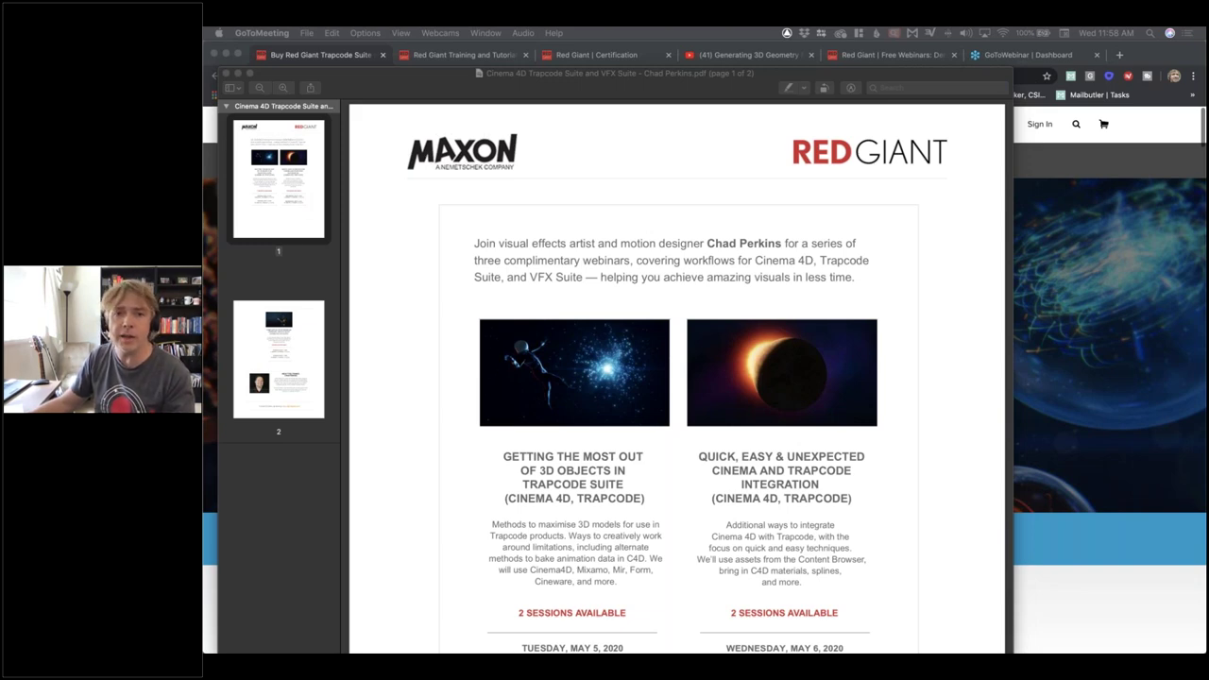
Bring the Post-Production Workflows PDF in front and scroll through its May–June webinar sessions
{"action": "key", "text": "super+Tab"}
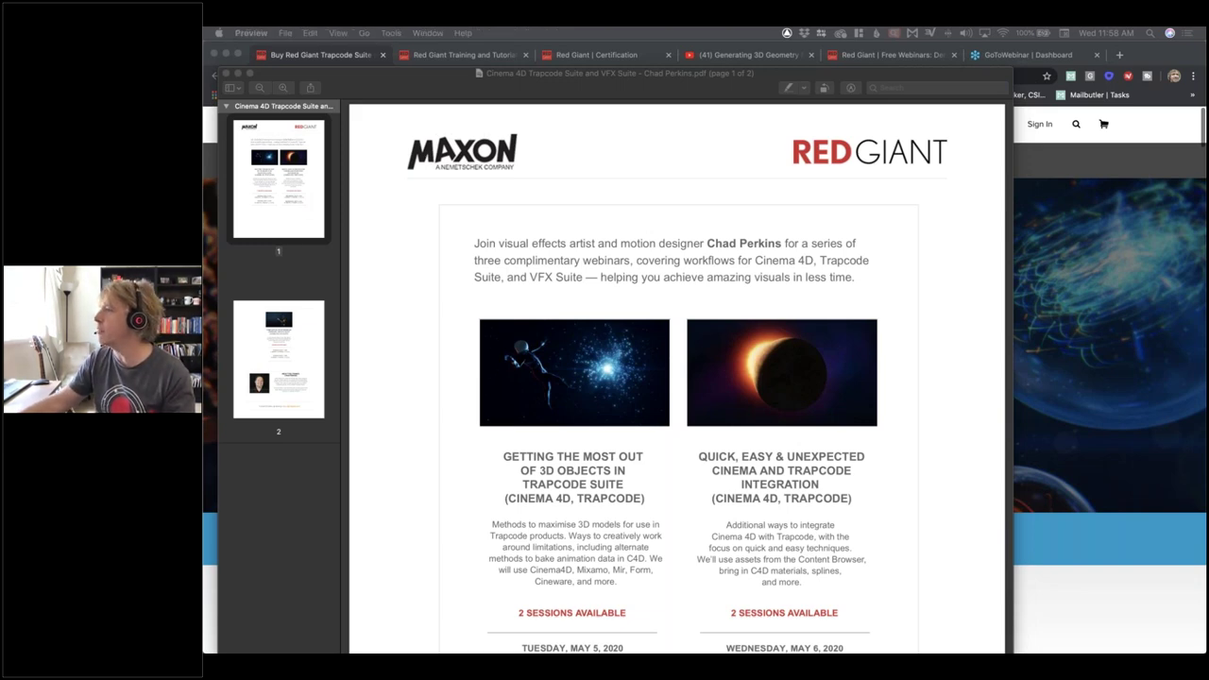
{"action": "left_click", "coordinate": [962, 268]}
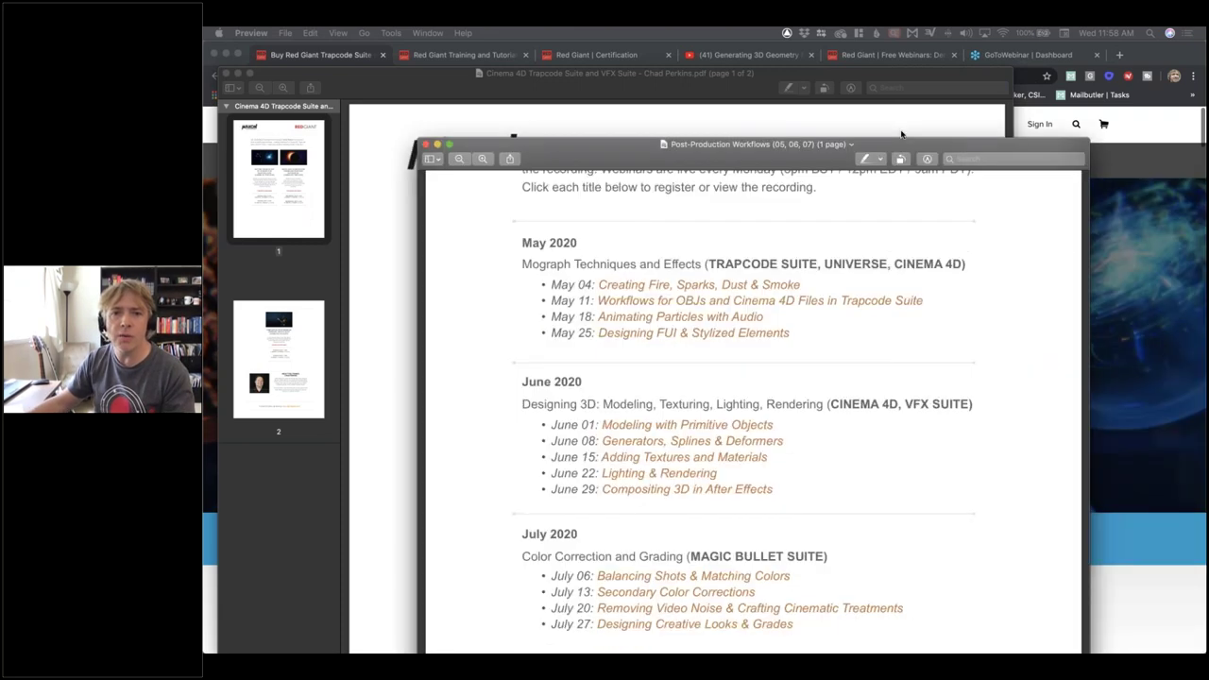
{"action": "scroll", "coordinate": [961, 268], "scroll_direction": "up", "scroll_amount": 5}
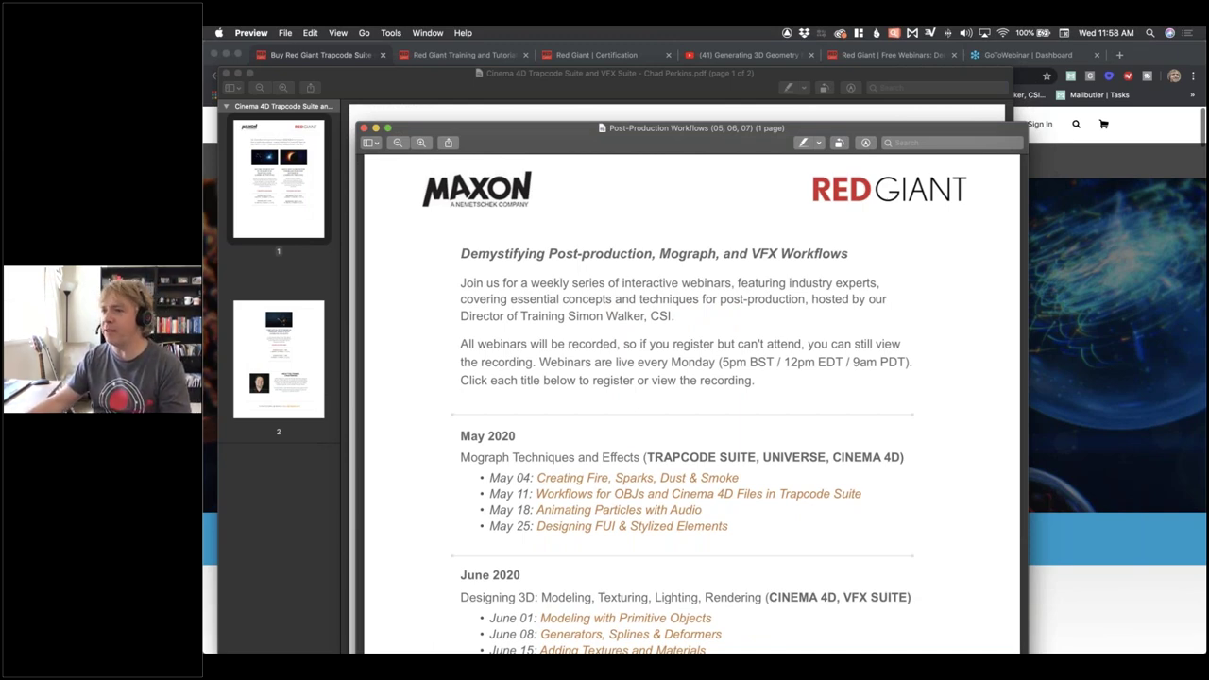
{"action": "key", "text": "super+Tab"}
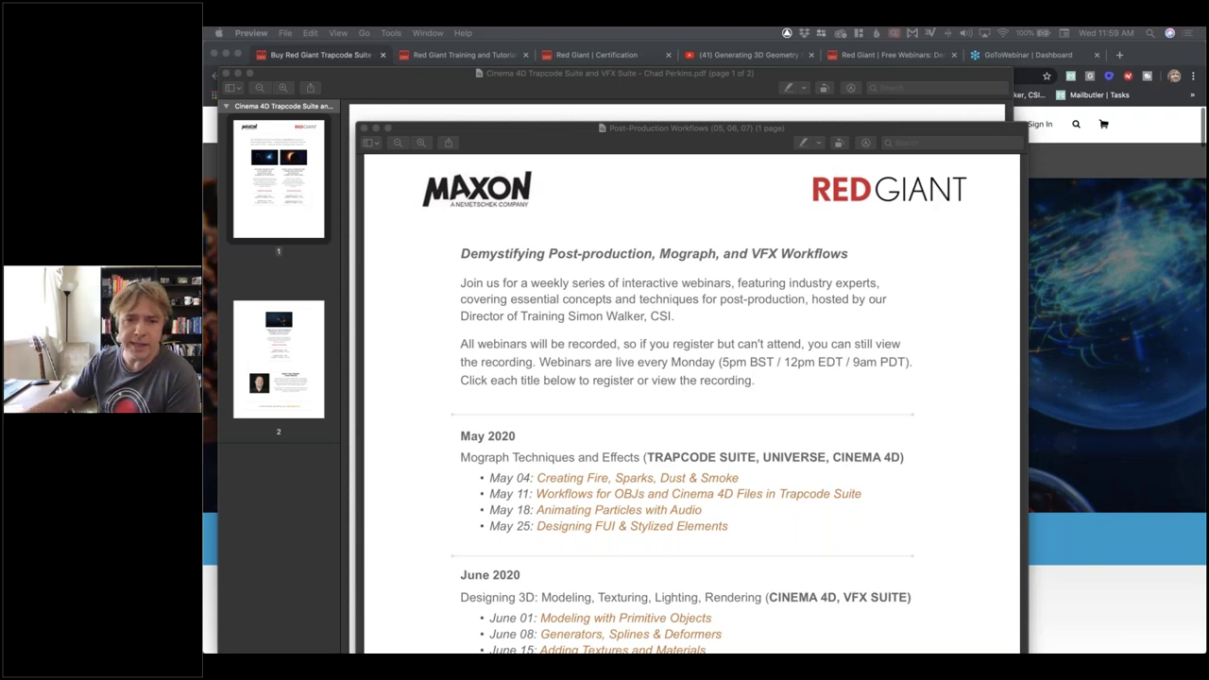
{"action": "scroll", "coordinate": [717, 352], "scroll_direction": "down", "scroll_amount": 3}
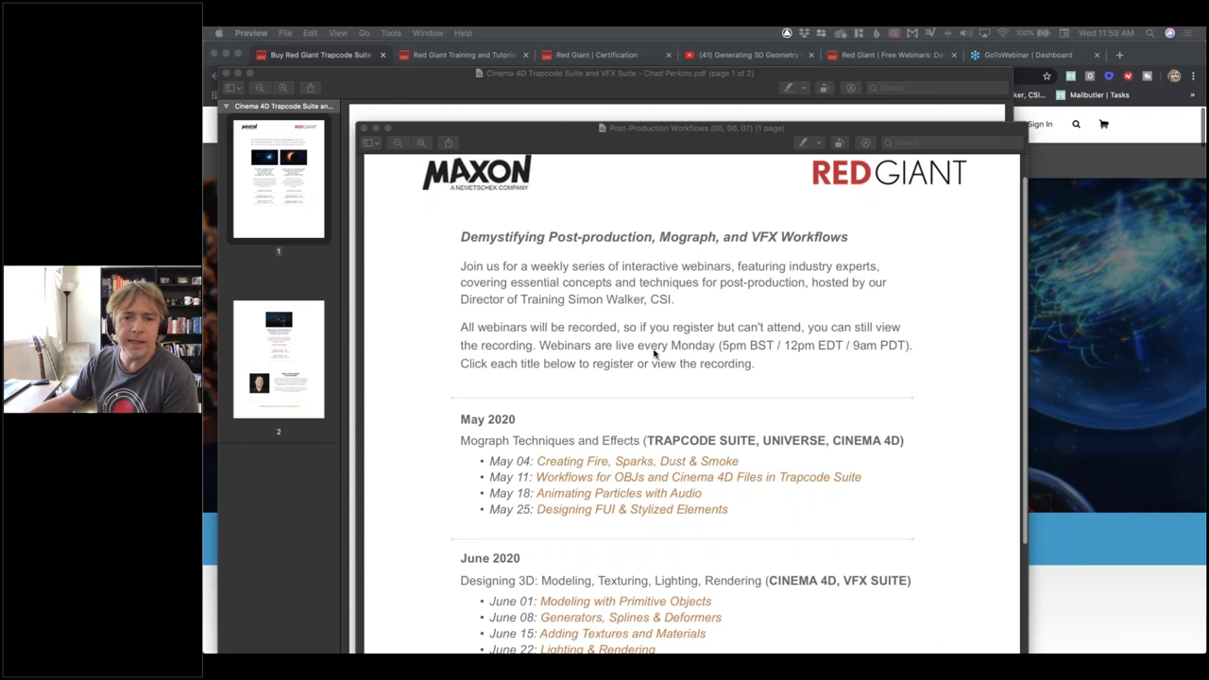
{"action": "scroll", "coordinate": [800, 350], "scroll_direction": "down", "scroll_amount": 5}
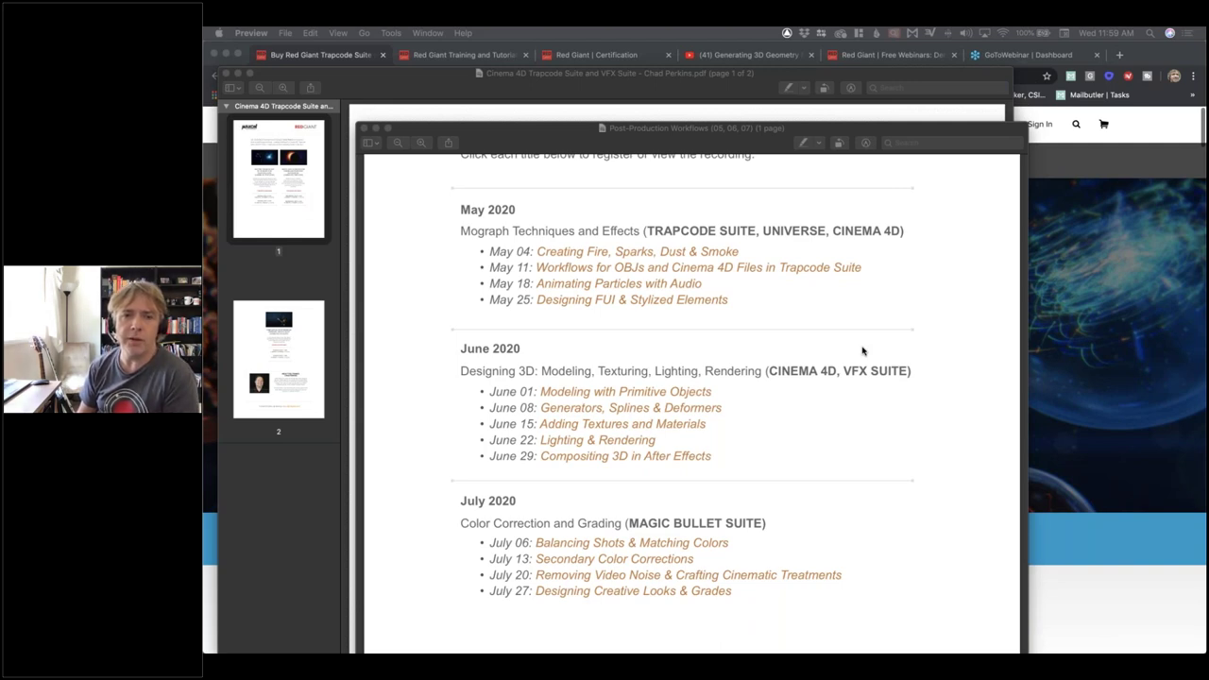
{"action": "scroll", "coordinate": [862, 351], "scroll_direction": "up", "scroll_amount": 5}
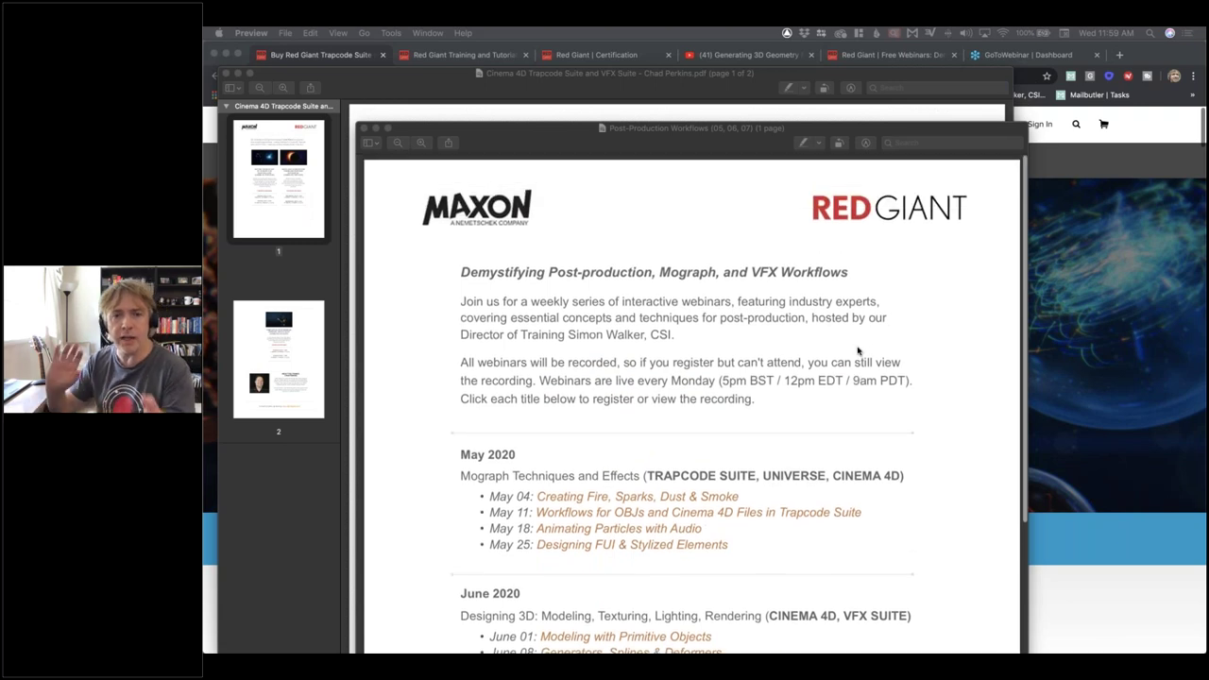
{"action": "scroll", "coordinate": [858, 351], "scroll_direction": "down", "scroll_amount": 1}
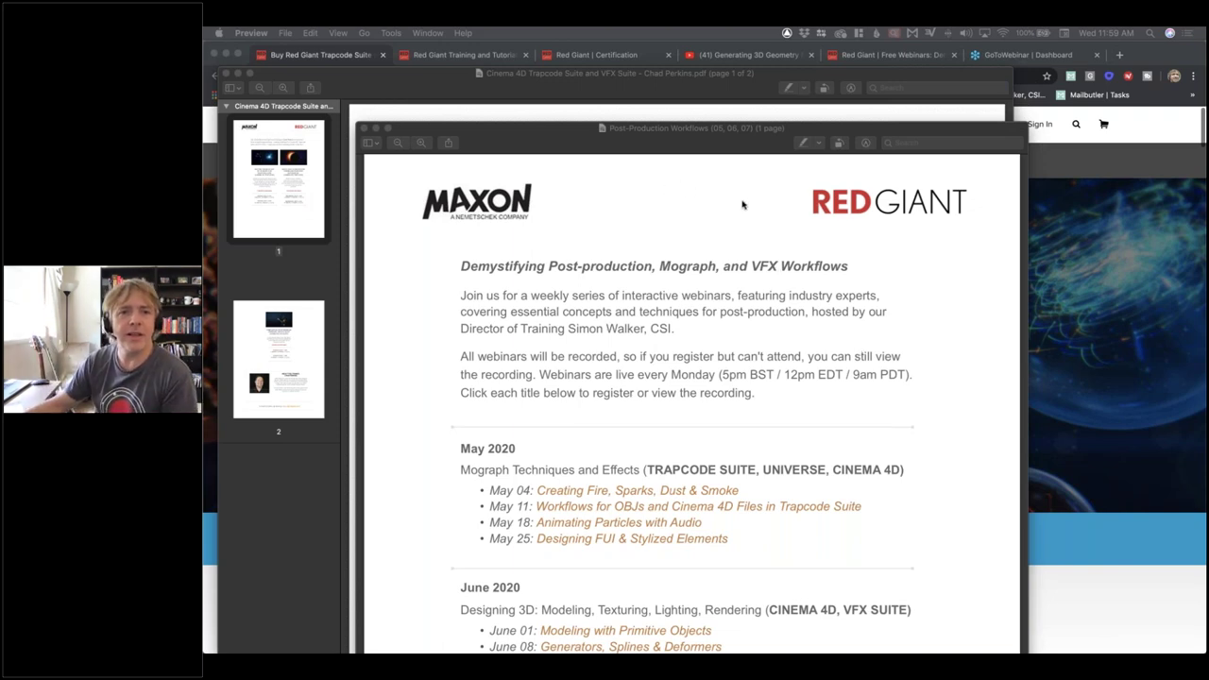
{"action": "key", "text": "super+h"}
Go through the Red Giant tabs to the 'Free Webinars: Demystifying Post-Production' blog post
{"action": "left_click", "coordinate": [439, 55]}
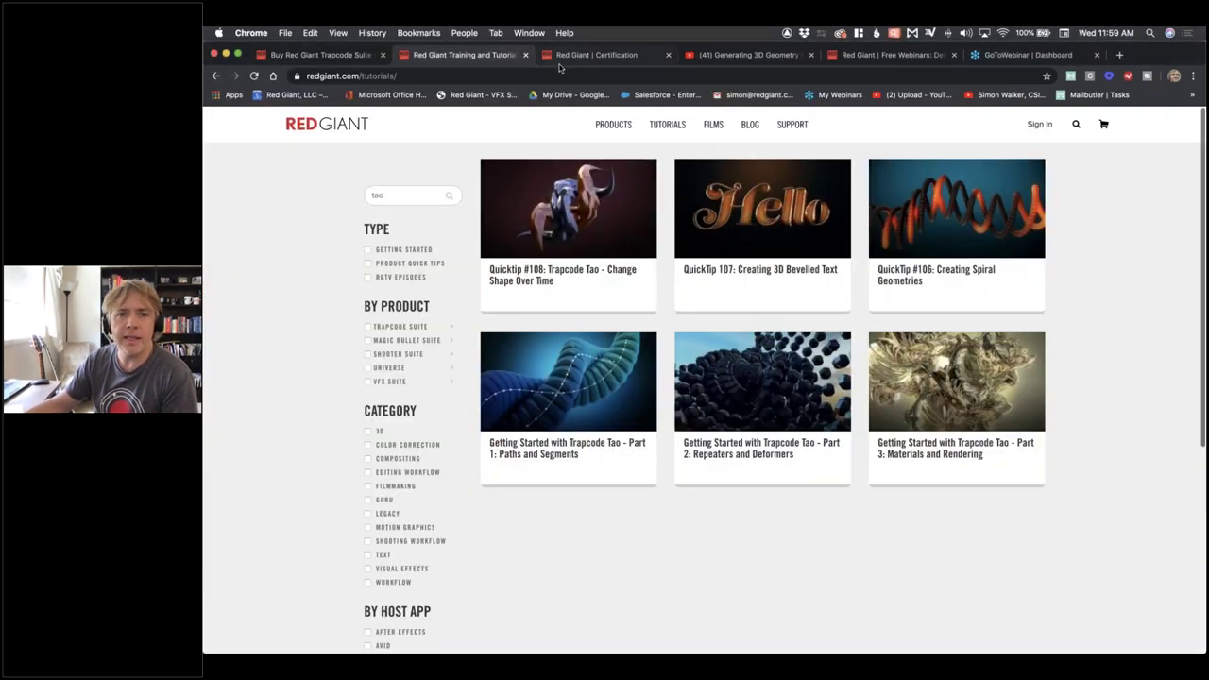
{"action": "left_click", "coordinate": [594, 57]}
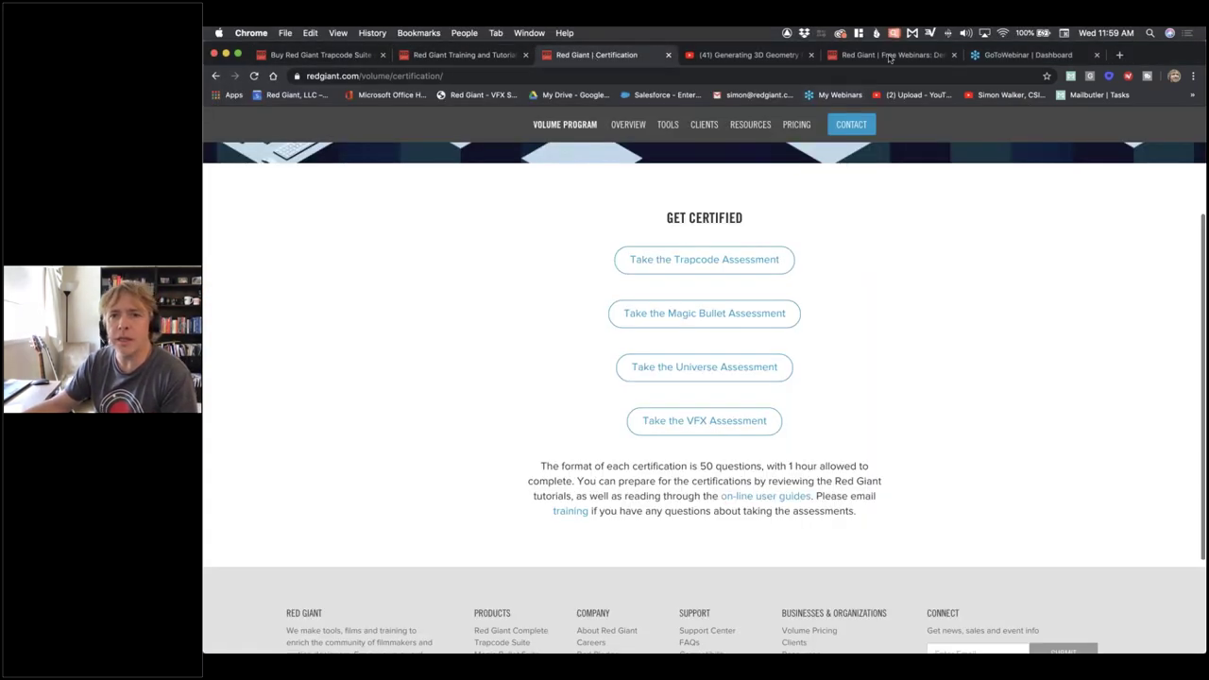
{"action": "left_click", "coordinate": [889, 58]}
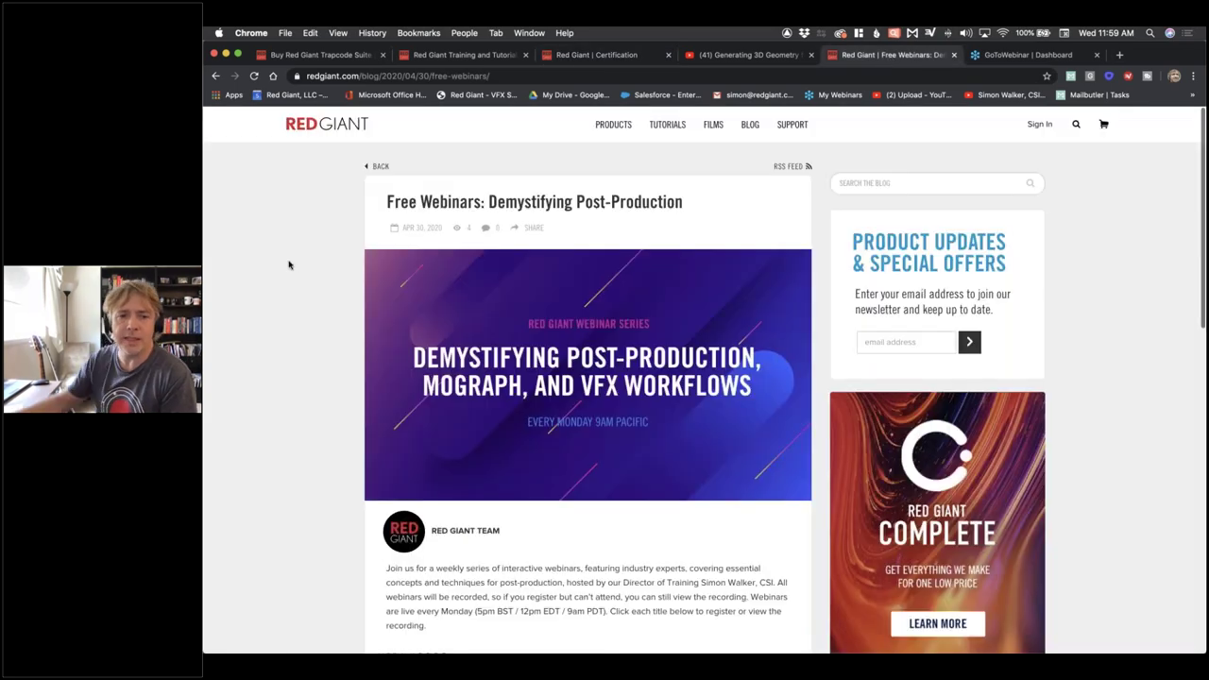
{"action": "scroll", "coordinate": [298, 270], "scroll_direction": "down", "scroll_amount": 4}
{"action": "scroll", "coordinate": [299, 270], "scroll_direction": "down", "scroll_amount": 2}
{"action": "scroll", "coordinate": [298, 270], "scroll_direction": "up", "scroll_amount": 4}
Copy the Free Webinars page's web address
{"action": "left_click", "coordinate": [391, 75]}
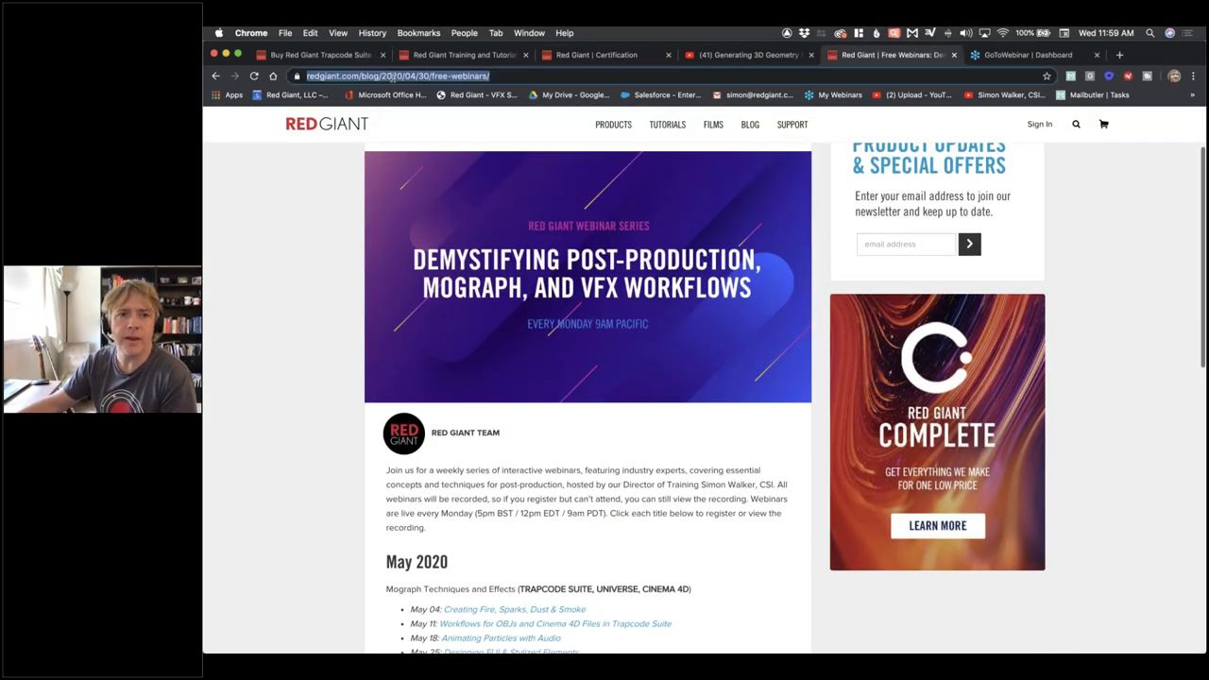
{"action": "key", "text": "super+c"}
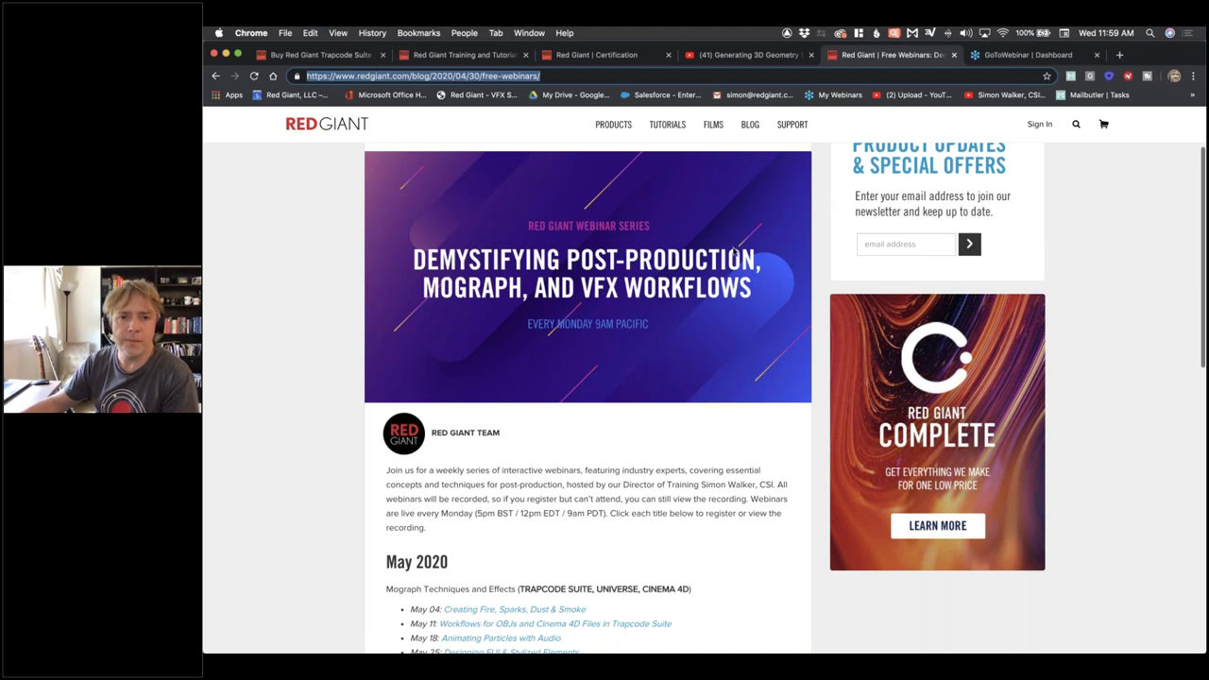
{"action": "scroll", "coordinate": [572, 479], "scroll_direction": "down", "scroll_amount": 3}
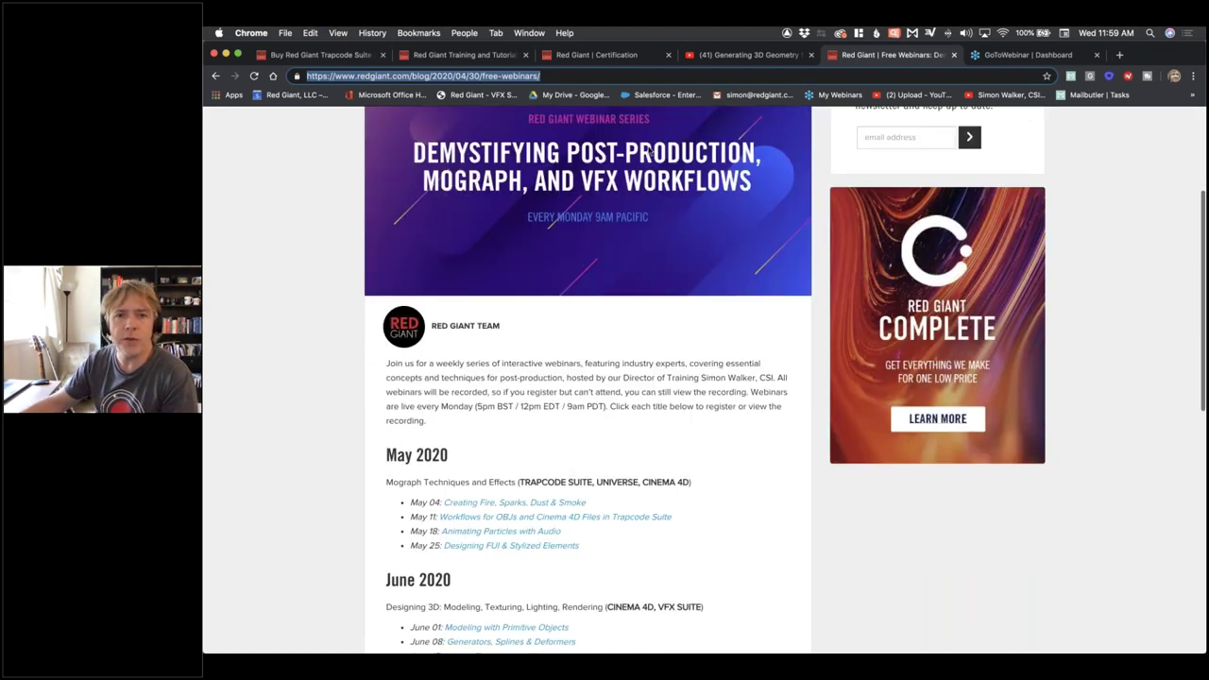
Show the Red Giant Certification page with its Trapcode, Magic Bullet, Universe and VFX assessments
{"action": "left_click", "coordinate": [609, 54]}
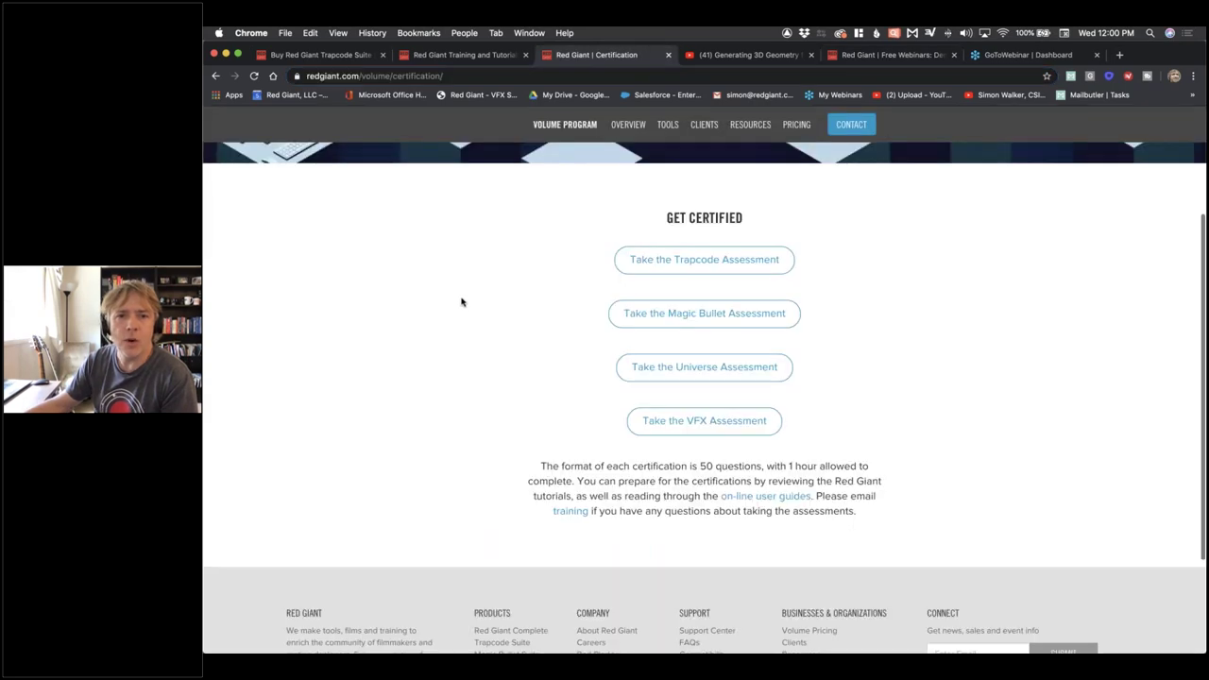
{"action": "scroll", "coordinate": [462, 300], "scroll_direction": "up", "scroll_amount": 2}
{"action": "scroll", "coordinate": [462, 300], "scroll_direction": "up", "scroll_amount": 1}
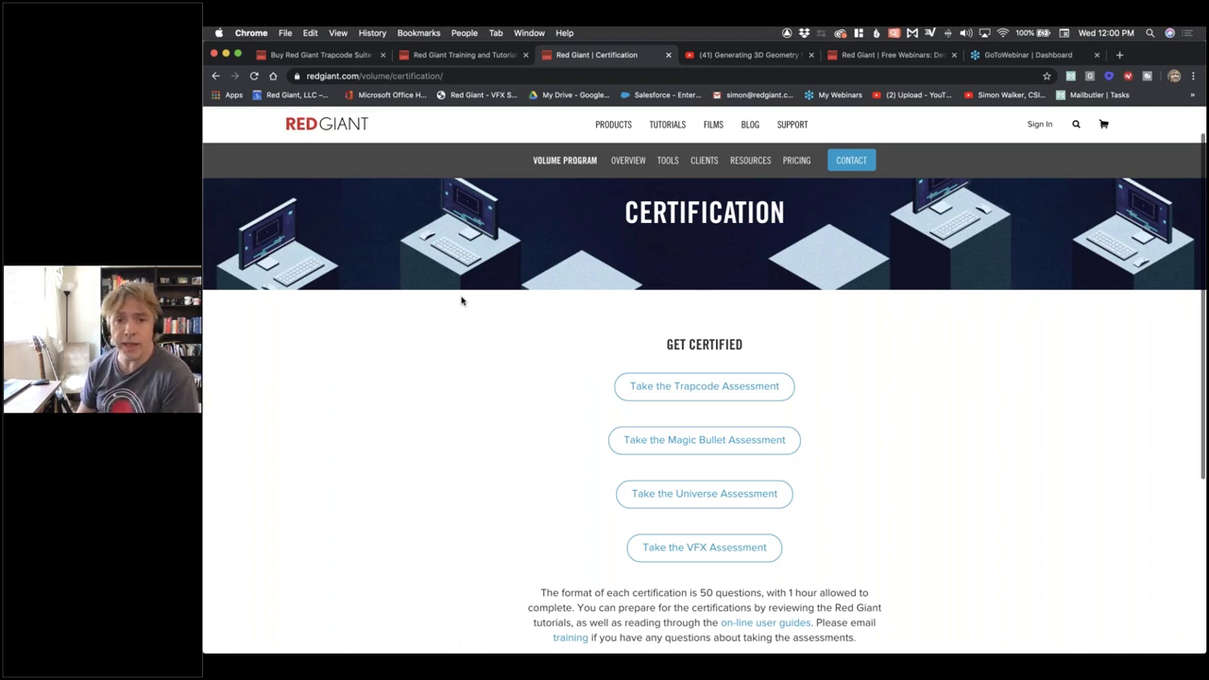
{"action": "scroll", "coordinate": [459, 315], "scroll_direction": "down", "scroll_amount": 1}
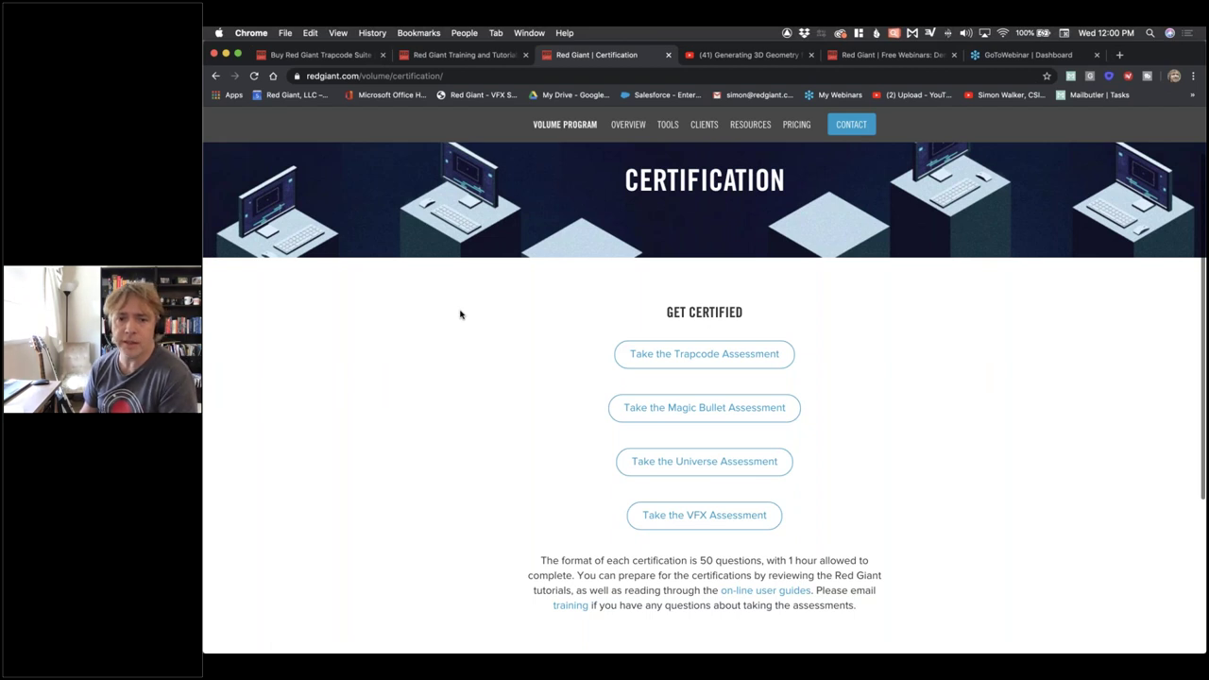
{"action": "left_click", "coordinate": [515, 76]}
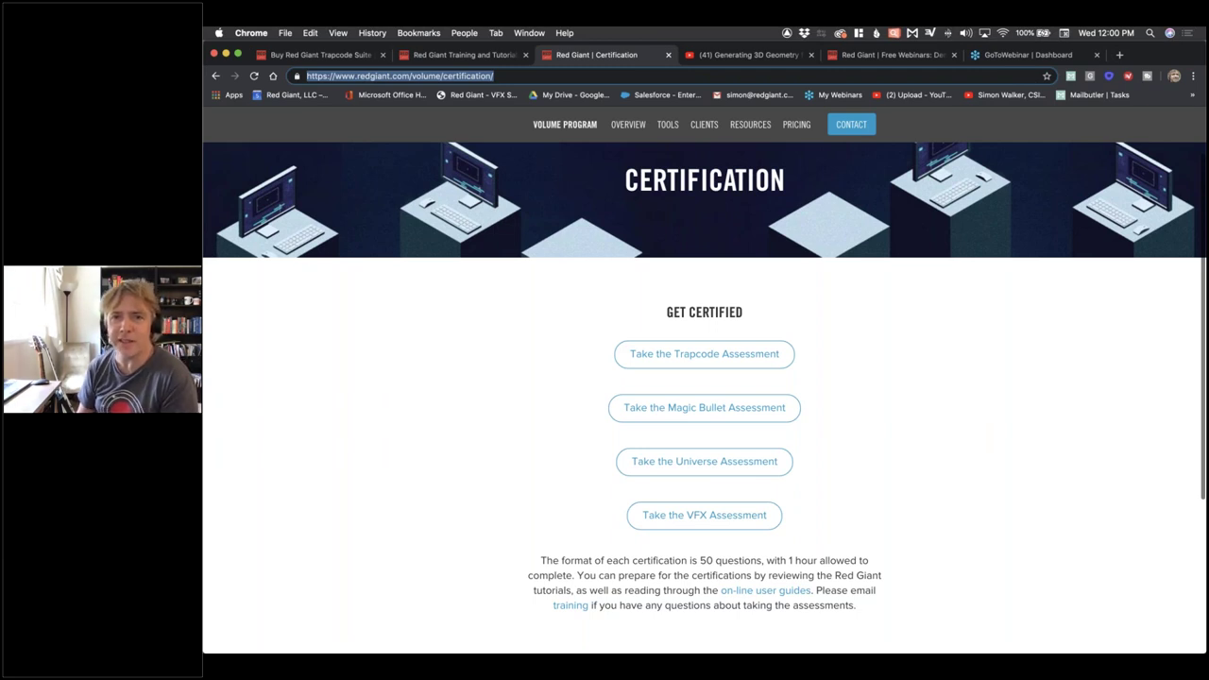
{"action": "left_click", "coordinate": [1056, 298]}
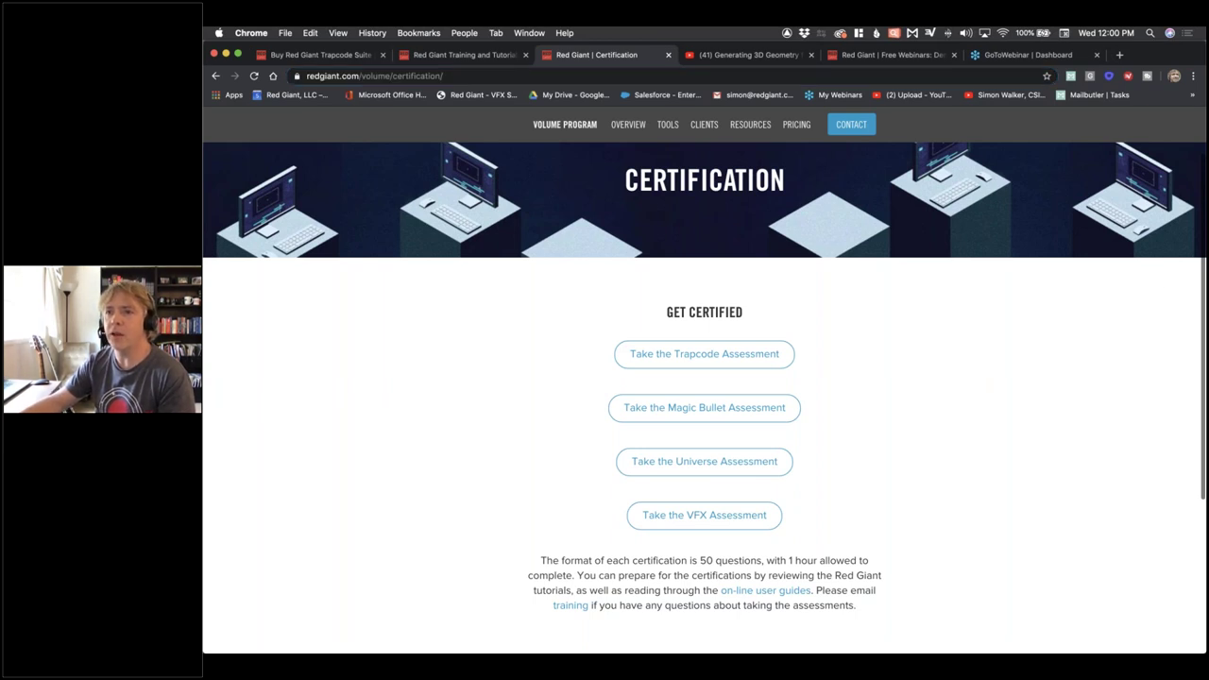
Return to the Buy Red Giant Trapcode Suite tab
{"action": "left_click", "coordinate": [375, 59]}
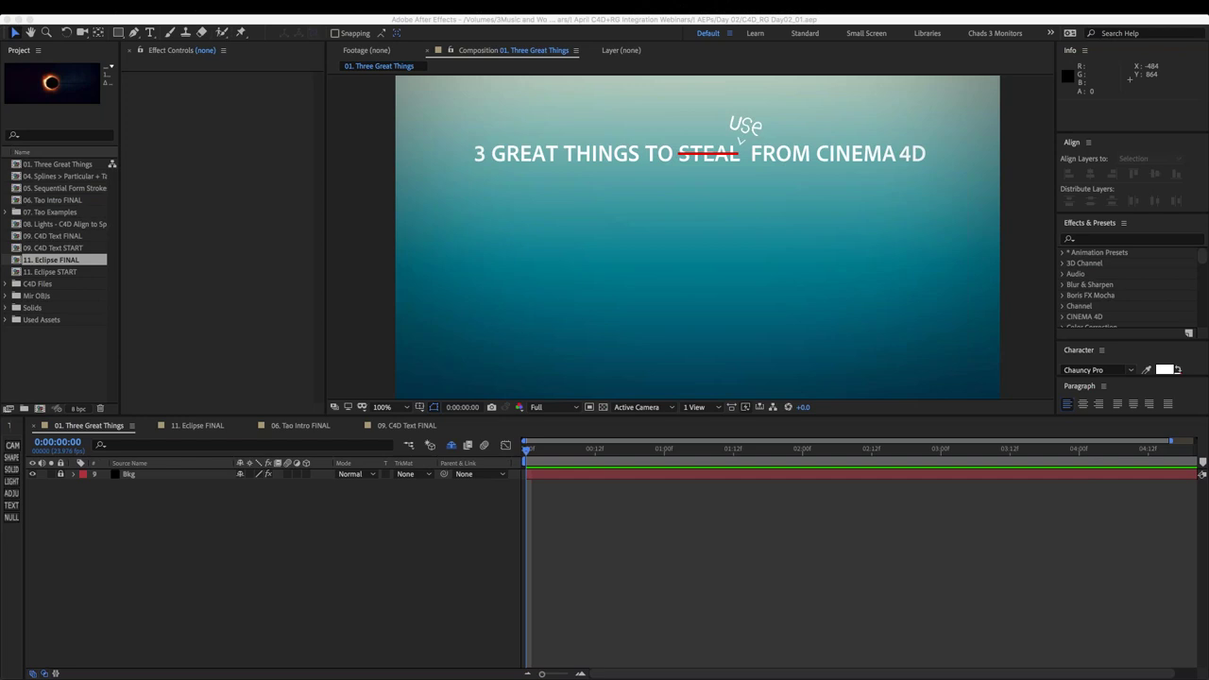
Step the title card forward frame by frame to reveal Content Browser stuff, Splines and Maps/Textures
{"action": "left_click", "coordinate": [147, 567]}
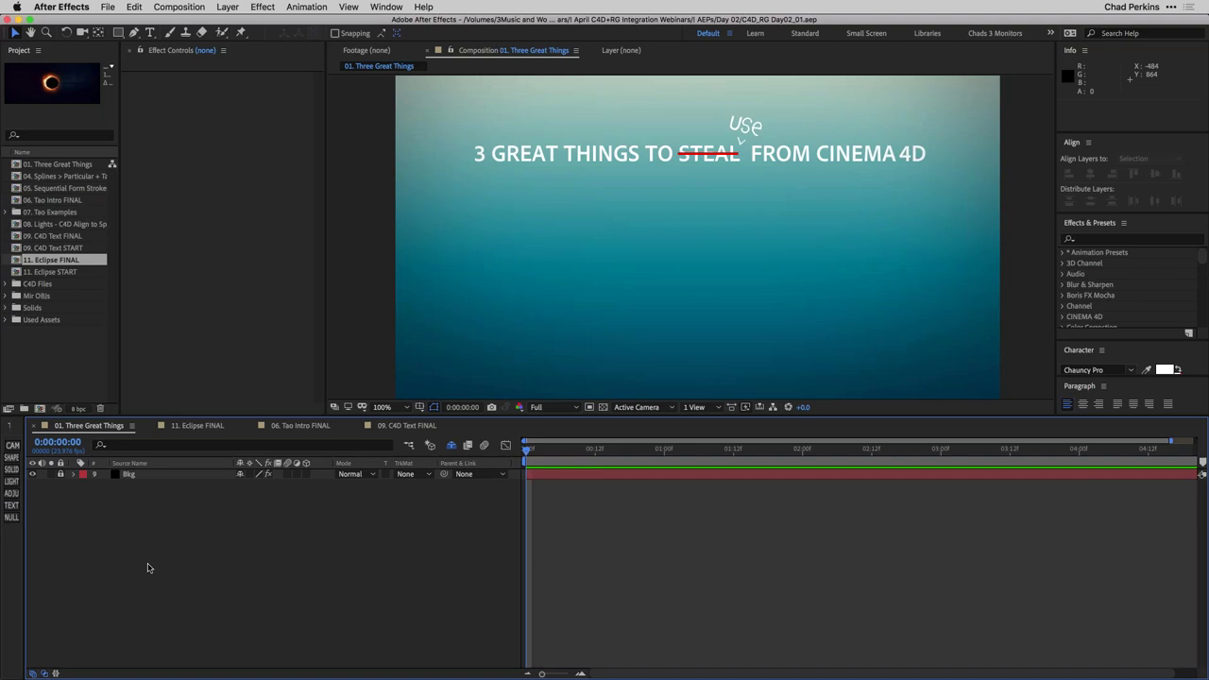
{"action": "key", "text": "Page_Down"}
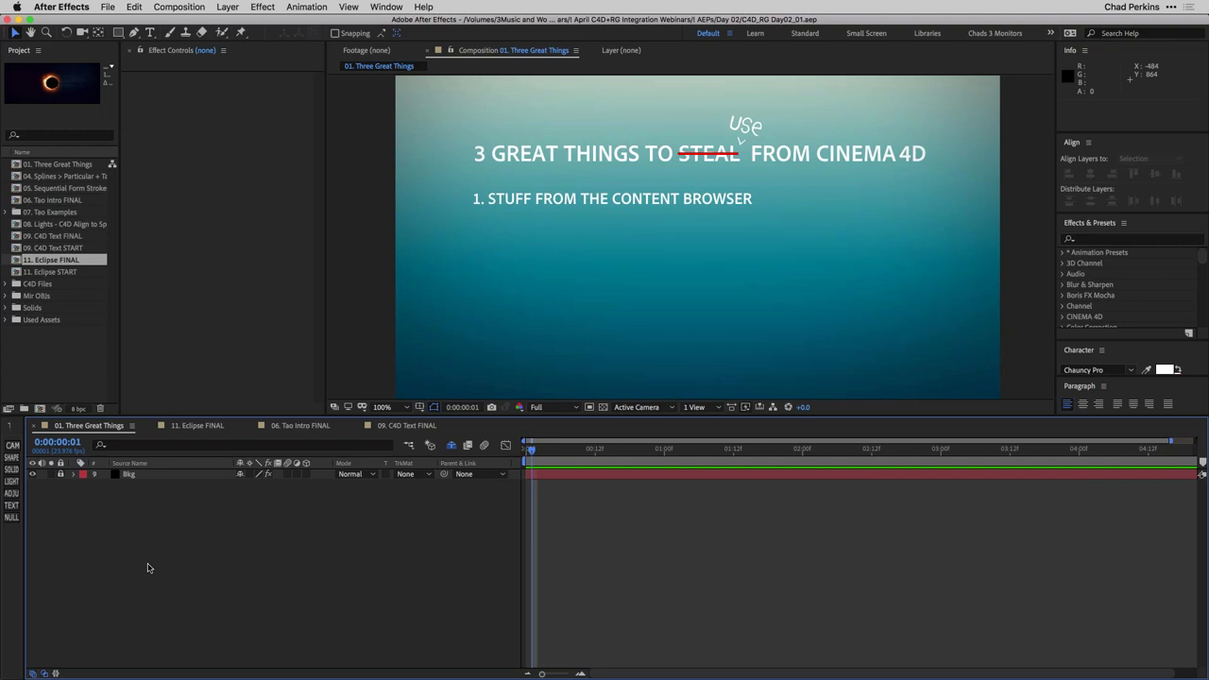
{"action": "key", "text": "Page_Down"}
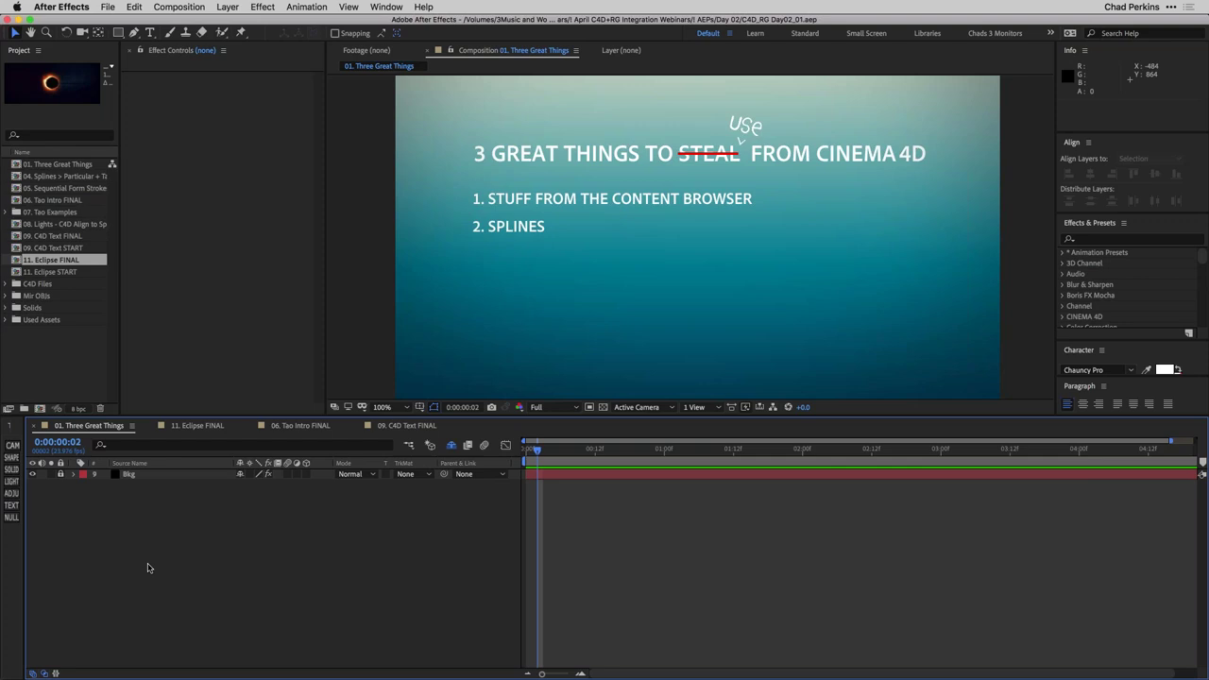
{"action": "key", "text": "Page_Down"}
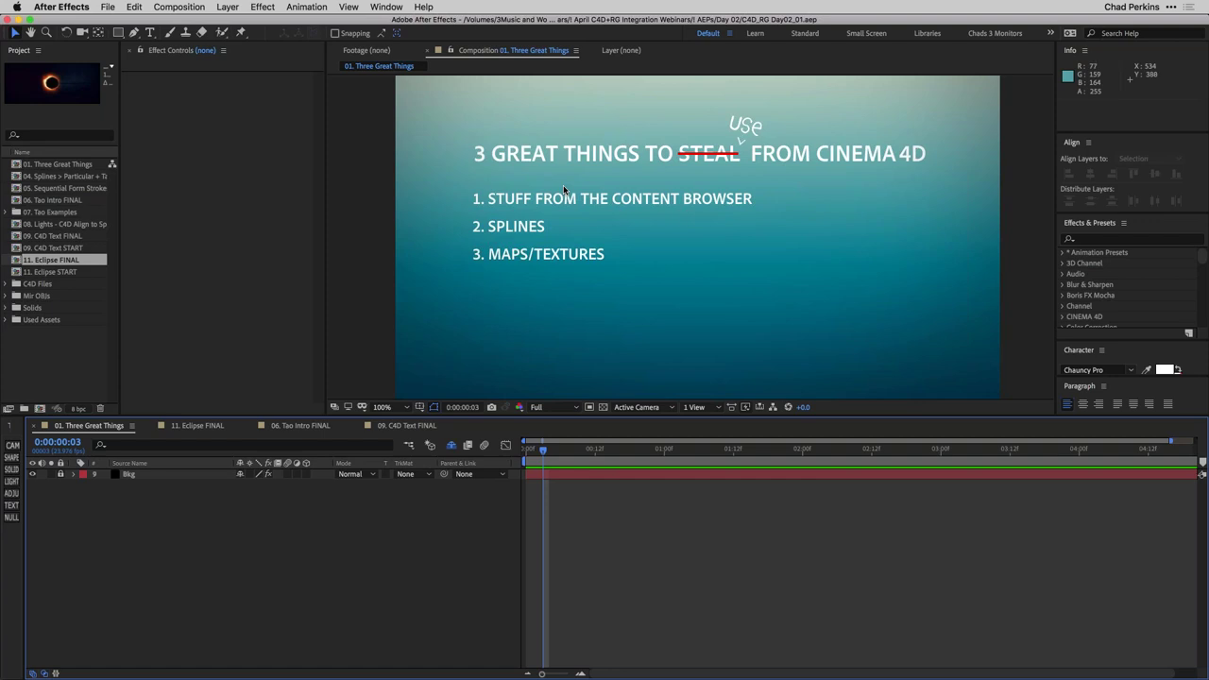
Preview the Eclipse, Tao Intro and C4D Text FINAL comps, ending on 01. Three Great Things
{"action": "left_click", "coordinate": [193, 425]}
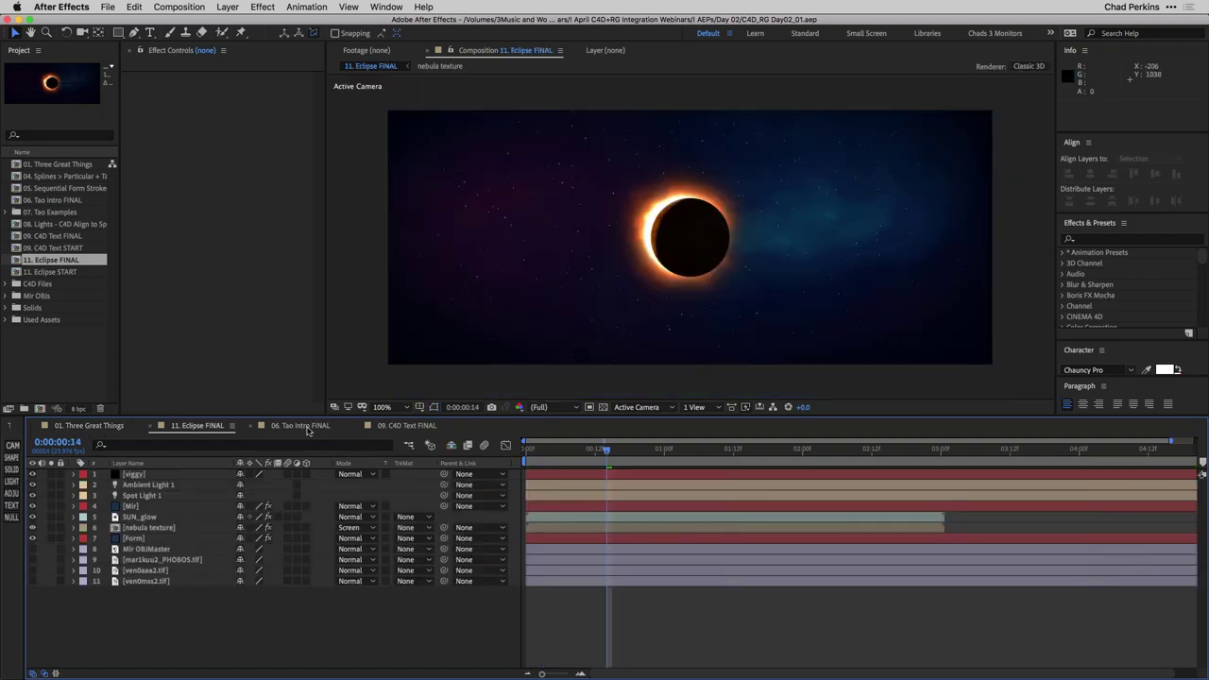
{"action": "left_click", "coordinate": [298, 426]}
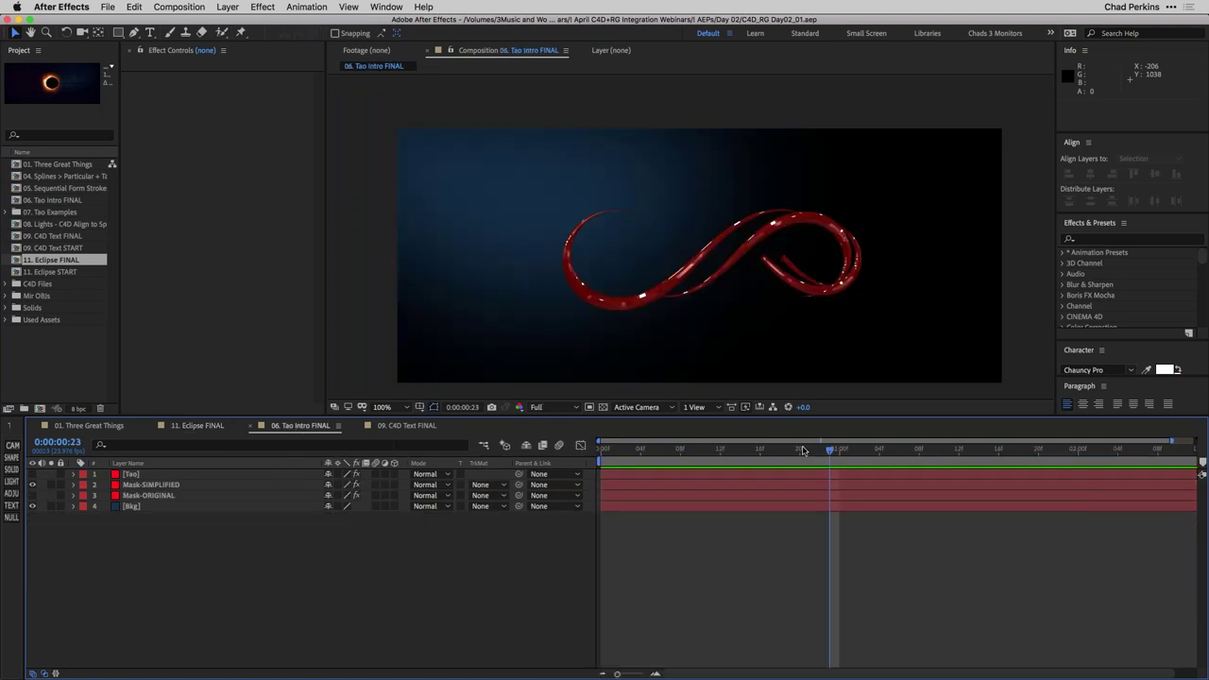
{"action": "key", "text": "space"}
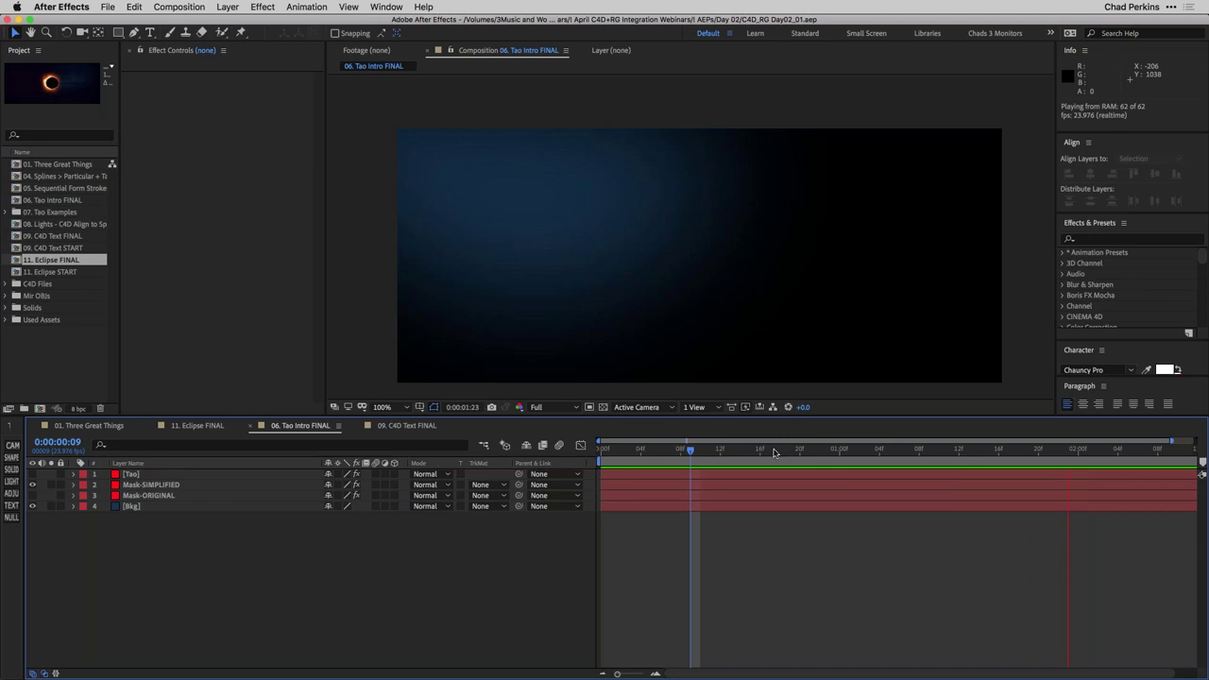
{"action": "left_click_drag", "start_coordinate": [741, 453], "coordinate": [801, 443]}
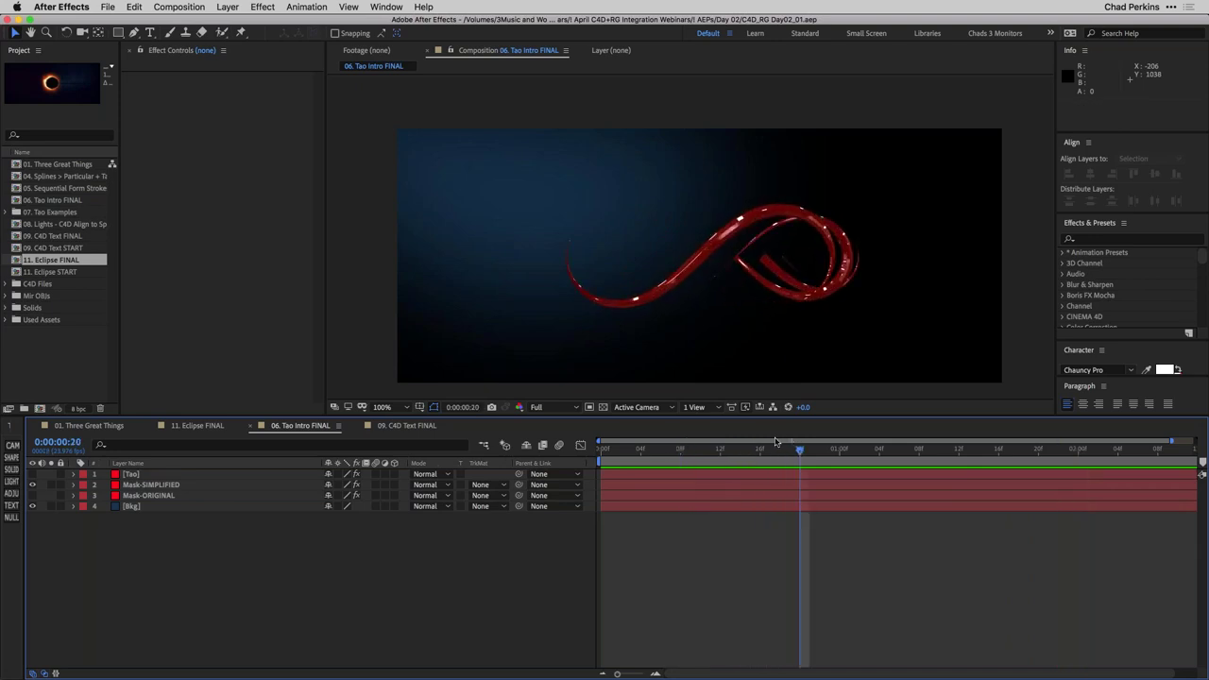
{"action": "left_click", "coordinate": [409, 425]}
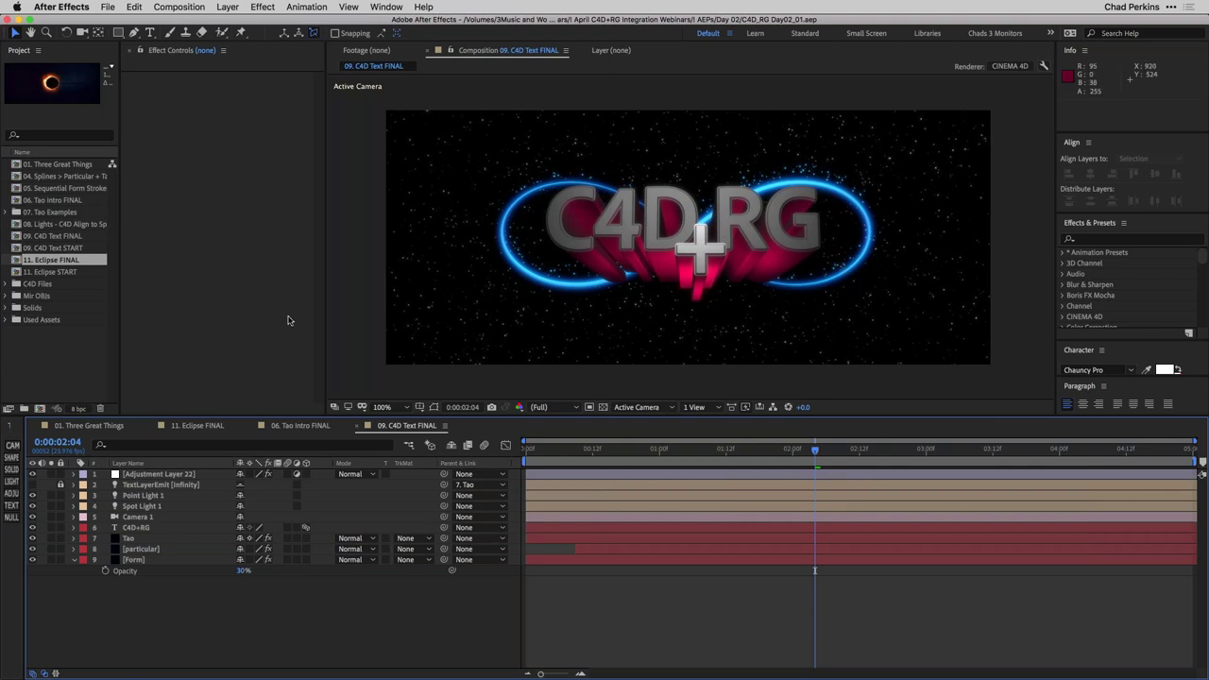
{"action": "left_click", "coordinate": [104, 427]}
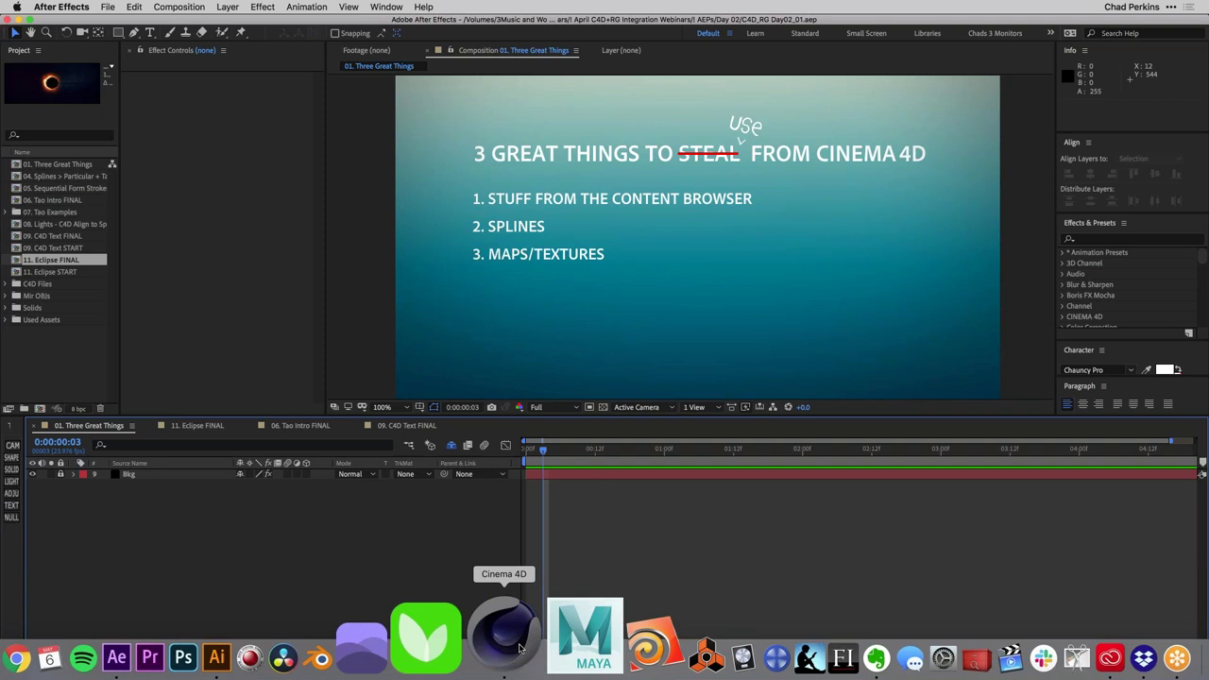
Bring Cinema 4D forward and show the Content Browser instead of the Objects list
{"action": "left_click", "coordinate": [496, 644]}
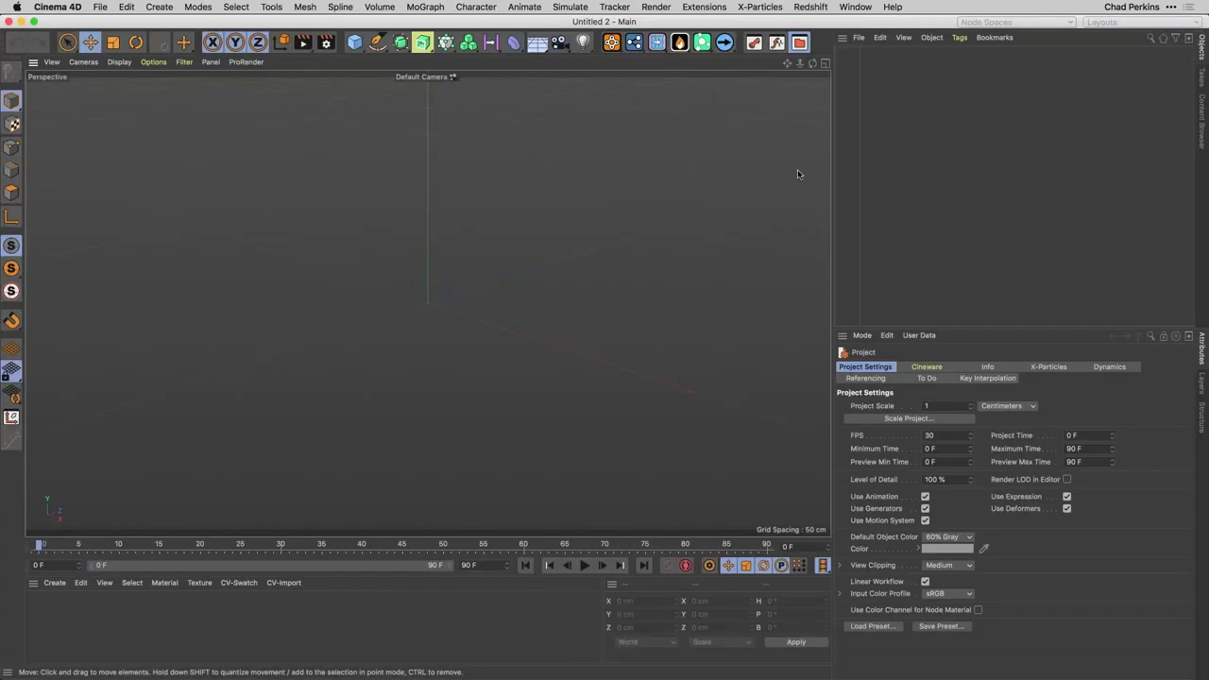
{"action": "left_click", "coordinate": [1201, 123]}
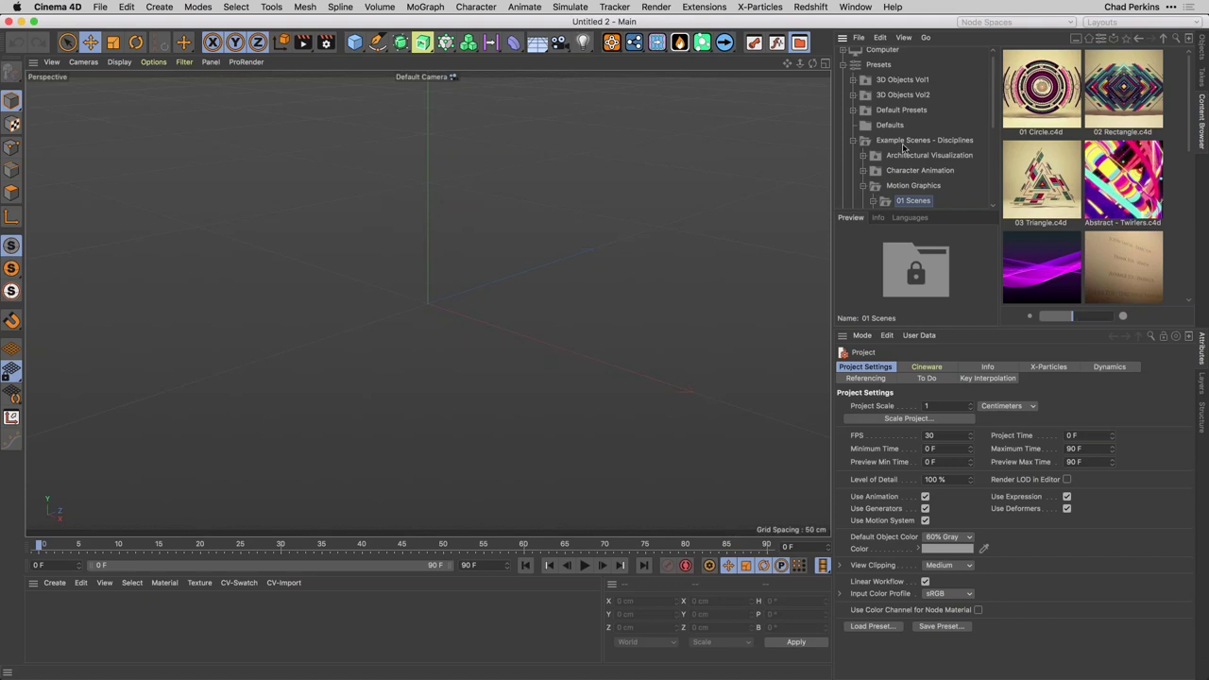
Browse the example scenes and the 3D Objects Vol1 and Vol2 libraries
{"action": "left_click", "coordinate": [930, 198]}
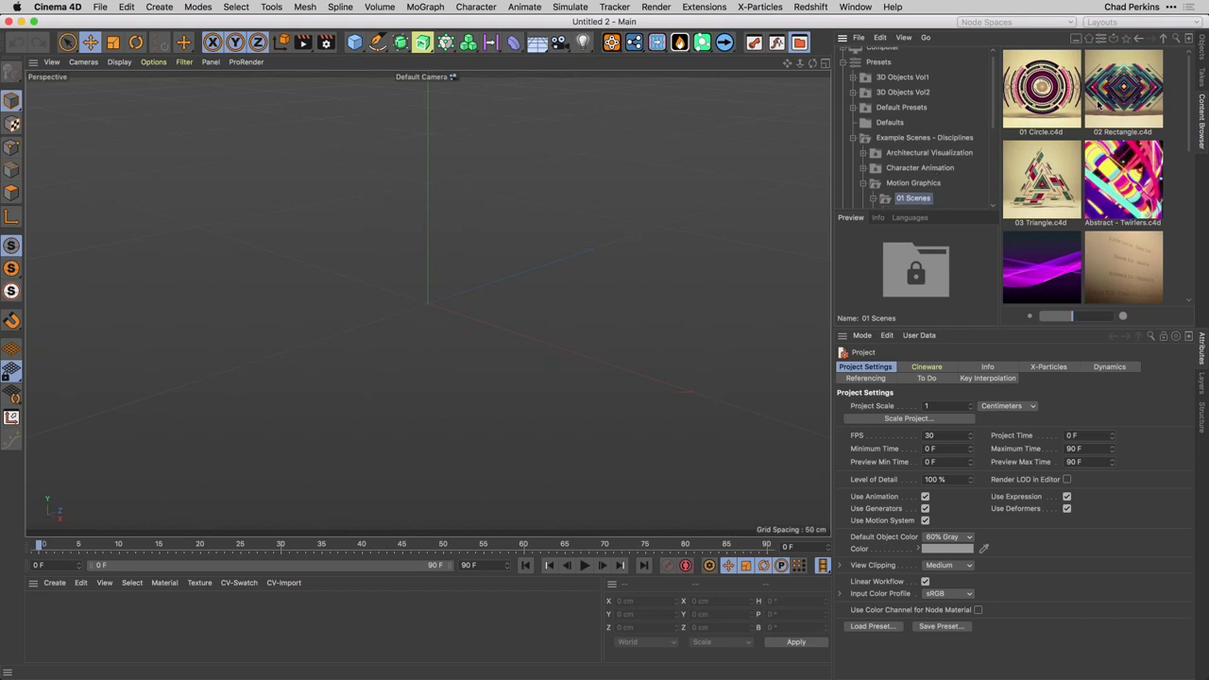
{"action": "left_click", "coordinate": [1063, 104]}
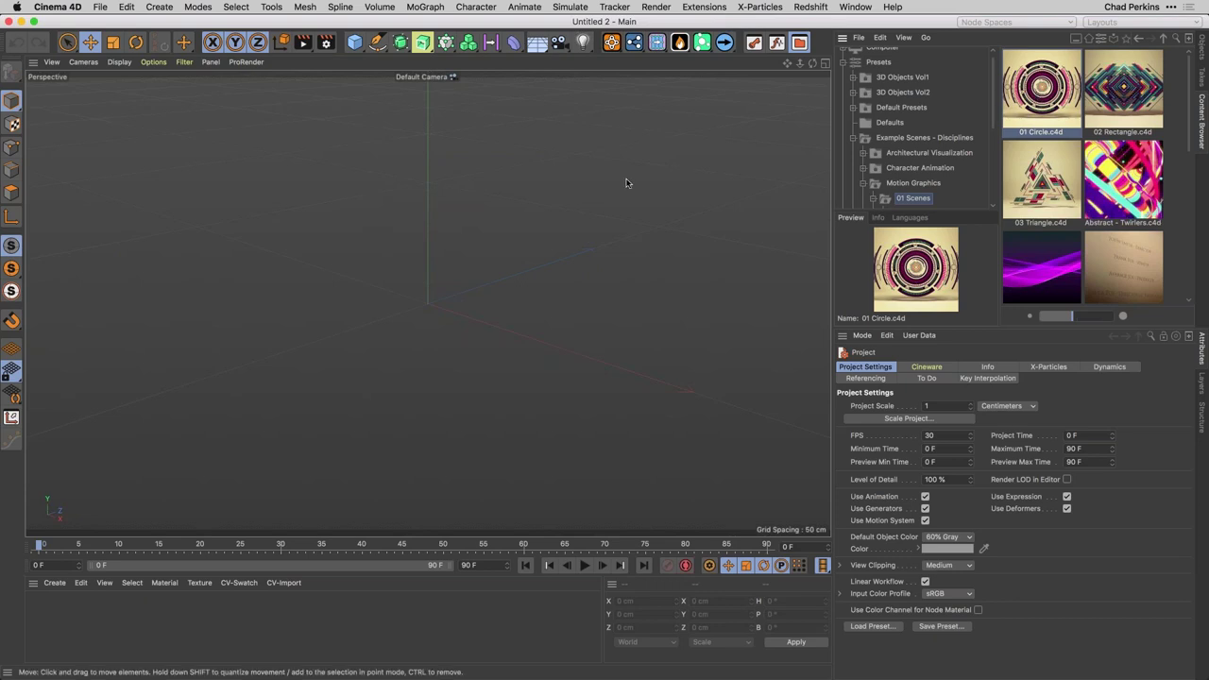
{"action": "left_click", "coordinate": [852, 139]}
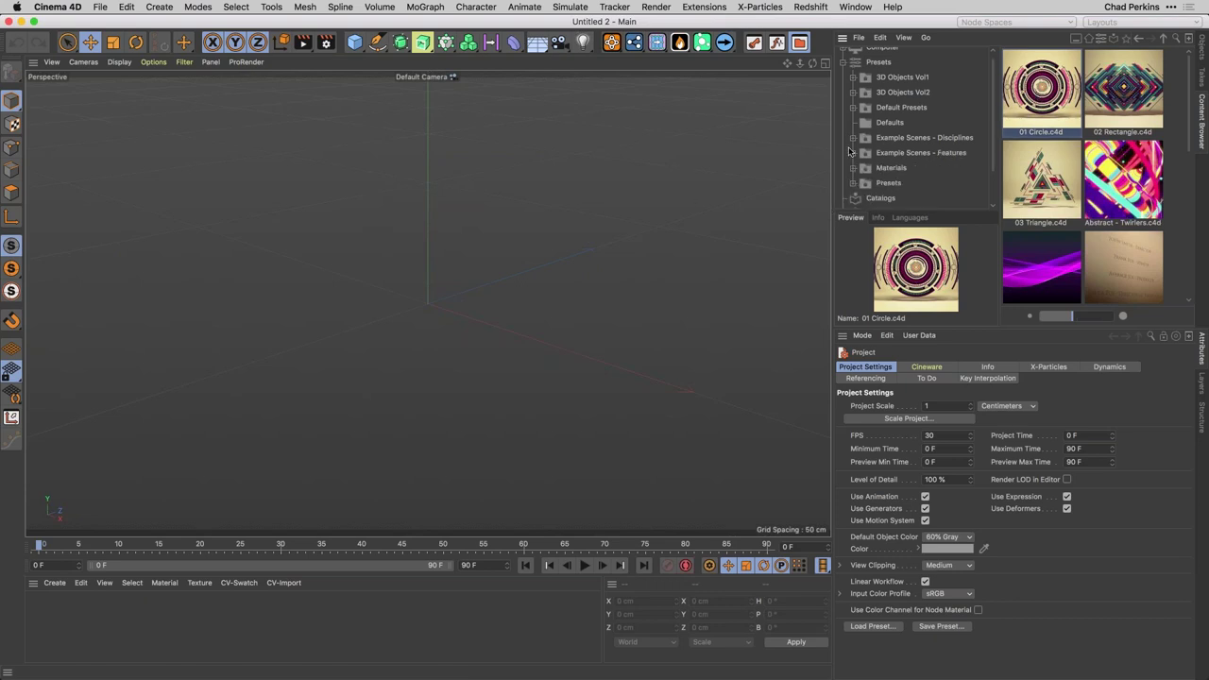
{"action": "scroll", "coordinate": [878, 156], "scroll_direction": "up", "scroll_amount": 1}
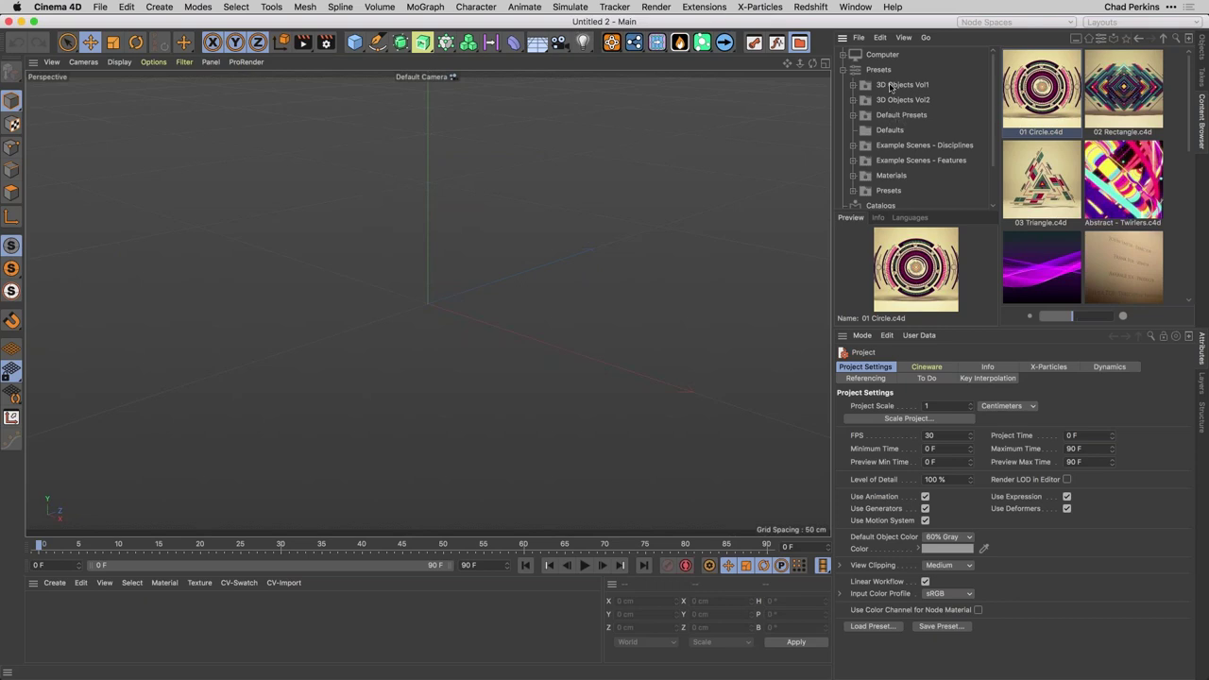
{"action": "left_click", "coordinate": [887, 86]}
{"action": "left_click", "coordinate": [889, 101]}
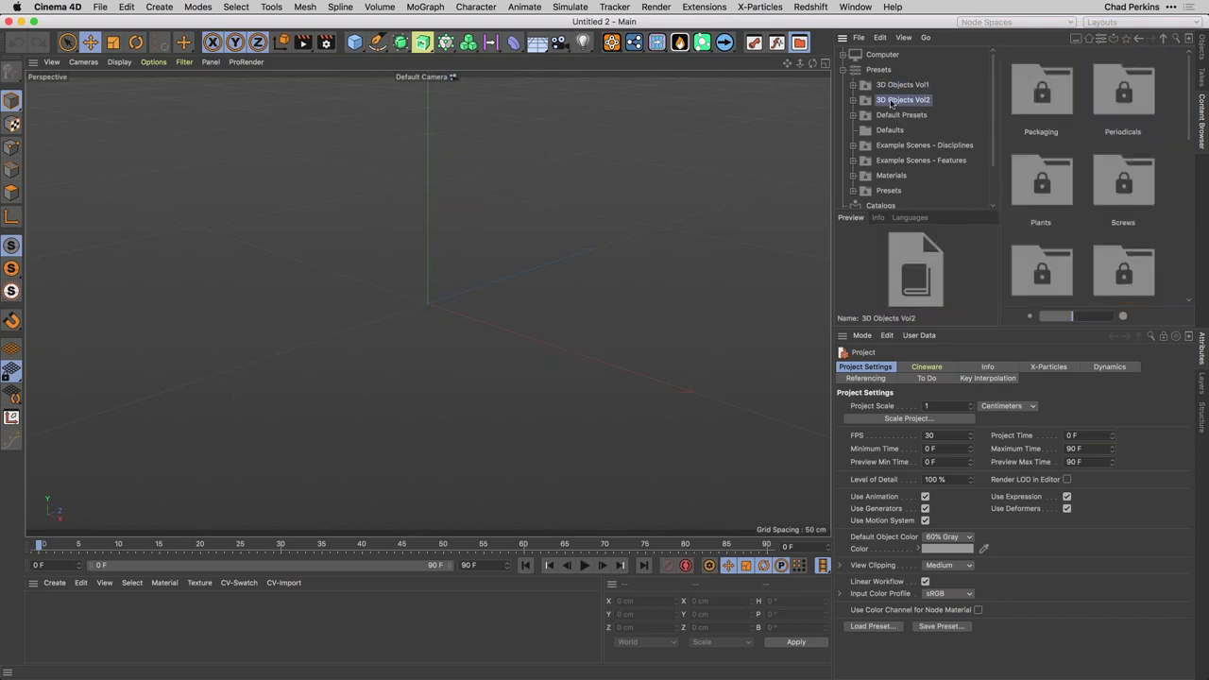
{"action": "left_click", "coordinate": [853, 100]}
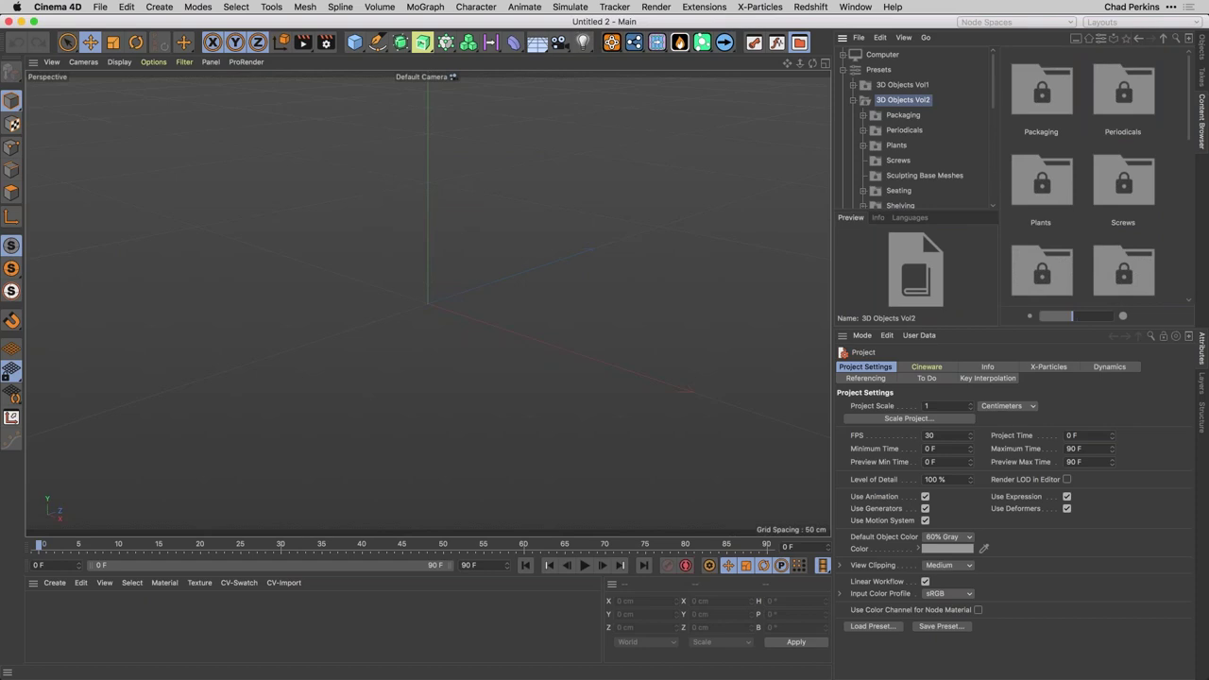
{"action": "left_click", "coordinate": [852, 100]}
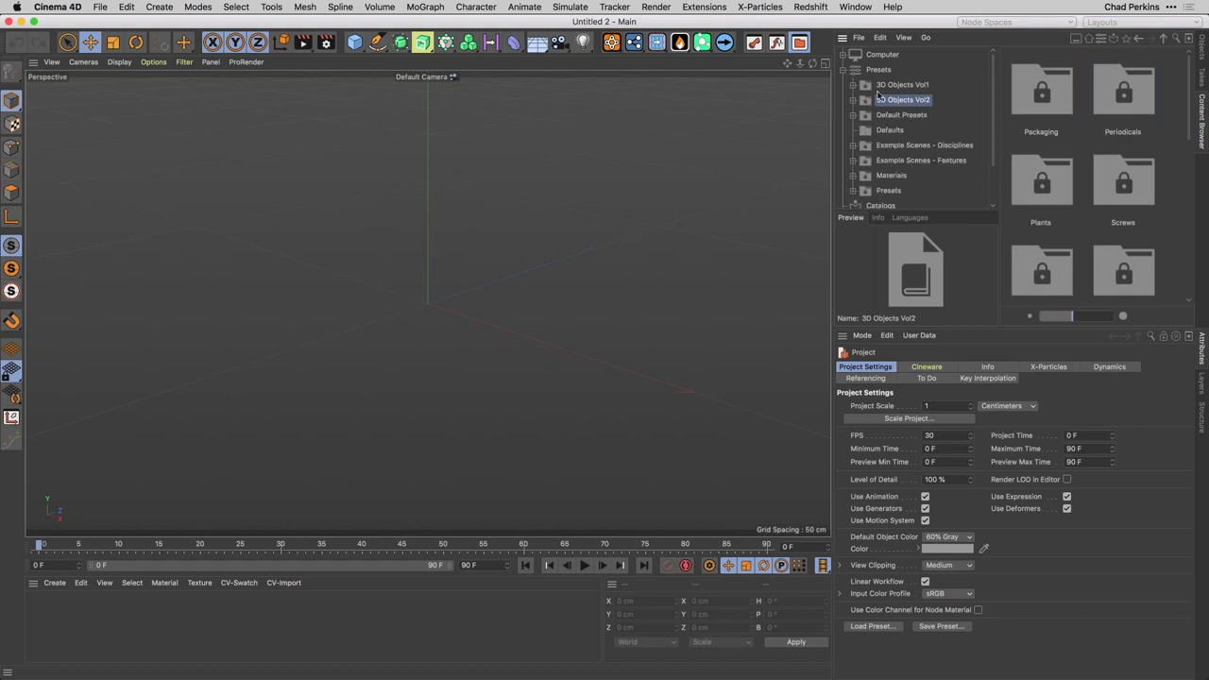
{"action": "left_click", "coordinate": [893, 88]}
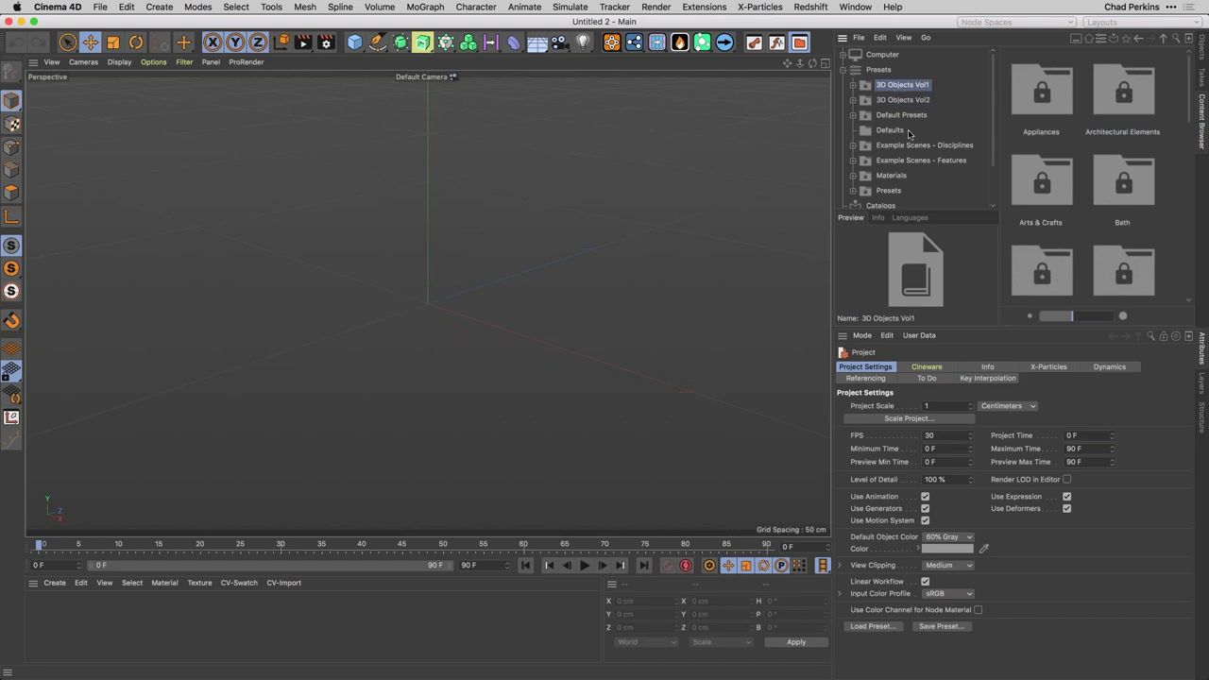
{"action": "scroll", "coordinate": [1086, 180], "scroll_direction": "down", "scroll_amount": 2}
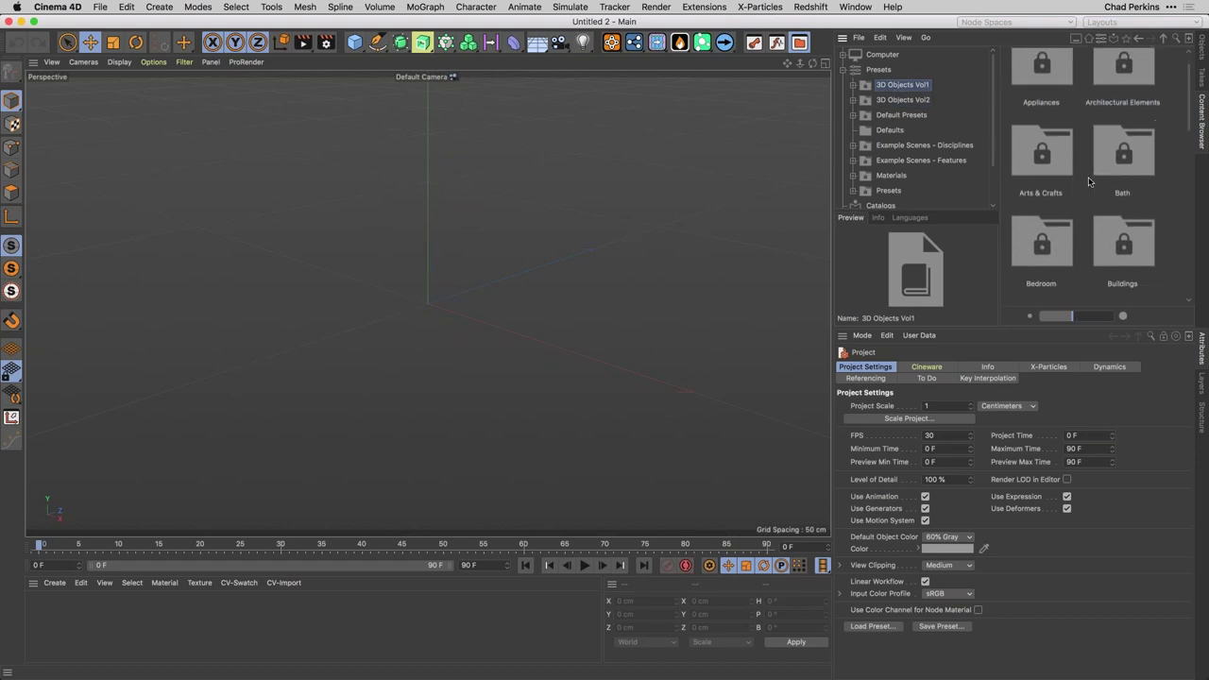
{"action": "scroll", "coordinate": [1087, 180], "scroll_direction": "down", "scroll_amount": 1}
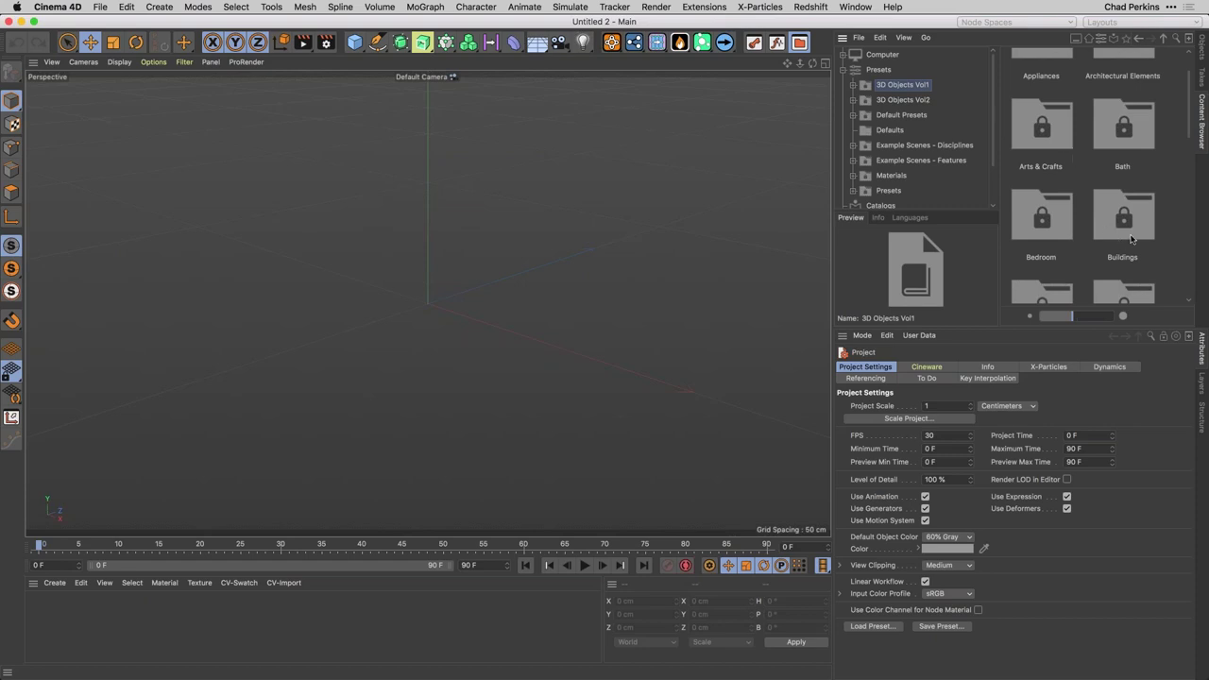
Open Buildings, preview Misc's Temple 01, then load House 03 from Houses
{"action": "left_click", "coordinate": [1122, 223]}
{"action": "double_click", "coordinate": [1122, 223]}
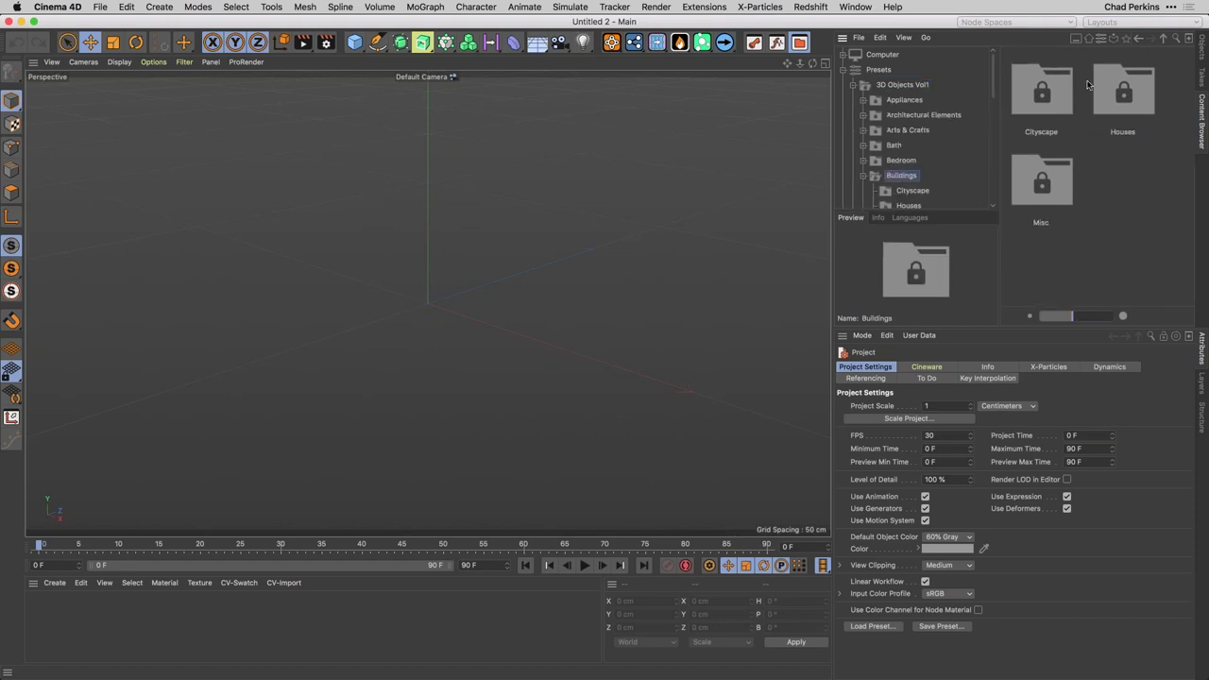
{"action": "double_click", "coordinate": [1048, 188]}
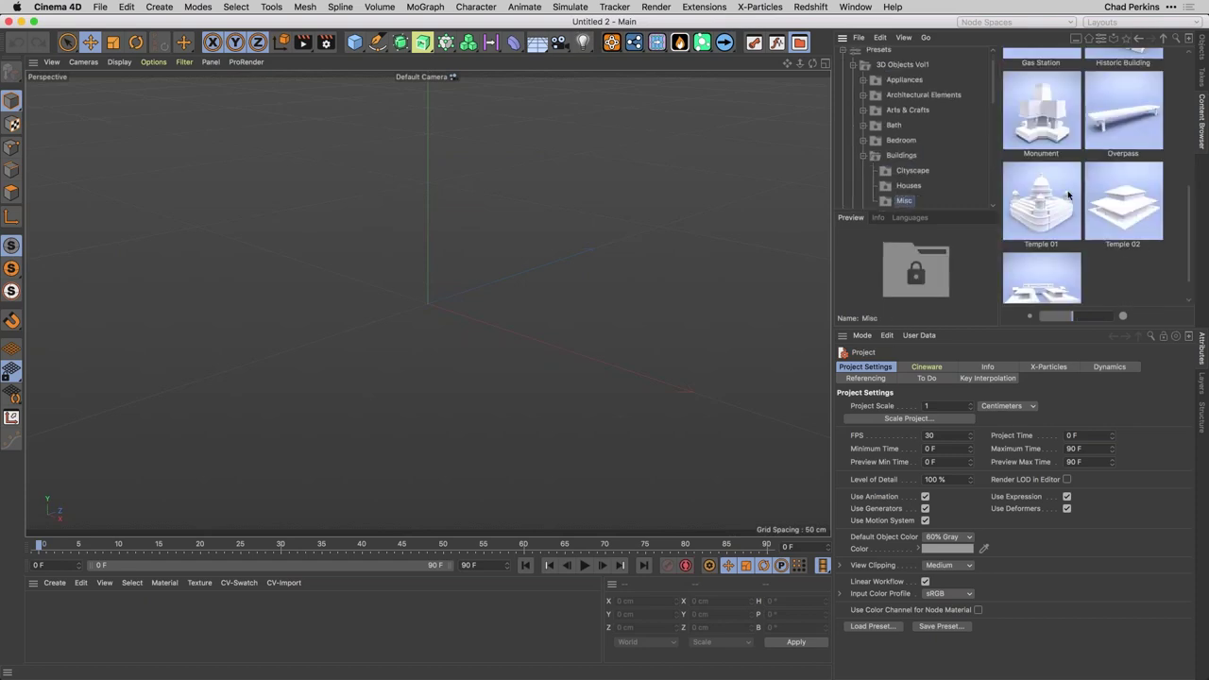
{"action": "left_click", "coordinate": [1047, 213]}
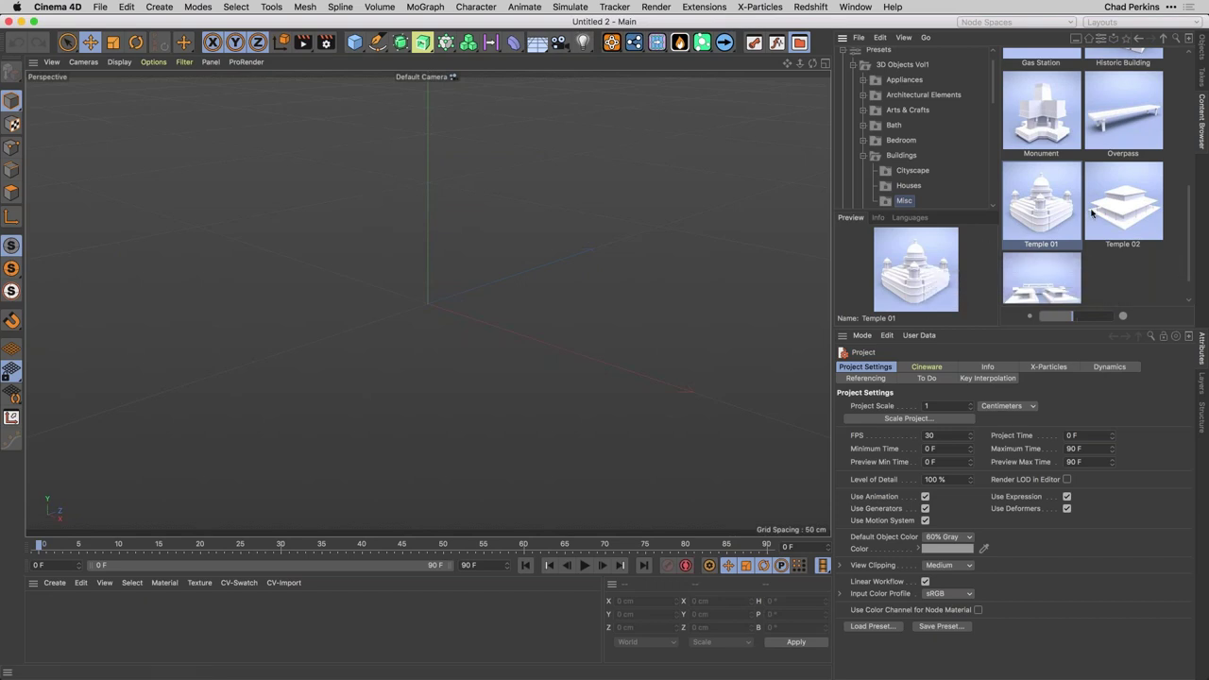
{"action": "scroll", "coordinate": [1060, 214], "scroll_direction": "up", "scroll_amount": 3}
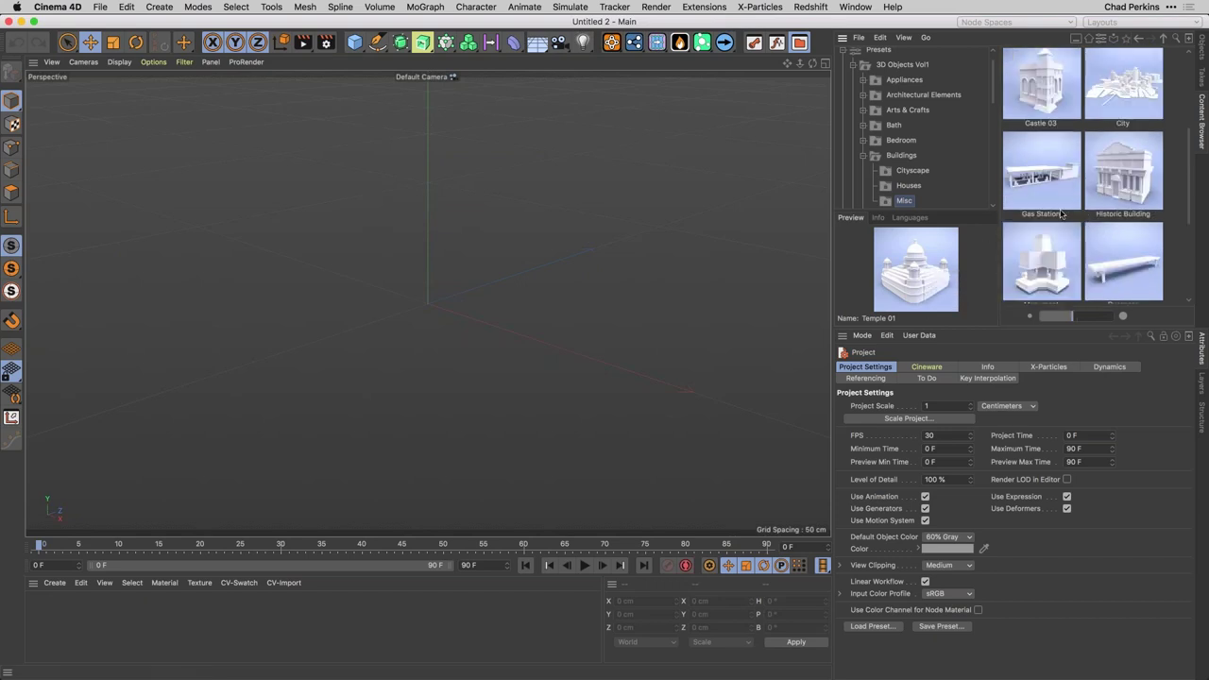
{"action": "left_click", "coordinate": [912, 187]}
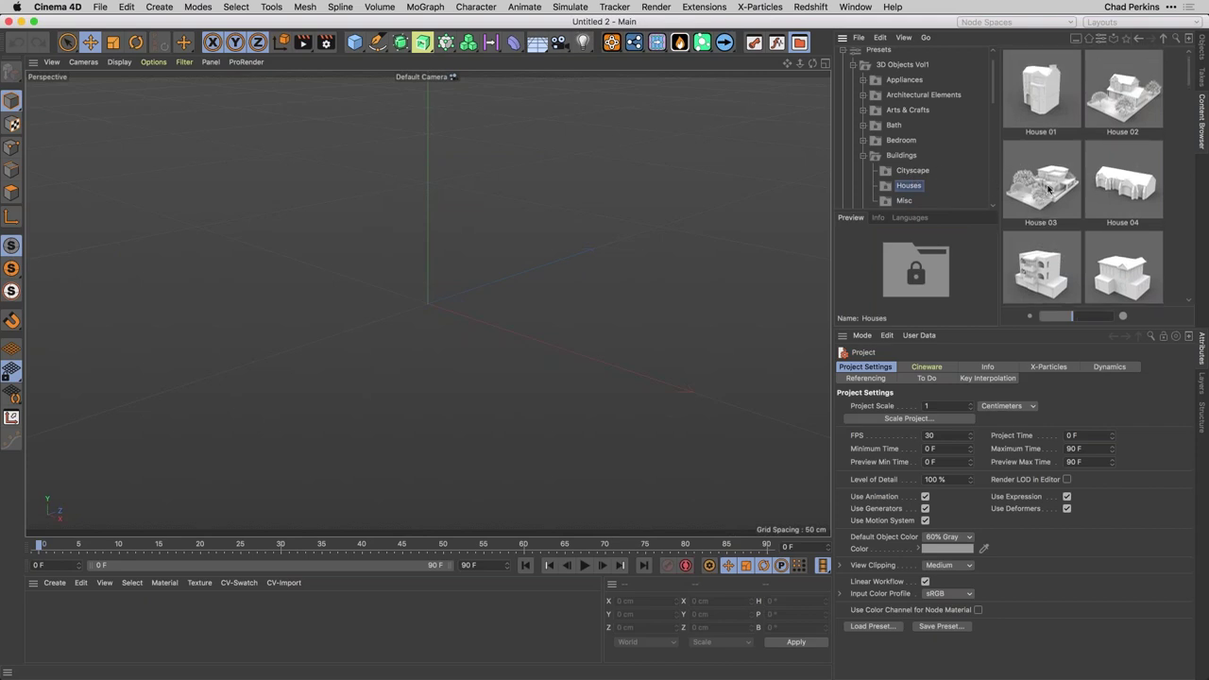
{"action": "double_click", "coordinate": [1048, 192]}
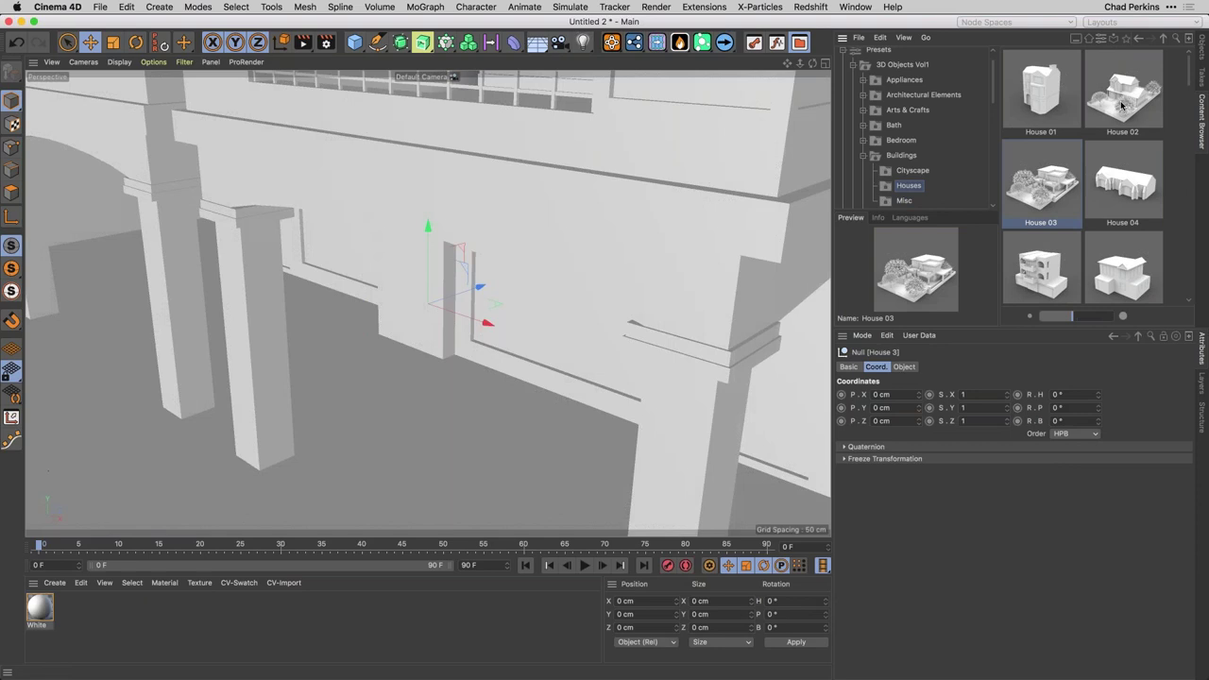
Add House 02, 04, 01 and 06 to the scene and frame the view
{"action": "double_click", "coordinate": [1123, 106]}
{"action": "double_click", "coordinate": [1133, 172]}
{"action": "double_click", "coordinate": [1041, 94]}
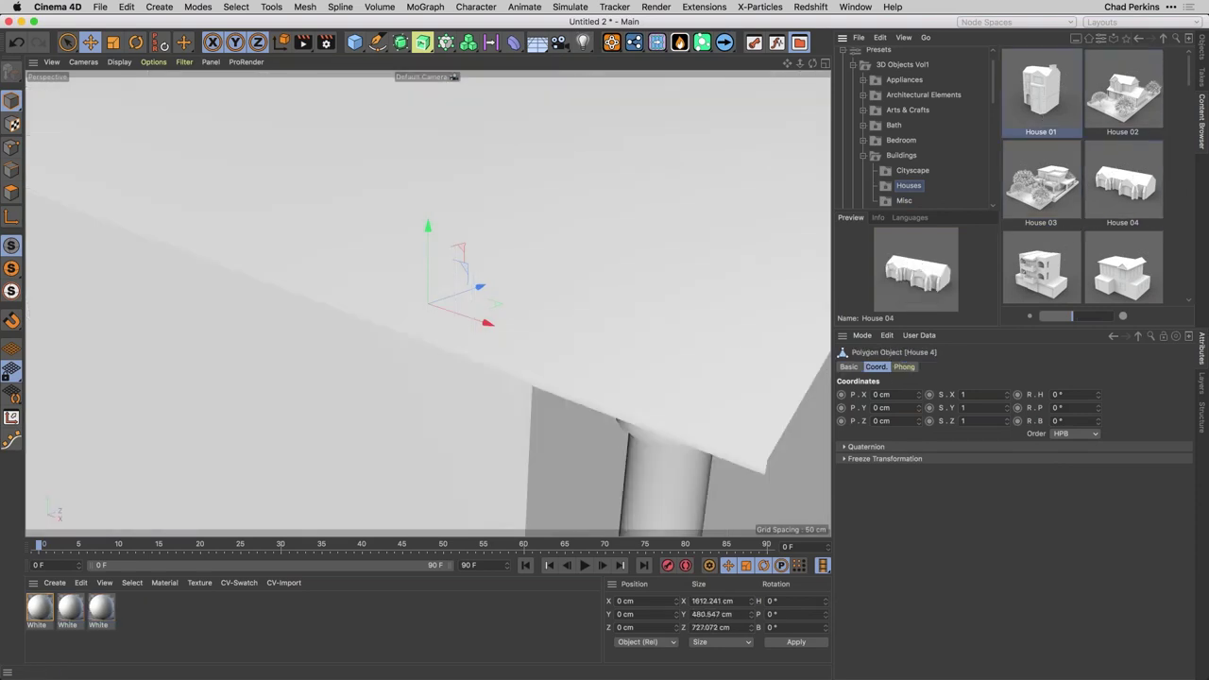
{"action": "double_click", "coordinate": [1105, 269]}
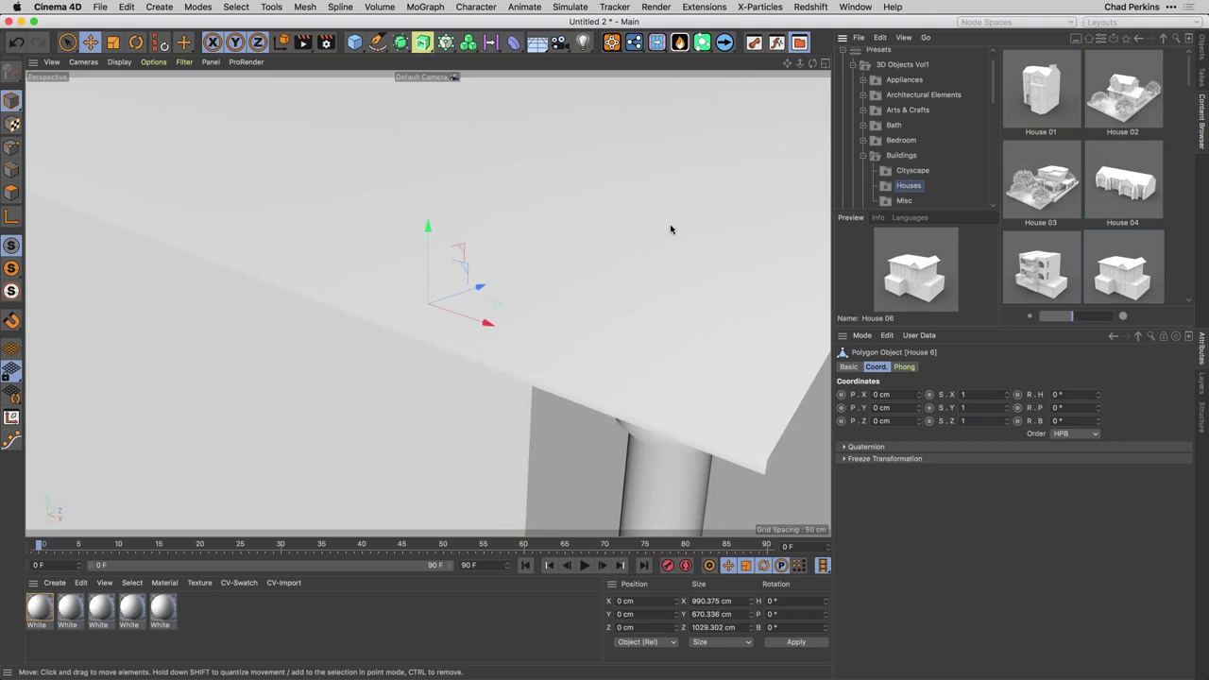
{"action": "key", "text": "h"}
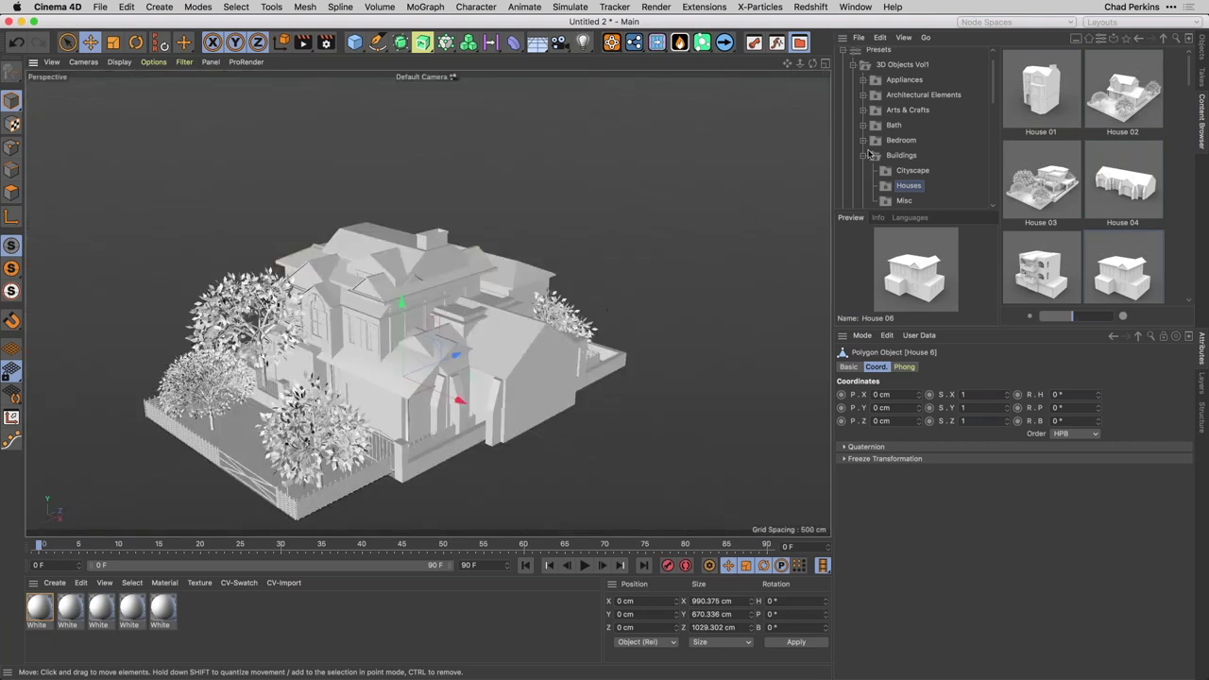
Put all five houses under a new Cloner and raise its X count to 12
{"action": "left_click", "coordinate": [1200, 49]}
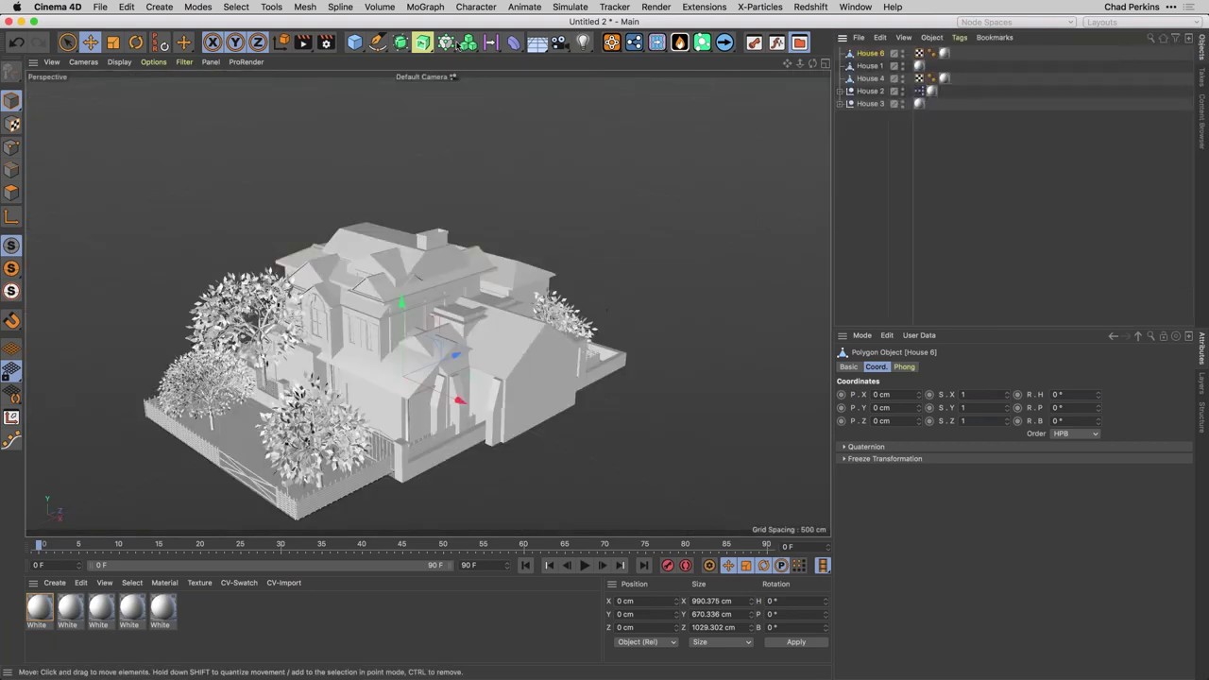
{"action": "left_click", "coordinate": [448, 42]}
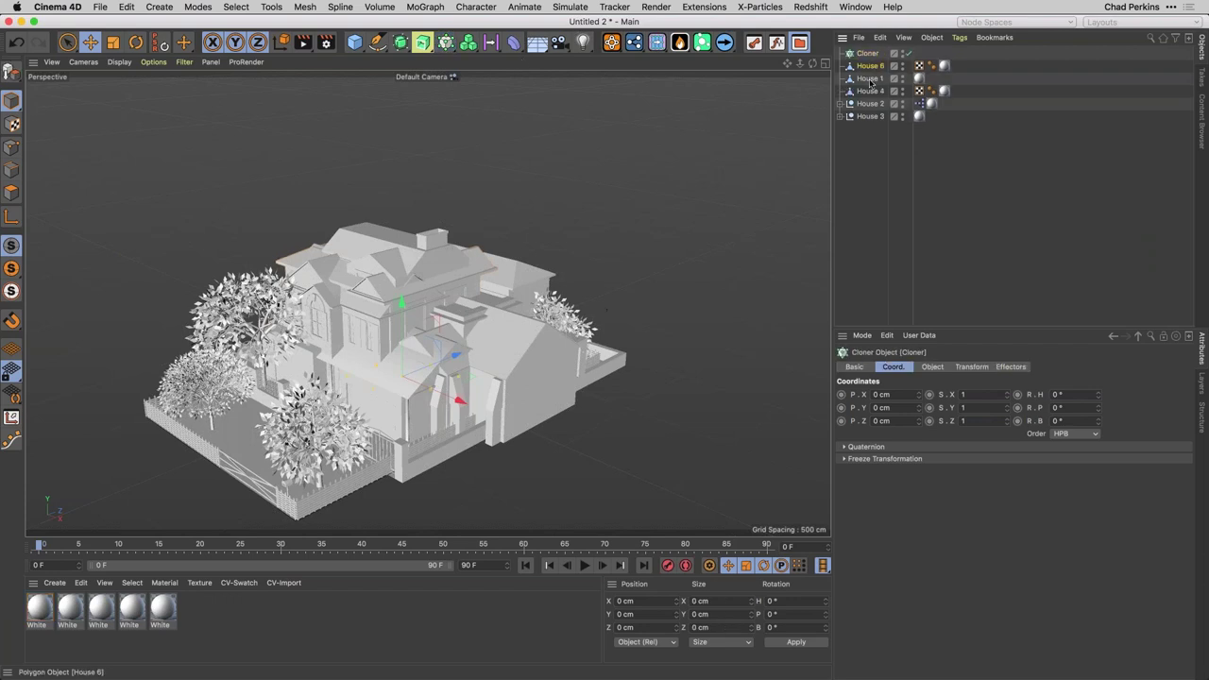
{"action": "left_click", "coordinate": [870, 115]}
{"action": "left_click", "coordinate": [870, 66], "text": "shift"}
{"action": "left_click_drag", "start_coordinate": [870, 67], "coordinate": [866, 55]}
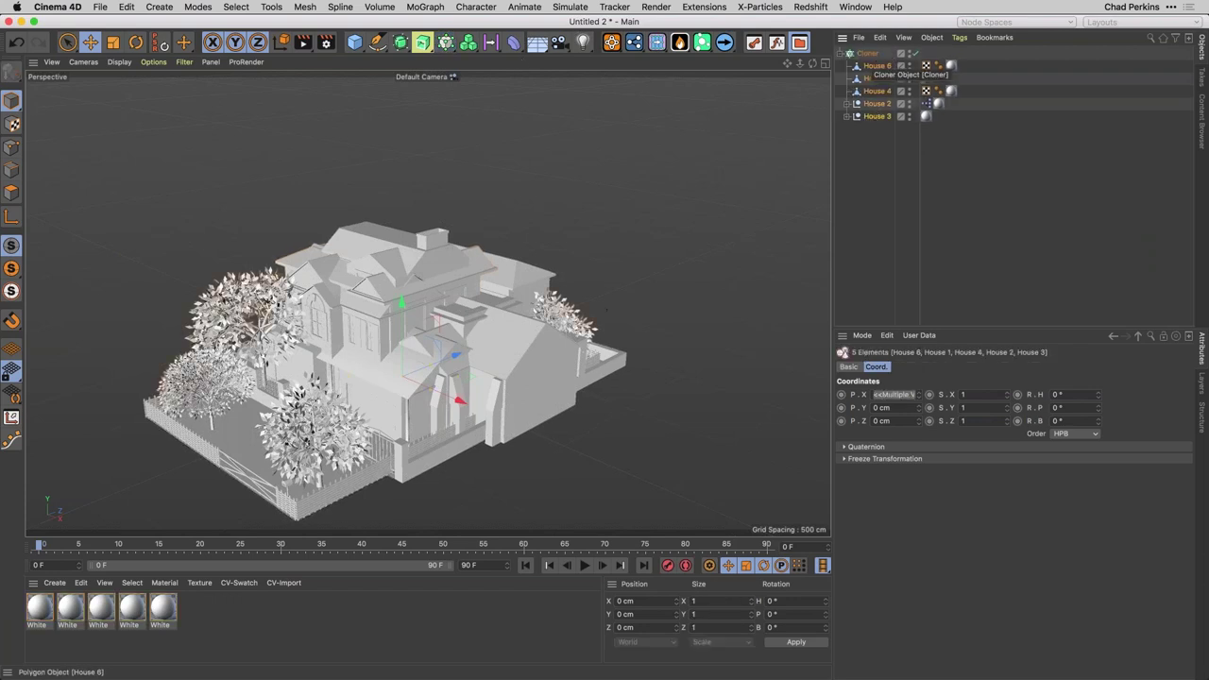
{"action": "left_click", "coordinate": [867, 54]}
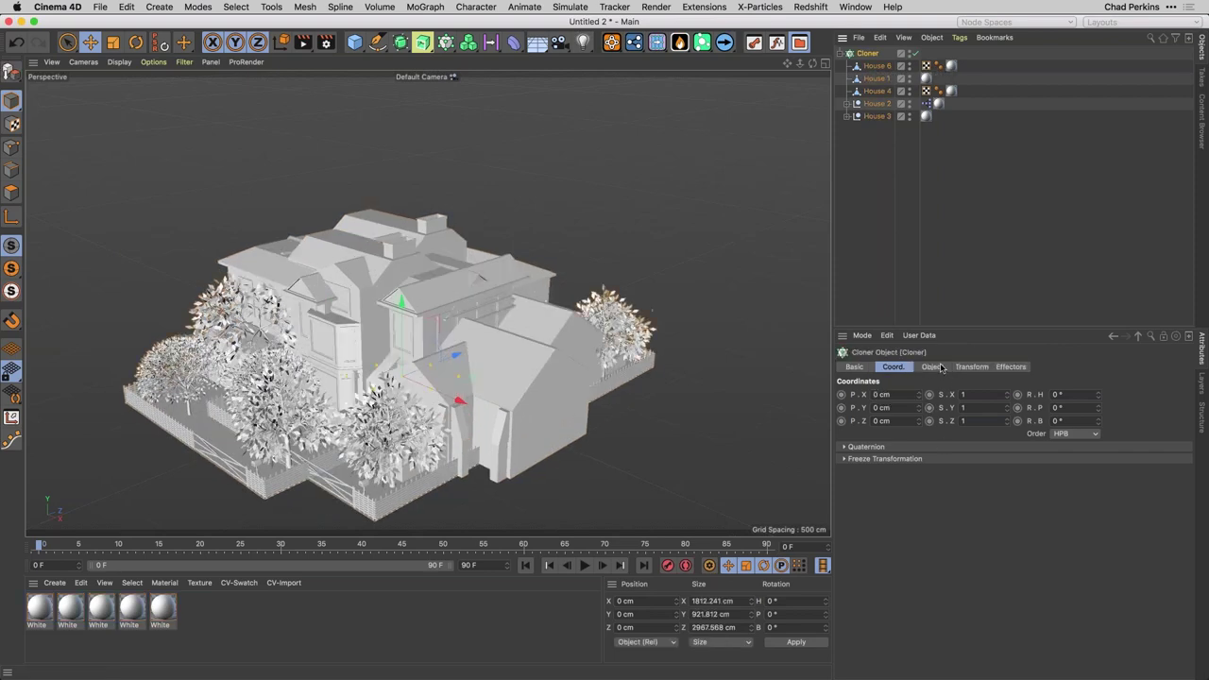
{"action": "left_click_drag", "start_coordinate": [922, 476], "coordinate": [1033, 476]}
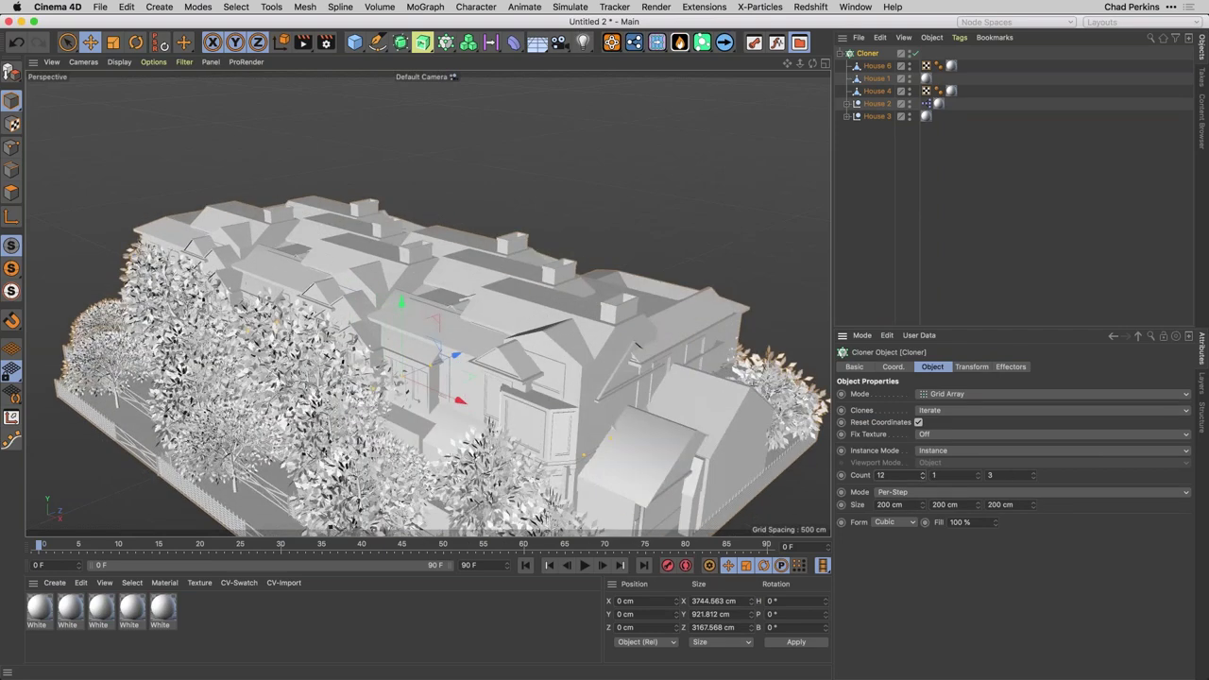
Raise the Cloner's Z count to 13 rows of houses
{"action": "left_click", "coordinate": [1033, 473]}
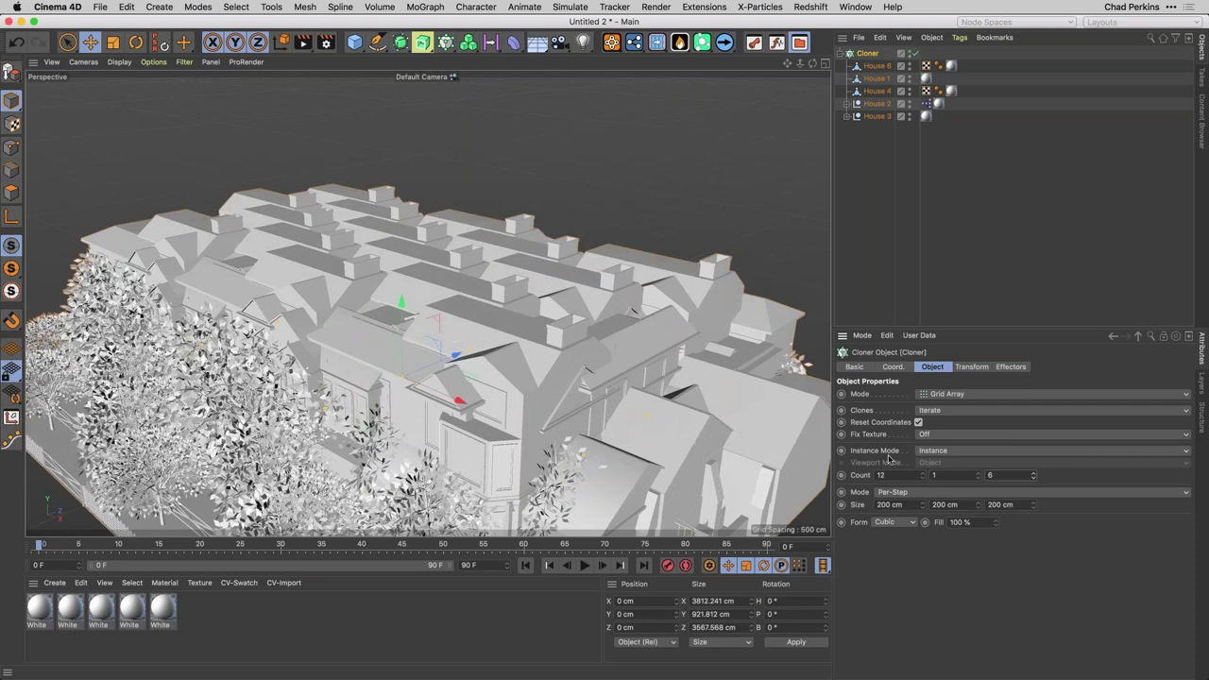
{"action": "left_click", "coordinate": [1033, 474]}
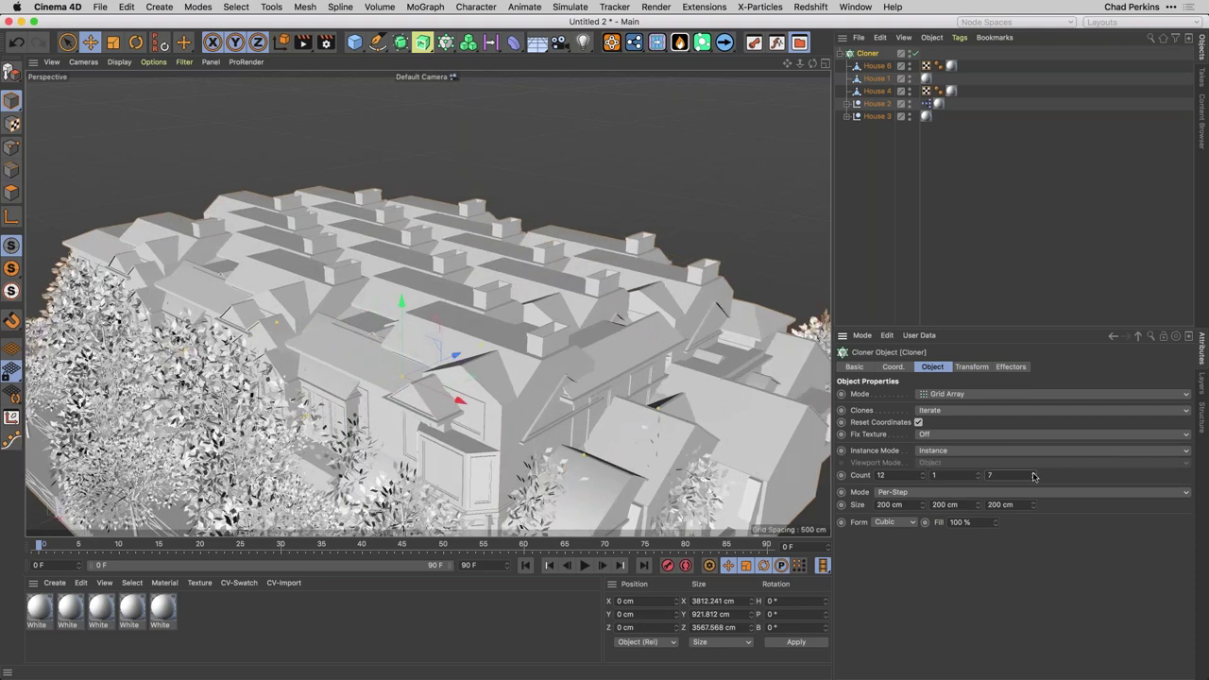
{"action": "left_click", "coordinate": [1033, 474]}
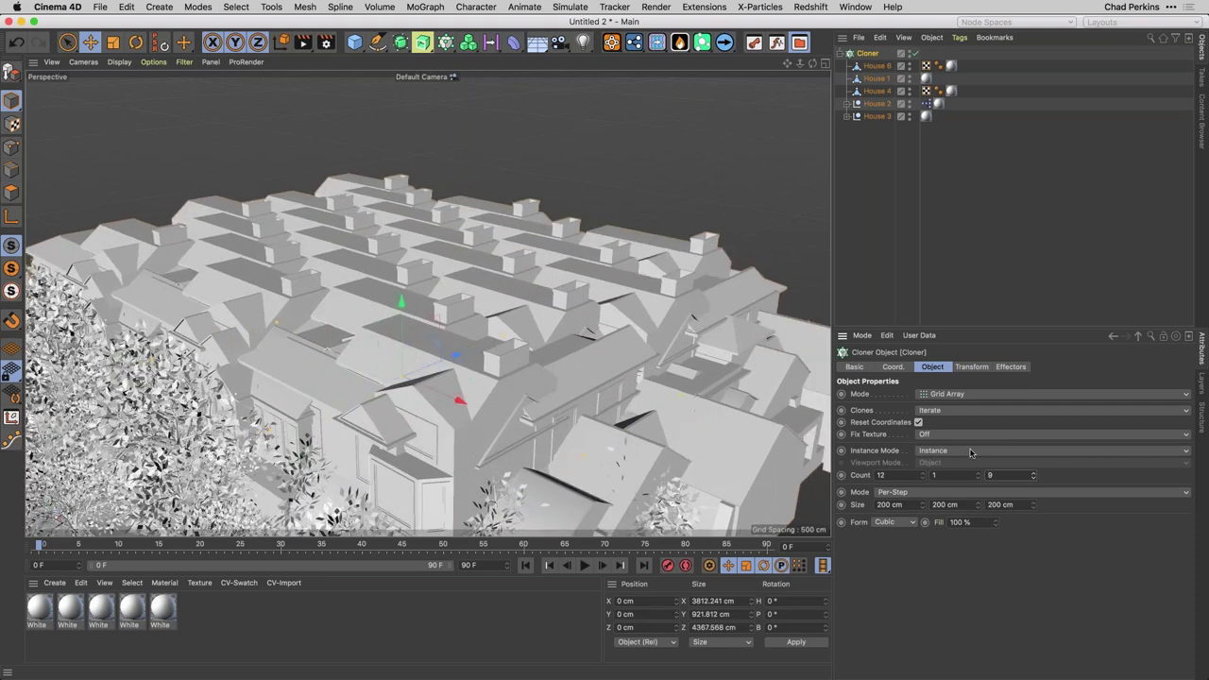
{"action": "key", "text": "Up"}
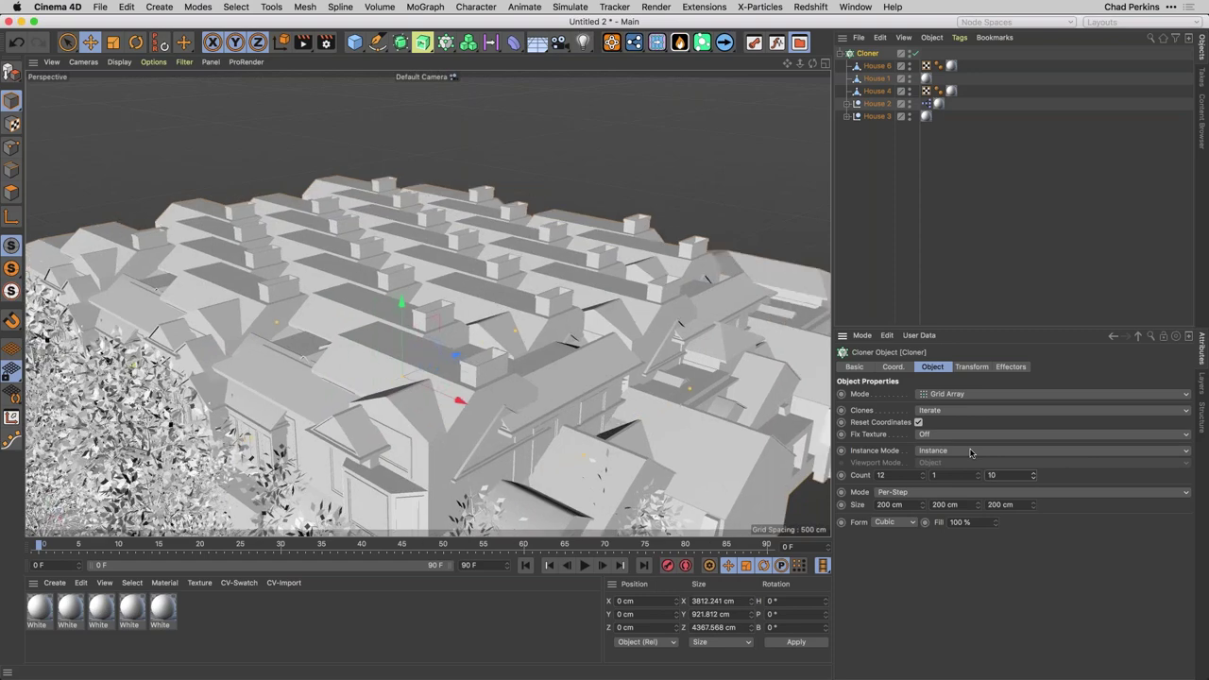
{"action": "key", "text": "Up"}
{"action": "key", "text": "Up"}
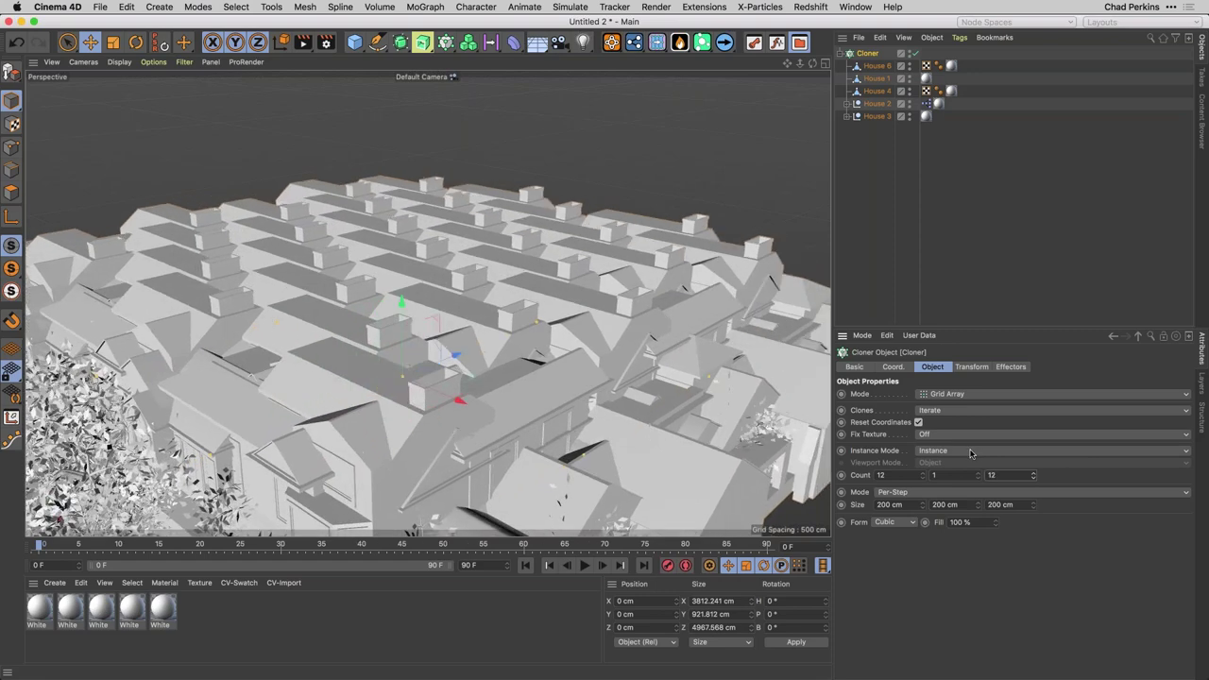
{"action": "key", "text": "Up"}
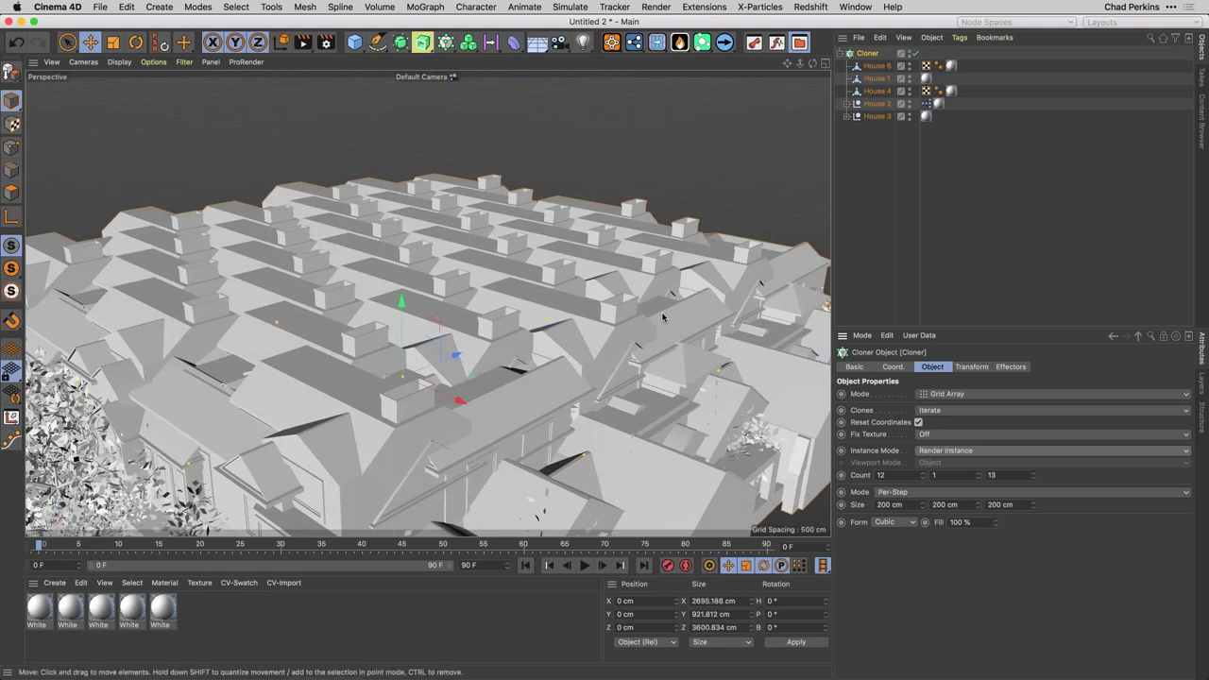
Set the clone spacing to 1125 cm in X and 1800 cm in Z
{"action": "scroll", "coordinate": [662, 317], "scroll_direction": "down", "scroll_amount": 8}
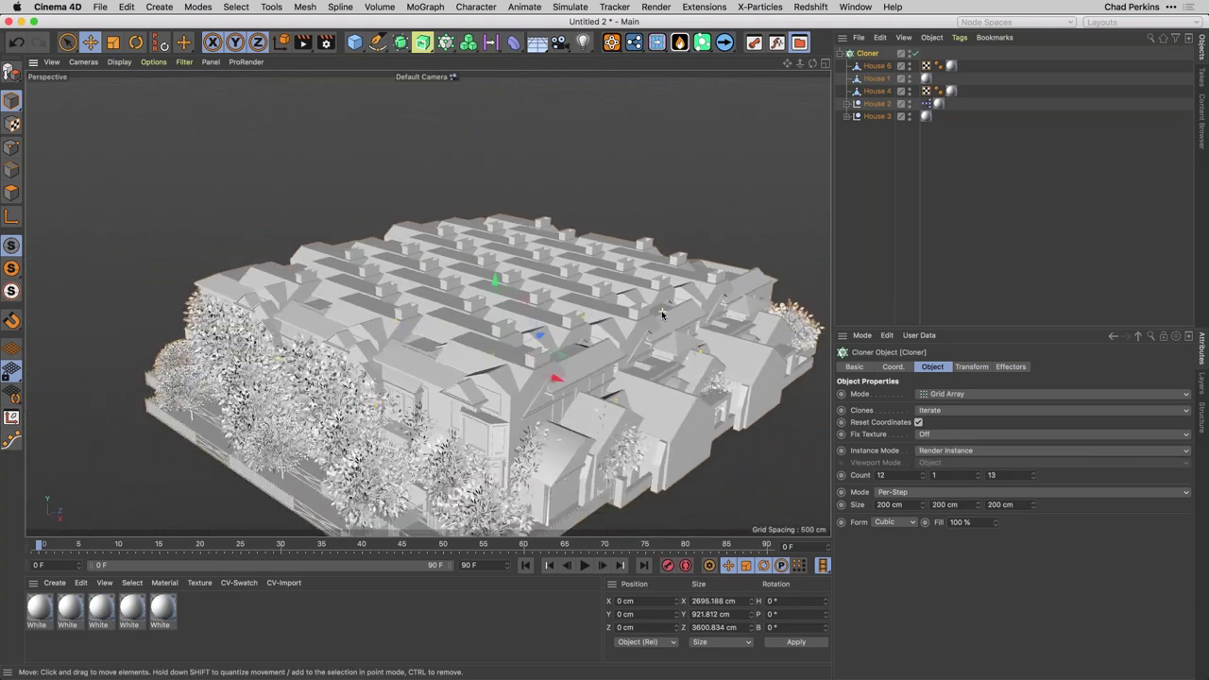
{"action": "scroll", "coordinate": [661, 310], "scroll_direction": "down", "scroll_amount": 4}
{"action": "left_click_drag", "start_coordinate": [923, 504], "coordinate": [934, 440]}
{"action": "left_click_drag", "start_coordinate": [1033, 505], "coordinate": [1032, 506]}
{"action": "left_click_drag", "start_coordinate": [921, 503], "coordinate": [923, 507]}
{"action": "scroll", "coordinate": [545, 337], "scroll_direction": "down", "scroll_amount": 2}
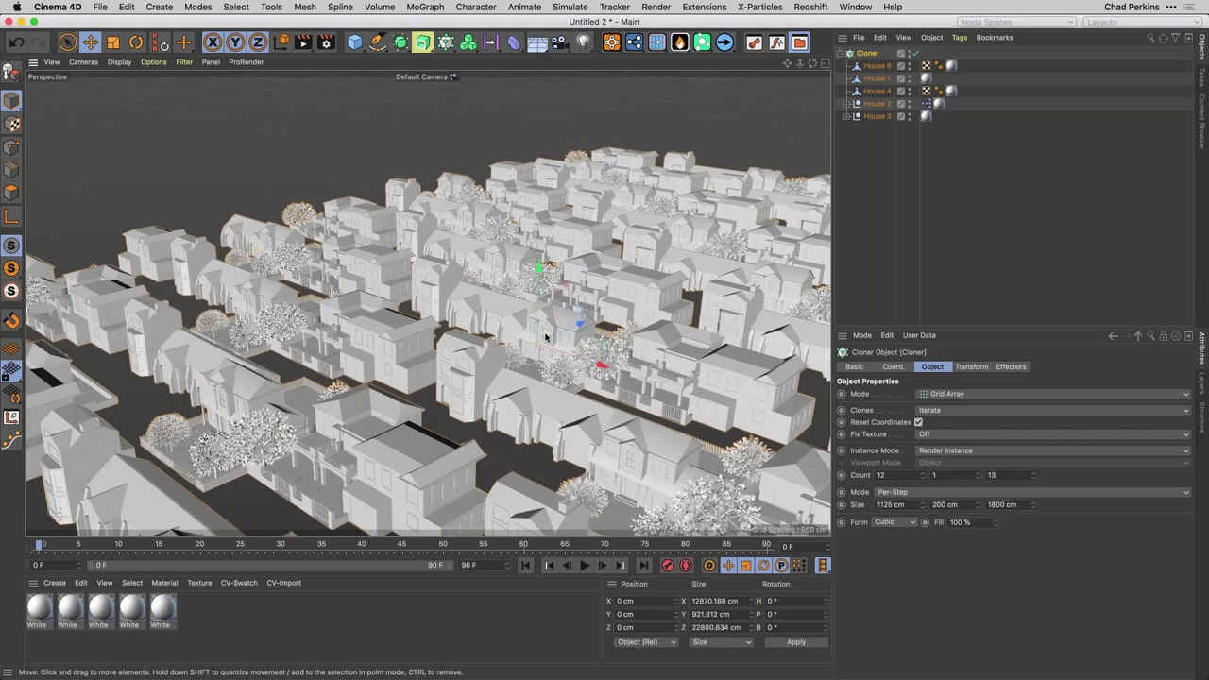
{"action": "scroll", "coordinate": [544, 337], "scroll_direction": "down", "scroll_amount": 5}
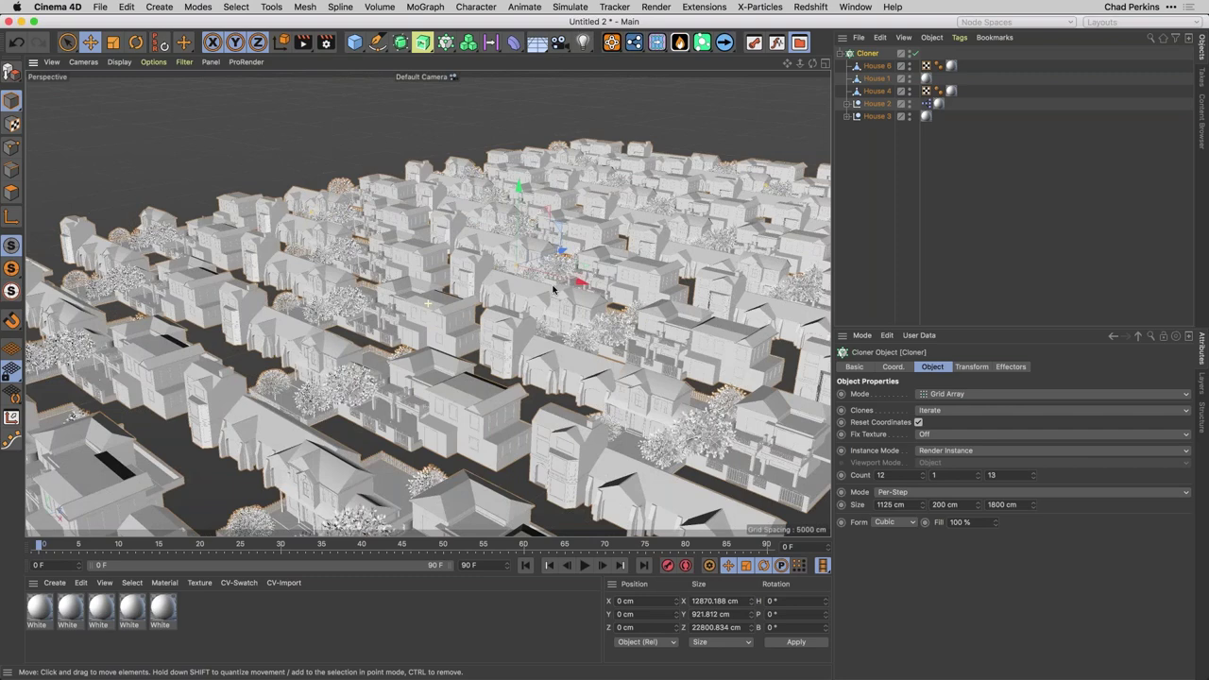
{"action": "scroll", "coordinate": [495, 265], "scroll_direction": "up", "scroll_amount": 2}
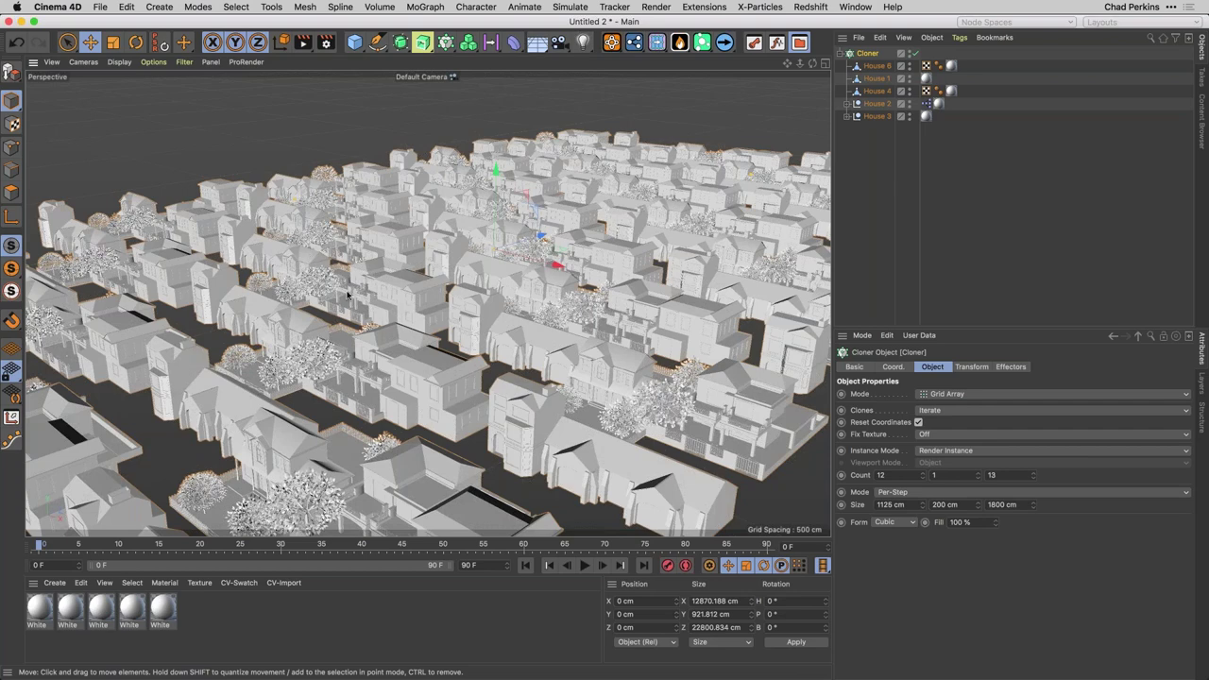
Set the Cloner's Clones mode to Random and orbit around to inspect the mixed city
{"action": "left_click", "coordinate": [945, 412]}
{"action": "left_click", "coordinate": [935, 430]}
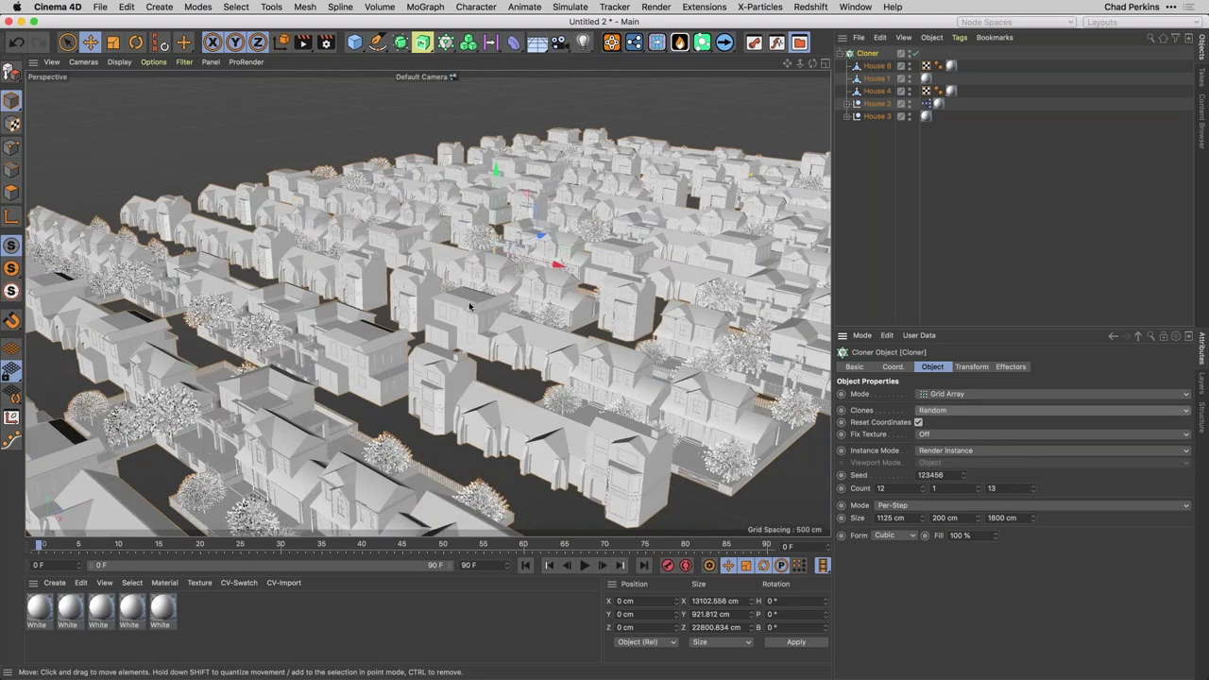
{"action": "left_click_drag", "start_coordinate": [473, 304], "coordinate": [507, 289], "text": "alt"}
{"action": "scroll", "coordinate": [507, 289], "scroll_direction": "down", "scroll_amount": 10}
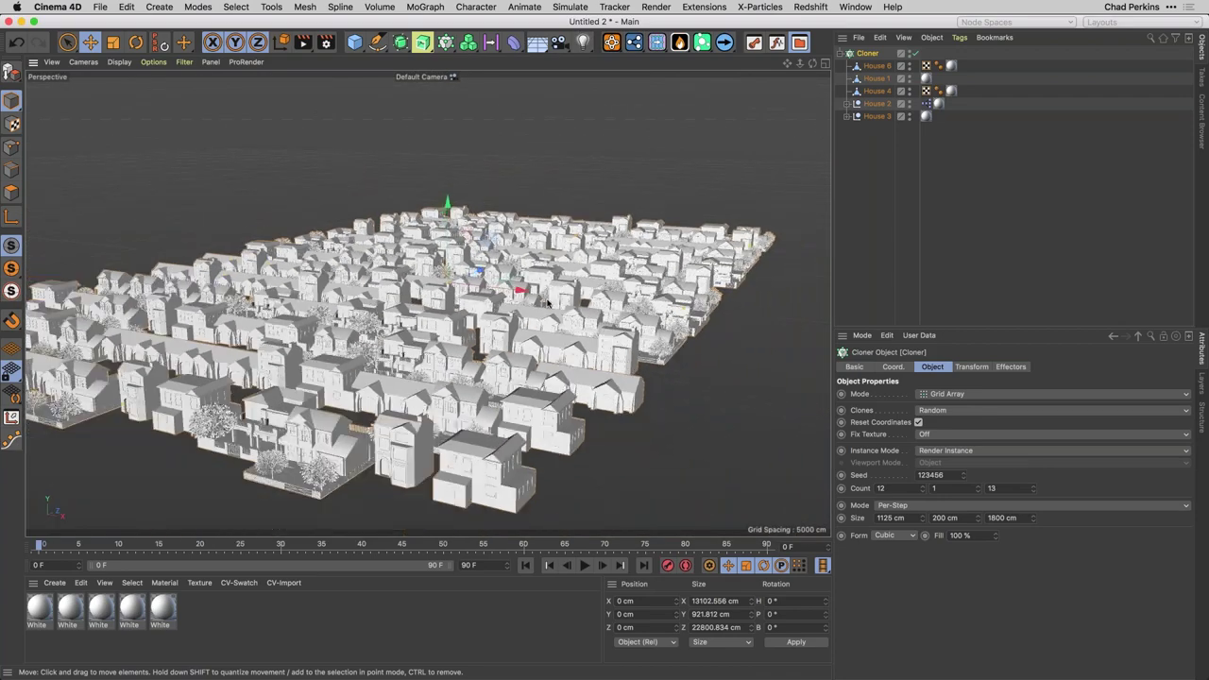
{"action": "scroll", "coordinate": [544, 297], "scroll_direction": "up", "scroll_amount": 10}
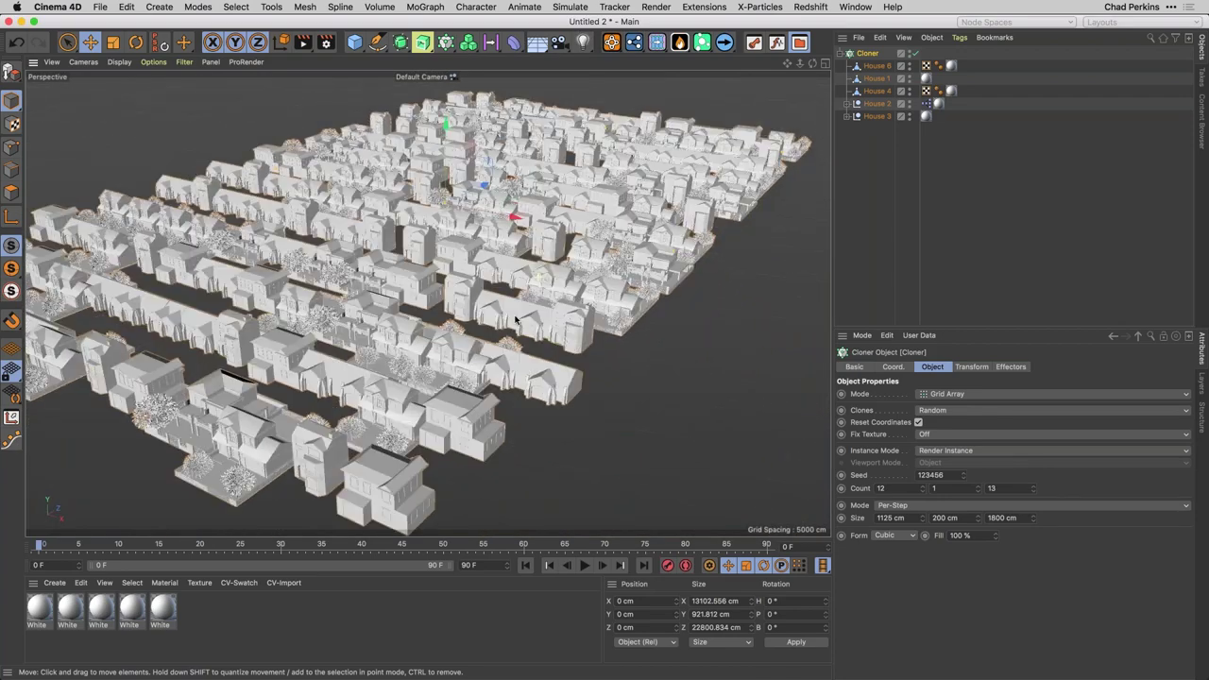
{"action": "left_click_drag", "start_coordinate": [502, 312], "coordinate": [558, 463], "text": "alt"}
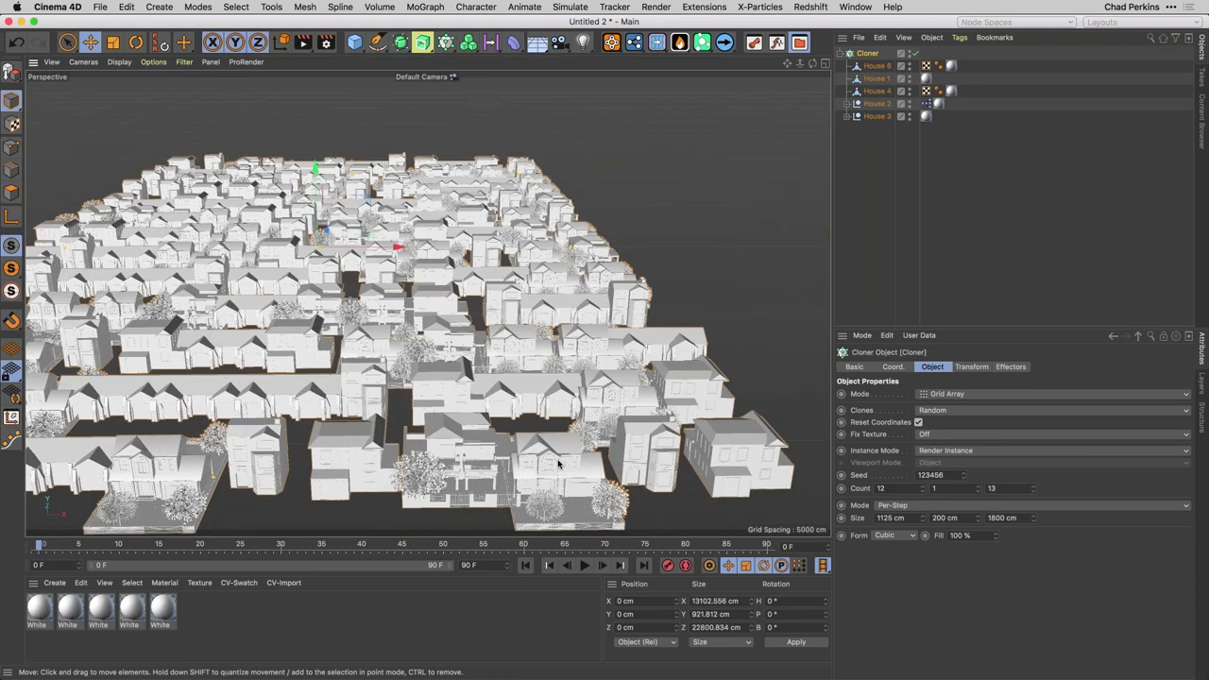
{"action": "left_click_drag", "start_coordinate": [560, 390], "coordinate": [518, 477], "text": "alt"}
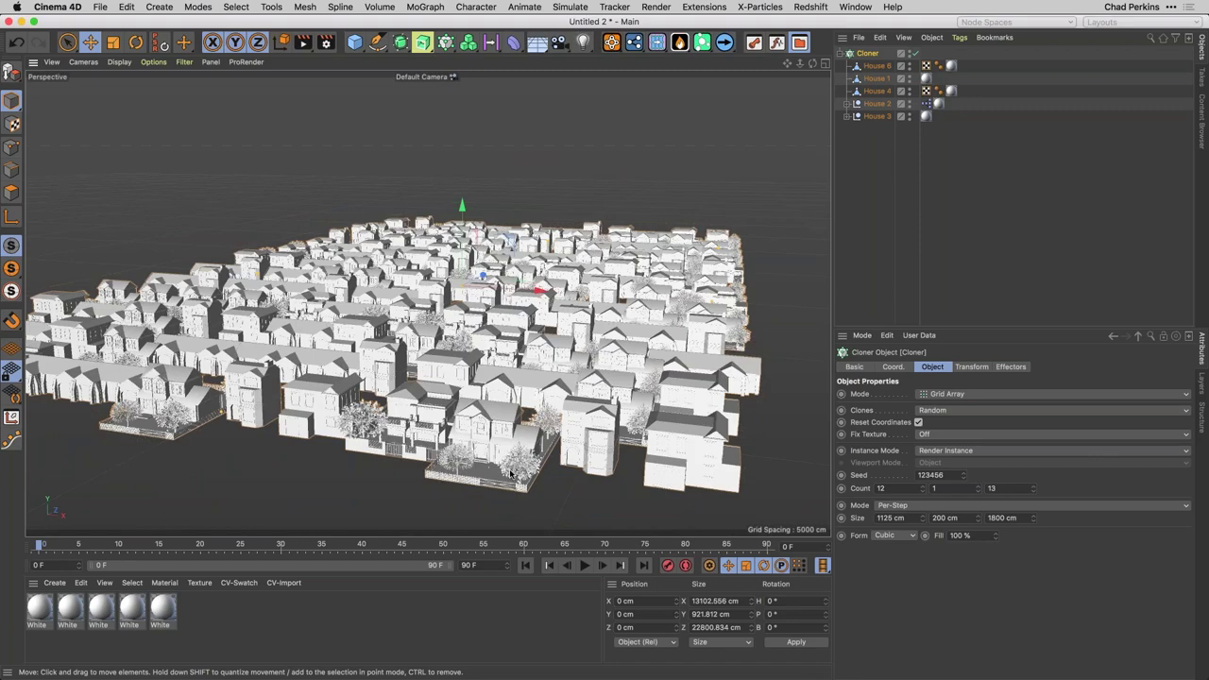
{"action": "scroll", "coordinate": [510, 472], "scroll_direction": "up", "scroll_amount": 10}
{"action": "scroll", "coordinate": [510, 469], "scroll_direction": "up", "scroll_amount": 8}
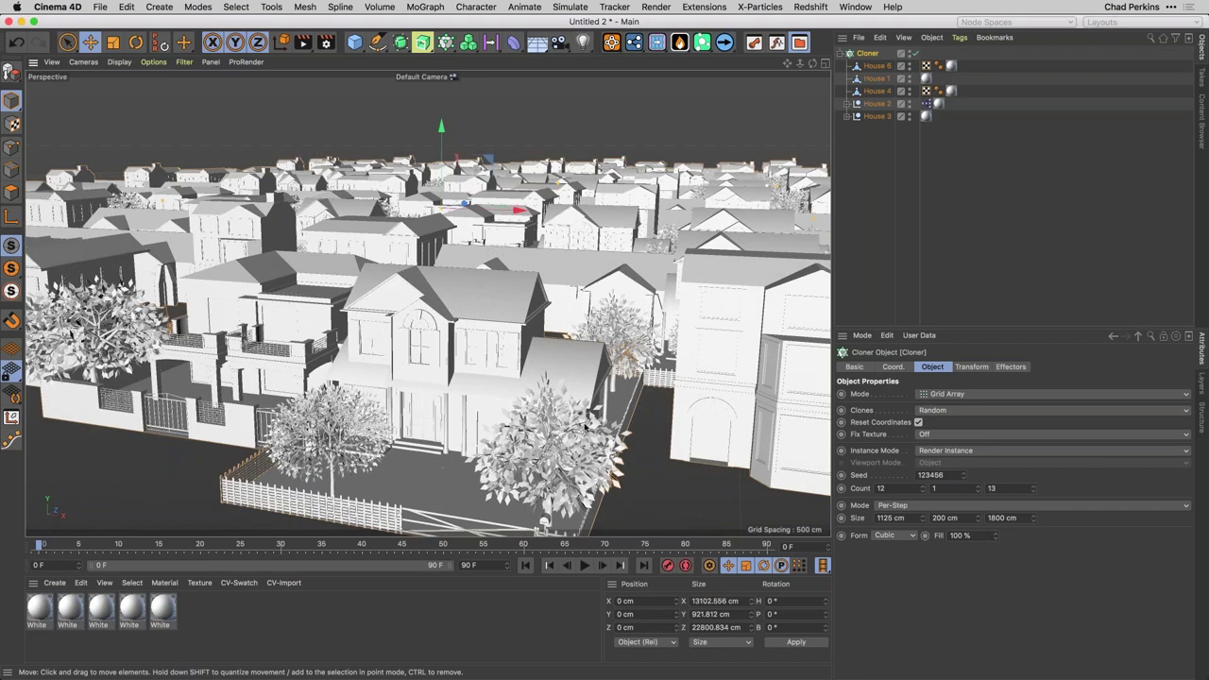
{"action": "scroll", "coordinate": [601, 392], "scroll_direction": "down", "scroll_amount": 10}
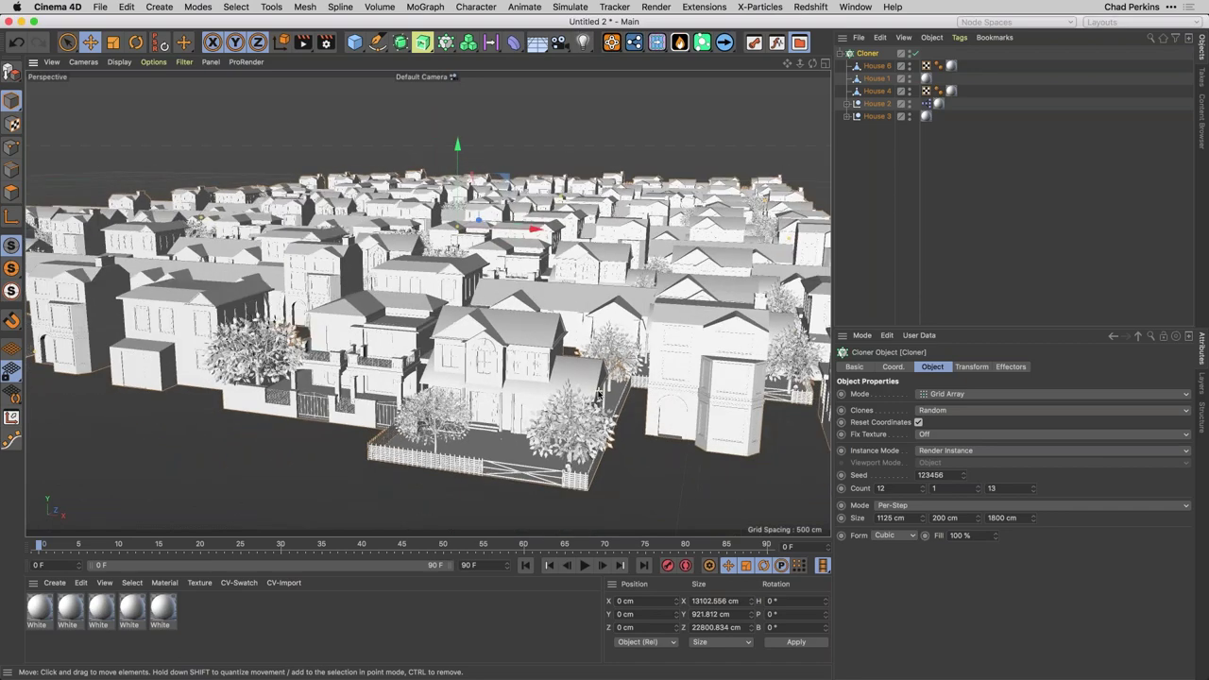
{"action": "left_click_drag", "start_coordinate": [643, 375], "coordinate": [552, 403], "text": "alt"}
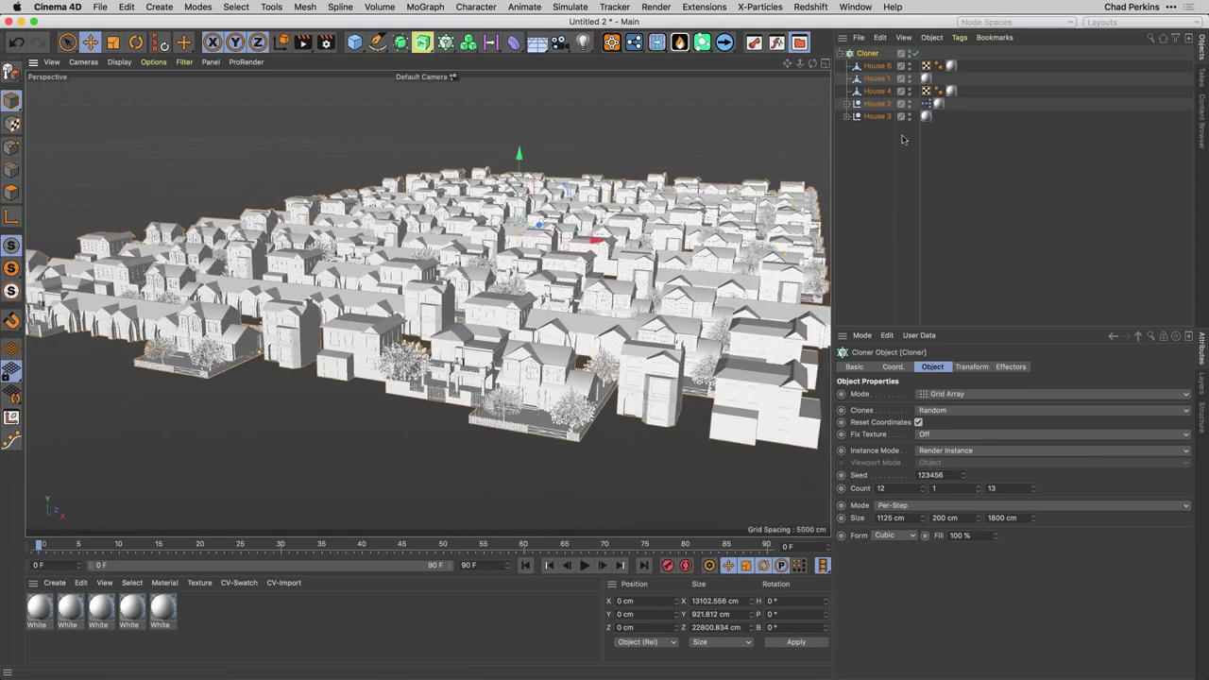
Delete the Cloner with all its houses and bring up the Content Browser
{"action": "left_click", "coordinate": [841, 55]}
{"action": "key", "text": "Delete"}
{"action": "key", "text": "shift+F8"}
Load the Planet - Sun sphere from 3D Objects Vol2 > Weather into the scene
{"action": "left_click", "coordinate": [864, 157]}
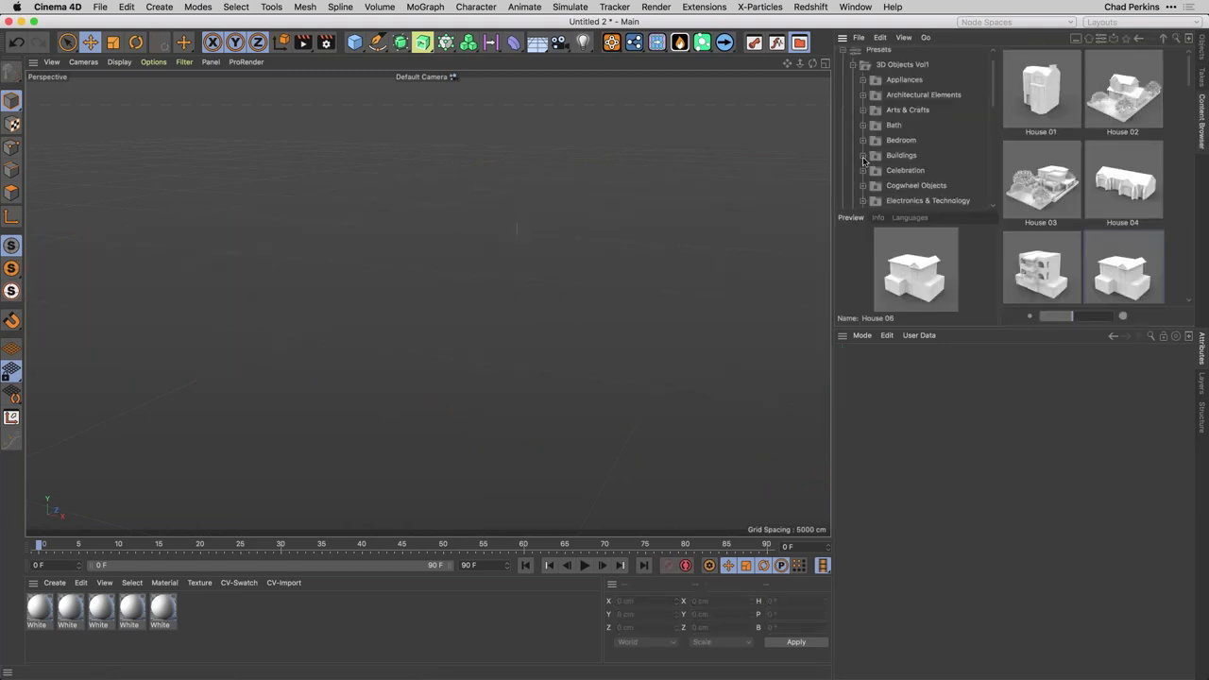
{"action": "scroll", "coordinate": [857, 112], "scroll_direction": "up", "scroll_amount": 1}
{"action": "left_click", "coordinate": [854, 86]}
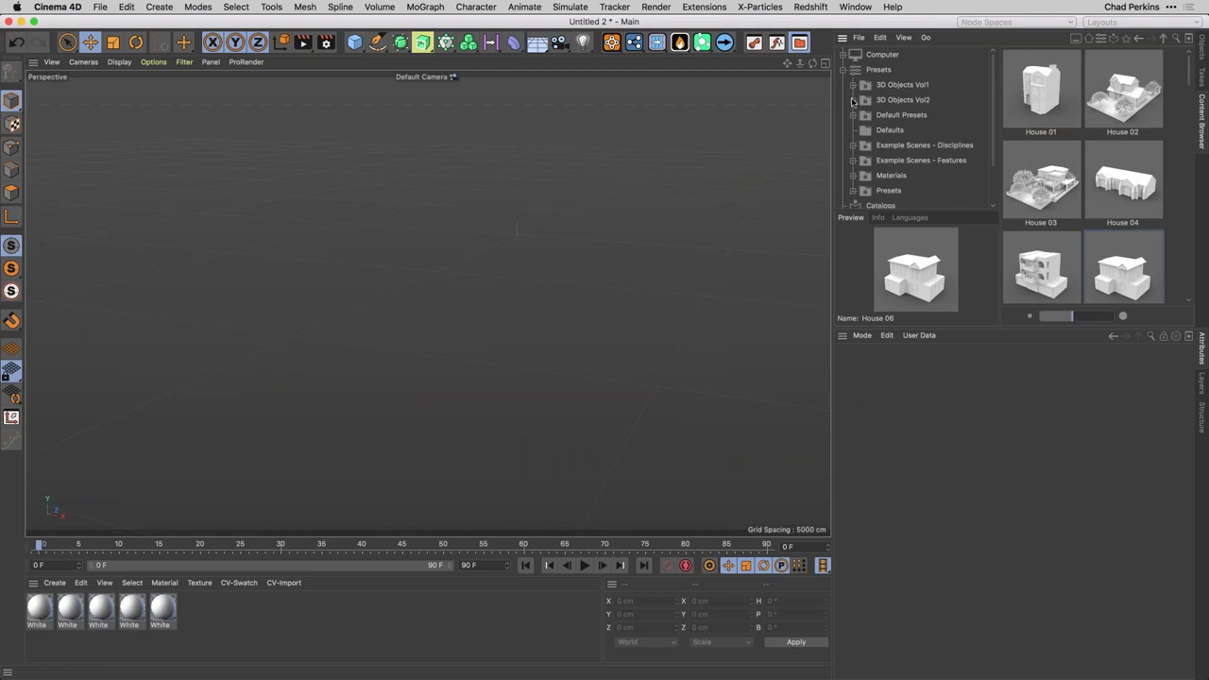
{"action": "left_click", "coordinate": [854, 101]}
{"action": "scroll", "coordinate": [911, 161], "scroll_direction": "down", "scroll_amount": 1}
{"action": "scroll", "coordinate": [912, 161], "scroll_direction": "down", "scroll_amount": 5}
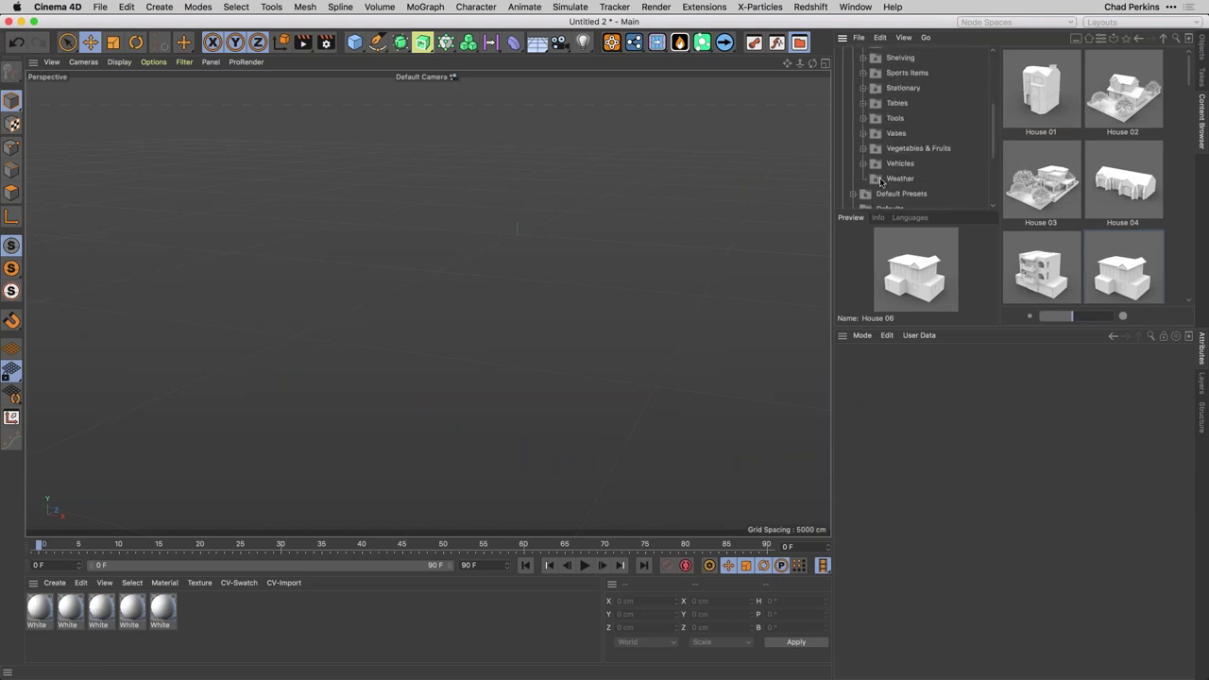
{"action": "left_click", "coordinate": [884, 180]}
{"action": "left_click", "coordinate": [1029, 259]}
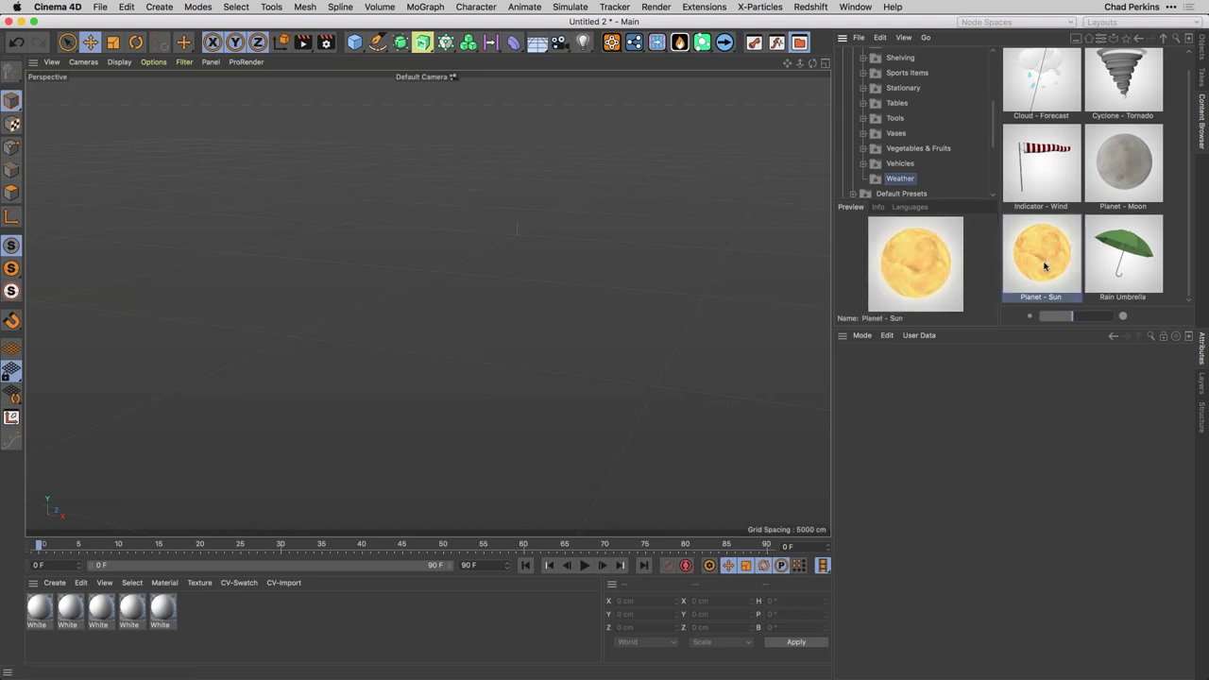
{"action": "double_click", "coordinate": [1042, 266]}
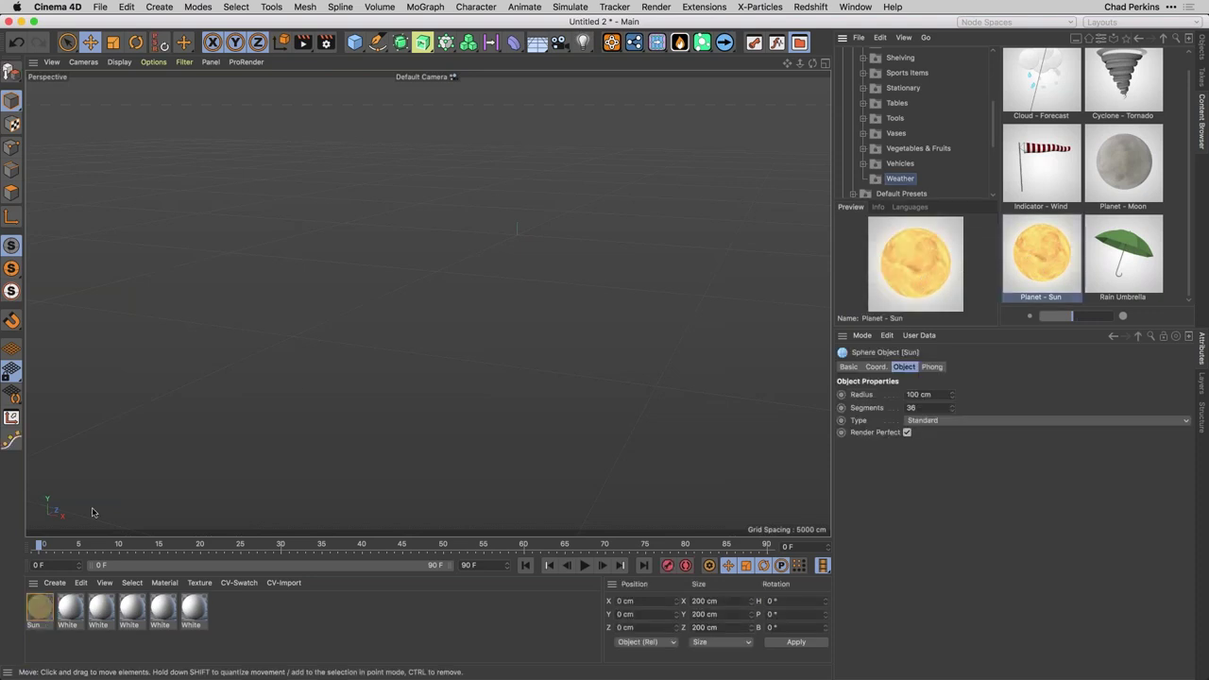
Preview the Sun material's Luminance noise texture in an enlarged window, then close both windows
{"action": "double_click", "coordinate": [40, 608]}
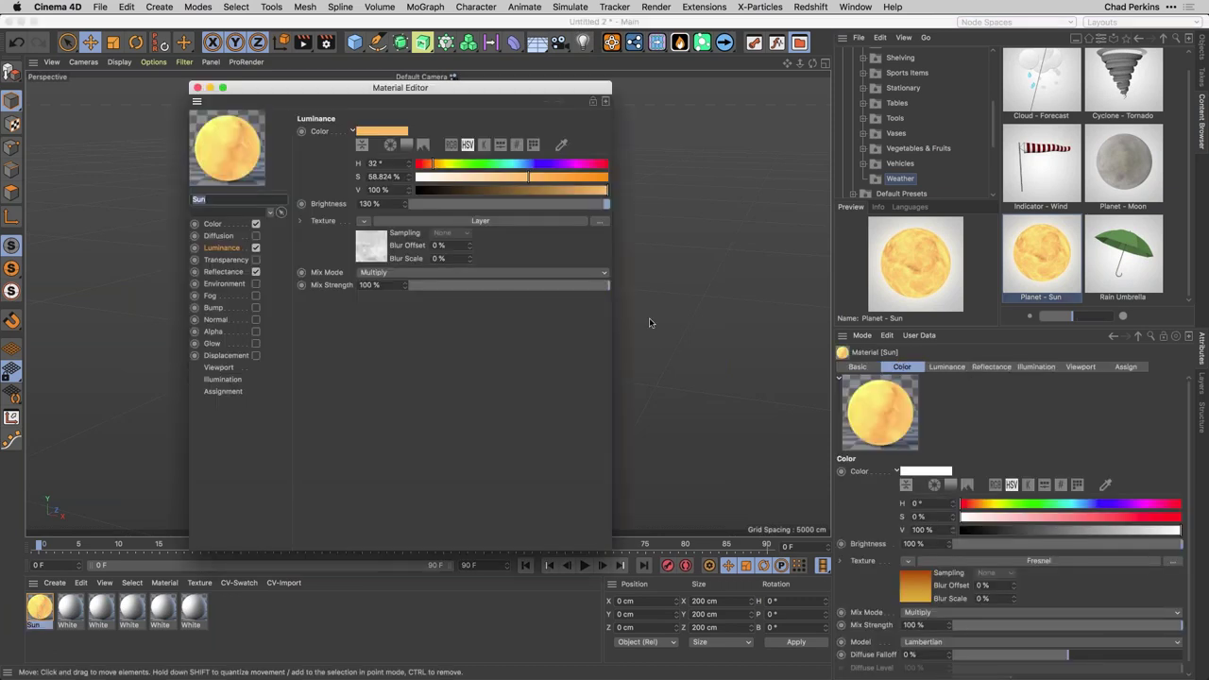
{"action": "left_click", "coordinate": [226, 250]}
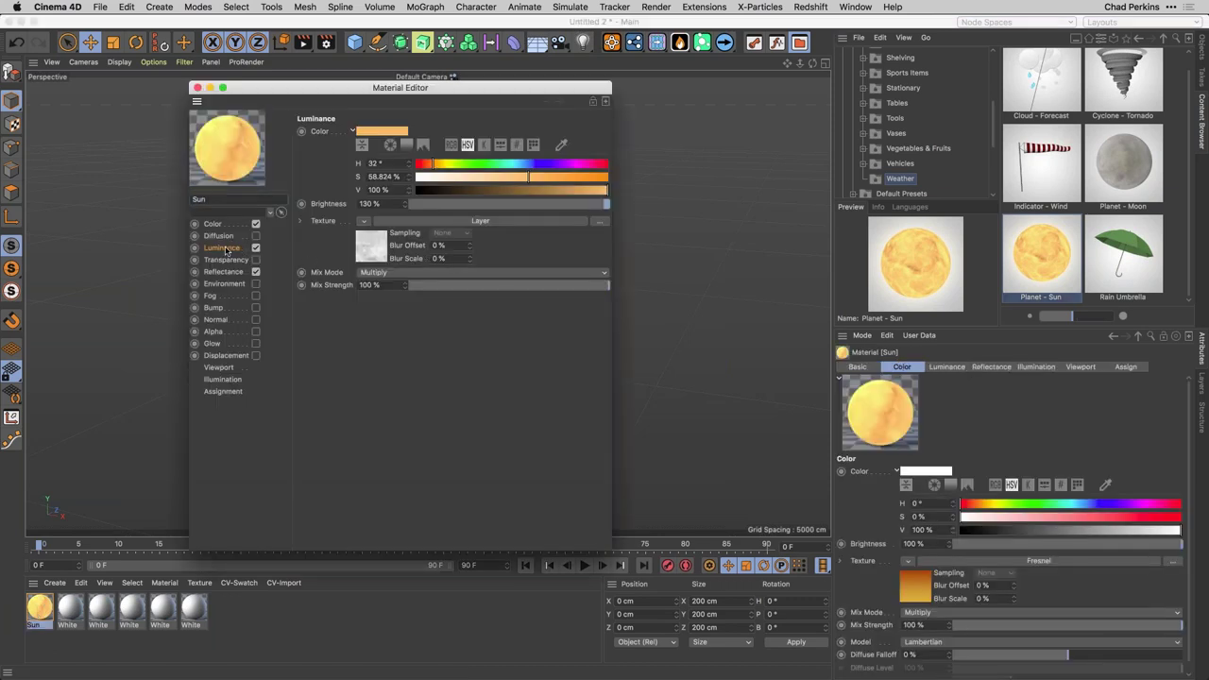
{"action": "left_click", "coordinate": [378, 251]}
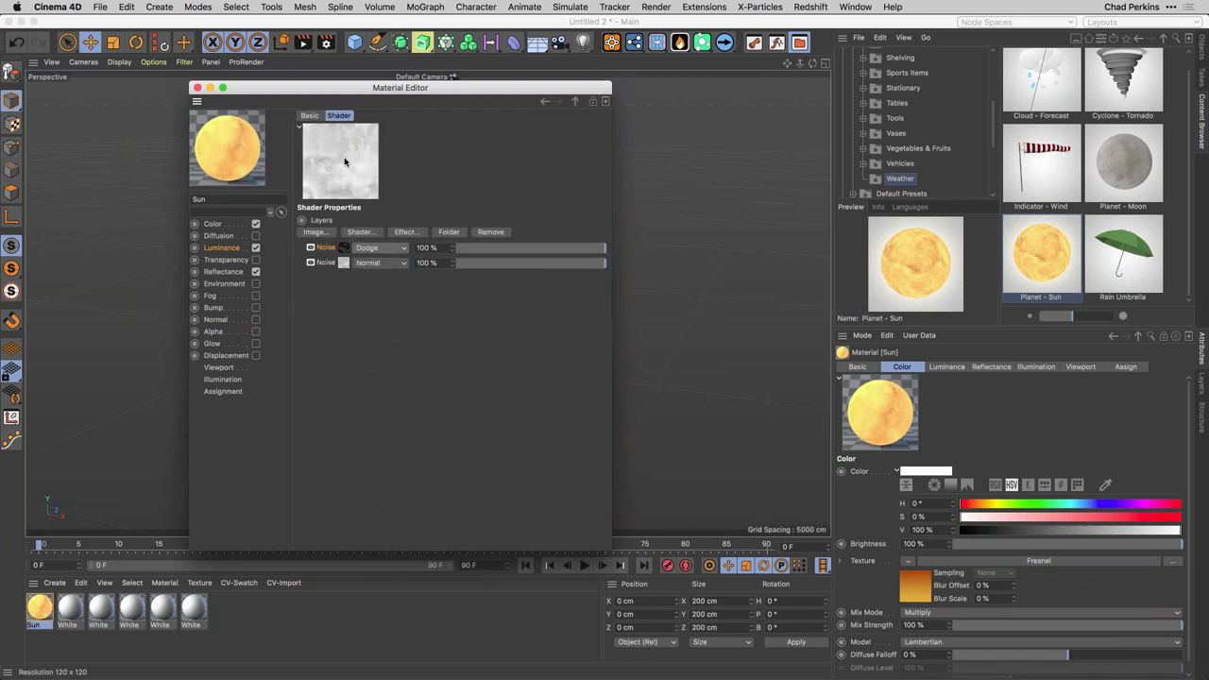
{"action": "right_click", "coordinate": [350, 156]}
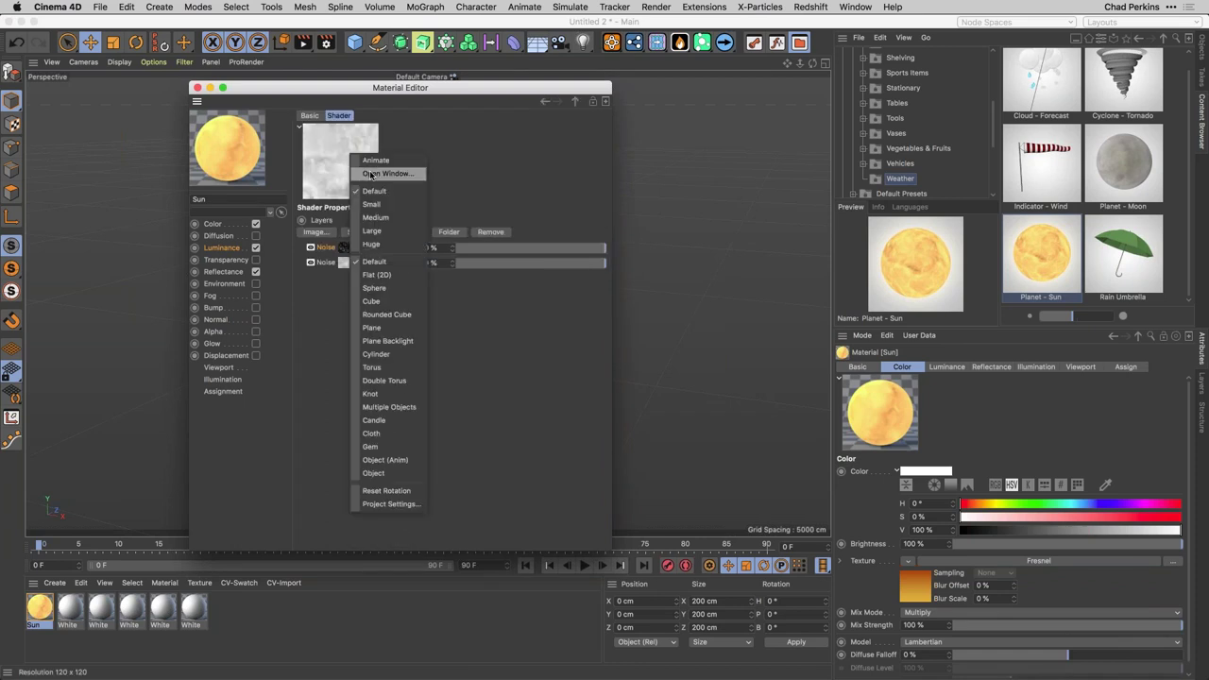
{"action": "left_click", "coordinate": [377, 166]}
{"action": "left_click_drag", "start_coordinate": [416, 224], "coordinate": [588, 329]}
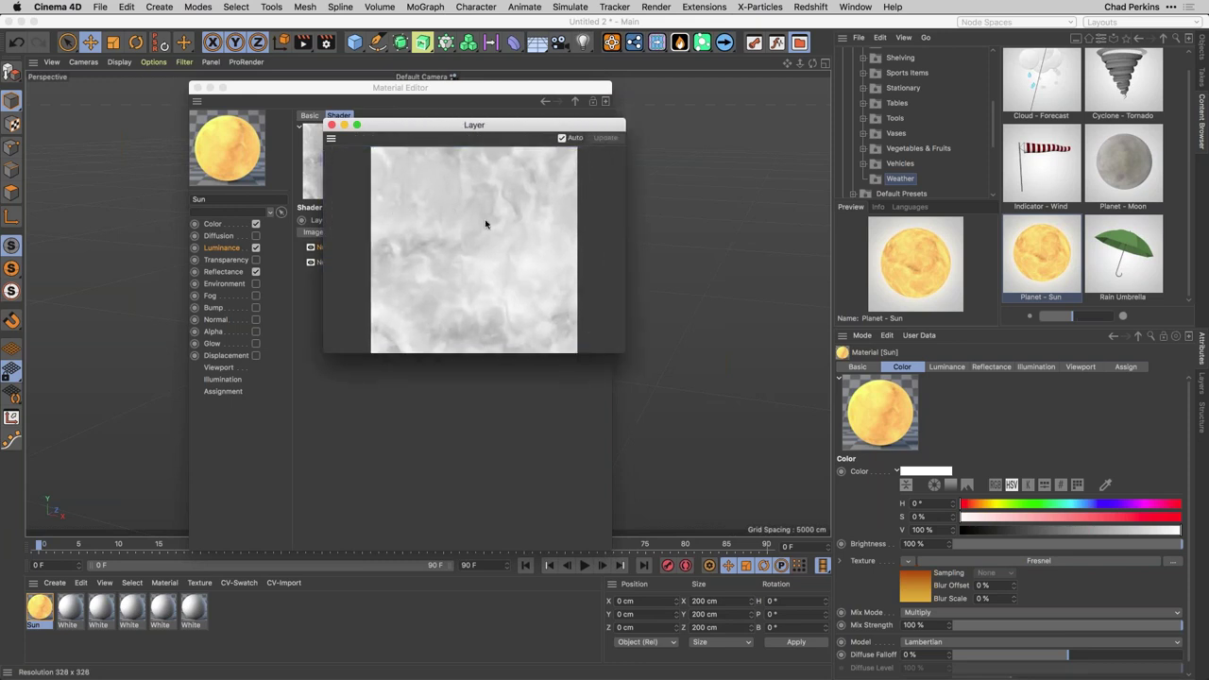
{"action": "left_click", "coordinate": [331, 126]}
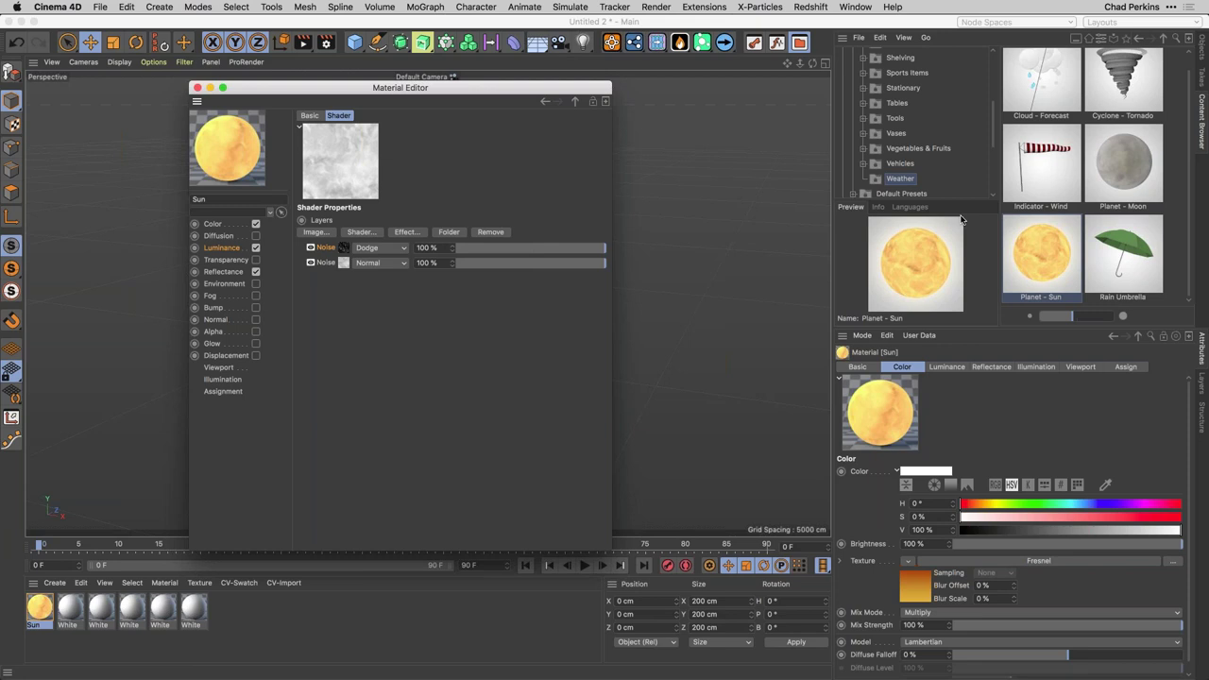
{"action": "left_click", "coordinate": [209, 88]}
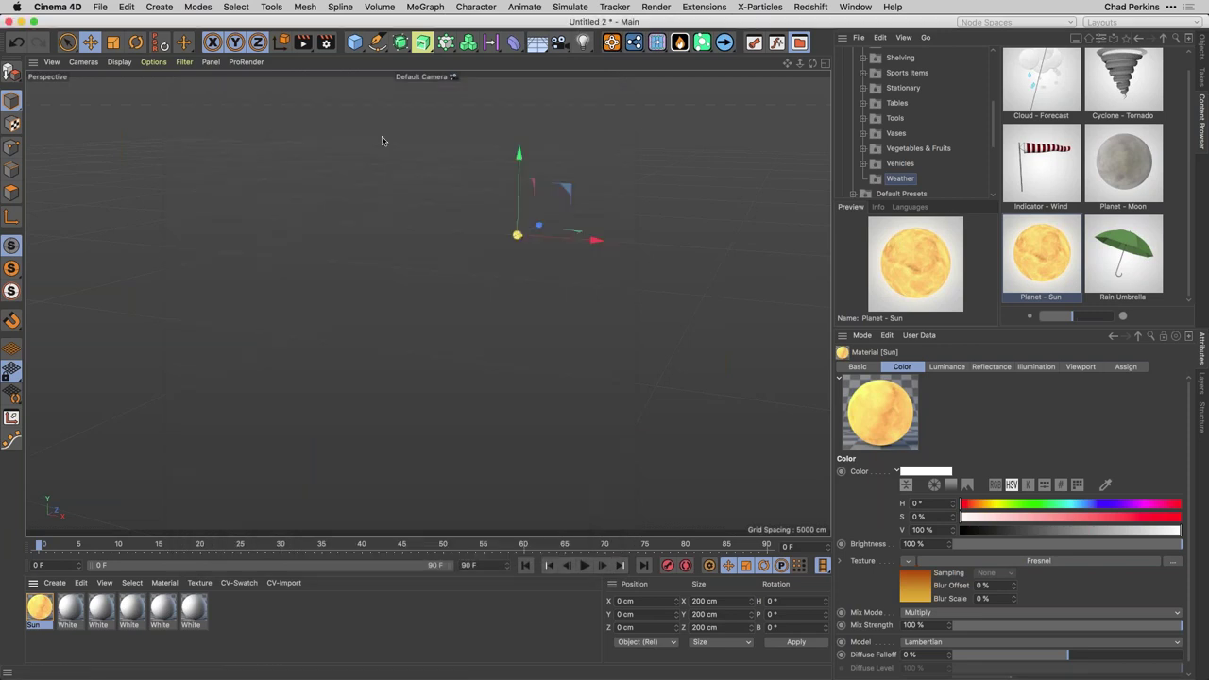
Delete the Sun object from the Object Manager and show the Spline Pen tools palette
{"action": "left_click", "coordinate": [1202, 51]}
{"action": "left_click", "coordinate": [862, 54]}
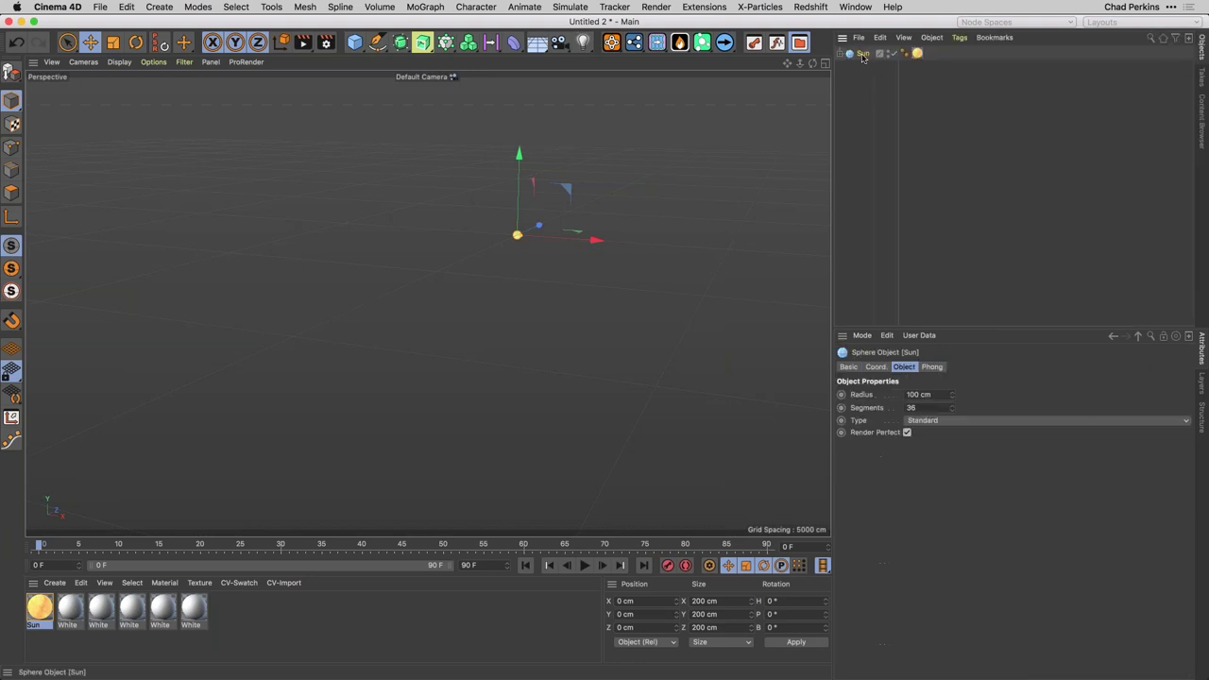
{"action": "key", "text": "Delete"}
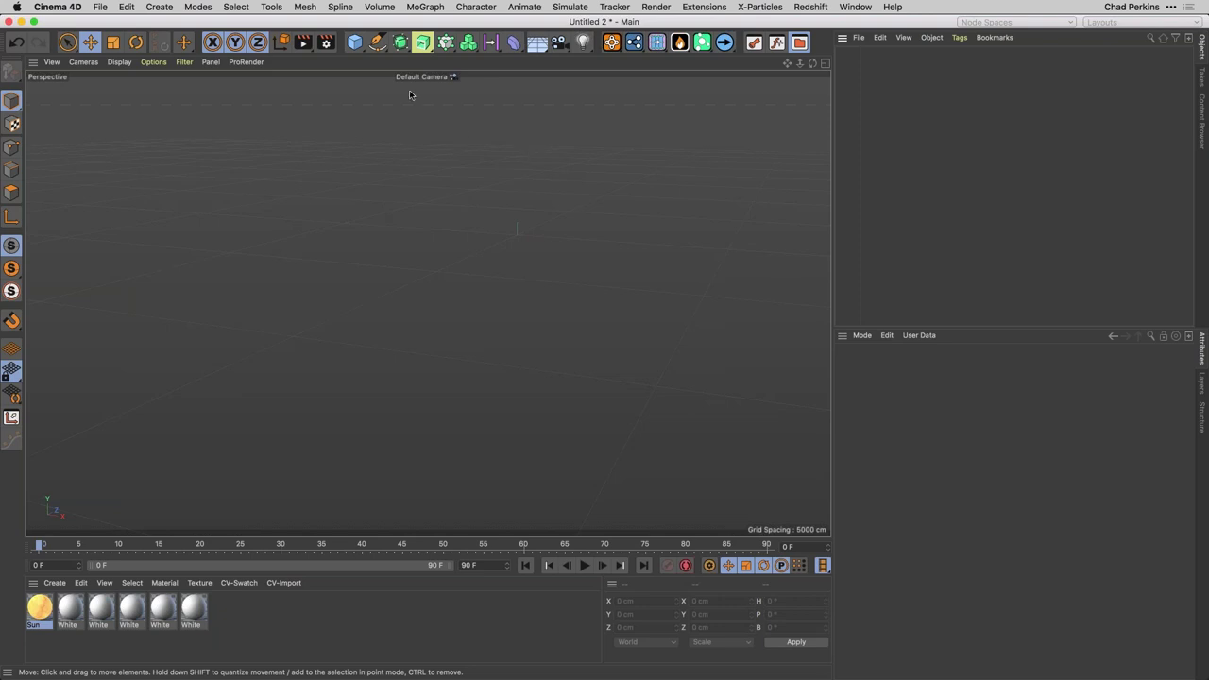
{"action": "left_click", "coordinate": [378, 43]}
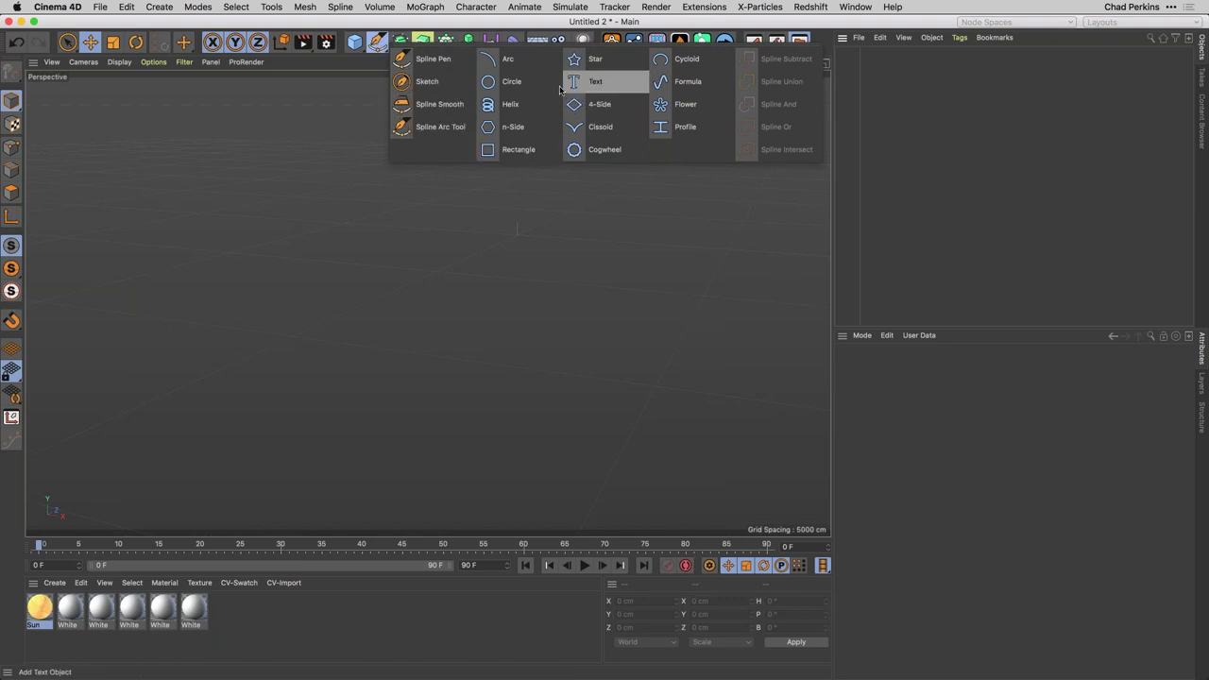
Maximize the Top view and draw a short first spline stretch with the Spline Arc Tool
{"action": "left_click", "coordinate": [431, 128]}
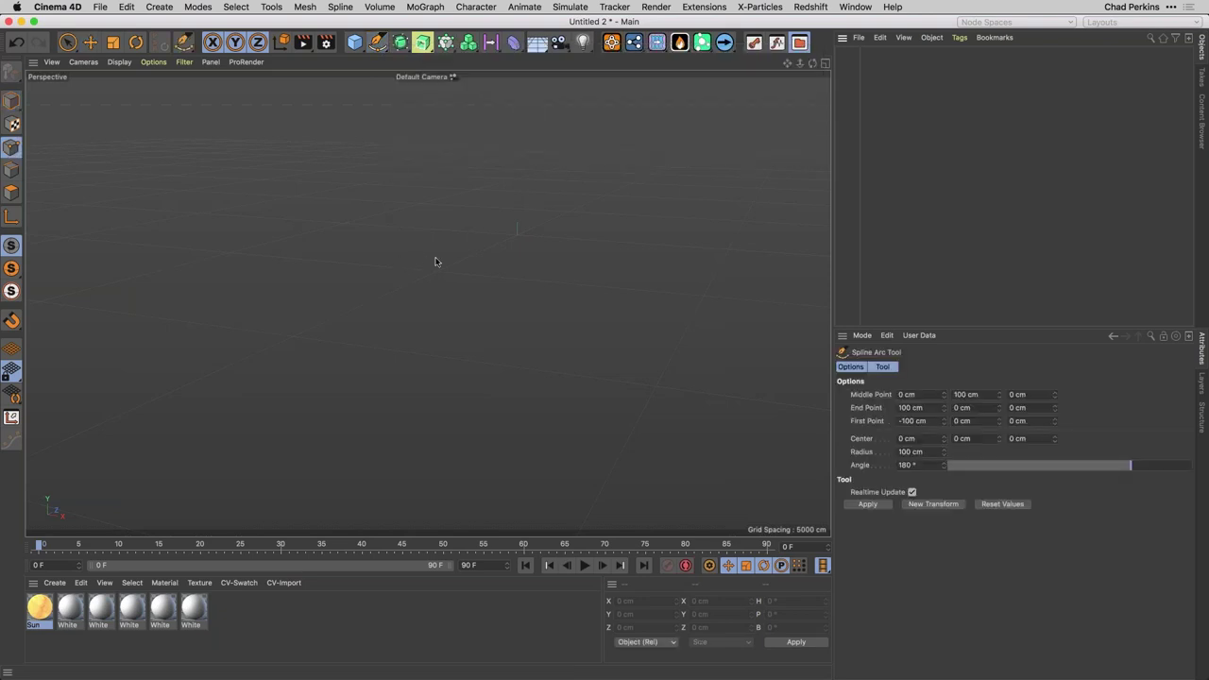
{"action": "middle_click", "coordinate": [436, 261]}
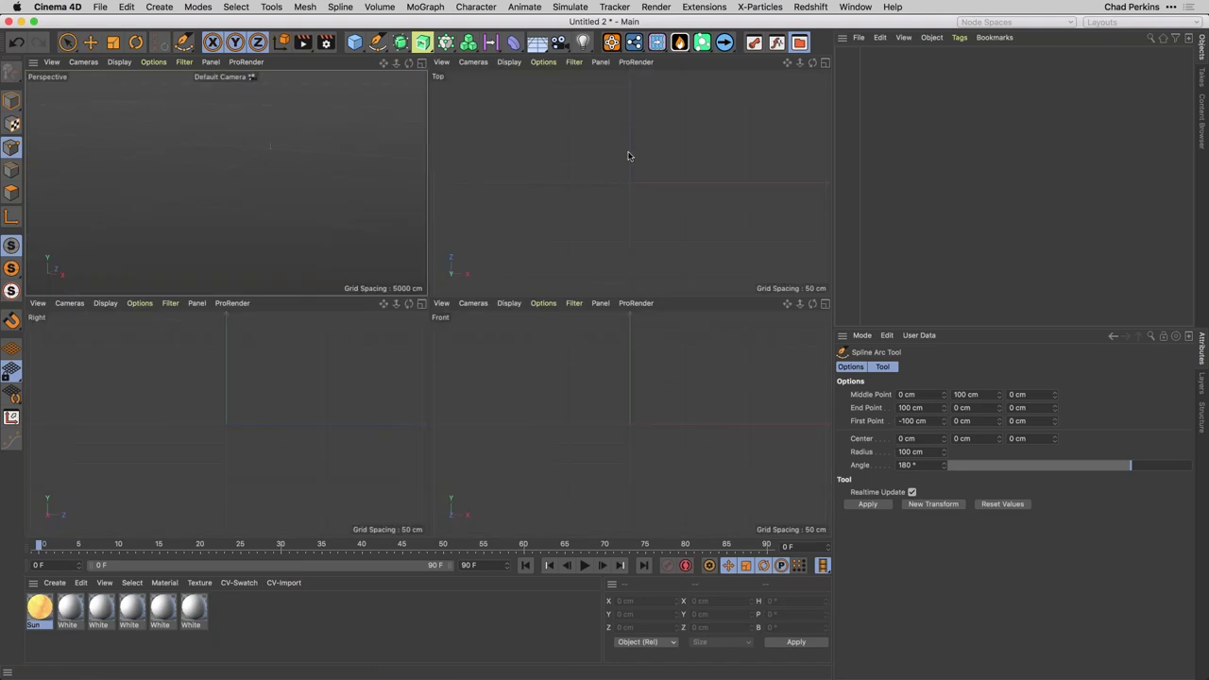
{"action": "middle_click", "coordinate": [636, 179]}
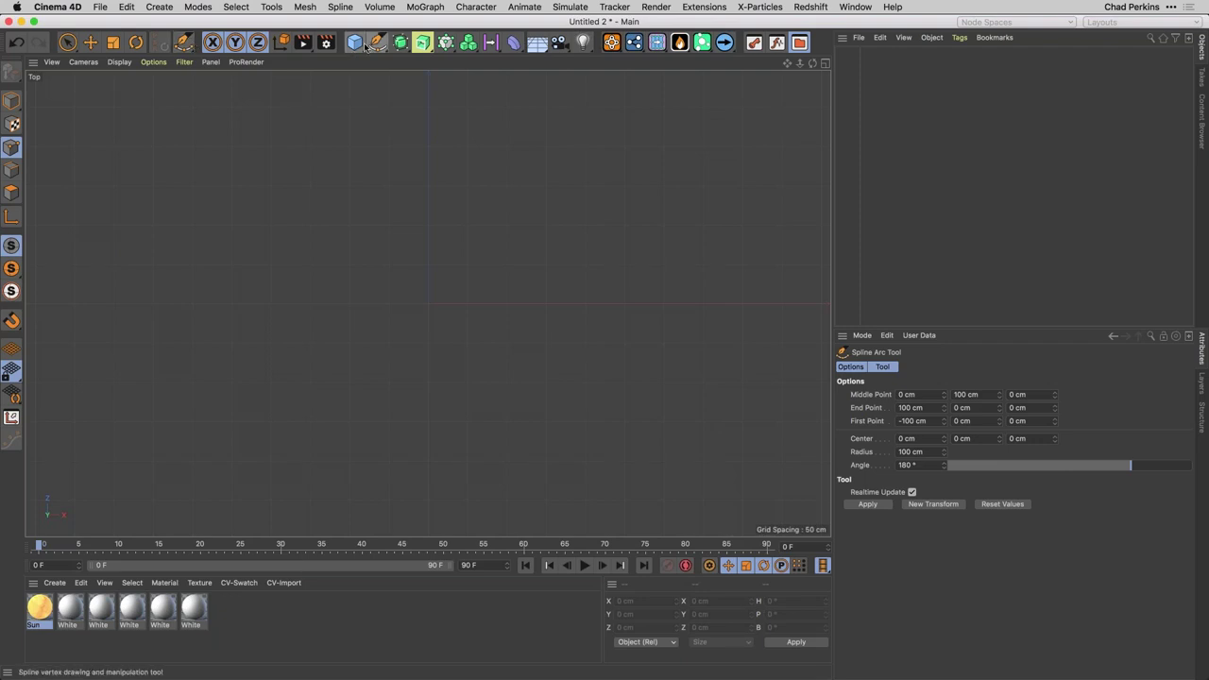
{"action": "left_click_drag", "start_coordinate": [366, 46], "coordinate": [406, 127]}
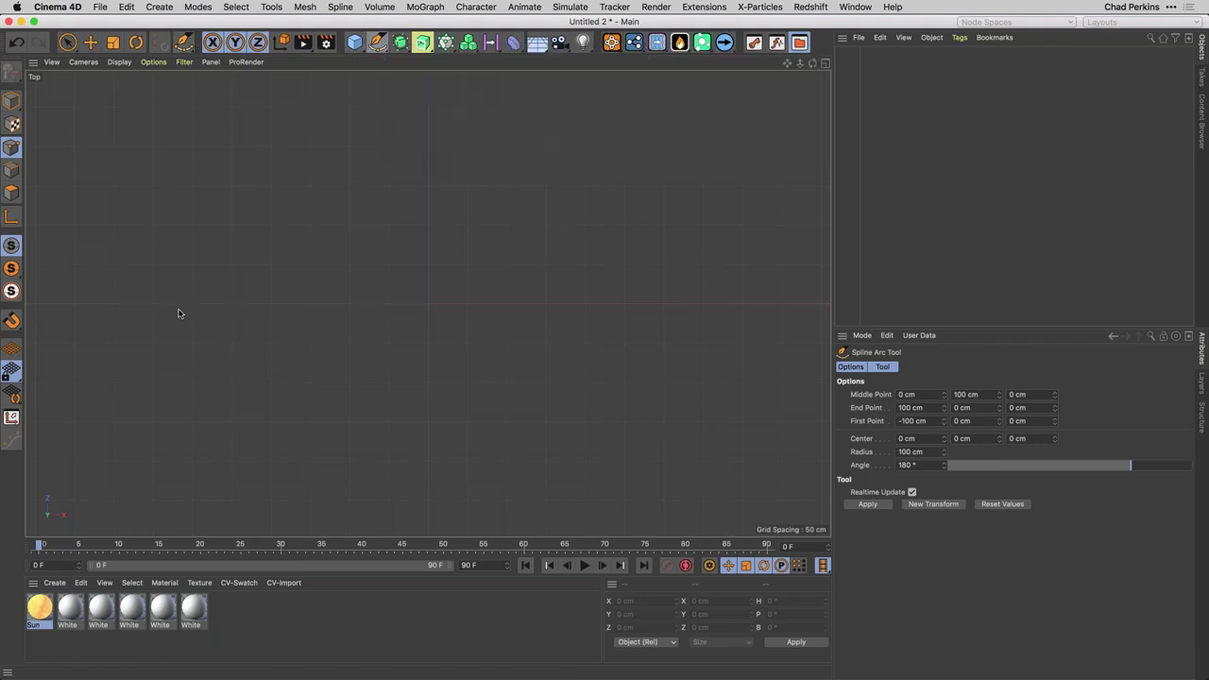
{"action": "left_click_drag", "start_coordinate": [173, 304], "coordinate": [259, 306]}
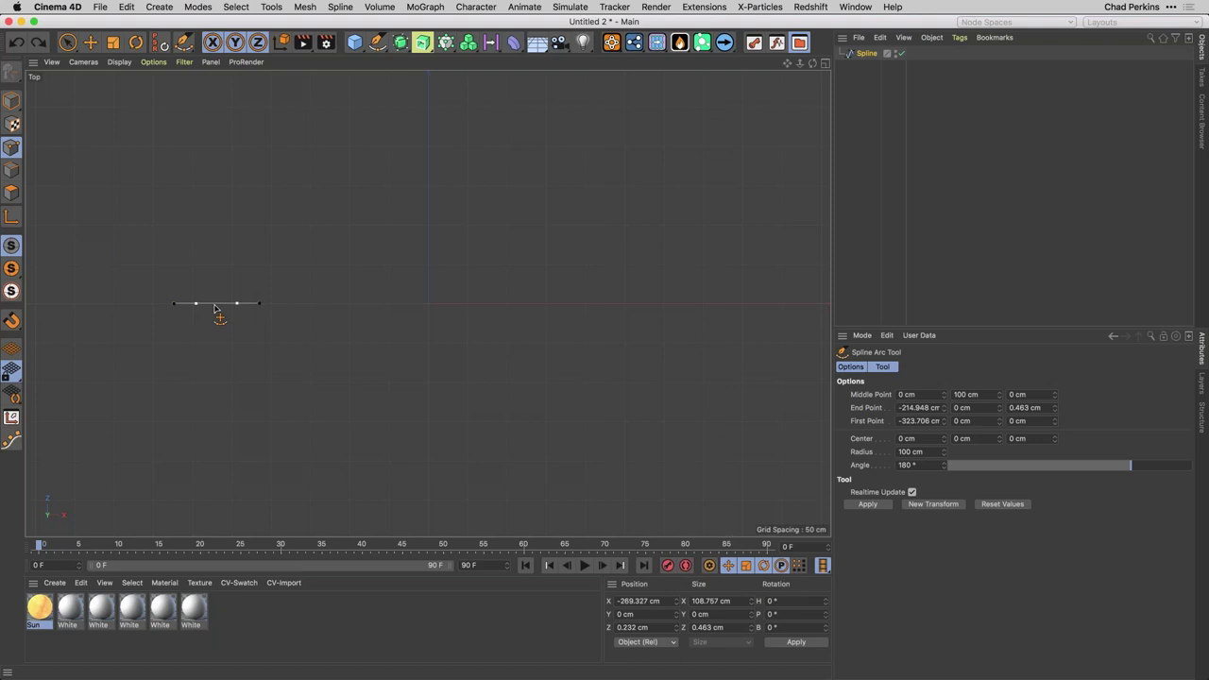
Drag out successive arcs into a small open loop and a large inward double-ringed spiral
{"action": "left_click_drag", "start_coordinate": [216, 306], "coordinate": [265, 228]}
{"action": "left_click_drag", "start_coordinate": [200, 284], "coordinate": [444, 299]}
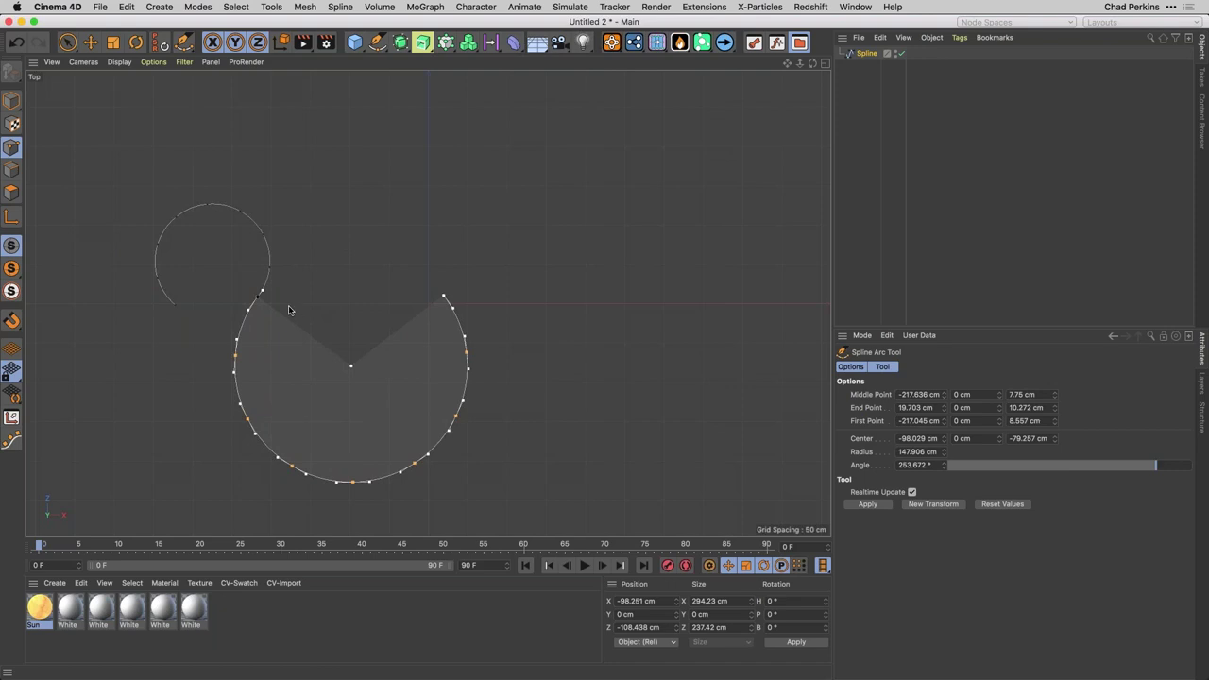
{"action": "mouse_move", "coordinate": [248, 309]}
{"action": "left_mouse_down"}
{"action": "mouse_move", "coordinate": [292, 346]}
{"action": "mouse_move", "coordinate": [287, 401]}
{"action": "mouse_move", "coordinate": [316, 422]}
{"action": "mouse_move", "coordinate": [347, 439]}
{"action": "mouse_move", "coordinate": [406, 442]}
{"action": "mouse_move", "coordinate": [421, 416]}
{"action": "mouse_move", "coordinate": [431, 424]}
{"action": "mouse_move", "coordinate": [410, 339]}
{"action": "mouse_move", "coordinate": [373, 329]}
{"action": "mouse_move", "coordinate": [308, 347]}
{"action": "mouse_move", "coordinate": [321, 413]}
{"action": "mouse_move", "coordinate": [332, 398]}
{"action": "mouse_move", "coordinate": [383, 416]}
{"action": "mouse_move", "coordinate": [368, 335]}
{"action": "mouse_move", "coordinate": [326, 345]}
{"action": "mouse_move", "coordinate": [312, 363]}
{"action": "mouse_move", "coordinate": [314, 350]}
{"action": "mouse_move", "coordinate": [307, 364]}
{"action": "mouse_move", "coordinate": [312, 355]}
{"action": "left_mouse_up"}
{"action": "left_click_drag", "start_coordinate": [377, 326], "coordinate": [392, 308]}
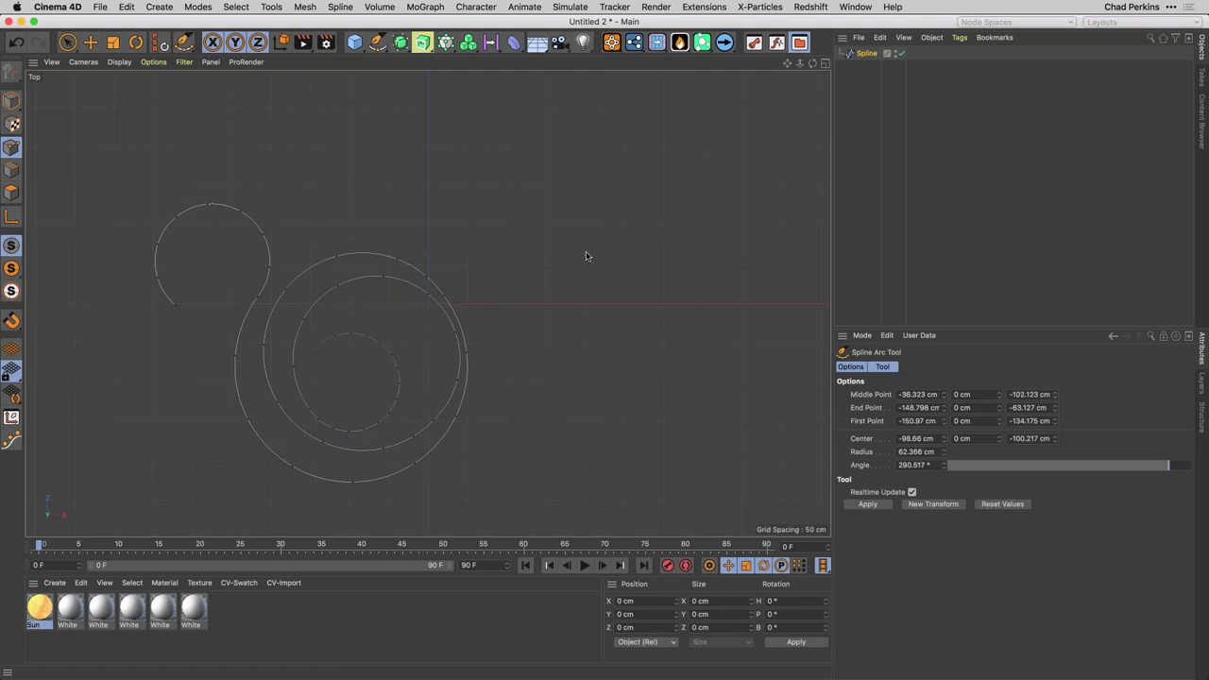
{"action": "middle_click_drag", "start_coordinate": [501, 246], "coordinate": [536, 230]}
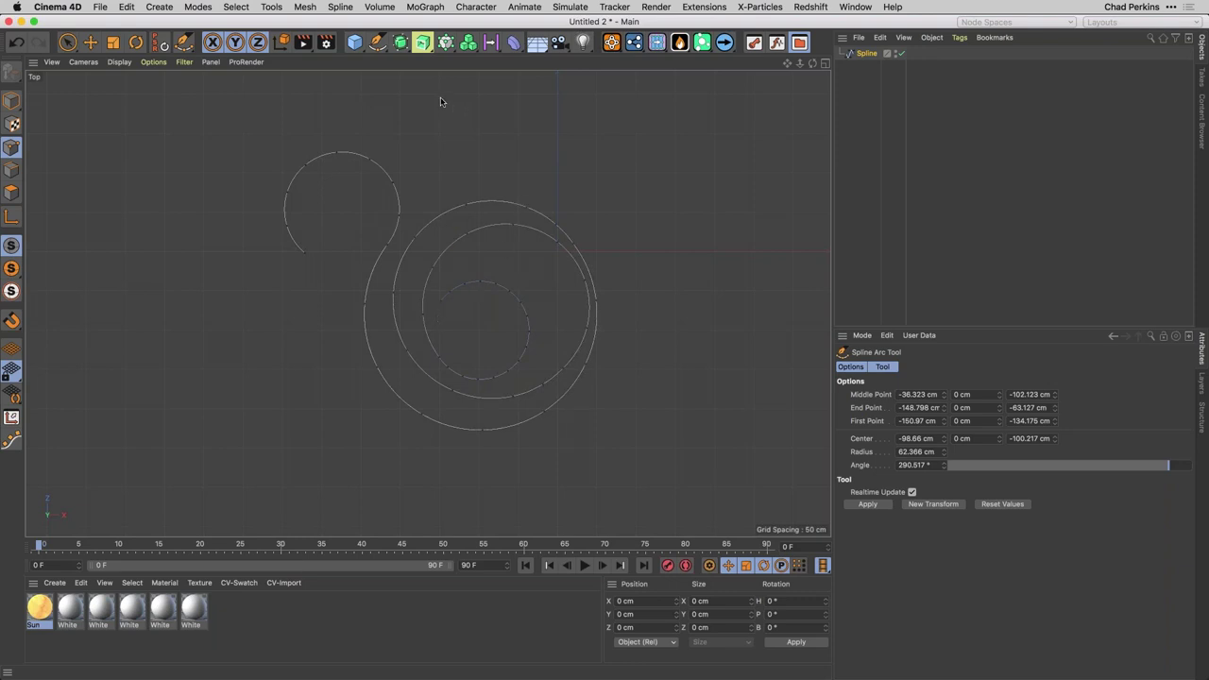
Switch to the Spline Smooth brush and undo a test smoothing stroke on the large rings
{"action": "left_click", "coordinate": [375, 47]}
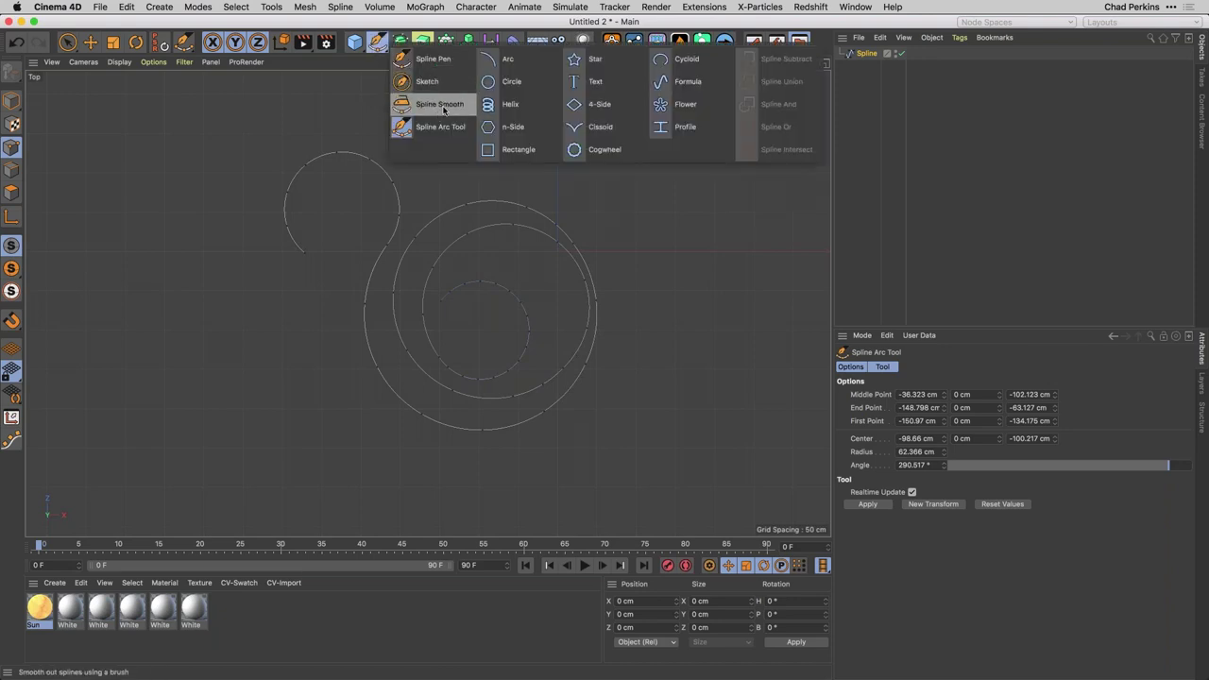
{"action": "left_click", "coordinate": [442, 105]}
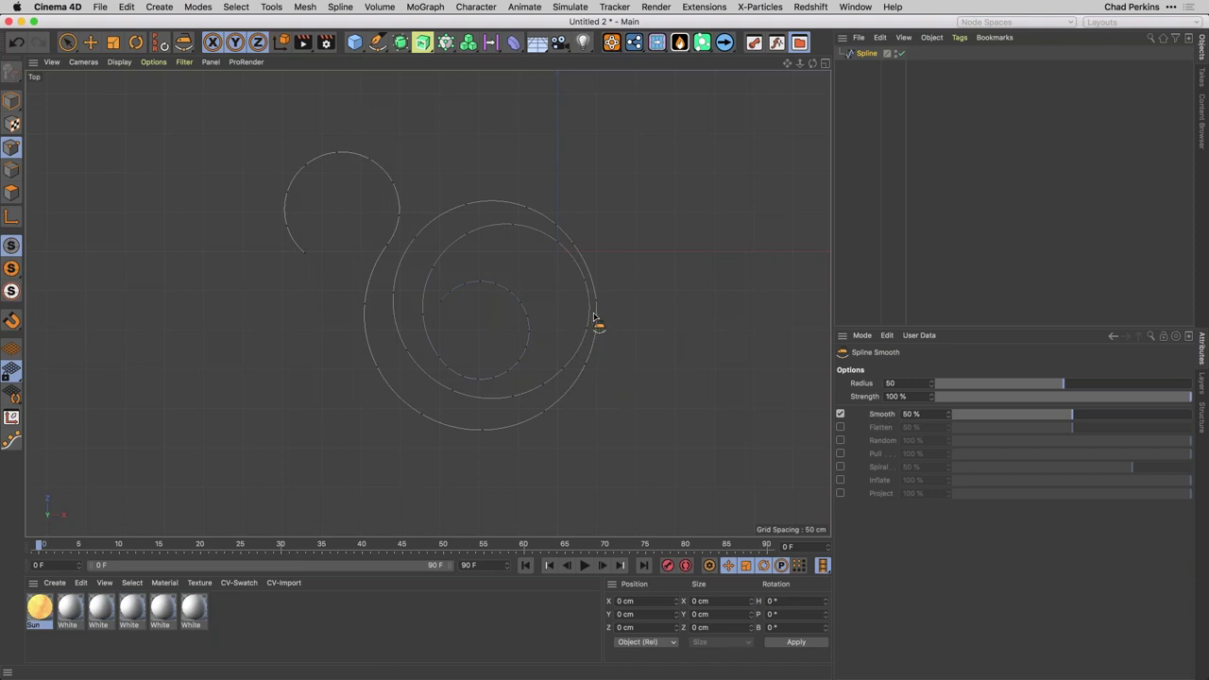
{"action": "mouse_move", "coordinate": [596, 321]}
{"action": "left_mouse_down"}
{"action": "mouse_move", "coordinate": [592, 281]}
{"action": "mouse_move", "coordinate": [572, 378]}
{"action": "mouse_move", "coordinate": [578, 275]}
{"action": "mouse_move", "coordinate": [569, 238]}
{"action": "mouse_move", "coordinate": [531, 204]}
{"action": "mouse_move", "coordinate": [574, 228]}
{"action": "mouse_move", "coordinate": [590, 305]}
{"action": "mouse_move", "coordinate": [557, 392]}
{"action": "mouse_move", "coordinate": [485, 421]}
{"action": "mouse_move", "coordinate": [514, 426]}
{"action": "mouse_move", "coordinate": [467, 432]}
{"action": "left_mouse_up"}
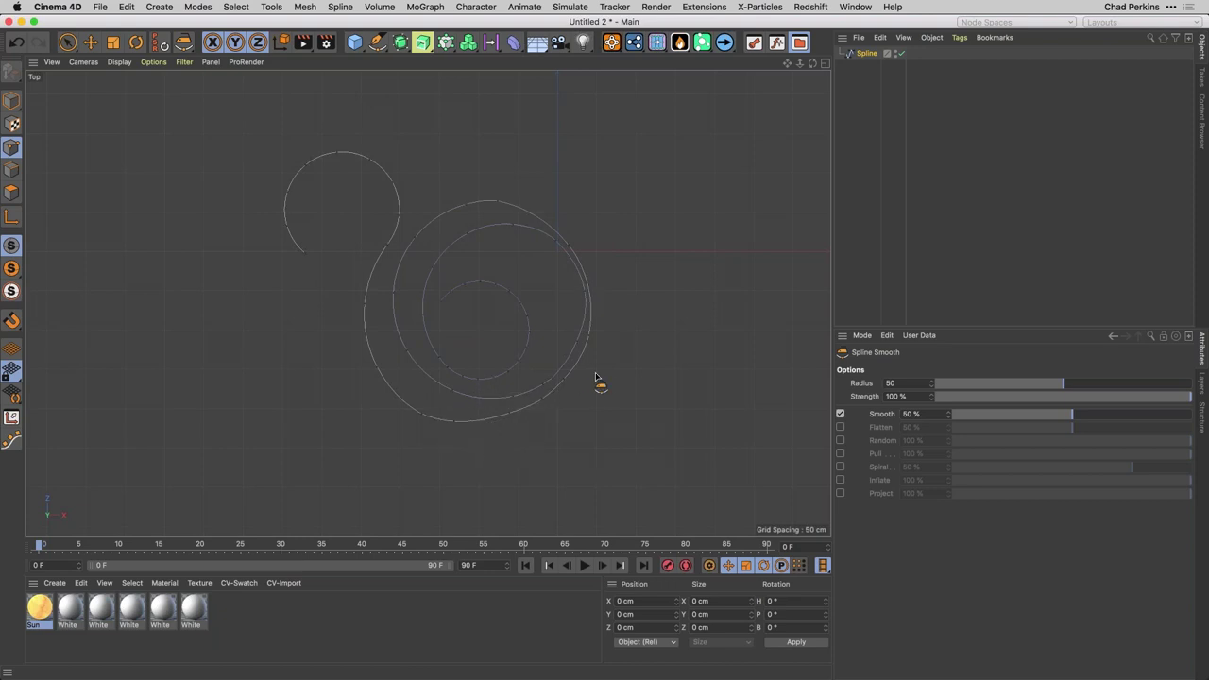
{"action": "key", "text": "super+z"}
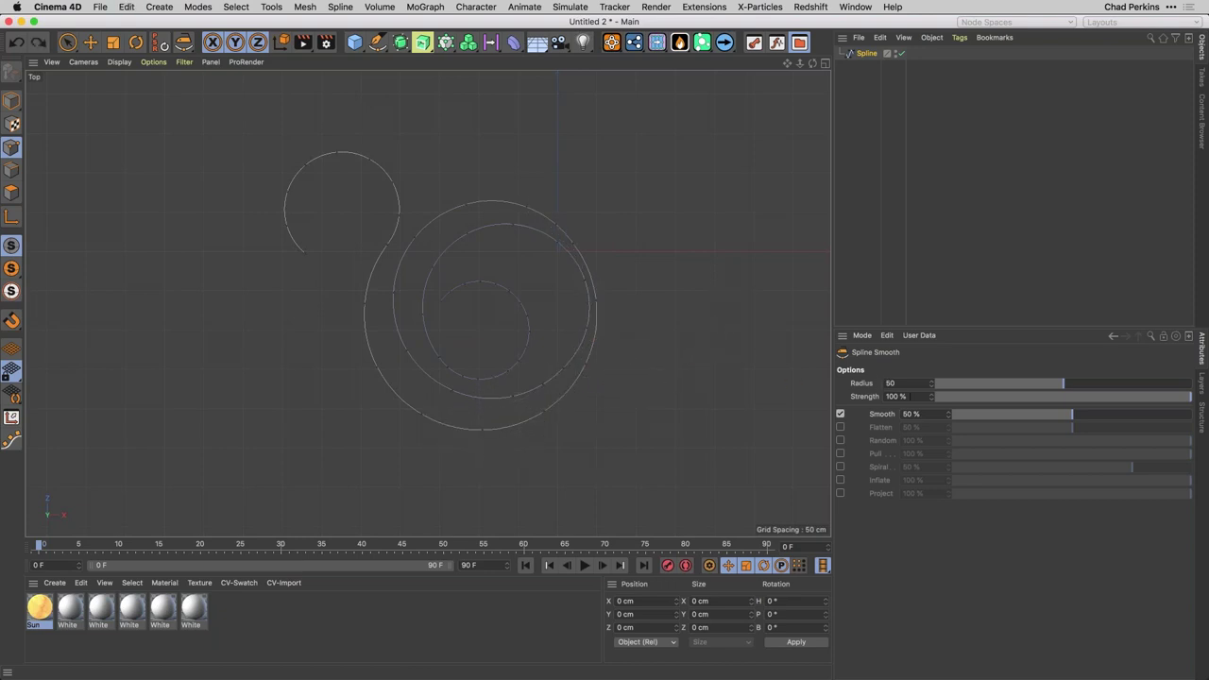
Set Spline Smooth to Spiral mode at 50 % strength with a larger radius and curl the small loop
{"action": "left_click_drag", "start_coordinate": [905, 396], "coordinate": [886, 395]}
{"action": "type", "text": "50"}
{"action": "key", "text": "Return"}
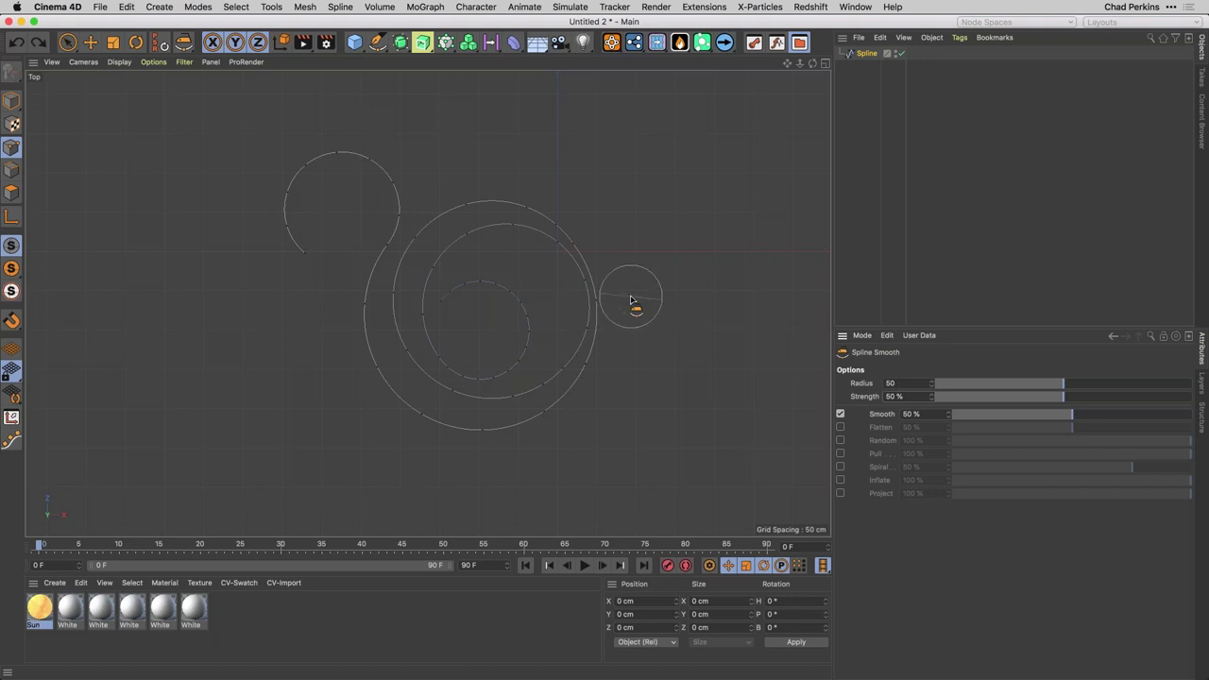
{"action": "middle_click_drag", "start_coordinate": [630, 300], "coordinate": [674, 318]}
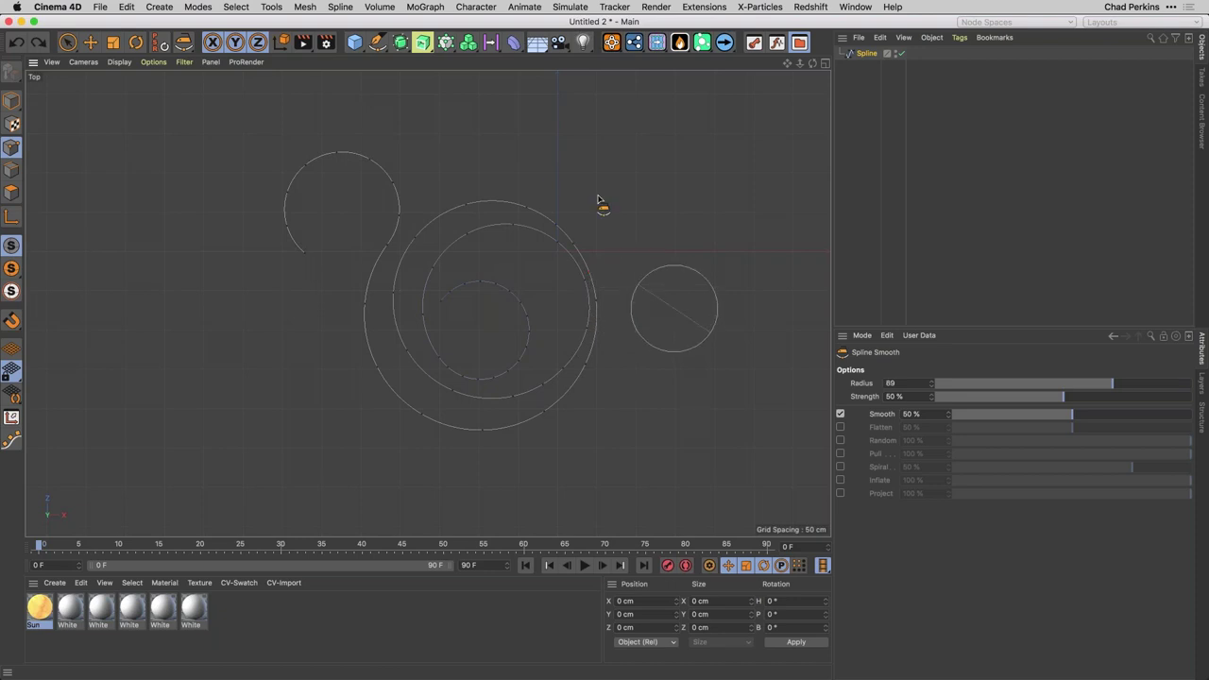
{"action": "left_click", "coordinate": [376, 44]}
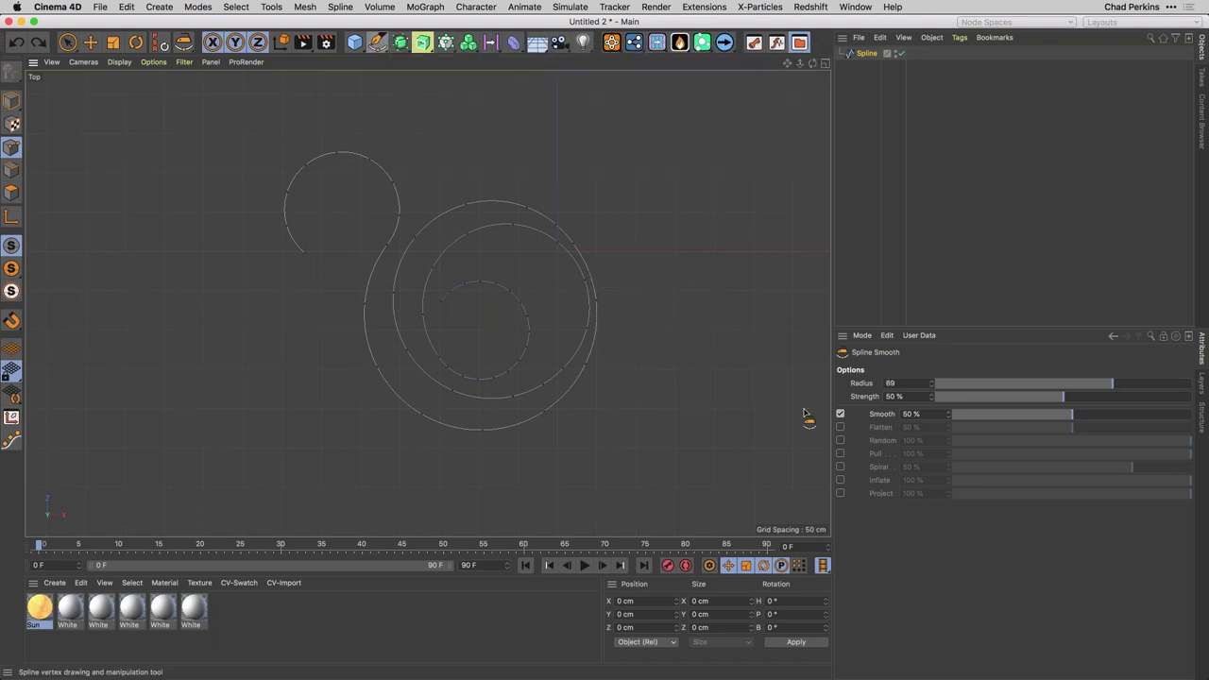
{"action": "left_click", "coordinate": [840, 413]}
{"action": "left_click", "coordinate": [840, 467]}
{"action": "mouse_move", "coordinate": [389, 174]}
{"action": "left_mouse_down"}
{"action": "mouse_move", "coordinate": [375, 183]}
{"action": "mouse_move", "coordinate": [459, 180]}
{"action": "left_mouse_up"}
Undo the last stroke, brush the big ring's right side outward in Flatten mode, then select the Spline
{"action": "key", "text": "super+z"}
{"action": "key", "text": "super+z"}
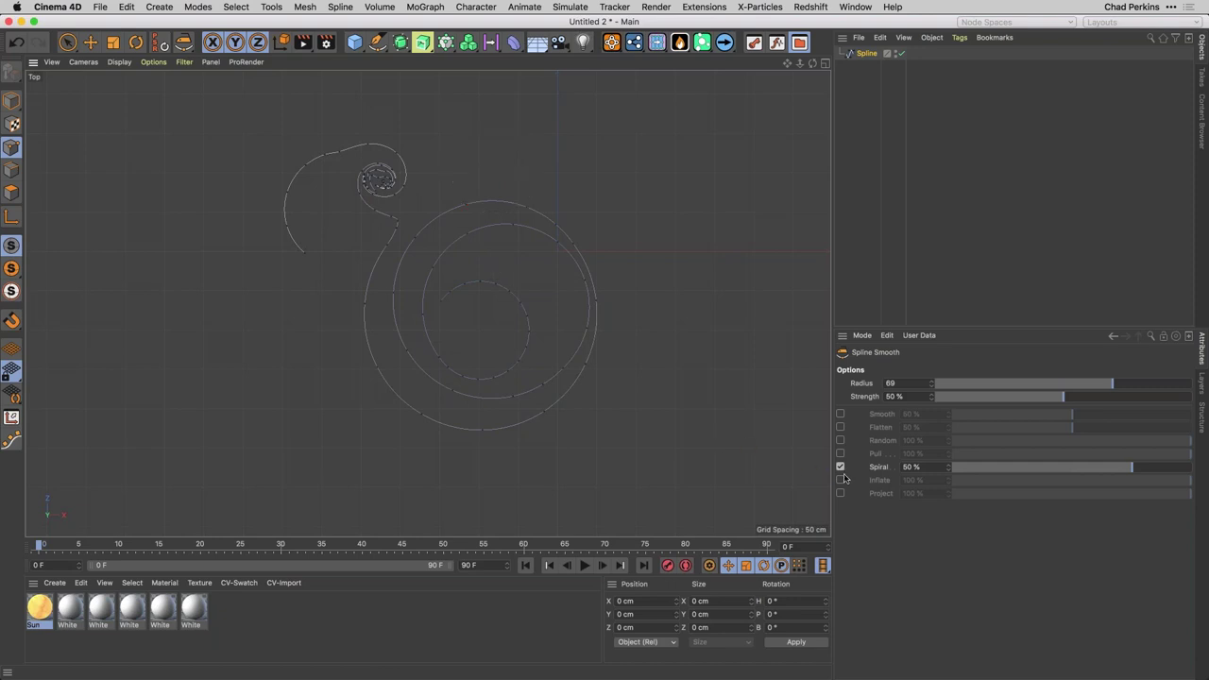
{"action": "left_click", "coordinate": [840, 427]}
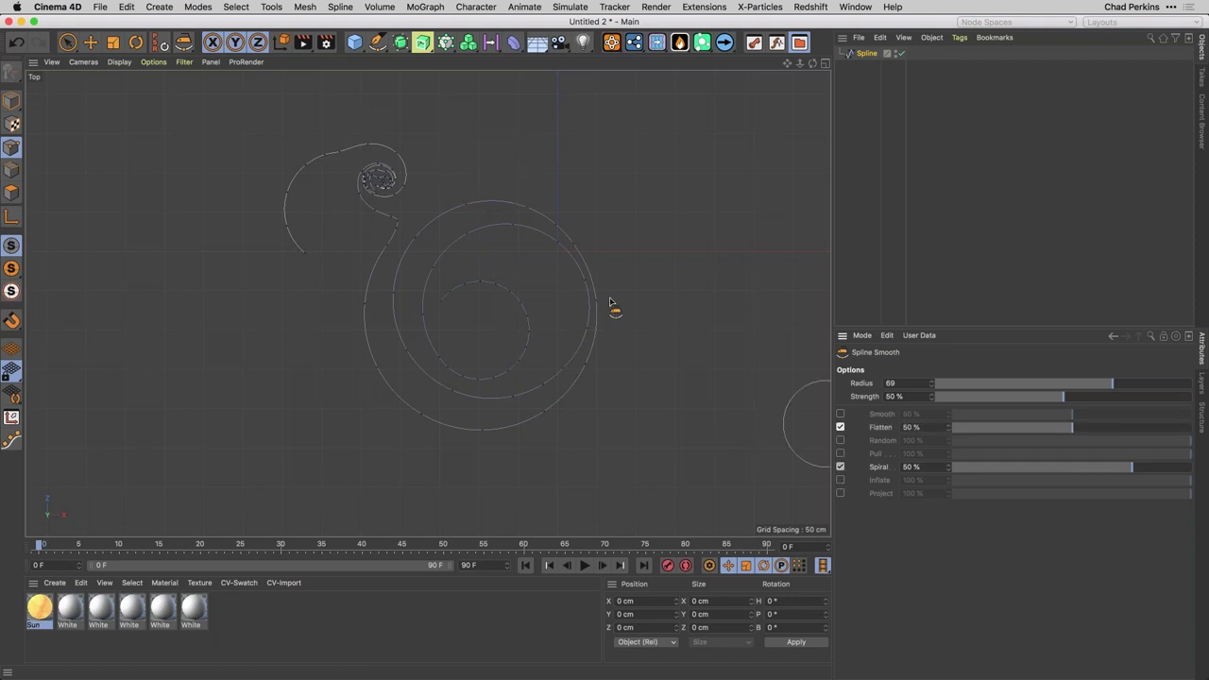
{"action": "mouse_move", "coordinate": [581, 319]}
{"action": "left_mouse_down"}
{"action": "mouse_move", "coordinate": [587, 375]}
{"action": "mouse_move", "coordinate": [574, 261]}
{"action": "mouse_move", "coordinate": [578, 361]}
{"action": "mouse_move", "coordinate": [573, 278]}
{"action": "left_mouse_up"}
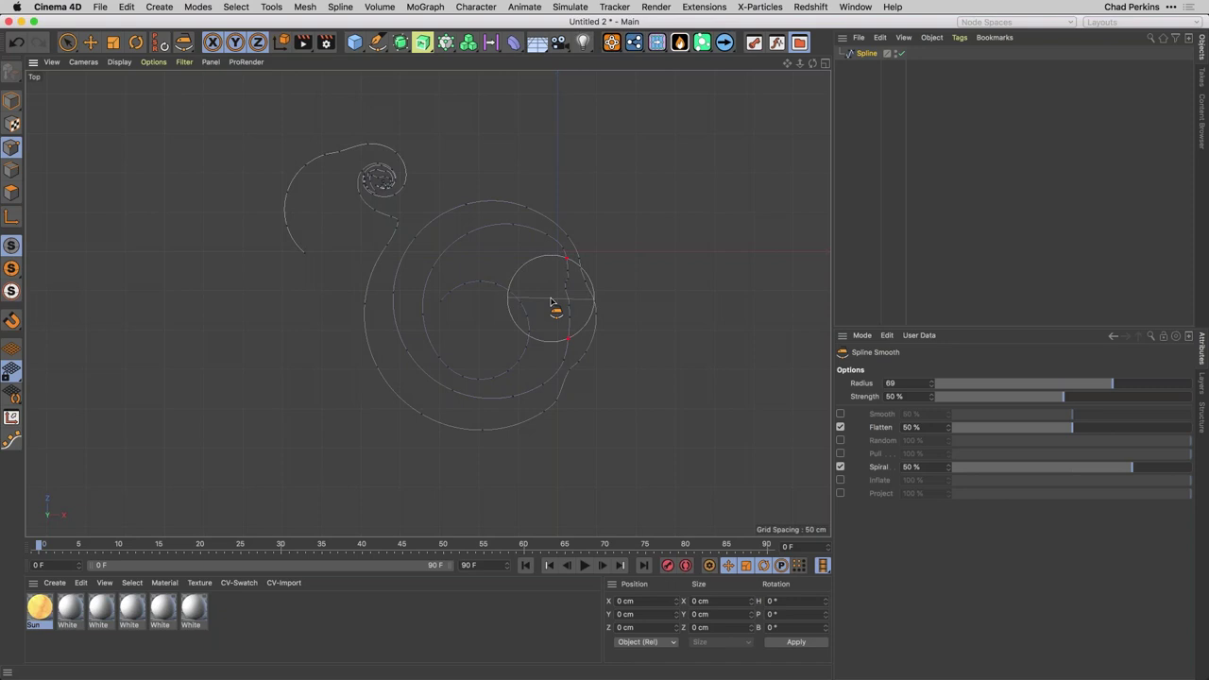
{"action": "left_click_drag", "start_coordinate": [599, 324], "coordinate": [666, 289]}
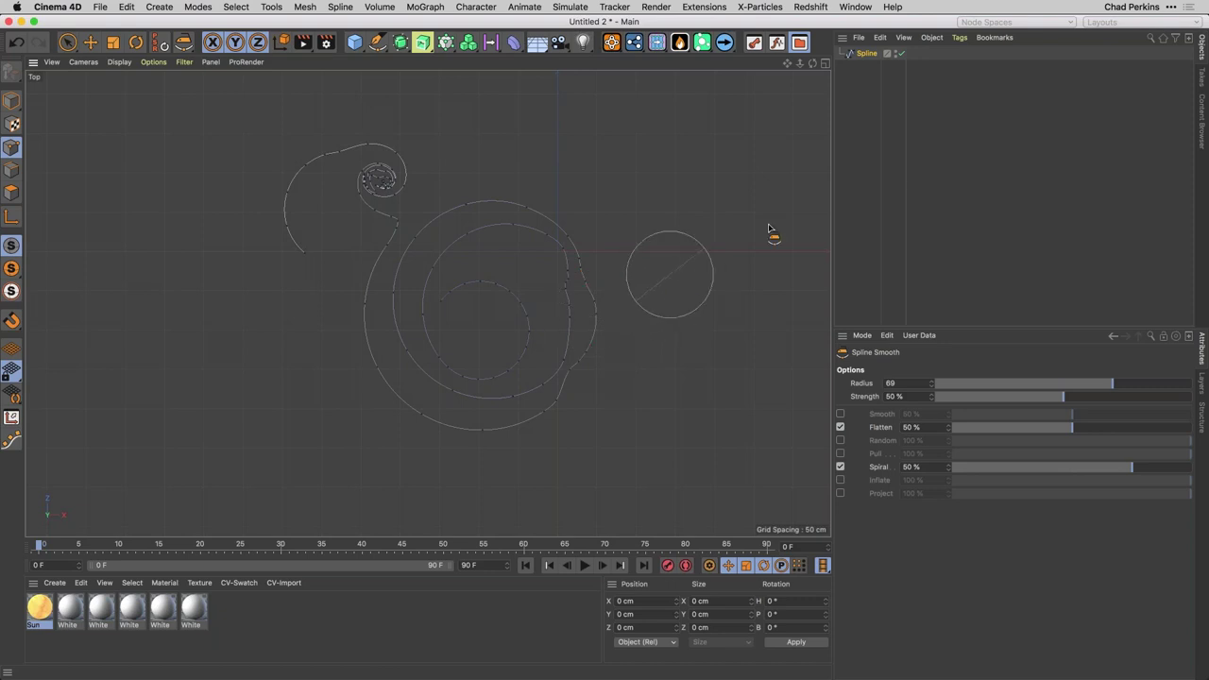
{"action": "left_click", "coordinate": [861, 54]}
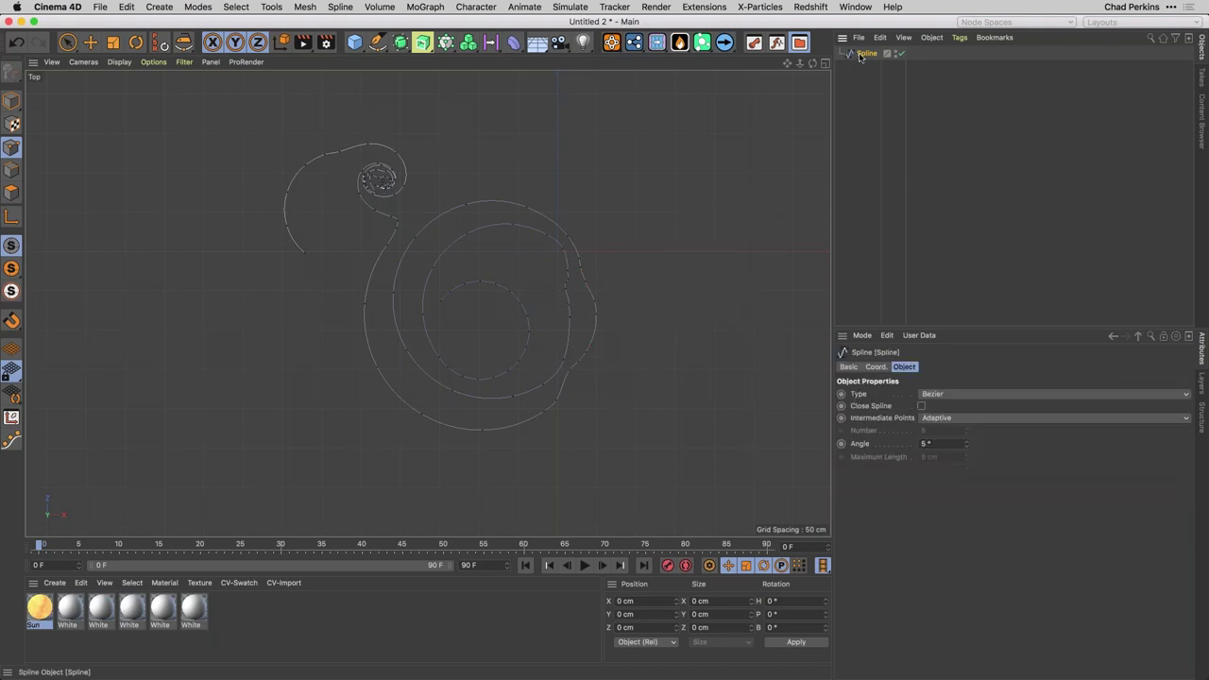
Replace the hand-drawn spline with a Cissoid spline and select it
{"action": "key", "text": "Delete"}
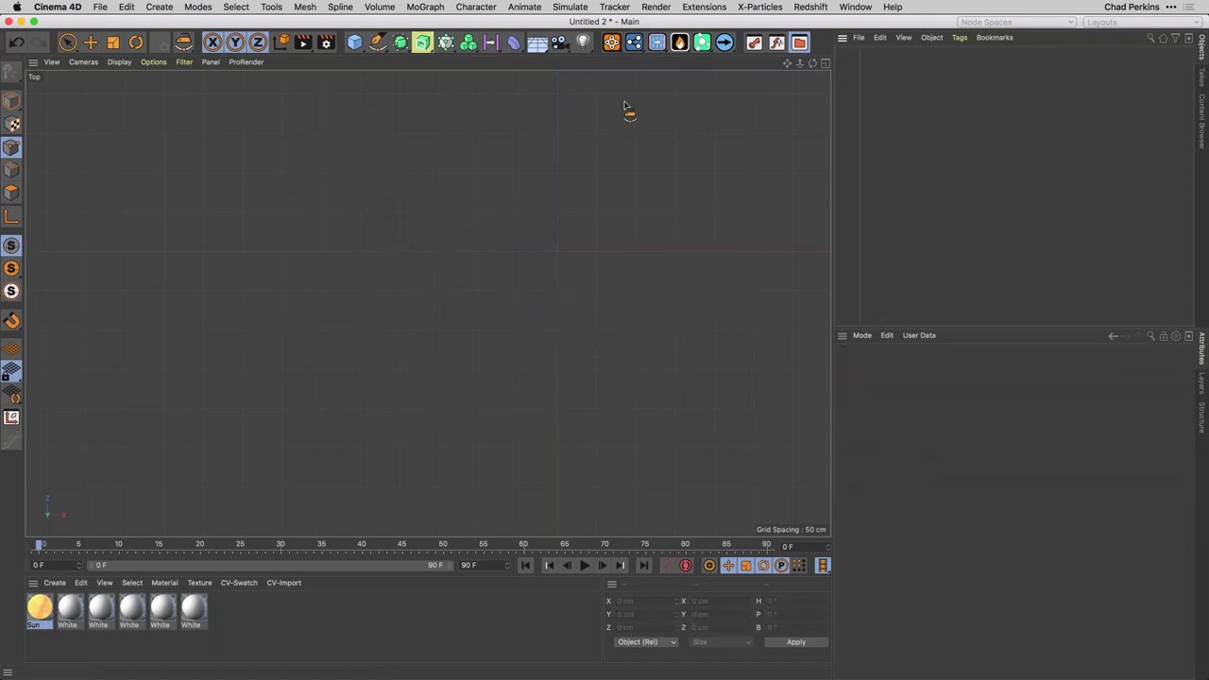
{"action": "left_click", "coordinate": [378, 44]}
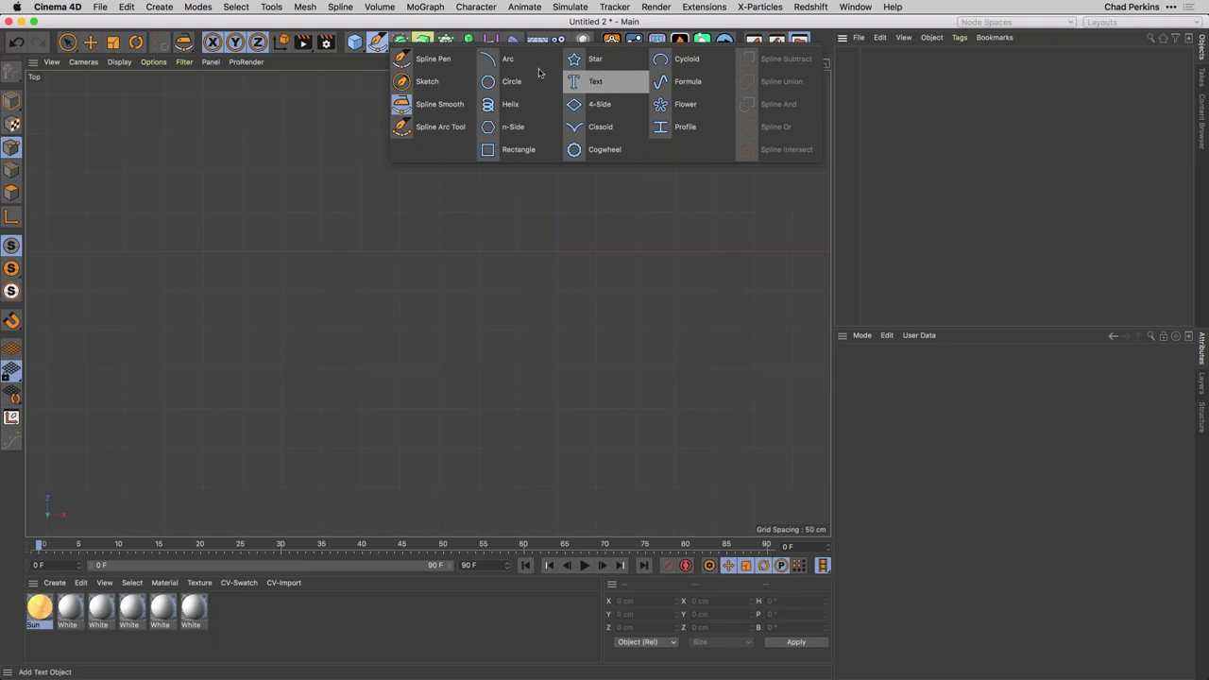
{"action": "left_click", "coordinate": [605, 130]}
{"action": "middle_click_drag", "start_coordinate": [549, 299], "coordinate": [510, 259], "text": "alt"}
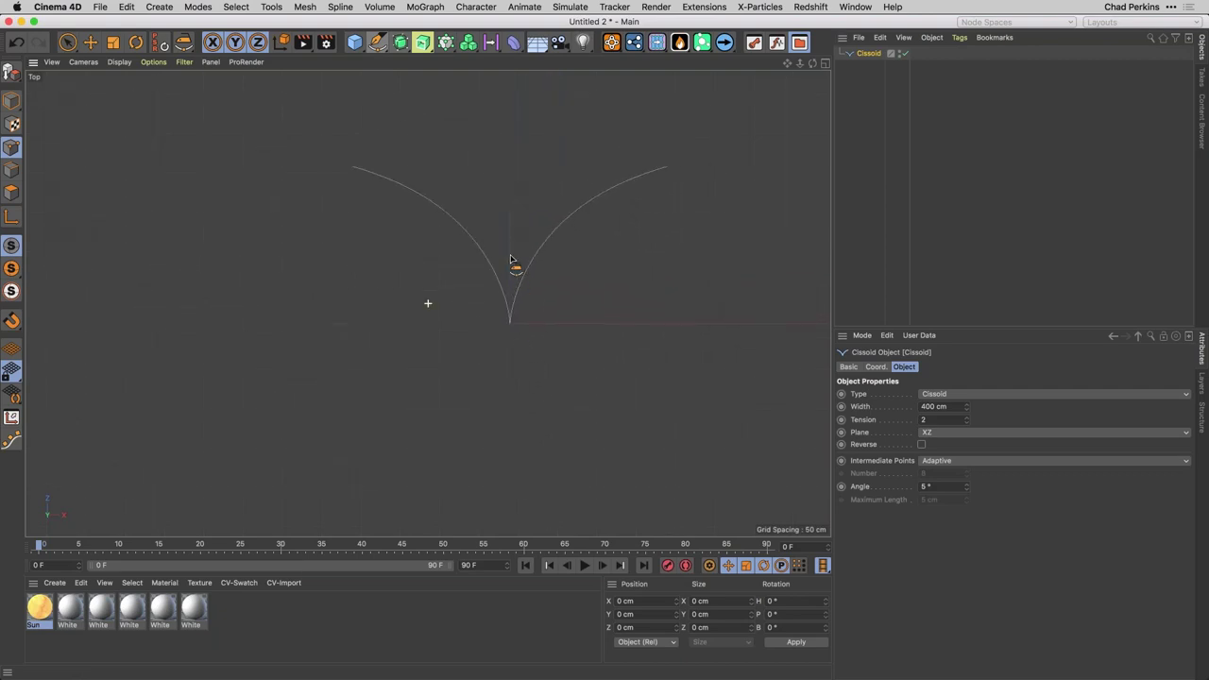
{"action": "key", "text": "9"}
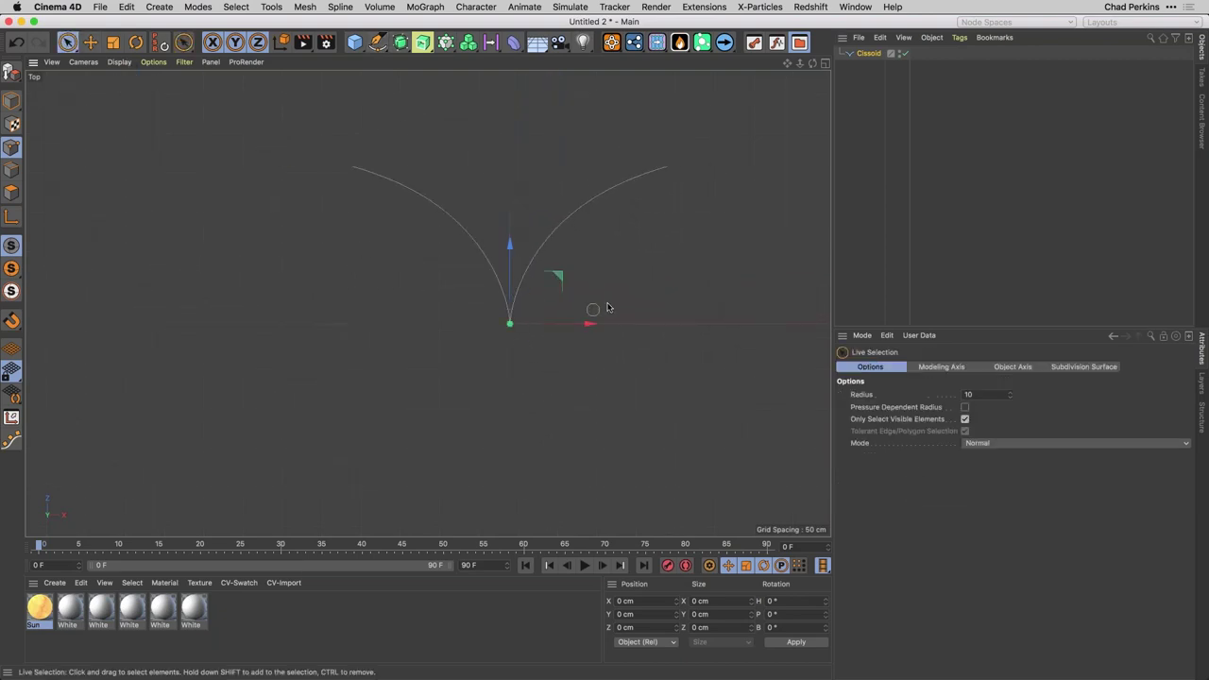
{"action": "middle_click_drag", "start_coordinate": [671, 269], "coordinate": [642, 304], "text": "alt"}
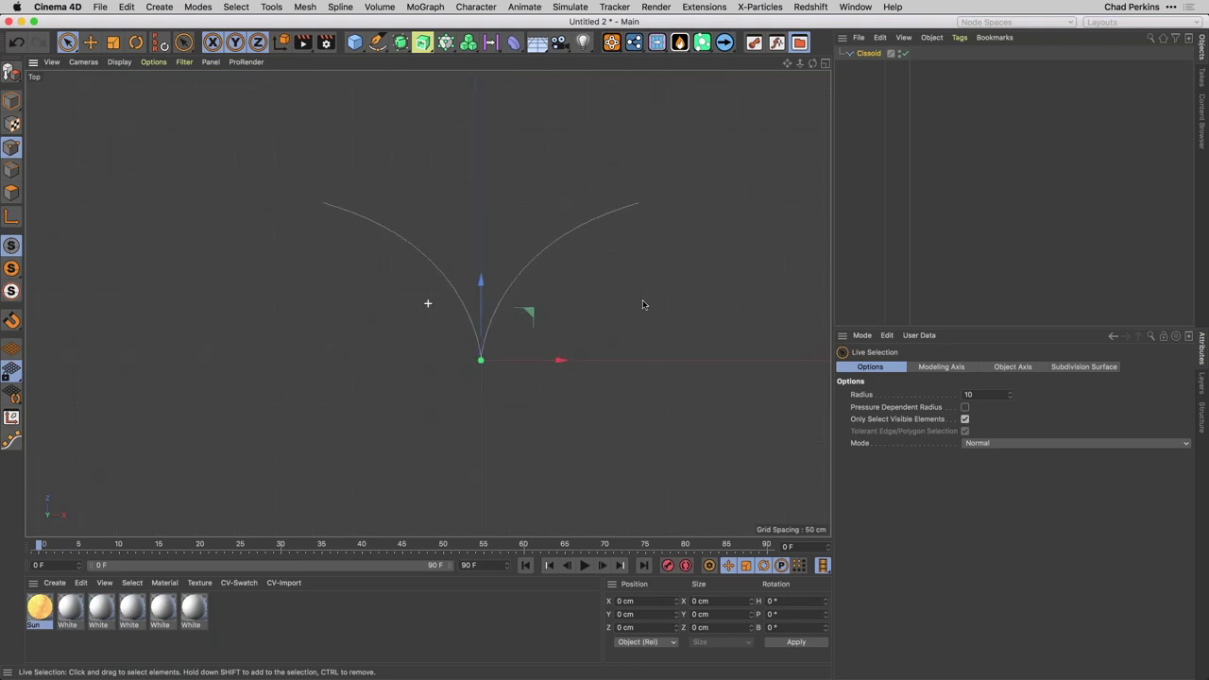
{"action": "left_click", "coordinate": [865, 54]}
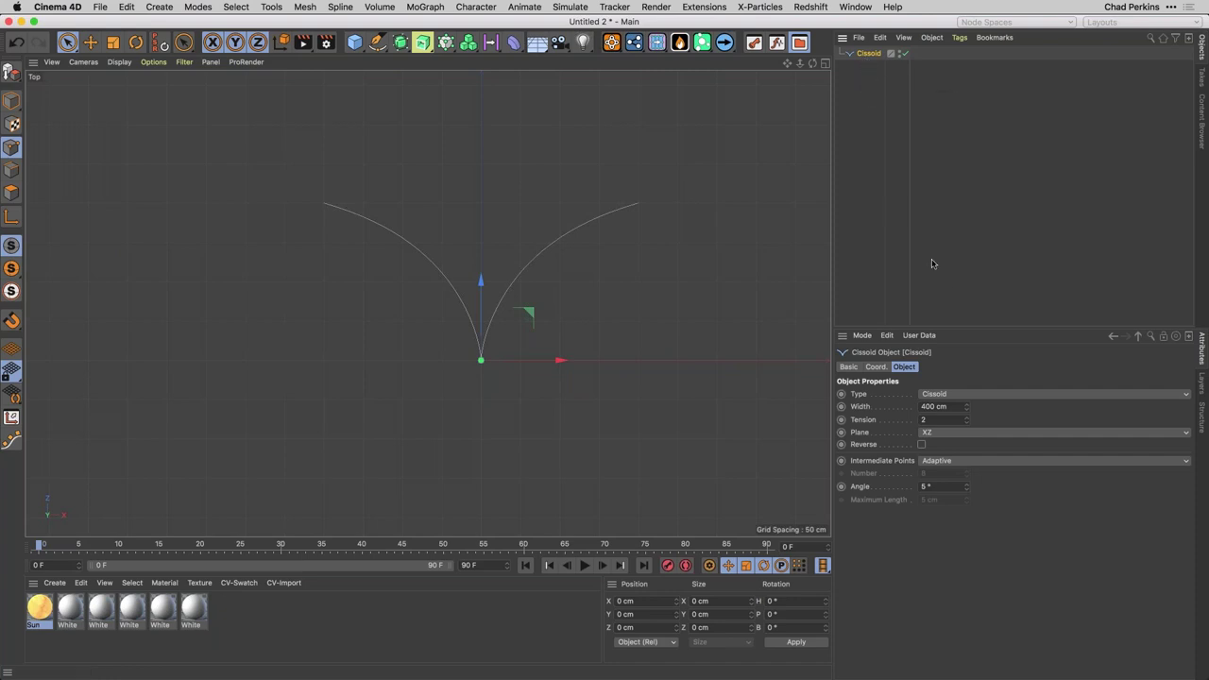
Try the Strophoid and Cissoid curve types, then set the Cissoid Type to Lemniscate
{"action": "left_click", "coordinate": [1016, 391]}
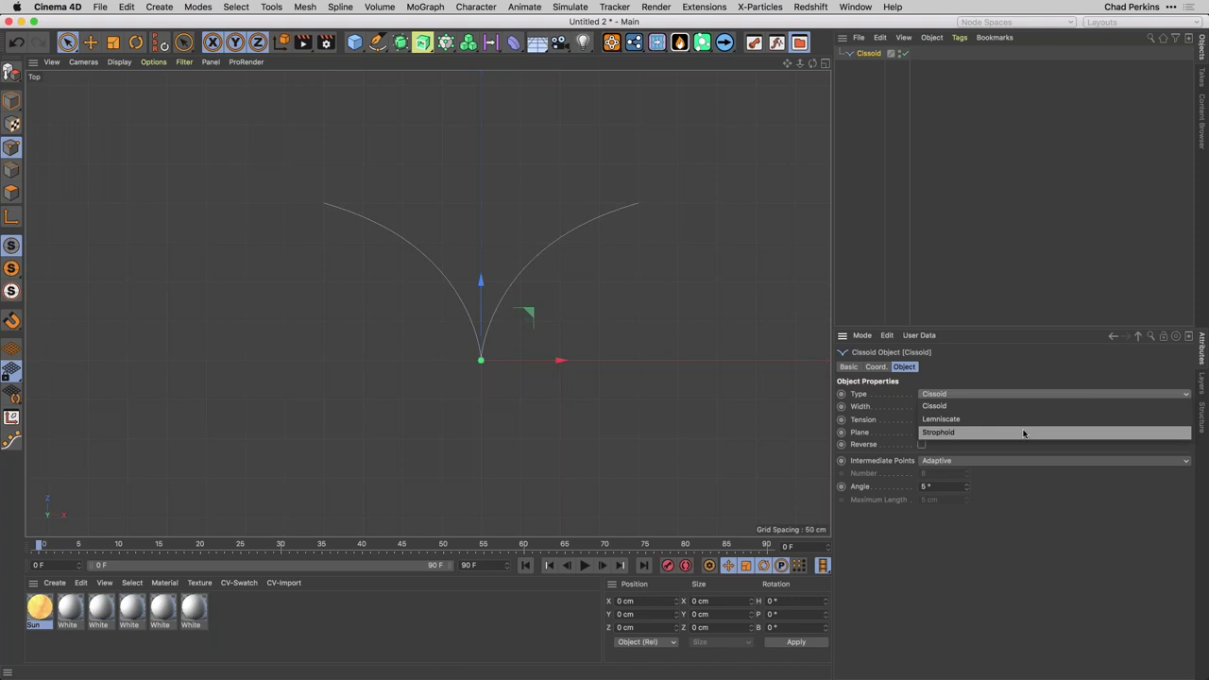
{"action": "left_click", "coordinate": [1023, 432]}
{"action": "middle_click_drag", "start_coordinate": [669, 398], "coordinate": [647, 308], "text": "alt"}
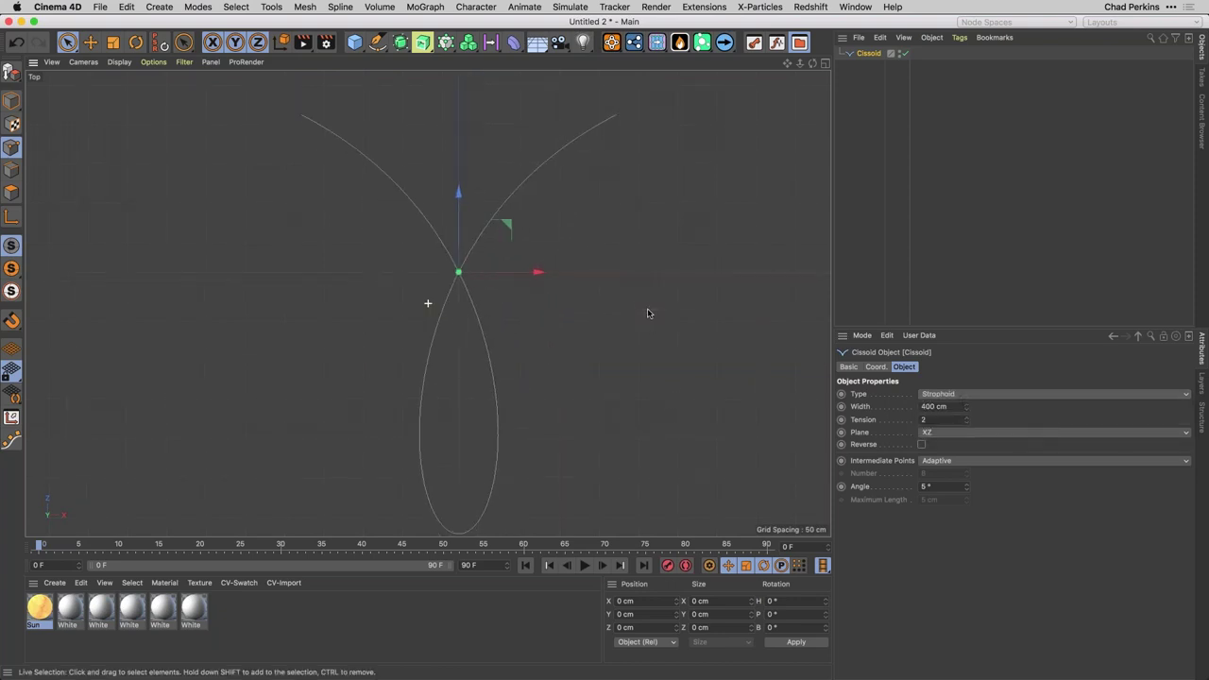
{"action": "left_click", "coordinate": [992, 396]}
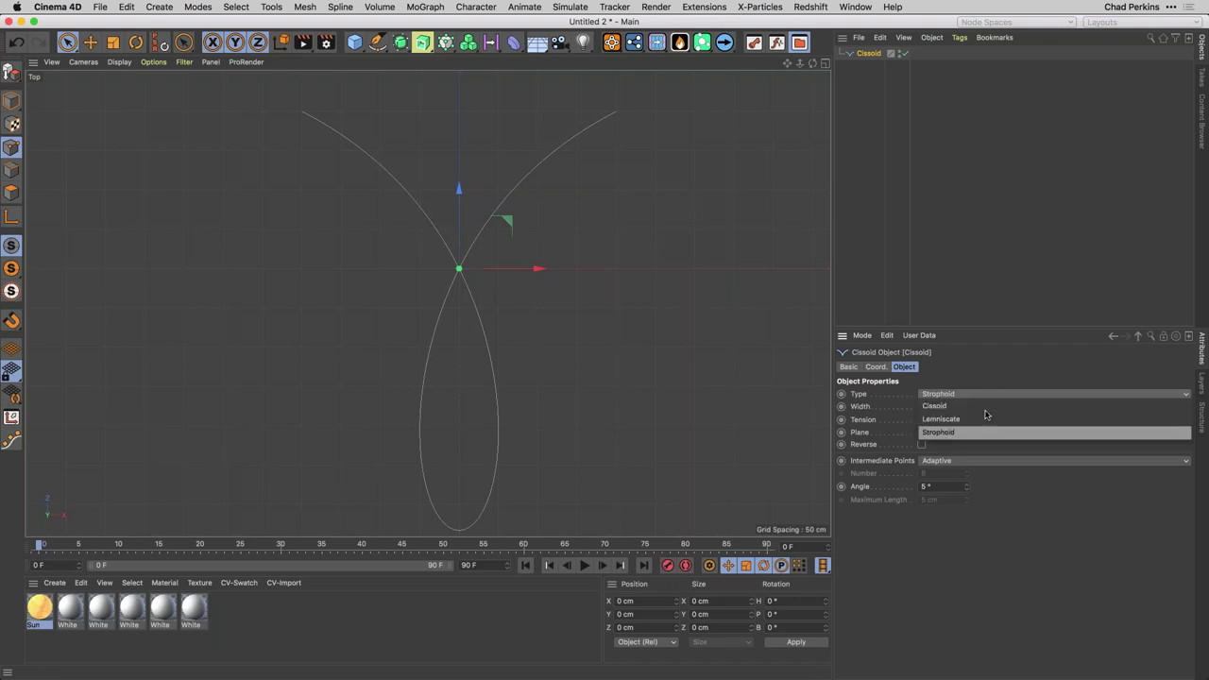
{"action": "left_click", "coordinate": [985, 406]}
{"action": "left_click", "coordinate": [986, 395]}
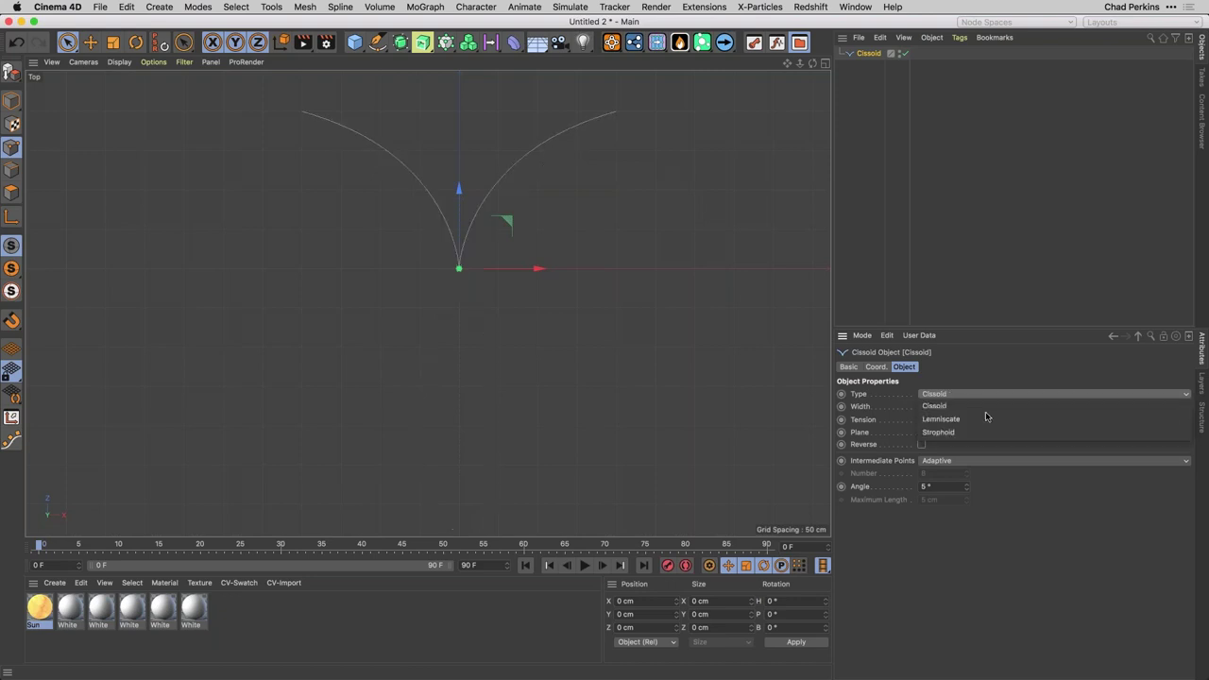
{"action": "left_click", "coordinate": [986, 432]}
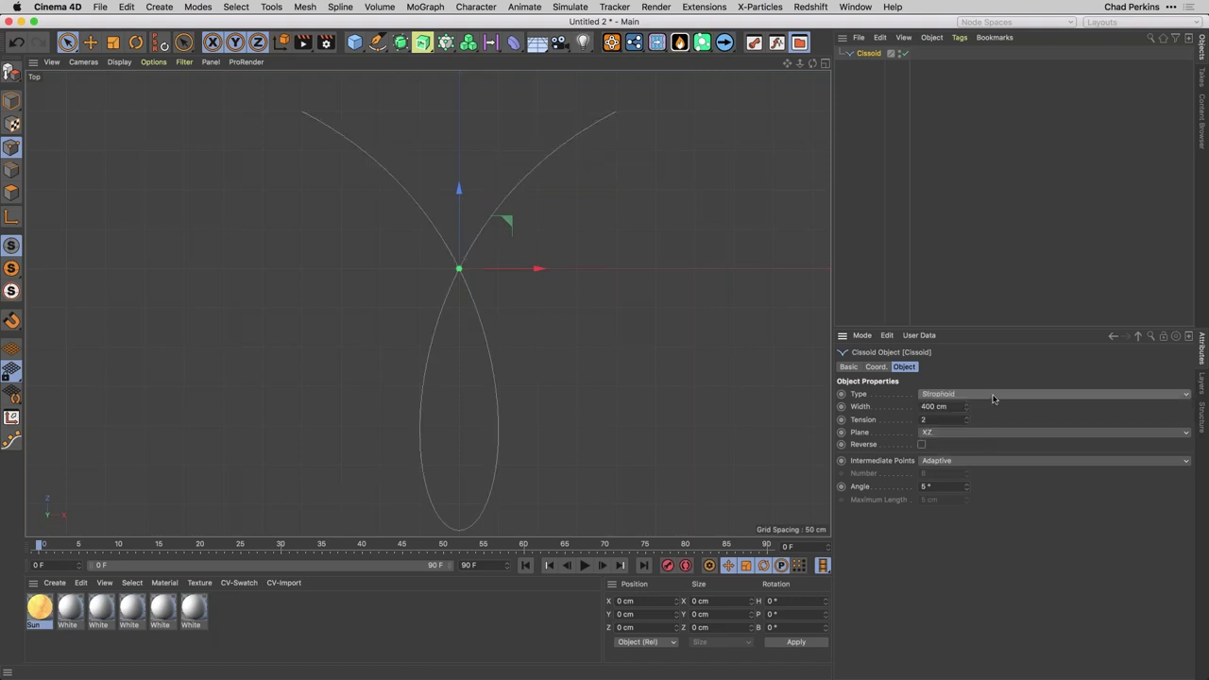
{"action": "left_click", "coordinate": [992, 395]}
{"action": "left_click", "coordinate": [990, 421]}
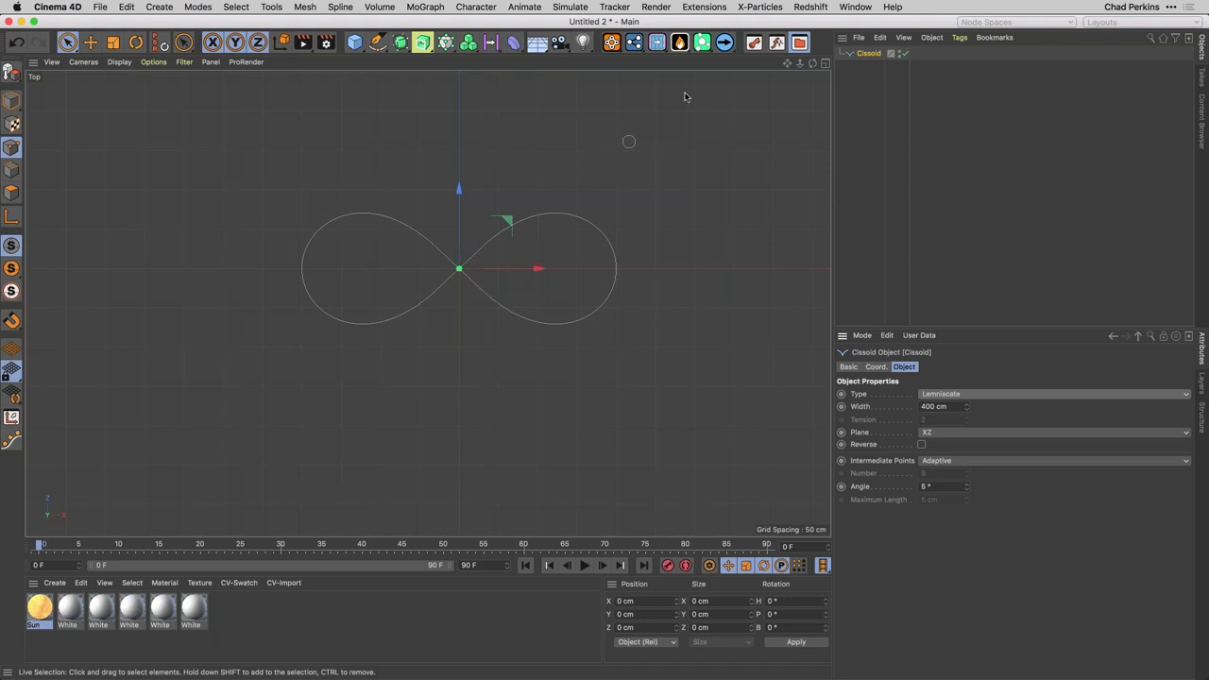
Copy the Lemniscate spline via Extensions > CV-ArtSmart > CV-ArtSmart Copy
{"action": "left_click", "coordinate": [705, 7]}
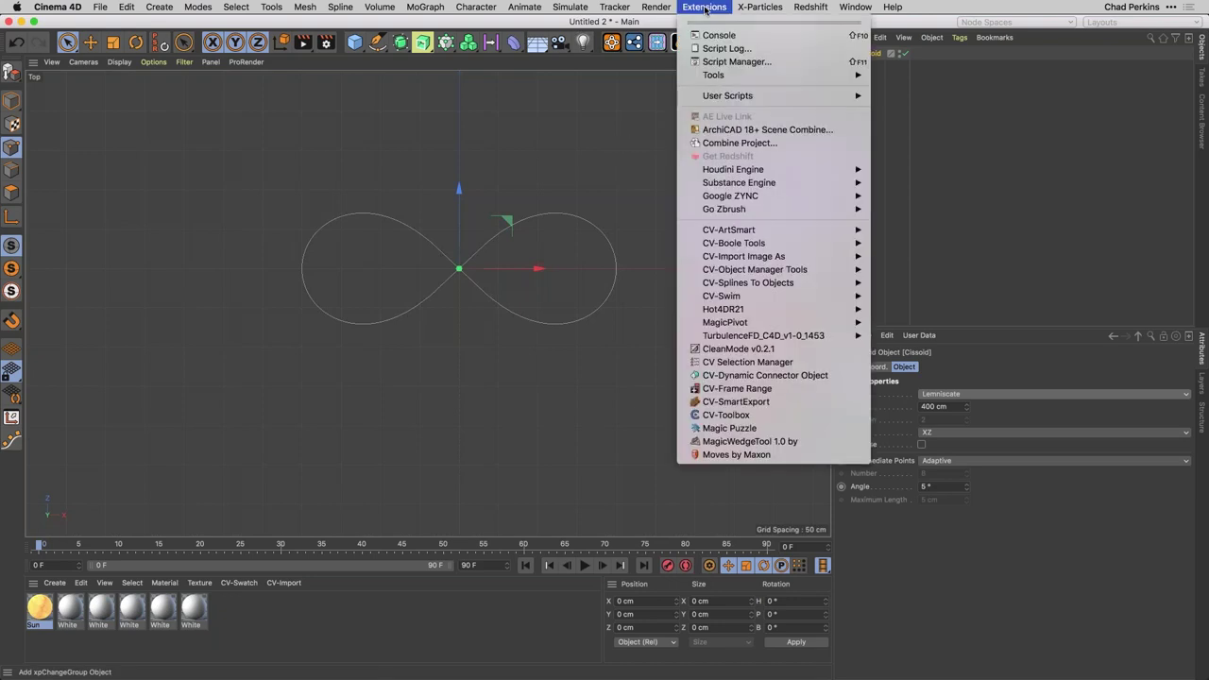
{"action": "mouse_move", "coordinate": [850, 229]}
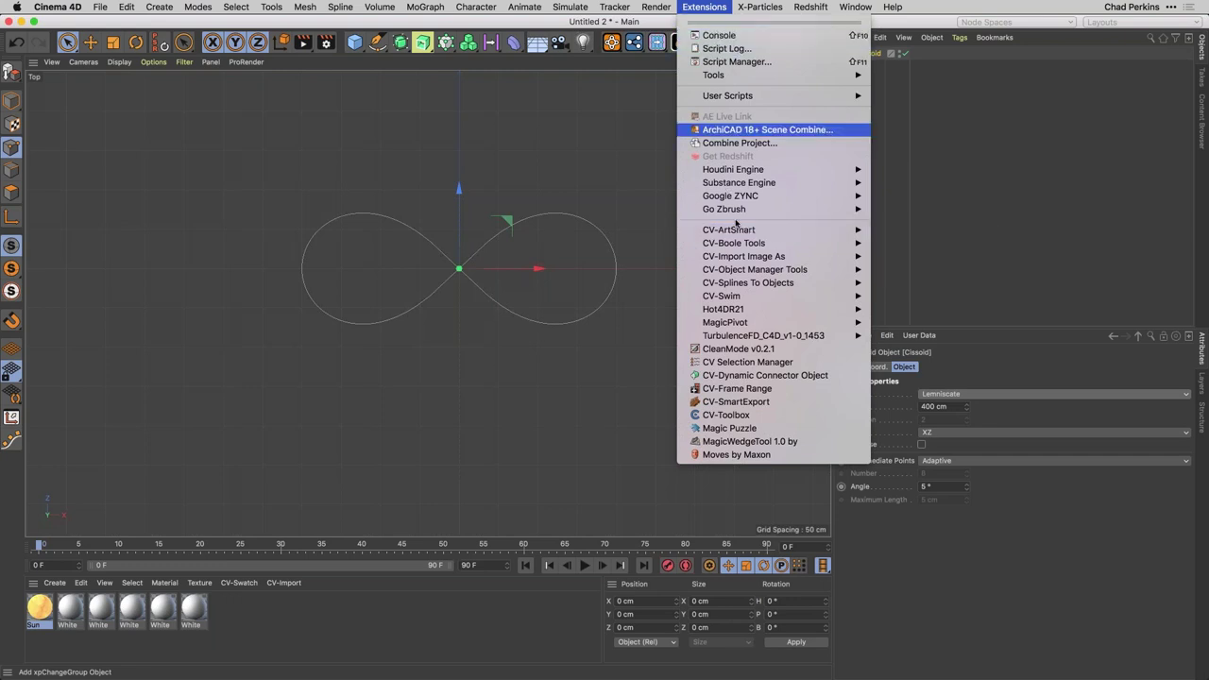
{"action": "mouse_move", "coordinate": [774, 231]}
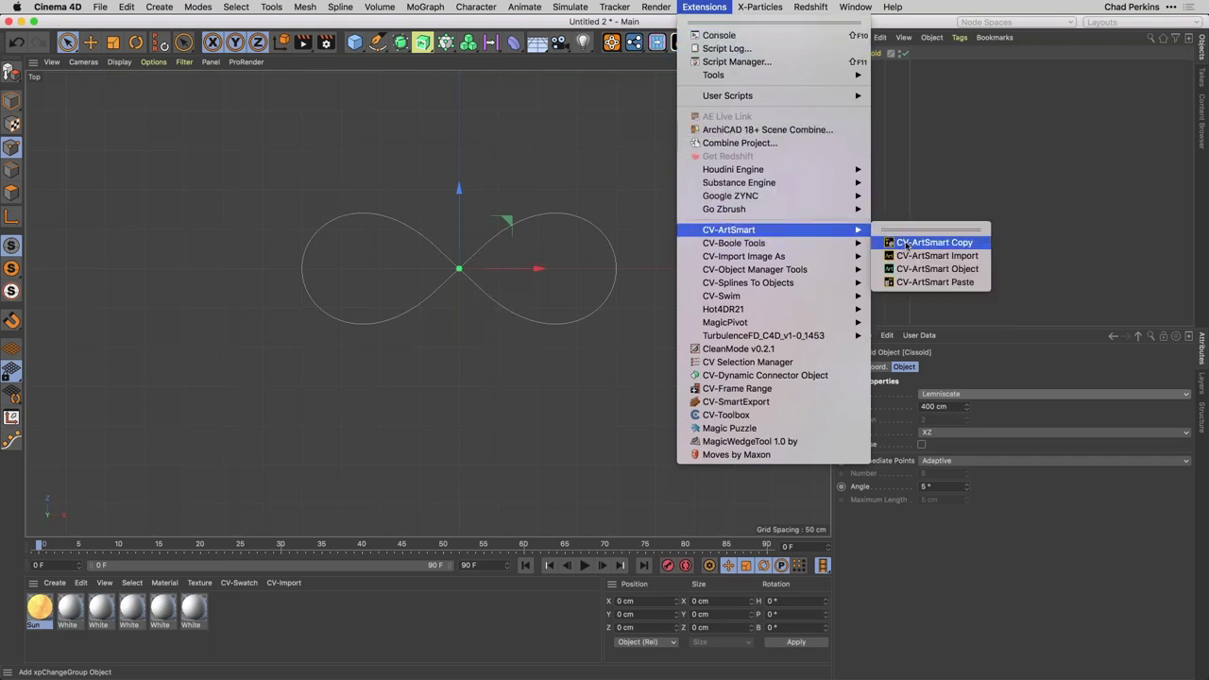
{"action": "left_click", "coordinate": [905, 242]}
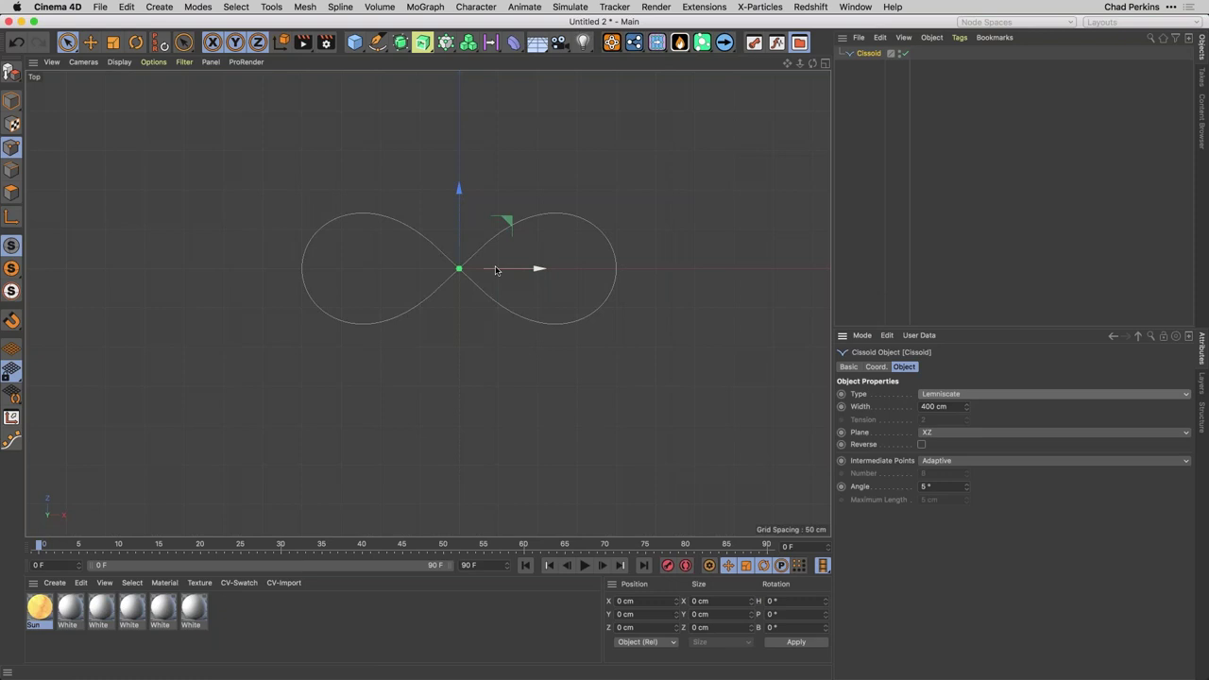
Switch to Illustrator and create a new 1920 x 1080 px document, Untitled-2
{"action": "mouse_move", "coordinate": [418, 661]}
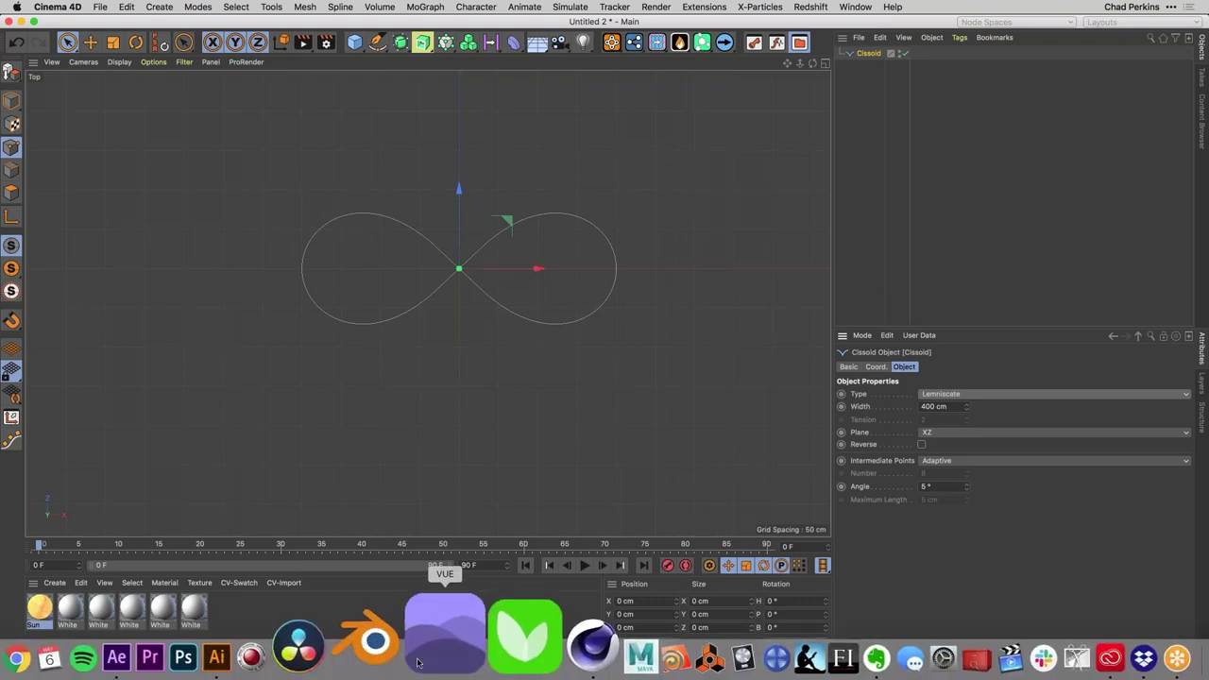
{"action": "left_click", "coordinate": [311, 642]}
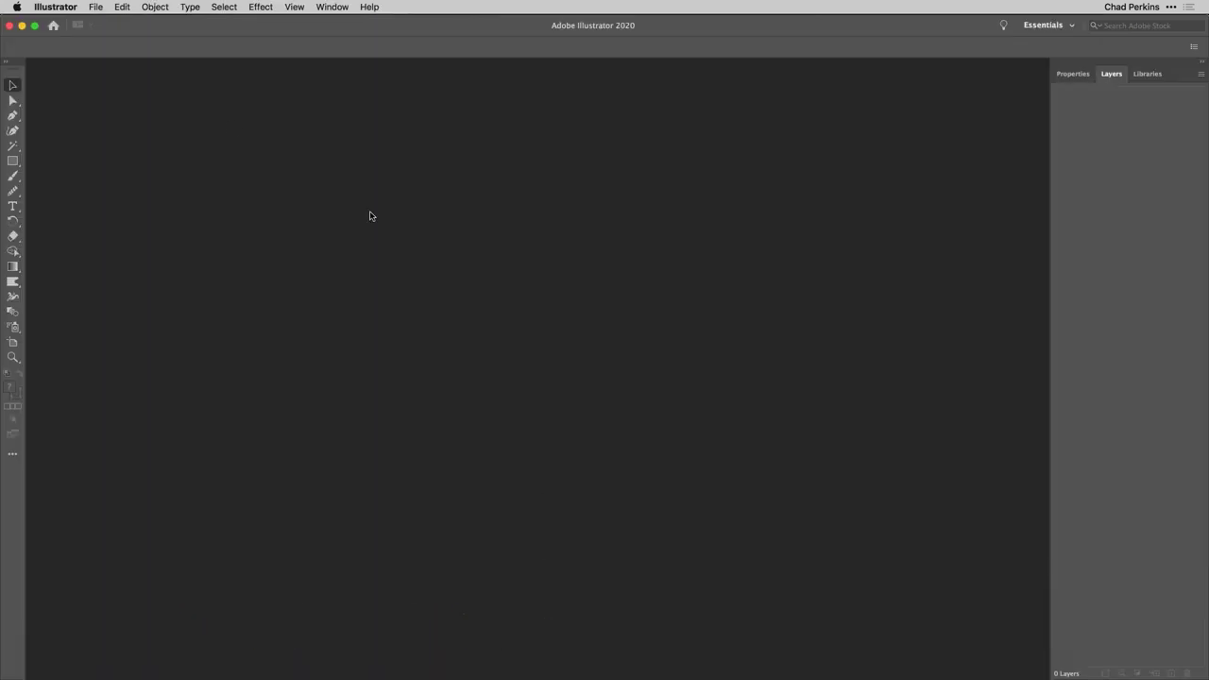
{"action": "key", "text": "super+n"}
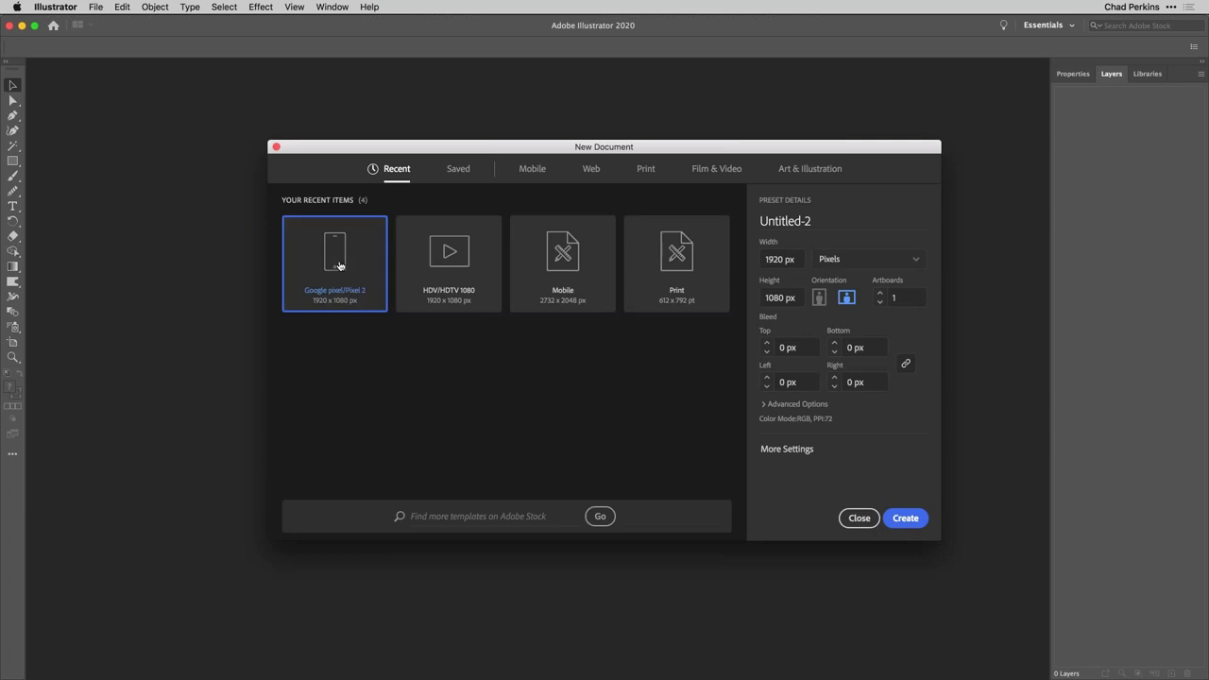
{"action": "left_click", "coordinate": [900, 522]}
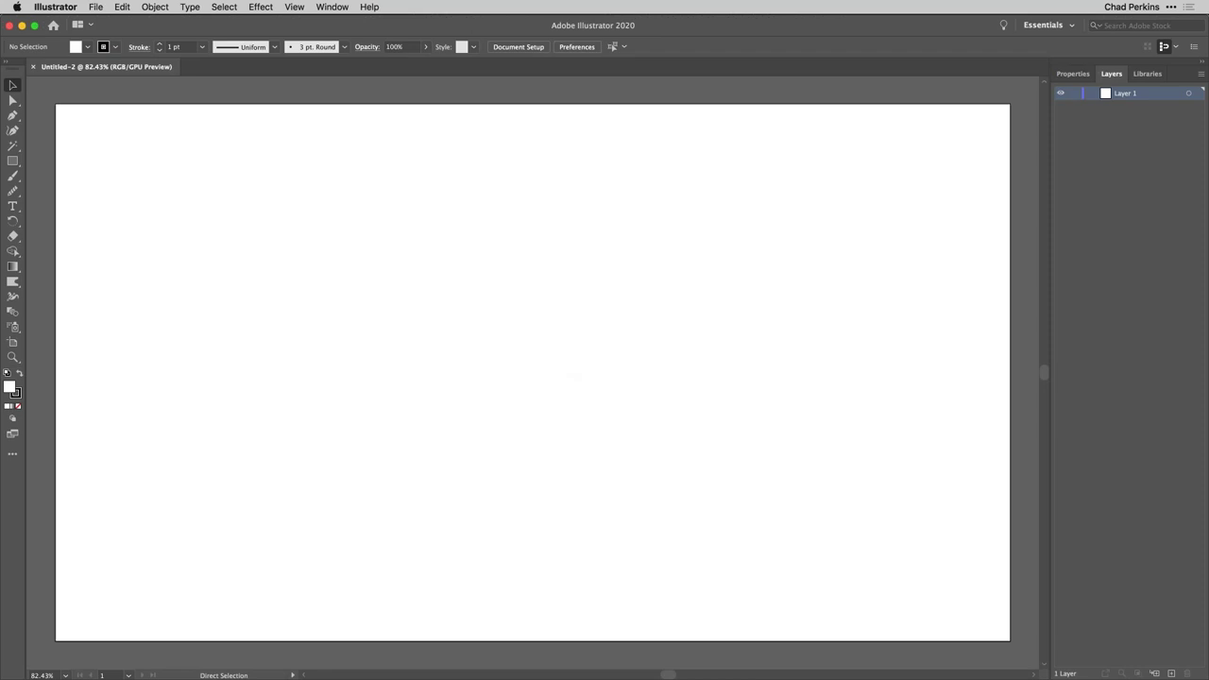
Paste the infinity path onto the artboard and inspect its anchor points with Direct Selection
{"action": "key", "text": "super+v"}
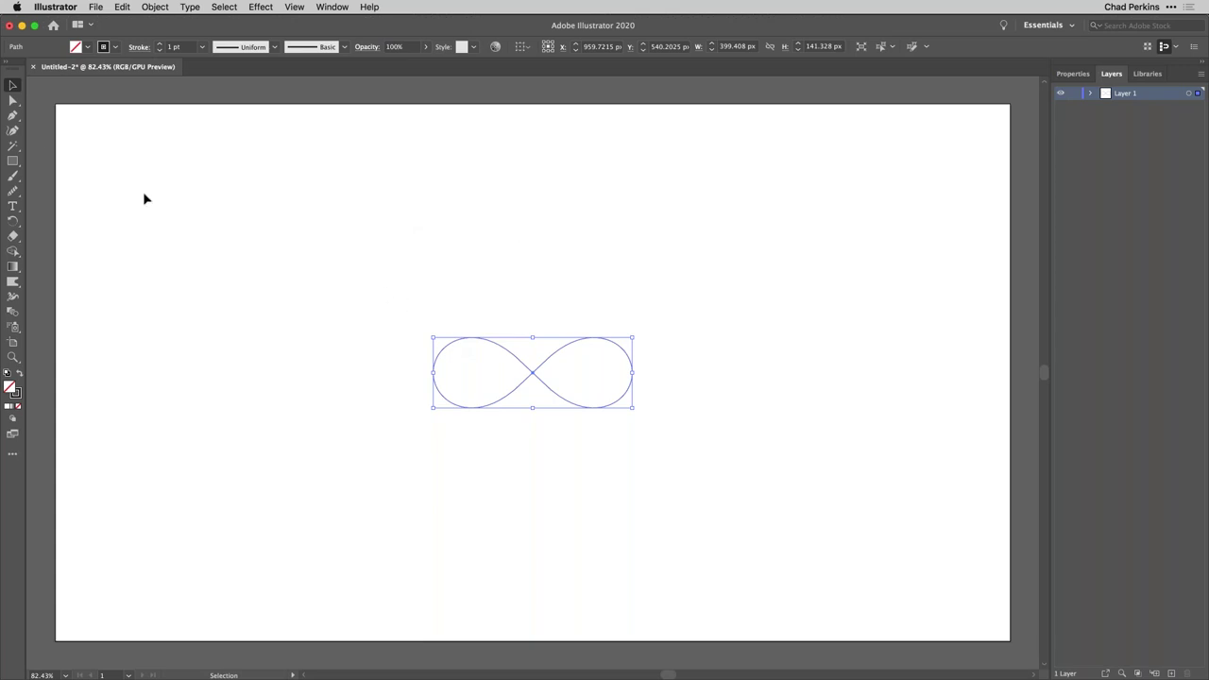
{"action": "left_click", "coordinate": [12, 100]}
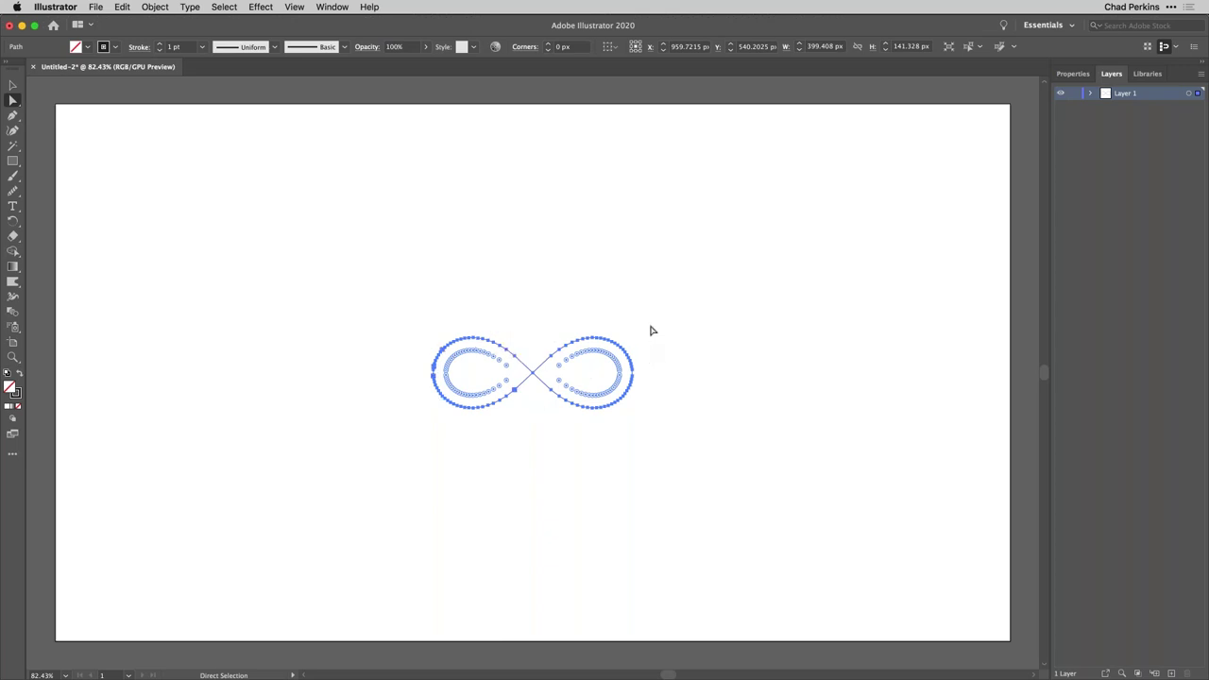
{"action": "key", "text": "v"}
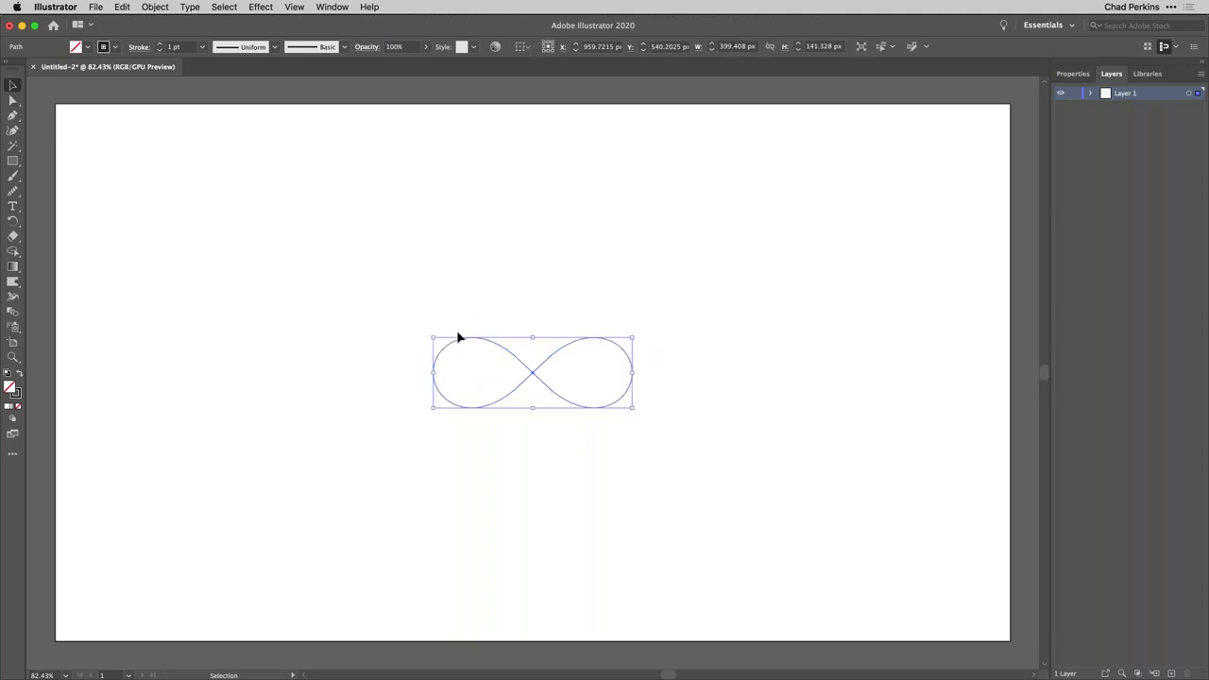
Apply Object > Path > Simplify to the infinity path, keeping it about 400 × 142 px
{"action": "left_click", "coordinate": [123, 7]}
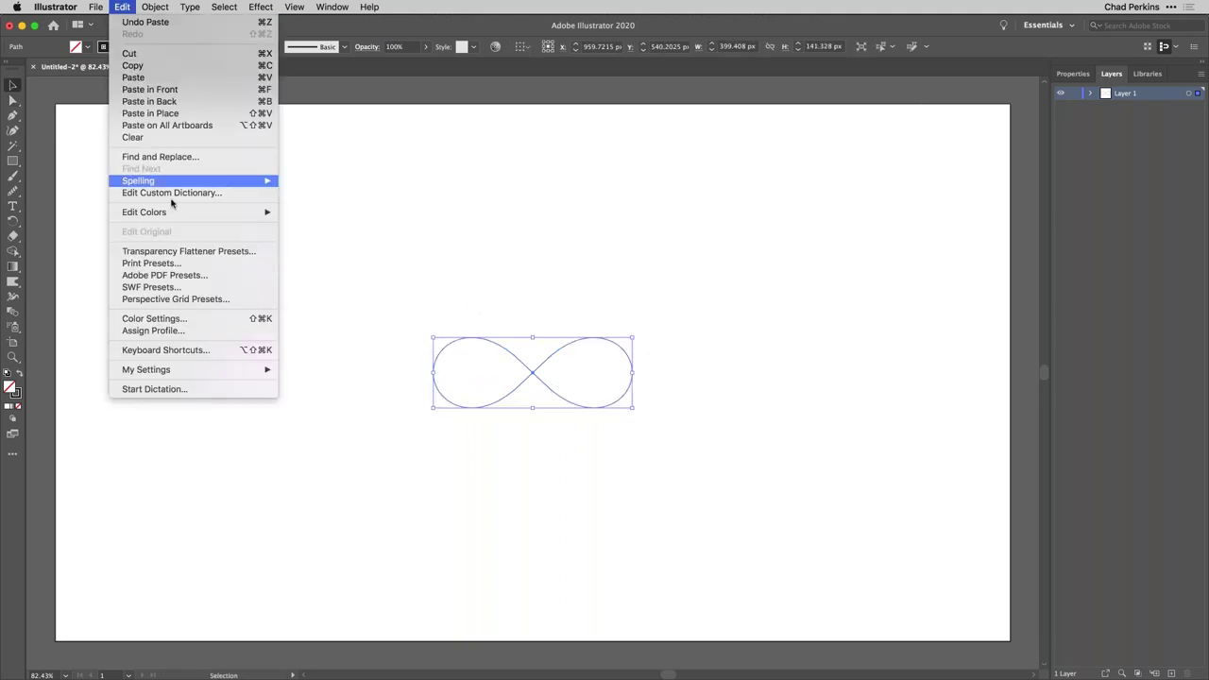
{"action": "mouse_move", "coordinate": [154, 8]}
{"action": "mouse_move", "coordinate": [161, 289]}
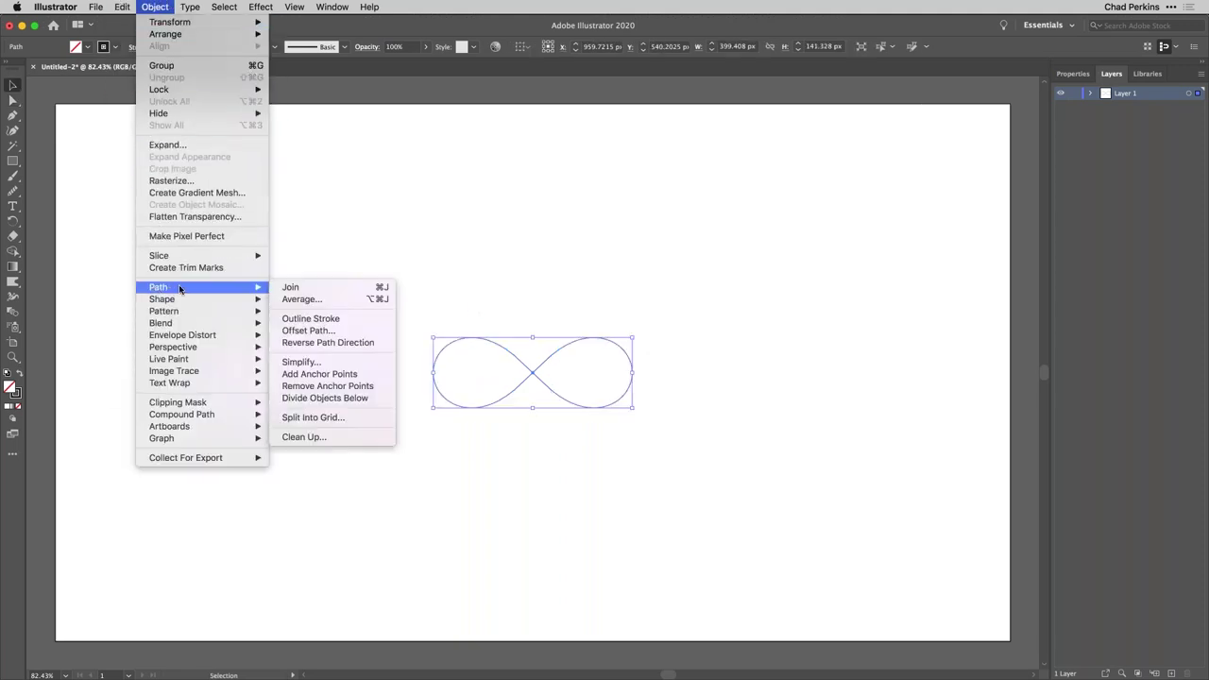
{"action": "left_click", "coordinate": [330, 363]}
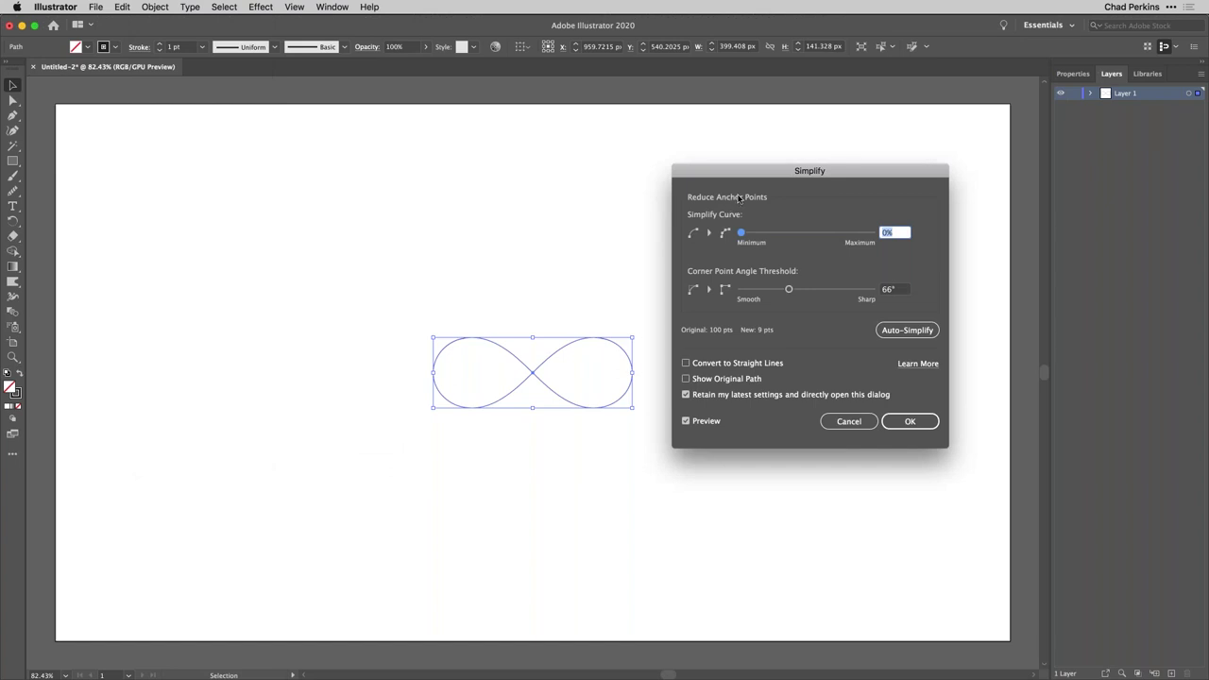
{"action": "left_click_drag", "start_coordinate": [767, 171], "coordinate": [807, 140]}
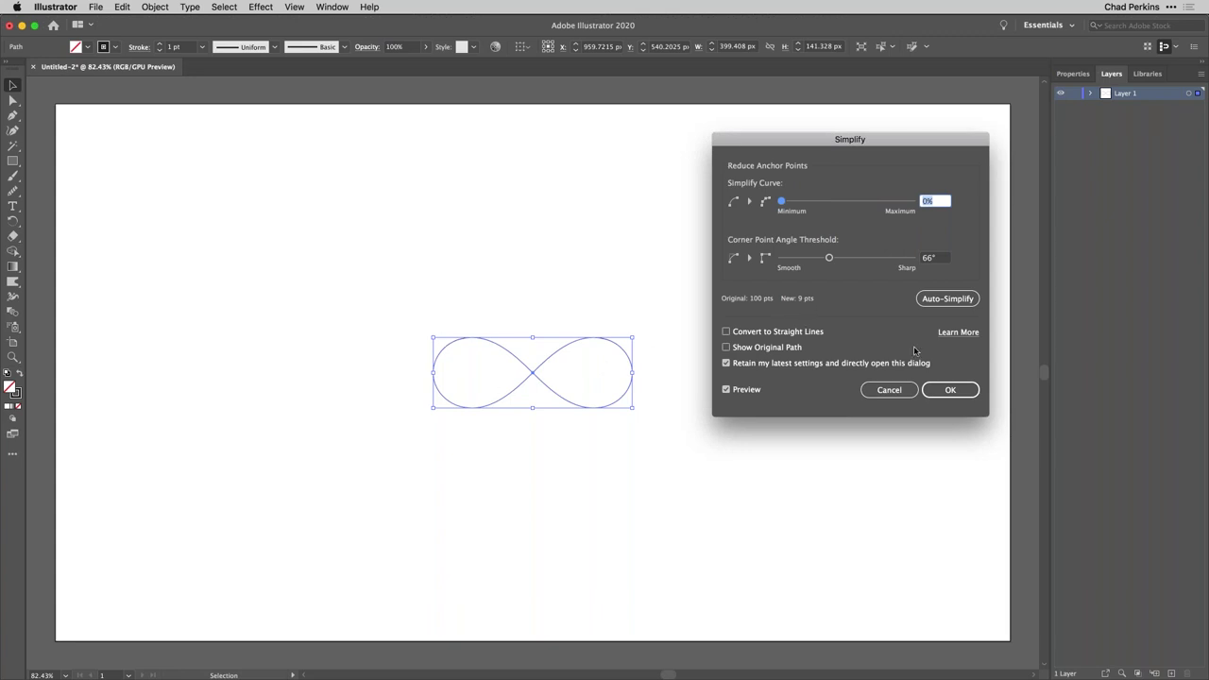
{"action": "left_click", "coordinate": [948, 390]}
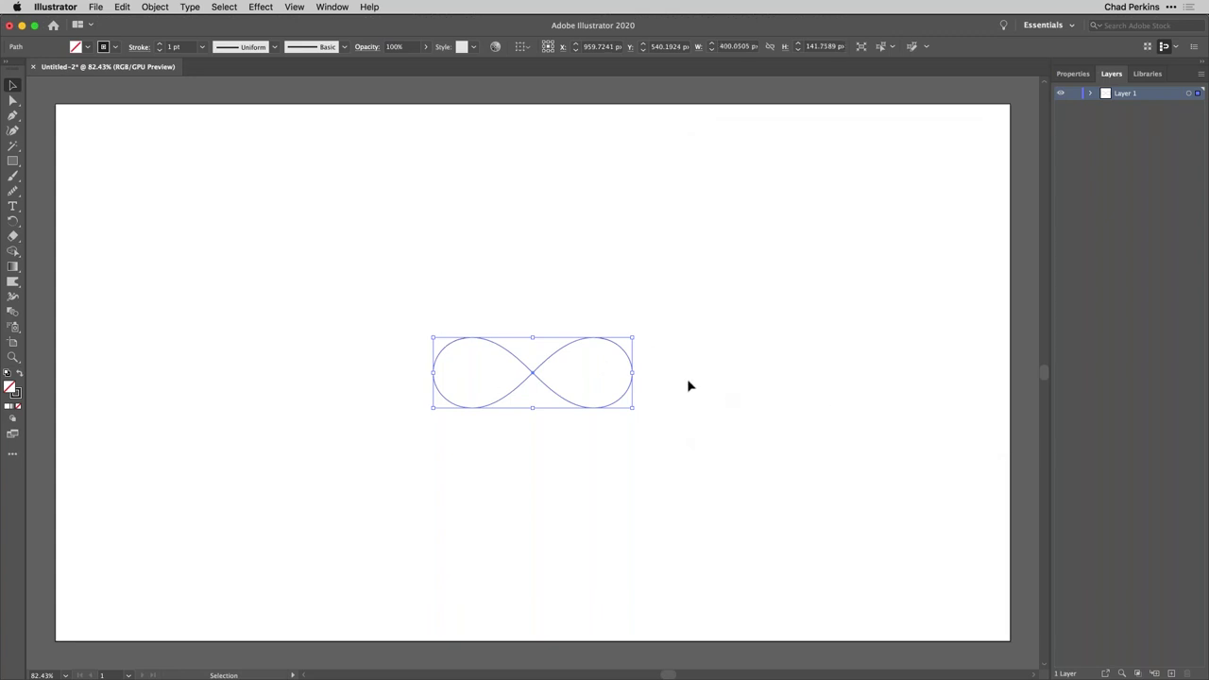
{"action": "left_click", "coordinate": [688, 386]}
{"action": "left_click", "coordinate": [629, 347]}
{"action": "key", "text": "a"}
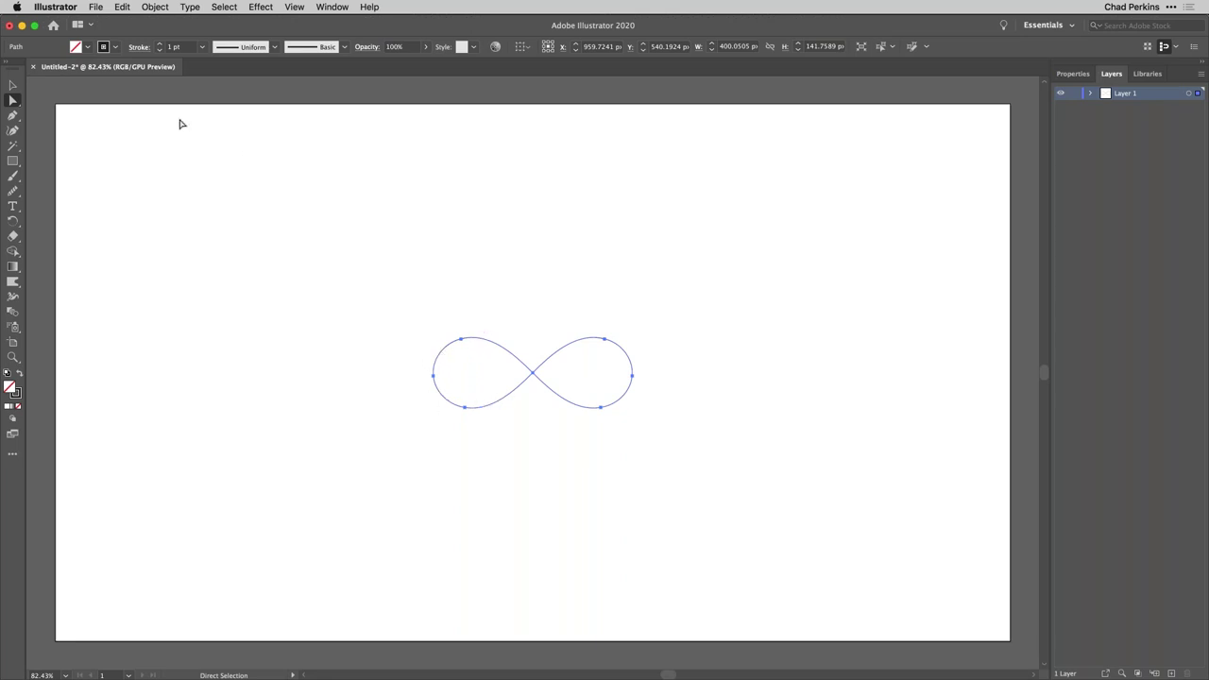
{"action": "left_click", "coordinate": [13, 85]}
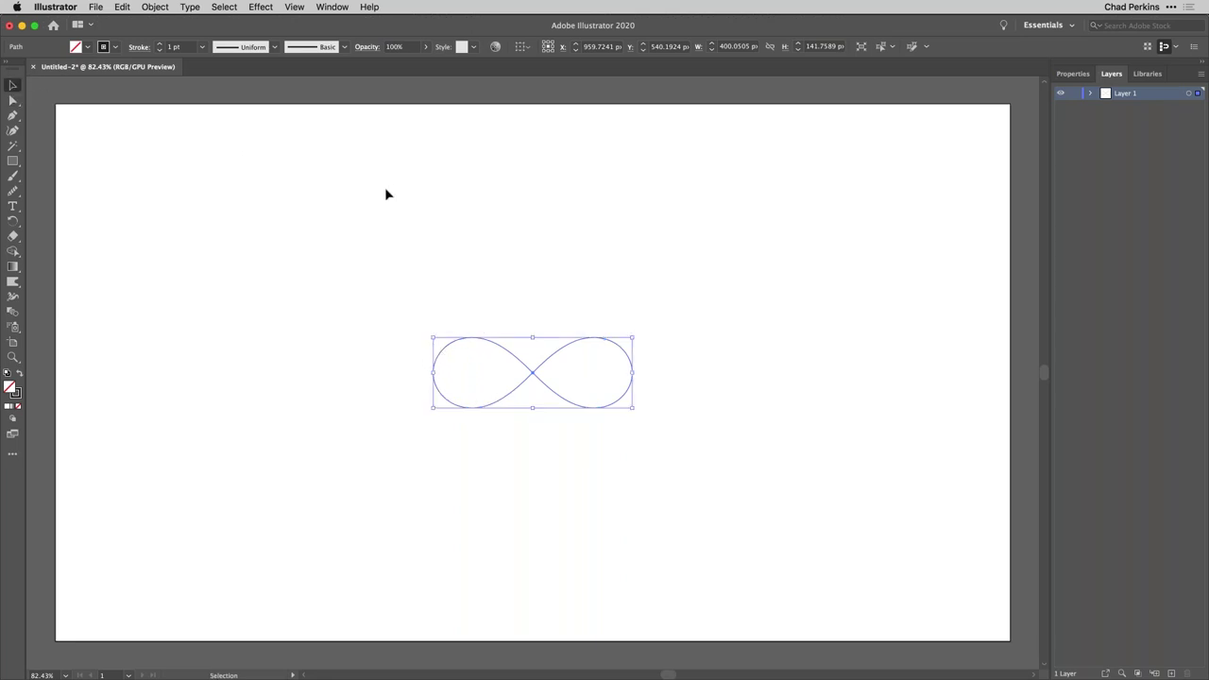
{"action": "left_click", "coordinate": [486, 238]}
{"action": "left_click", "coordinate": [554, 357]}
{"action": "left_click", "coordinate": [552, 355]}
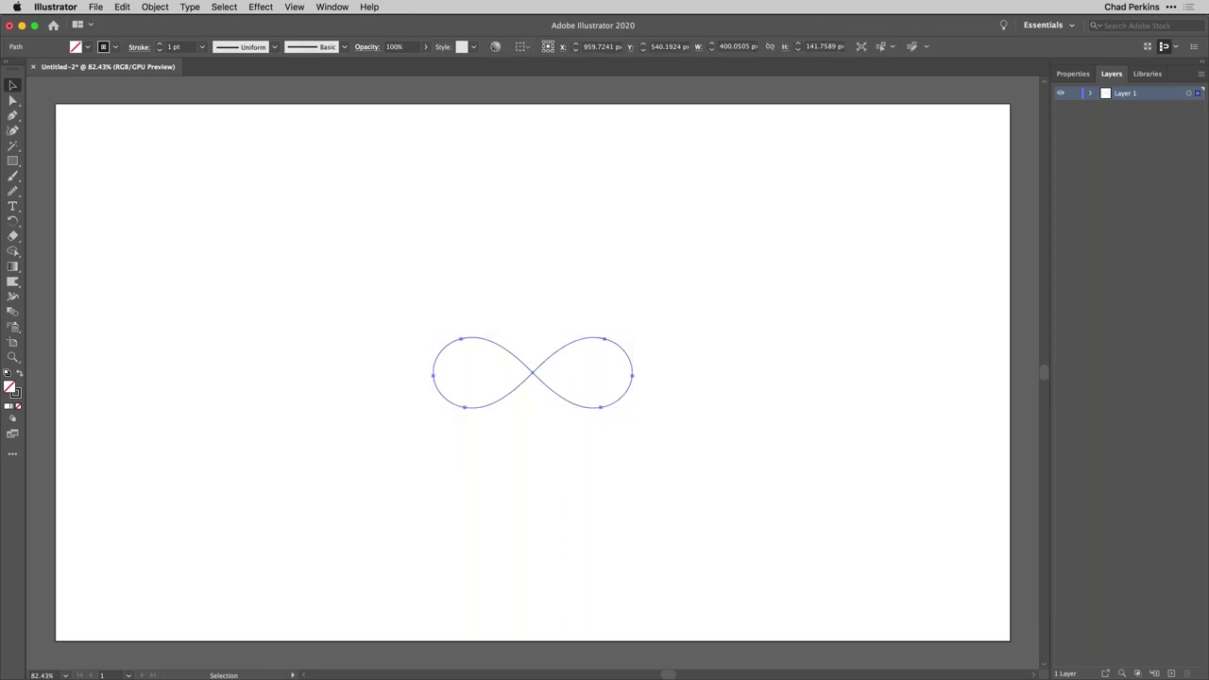
{"action": "mouse_move", "coordinate": [663, 676]}
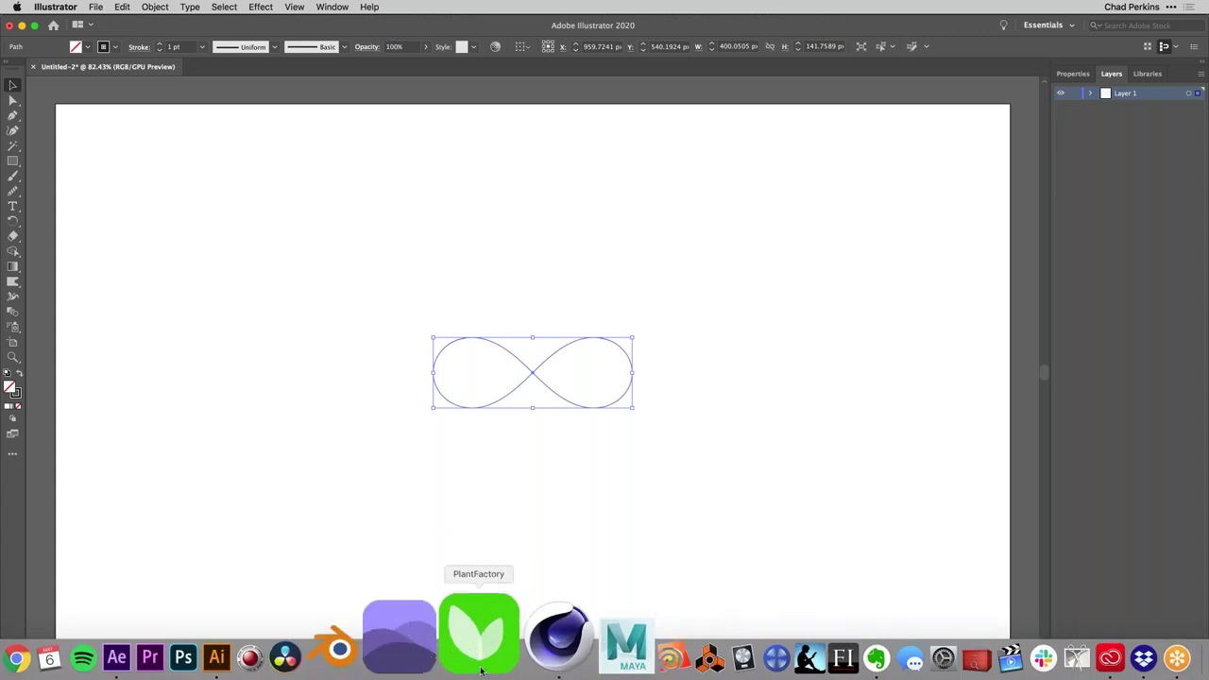
Switch to After Effects and open the 04. Splines > Particular + Tao START composition
{"action": "left_click", "coordinate": [218, 640]}
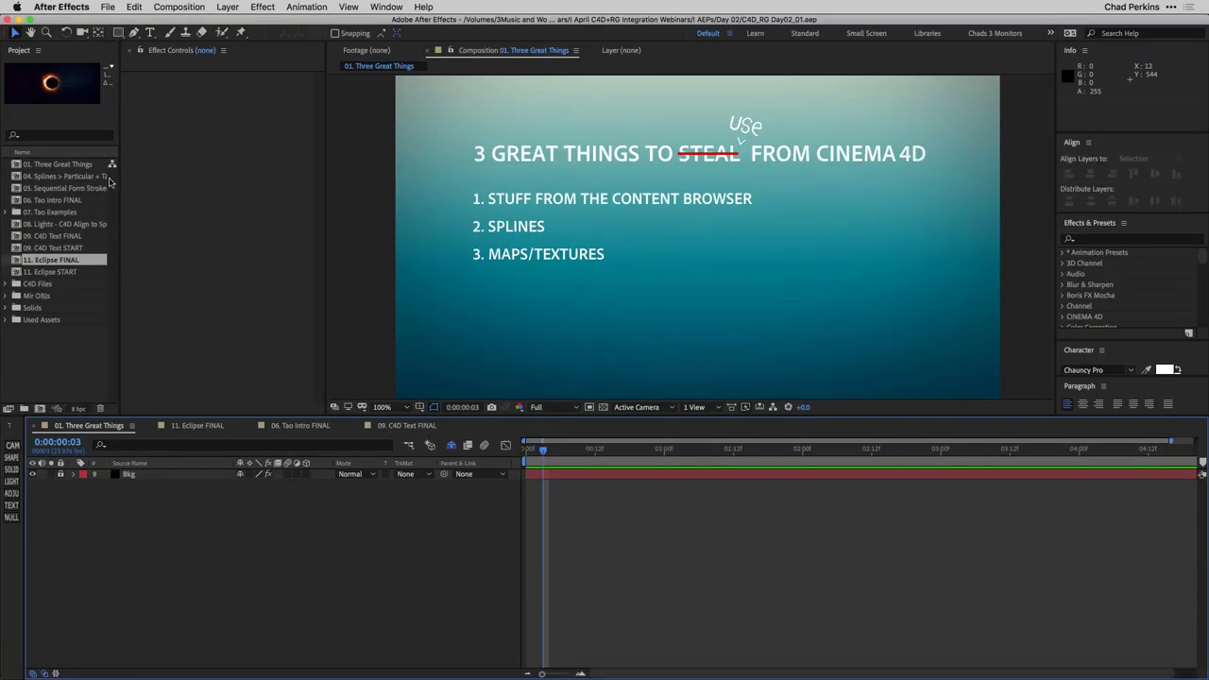
{"action": "left_click_drag", "start_coordinate": [118, 179], "coordinate": [137, 179]}
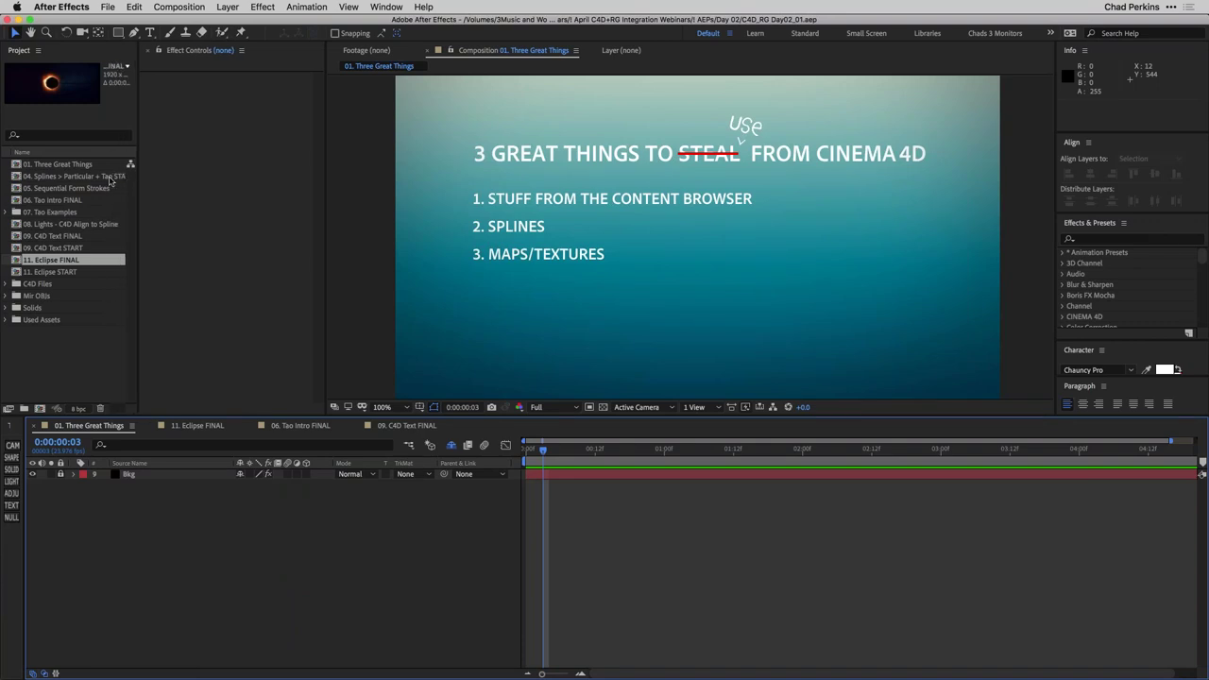
{"action": "double_click", "coordinate": [110, 177]}
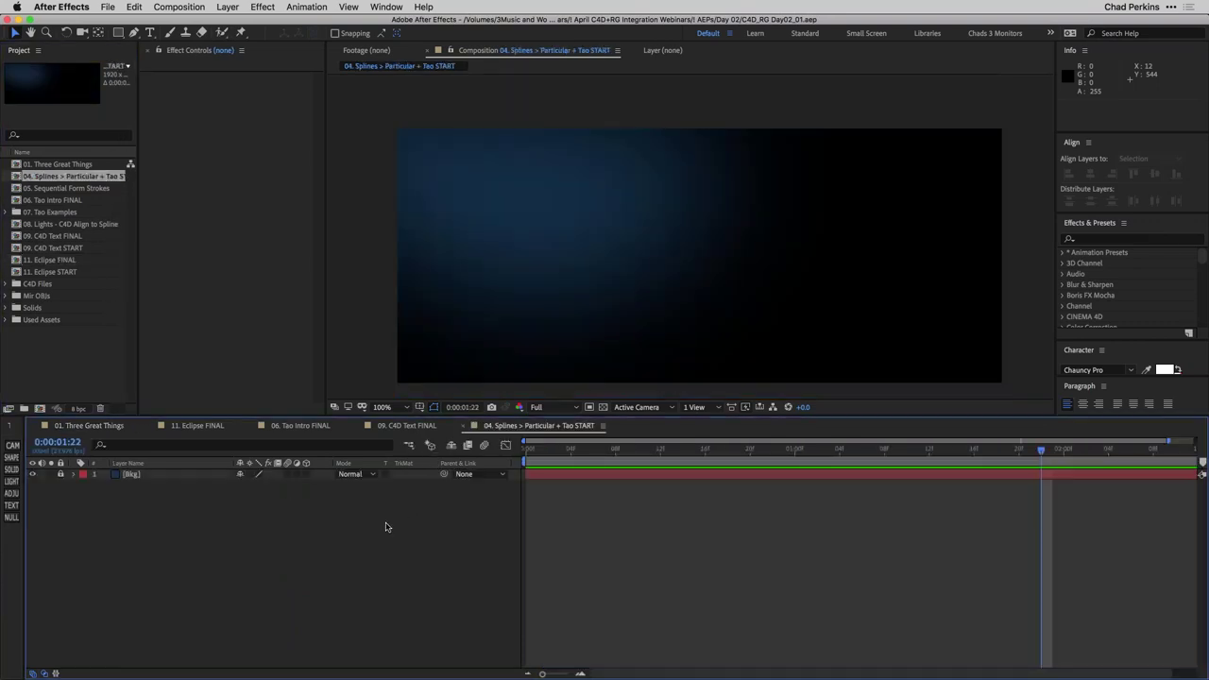
Create a new solid named Mask and return to the timeline start
{"action": "key", "text": "super+y"}
{"action": "type", "text": "Mask"}
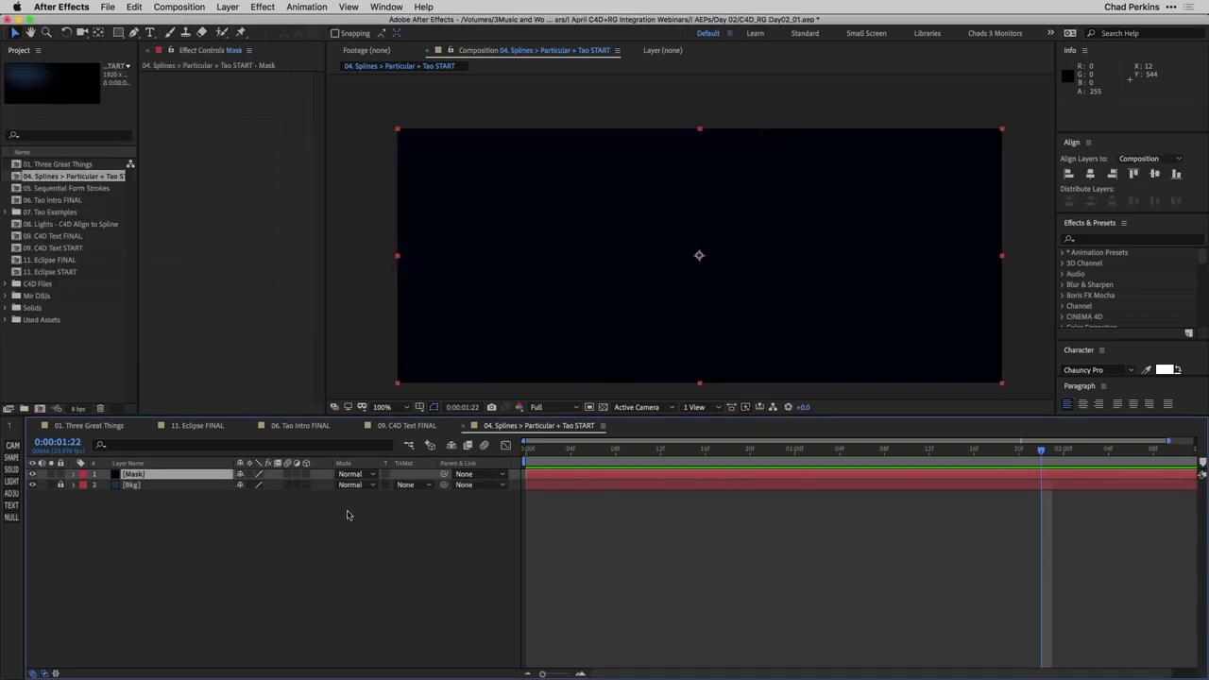
{"action": "key", "text": "Home"}
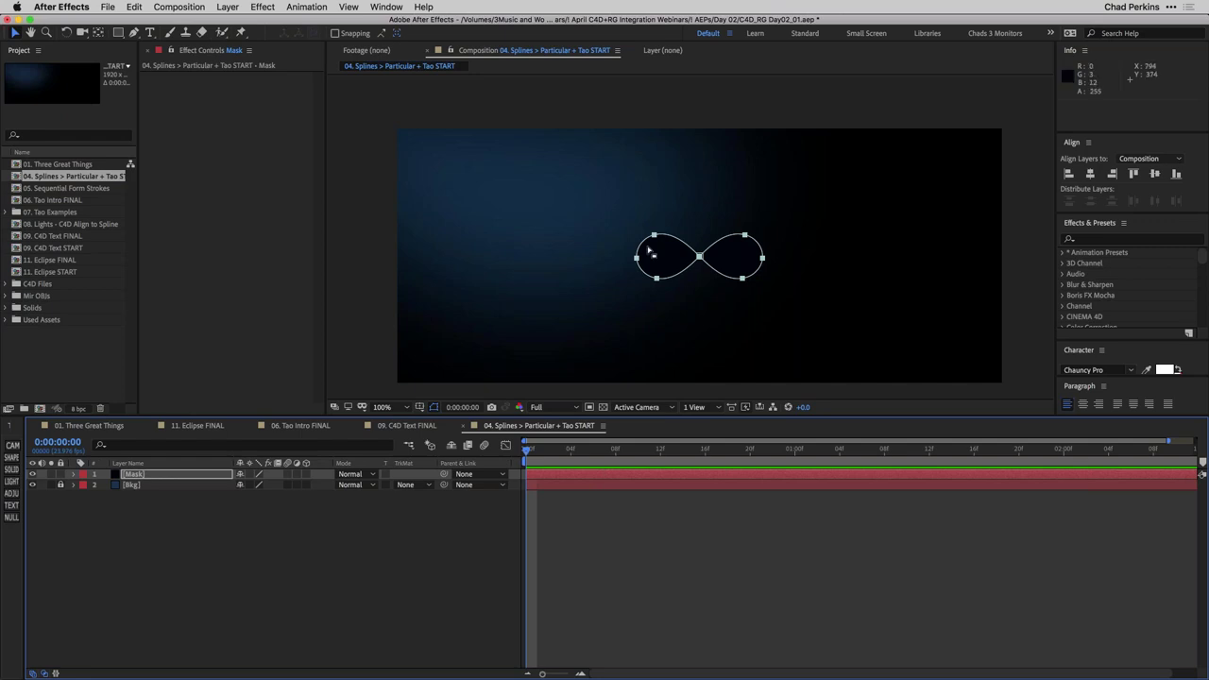
Add a new light, first as a spotlight, then change it to a Point Light
{"action": "left_click", "coordinate": [208, 524]}
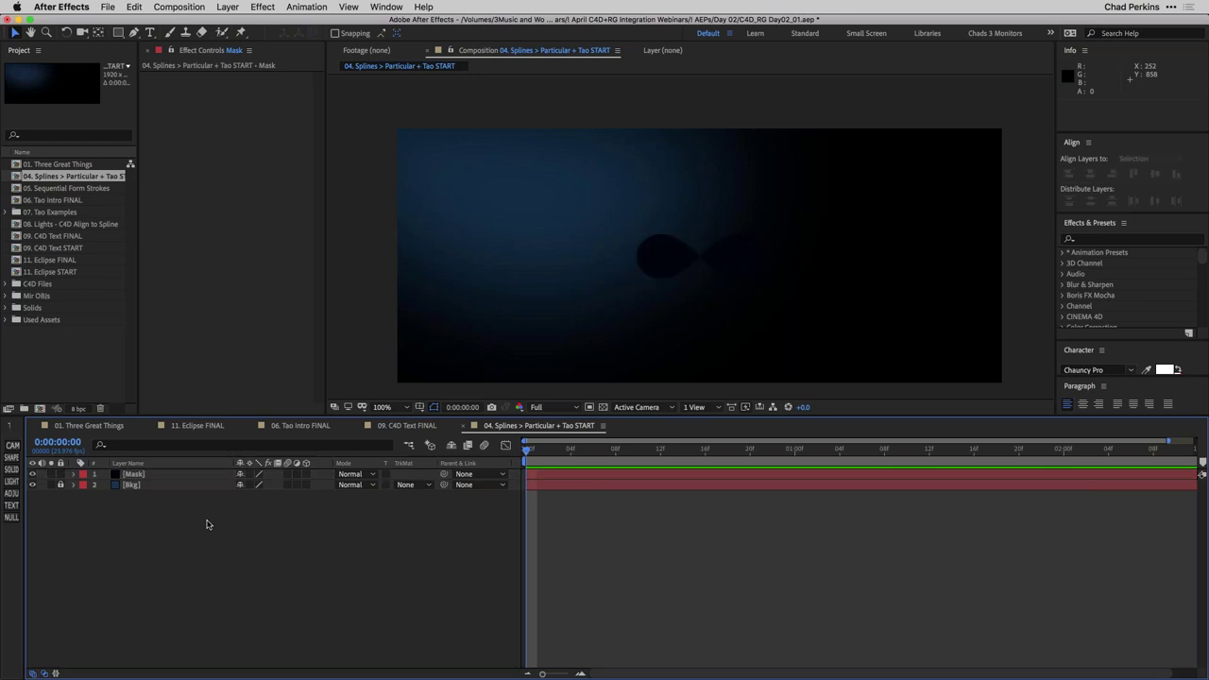
{"action": "key", "text": "alt+shift+super+l"}
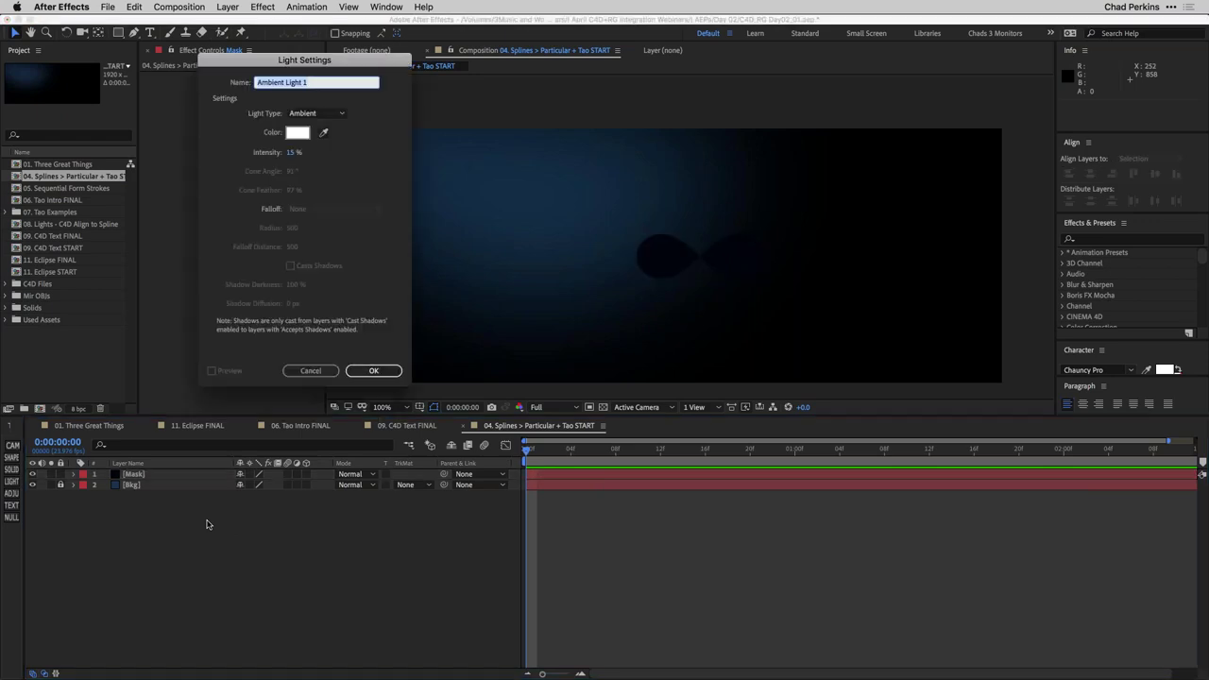
{"action": "left_click", "coordinate": [317, 114]}
{"action": "left_click", "coordinate": [319, 141]}
{"action": "double_click", "coordinate": [290, 153]}
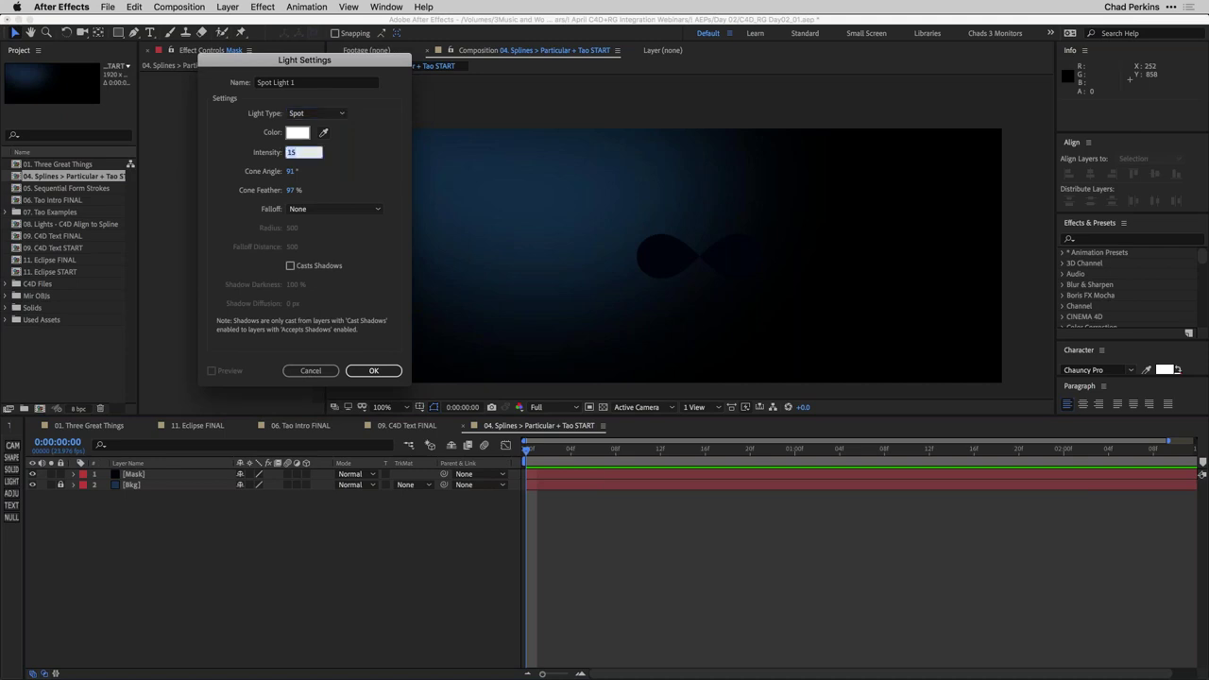
{"action": "key", "text": "Return"}
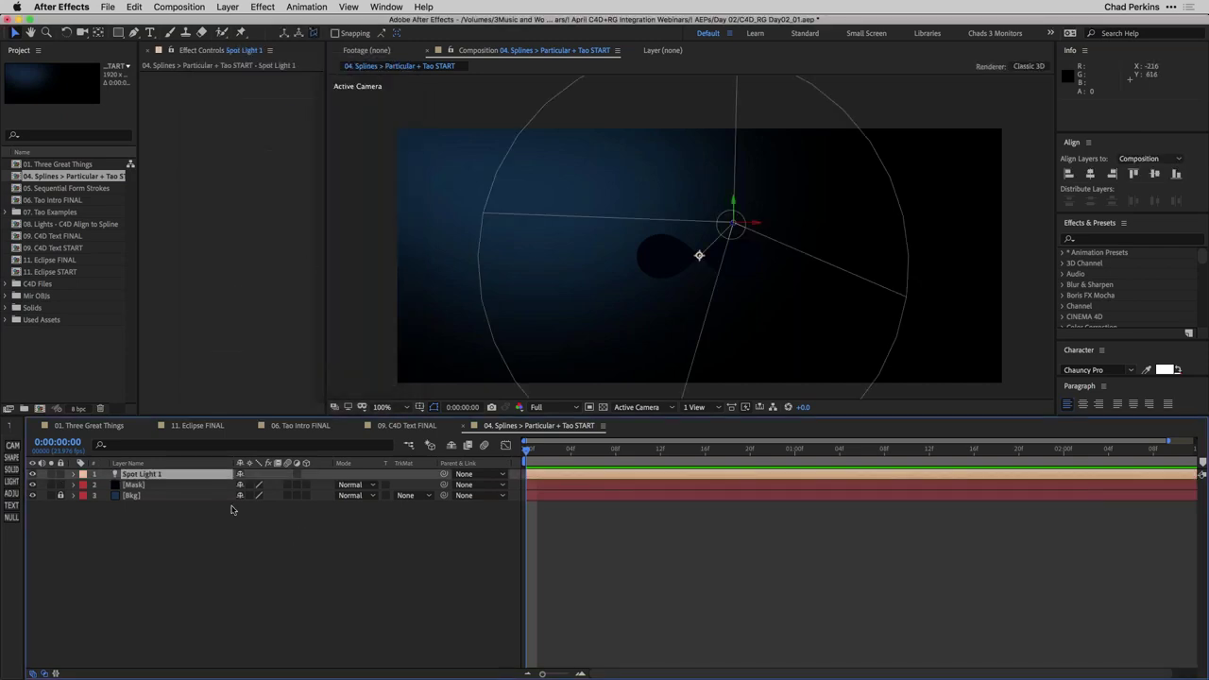
{"action": "double_click", "coordinate": [185, 475]}
{"action": "left_click", "coordinate": [316, 114]}
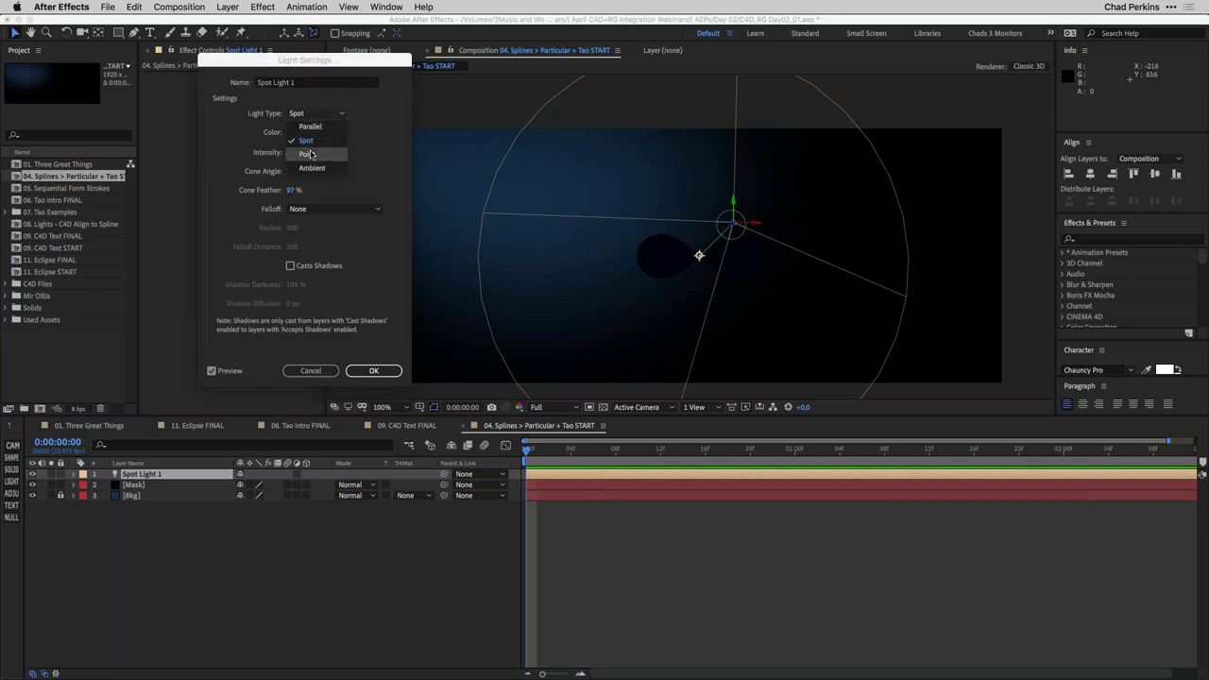
{"action": "left_click", "coordinate": [316, 149]}
{"action": "left_click", "coordinate": [373, 371]}
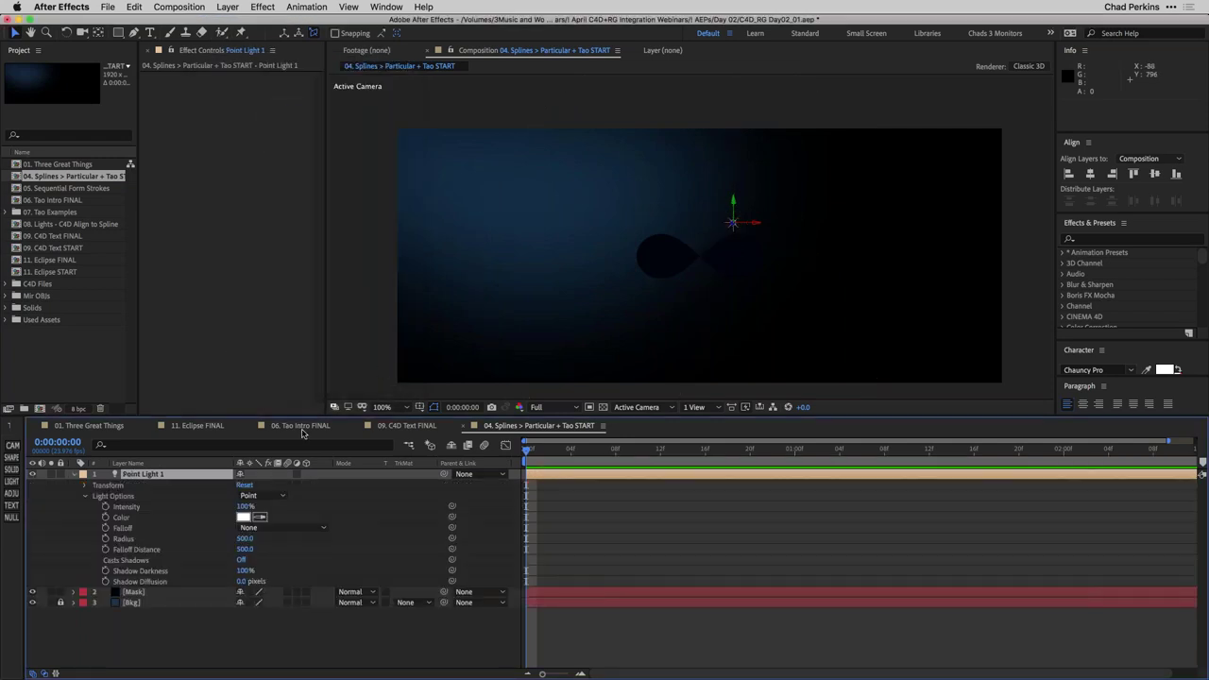
Paste the infinity path into Point Light 1's Position as keyframes and check its motion path
{"action": "key", "text": "p"}
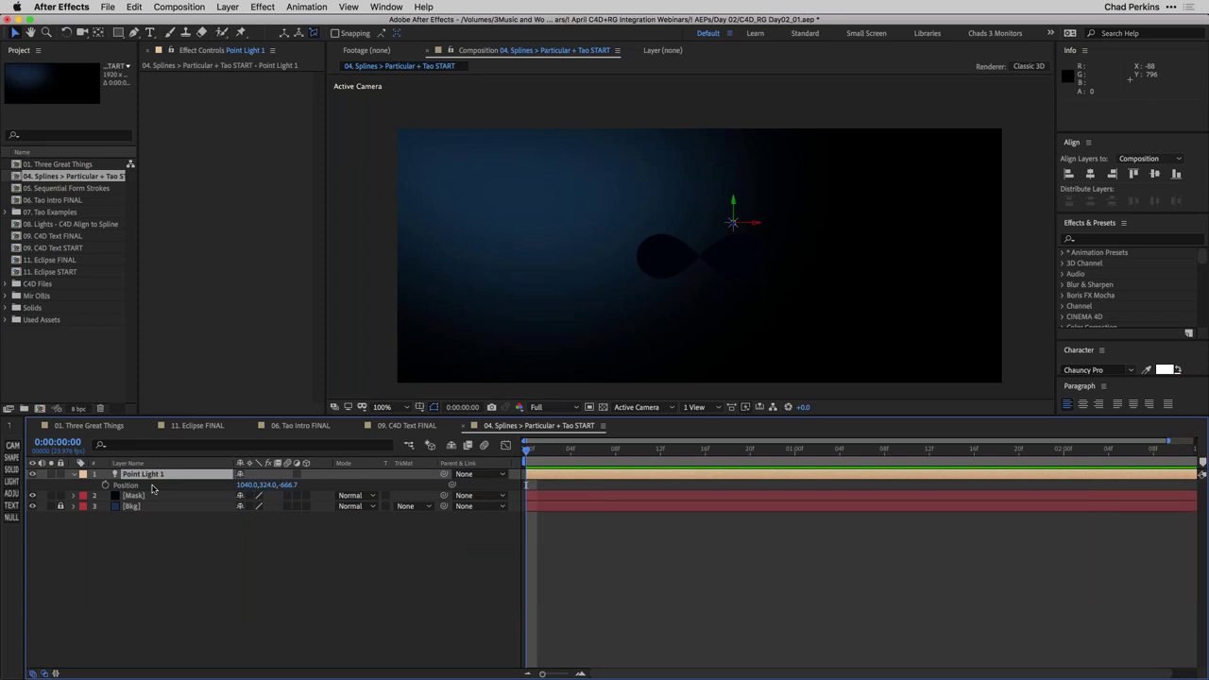
{"action": "key", "text": "Return"}
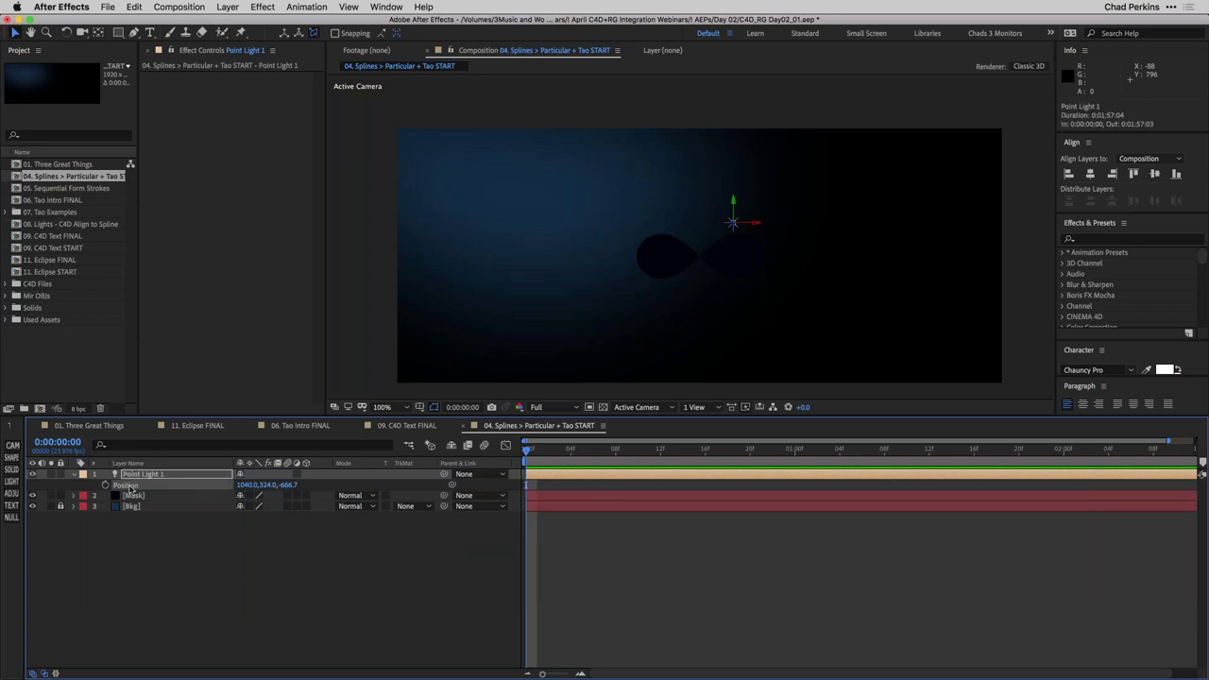
{"action": "left_click", "coordinate": [128, 485]}
{"action": "key", "text": "ctrl+v"}
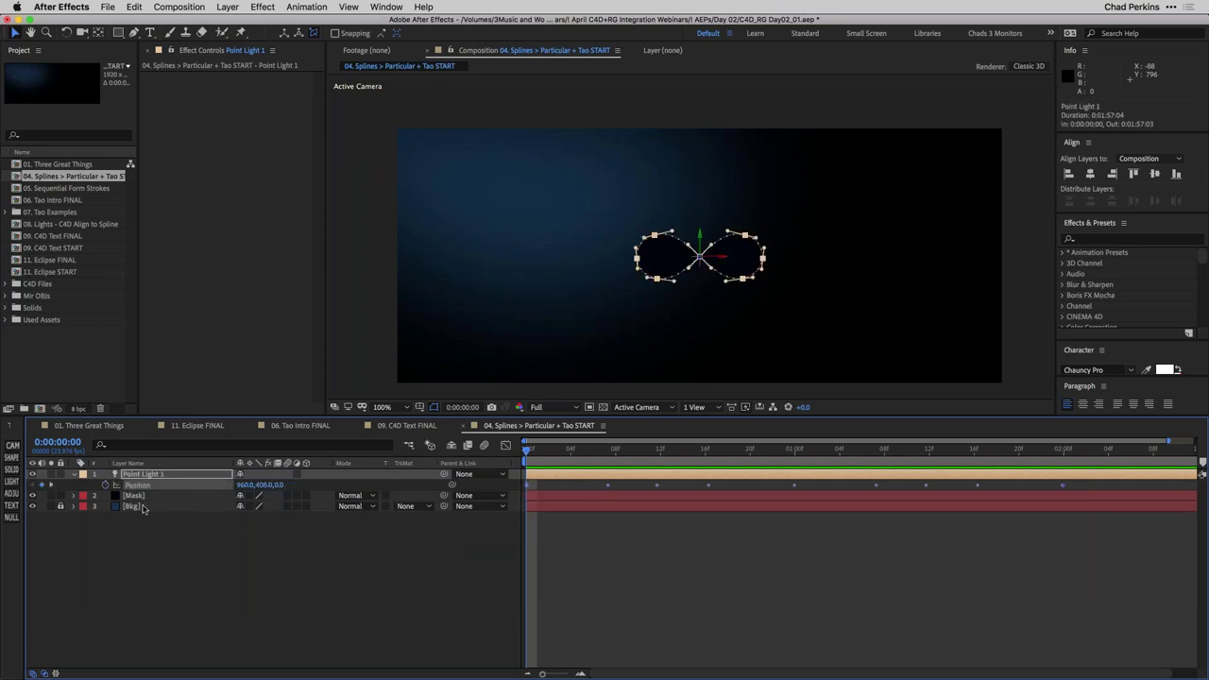
{"action": "left_click", "coordinate": [362, 575]}
{"action": "left_click", "coordinate": [569, 474]}
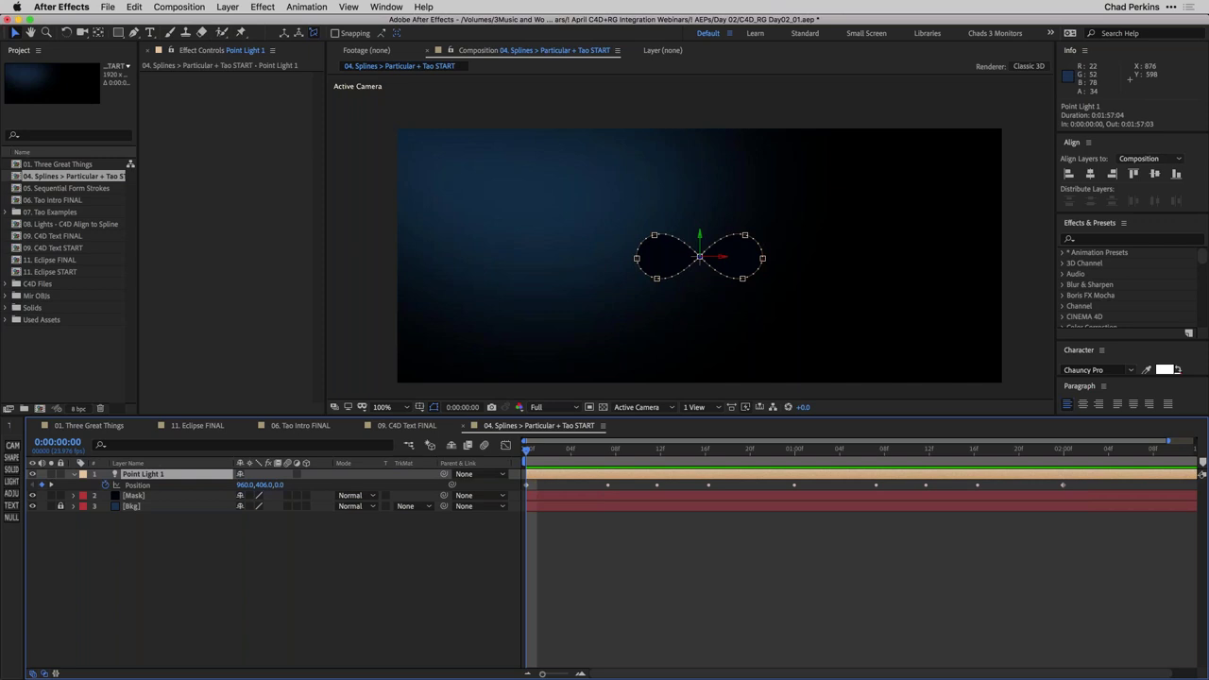
Preview the light's motion and zoom the composition view to 200%
{"action": "key", "text": "Page_Down"}
{"action": "key", "text": "space"}
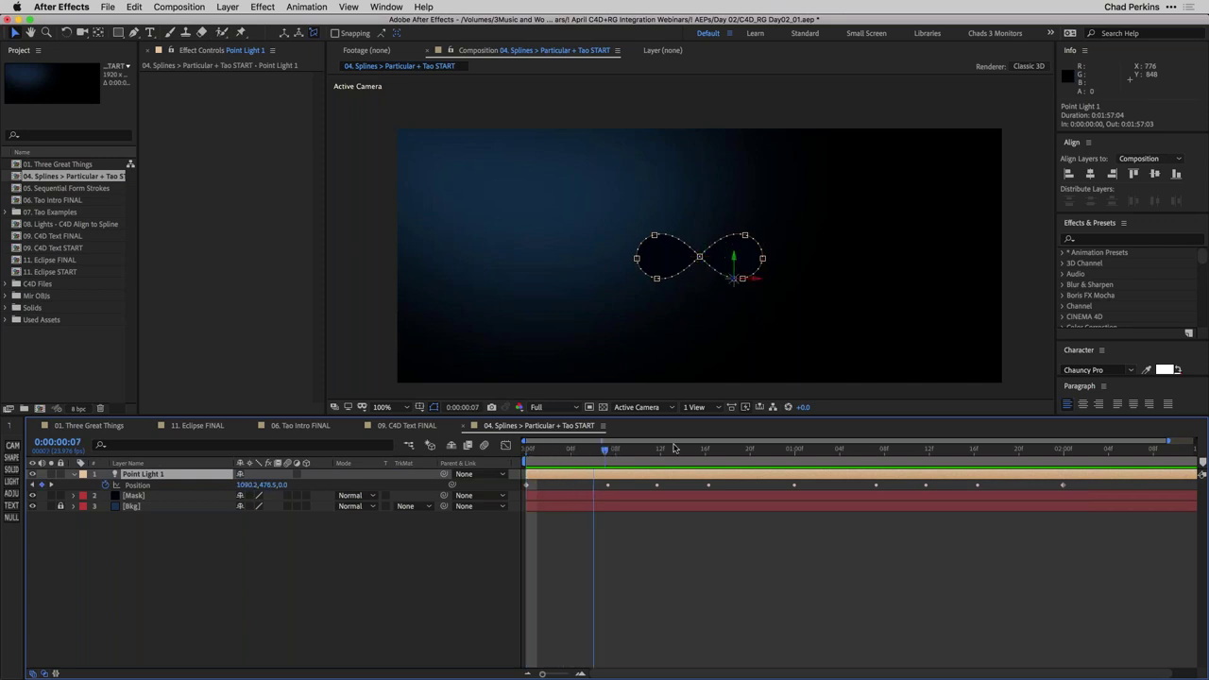
{"action": "left_click_drag", "start_coordinate": [802, 449], "coordinate": [577, 446]}
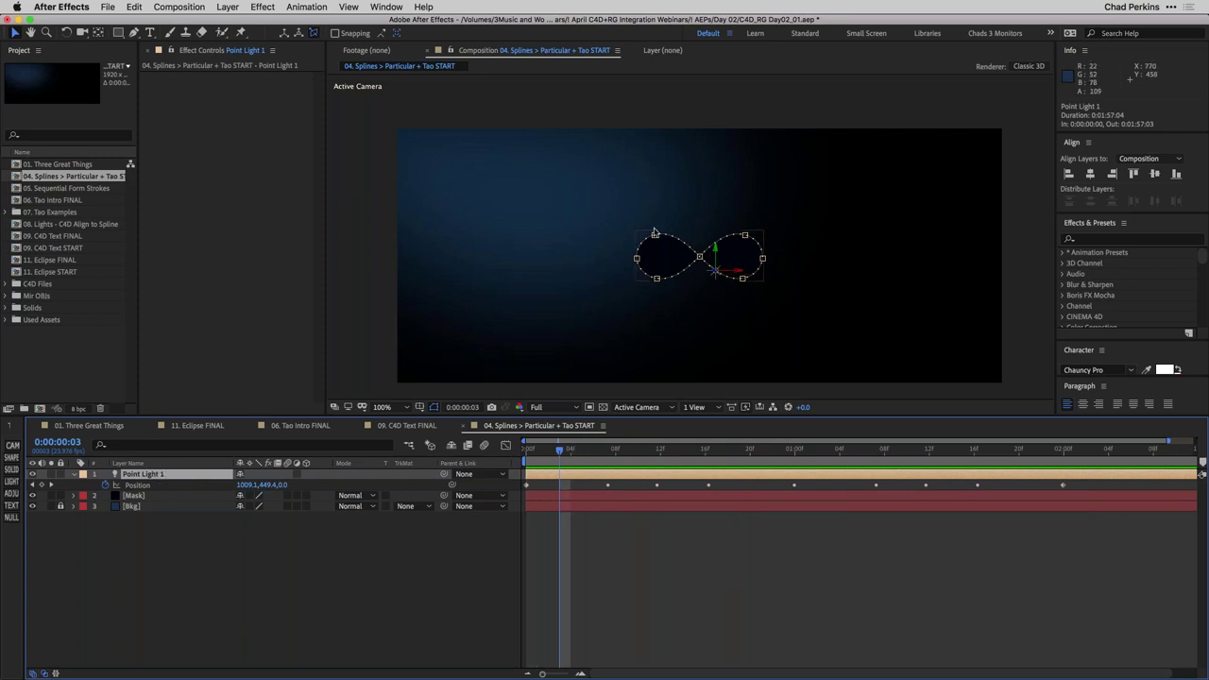
{"action": "key", "text": "period"}
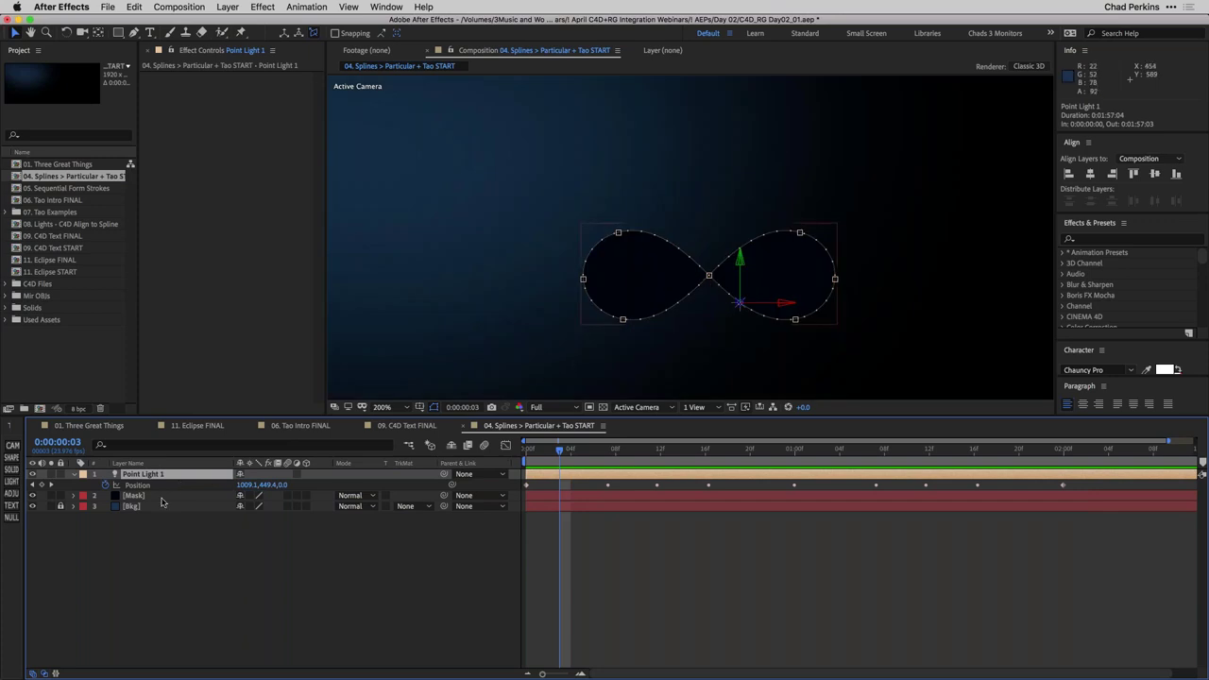
Rename Point Light 1 to Emitter
{"action": "key", "text": "Return"}
{"action": "type", "text": "Emitter"}
{"action": "key", "text": "Return"}
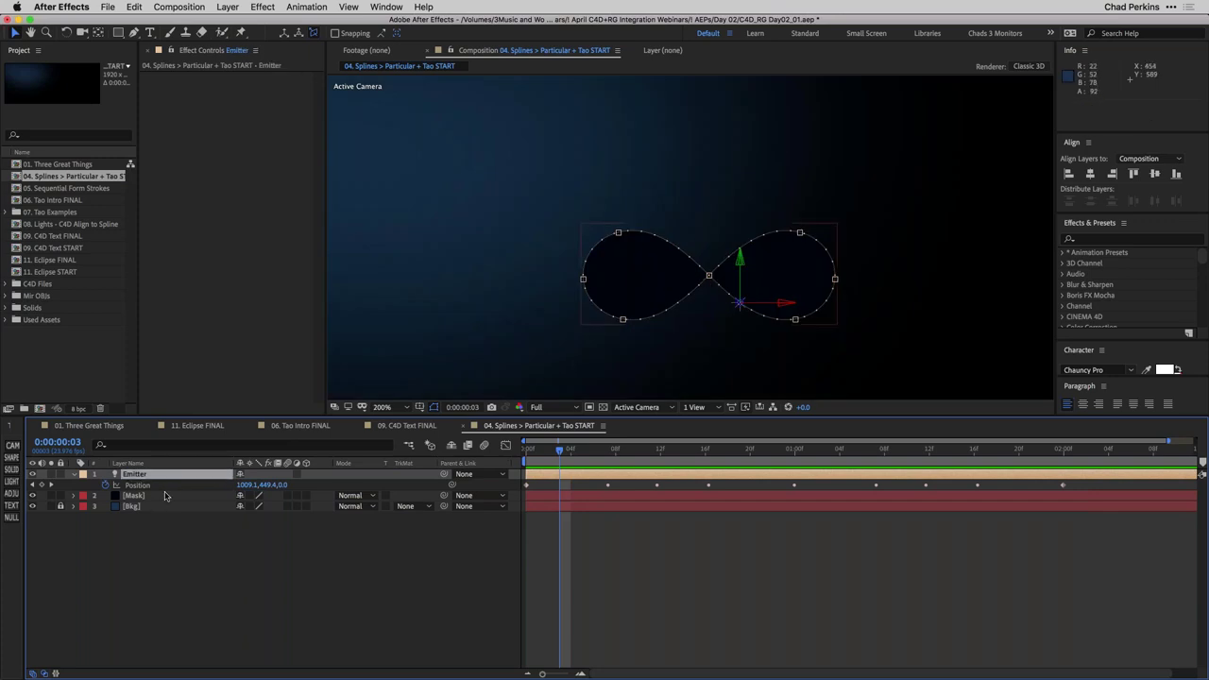
Create a new composition-sized solid named Particular
{"action": "key", "text": "super+y"}
{"action": "type", "text": "Particular"}
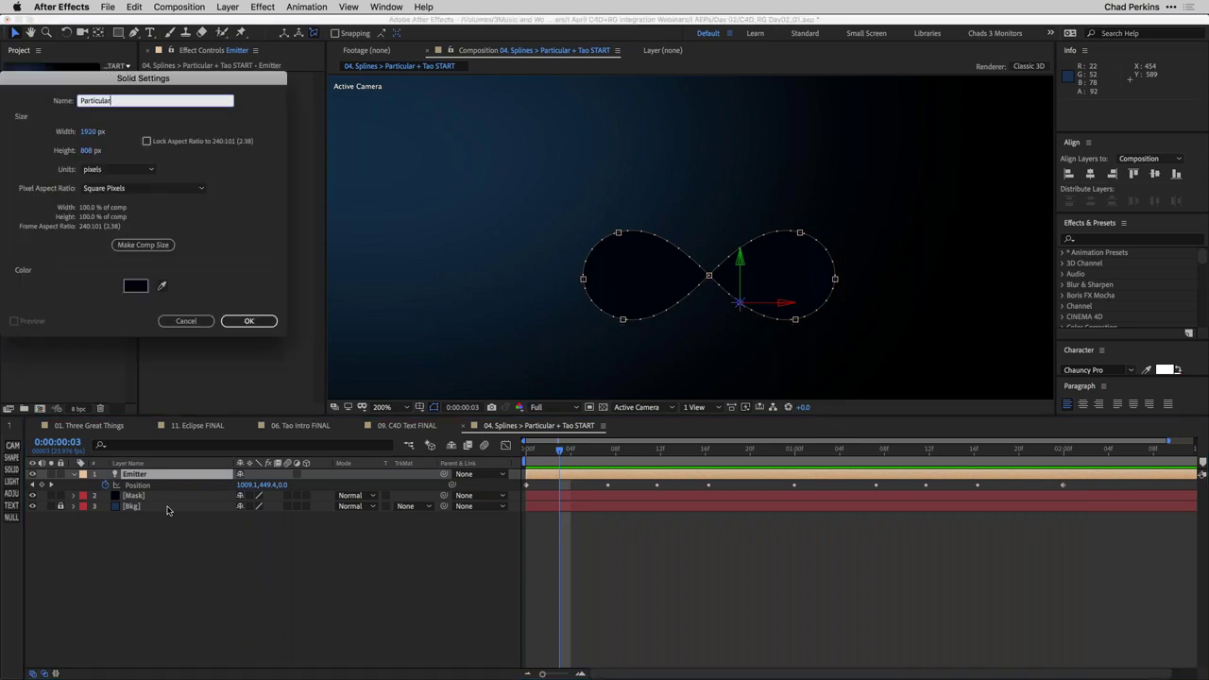
{"action": "key", "text": "Return"}
Apply Trapcode Particular to the Particular solid through the quick effect search
{"action": "key", "text": "ctrl+space"}
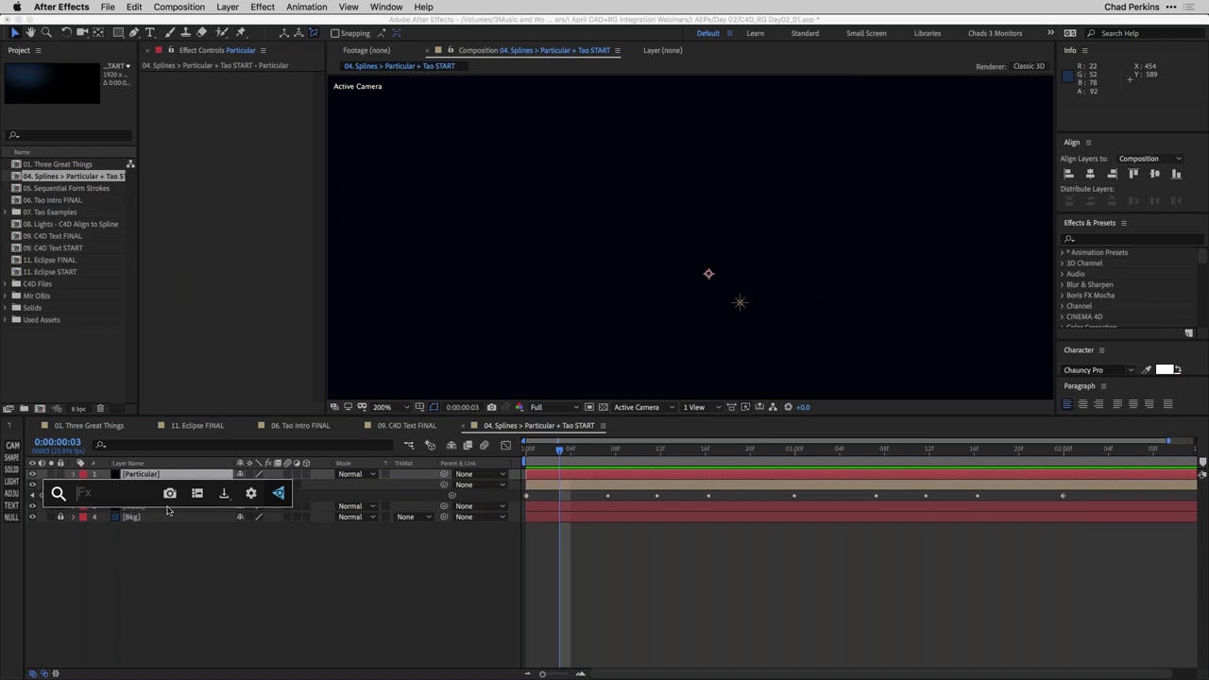
{"action": "type", "text": "part"}
{"action": "key", "text": "Return"}
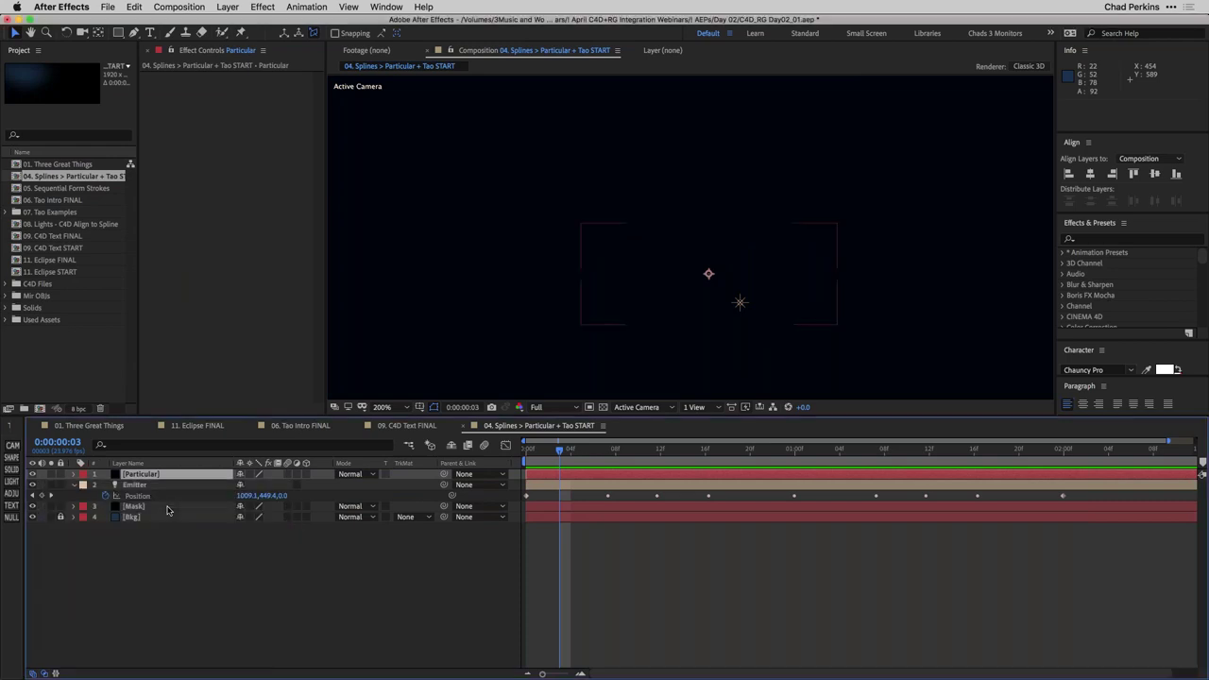
{"action": "left_click", "coordinate": [256, 363]}
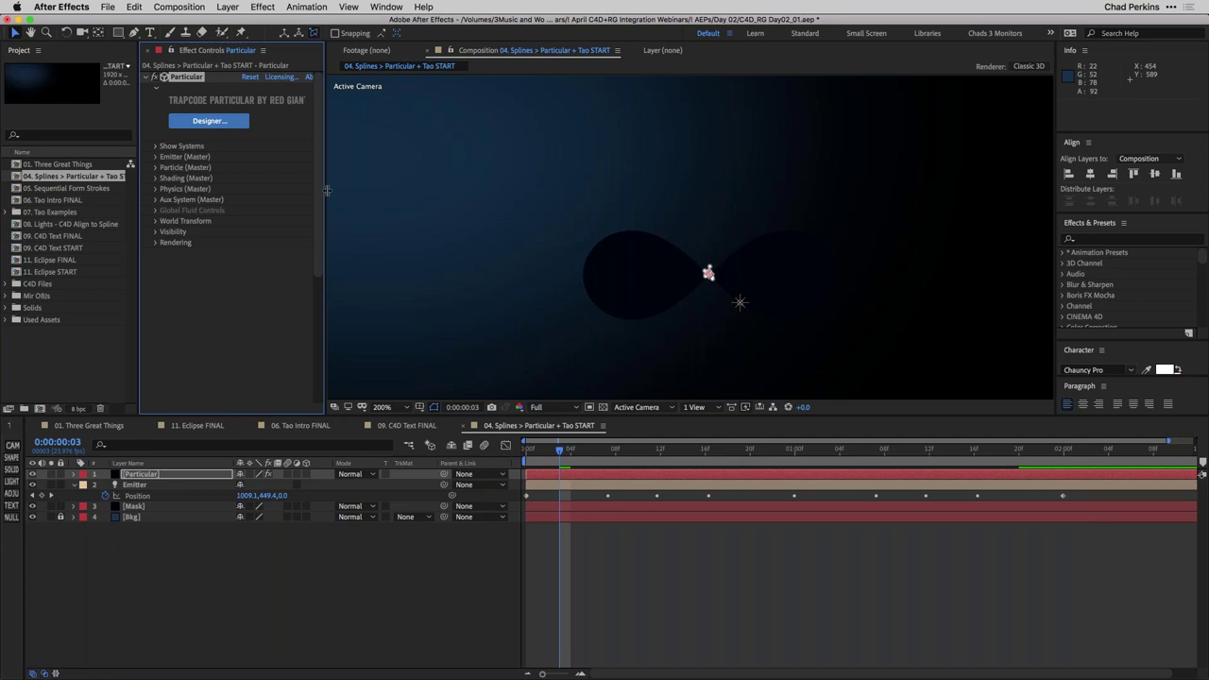
{"action": "left_click_drag", "start_coordinate": [327, 190], "coordinate": [393, 190]}
{"action": "left_click_drag", "start_coordinate": [579, 448], "coordinate": [583, 448]}
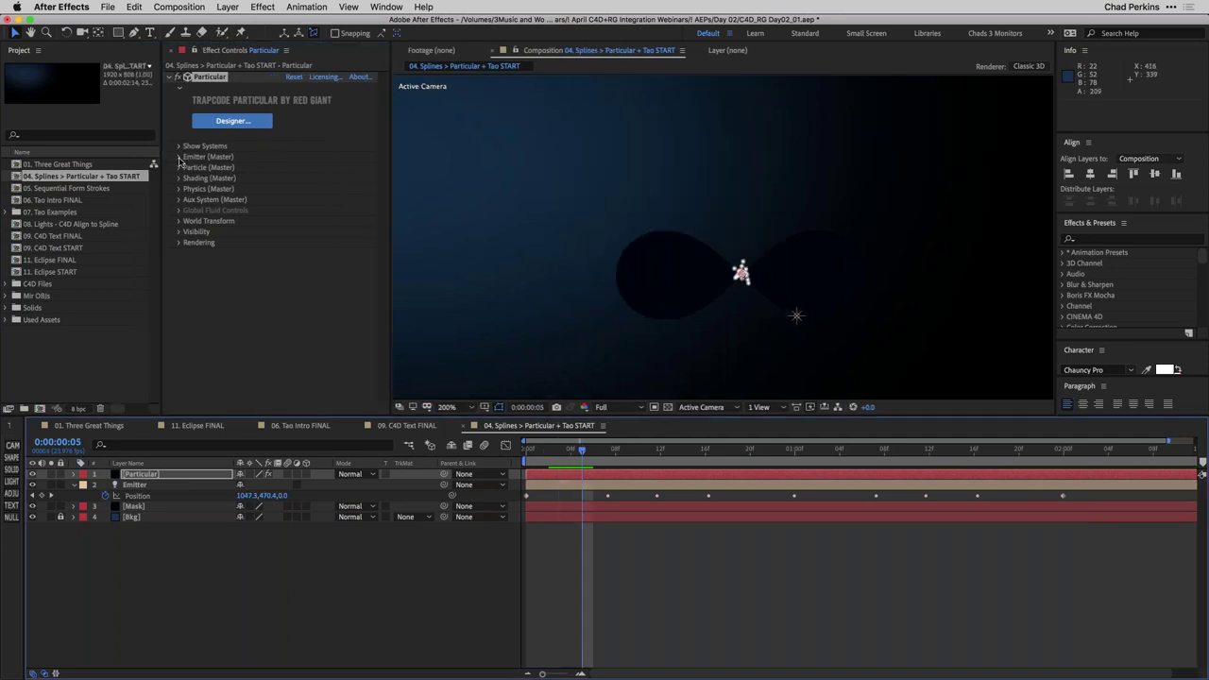
Set Particular's Emitter Type to Light(s), Emitter Size XYZ to 1 and Velocity to 50
{"action": "left_click", "coordinate": [179, 159]}
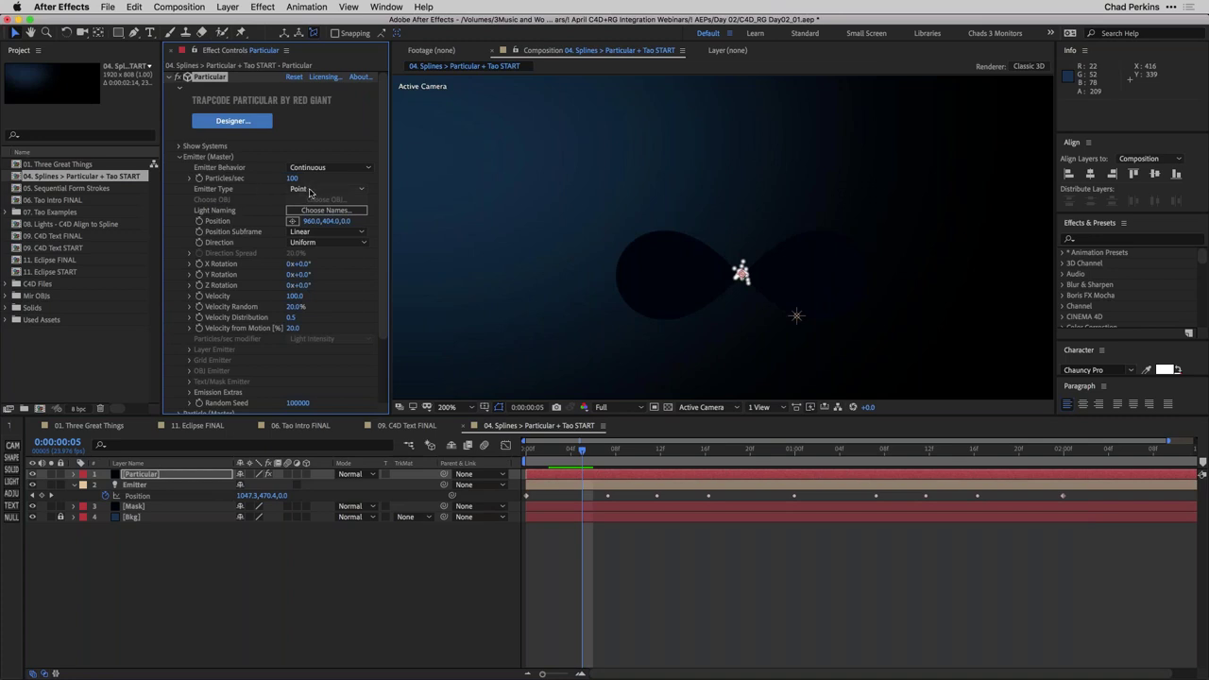
{"action": "left_click", "coordinate": [310, 190]}
{"action": "left_click", "coordinate": [317, 251]}
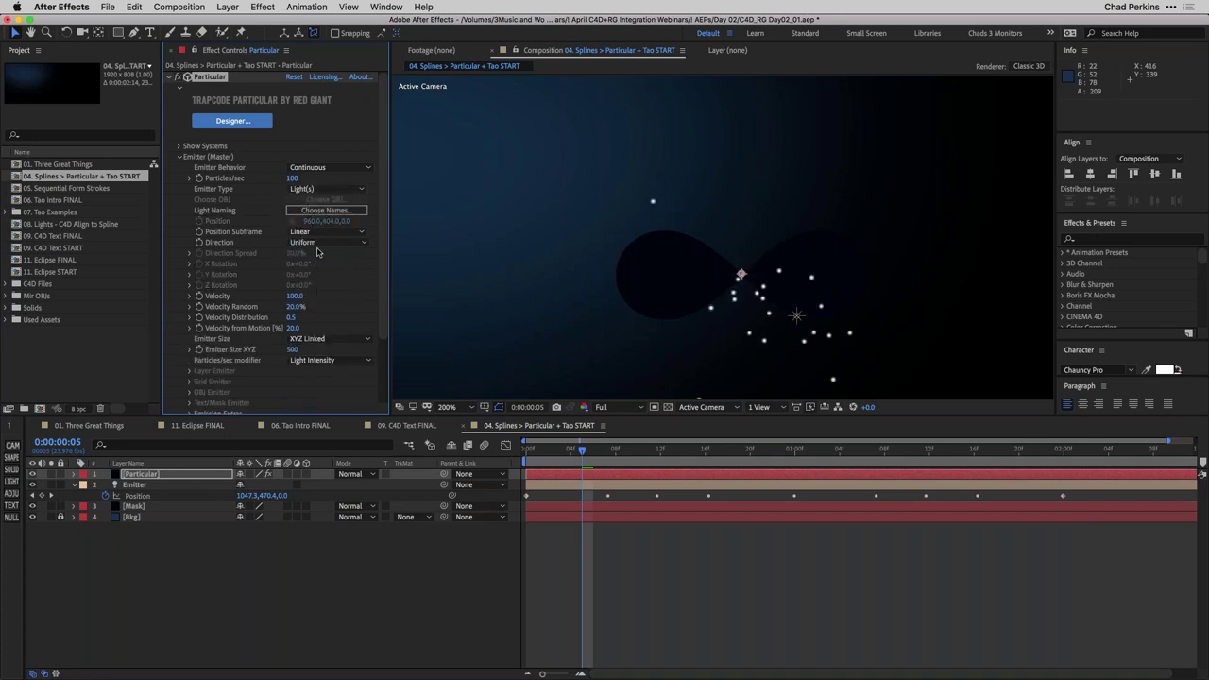
{"action": "left_click", "coordinate": [293, 350]}
{"action": "key", "text": "Return"}
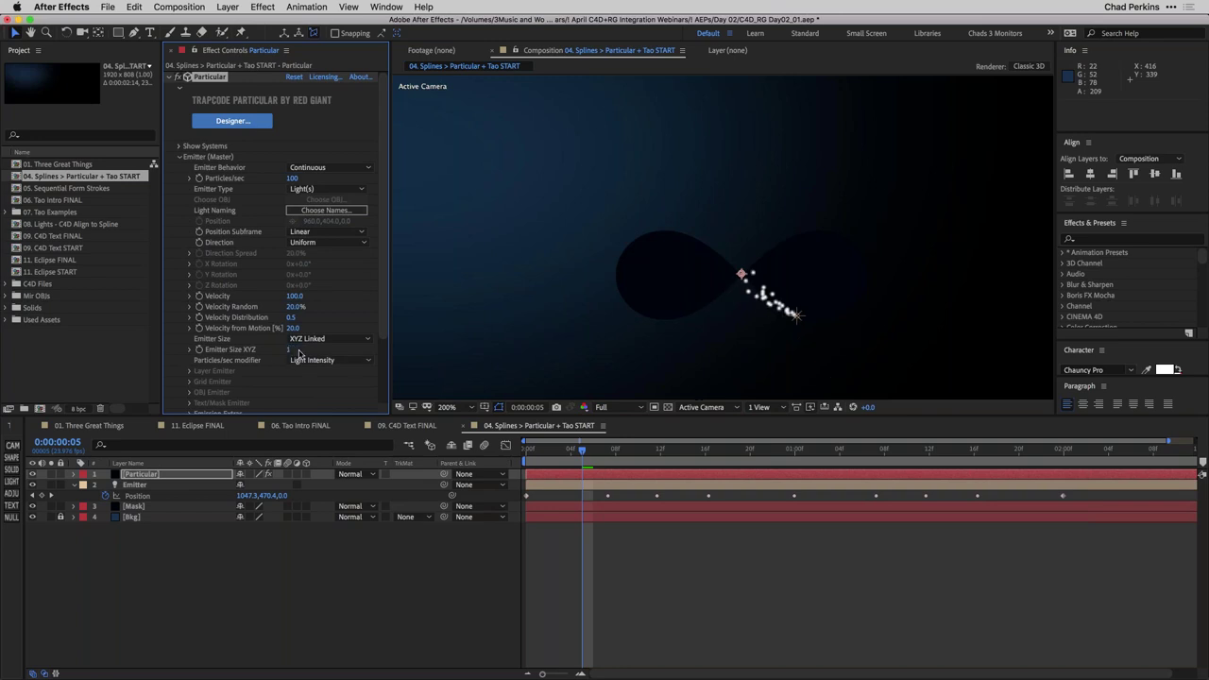
{"action": "left_click", "coordinate": [295, 296]}
{"action": "key", "text": "Return"}
Preview the particles streaming along the Emitter light's path, keeping Lights as emitter type
{"action": "key", "text": "space"}
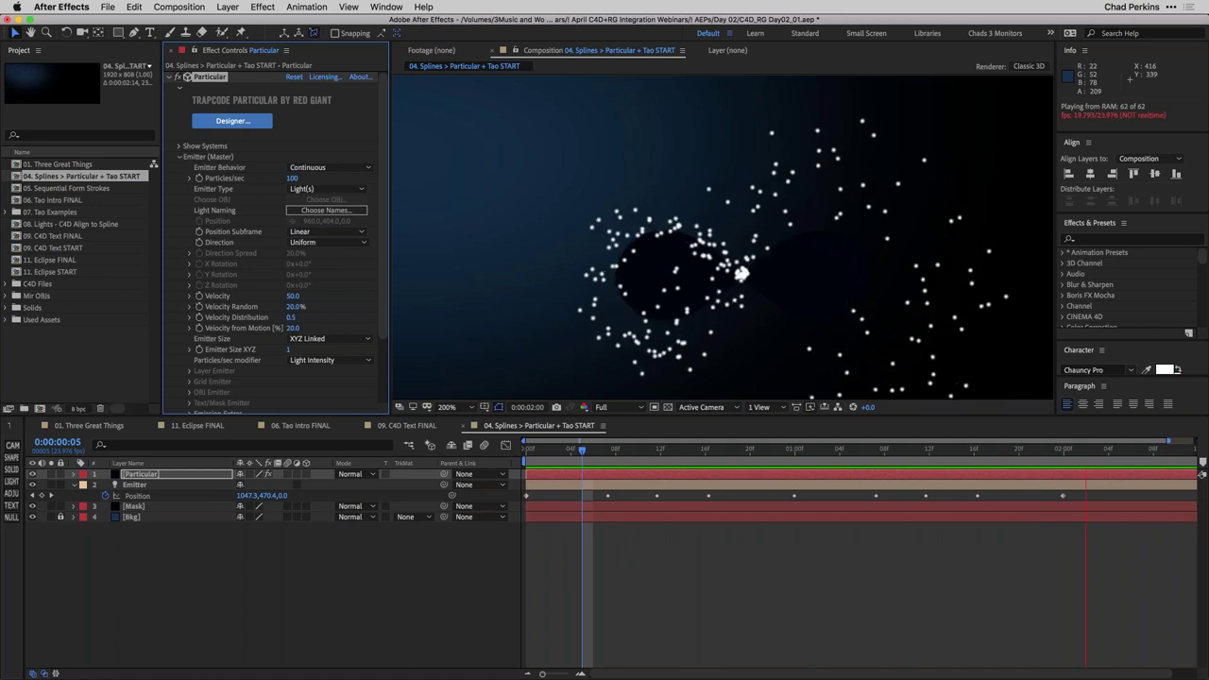
{"action": "key", "text": "space"}
{"action": "key", "text": "Page_Down"}
{"action": "left_click_drag", "start_coordinate": [570, 444], "coordinate": [793, 447]}
{"action": "key", "text": "Page_Down"}
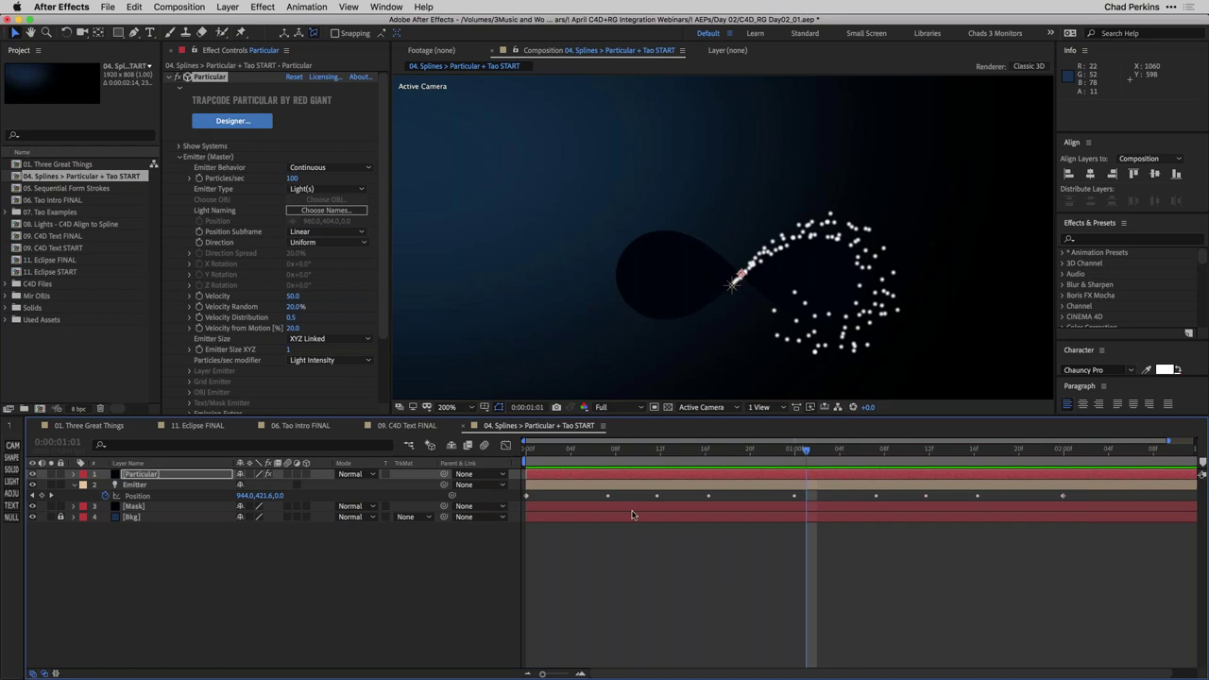
{"action": "left_click", "coordinate": [326, 193]}
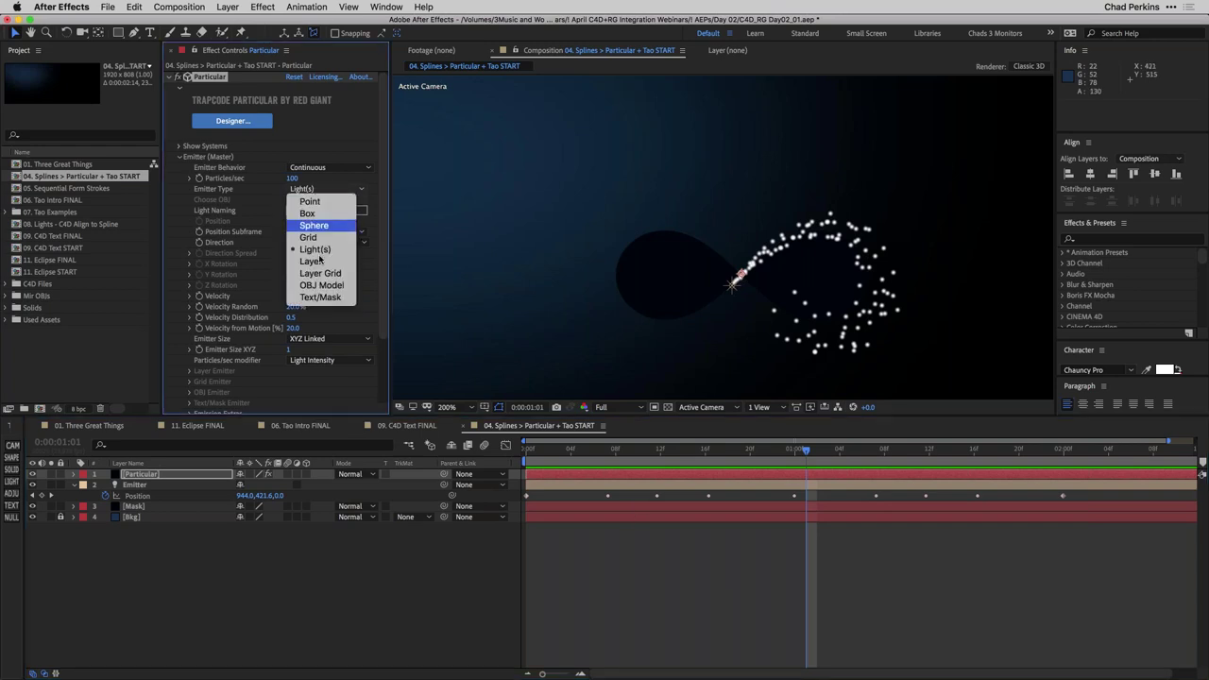
{"action": "left_click", "coordinate": [368, 293]}
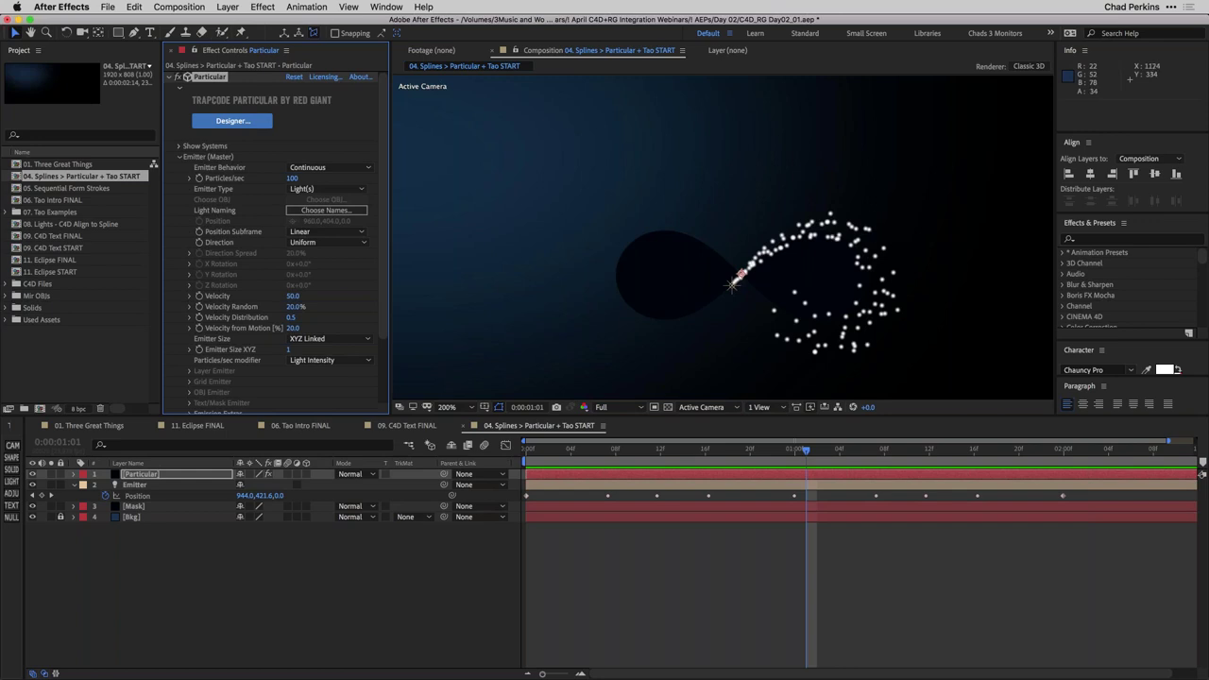
{"action": "left_click_drag", "start_coordinate": [564, 450], "coordinate": [861, 445]}
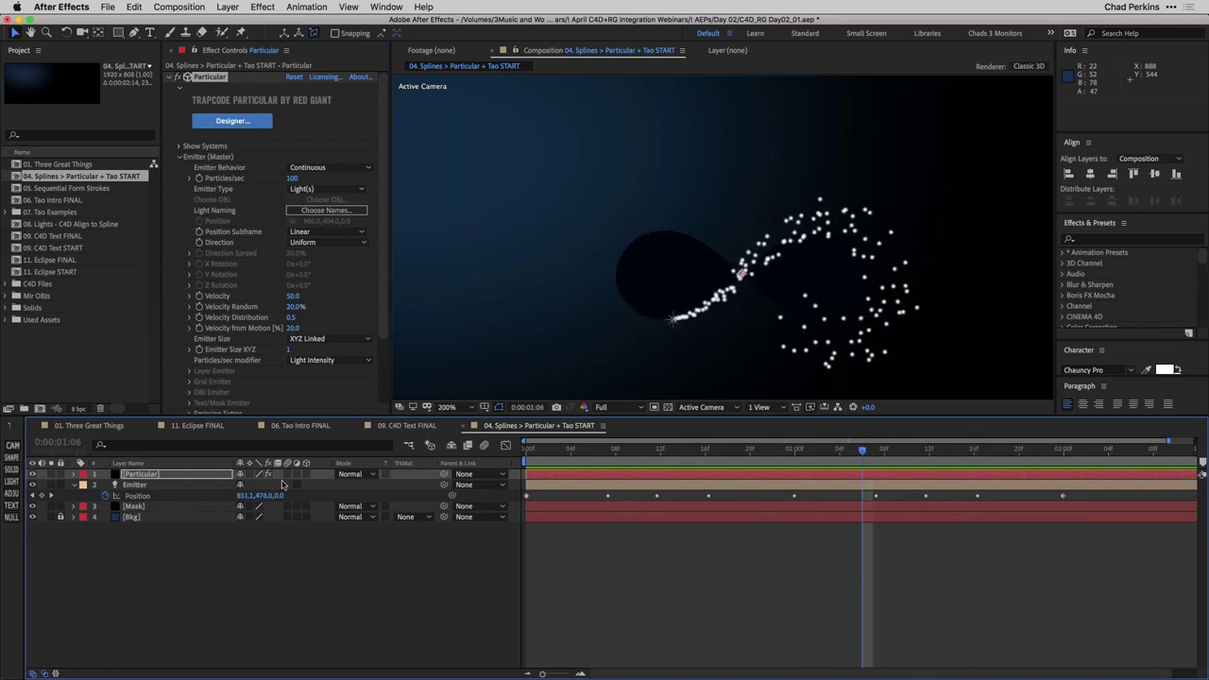
{"action": "left_click", "coordinate": [163, 485]}
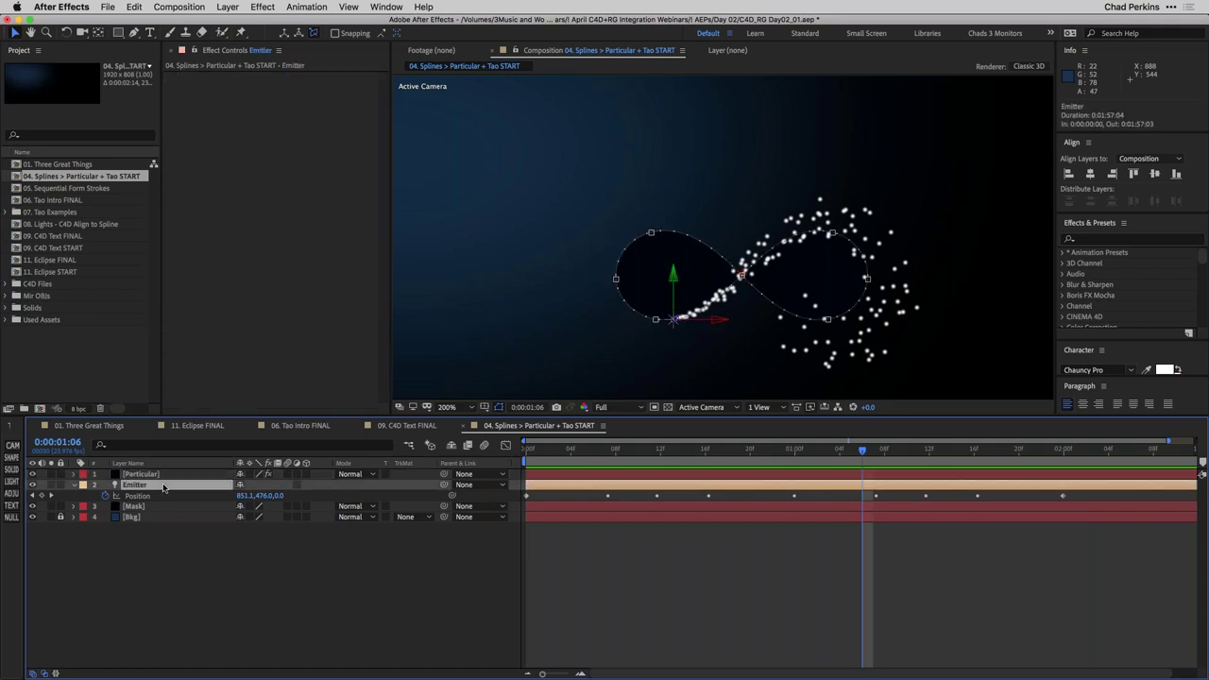
{"action": "left_click", "coordinate": [171, 475]}
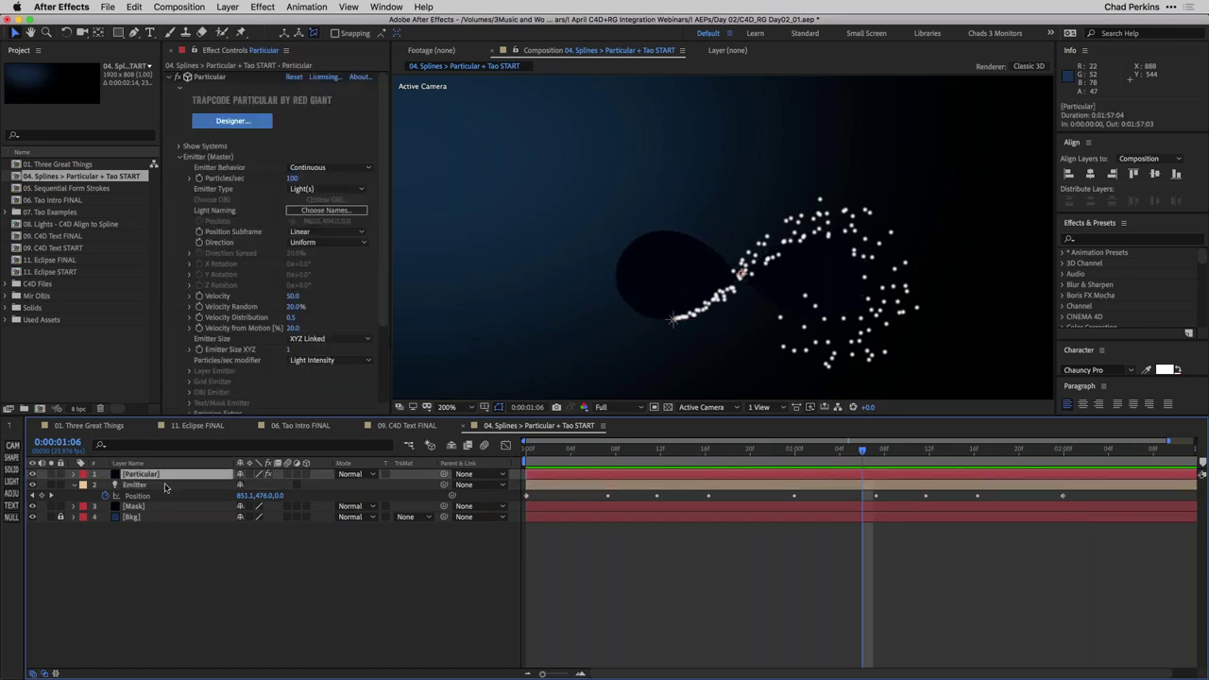
{"action": "left_click", "coordinate": [164, 486]}
{"action": "left_click", "coordinate": [170, 475]}
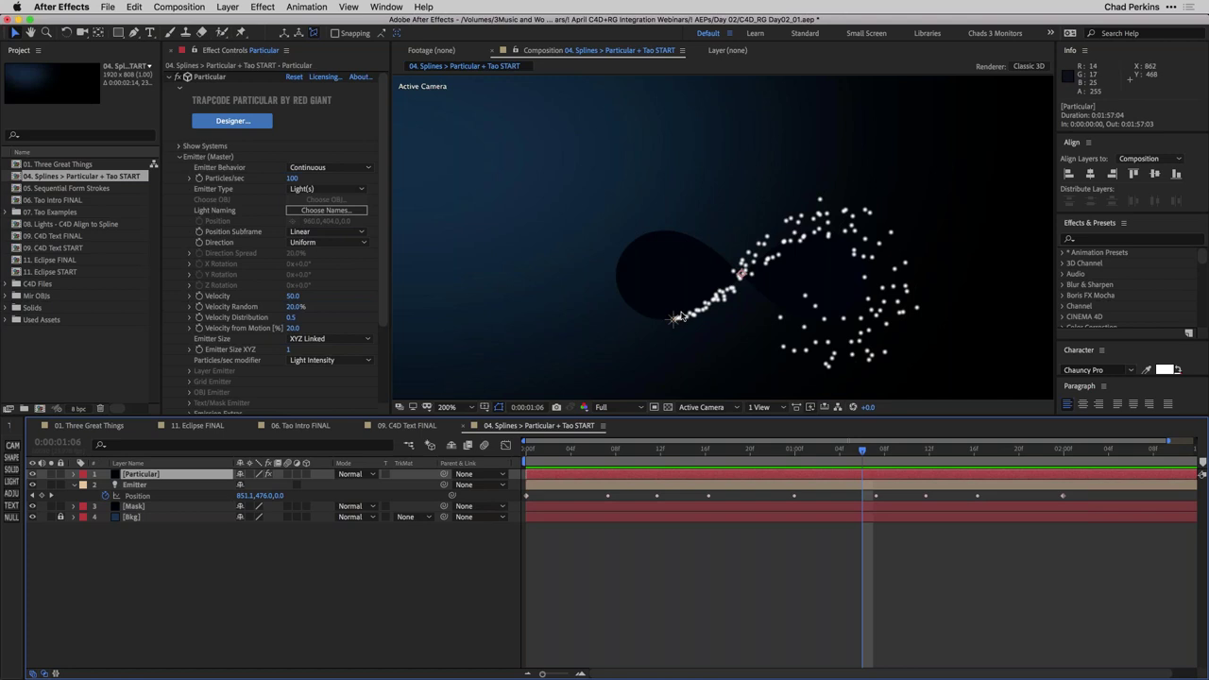
Hide the Emitter light and apply Trapcode Tao to the Mask layer via a 'tao' search
{"action": "left_click", "coordinate": [33, 484]}
{"action": "left_click", "coordinate": [130, 507]}
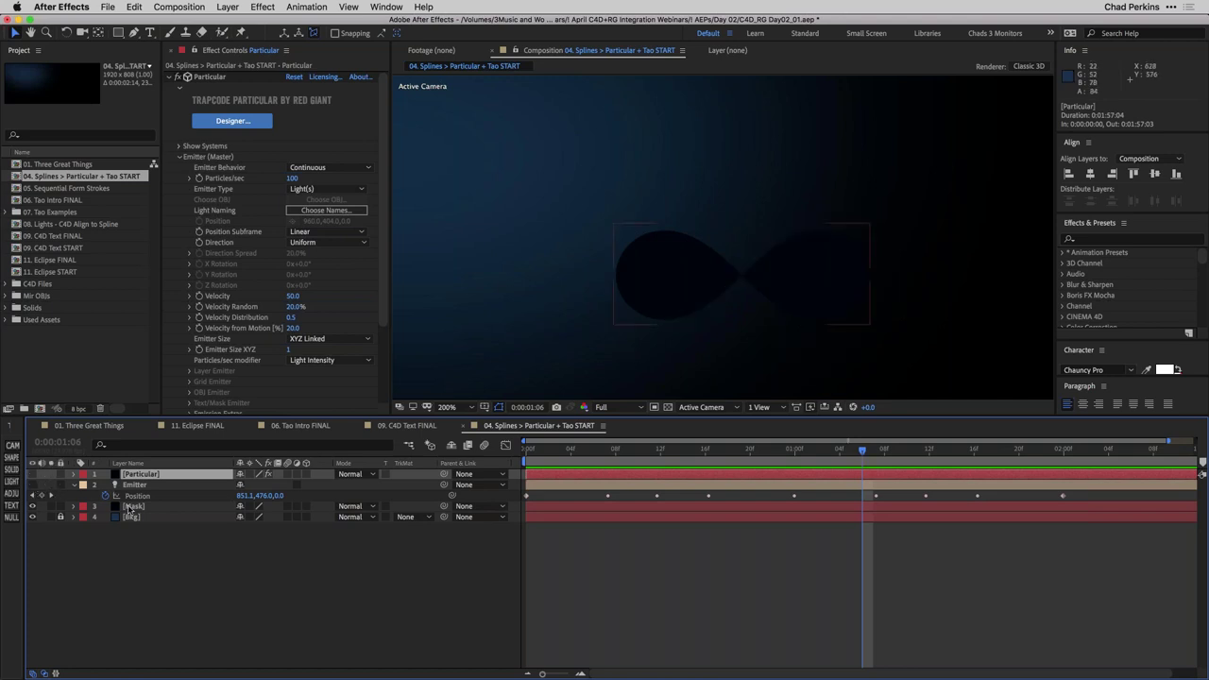
{"action": "left_click", "coordinate": [130, 507]}
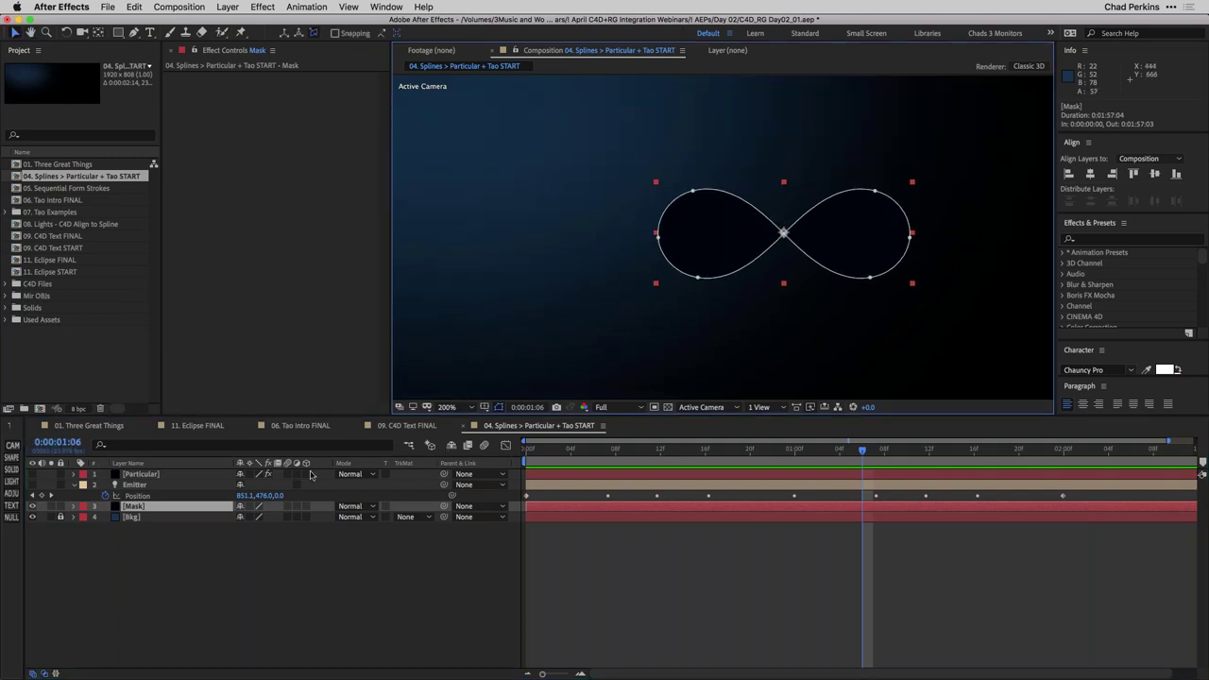
{"action": "key", "text": "ctrl+space"}
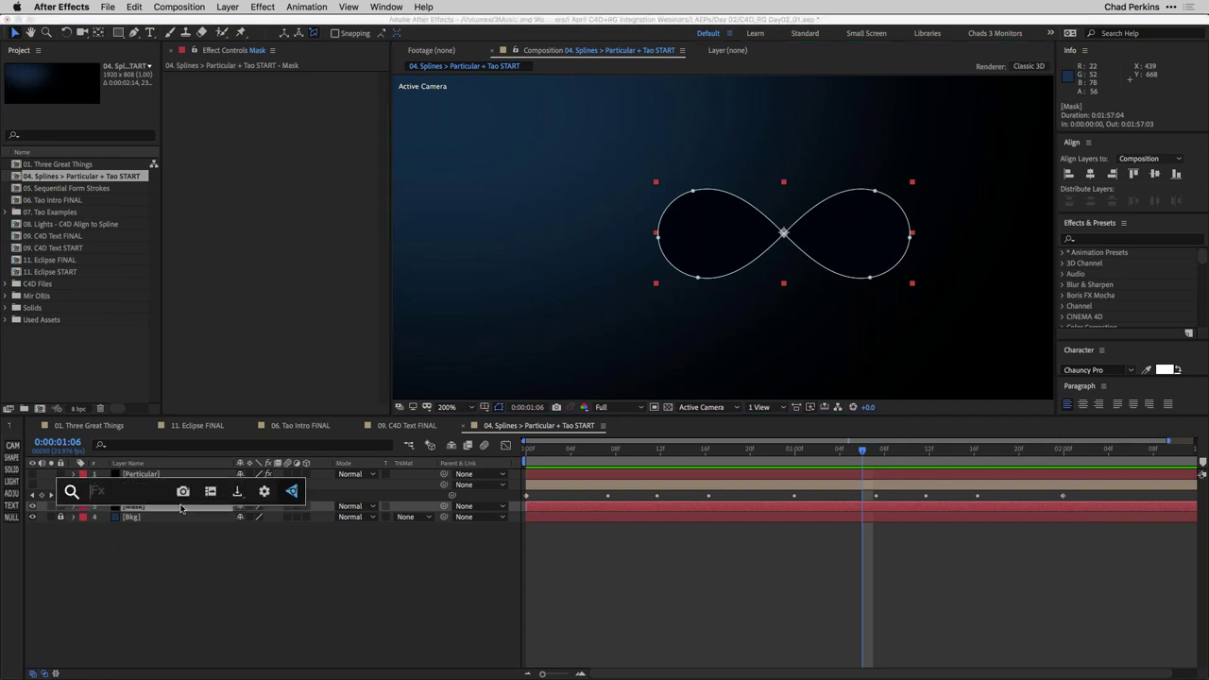
{"action": "type", "text": "tao"}
{"action": "key", "text": "Return"}
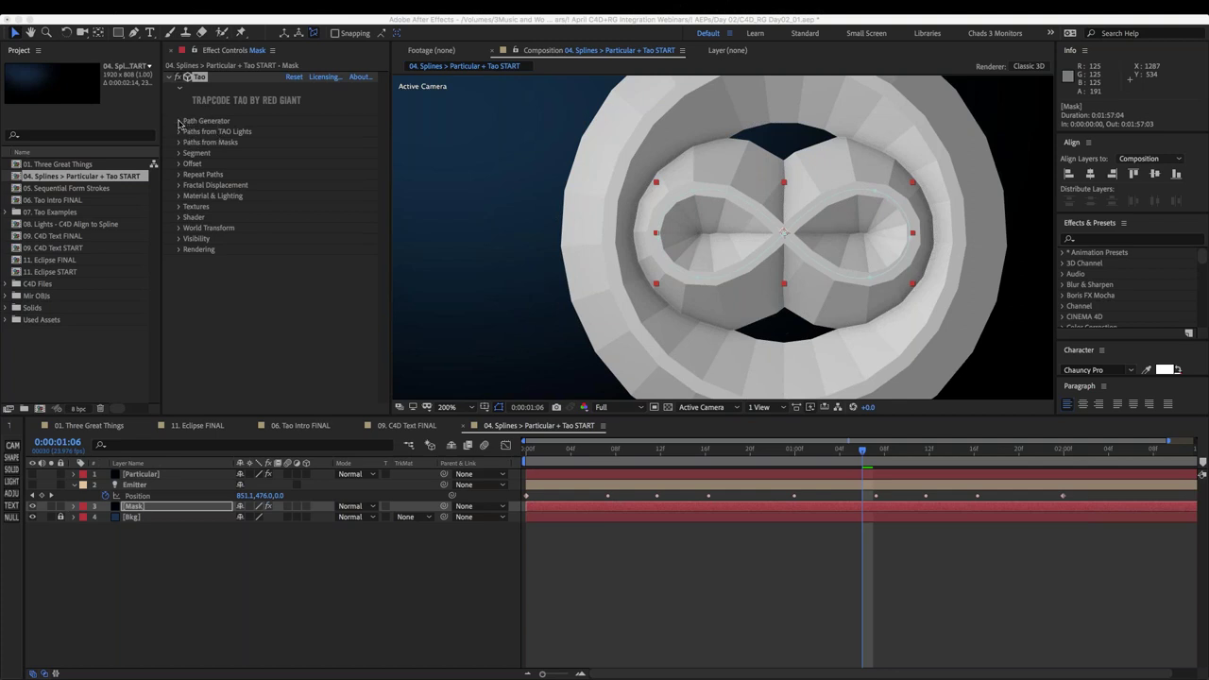
Try Tao's Path Generator shapes Line and Fractal, then return to Circle
{"action": "left_click", "coordinate": [227, 137]}
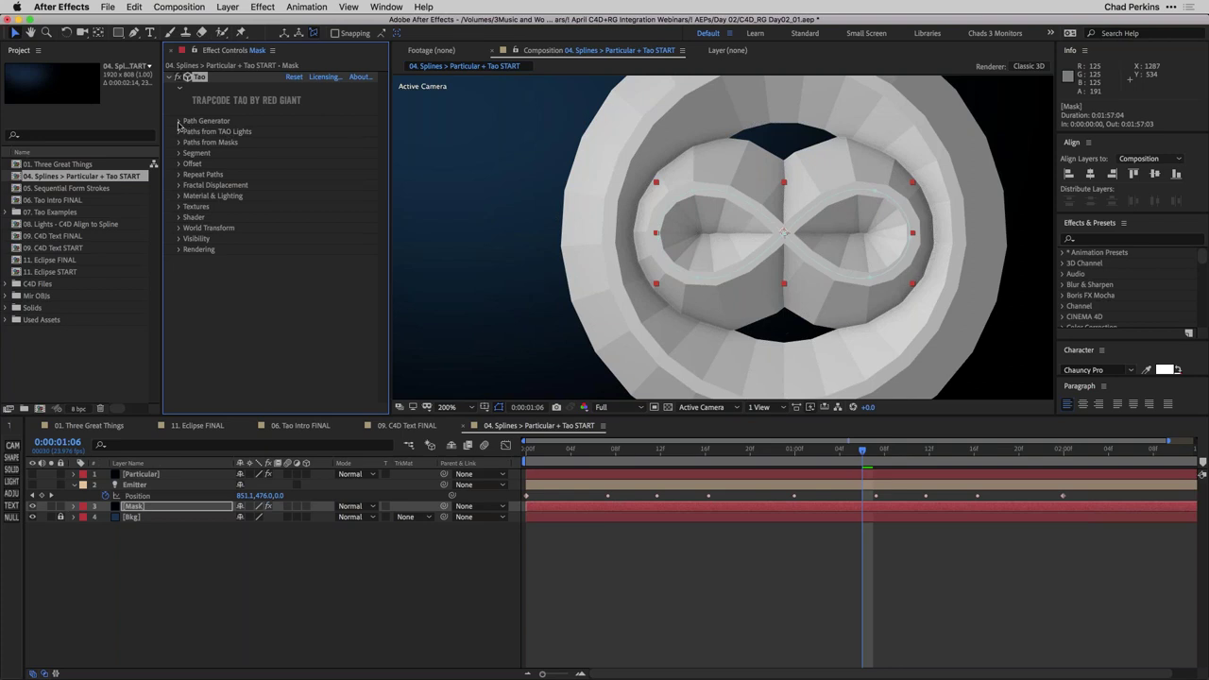
{"action": "left_click", "coordinate": [179, 121]}
{"action": "left_click", "coordinate": [322, 142]}
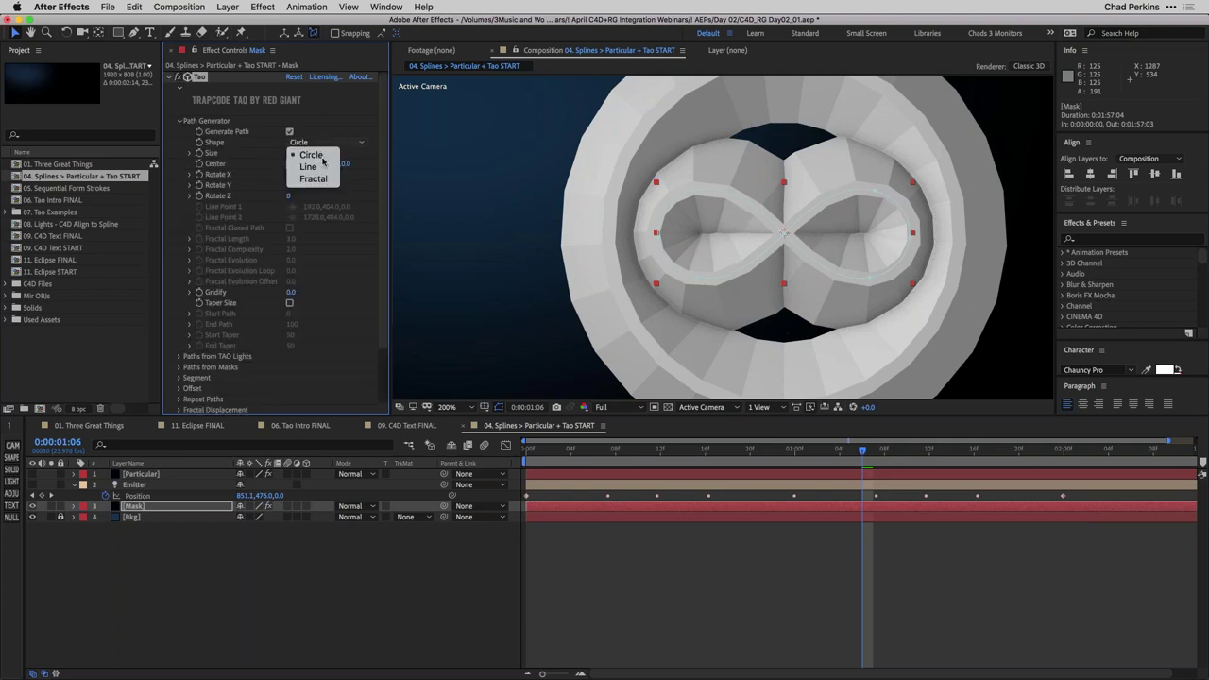
{"action": "left_click", "coordinate": [310, 167]}
{"action": "left_click", "coordinate": [321, 141]}
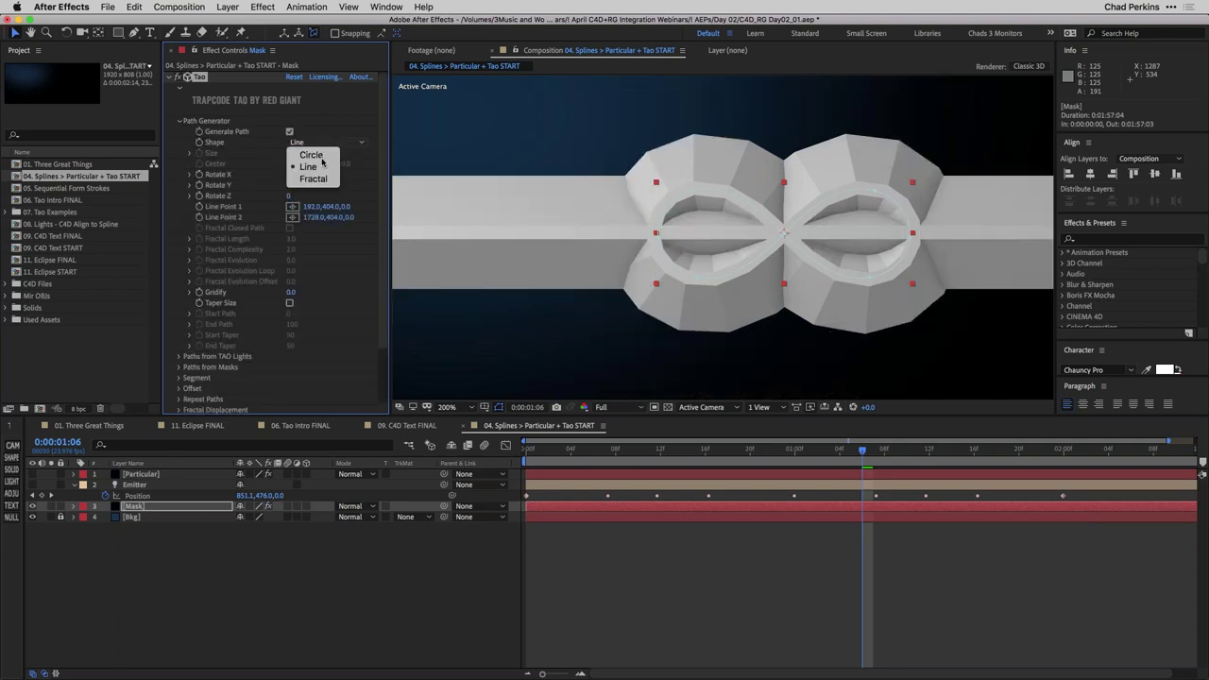
{"action": "left_click", "coordinate": [321, 179]}
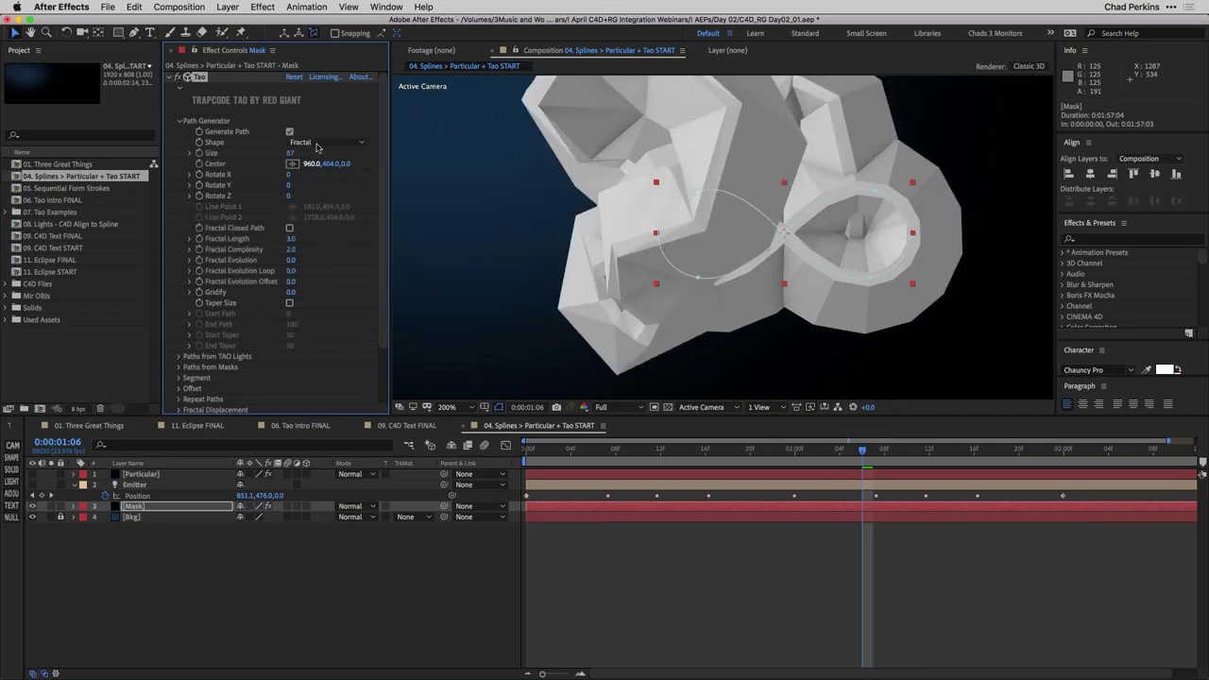
{"action": "left_click", "coordinate": [318, 147]}
{"action": "left_click", "coordinate": [312, 155]}
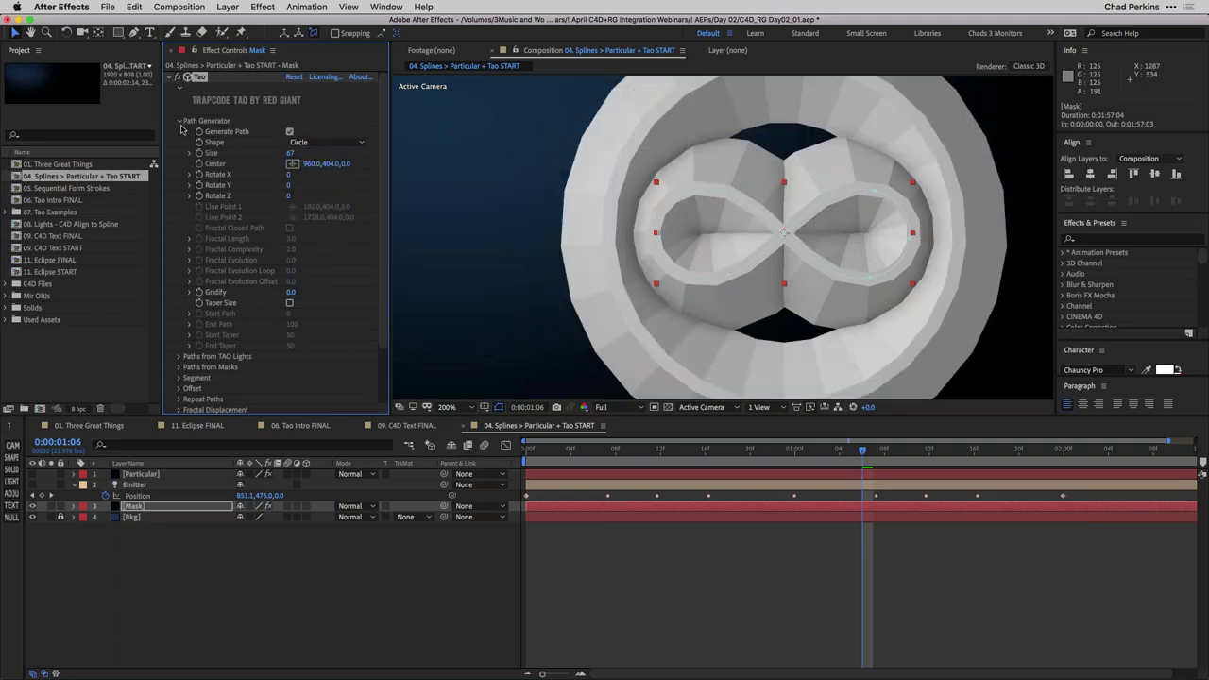
{"action": "left_click", "coordinate": [178, 122]}
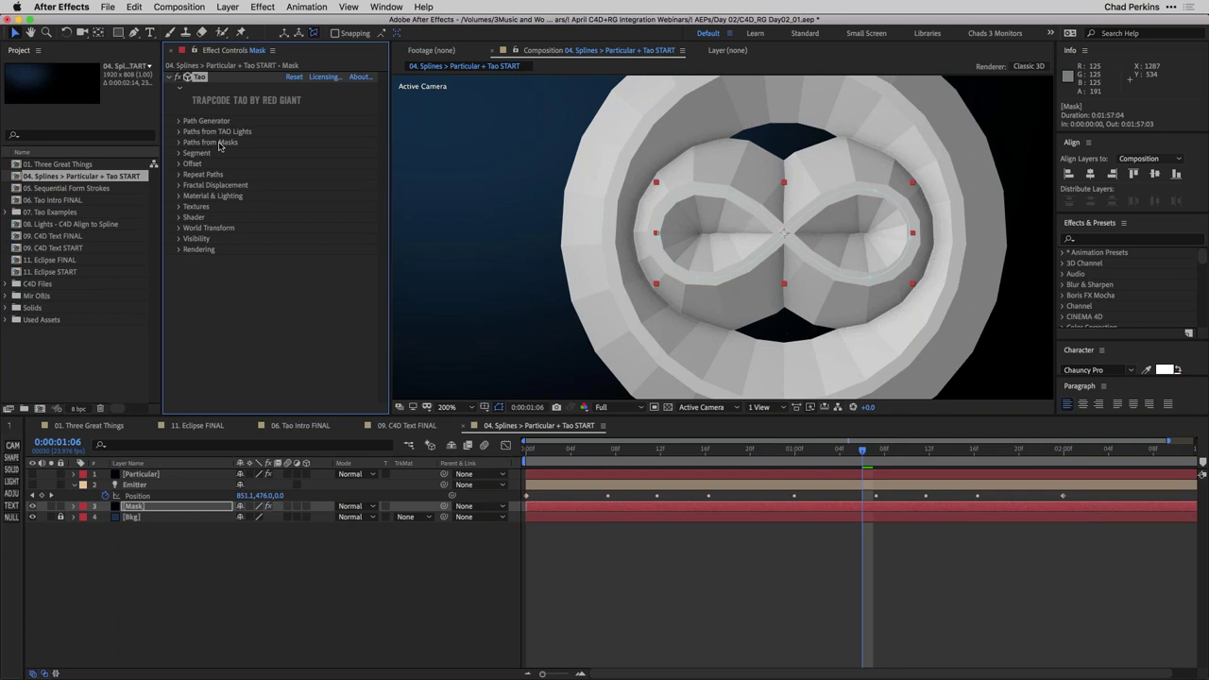
Uncheck Generate Path in Tao's Path Generator and select the Mask layer
{"action": "left_click", "coordinate": [177, 121]}
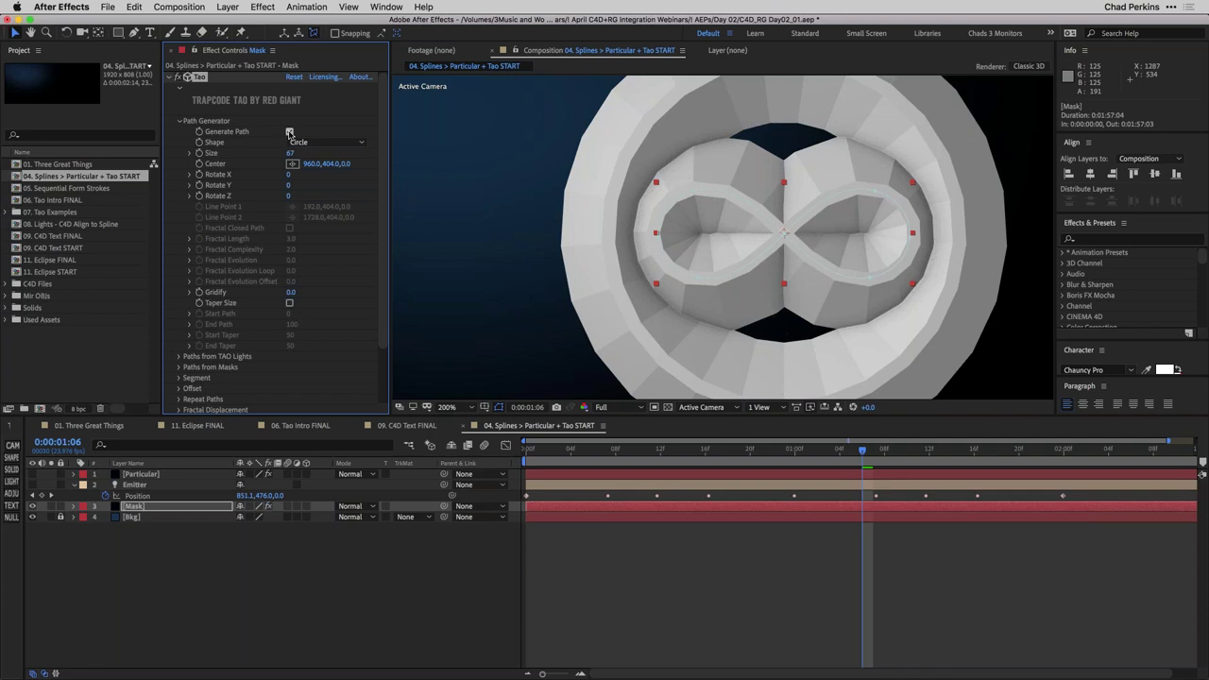
{"action": "left_click", "coordinate": [289, 132]}
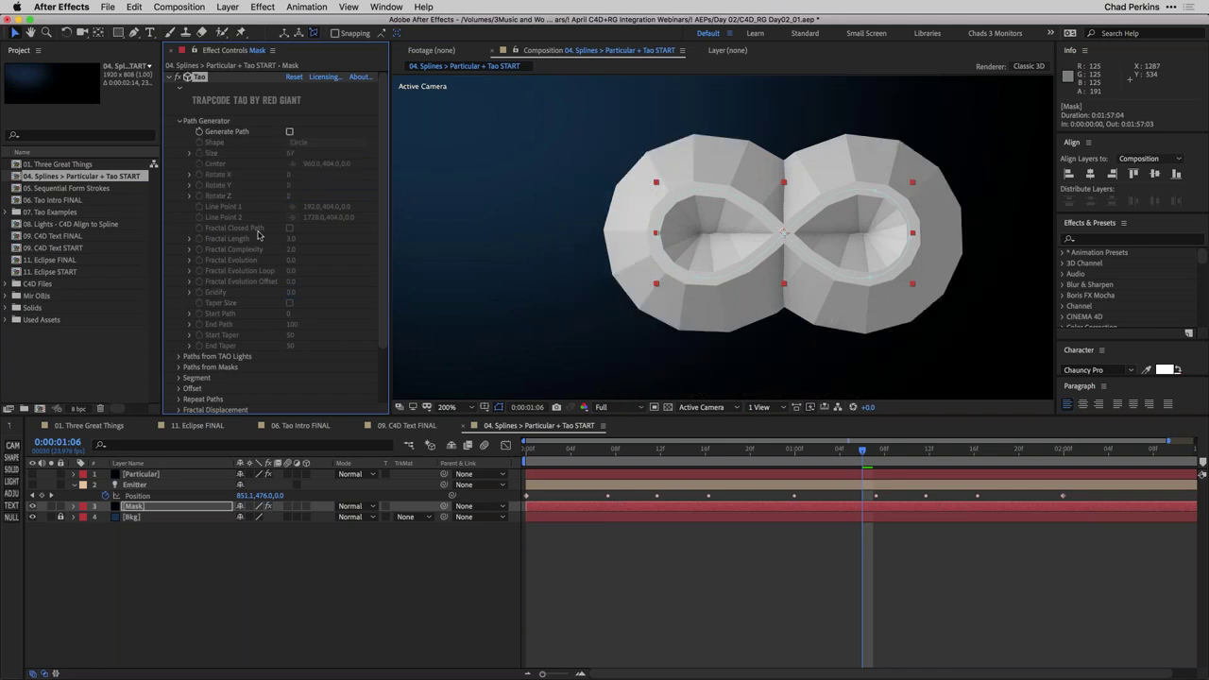
{"action": "left_click", "coordinate": [151, 510]}
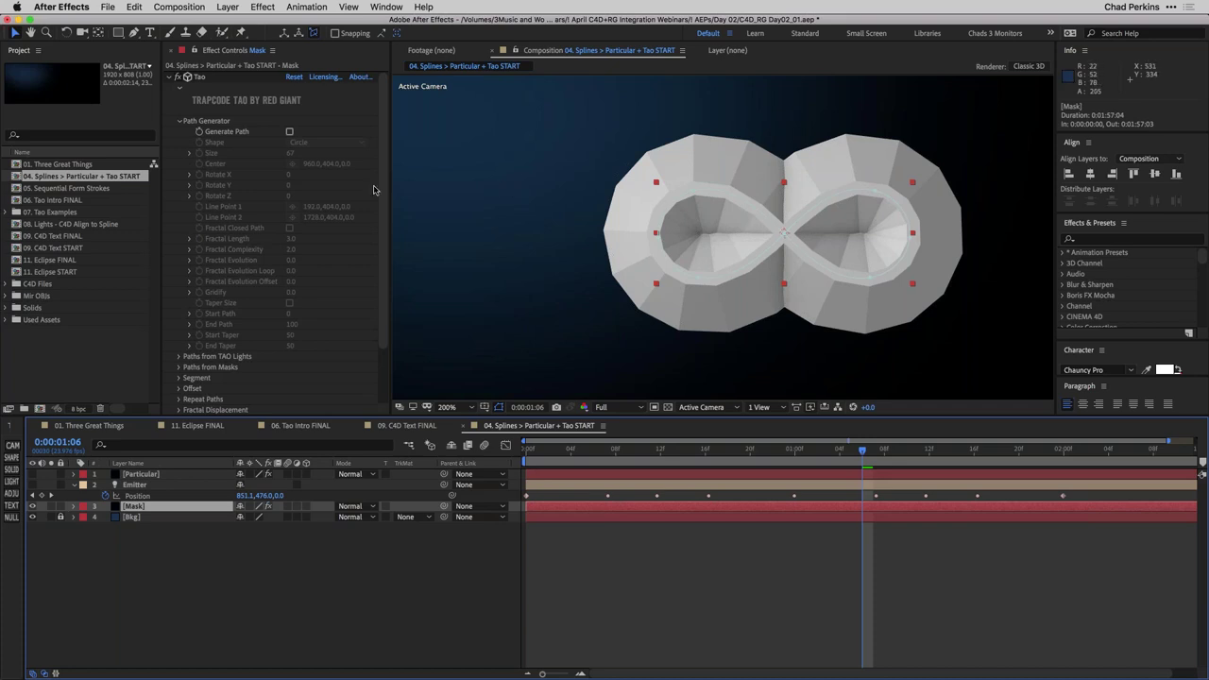
Expand Tao's Segment settings and shrink the geometry Size to 53
{"action": "left_click", "coordinate": [180, 123]}
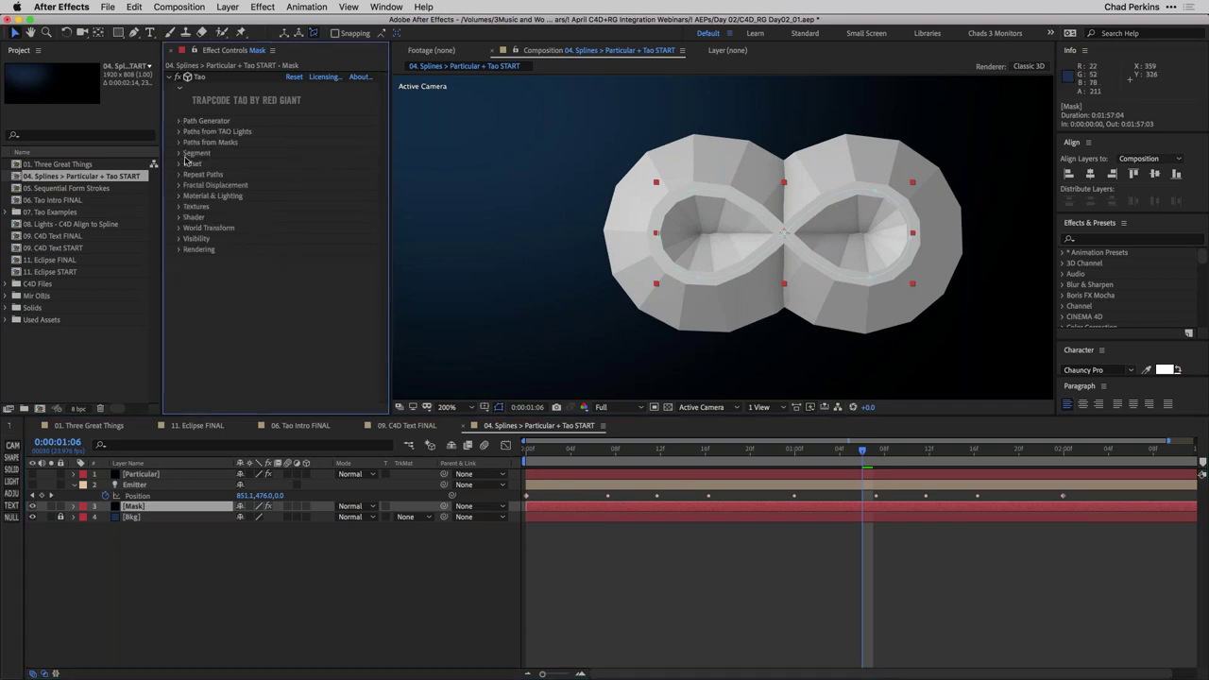
{"action": "left_click", "coordinate": [178, 153]}
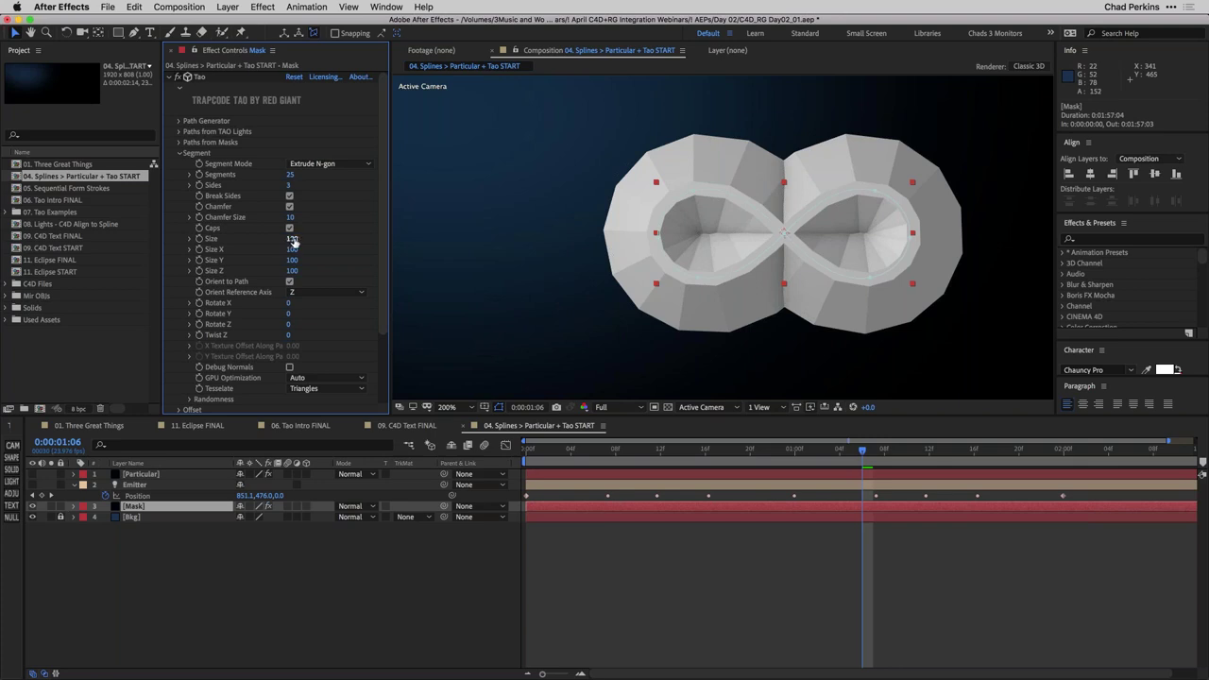
{"action": "left_click_drag", "start_coordinate": [292, 238], "coordinate": [269, 243]}
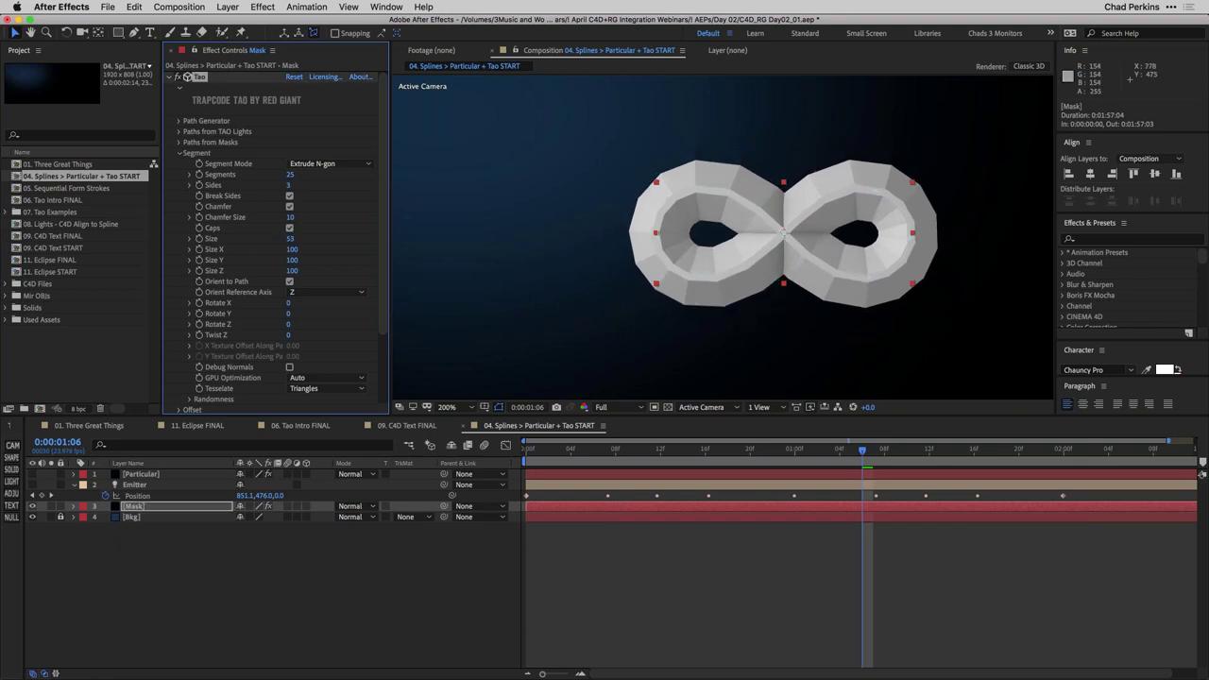
{"action": "left_click_drag", "start_coordinate": [665, 260], "coordinate": [591, 260]}
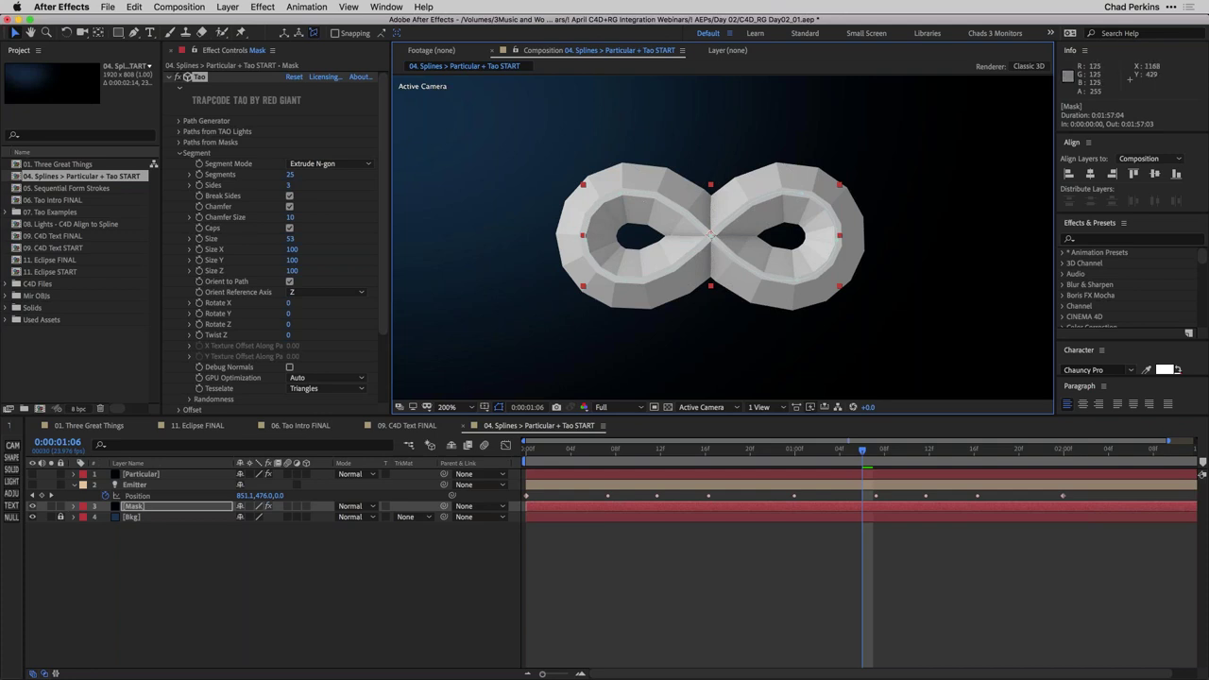
Set Segment Mode to Repeat N-gon with 9 segments and 8 sides, then Repeat Sphere, Size 211
{"action": "left_click", "coordinate": [326, 164]}
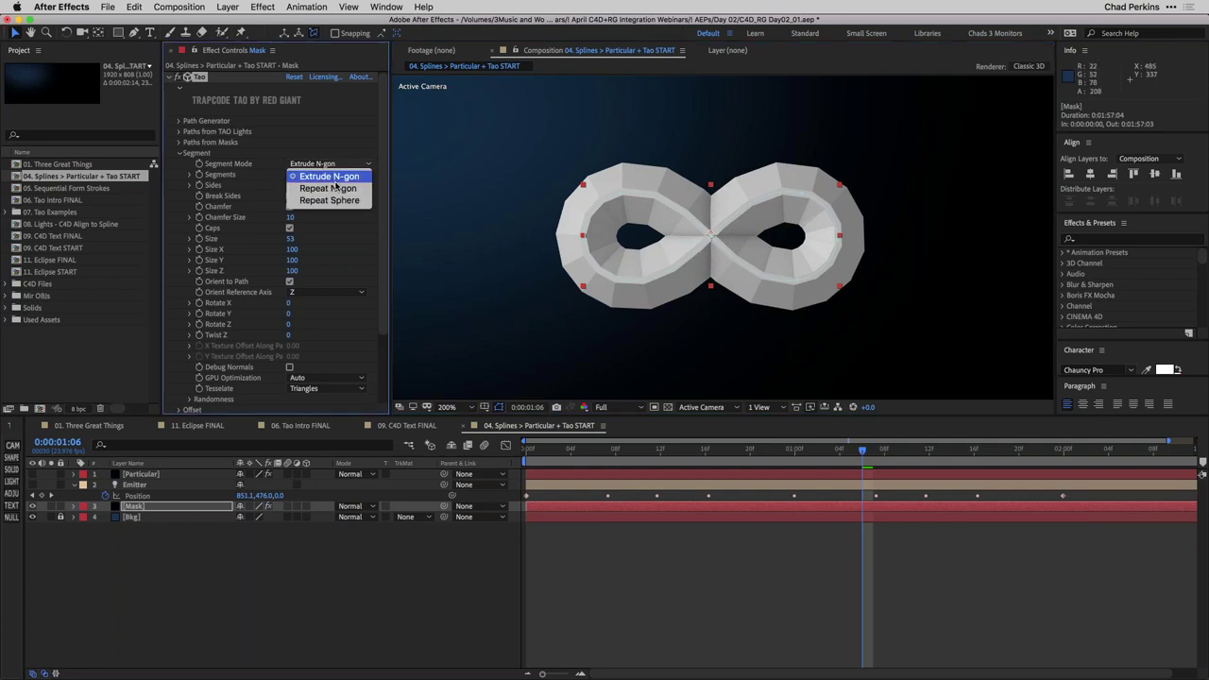
{"action": "left_click", "coordinate": [331, 189]}
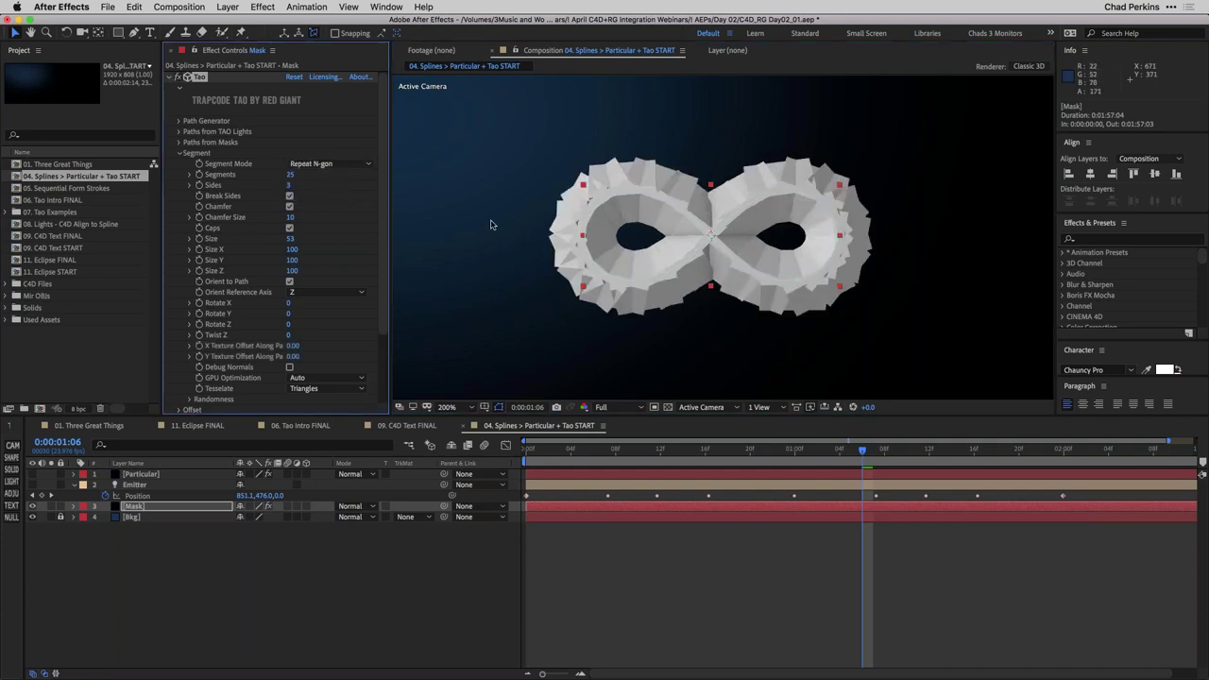
{"action": "left_click_drag", "start_coordinate": [292, 176], "coordinate": [281, 176]}
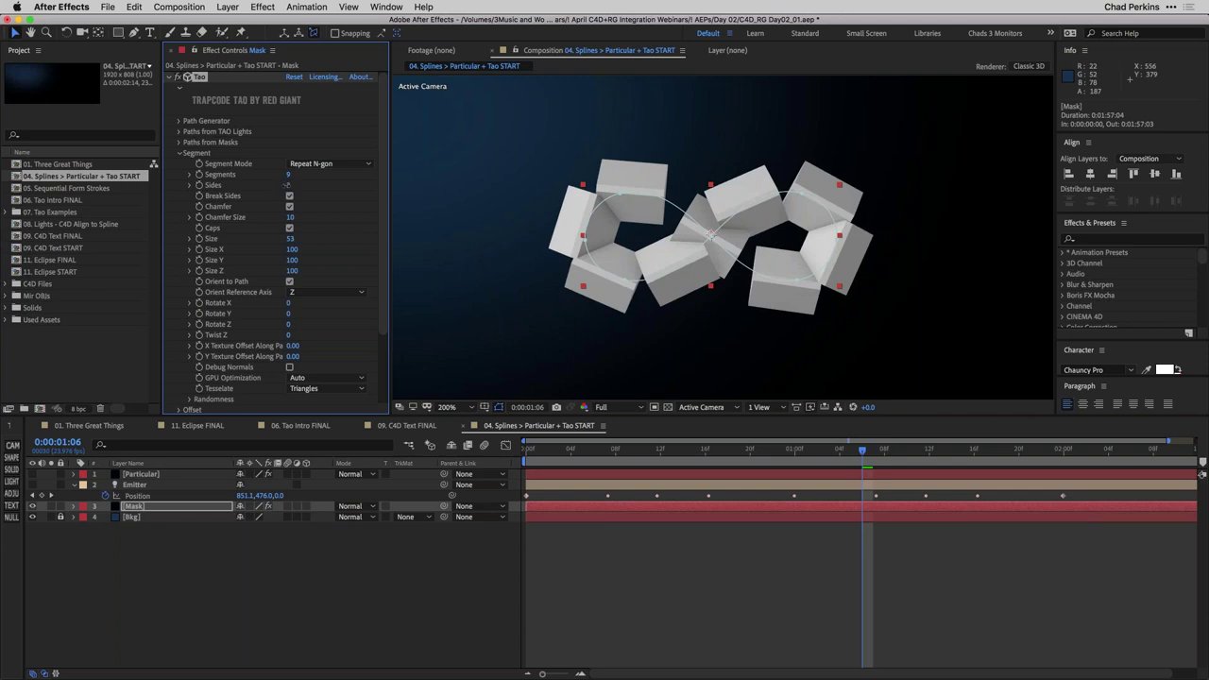
{"action": "mouse_move", "coordinate": [312, 184]}
{"action": "left_mouse_down"}
{"action": "mouse_move", "coordinate": [327, 182]}
{"action": "mouse_move", "coordinate": [312, 188]}
{"action": "left_mouse_up"}
{"action": "left_click", "coordinate": [321, 164]}
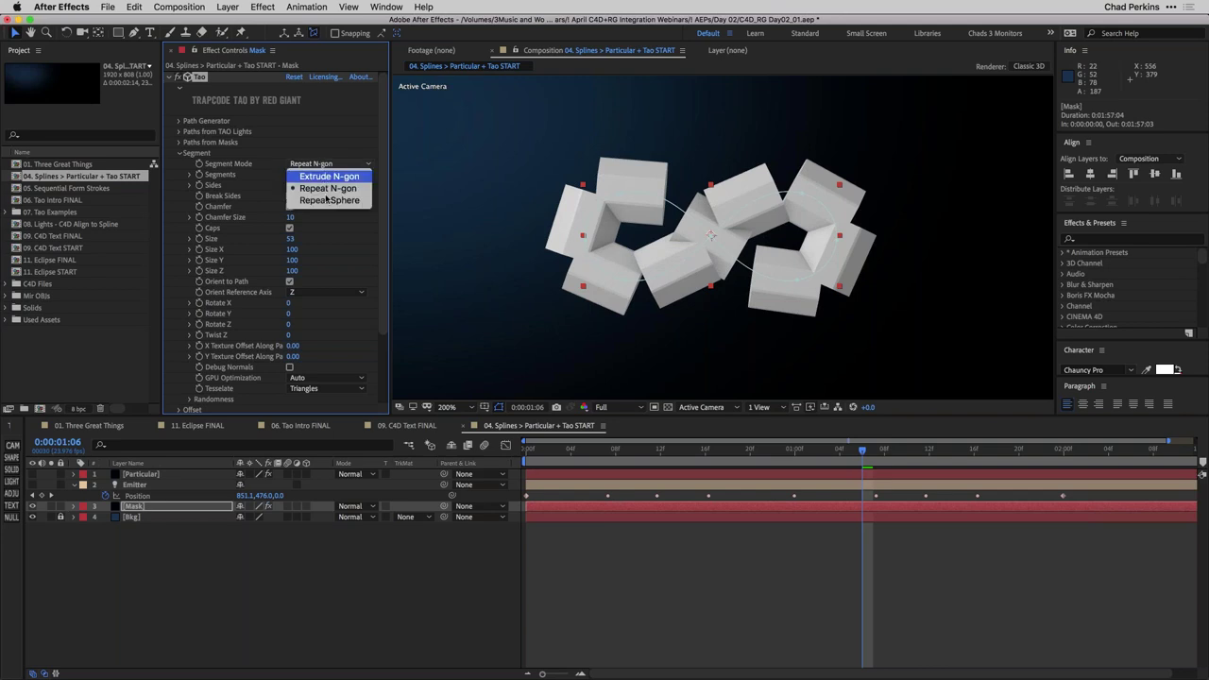
{"action": "left_click", "coordinate": [326, 200]}
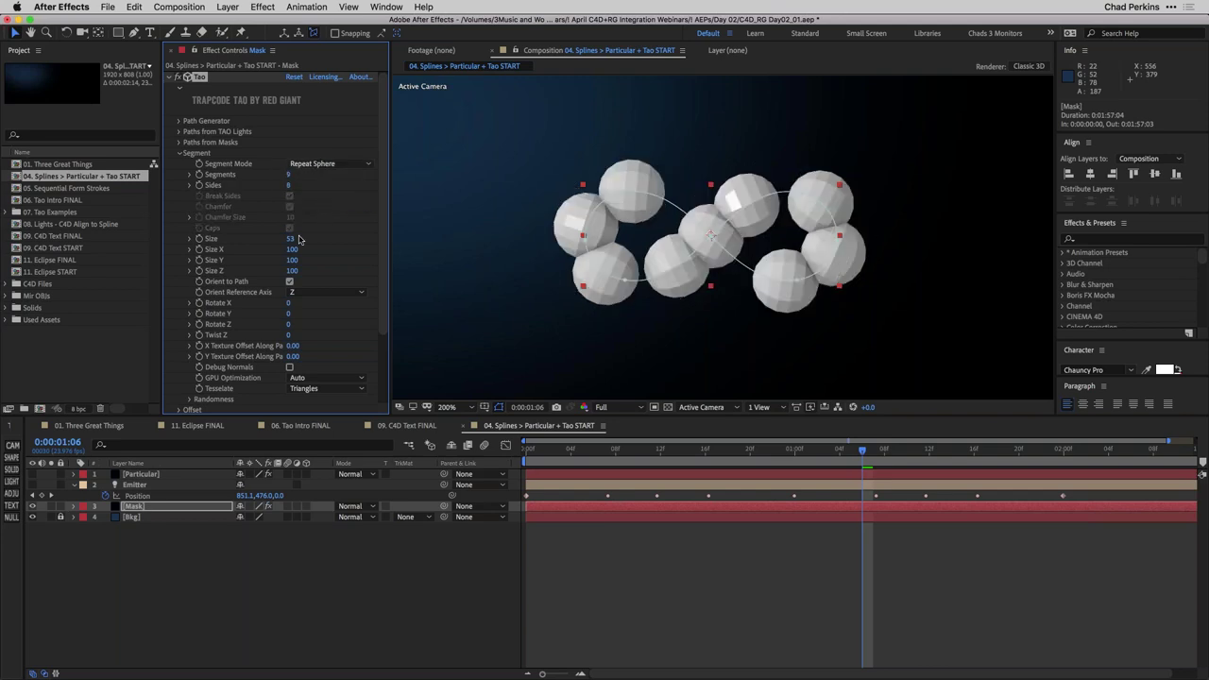
{"action": "left_click_drag", "start_coordinate": [282, 239], "coordinate": [409, 254]}
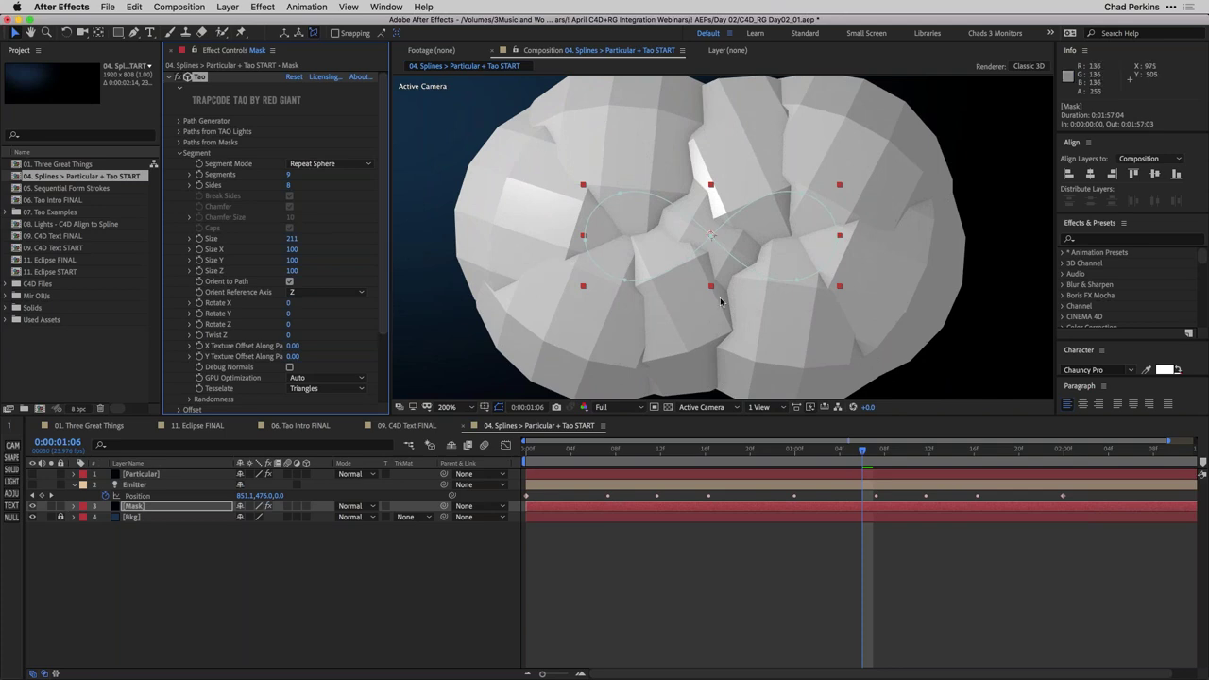
Try 4x supersampling in Tao's Rendering settings, then undo it to leave supersampling off
{"action": "scroll", "coordinate": [373, 222], "scroll_direction": "down", "scroll_amount": 3}
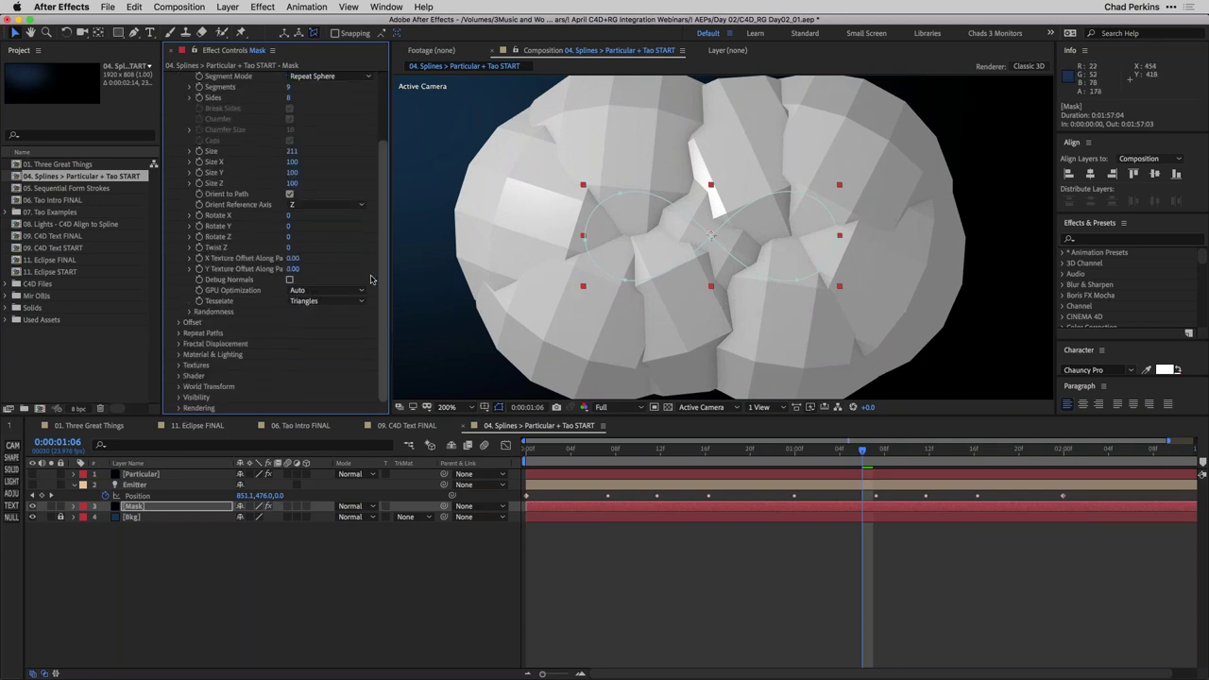
{"action": "left_click", "coordinate": [178, 408]}
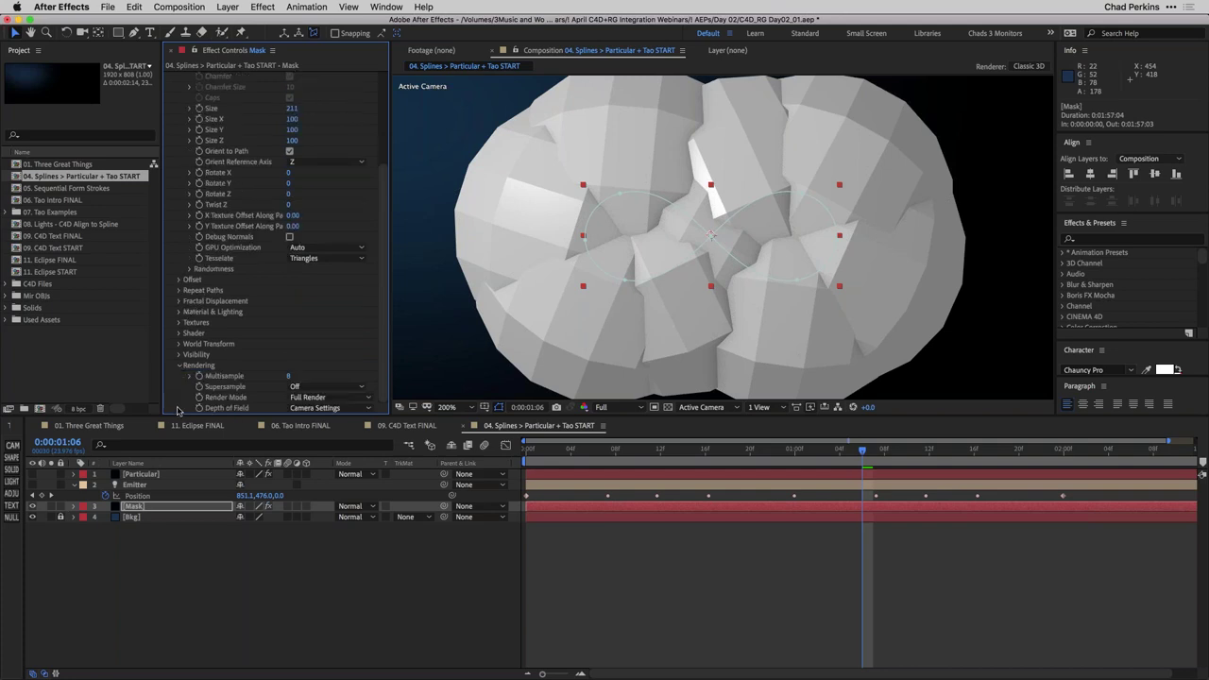
{"action": "left_click", "coordinate": [304, 387]}
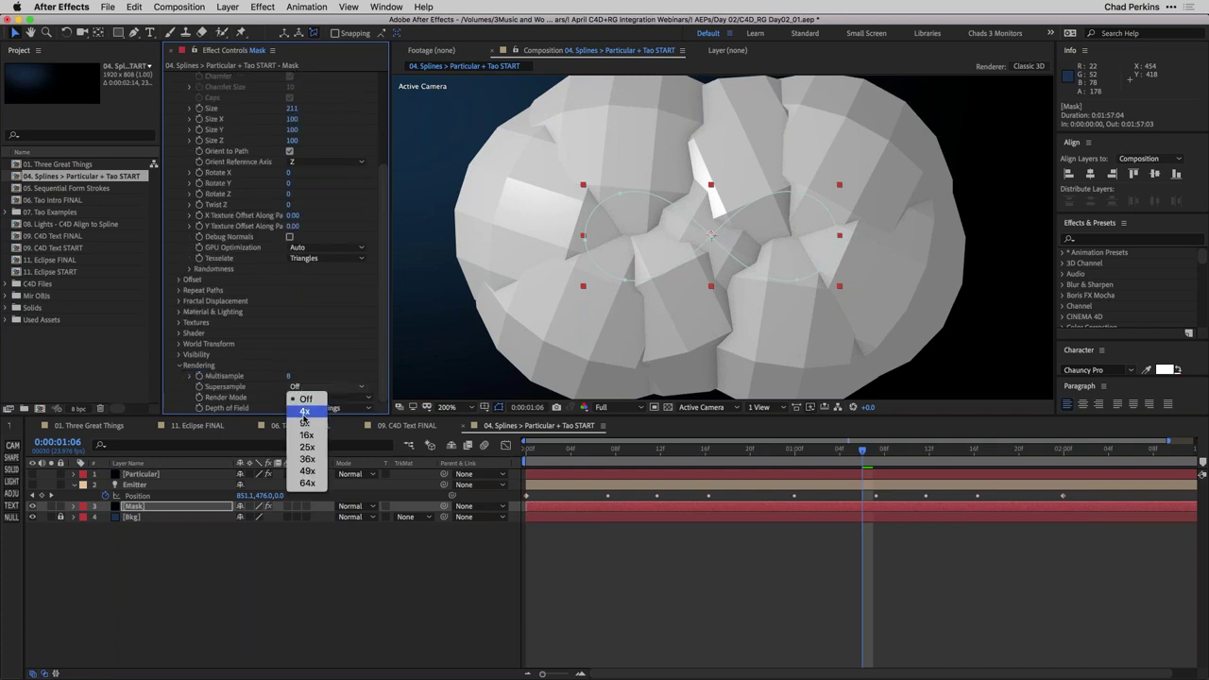
{"action": "left_click", "coordinate": [304, 414]}
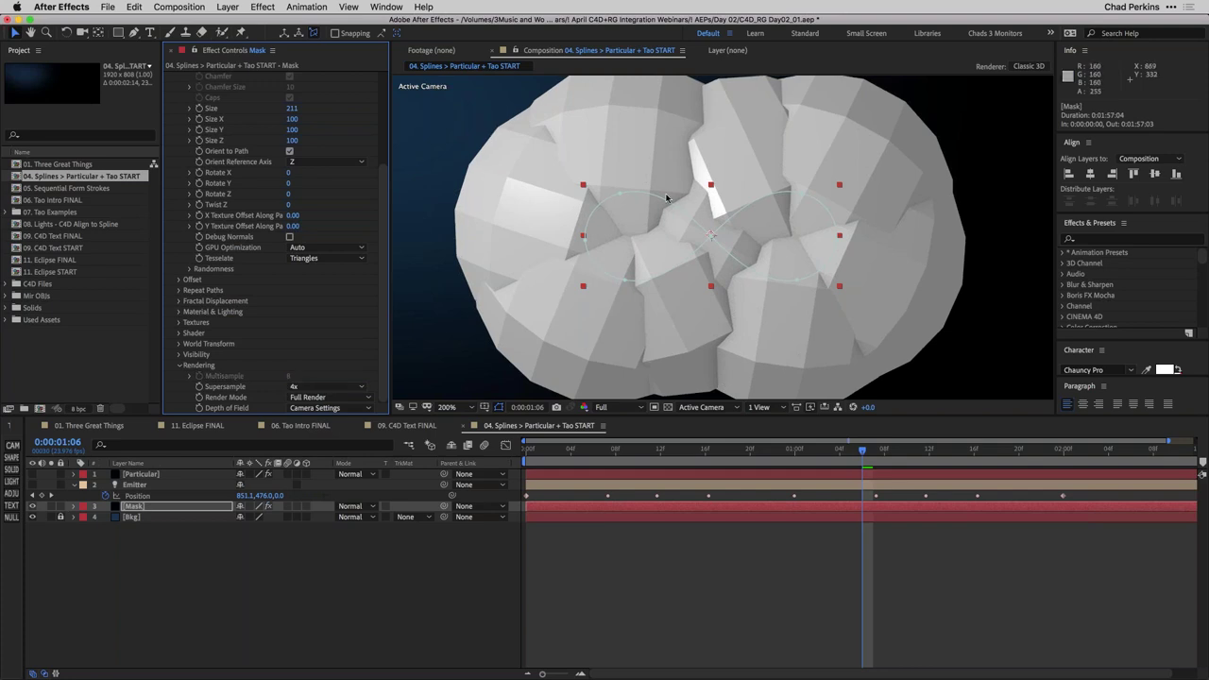
{"action": "key", "text": "super+z"}
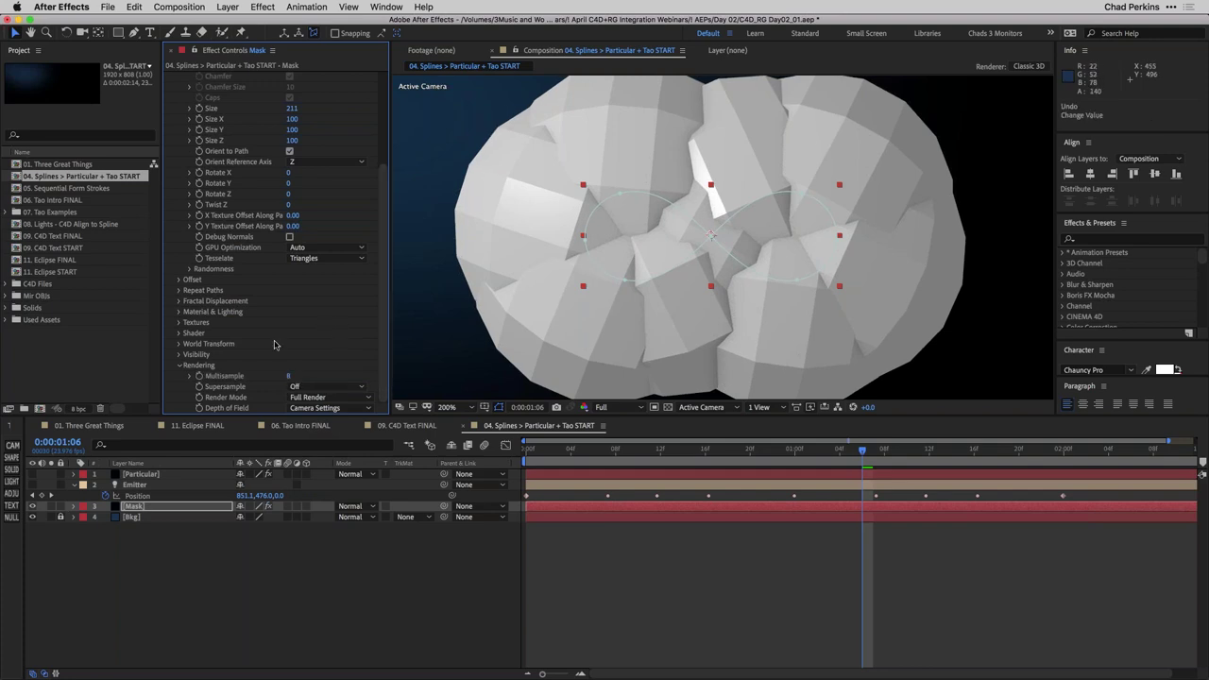
{"action": "left_click", "coordinate": [179, 364]}
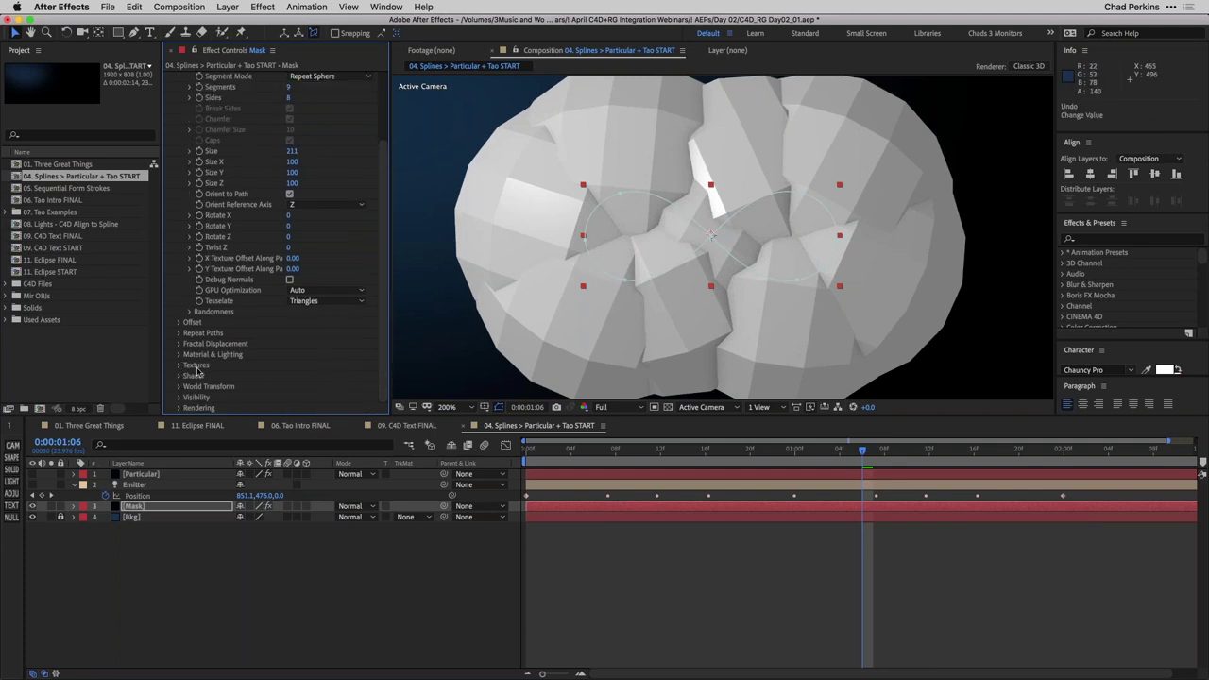
Lower Tao's ambient occlusion intensity in the Shader settings from 44 to 25
{"action": "left_click", "coordinate": [180, 375]}
{"action": "scroll", "coordinate": [255, 350], "scroll_direction": "down", "scroll_amount": 5}
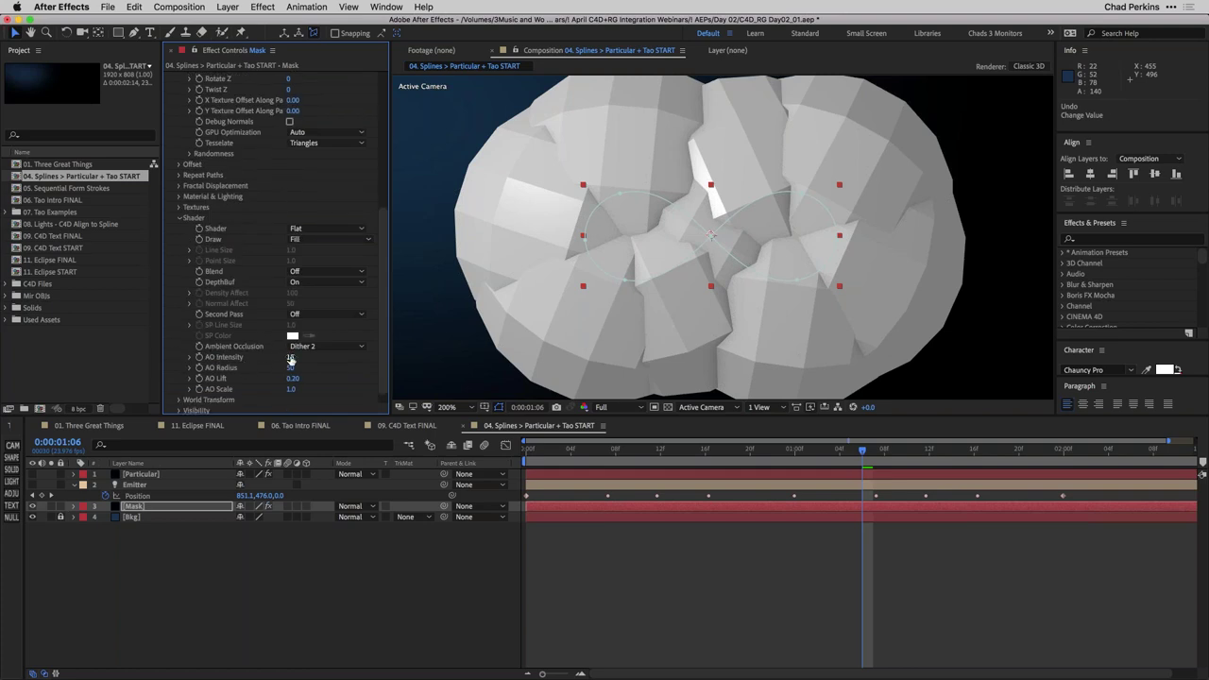
{"action": "left_click_drag", "start_coordinate": [300, 356], "coordinate": [306, 352]}
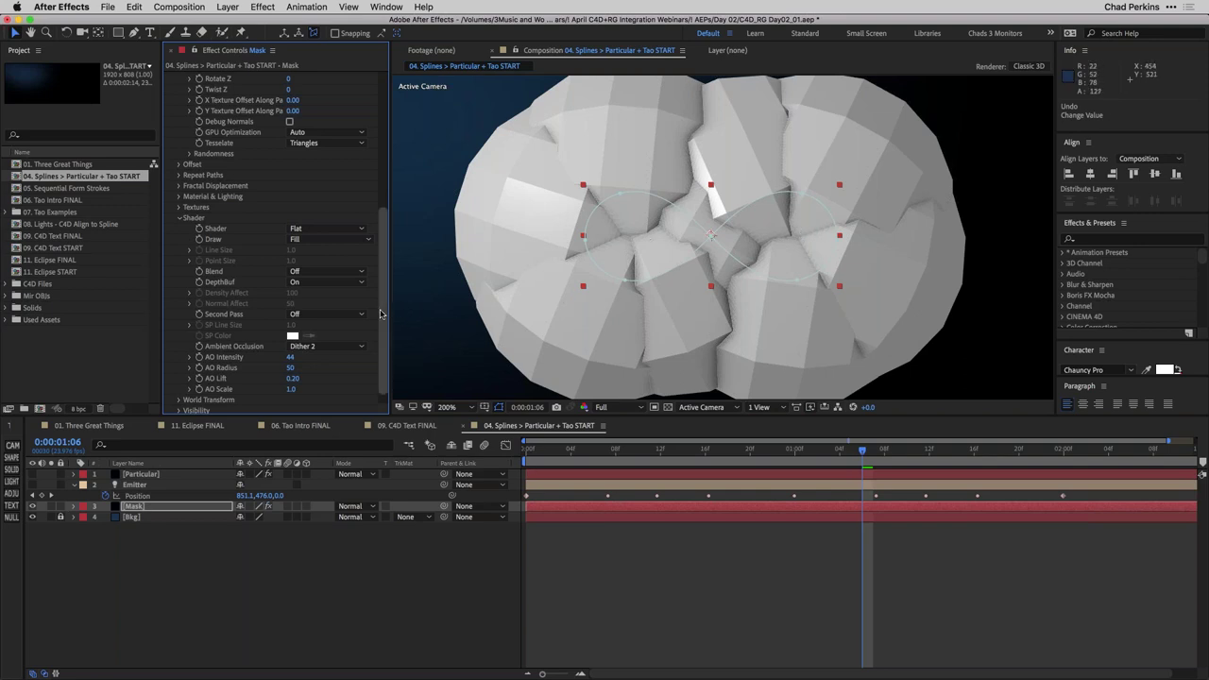
{"action": "scroll", "coordinate": [381, 314], "scroll_direction": "down", "scroll_amount": 1}
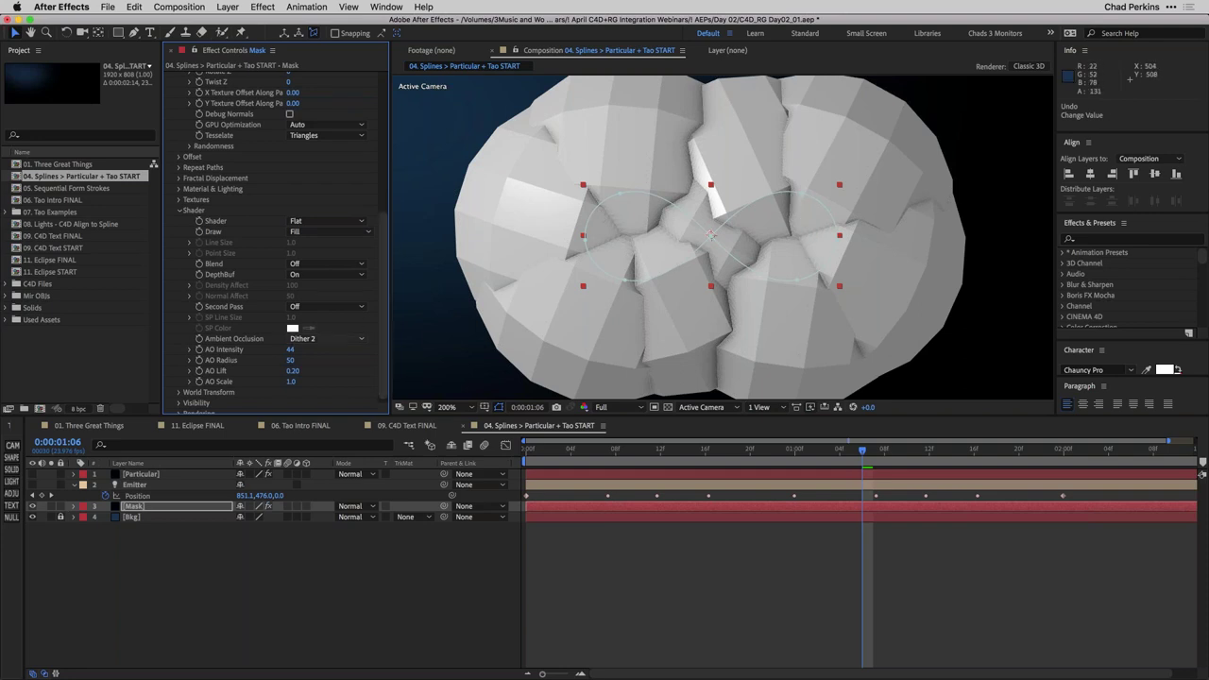
{"action": "left_click_drag", "start_coordinate": [280, 349], "coordinate": [277, 350]}
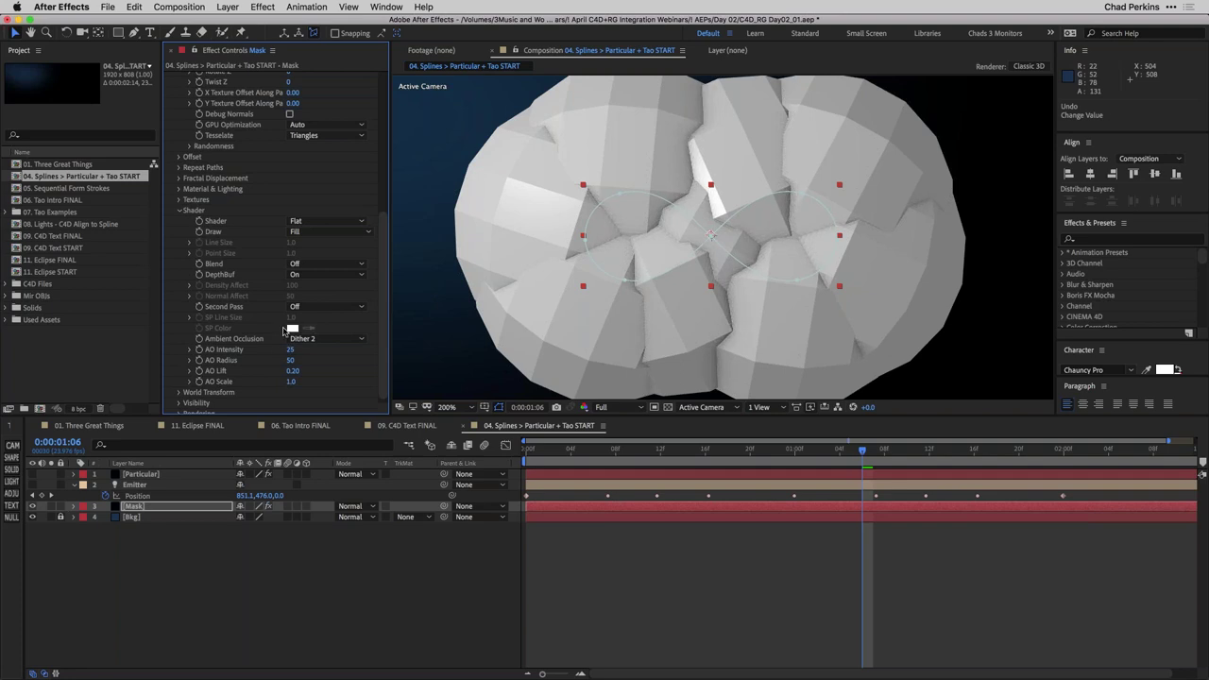
{"action": "left_click", "coordinate": [179, 210]}
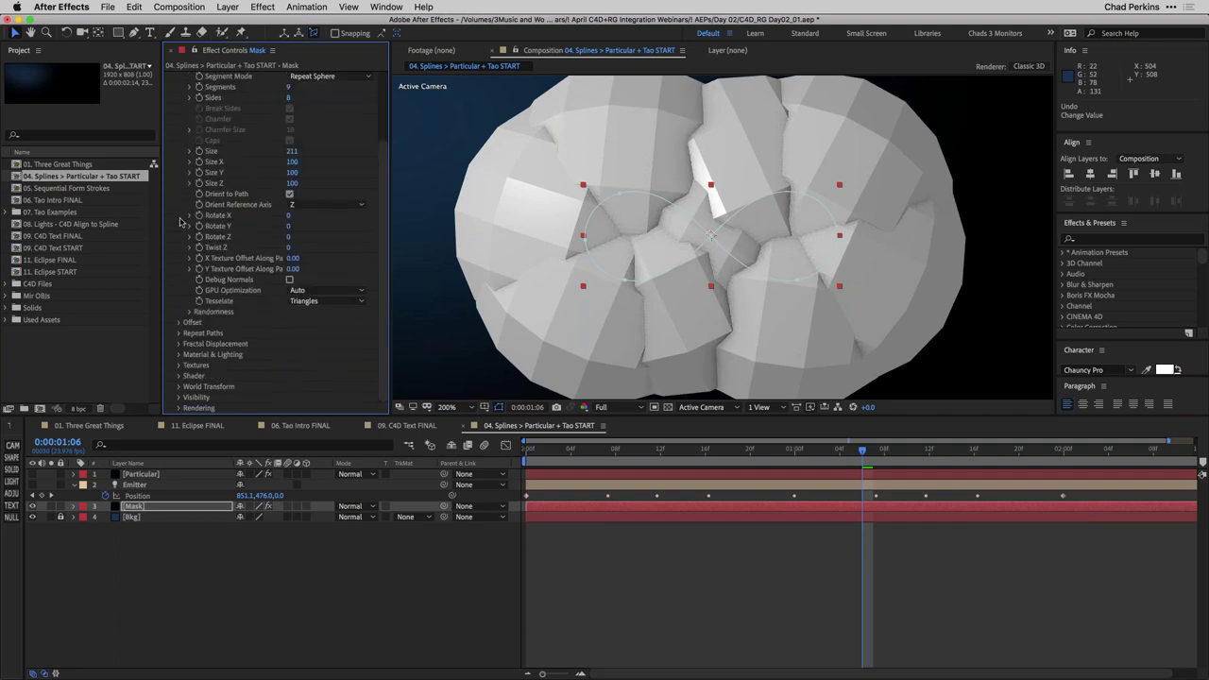
{"action": "scroll", "coordinate": [181, 214], "scroll_direction": "up", "scroll_amount": 1}
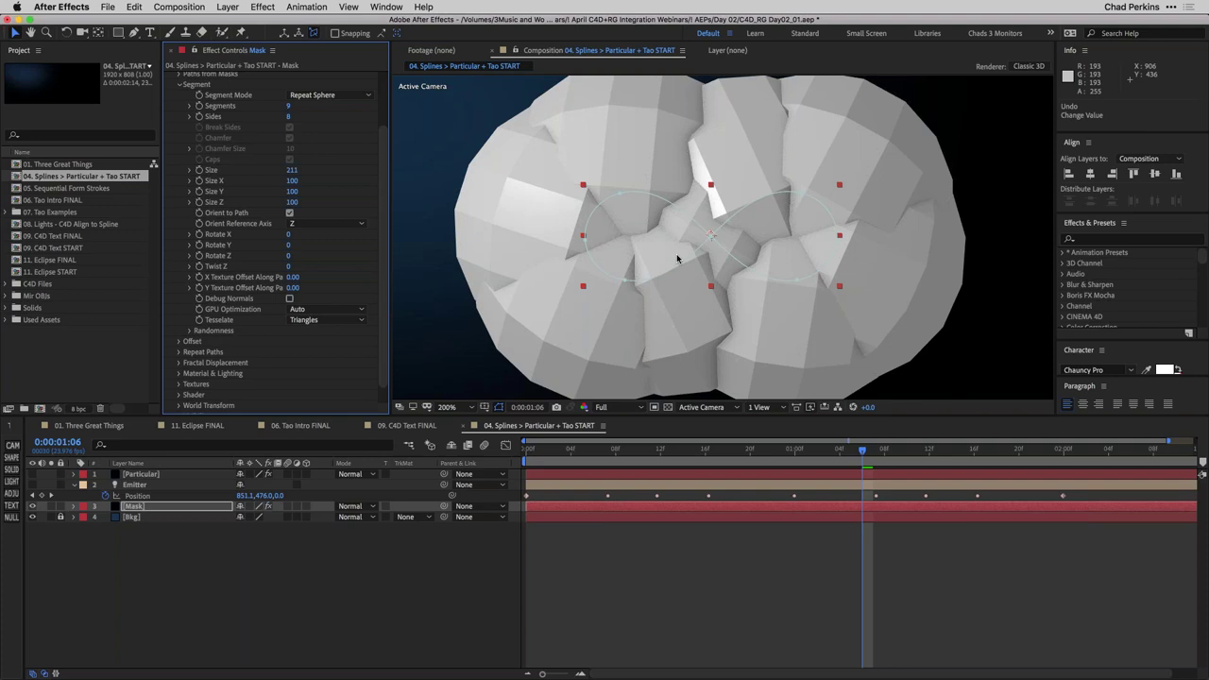
Shrink the Mask layer's Tao spheres to size 45 and switch Segment Mode to Extrude N-gon
{"action": "left_click", "coordinate": [163, 487]}
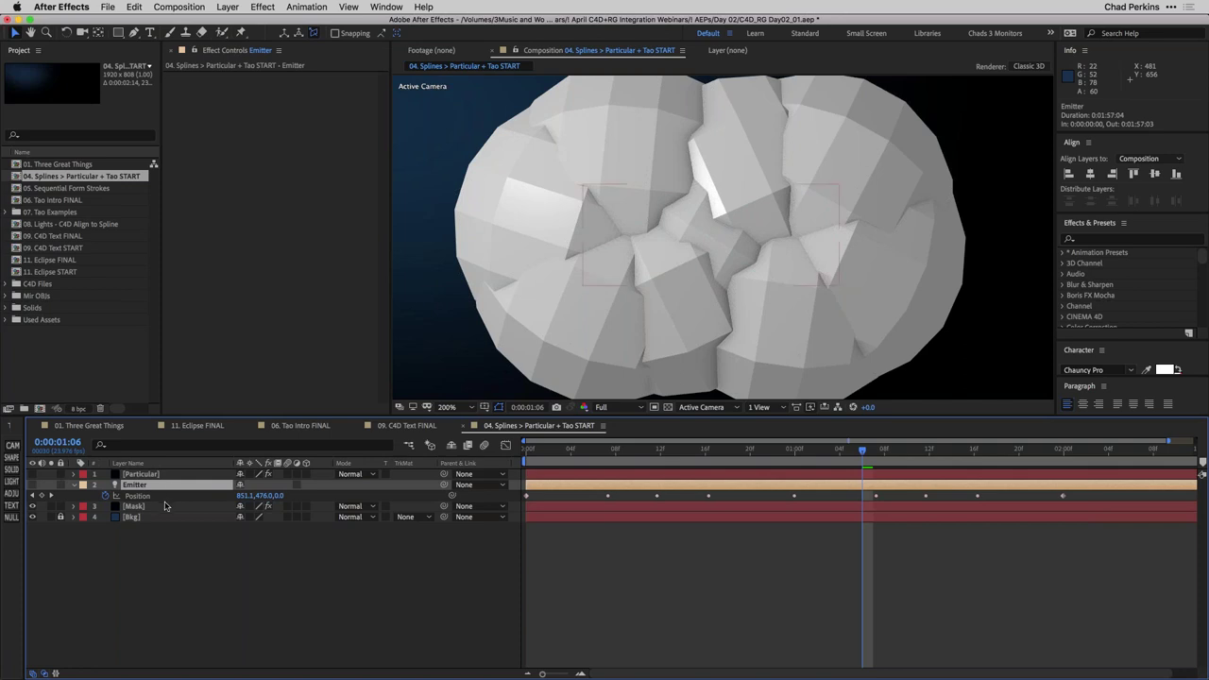
{"action": "left_click", "coordinate": [165, 506]}
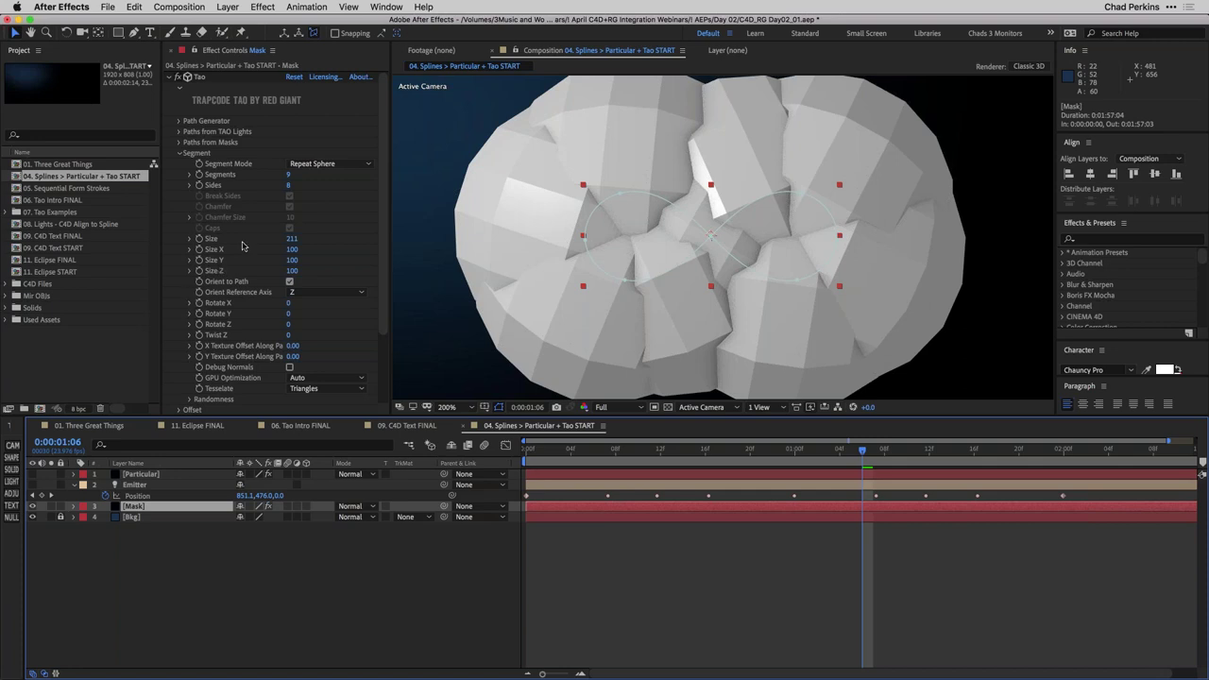
{"action": "left_click_drag", "start_coordinate": [293, 240], "coordinate": [200, 245]}
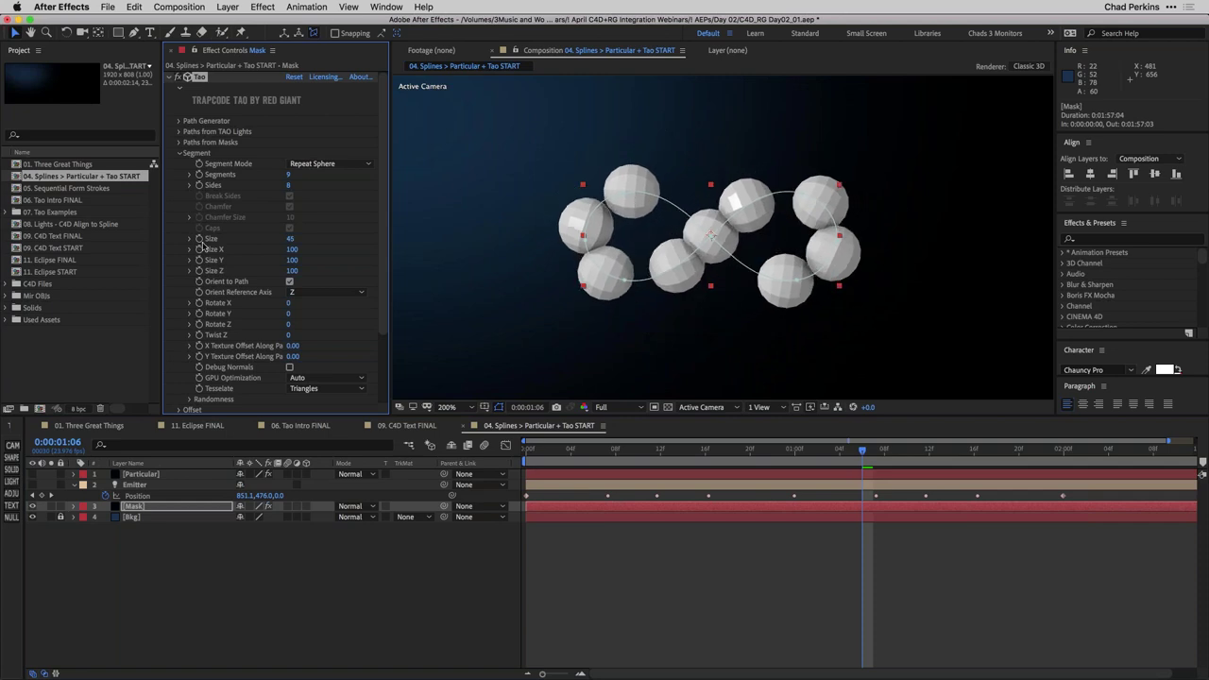
{"action": "left_click", "coordinate": [331, 164]}
{"action": "left_click", "coordinate": [336, 177]}
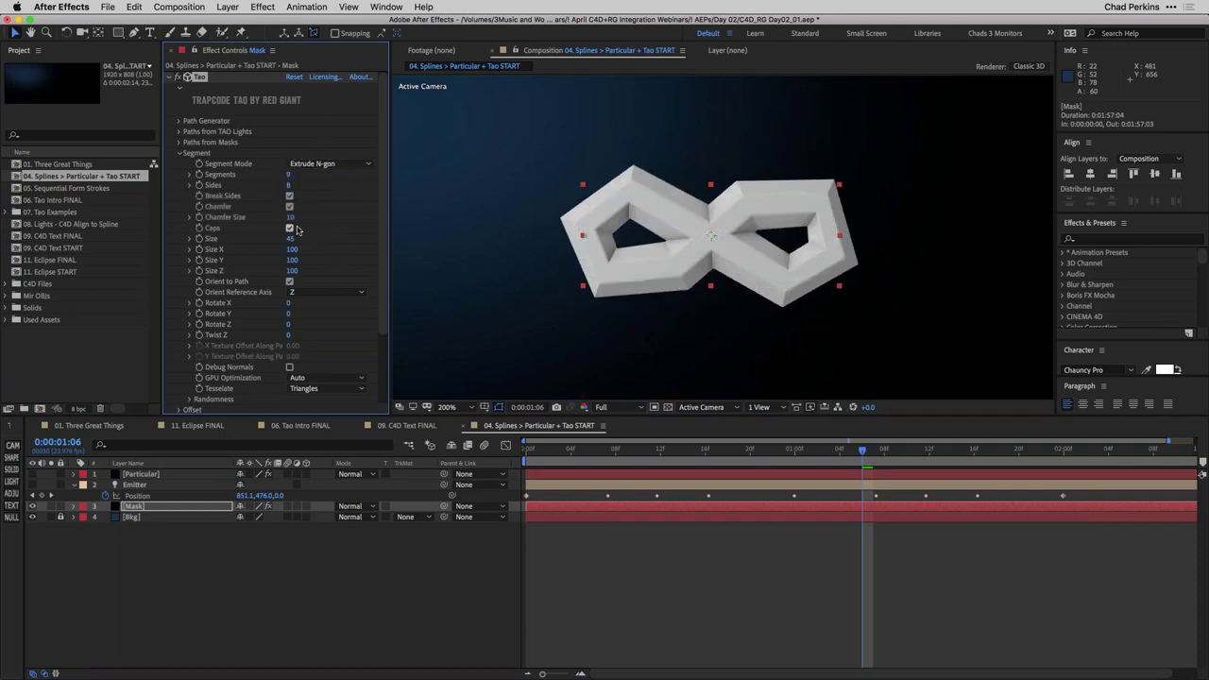
Raise the Tao segment count to 74 for a smoother tube and zoom the viewer to 400%
{"action": "mouse_move", "coordinate": [300, 176]}
{"action": "left_mouse_down"}
{"action": "mouse_move", "coordinate": [335, 185]}
{"action": "mouse_move", "coordinate": [302, 185]}
{"action": "left_mouse_up"}
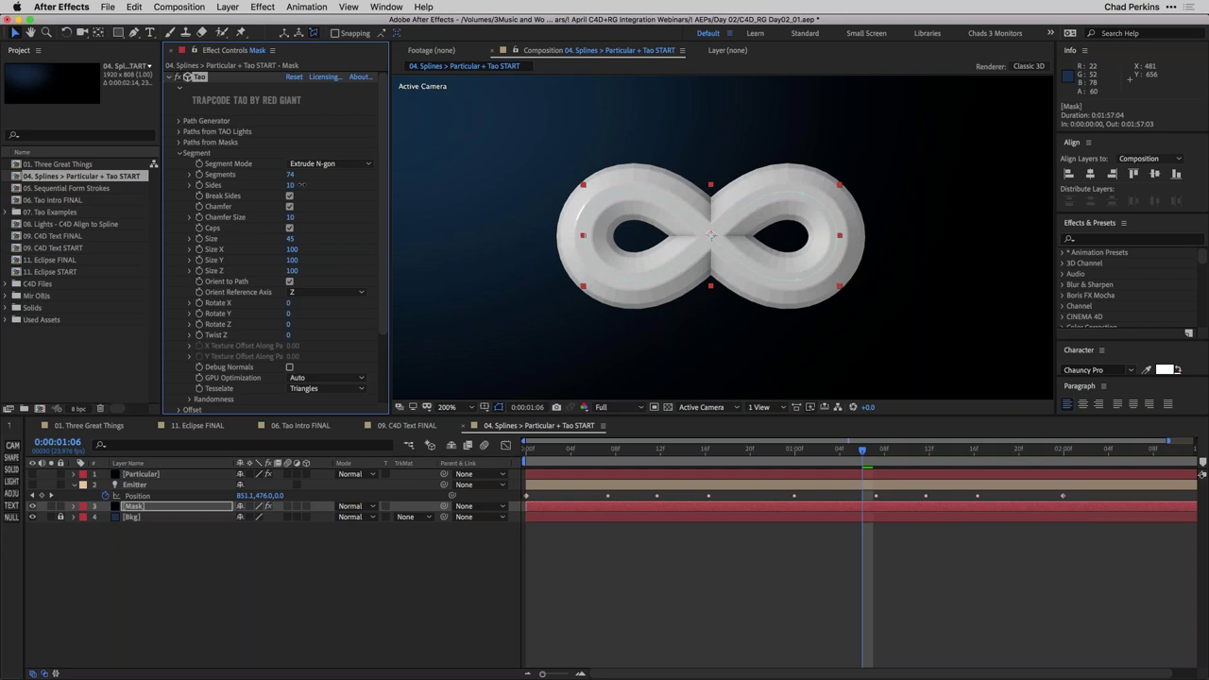
{"action": "left_click", "coordinate": [469, 581]}
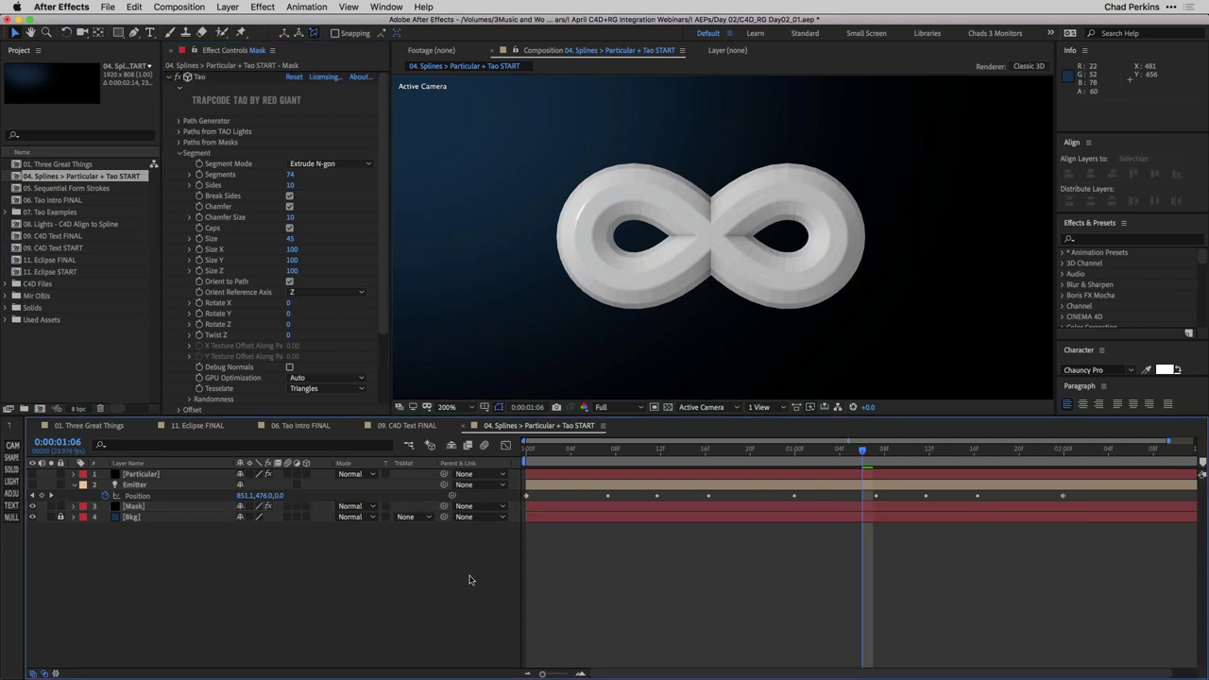
{"action": "left_click", "coordinate": [312, 186]}
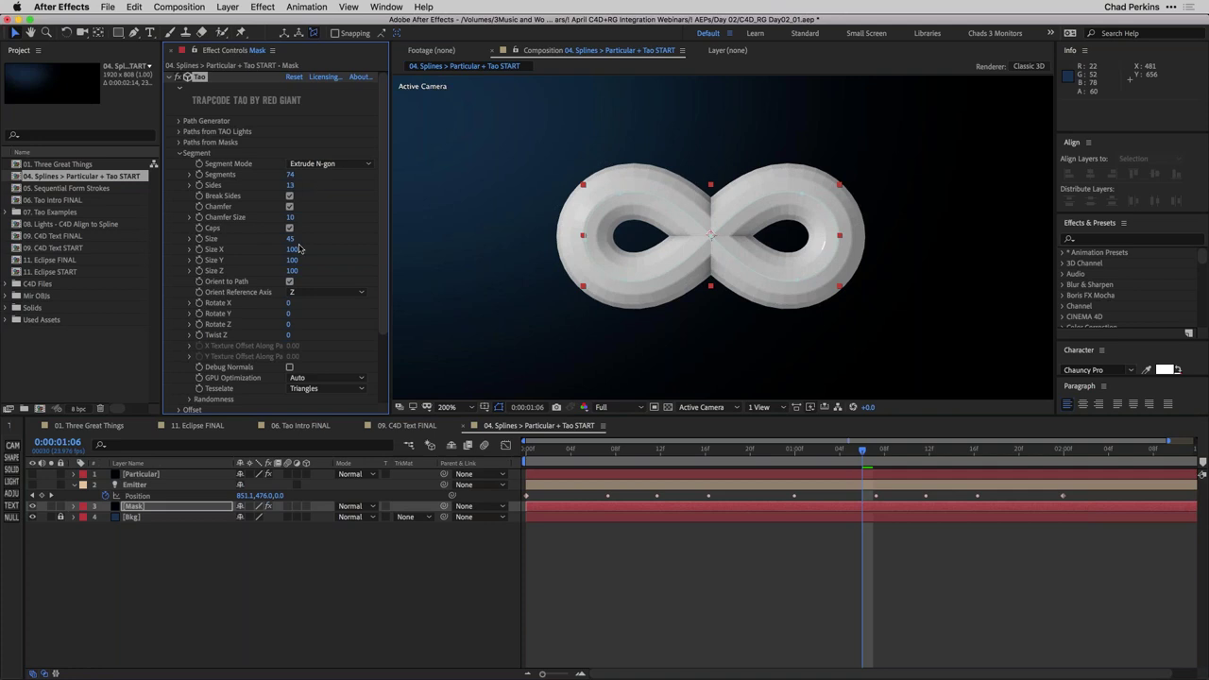
{"action": "key", "text": "period"}
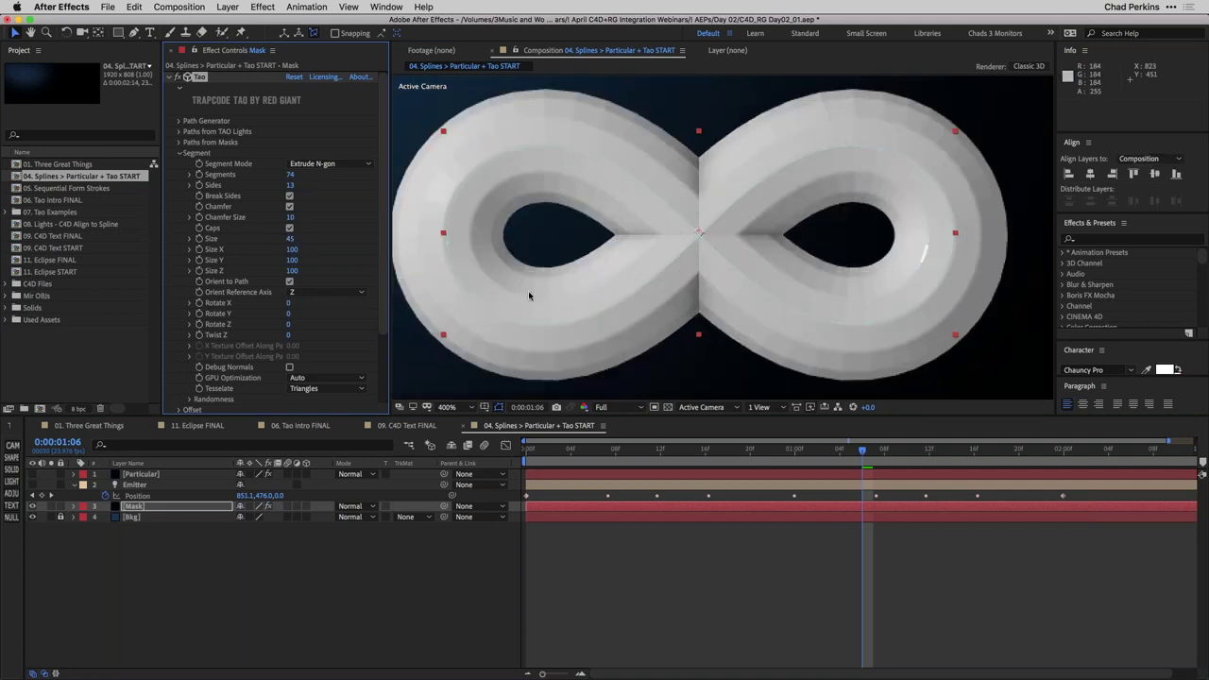
Try Smooth shading on the Tao tube, then return it to Flat shading
{"action": "scroll", "coordinate": [381, 271], "scroll_direction": "down", "scroll_amount": 3}
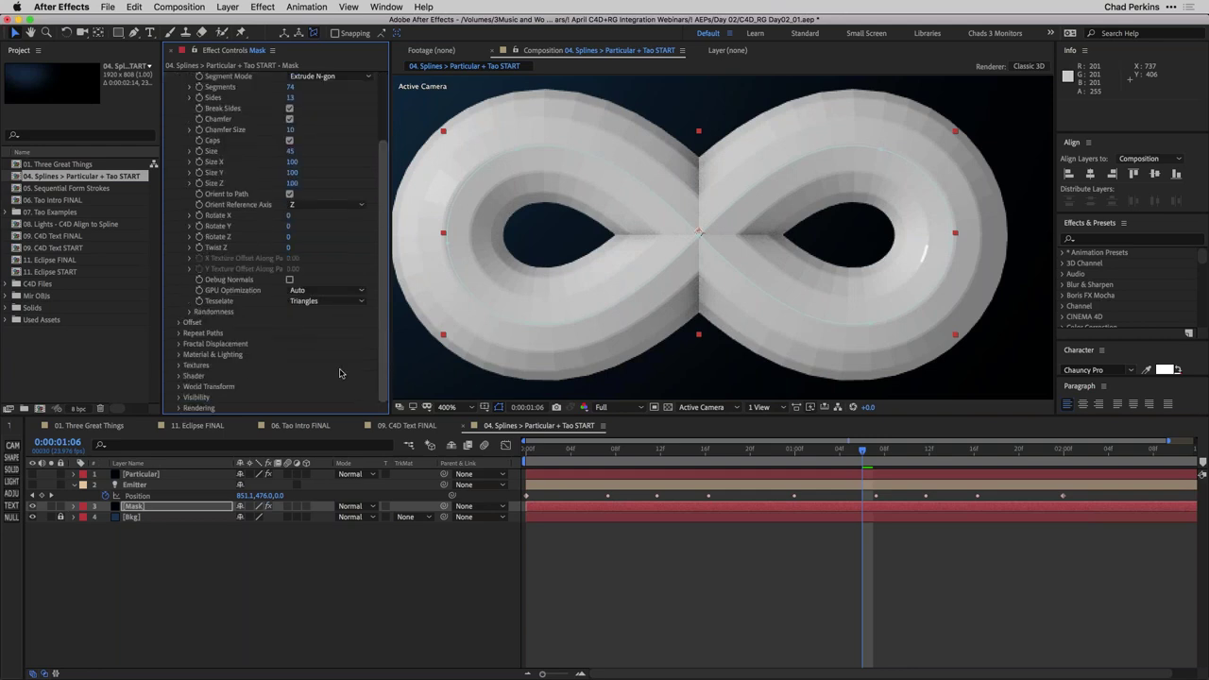
{"action": "left_click", "coordinate": [179, 376]}
{"action": "scroll", "coordinate": [189, 368], "scroll_direction": "down", "scroll_amount": 5}
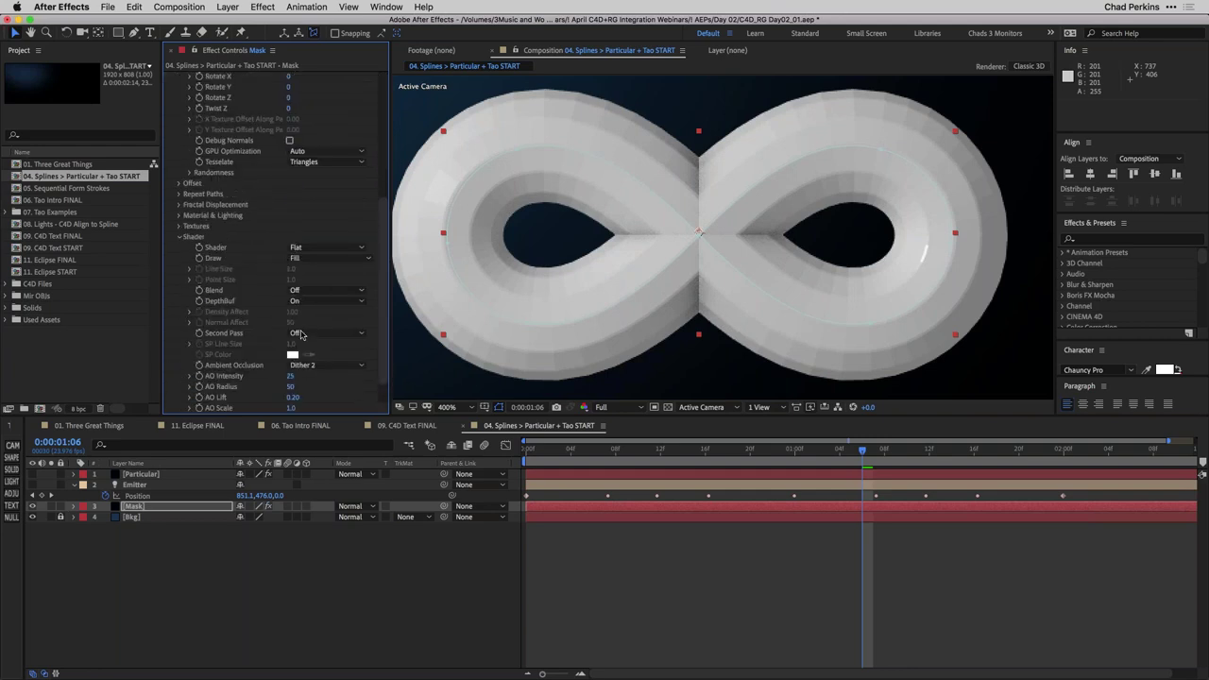
{"action": "left_click", "coordinate": [320, 250]}
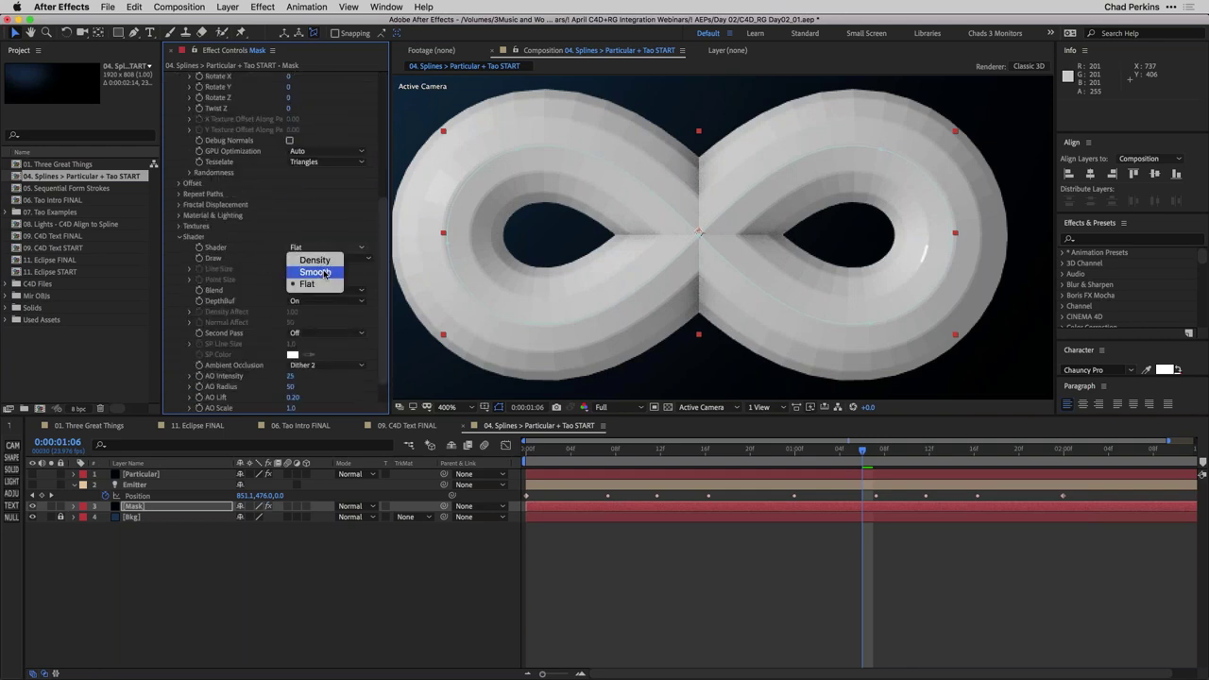
{"action": "left_click", "coordinate": [326, 272]}
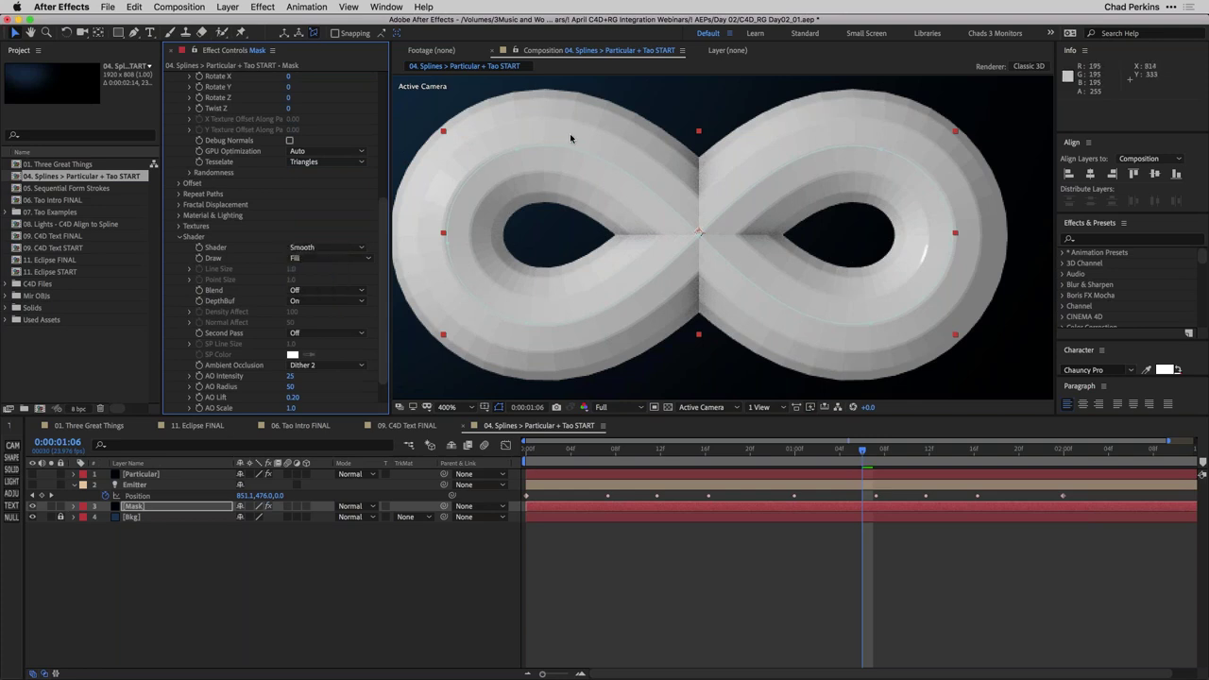
{"action": "left_click", "coordinate": [326, 247]}
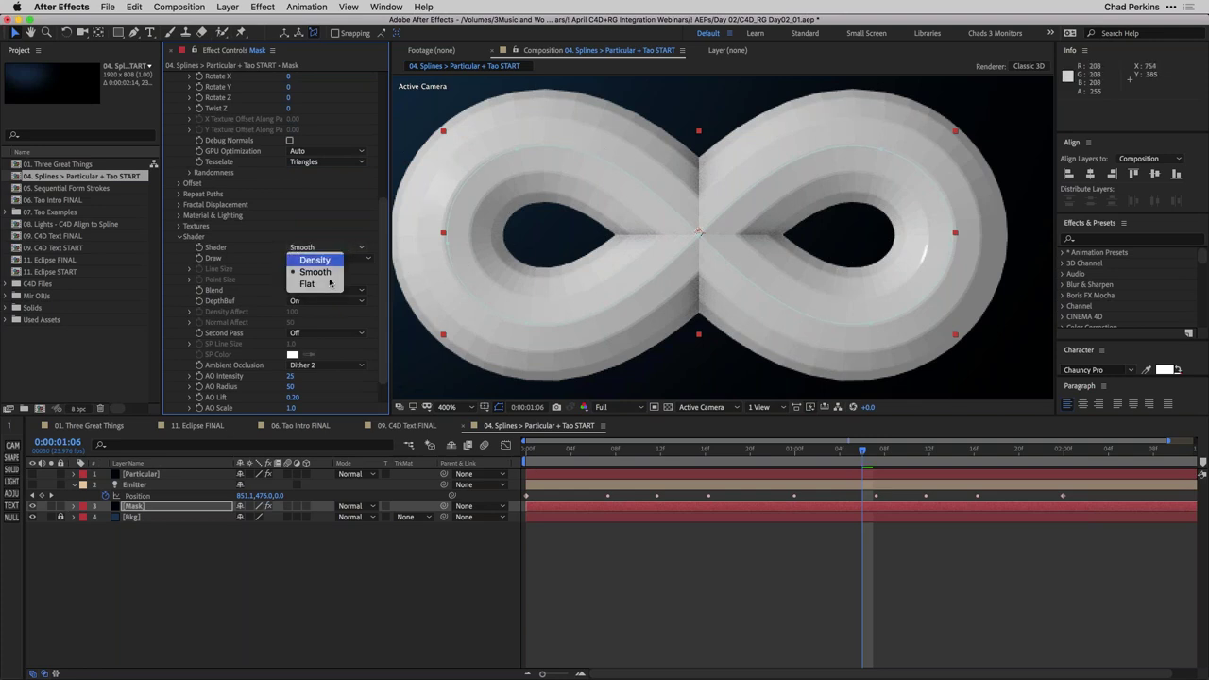
{"action": "left_click", "coordinate": [328, 284]}
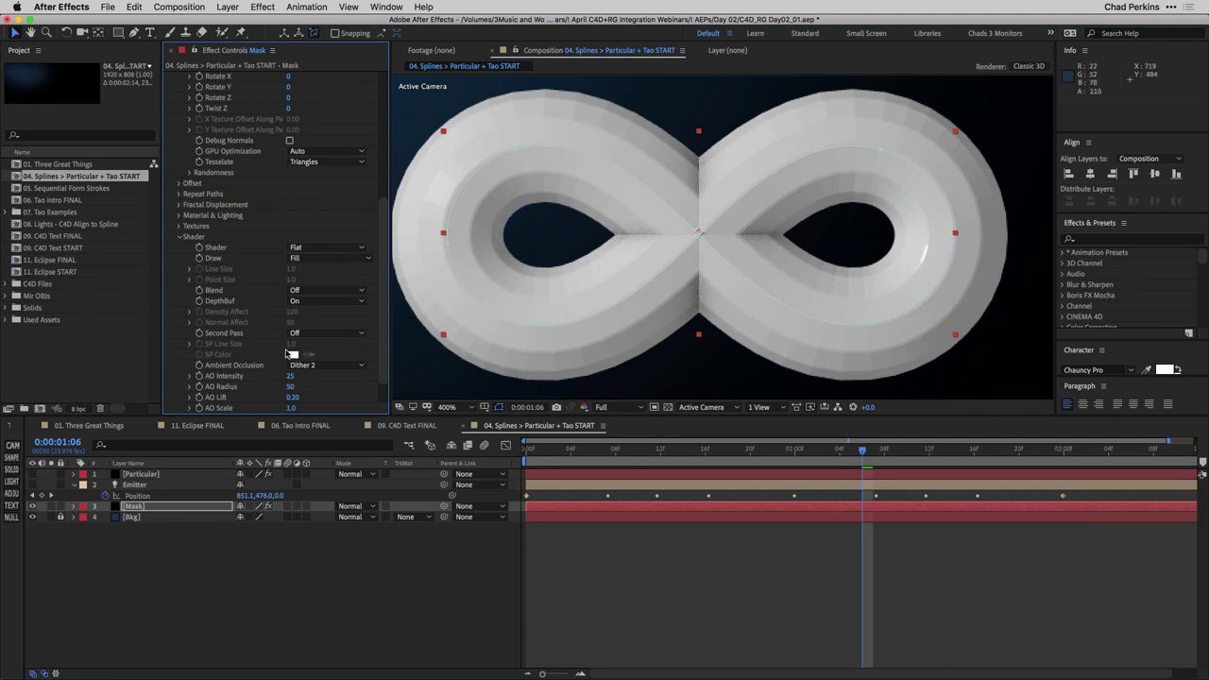
Add a red EF0000 wireframe second pass, thicken its lines, then turn Second Pass off
{"action": "left_click", "coordinate": [308, 333]}
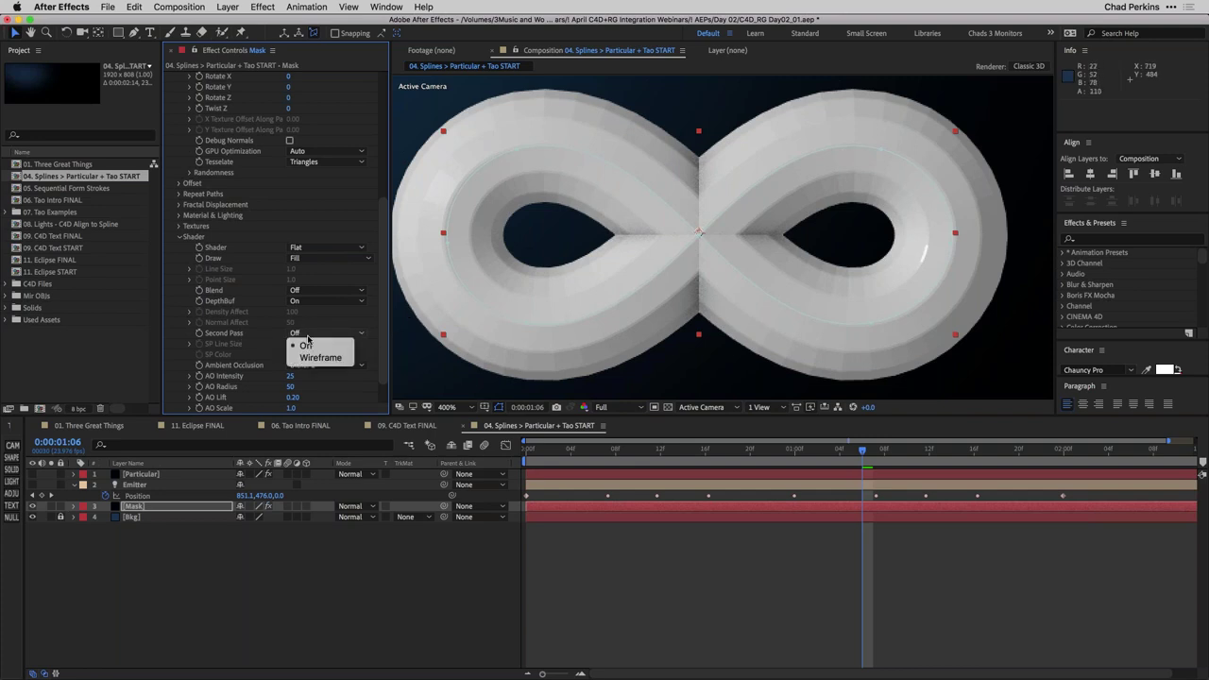
{"action": "left_click", "coordinate": [319, 358]}
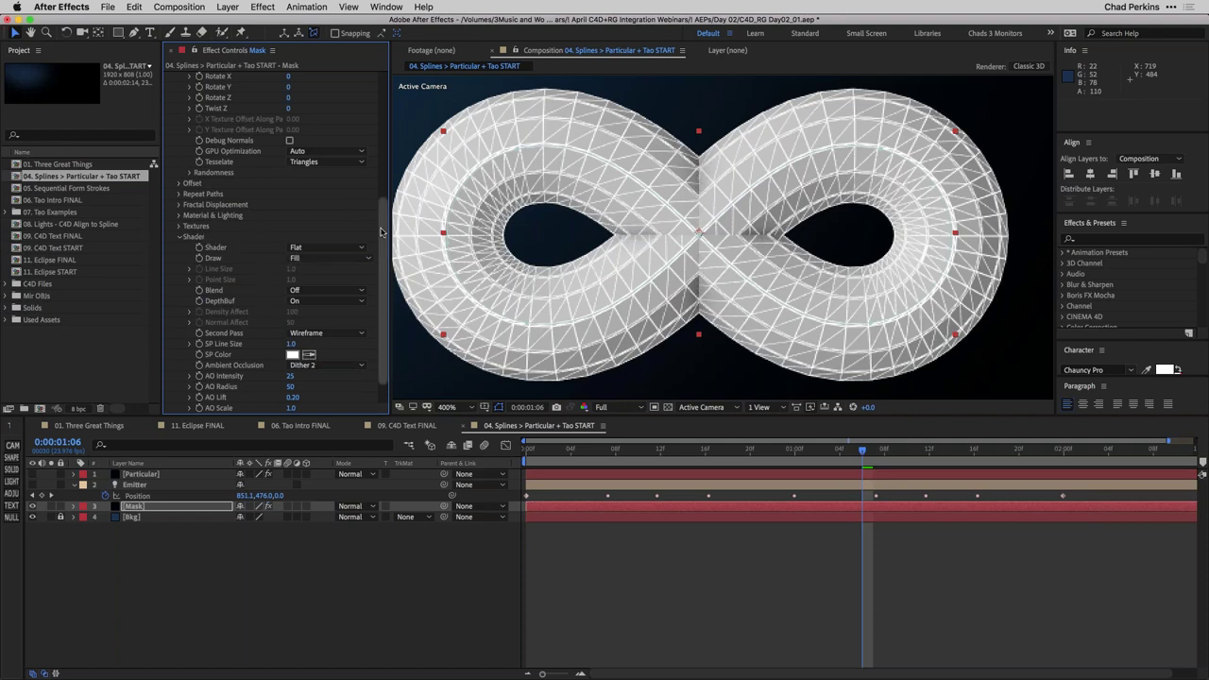
{"action": "scroll", "coordinate": [377, 222], "scroll_direction": "down", "scroll_amount": 2}
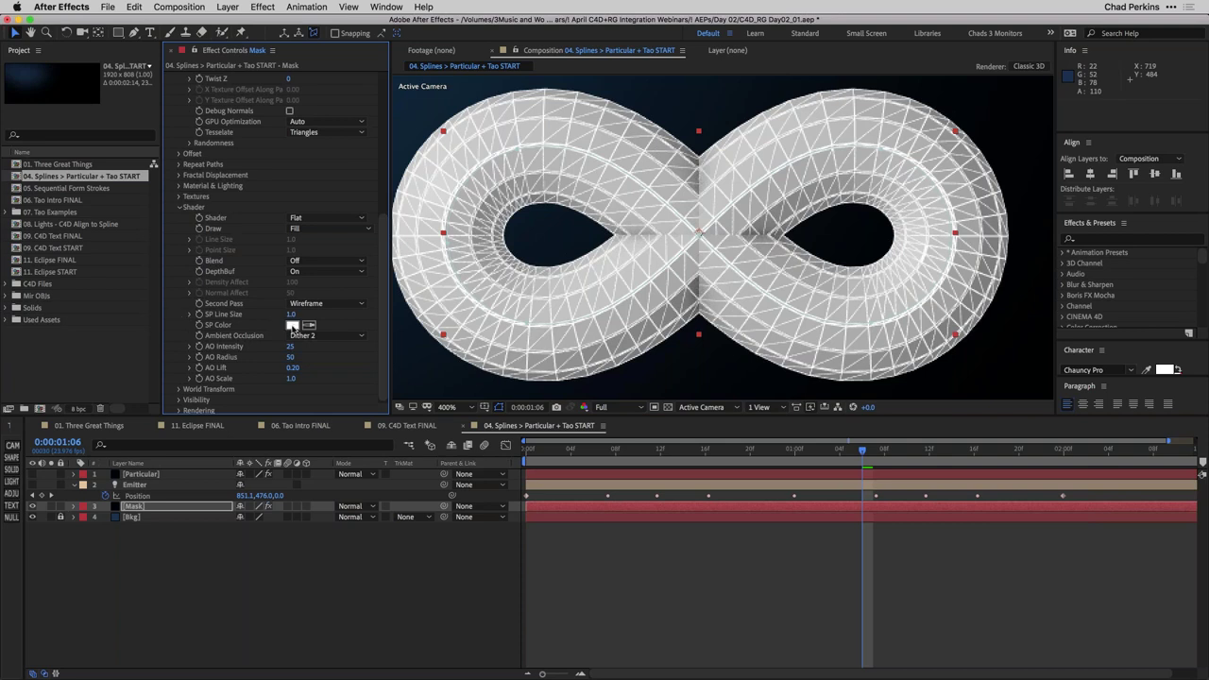
{"action": "left_click", "coordinate": [293, 325]}
{"action": "type", "text": "EF0000"}
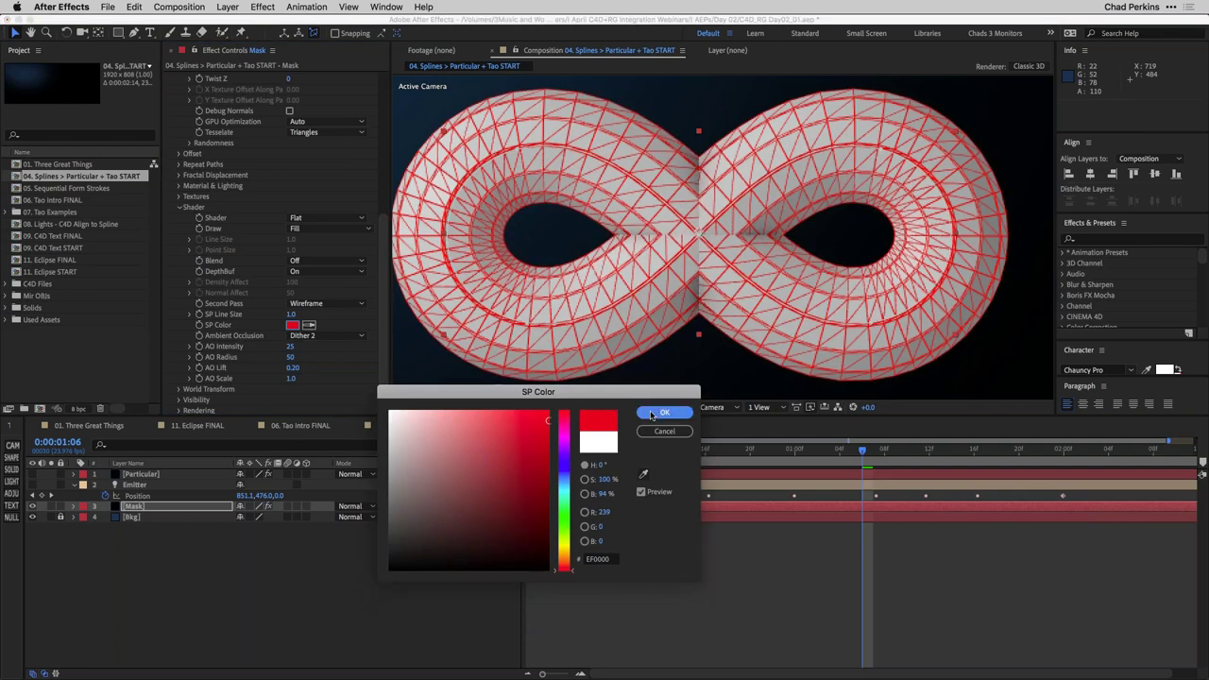
{"action": "left_click", "coordinate": [663, 413]}
{"action": "mouse_move", "coordinate": [285, 313]}
{"action": "left_mouse_down"}
{"action": "mouse_move", "coordinate": [274, 315]}
{"action": "mouse_move", "coordinate": [350, 322]}
{"action": "mouse_move", "coordinate": [284, 318]}
{"action": "left_mouse_up"}
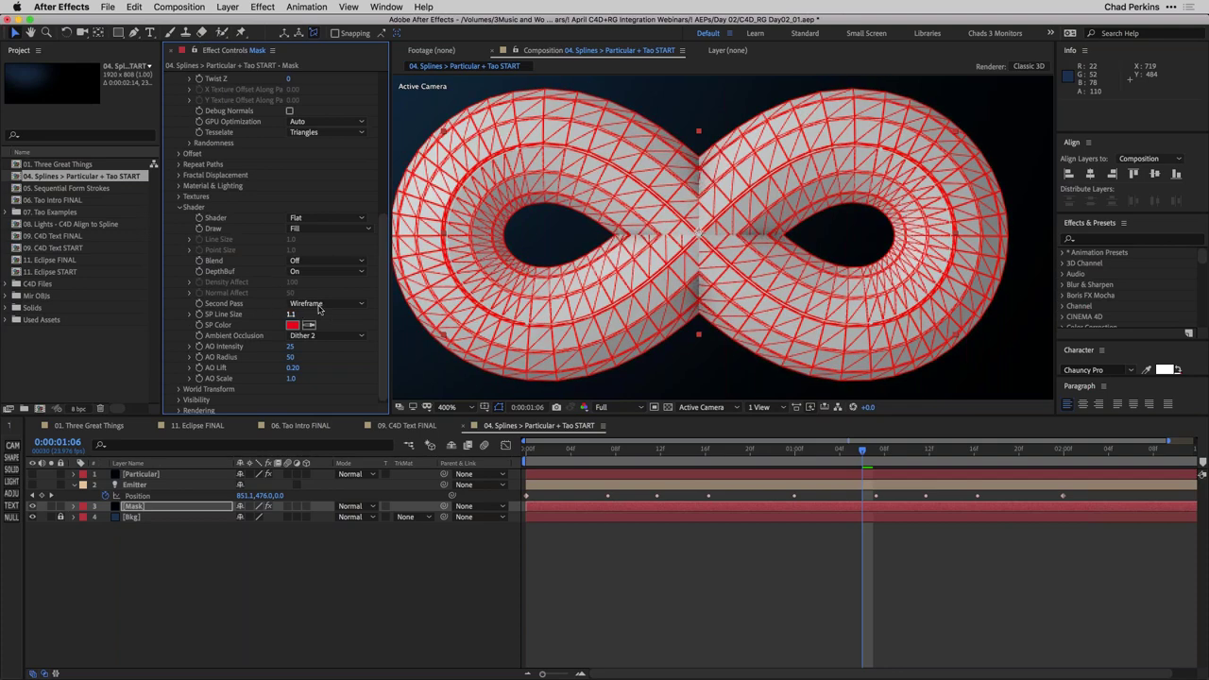
{"action": "left_click", "coordinate": [319, 307]}
{"action": "left_click", "coordinate": [321, 314]}
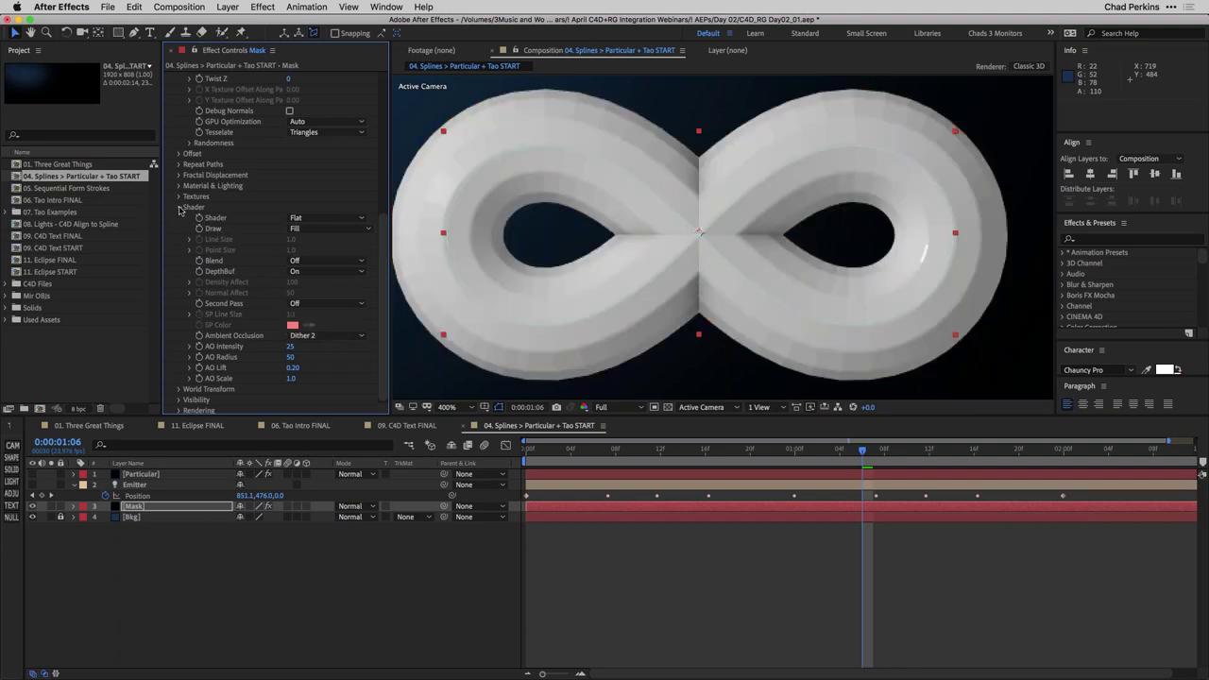
Zoom back to 200%, enable Taper Size under Paths from Masks, and lower the tube Size to 20
{"action": "scroll", "coordinate": [373, 217], "scroll_direction": "up", "scroll_amount": 5}
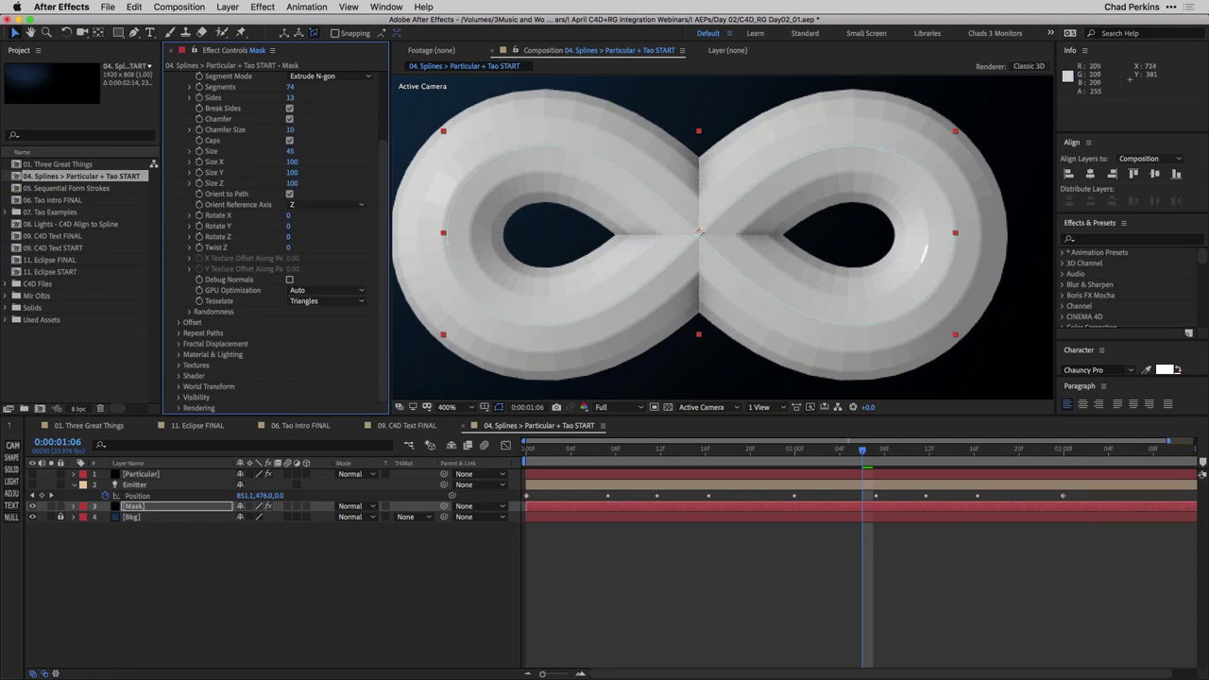
{"action": "scroll", "coordinate": [373, 209], "scroll_direction": "up", "scroll_amount": 2}
{"action": "key", "text": "comma"}
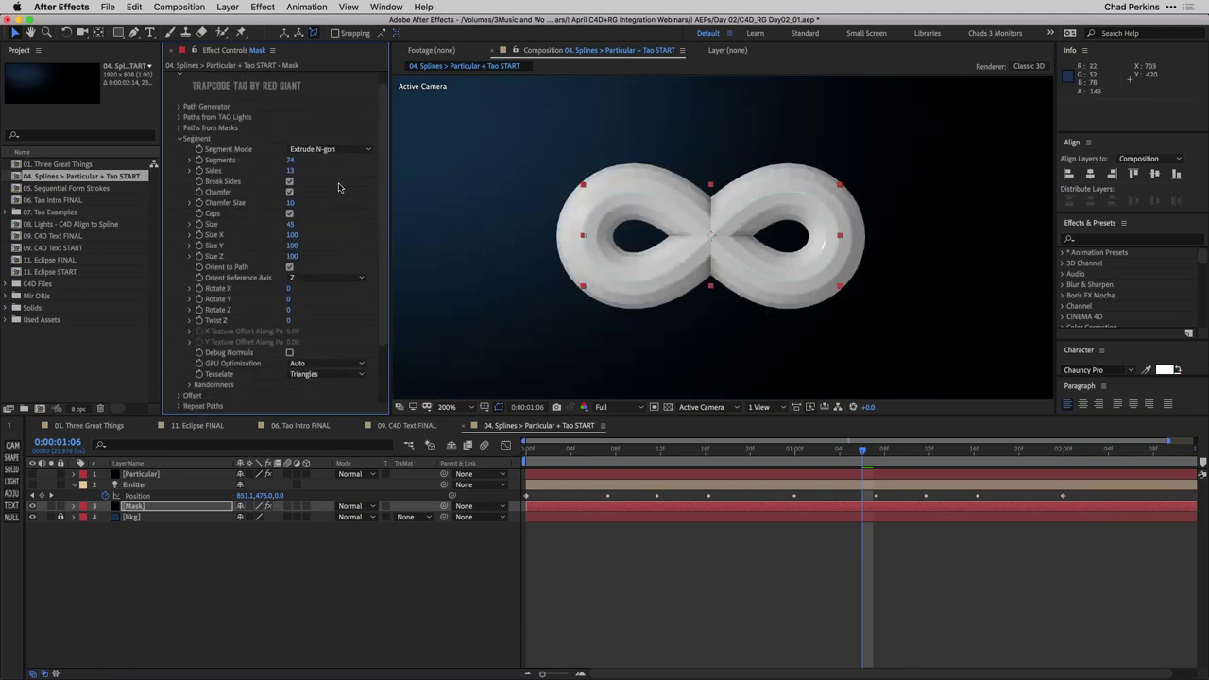
{"action": "left_click", "coordinate": [179, 128]}
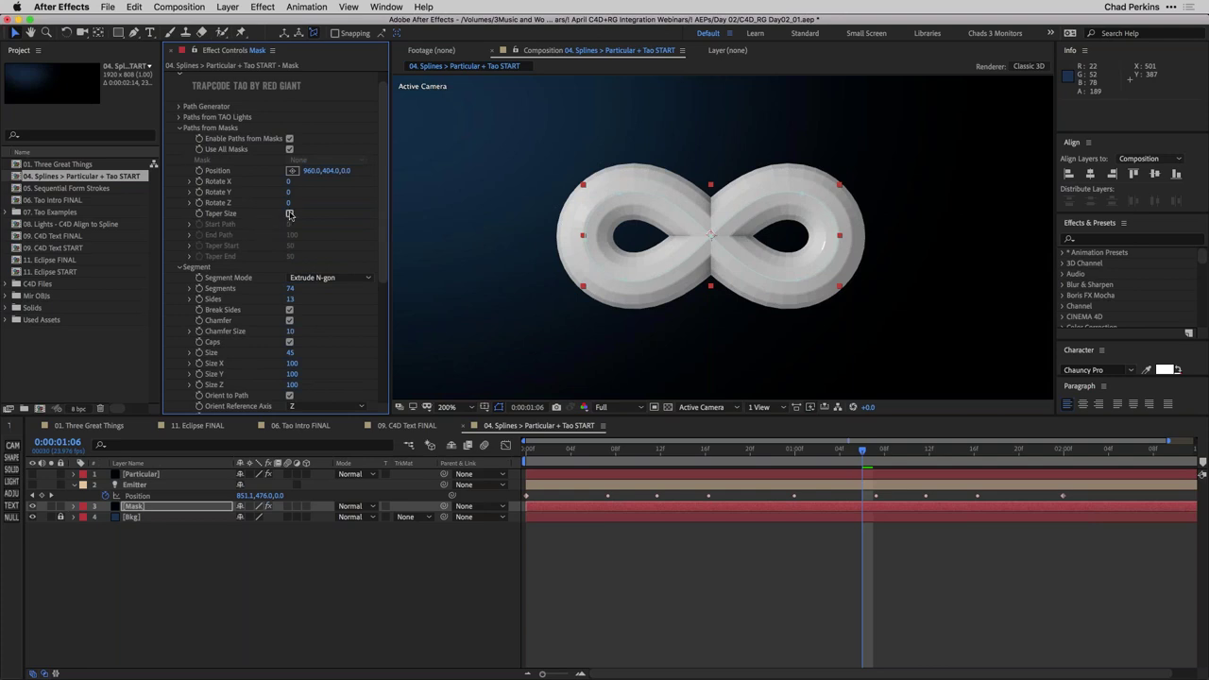
{"action": "left_click", "coordinate": [289, 214]}
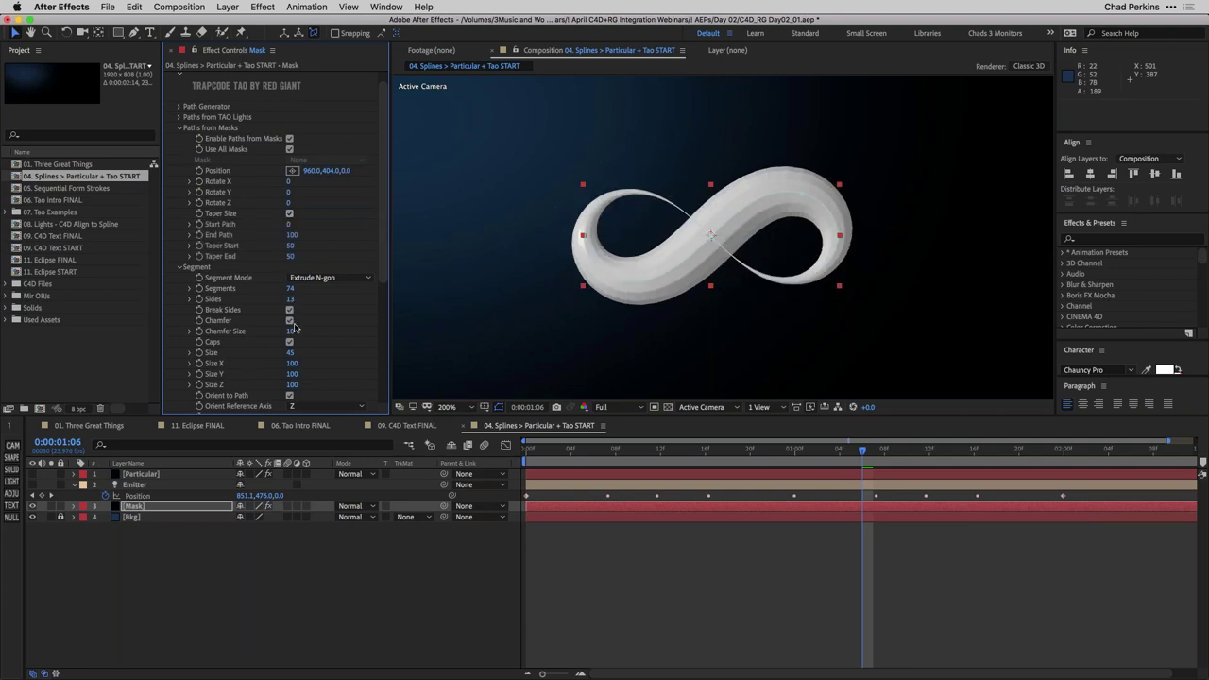
{"action": "left_click_drag", "start_coordinate": [286, 352], "coordinate": [282, 356]}
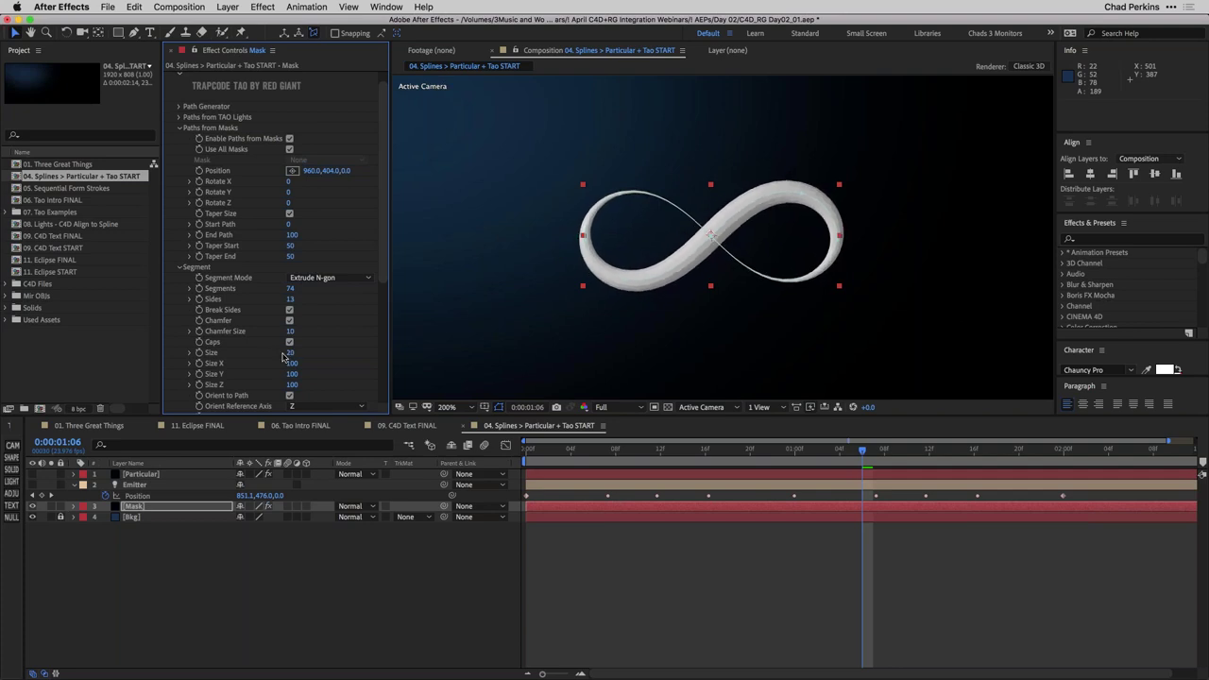
{"action": "left_click", "coordinate": [262, 559]}
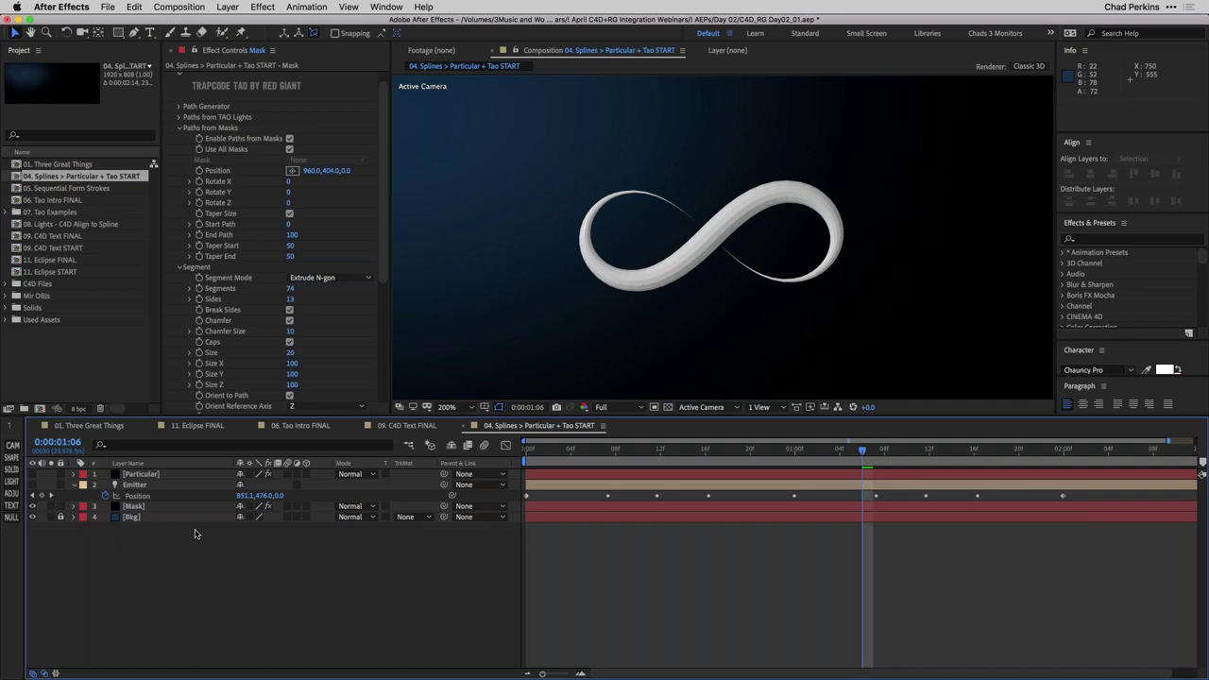
Add Camera 1, orbit it to tilt the infinity shape, and shorten the tube via End Path
{"action": "key", "text": "super+alt+shift+c"}
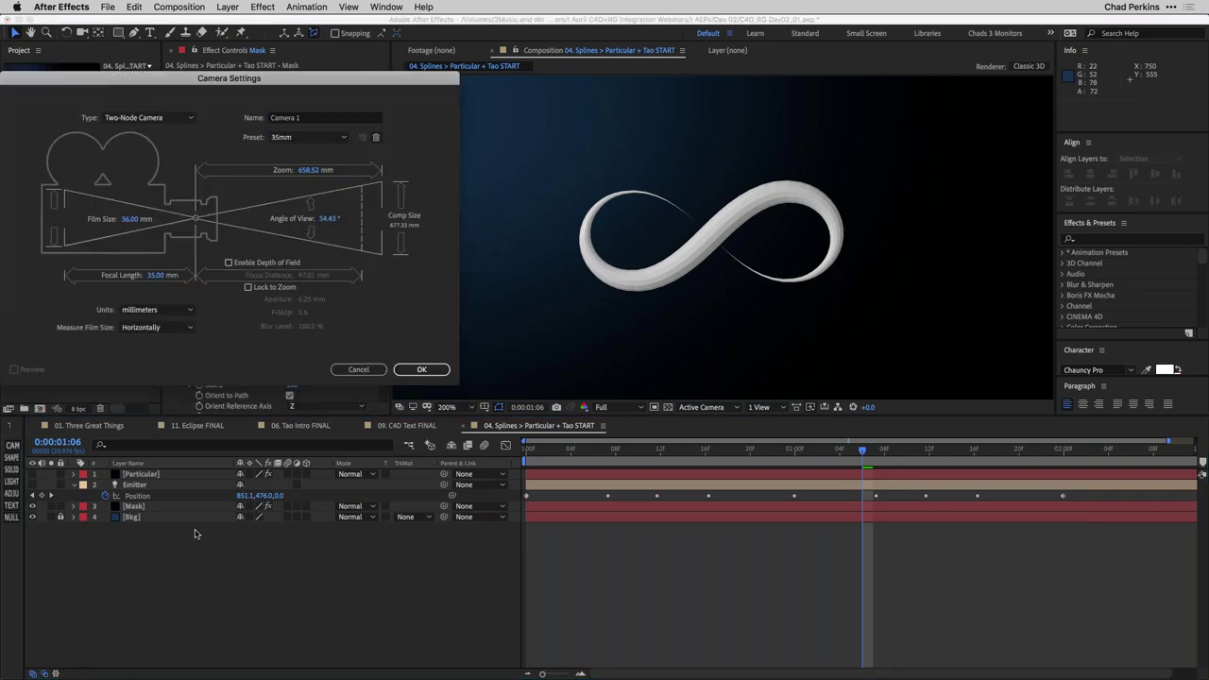
{"action": "key", "text": "Return"}
{"action": "key", "text": "c"}
{"action": "left_click_drag", "start_coordinate": [713, 251], "coordinate": [717, 222]}
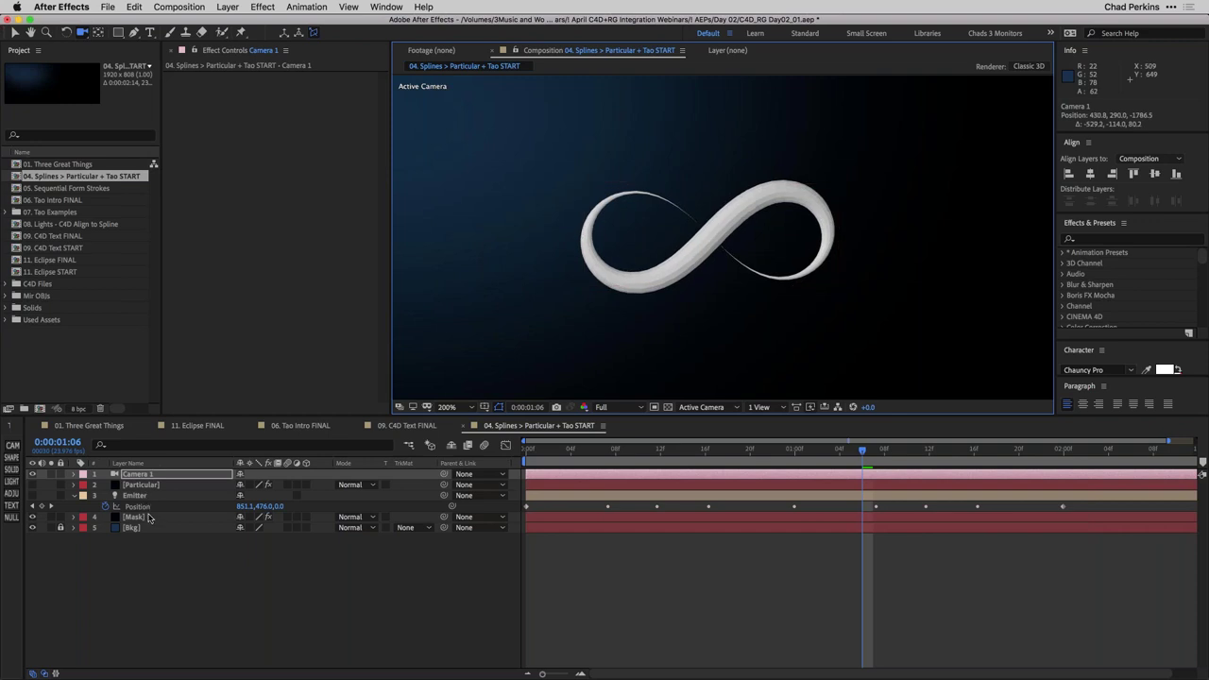
{"action": "left_click", "coordinate": [141, 518]}
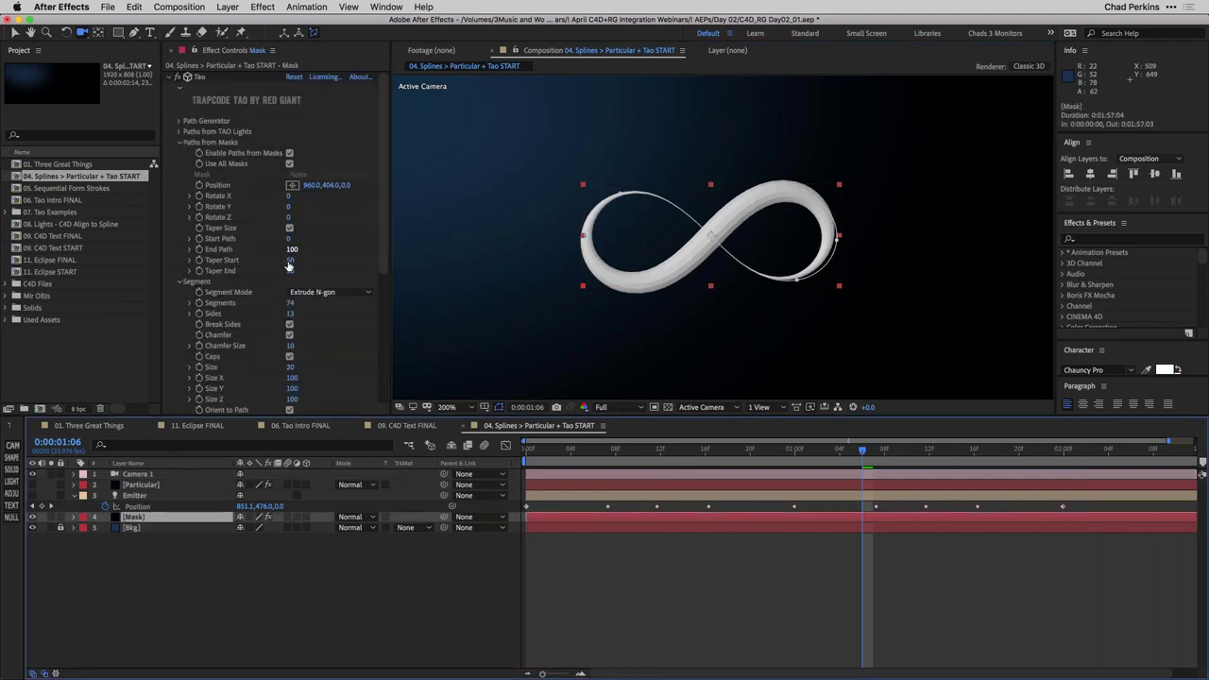
{"action": "left_click_drag", "start_coordinate": [291, 250], "coordinate": [326, 248]}
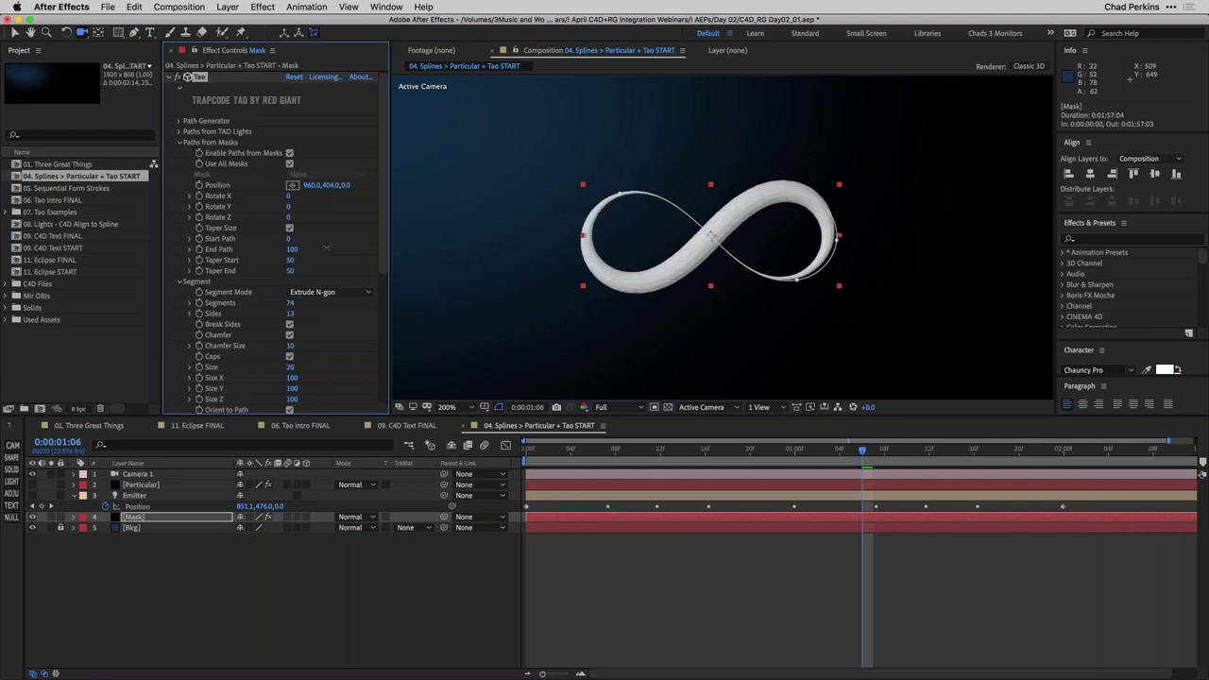
Play the 06. Tao Intro FINAL comp's animation from the start
{"action": "left_click", "coordinate": [300, 426]}
{"action": "left_click", "coordinate": [619, 449]}
{"action": "key", "text": "space"}
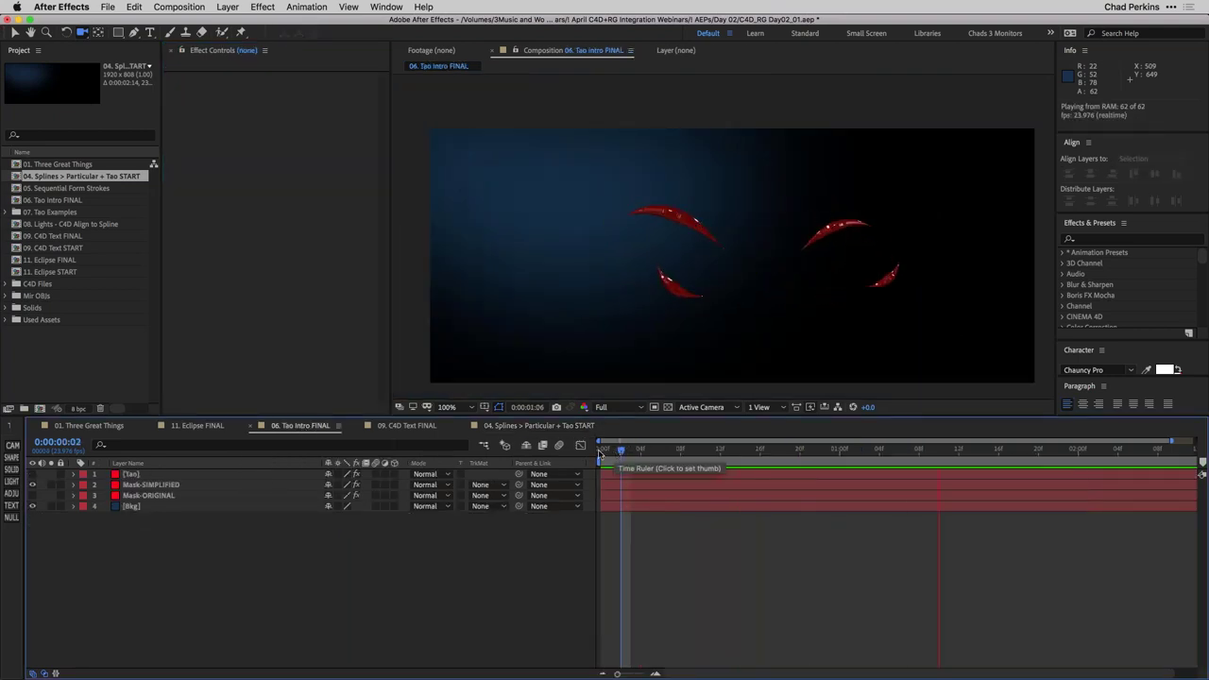
In the Splines > Particular + Tao START comp, set Repeat Paths R1 Repetitions to 1
{"action": "left_click", "coordinate": [542, 426]}
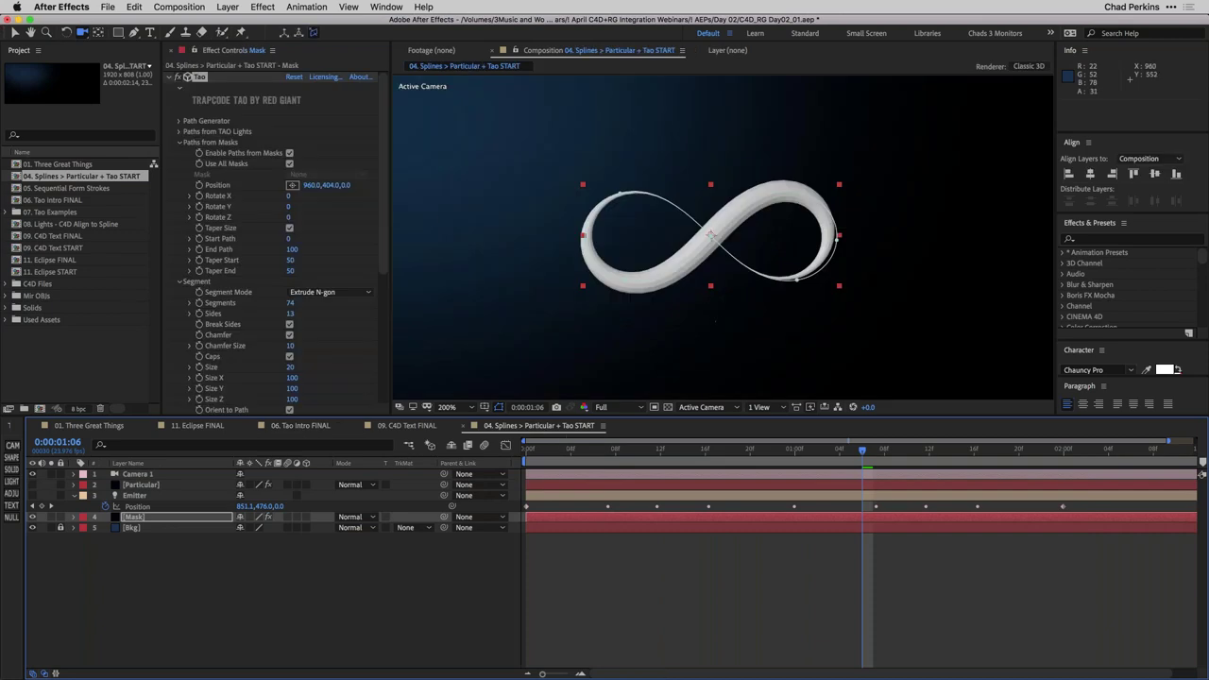
{"action": "left_click", "coordinate": [179, 142]}
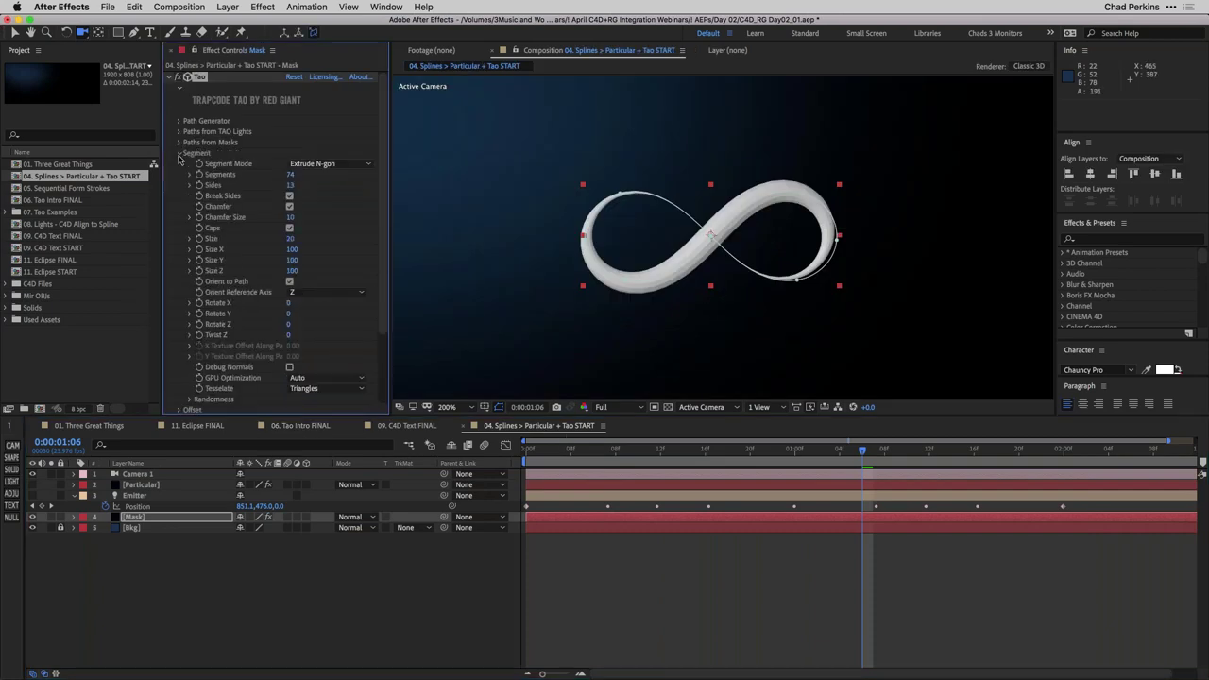
{"action": "left_click", "coordinate": [179, 153]}
{"action": "left_click", "coordinate": [179, 175]}
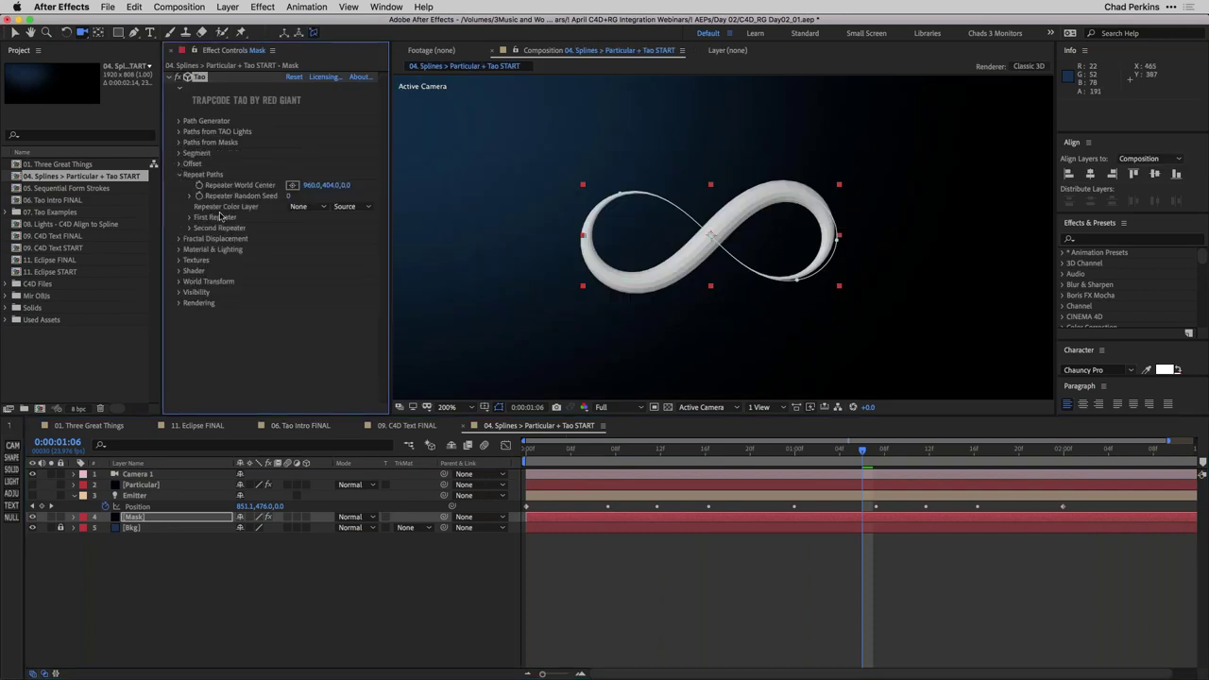
{"action": "left_click", "coordinate": [190, 217]}
{"action": "scroll", "coordinate": [246, 189], "scroll_direction": "down", "scroll_amount": 2}
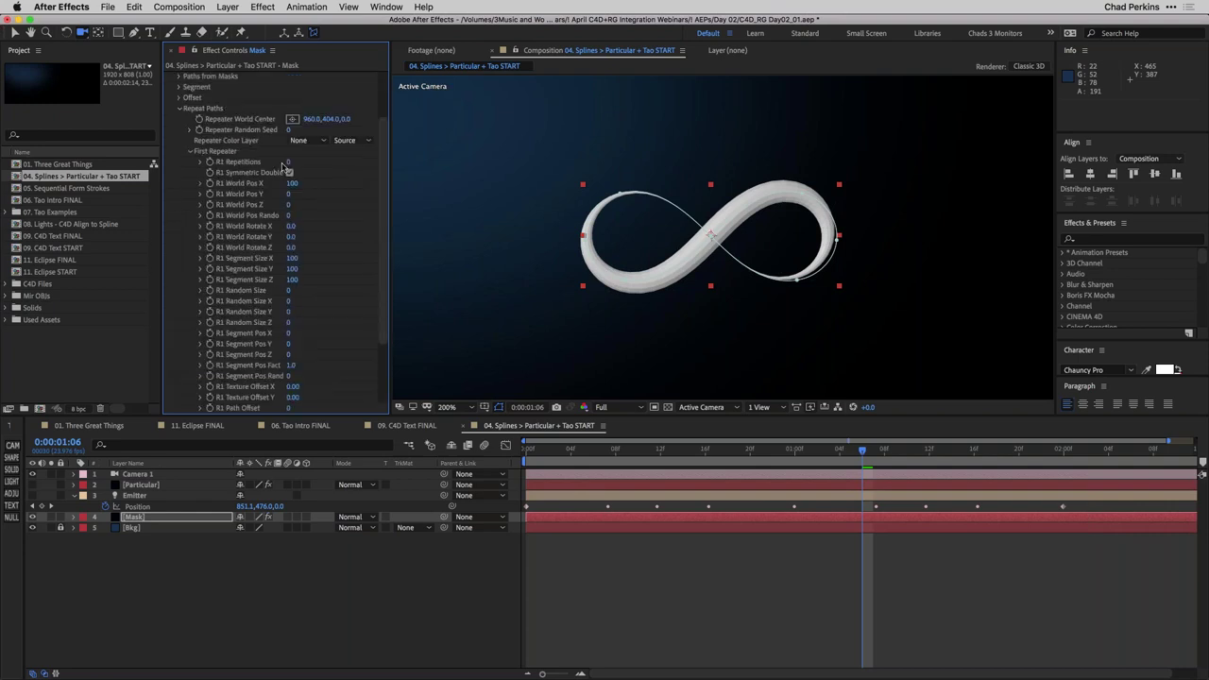
{"action": "left_click_drag", "start_coordinate": [289, 161], "coordinate": [292, 161]}
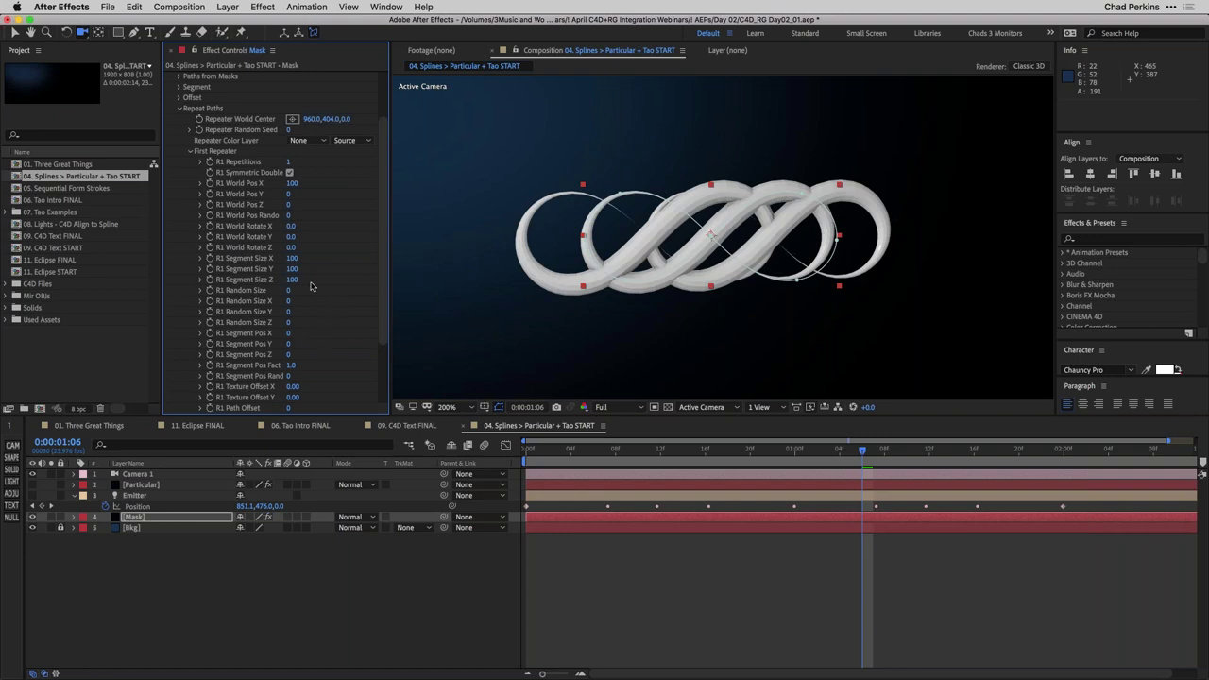
Collapse the Repeat Paths settings and bring up the 09. C4D Text FINAL comp
{"action": "left_click", "coordinate": [192, 152]}
{"action": "left_click", "coordinate": [178, 173]}
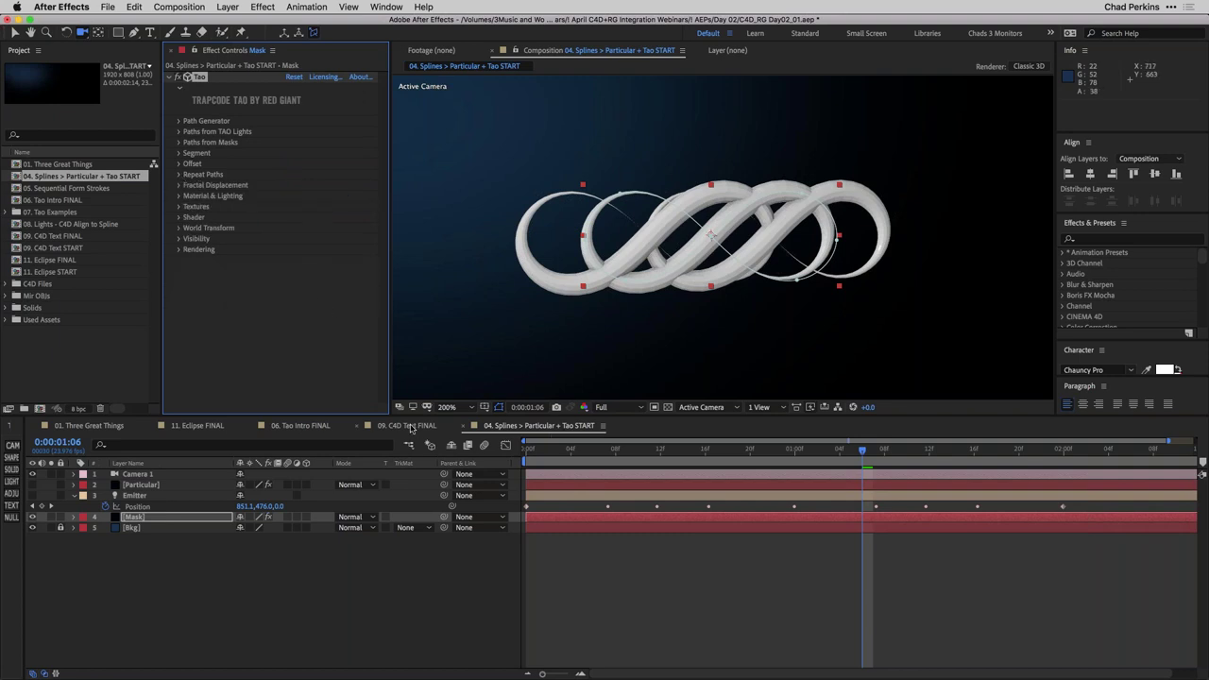
{"action": "left_click", "coordinate": [409, 426]}
Preview the 06. Tao Intro FINAL ribbon animation, scrubbing around frames 8 to 18
{"action": "left_click", "coordinate": [297, 426]}
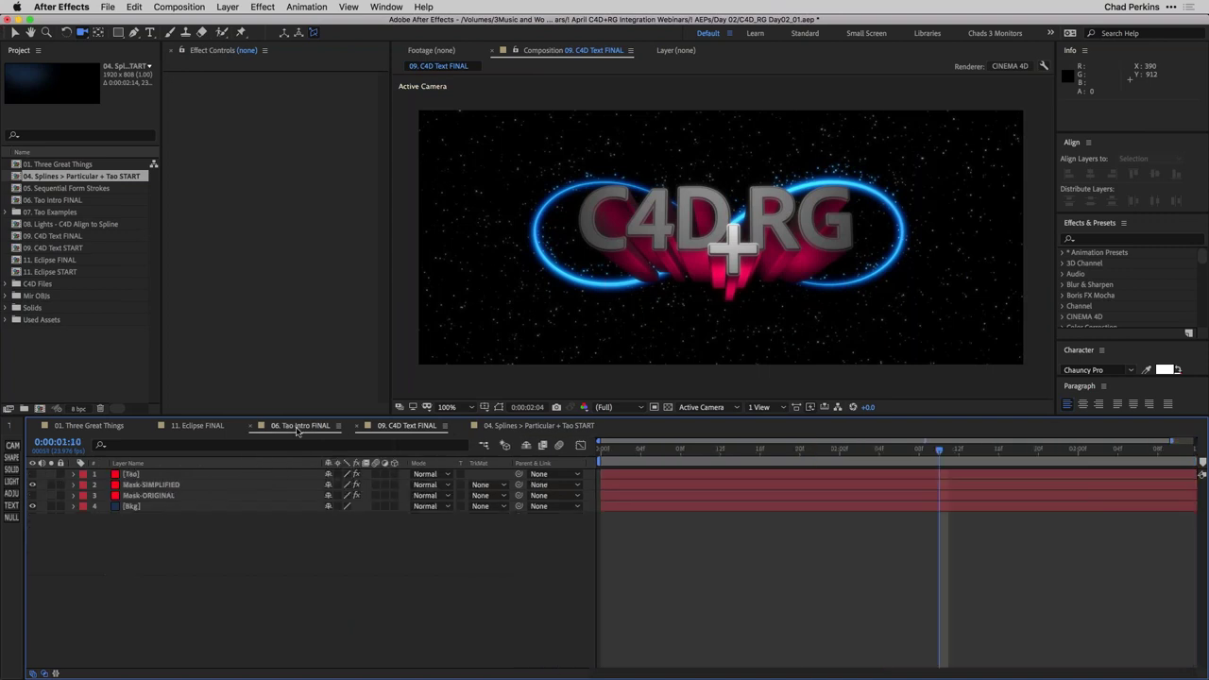
{"action": "left_click", "coordinate": [681, 449]}
{"action": "left_click_drag", "start_coordinate": [681, 450], "coordinate": [738, 455]}
{"action": "key", "text": "space"}
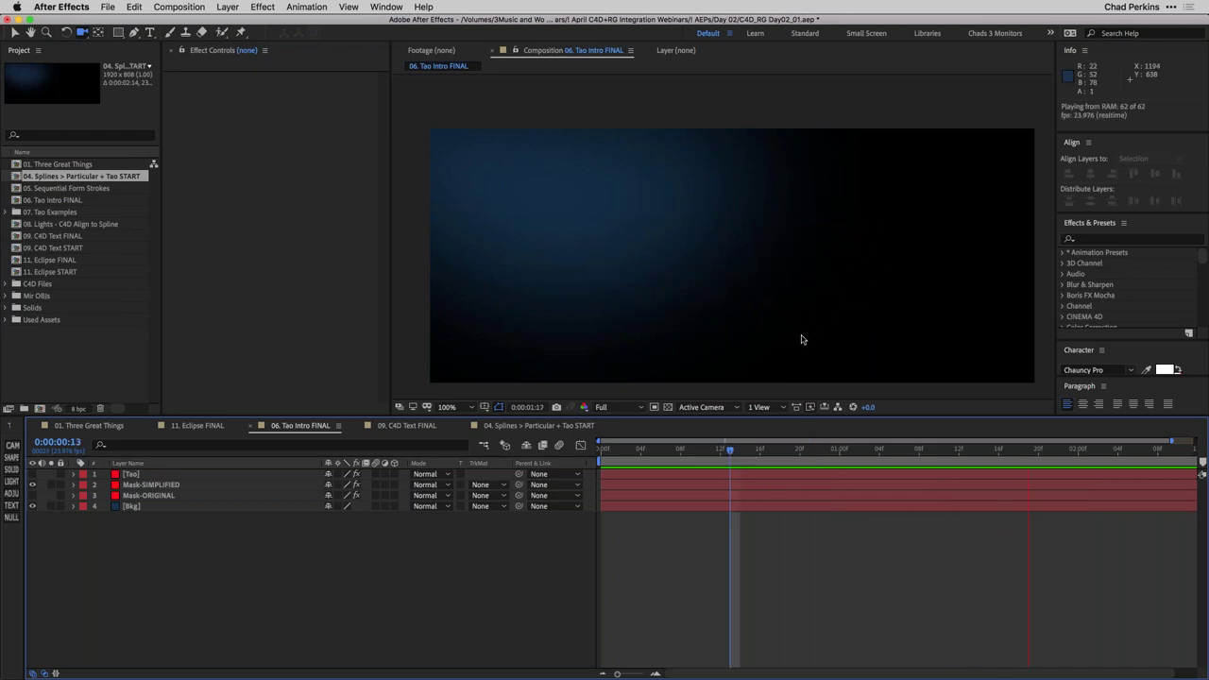
{"action": "key", "text": "space"}
{"action": "mouse_move", "coordinate": [699, 449]}
{"action": "left_mouse_down"}
{"action": "mouse_move", "coordinate": [721, 448]}
{"action": "mouse_move", "coordinate": [698, 446]}
{"action": "left_mouse_up"}
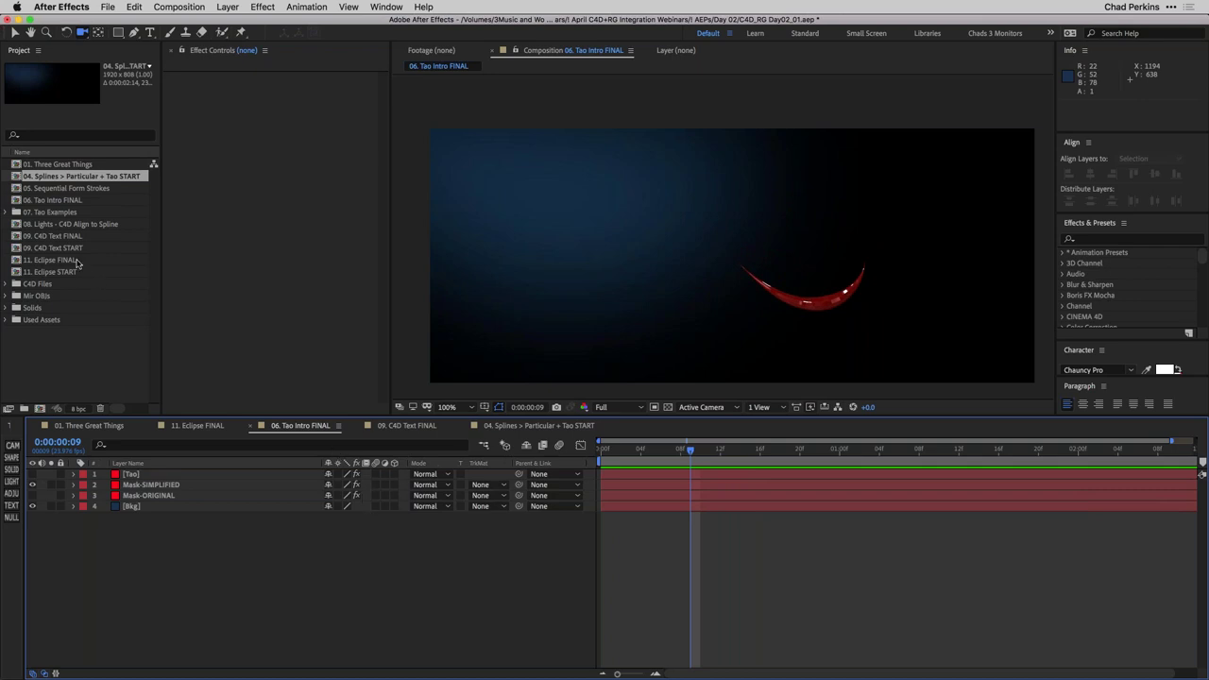
Open Tao Test 08 - red blocks from the 07. Tao Examples folder
{"action": "left_click", "coordinate": [7, 212]}
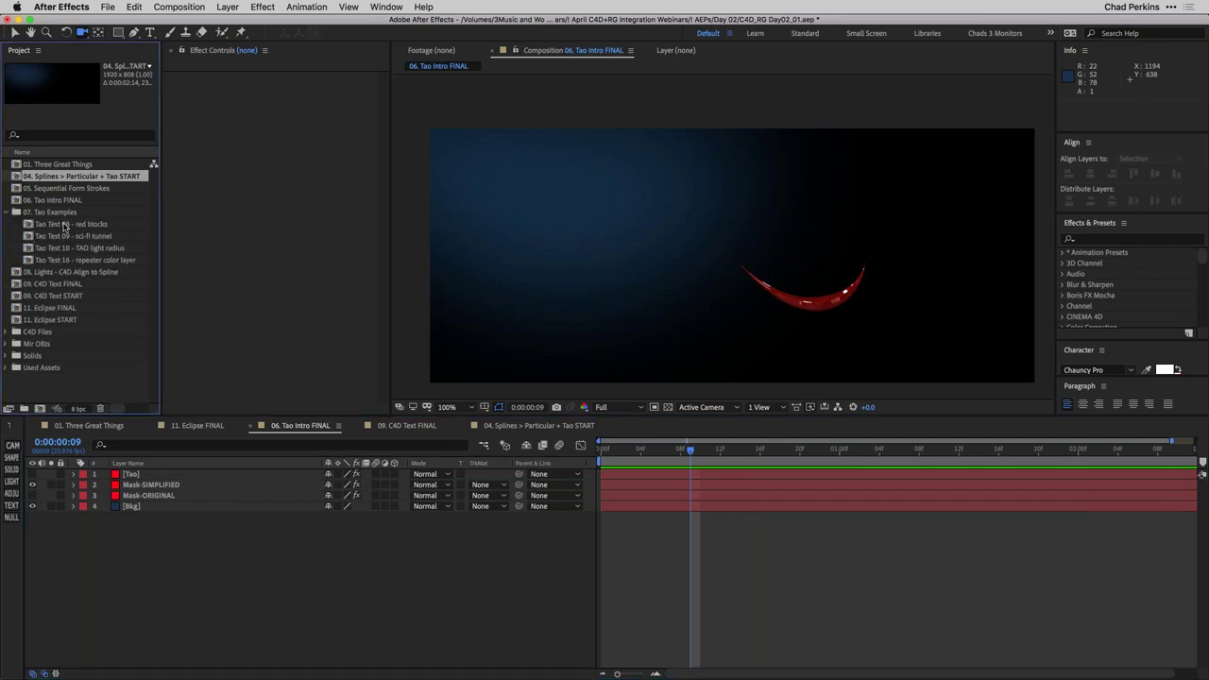
{"action": "left_click", "coordinate": [65, 225]}
{"action": "double_click", "coordinate": [68, 227]}
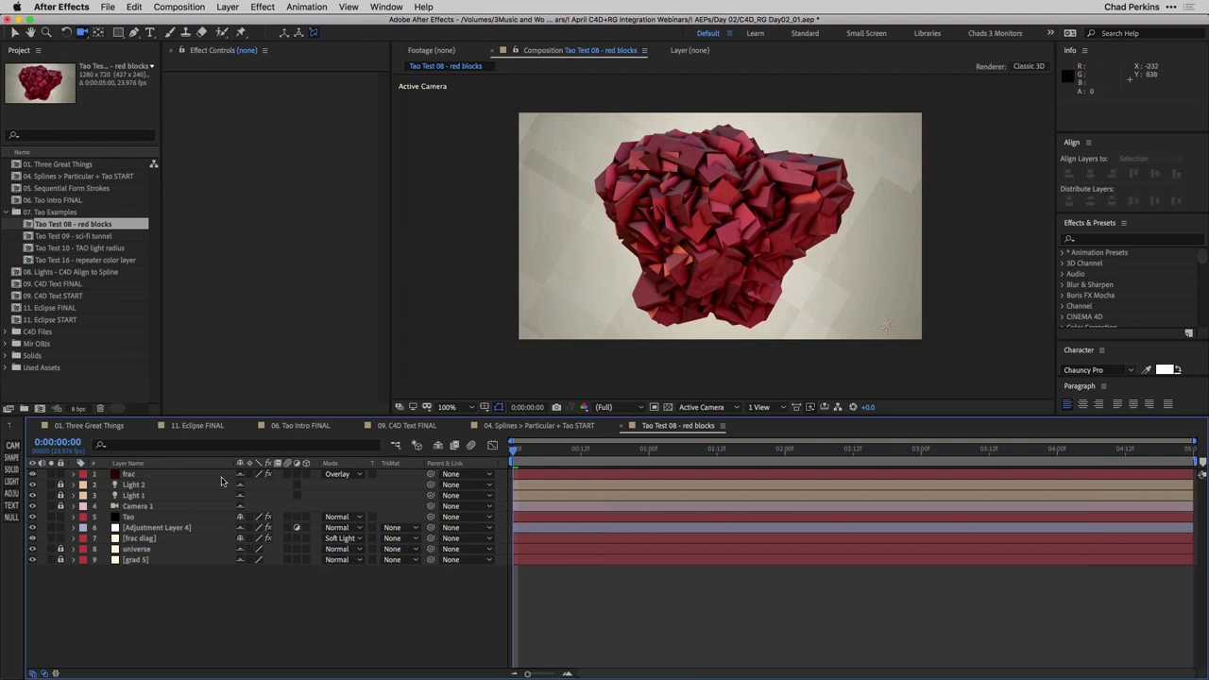
Set the Tao layer's Fractal Displacement Frequency to 222
{"action": "left_click", "coordinate": [167, 518]}
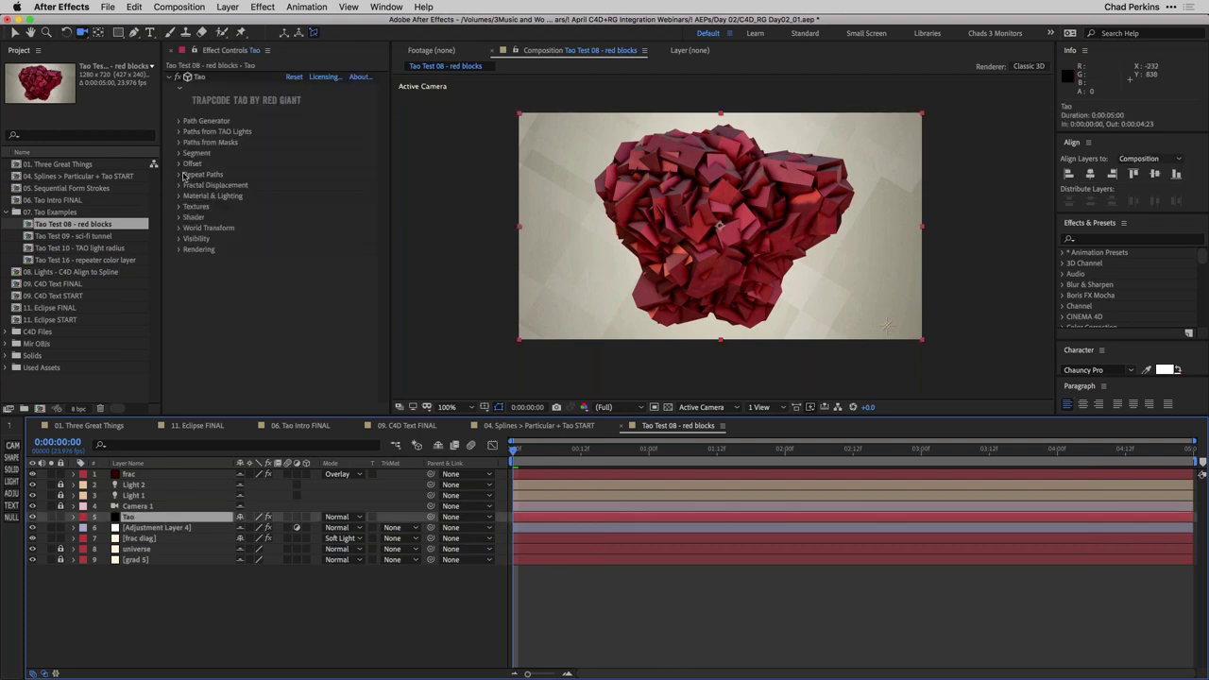
{"action": "left_click", "coordinate": [178, 185]}
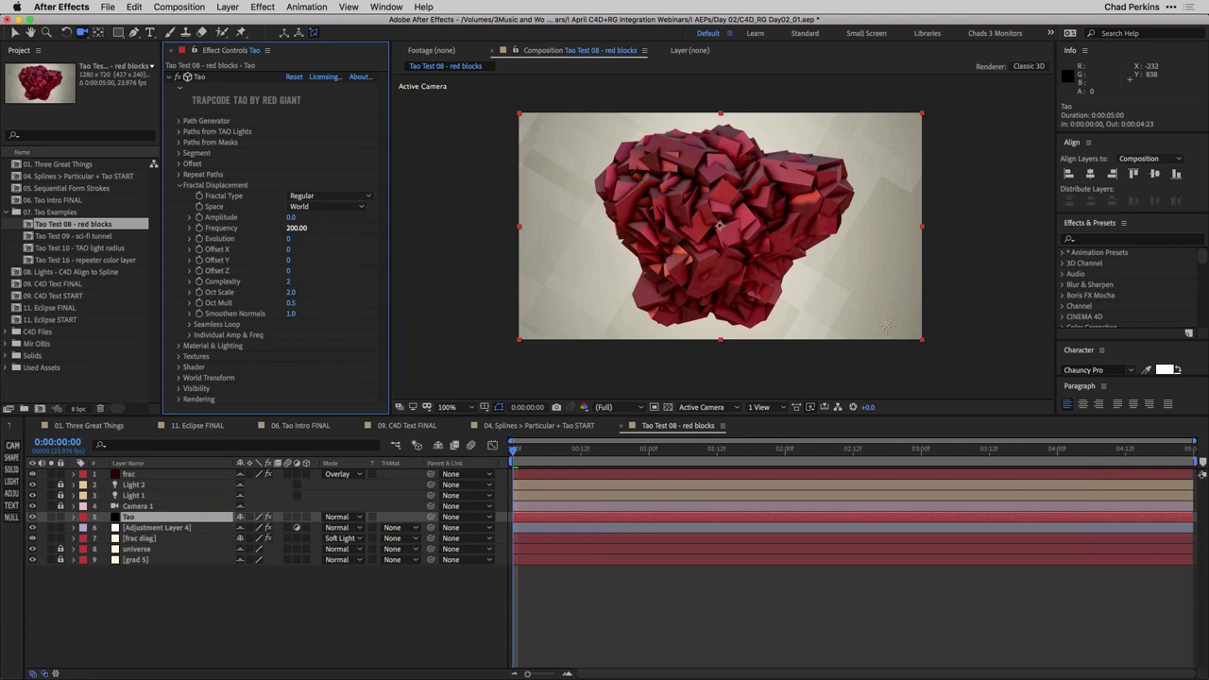
{"action": "mouse_move", "coordinate": [292, 229]}
{"action": "left_mouse_down"}
{"action": "mouse_move", "coordinate": [321, 229]}
{"action": "mouse_move", "coordinate": [296, 239]}
{"action": "left_mouse_up"}
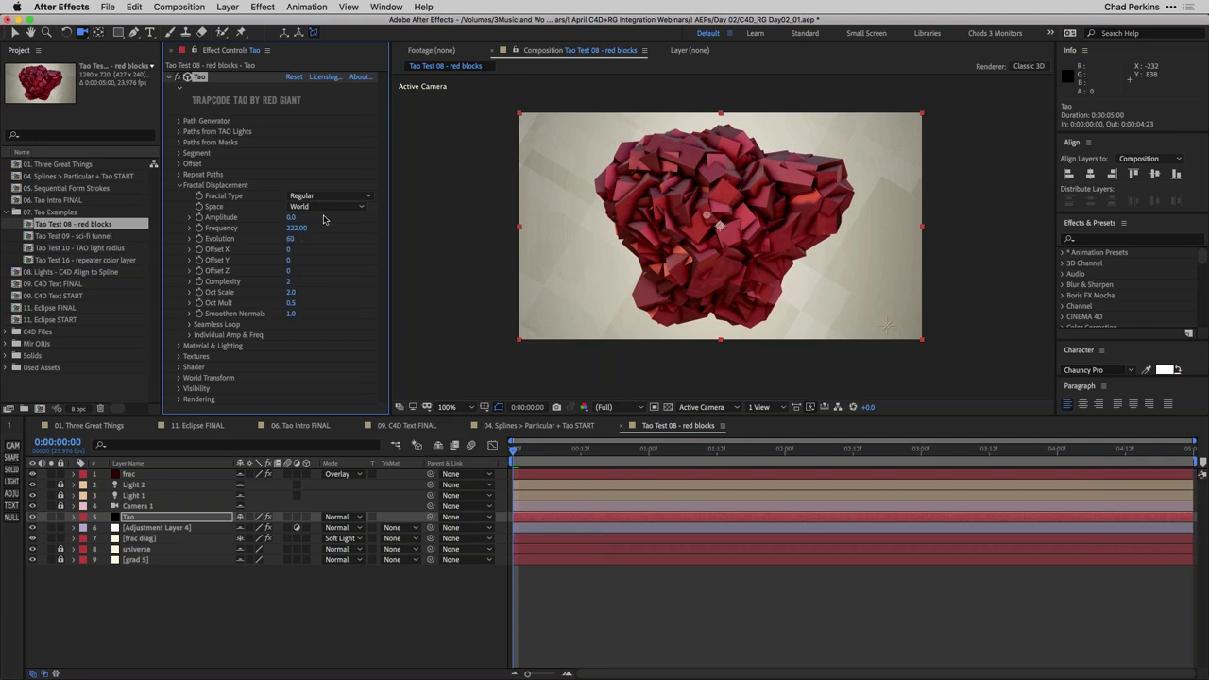
{"action": "left_click", "coordinate": [129, 474]}
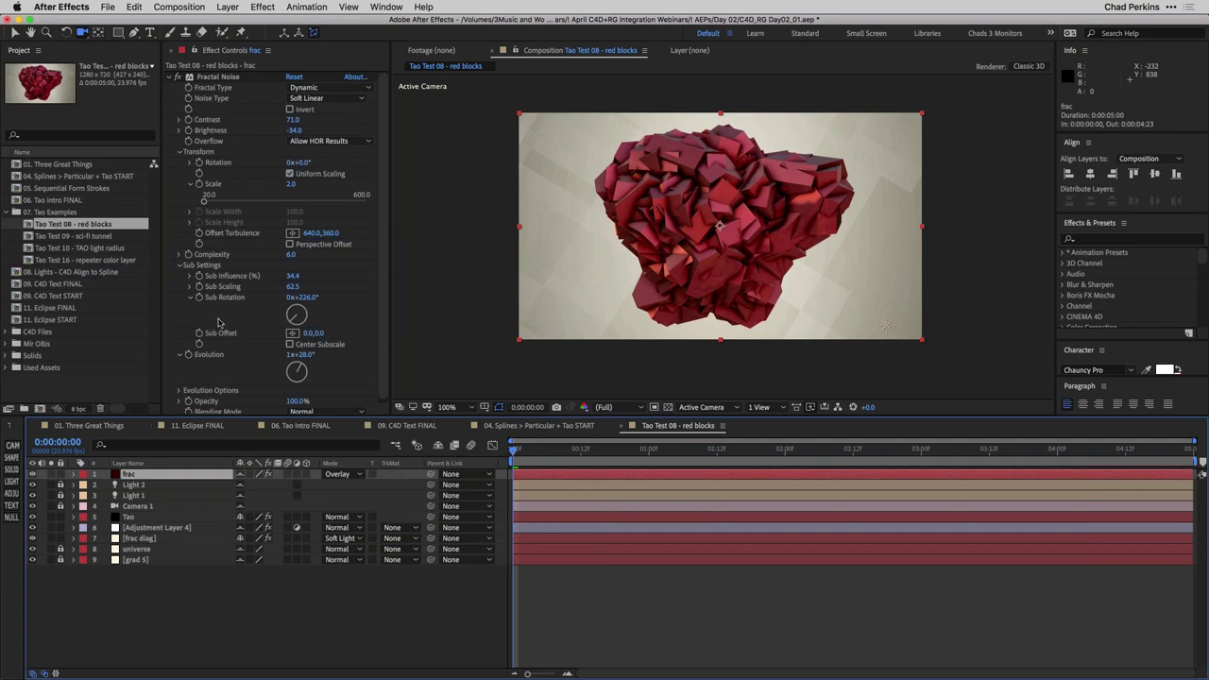
{"action": "left_click", "coordinate": [130, 517]}
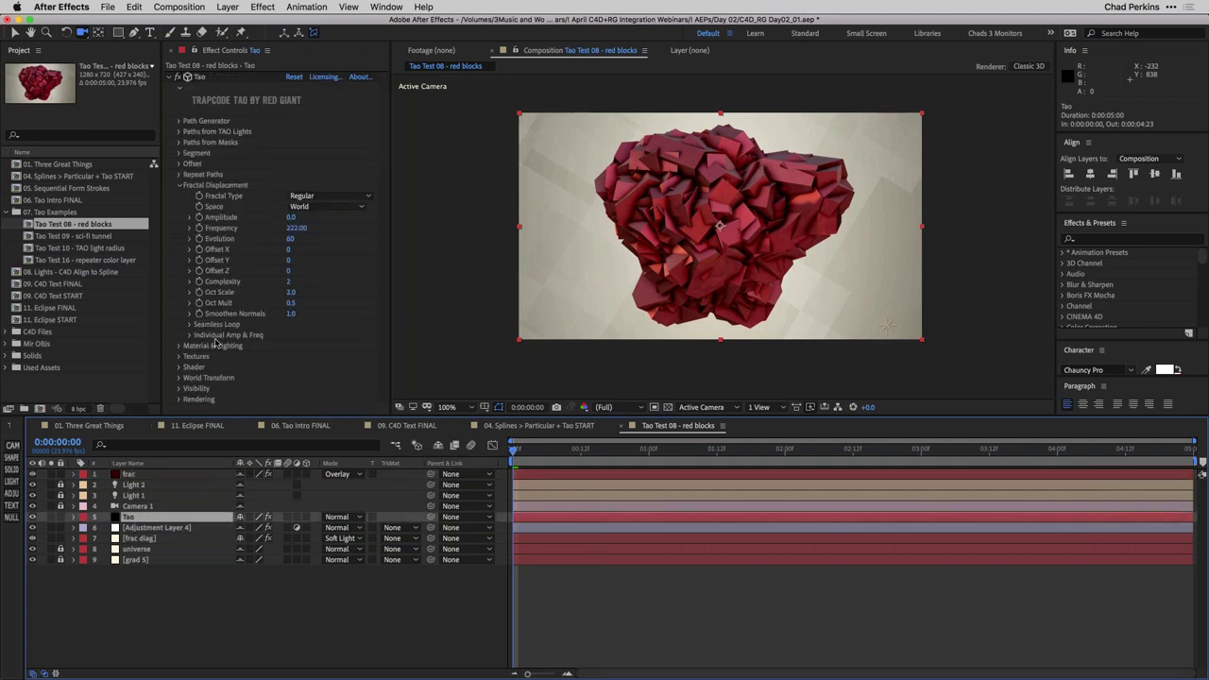
Set Fractal Displacement Amplitude to 352 and Evolution to 209, then collapse the group
{"action": "left_click_drag", "start_coordinate": [292, 217], "coordinate": [376, 213]}
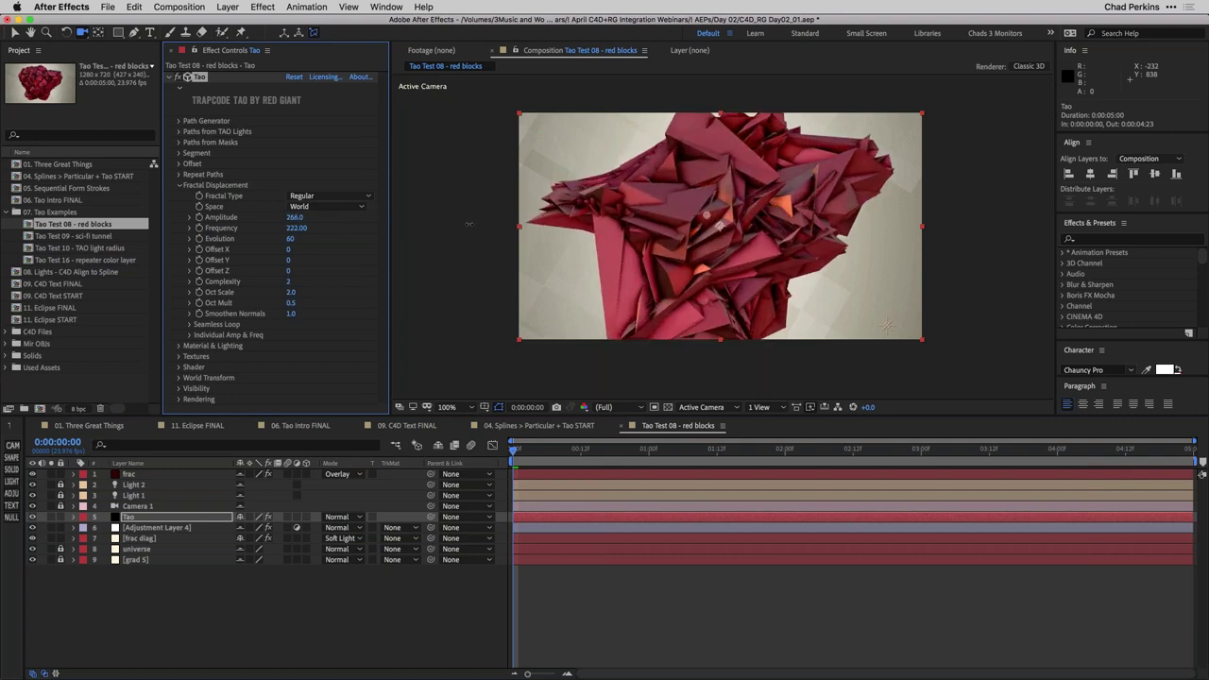
{"action": "mouse_move", "coordinate": [479, 227]}
{"action": "left_mouse_down"}
{"action": "mouse_move", "coordinate": [477, 241]}
{"action": "mouse_move", "coordinate": [462, 234]}
{"action": "left_mouse_up"}
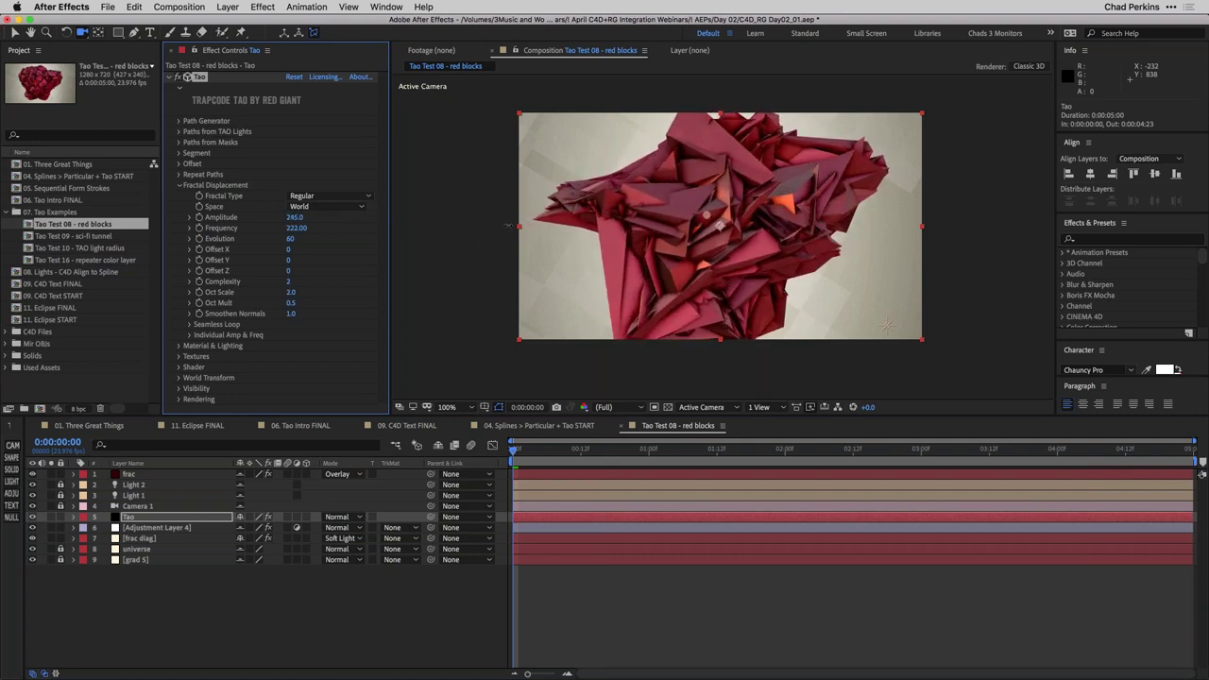
{"action": "left_click_drag", "start_coordinate": [293, 218], "coordinate": [265, 217]}
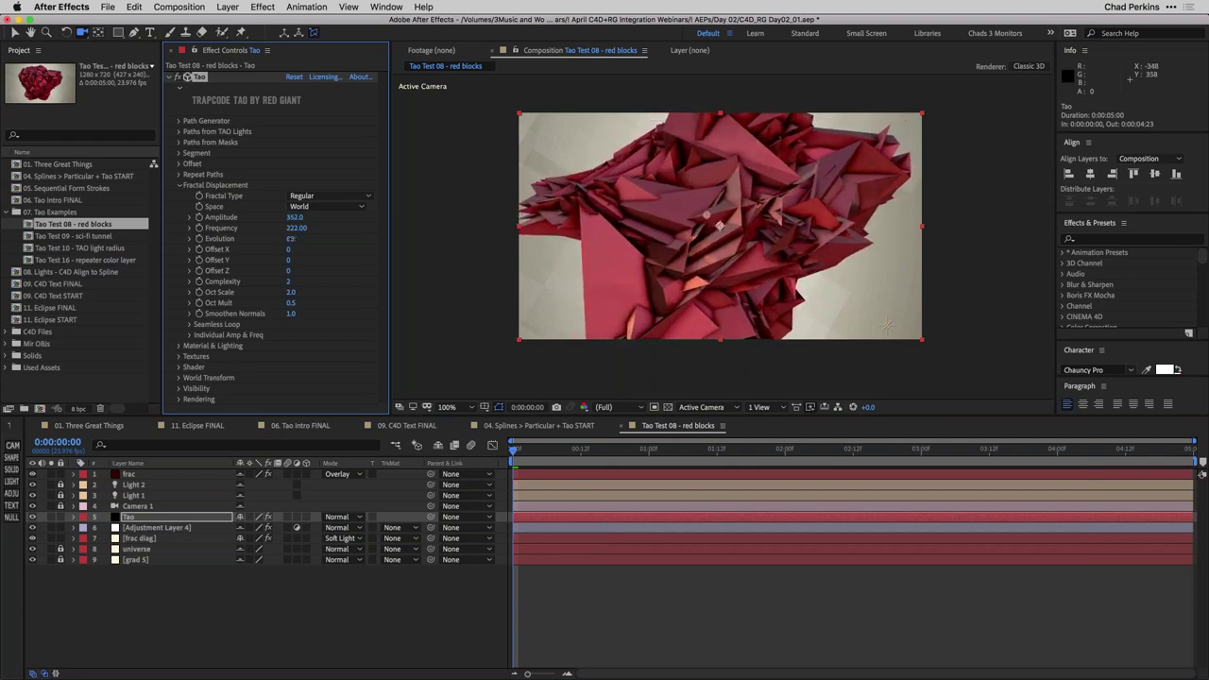
{"action": "left_click_drag", "start_coordinate": [350, 238], "coordinate": [324, 266]}
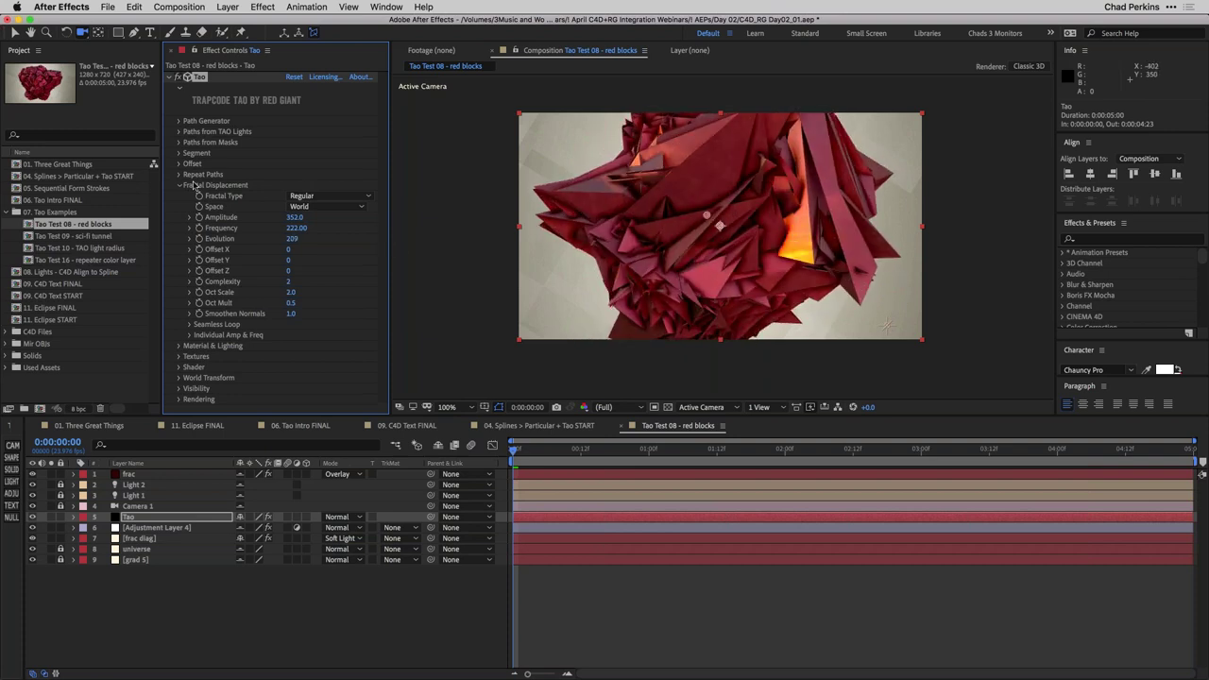
{"action": "left_click", "coordinate": [187, 186]}
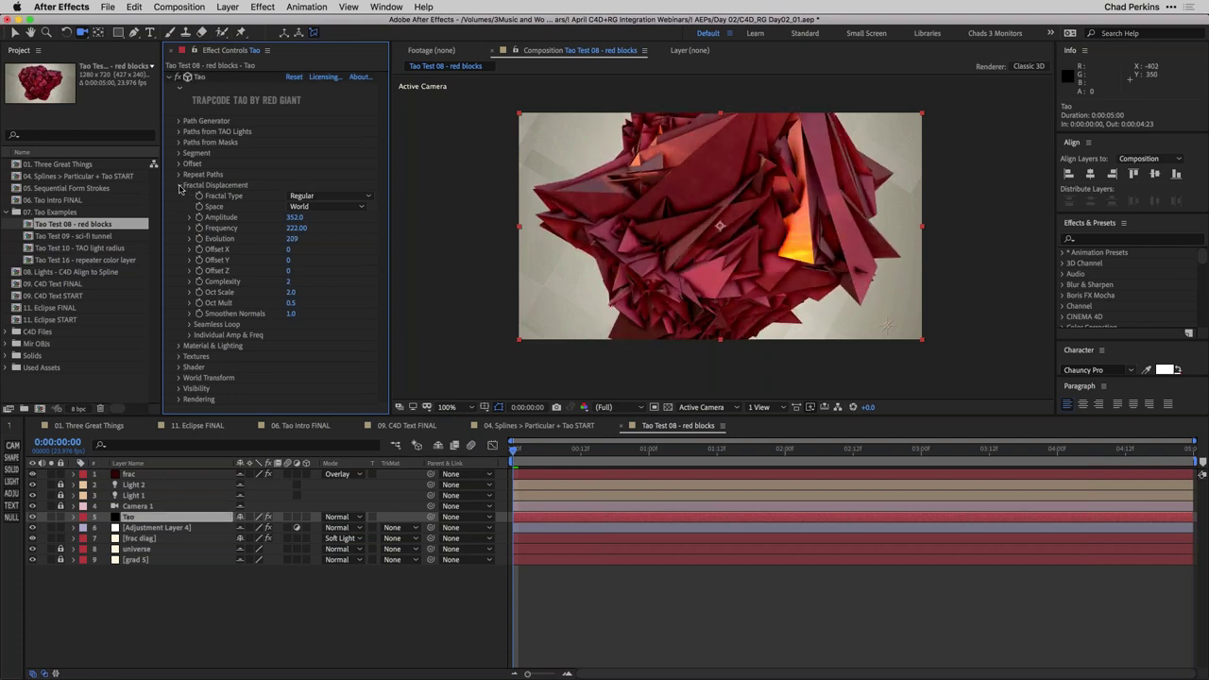
{"action": "left_click", "coordinate": [178, 186]}
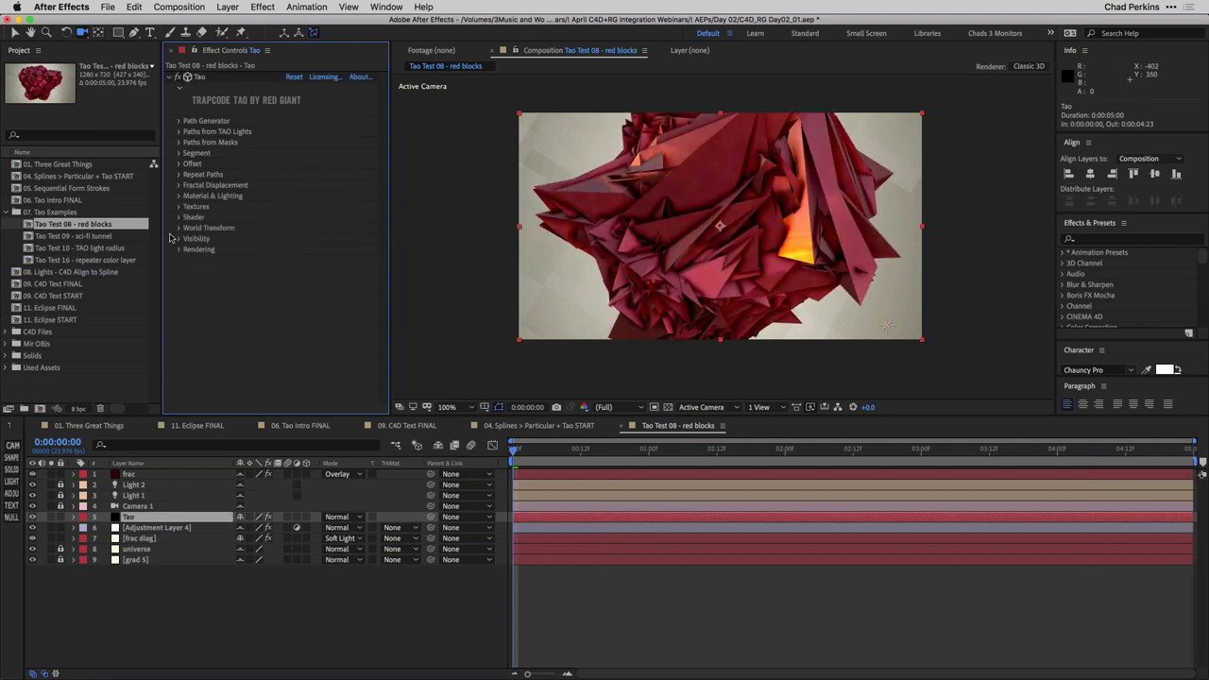
Open Tao Test 09 - sci-fi tunnel, scrub its frames up to 0:00:02:12, then open Tao Test 16 - repeater color layer
{"action": "double_click", "coordinate": [75, 236]}
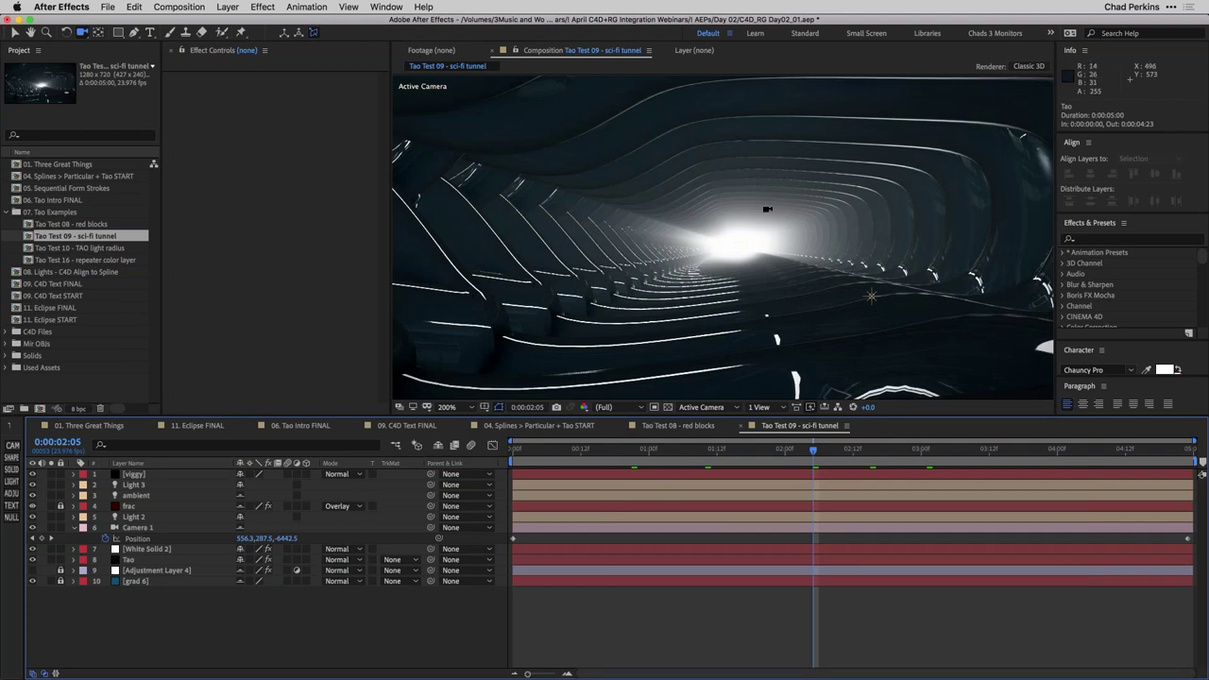
{"action": "left_click_drag", "start_coordinate": [635, 451], "coordinate": [673, 452]}
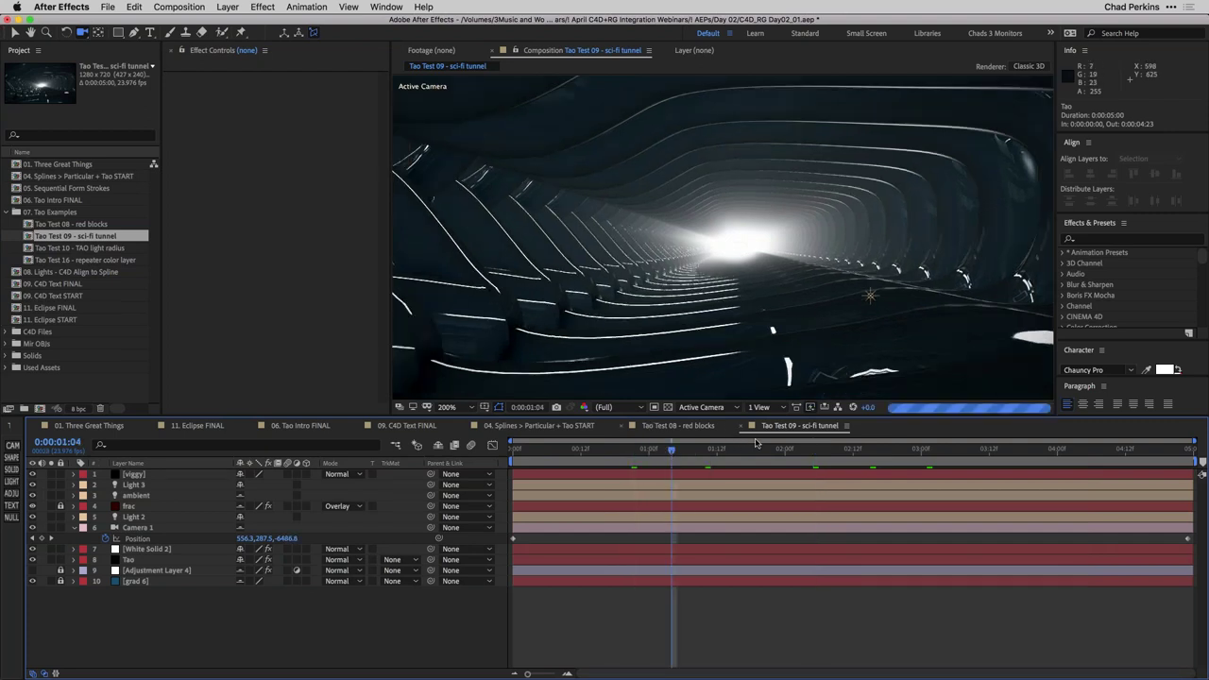
{"action": "left_click_drag", "start_coordinate": [774, 452], "coordinate": [804, 451]}
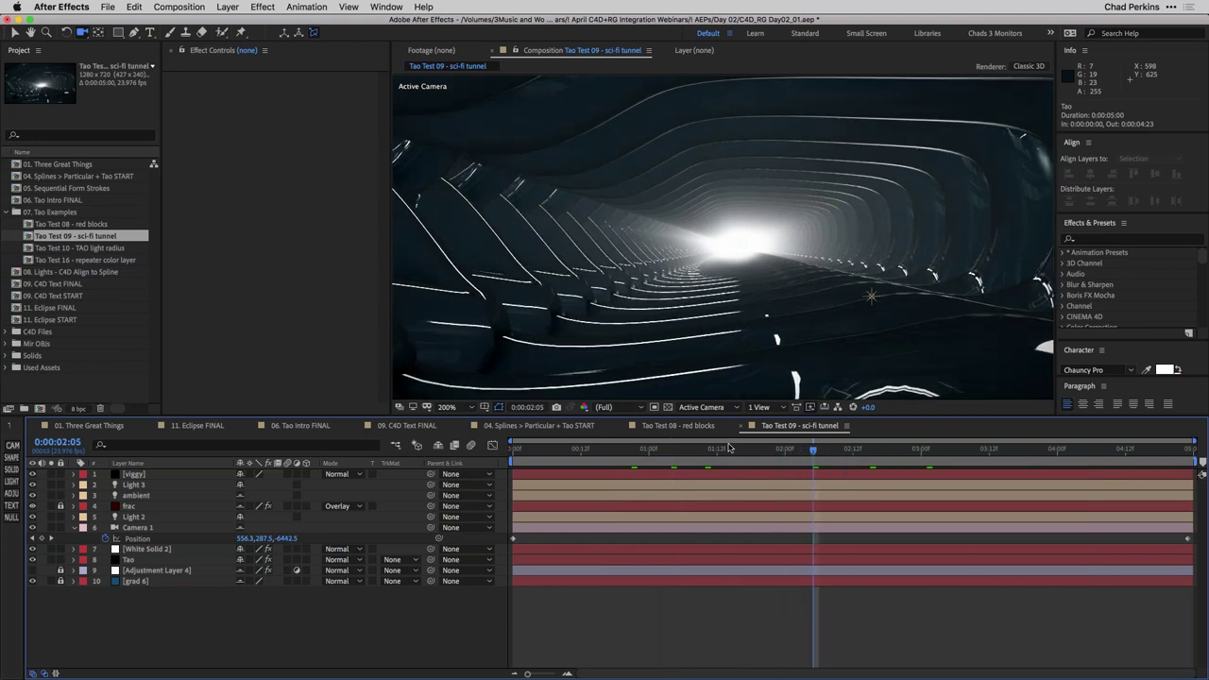
{"action": "left_click_drag", "start_coordinate": [706, 450], "coordinate": [690, 449]}
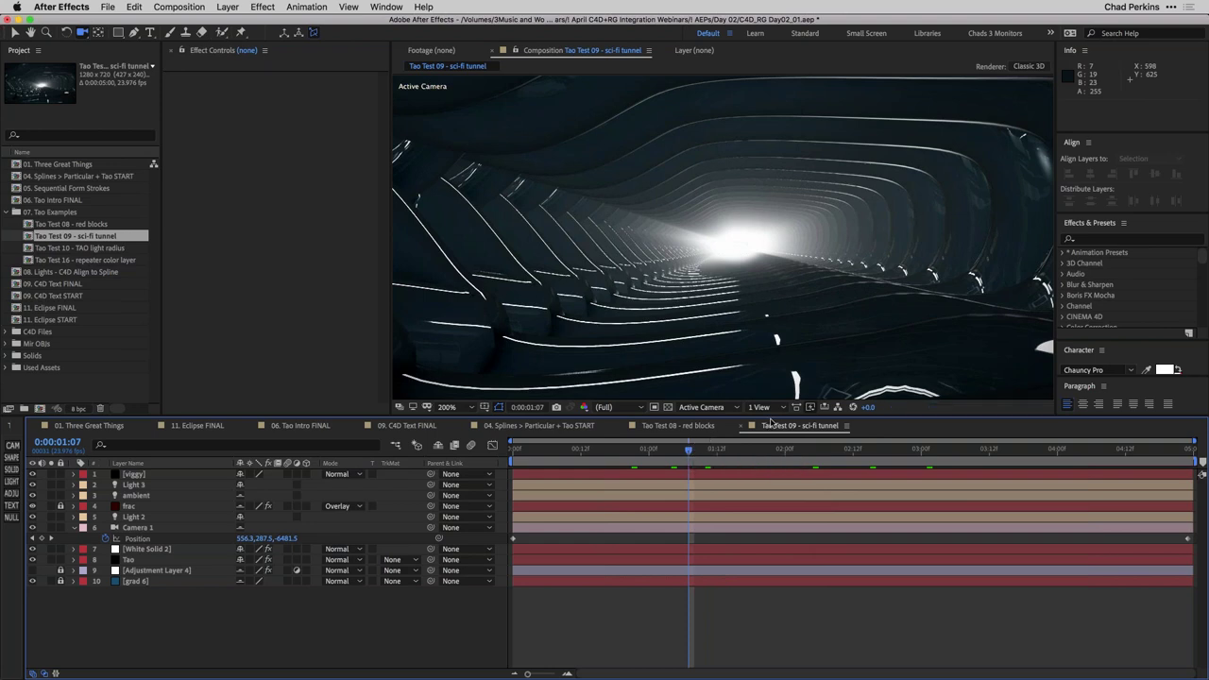
{"action": "left_click", "coordinate": [776, 450]}
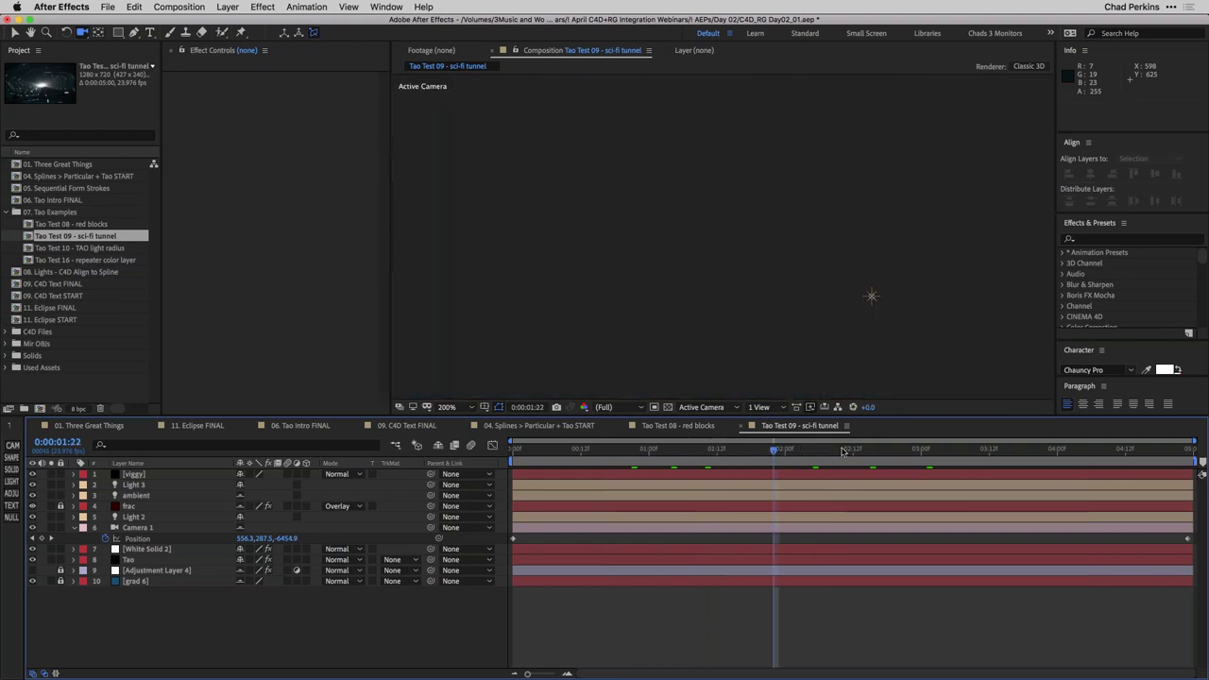
{"action": "left_click", "coordinate": [854, 450]}
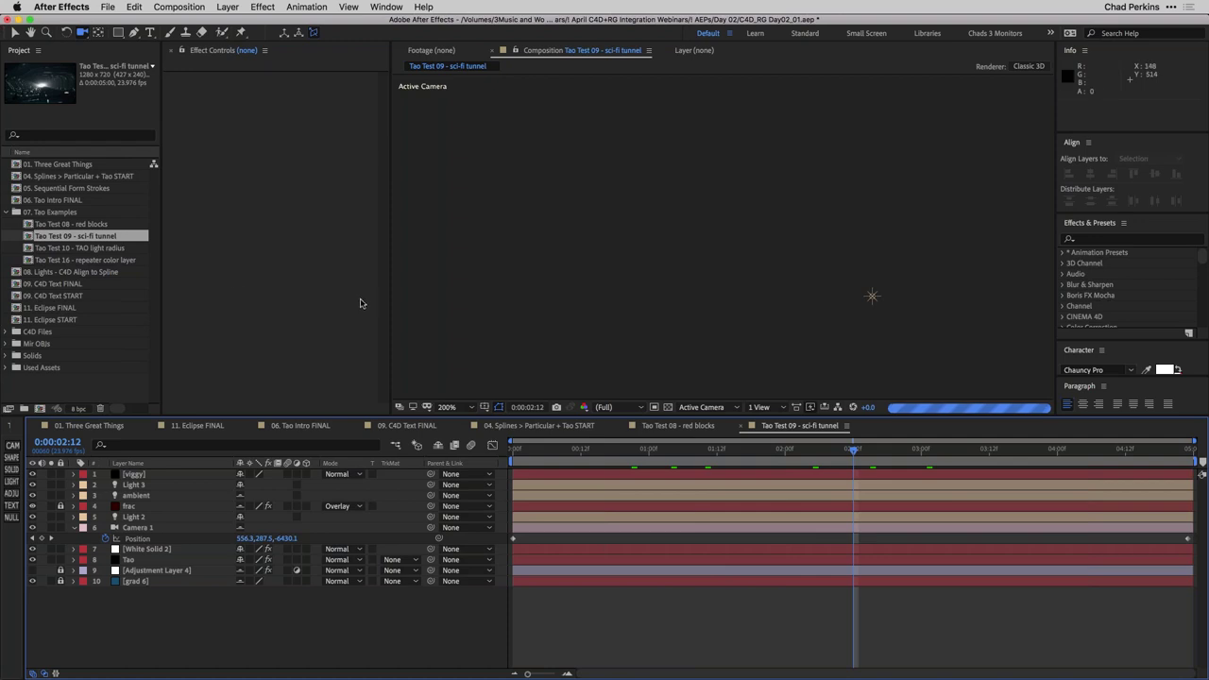
{"action": "double_click", "coordinate": [92, 260]}
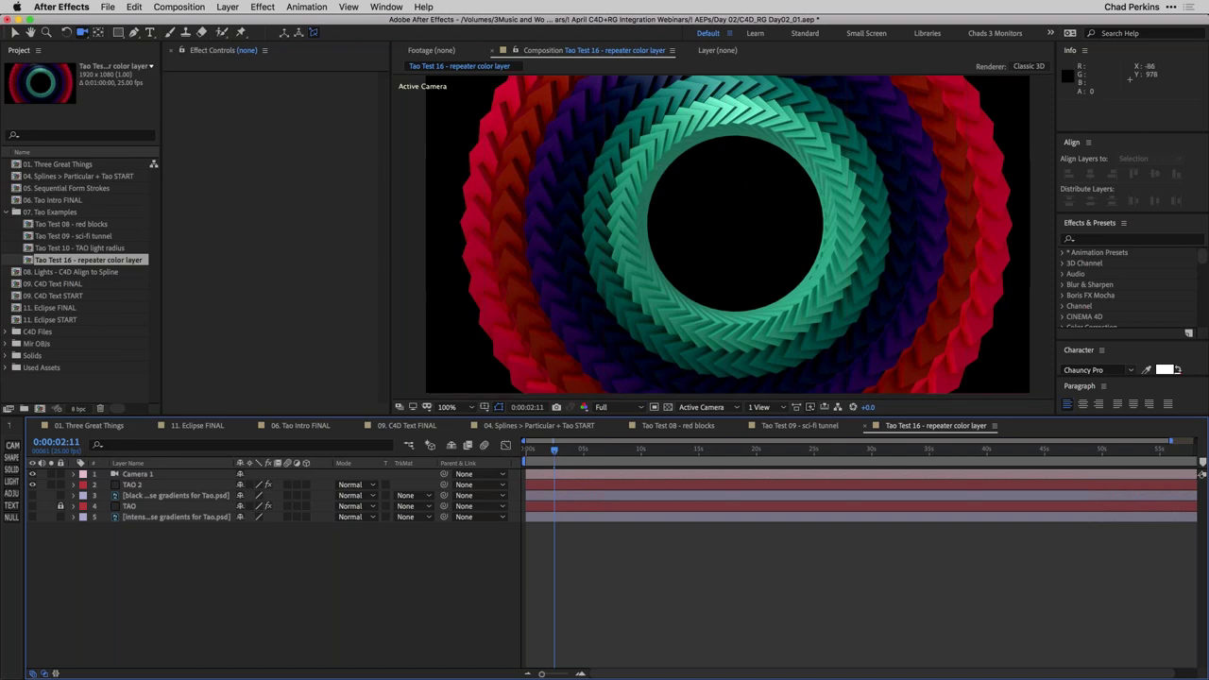
Inspect the gradient PSD layer, orbit Camera 1 to see the rings edge-on, then open Tao Test 10 - TAO light radius
{"action": "double_click", "coordinate": [176, 495]}
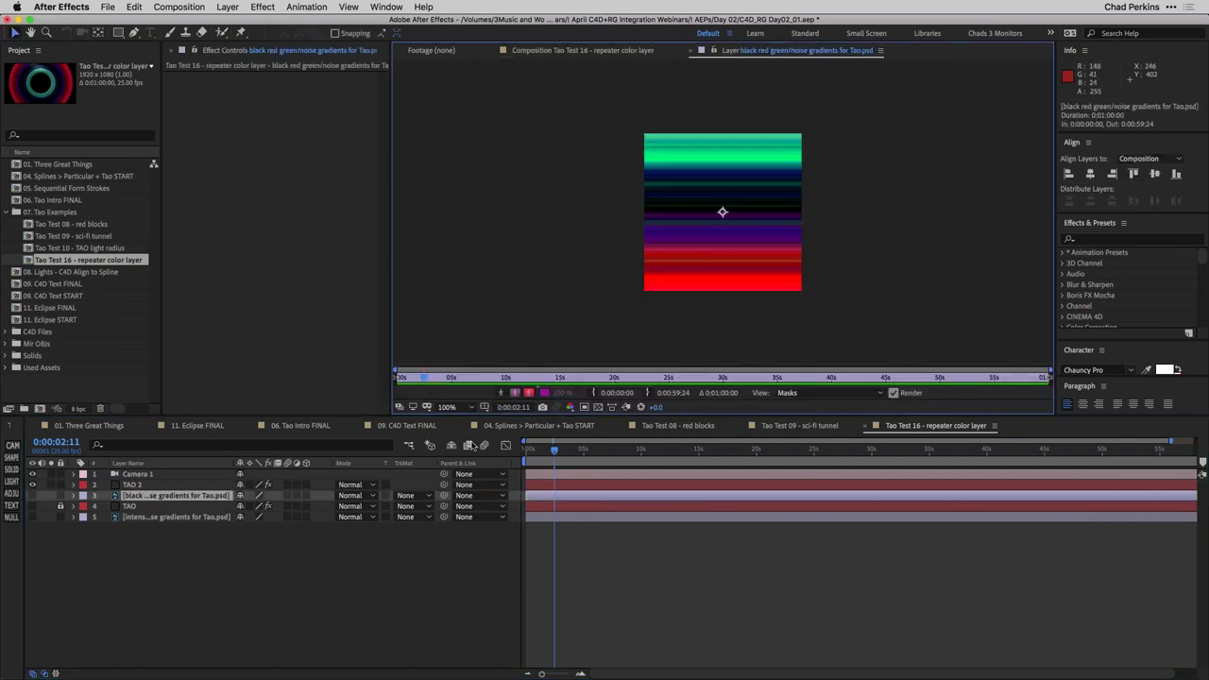
{"action": "left_click", "coordinate": [564, 52]}
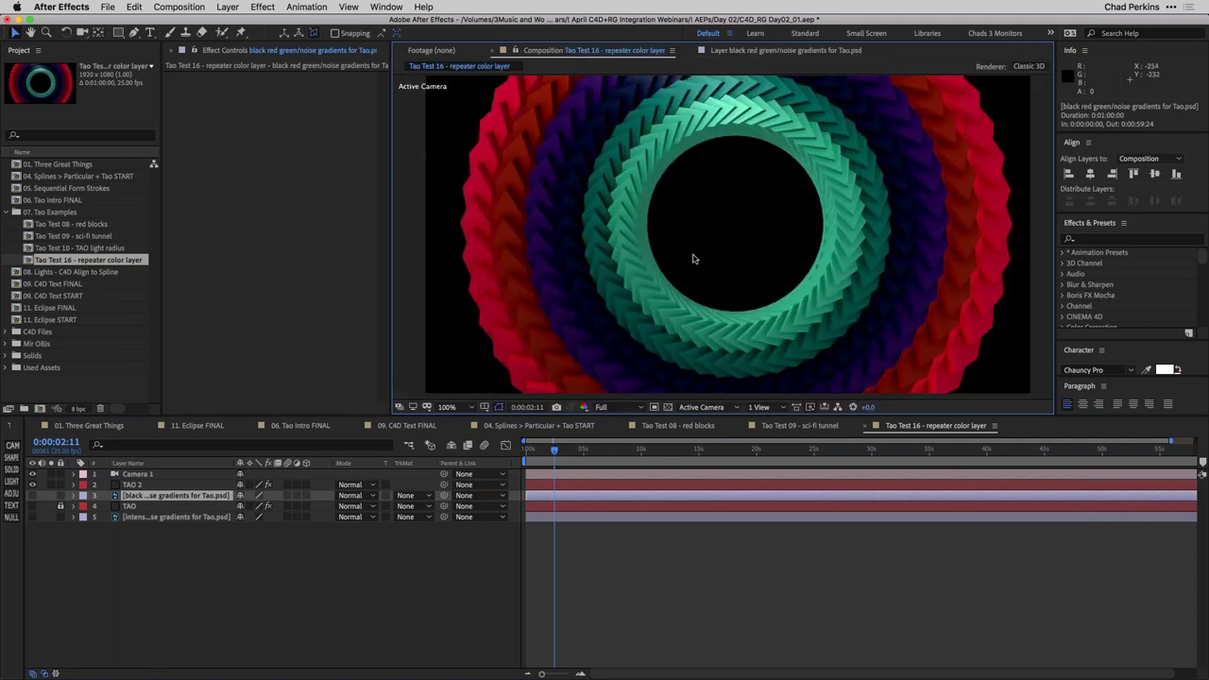
{"action": "left_click", "coordinate": [201, 475]}
{"action": "key", "text": "c"}
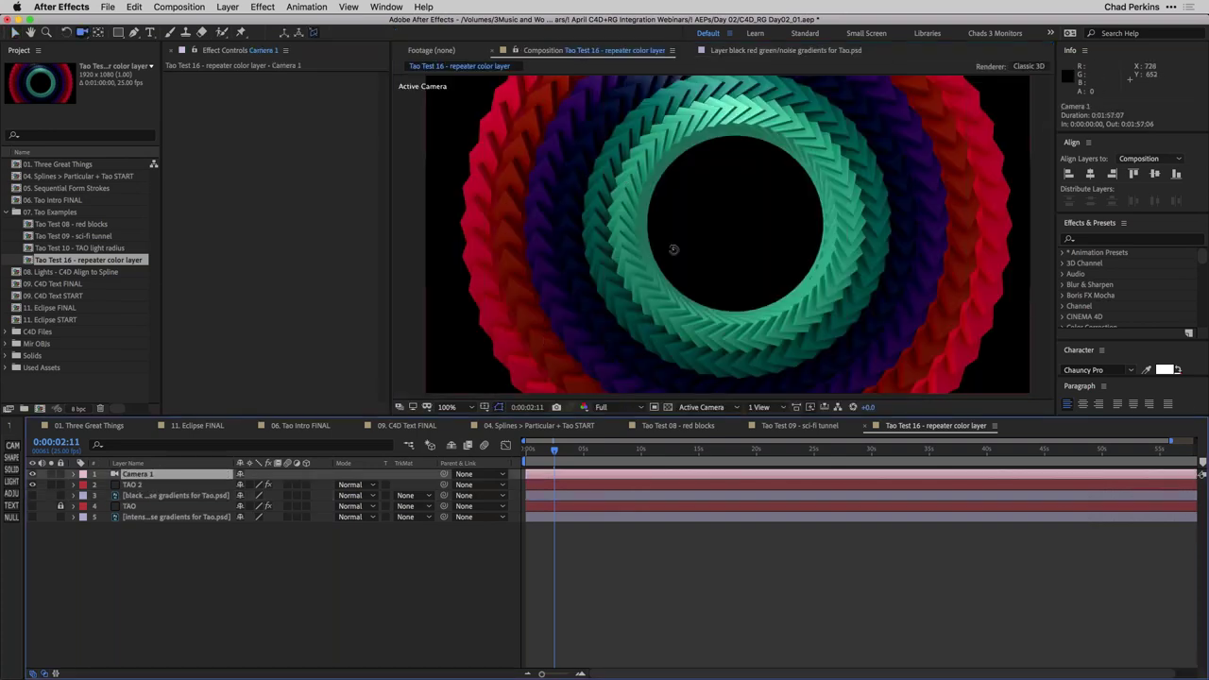
{"action": "left_click_drag", "start_coordinate": [697, 238], "coordinate": [481, 229]}
{"action": "double_click", "coordinate": [94, 248]}
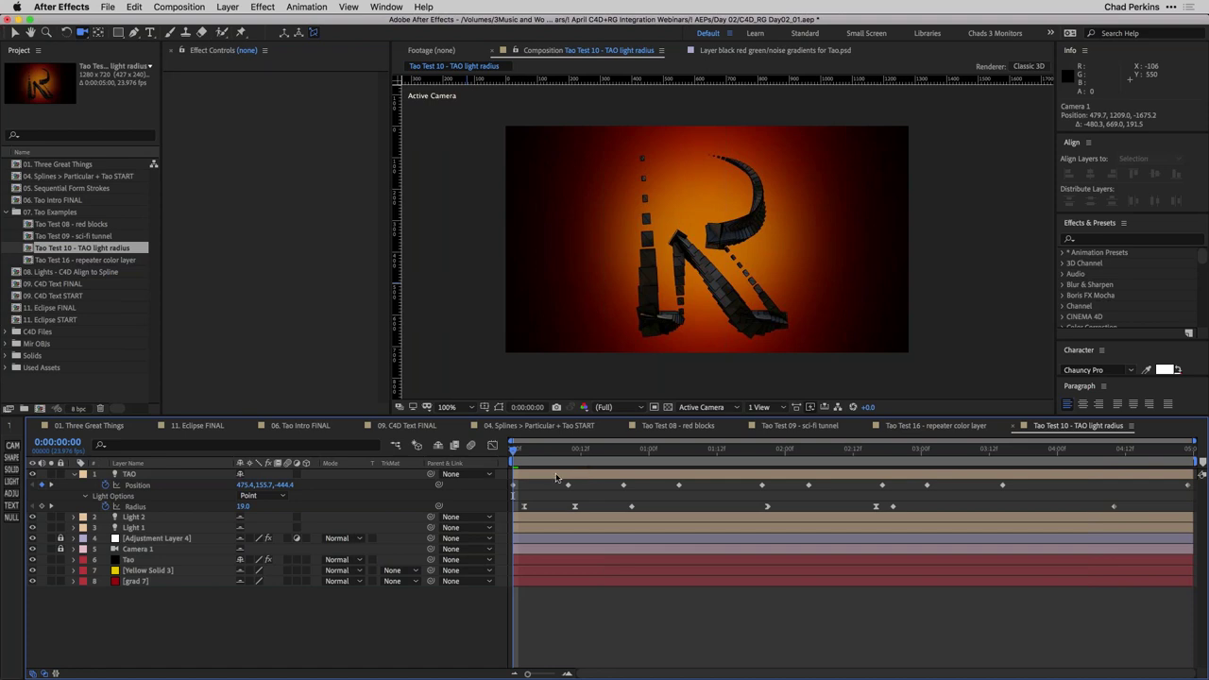
Scrub the TAO light's Position animation to the start, then show the Tao layer's Paths from TAO Lights settings
{"action": "left_click", "coordinate": [128, 474]}
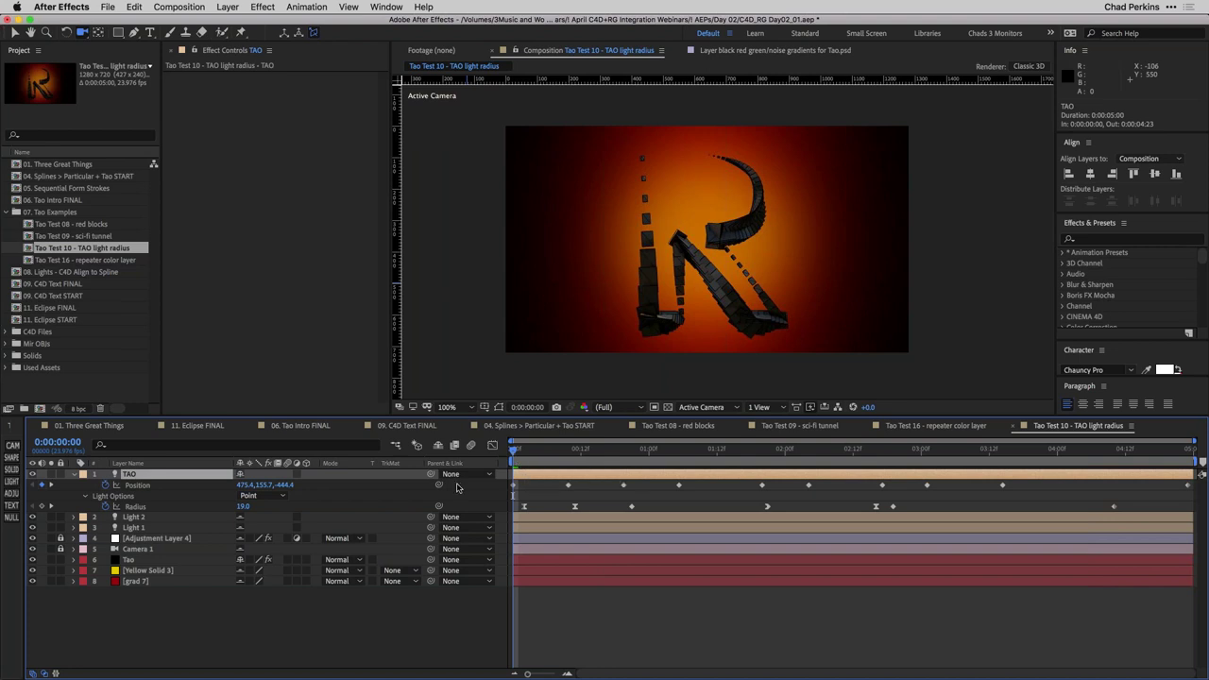
{"action": "left_click", "coordinate": [146, 487]}
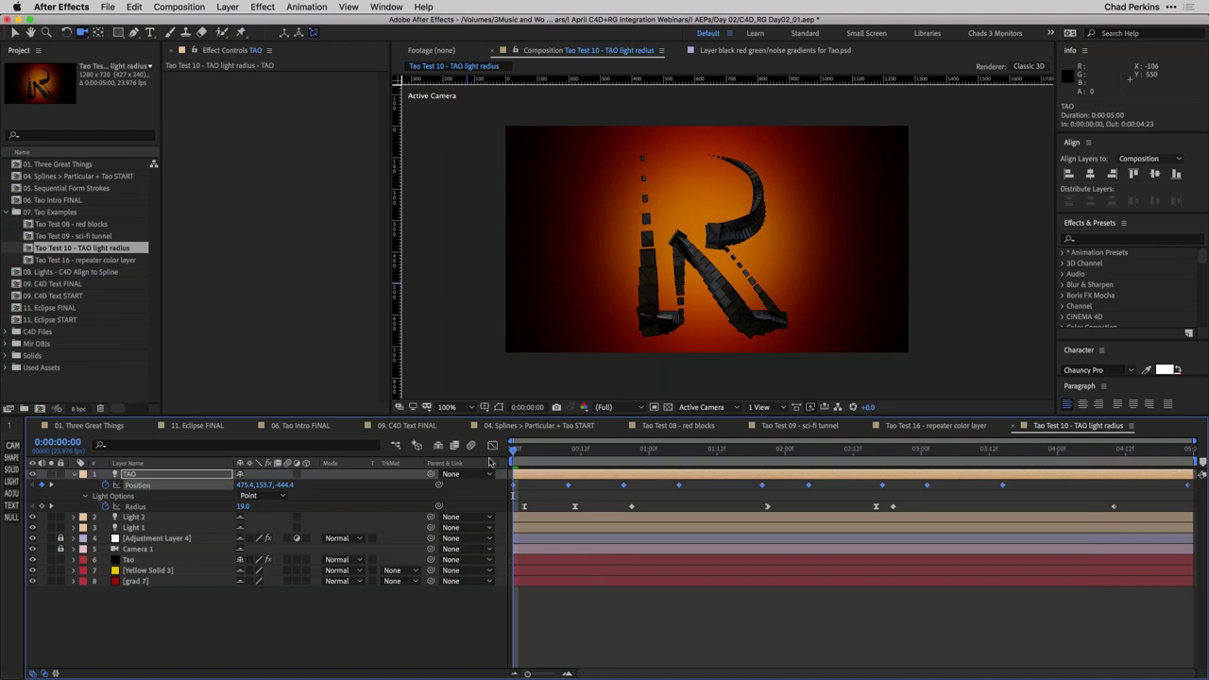
{"action": "mouse_move", "coordinate": [522, 452]}
{"action": "left_mouse_down"}
{"action": "mouse_move", "coordinate": [535, 451]}
{"action": "mouse_move", "coordinate": [508, 451]}
{"action": "left_mouse_up"}
{"action": "left_click", "coordinate": [163, 561]}
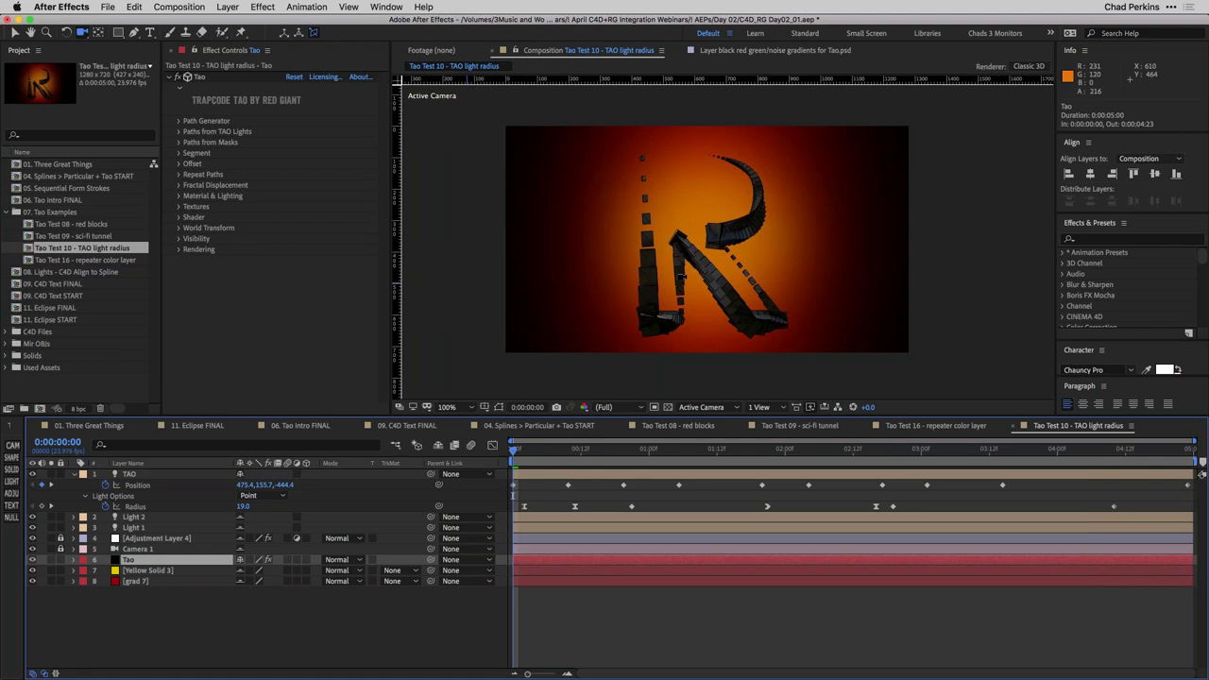
{"action": "left_click", "coordinate": [178, 132]}
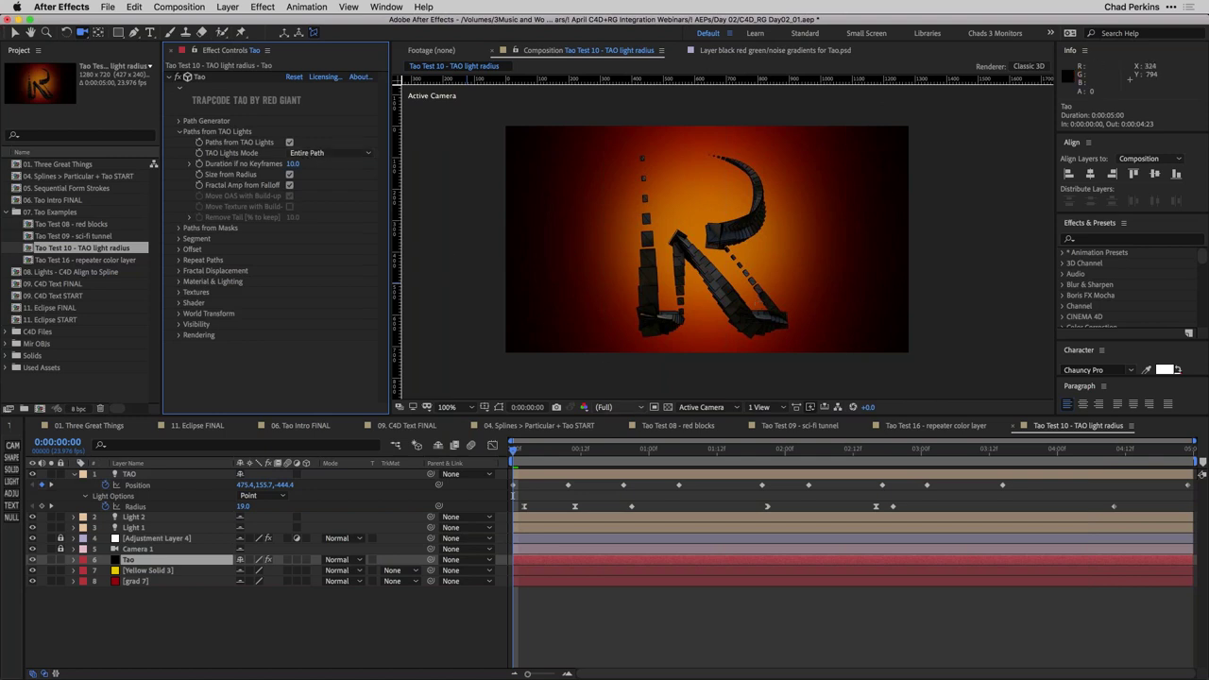
Set TAO Lights Mode to Build-up and preview the blocks building along the path
{"action": "left_click", "coordinate": [335, 152]}
{"action": "left_click", "coordinate": [338, 177]}
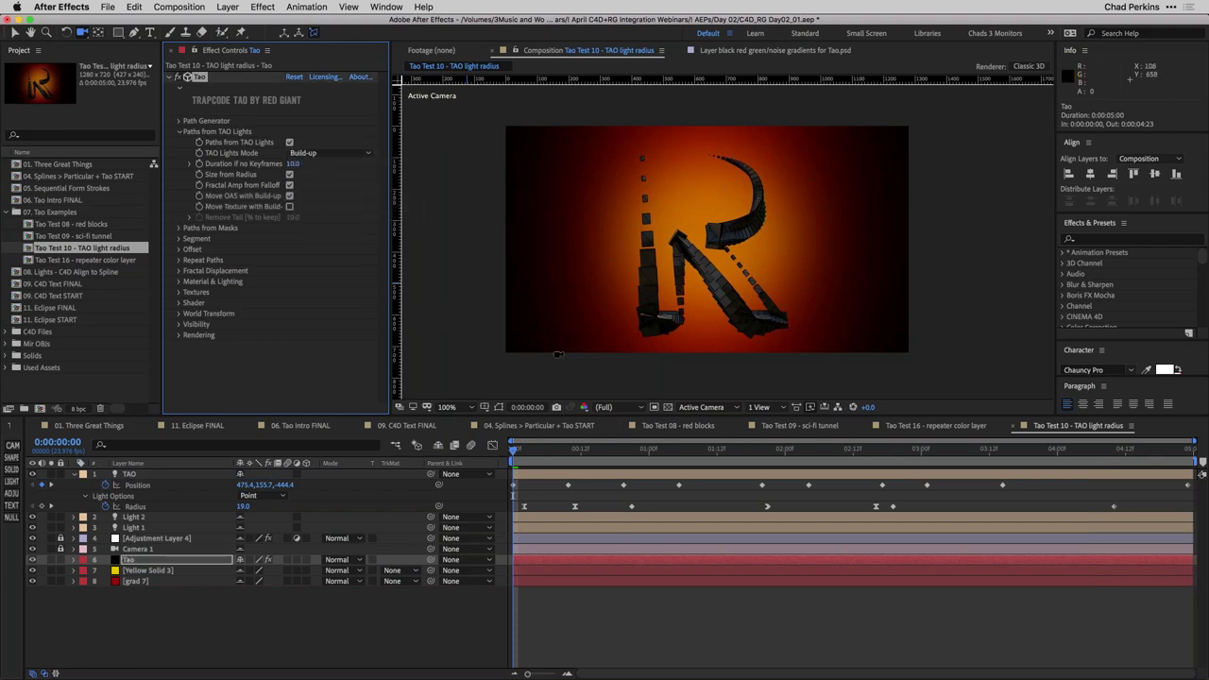
{"action": "key", "text": "space"}
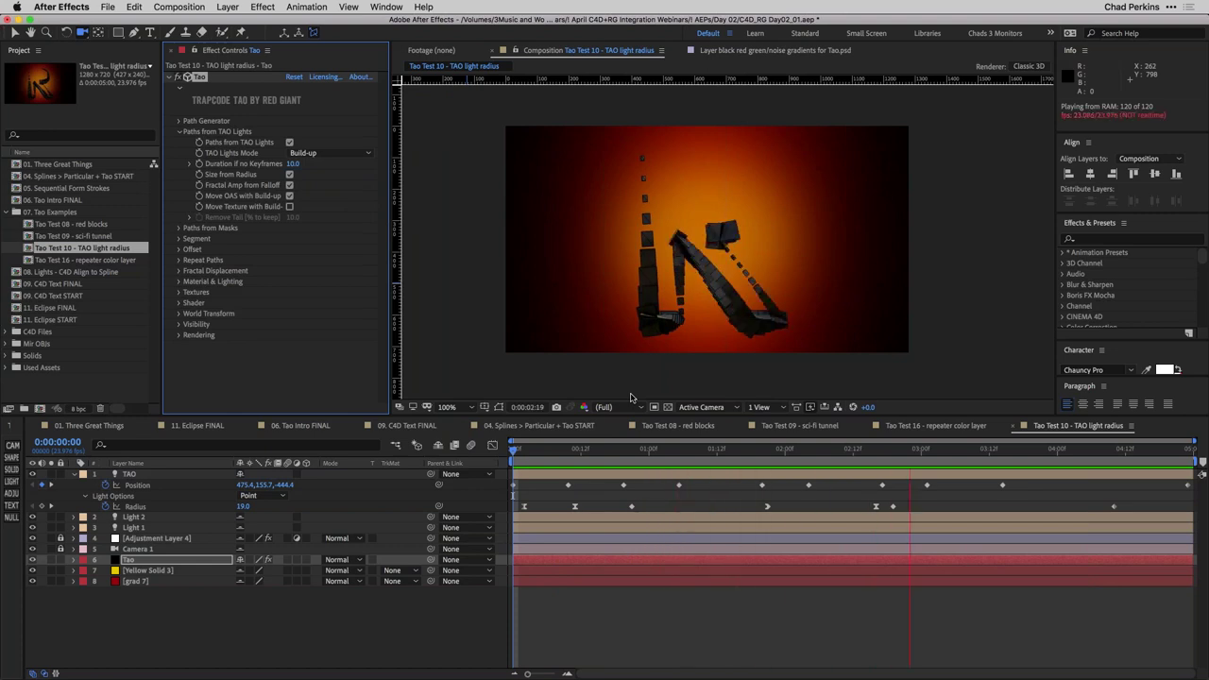
{"action": "key", "text": "space"}
Switch TAO Lights Mode to Build-up and Remove, then preview and scrub the result
{"action": "left_click", "coordinate": [331, 155]}
{"action": "left_click", "coordinate": [333, 192]}
{"action": "left_click", "coordinate": [519, 450]}
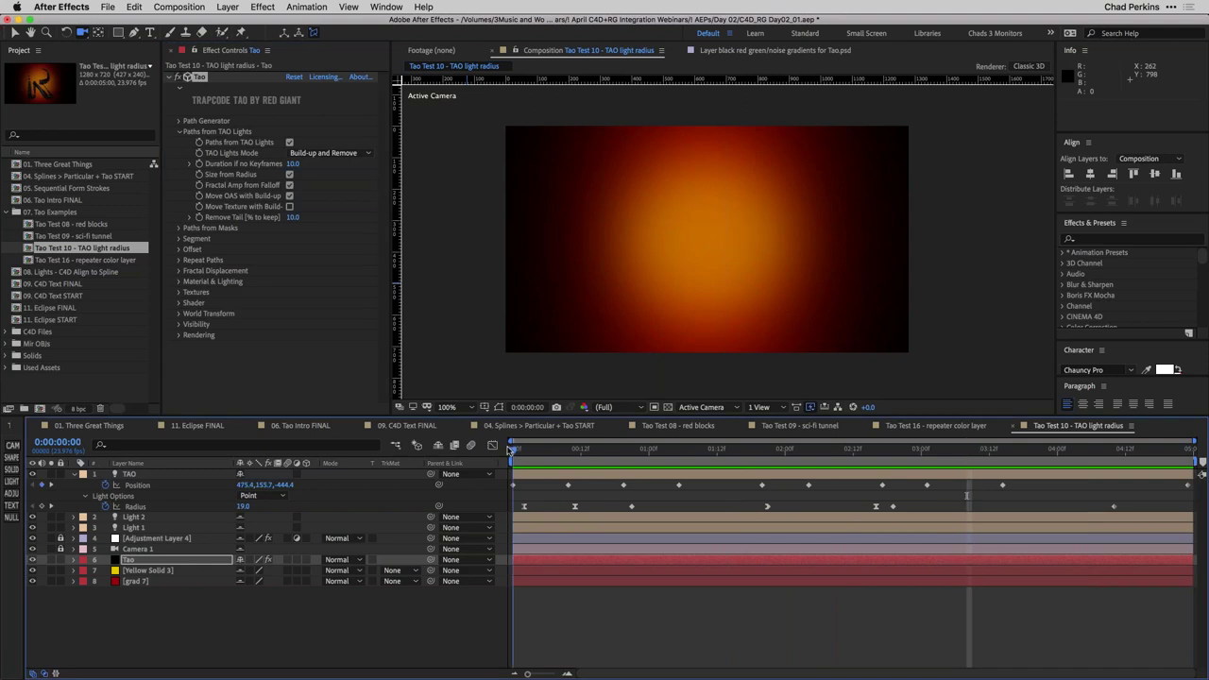
{"action": "key", "text": "space"}
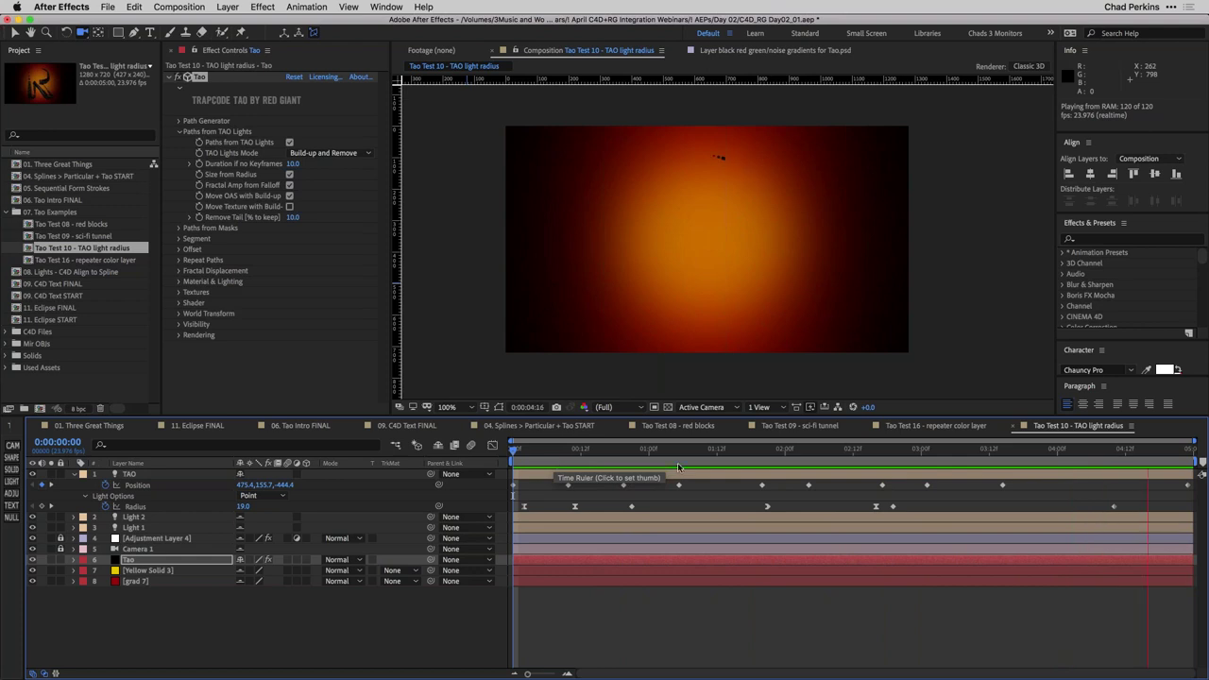
{"action": "key", "text": "space"}
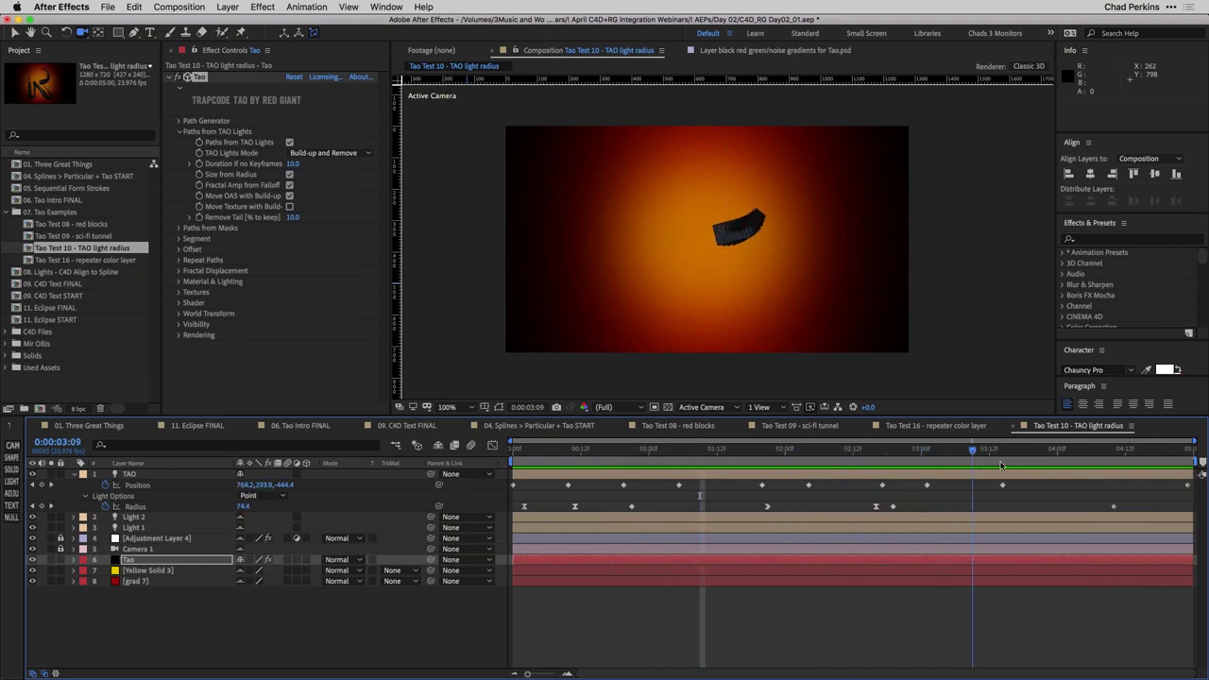
{"action": "left_click_drag", "start_coordinate": [1041, 463], "coordinate": [587, 467]}
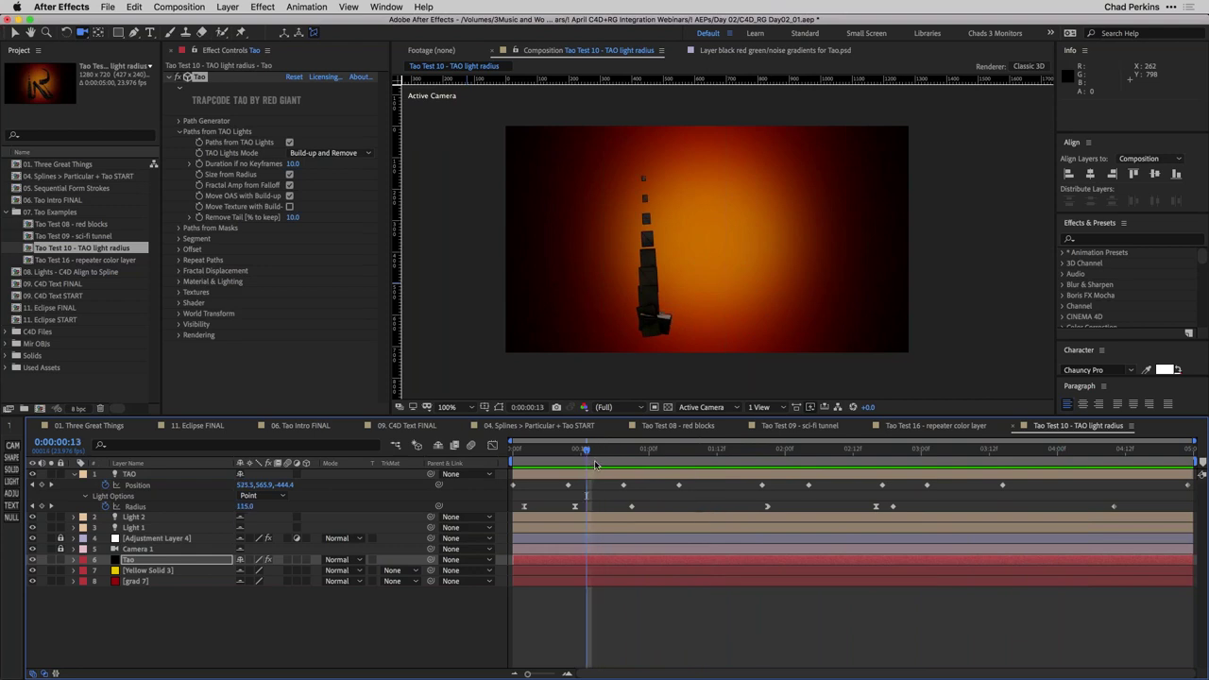
{"action": "left_click_drag", "start_coordinate": [554, 451], "coordinate": [653, 457]}
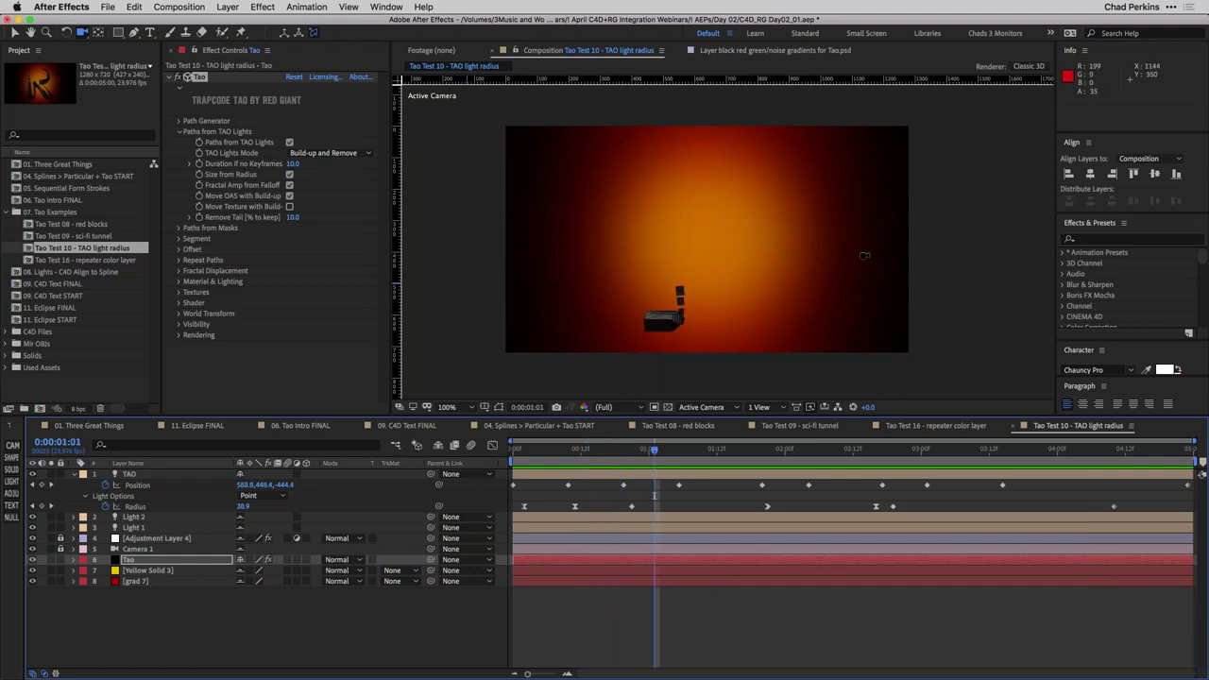
{"action": "left_click_drag", "start_coordinate": [687, 458], "coordinate": [994, 440]}
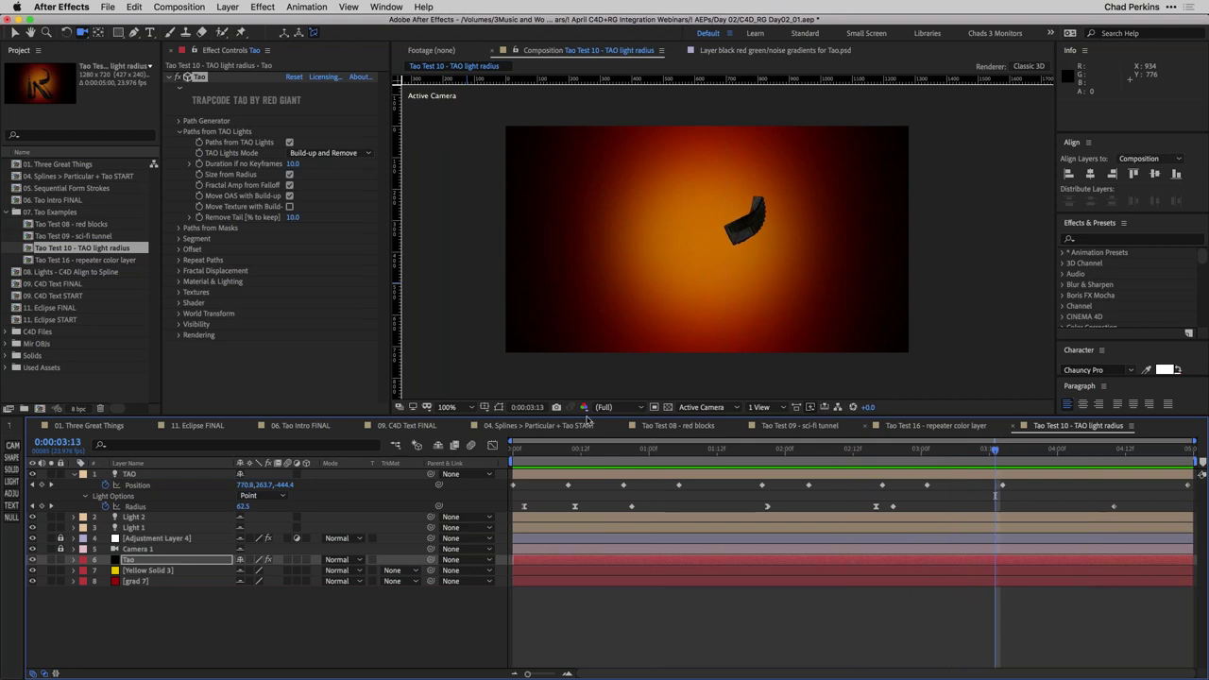
Open the 08. Lights - C4D Align to Spline comp and bring Cinema 4D forward
{"action": "left_click", "coordinate": [9, 212]}
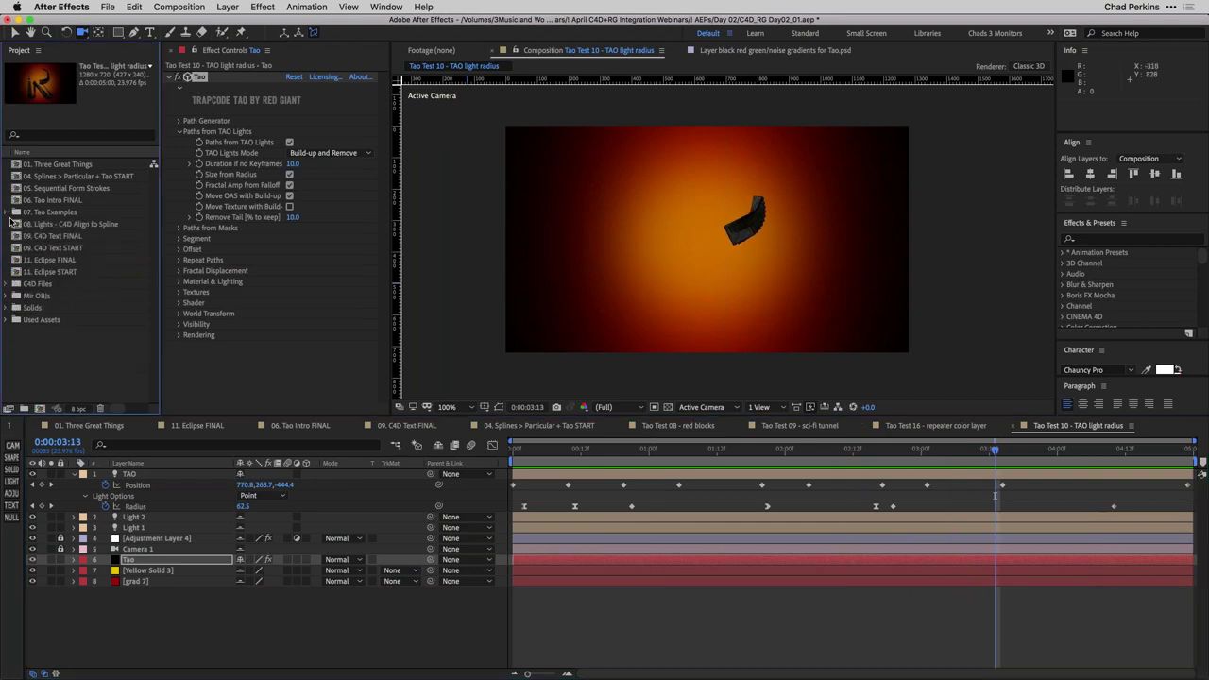
{"action": "double_click", "coordinate": [86, 228]}
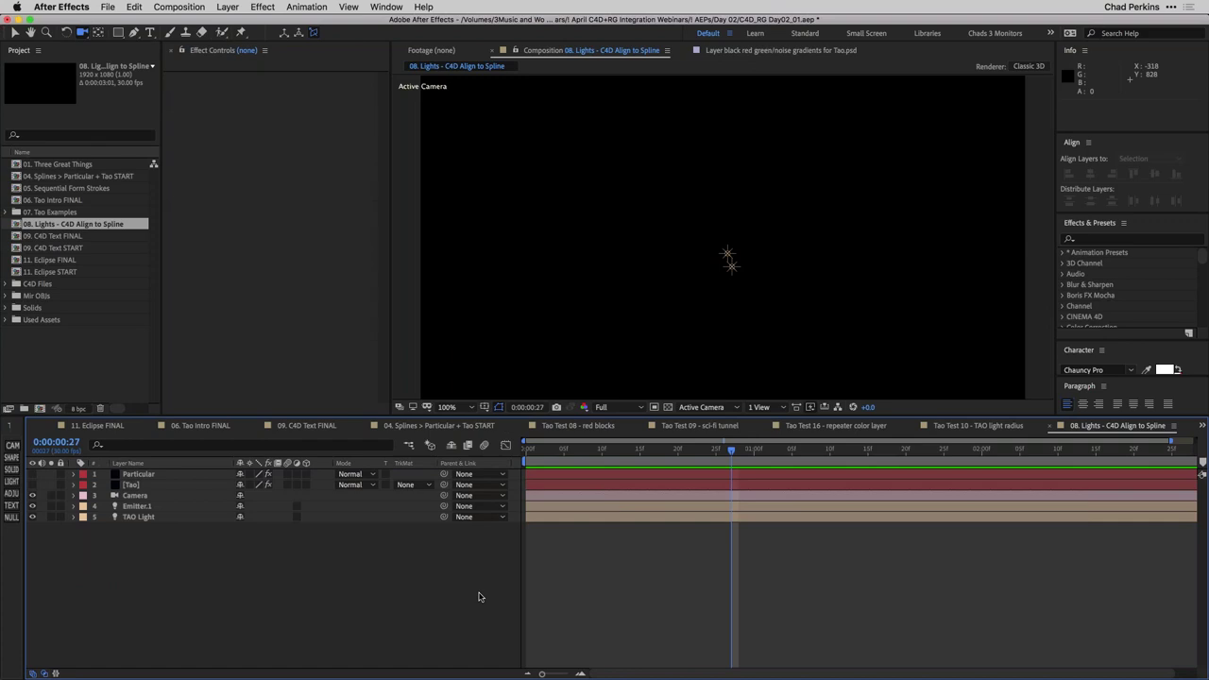
{"action": "left_click", "coordinate": [520, 637]}
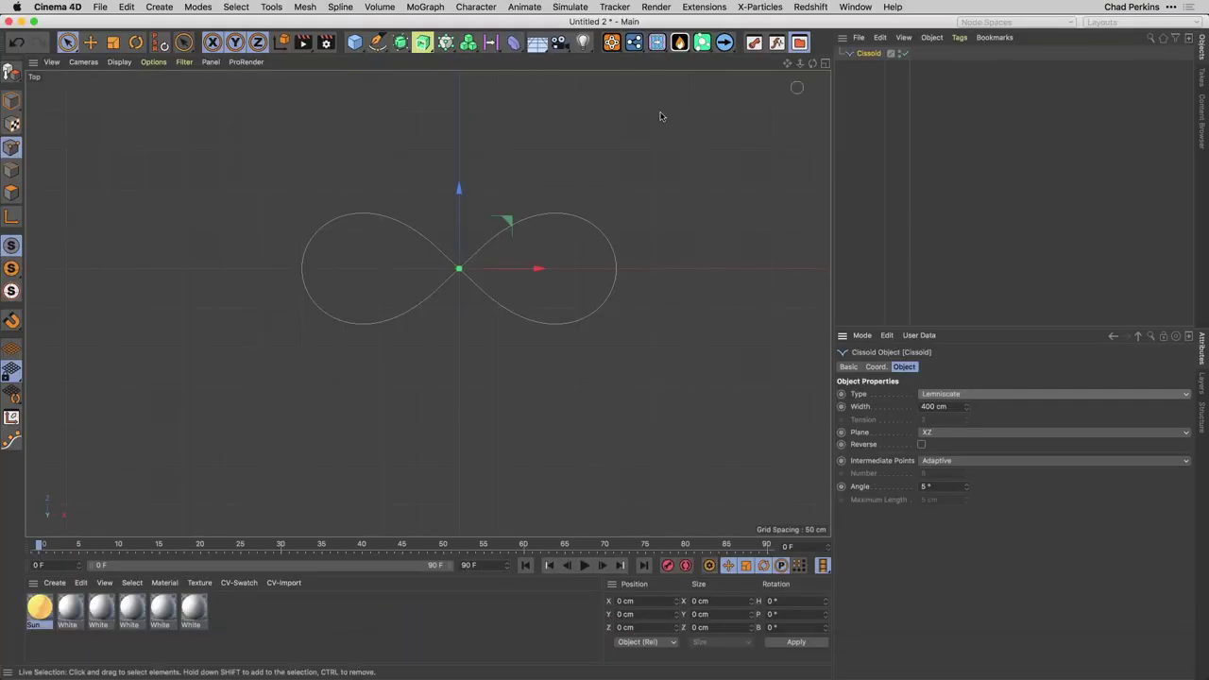
Add a Light with an Align to Spline tag using Cissoid as its Spline Path
{"action": "left_click", "coordinate": [583, 44]}
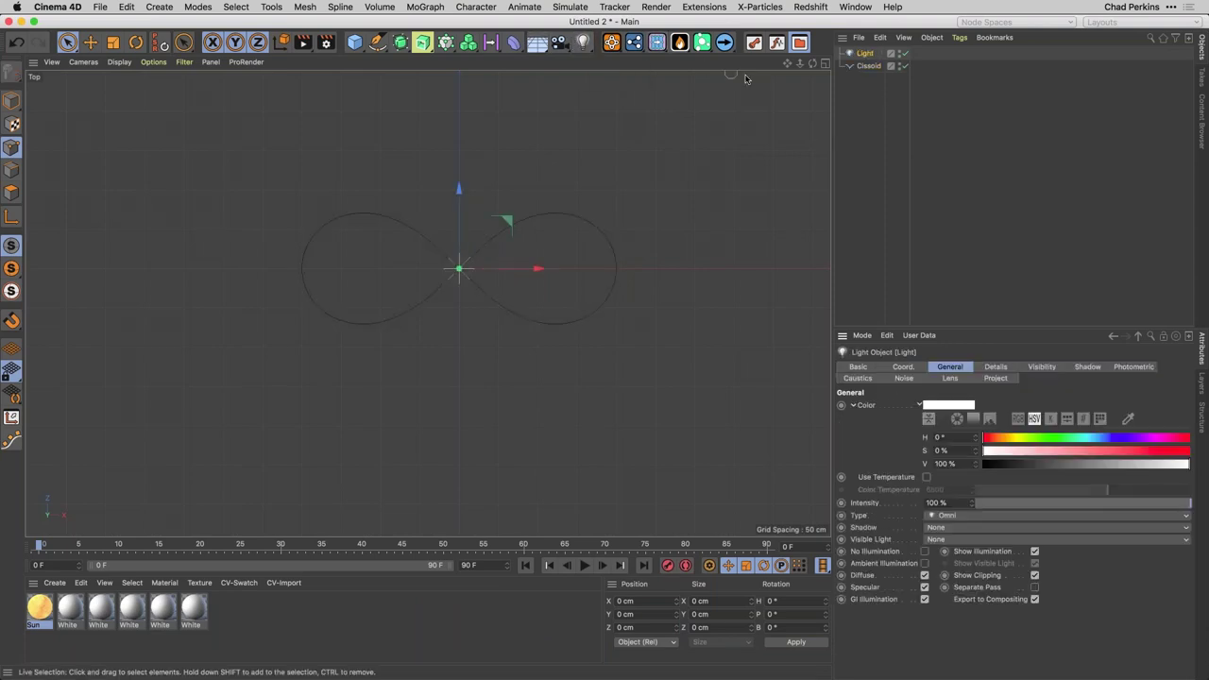
{"action": "left_click", "coordinate": [962, 38]}
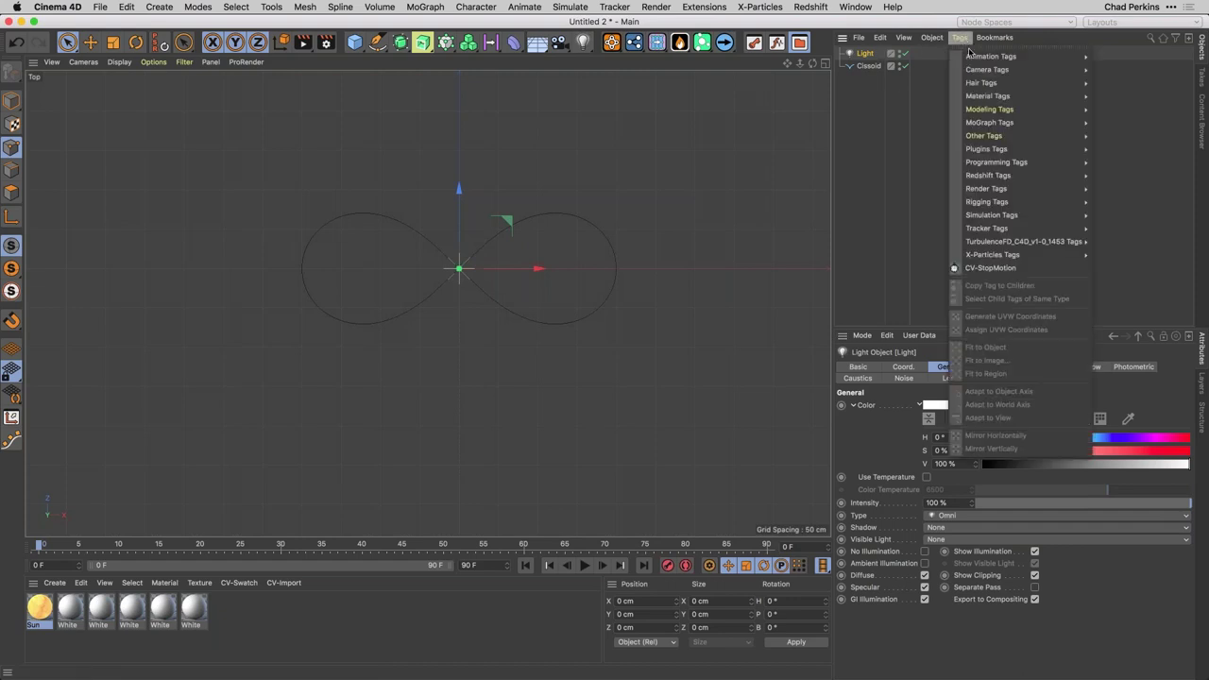
{"action": "mouse_move", "coordinate": [1039, 55]}
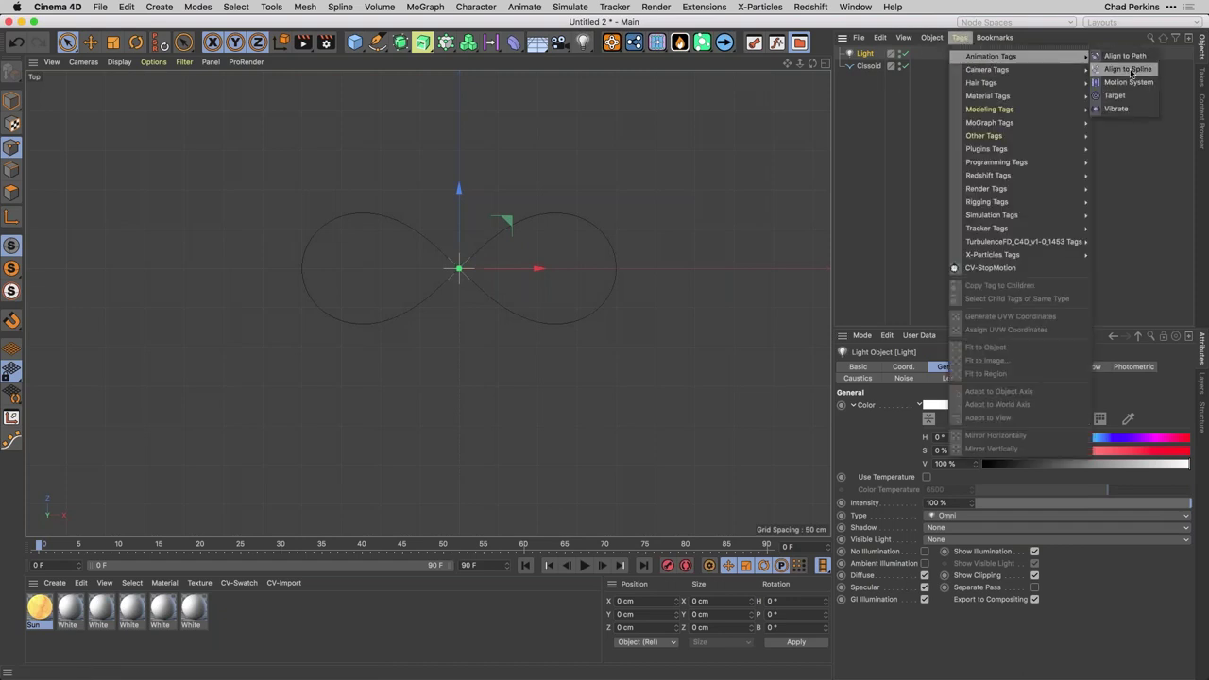
{"action": "left_click", "coordinate": [1129, 70]}
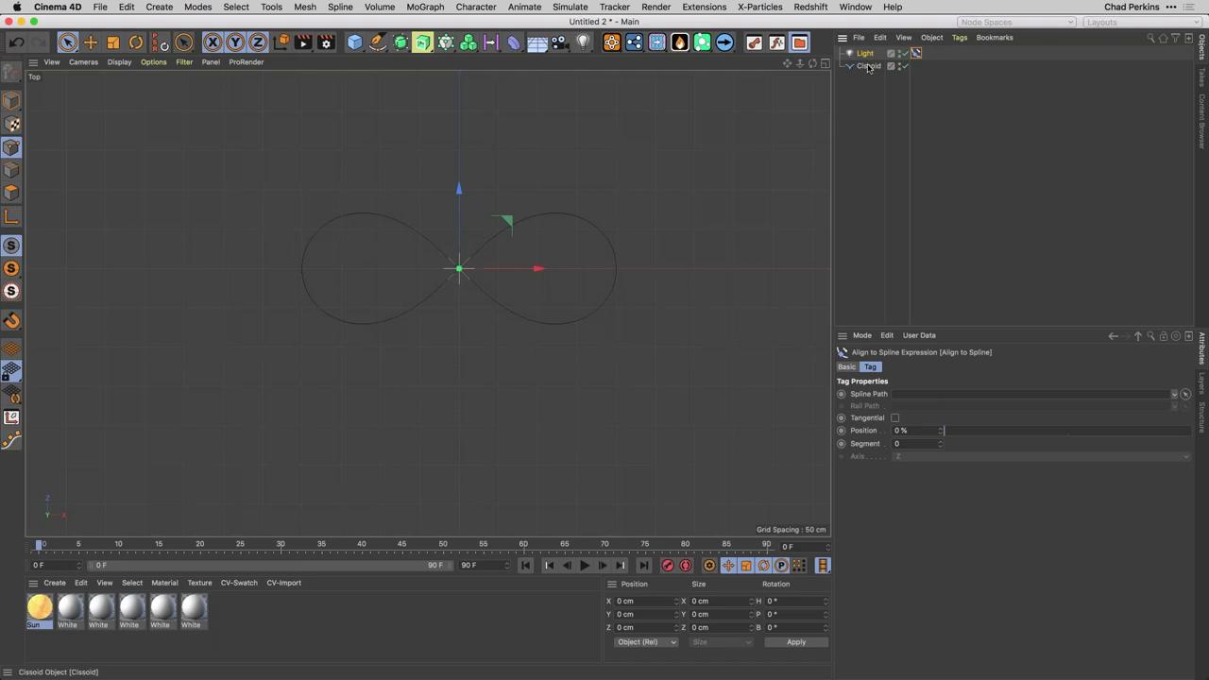
{"action": "left_click_drag", "start_coordinate": [868, 68], "coordinate": [914, 393]}
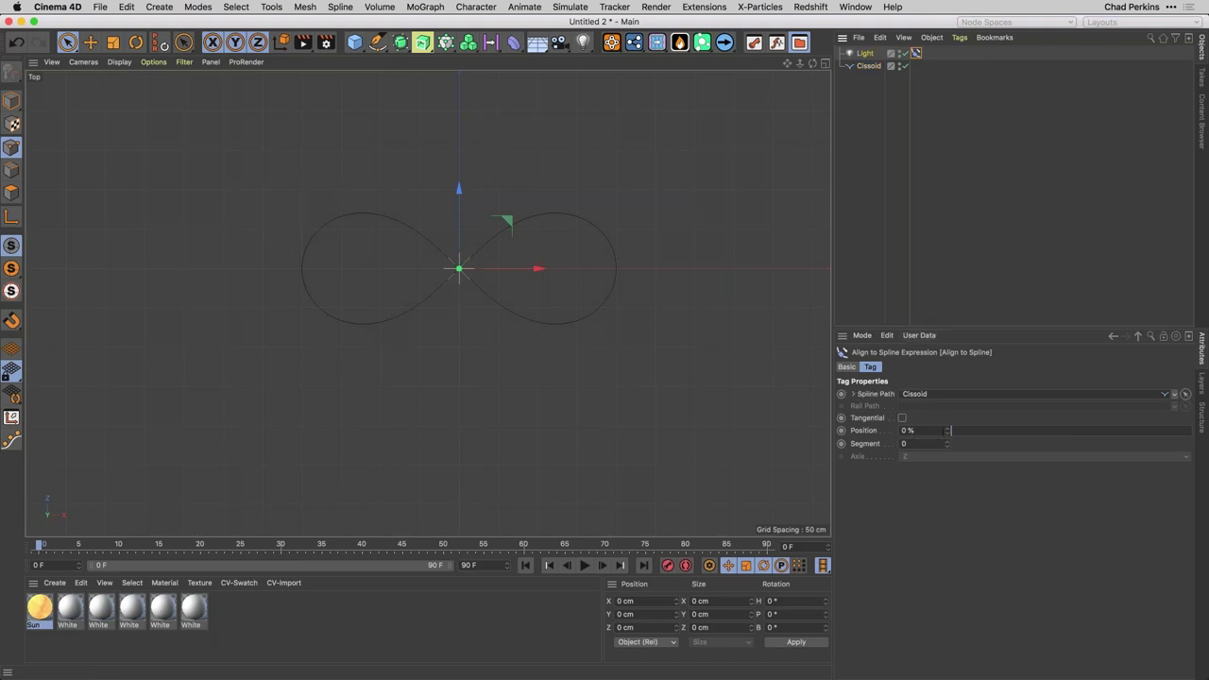
Slide the light along the Cissoid path, then delete the Cissoid spline
{"action": "left_click_drag", "start_coordinate": [948, 431], "coordinate": [948, 431]}
{"action": "left_click_drag", "start_coordinate": [947, 431], "coordinate": [947, 431]}
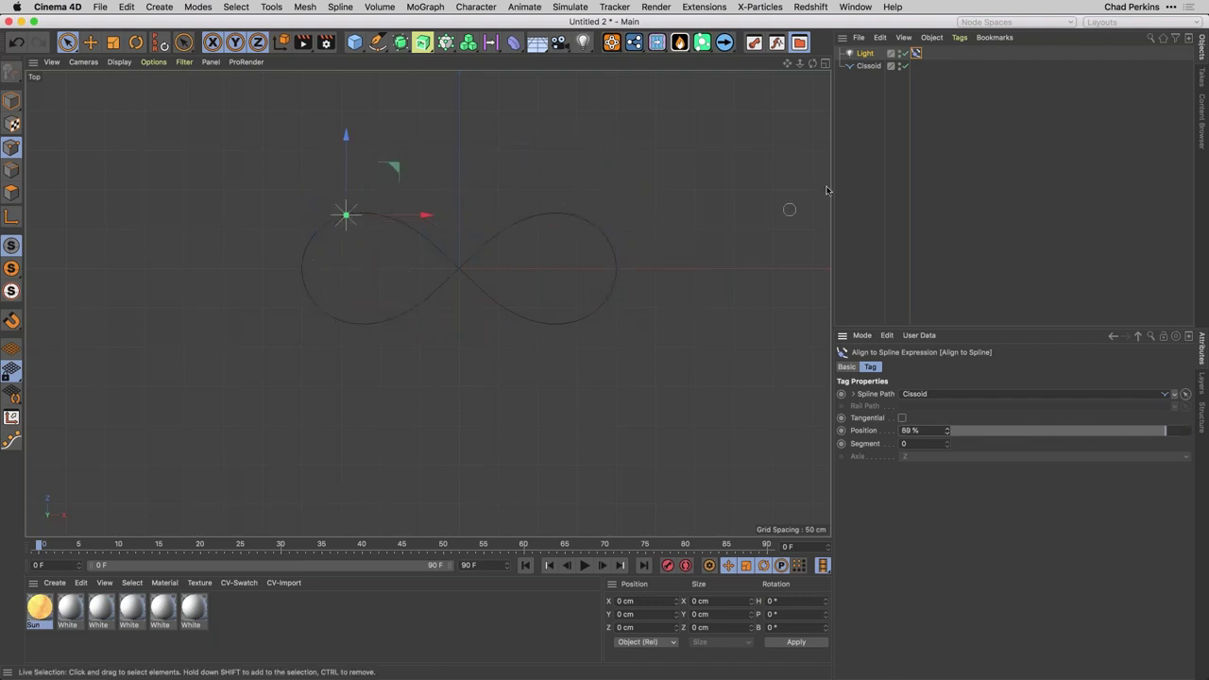
{"action": "left_click", "coordinate": [865, 66]}
{"action": "key", "text": "Delete"}
Add a Helix spline, frame it in a maximized Perspective view, and give it more turns
{"action": "left_click", "coordinate": [379, 48]}
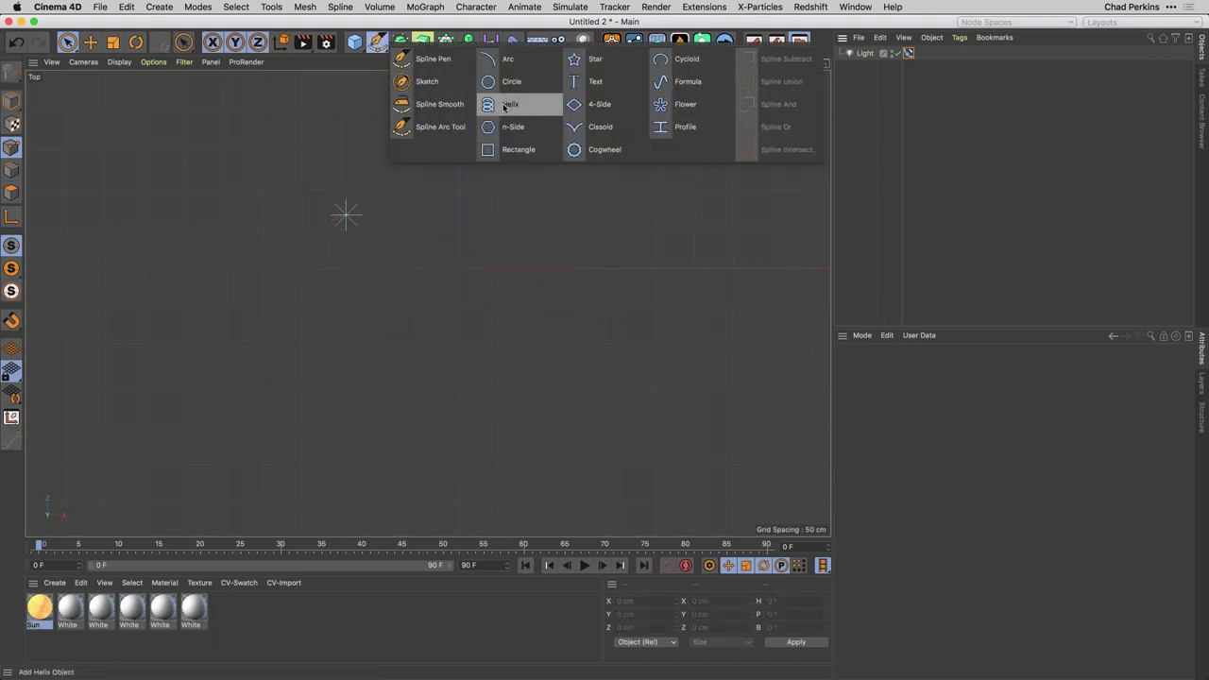
{"action": "left_click", "coordinate": [503, 105]}
{"action": "middle_click", "coordinate": [349, 225]}
{"action": "middle_click", "coordinate": [348, 225]}
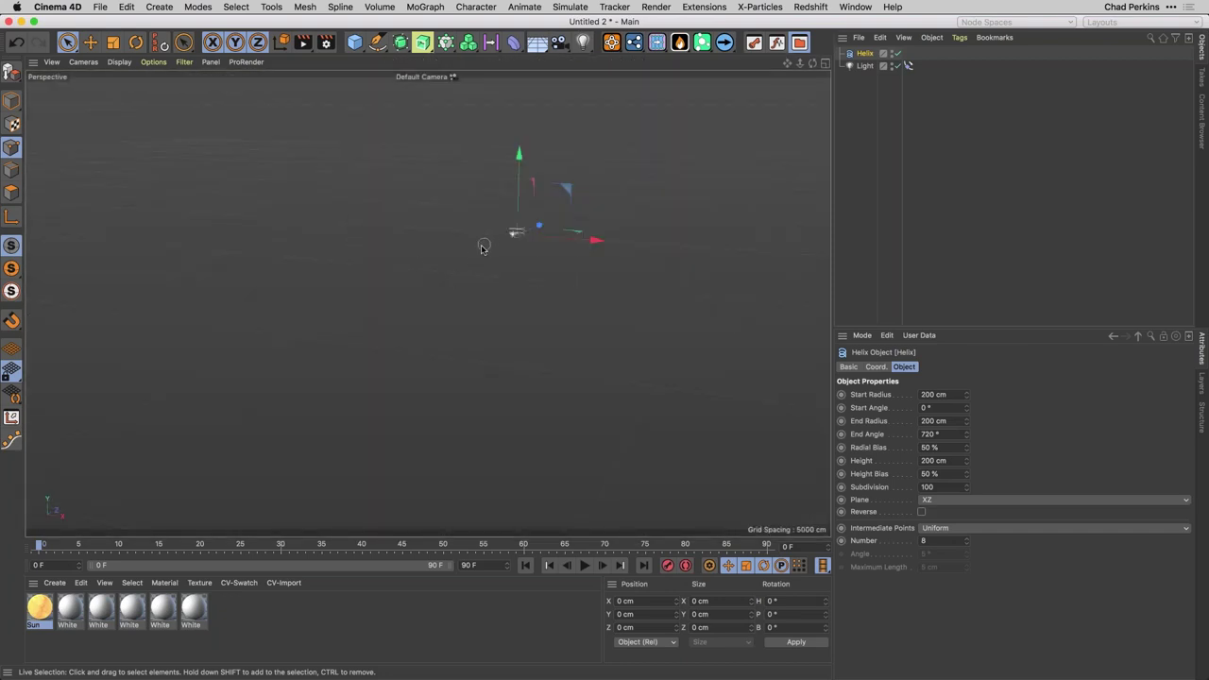
{"action": "key", "text": "h"}
{"action": "scroll", "coordinate": [467, 279], "scroll_direction": "down", "scroll_amount": 10}
{"action": "key", "text": "h"}
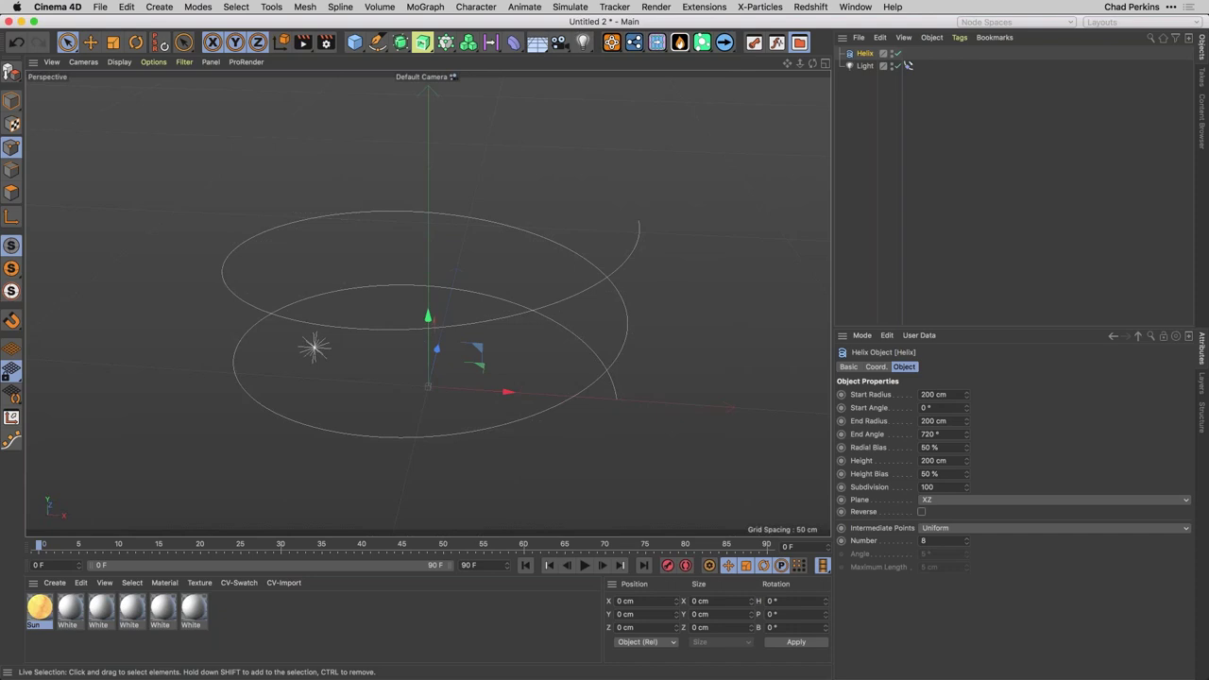
{"action": "left_click_drag", "start_coordinate": [965, 433], "coordinate": [964, 400]}
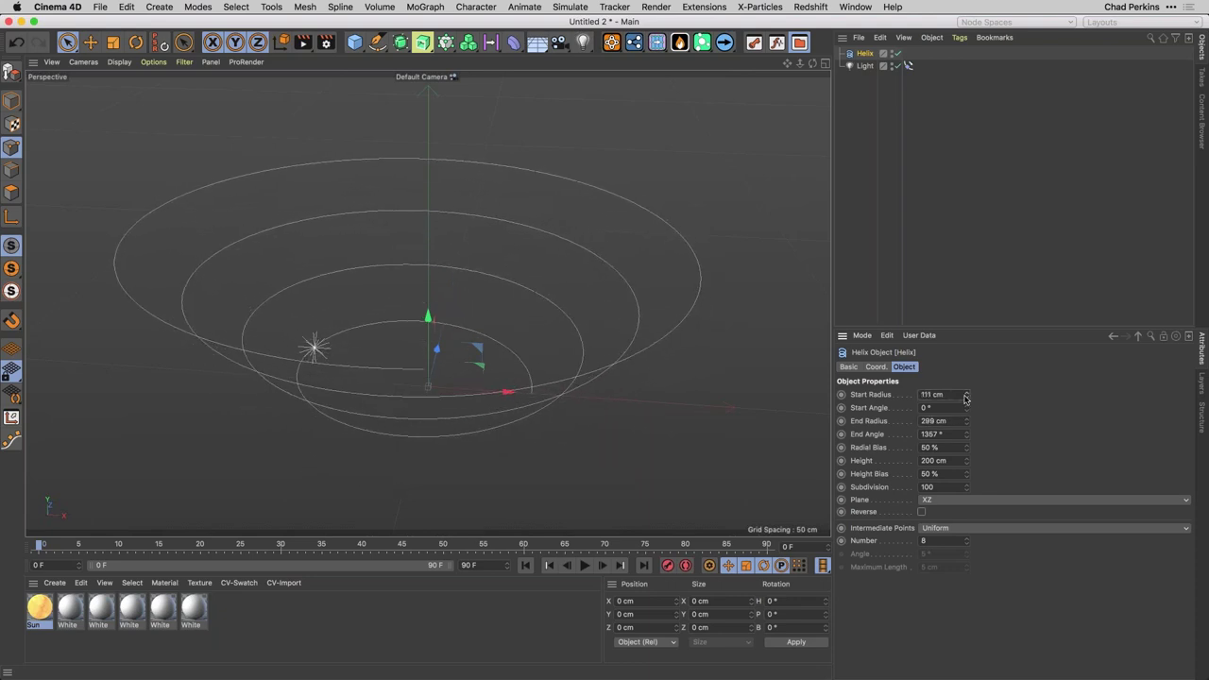
Give the Light an Align to Spline tag following the Helix, positioned partway along it
{"action": "left_click", "coordinate": [864, 66]}
{"action": "left_click", "coordinate": [958, 39]}
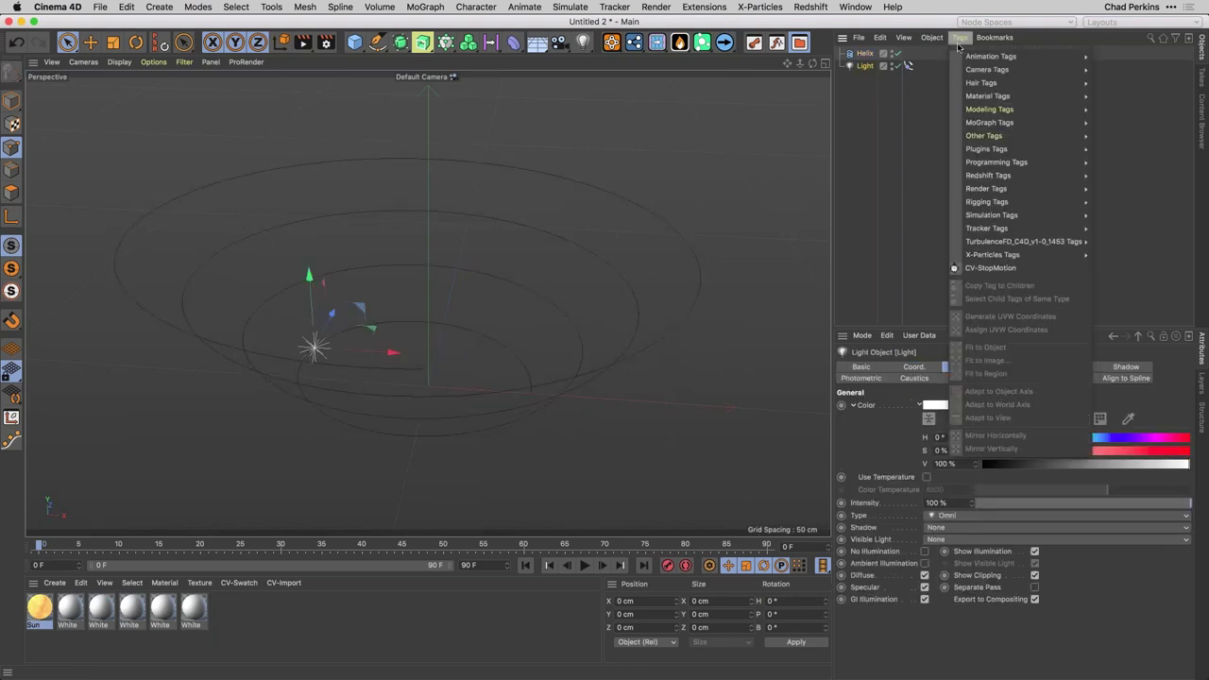
{"action": "mouse_move", "coordinate": [987, 57]}
{"action": "left_click", "coordinate": [1124, 76]}
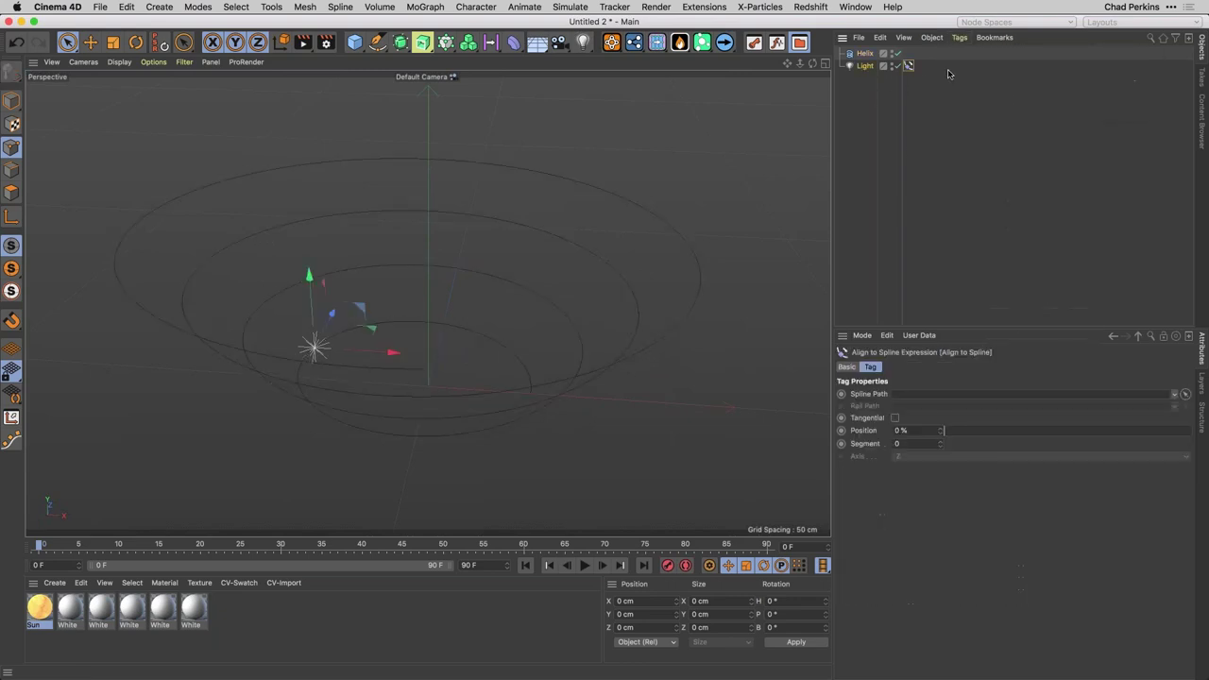
{"action": "left_click_drag", "start_coordinate": [934, 387], "coordinate": [947, 432]}
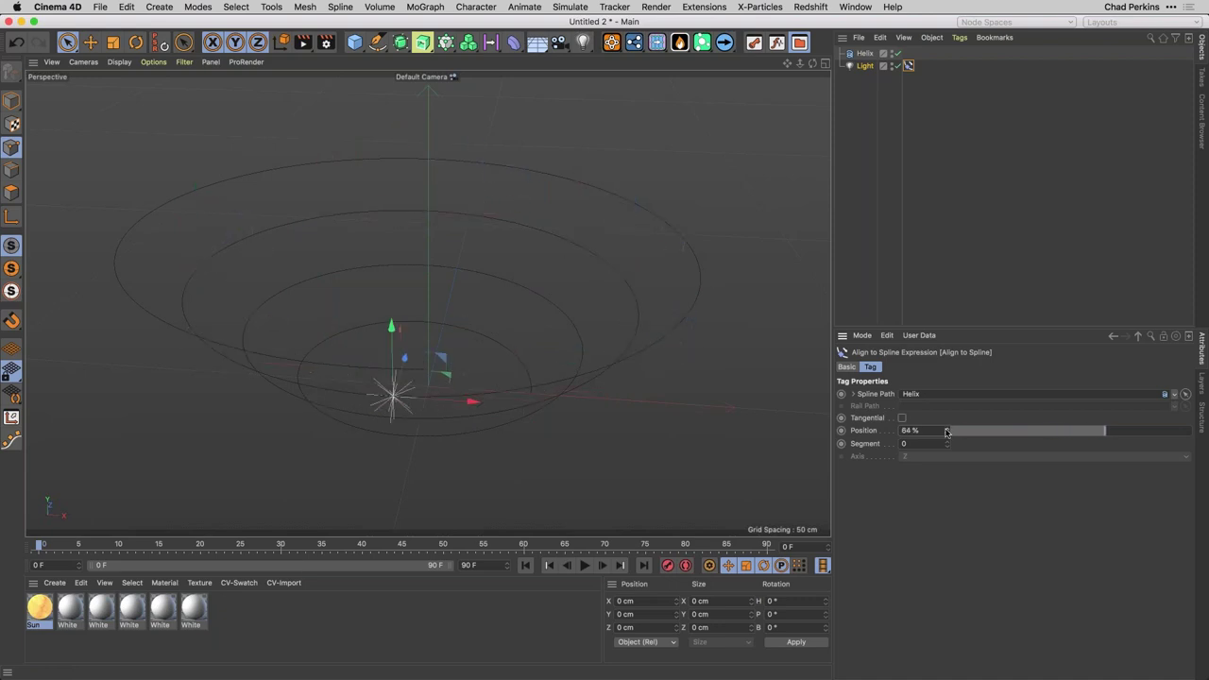
{"action": "left_click_drag", "start_coordinate": [947, 432], "coordinate": [946, 432]}
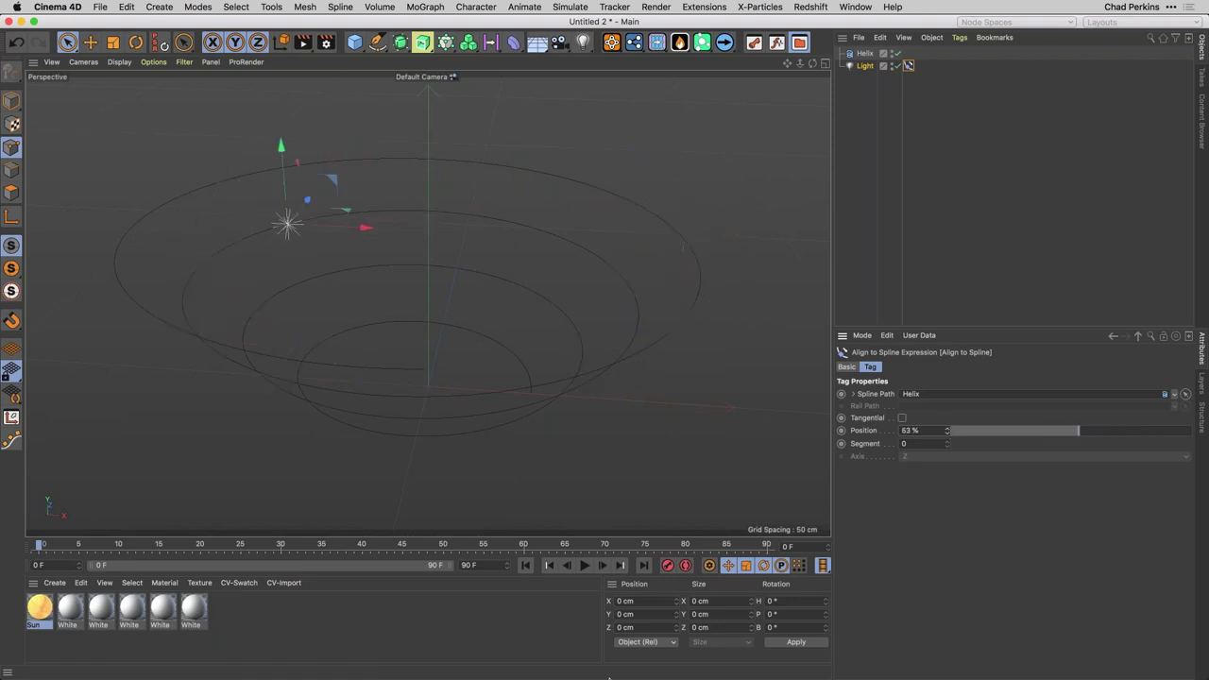
{"action": "mouse_move", "coordinate": [609, 677]}
{"action": "left_click", "coordinate": [217, 623]}
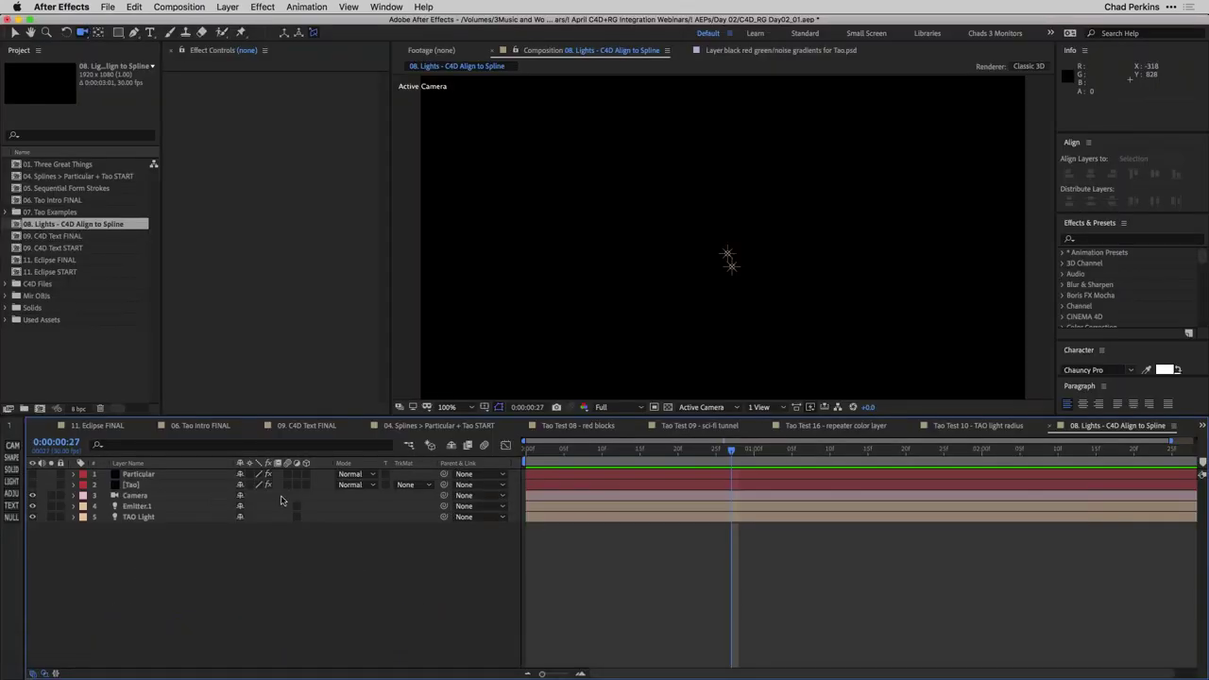
Make the Particular layer visible and RAM-preview its particle streaks from near the start
{"action": "left_click", "coordinate": [157, 510]}
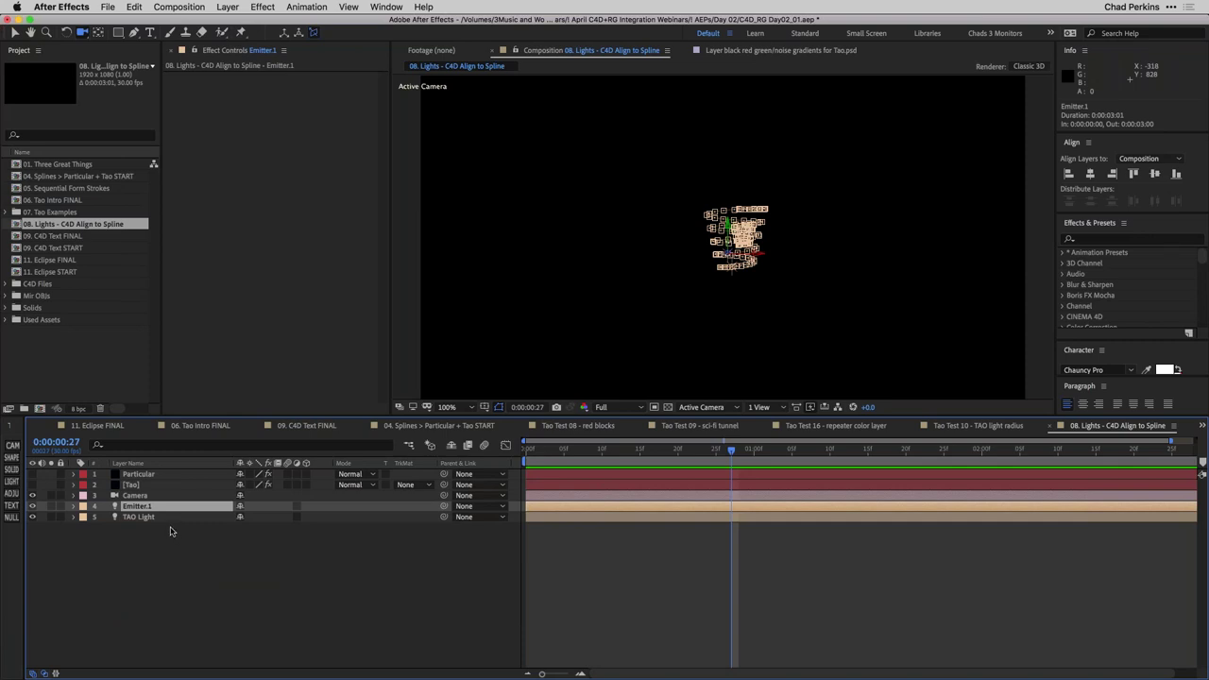
{"action": "left_click", "coordinate": [170, 530]}
{"action": "left_click", "coordinate": [137, 473]}
{"action": "left_click", "coordinate": [33, 474]}
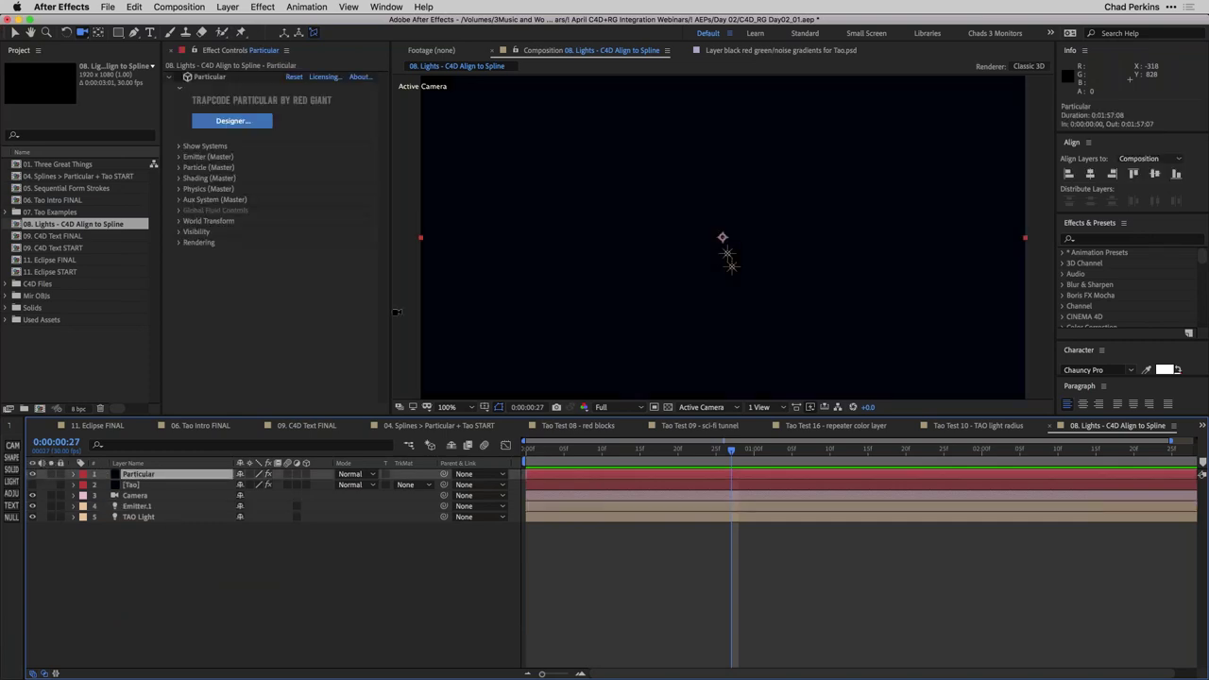
{"action": "left_click", "coordinate": [177, 81]}
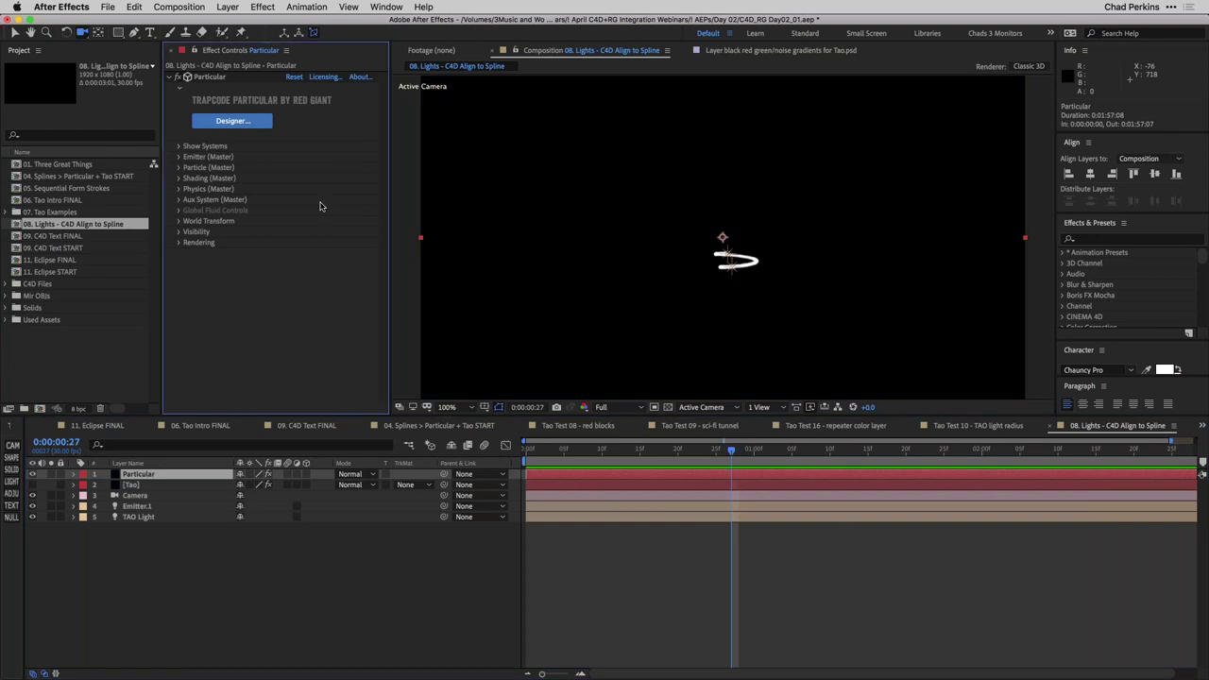
{"action": "left_click_drag", "start_coordinate": [555, 449], "coordinate": [548, 450]}
{"action": "key", "text": "space"}
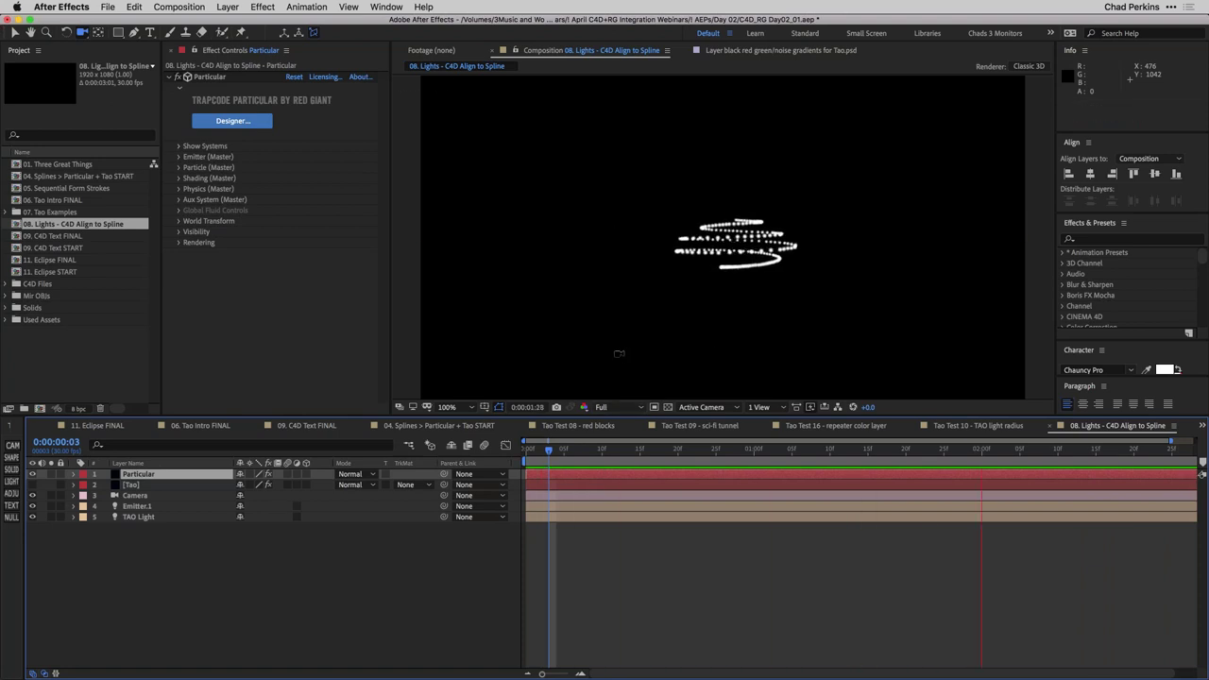
{"action": "left_click_drag", "start_coordinate": [723, 234], "coordinate": [731, 209]}
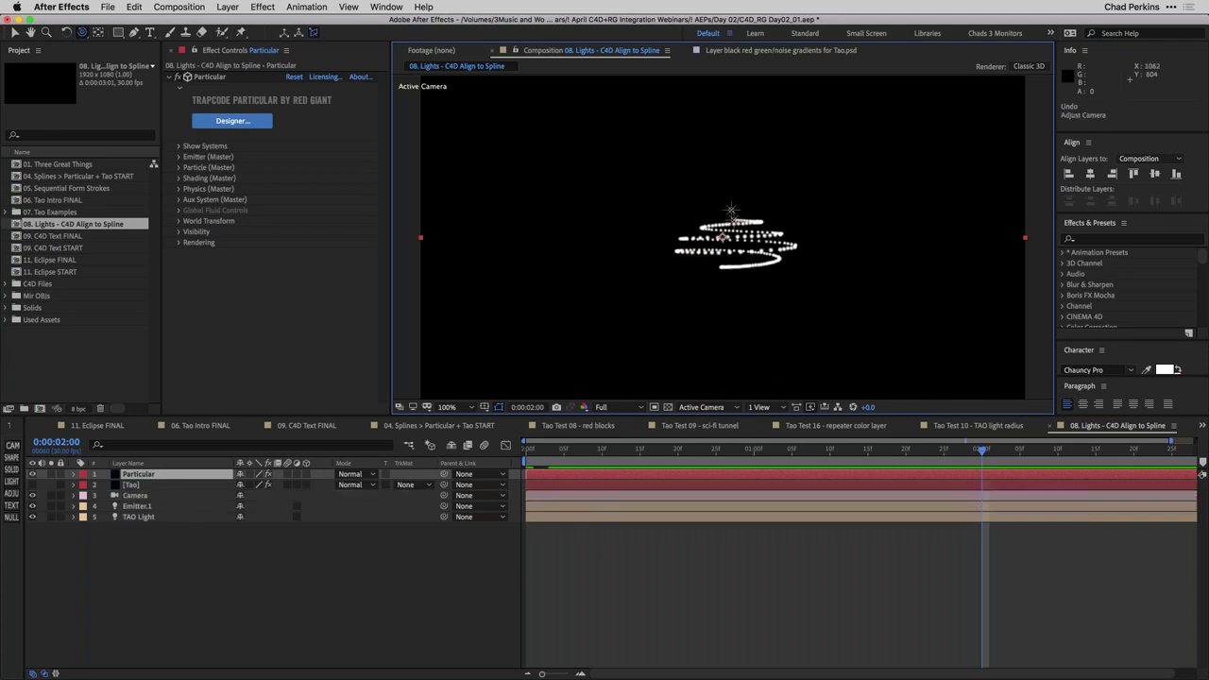
Show the Tao layer instead of Particular, uncheck Generate Path, and set Segments to 180
{"action": "left_click", "coordinate": [32, 473]}
{"action": "left_click", "coordinate": [32, 485]}
{"action": "left_click", "coordinate": [132, 484]}
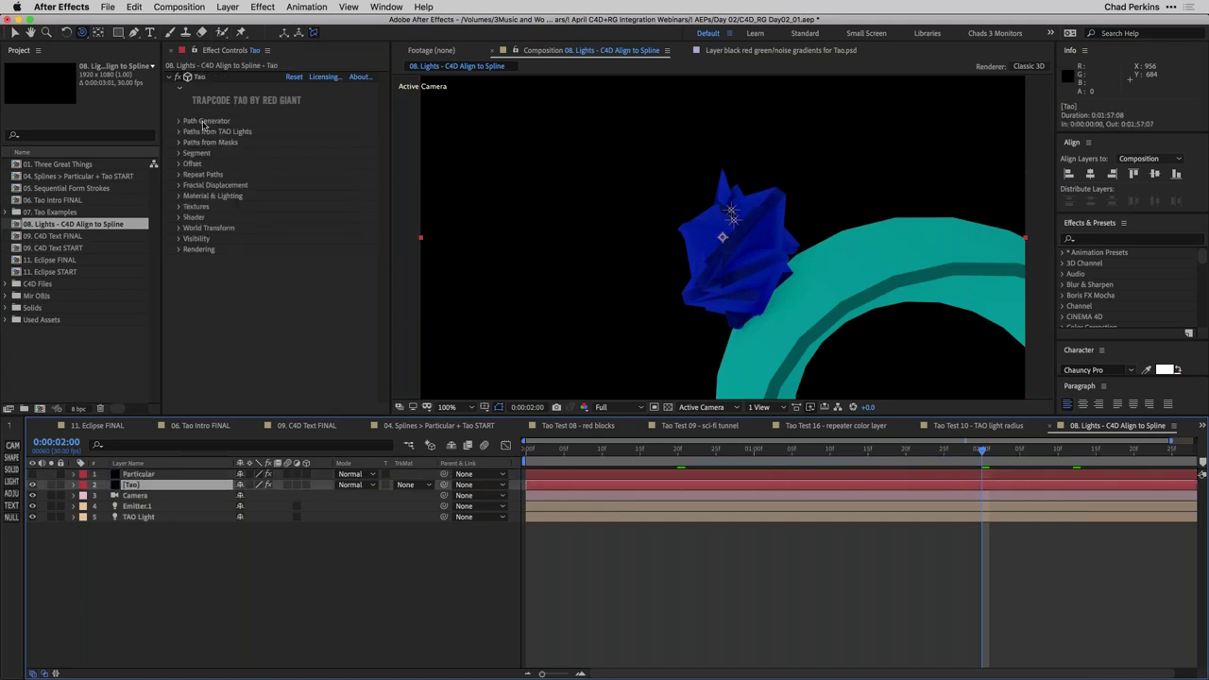
{"action": "left_click", "coordinate": [178, 121]}
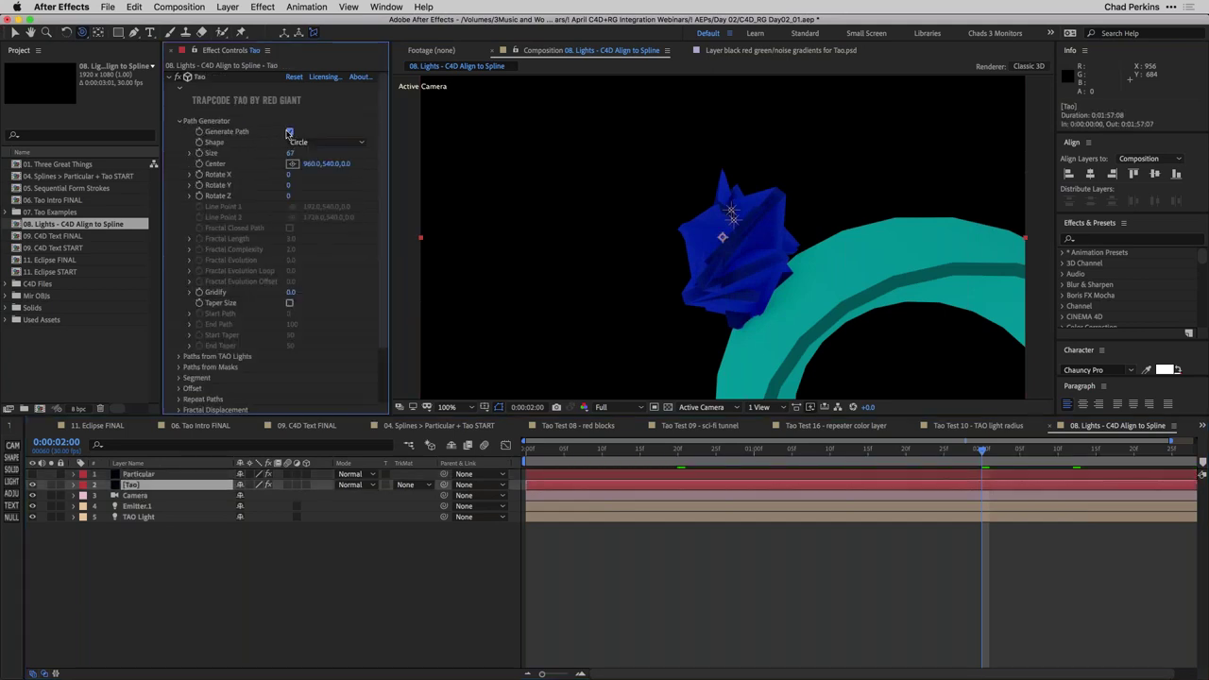
{"action": "left_click", "coordinate": [289, 133]}
{"action": "left_click", "coordinate": [179, 121]}
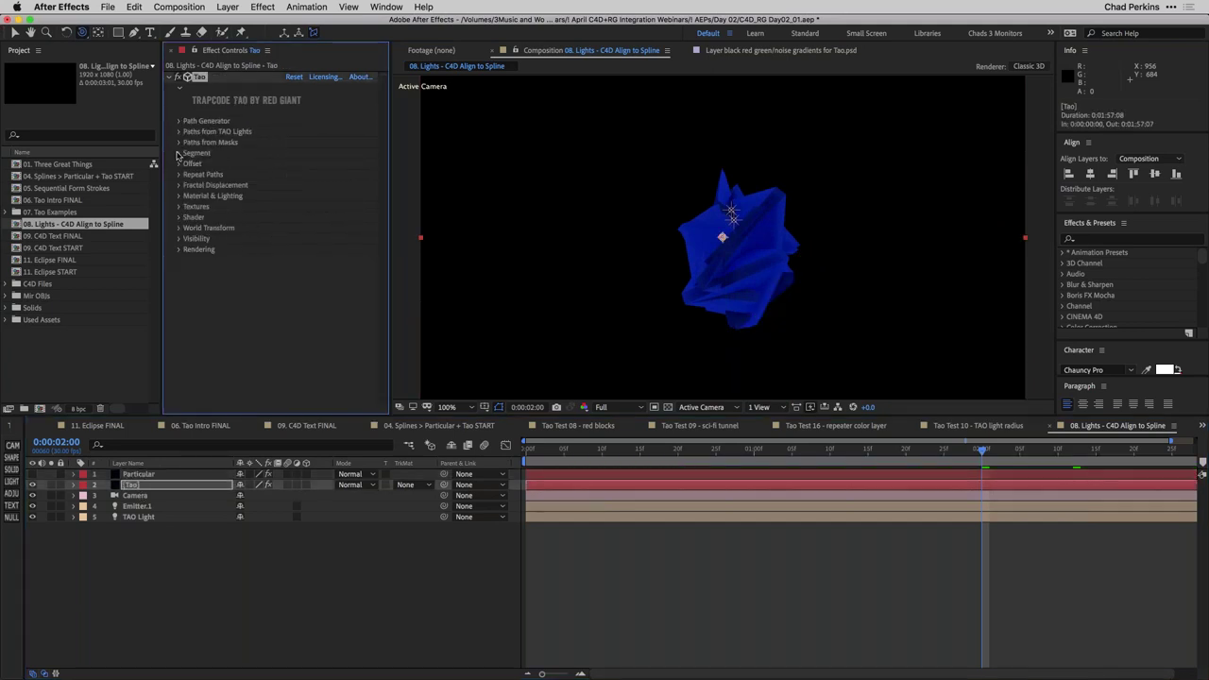
{"action": "scroll", "coordinate": [238, 193], "scroll_direction": "down", "scroll_amount": 2}
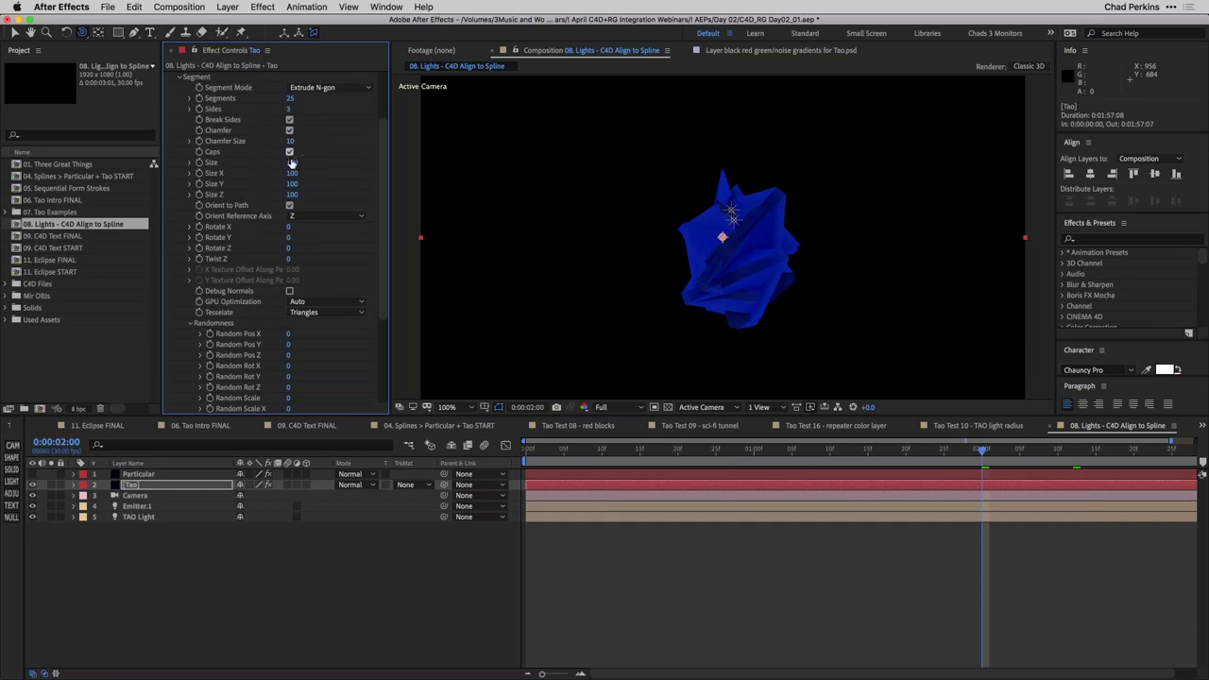
{"action": "left_click_drag", "start_coordinate": [306, 100], "coordinate": [285, 195]}
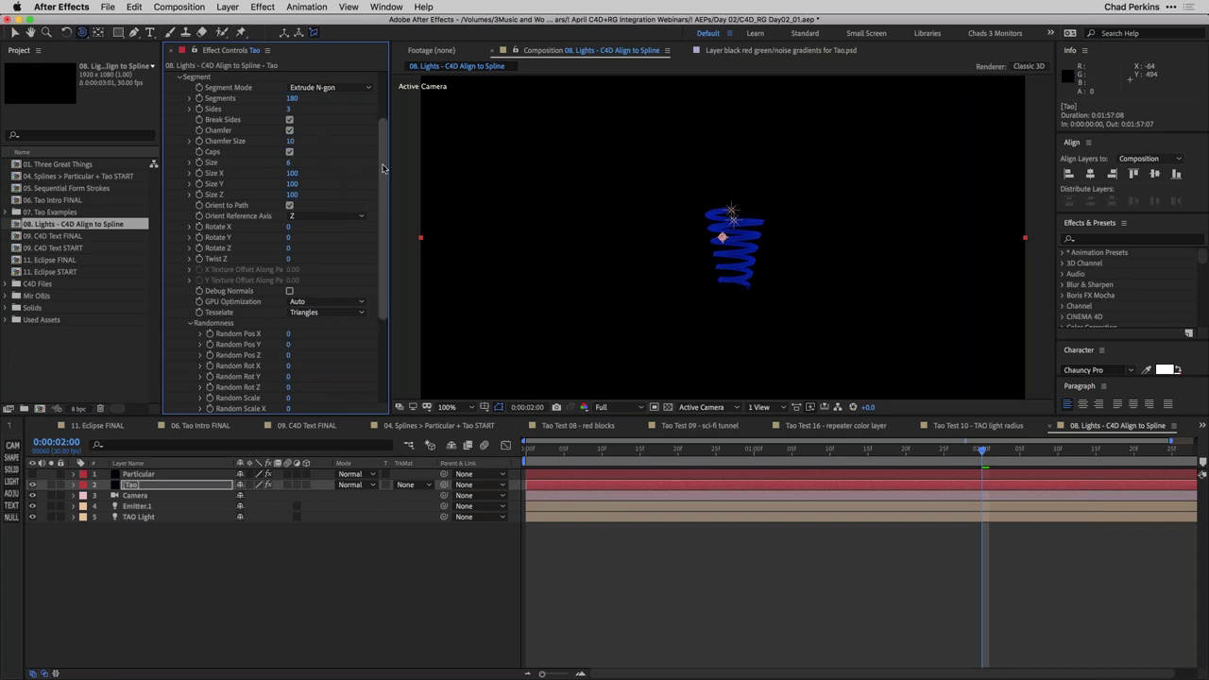
{"action": "scroll", "coordinate": [373, 168], "scroll_direction": "up", "scroll_amount": 4}
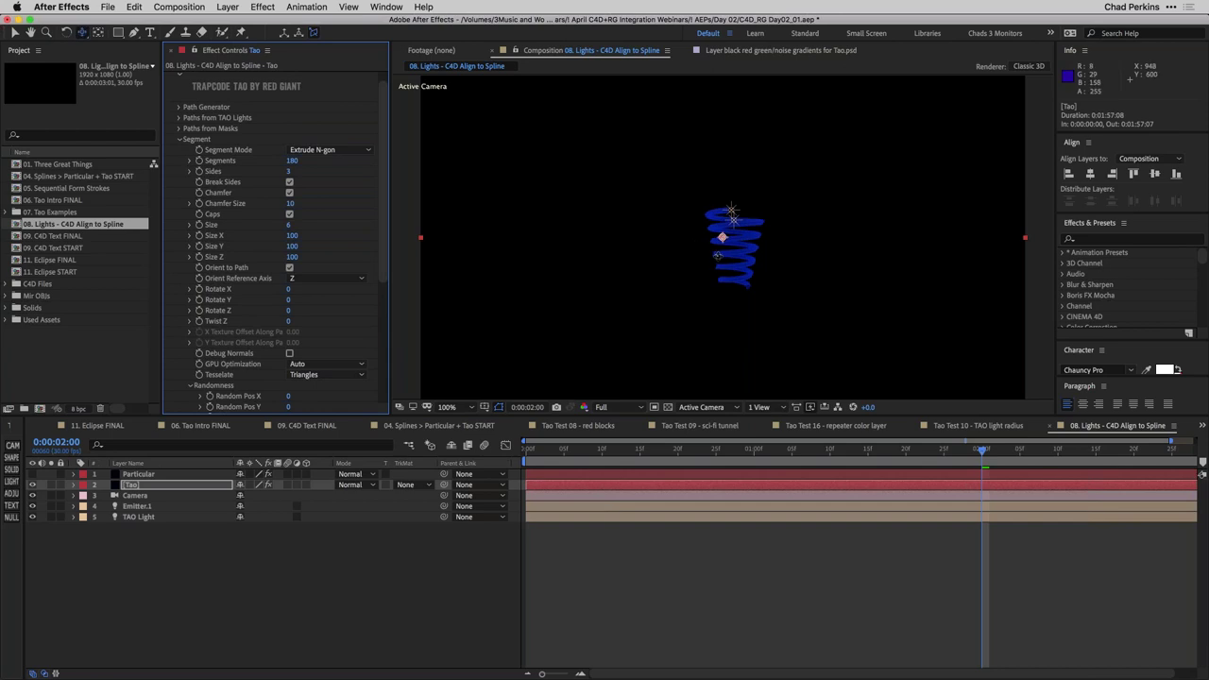
Orbit the camera around the blue Tao spiral, then open 05. Sequential Form Strokes
{"action": "left_click_drag", "start_coordinate": [796, 113], "coordinate": [729, 228]}
{"action": "right_click_drag", "start_coordinate": [723, 229], "coordinate": [732, 280]}
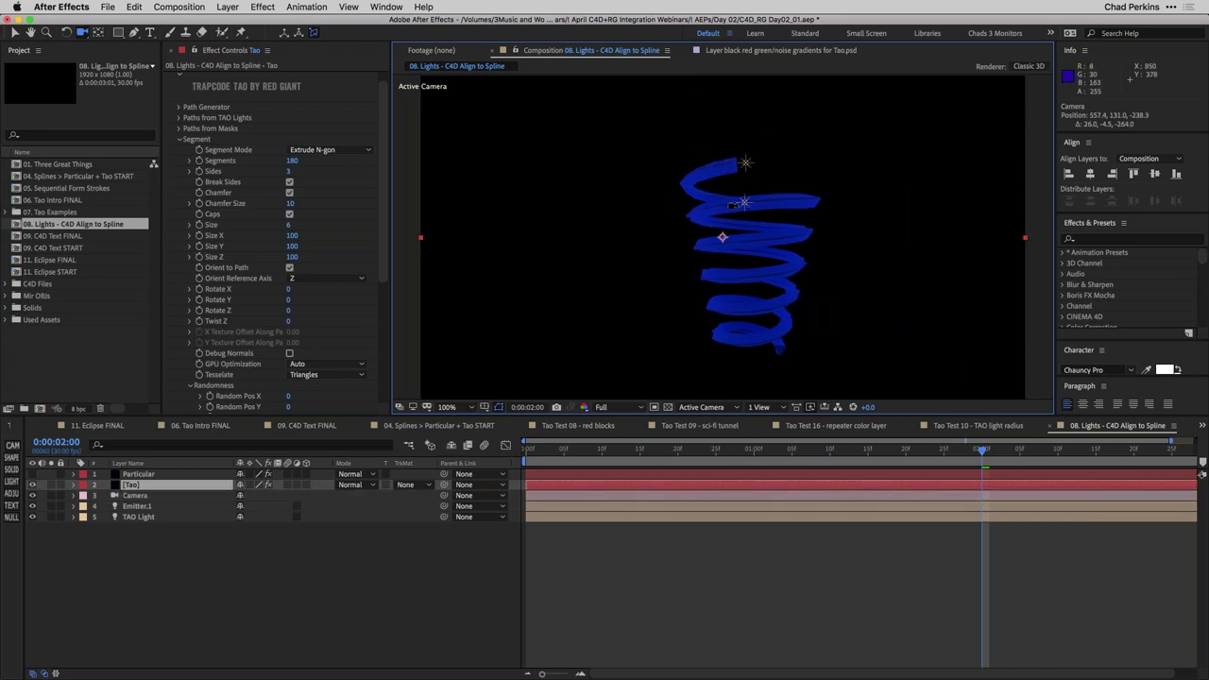
{"action": "left_click_drag", "start_coordinate": [762, 245], "coordinate": [761, 244]}
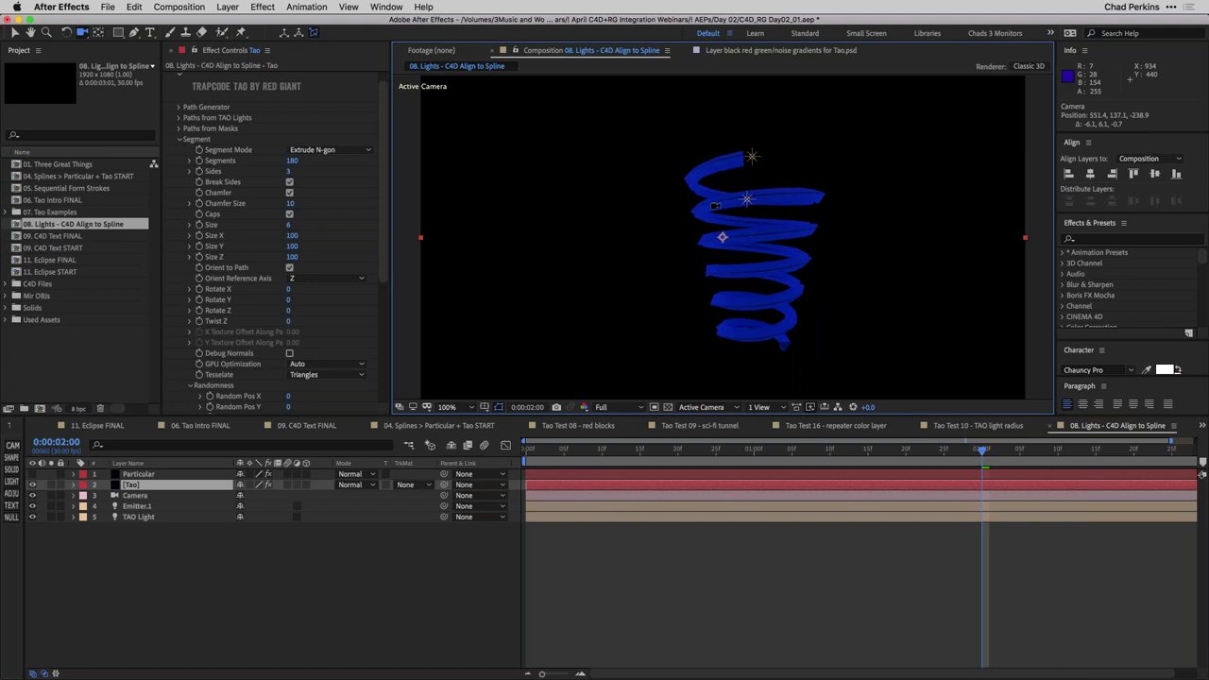
{"action": "double_click", "coordinate": [63, 189]}
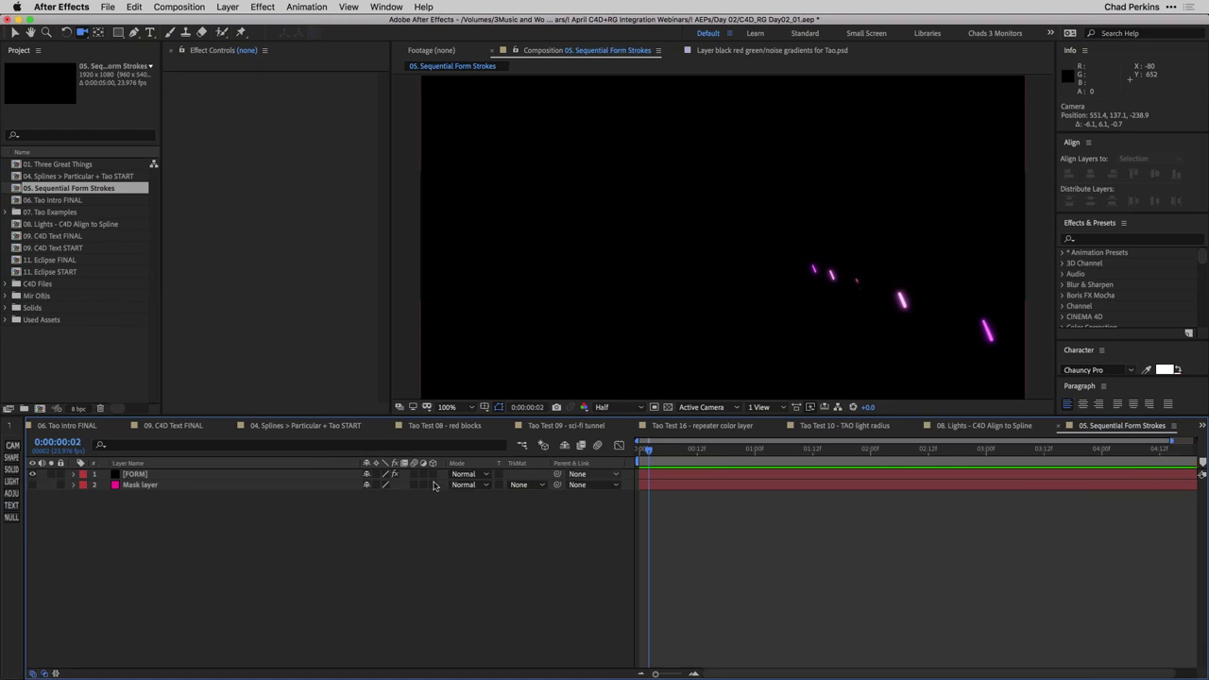
Expand the FORM layer's Text/Mask Settings in Effect Controls and widen that panel
{"action": "left_click", "coordinate": [324, 485]}
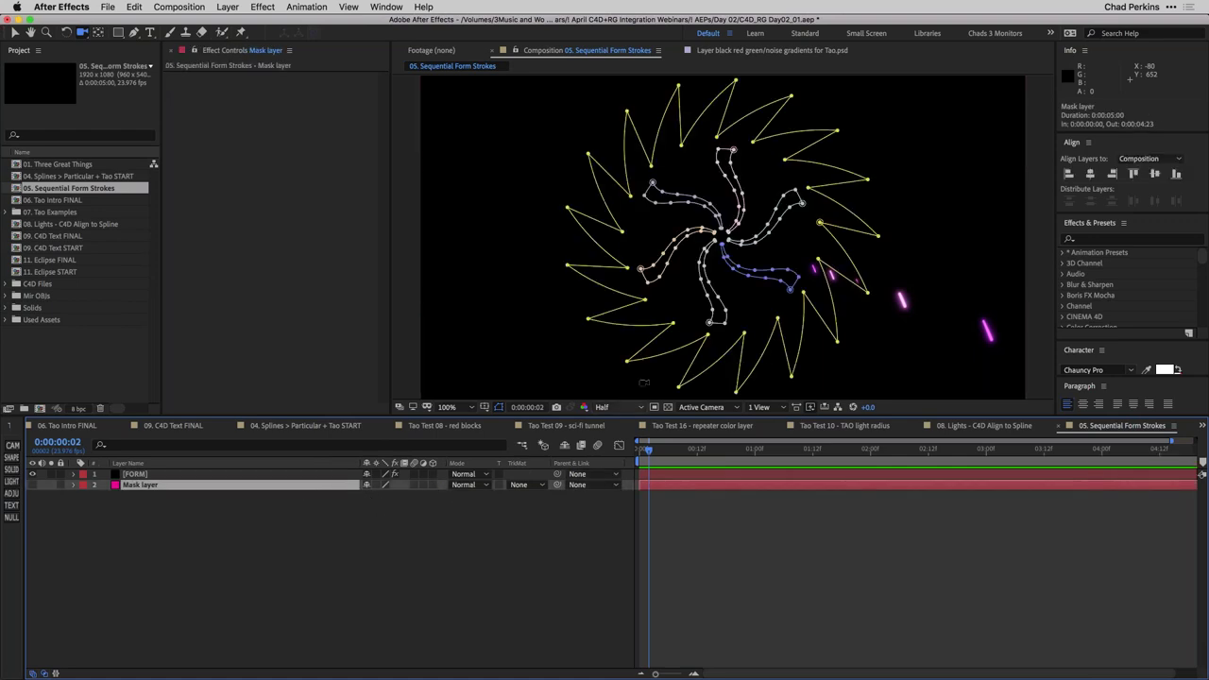
{"action": "key", "text": "v"}
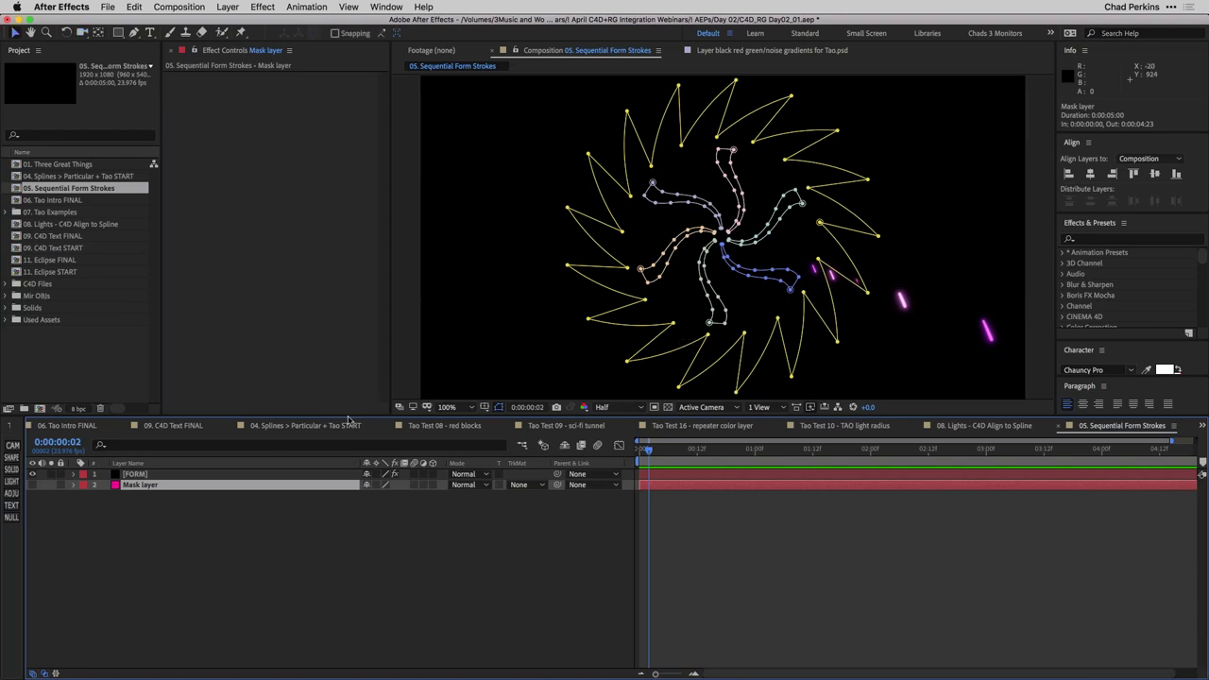
{"action": "left_click", "coordinate": [255, 474]}
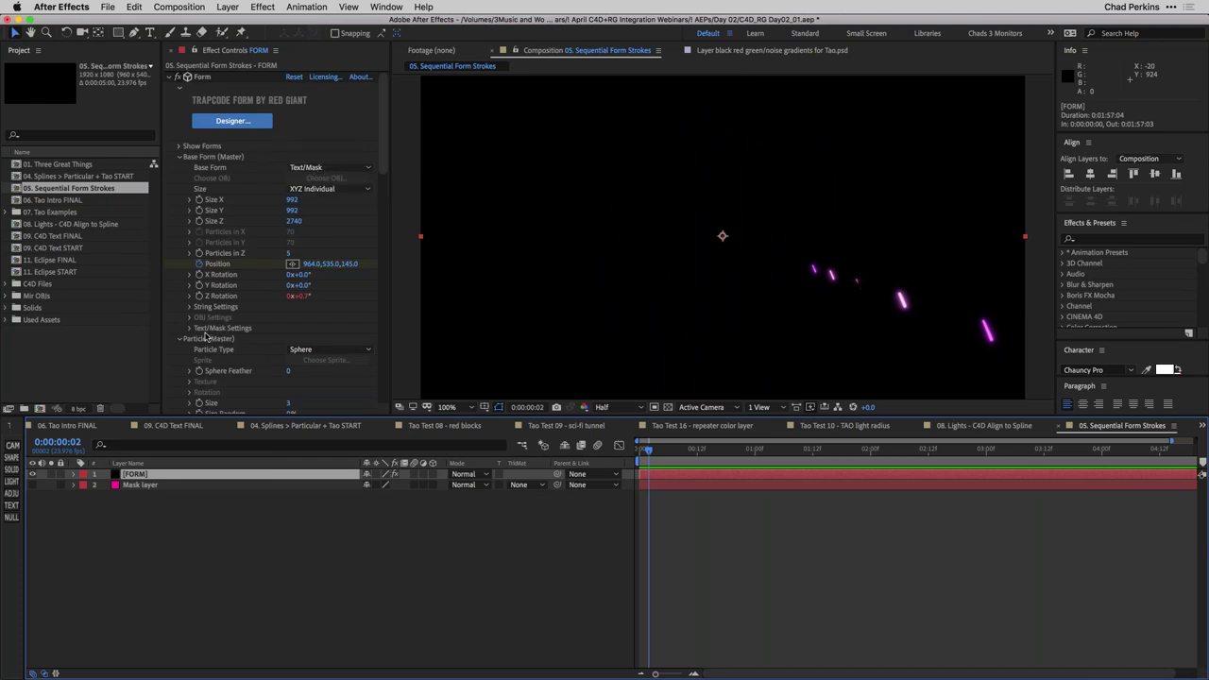
{"action": "left_click", "coordinate": [189, 328]}
{"action": "scroll", "coordinate": [226, 322], "scroll_direction": "down", "scroll_amount": 2}
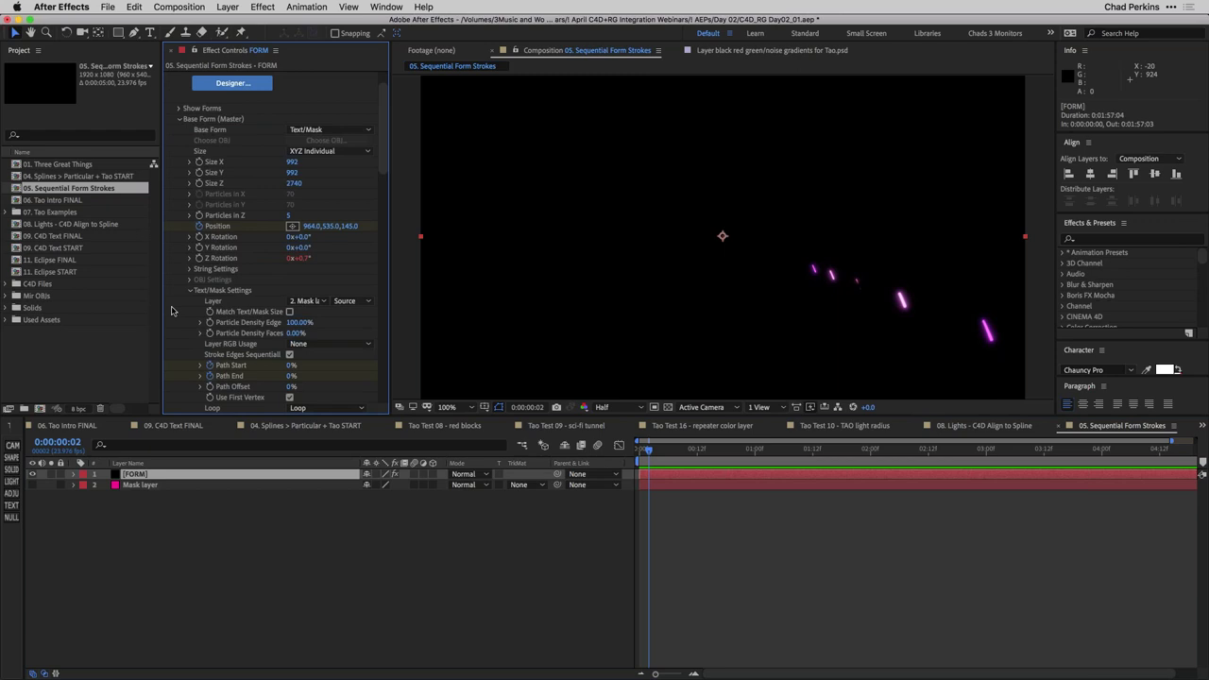
{"action": "left_click_drag", "start_coordinate": [135, 303], "coordinate": [112, 300]}
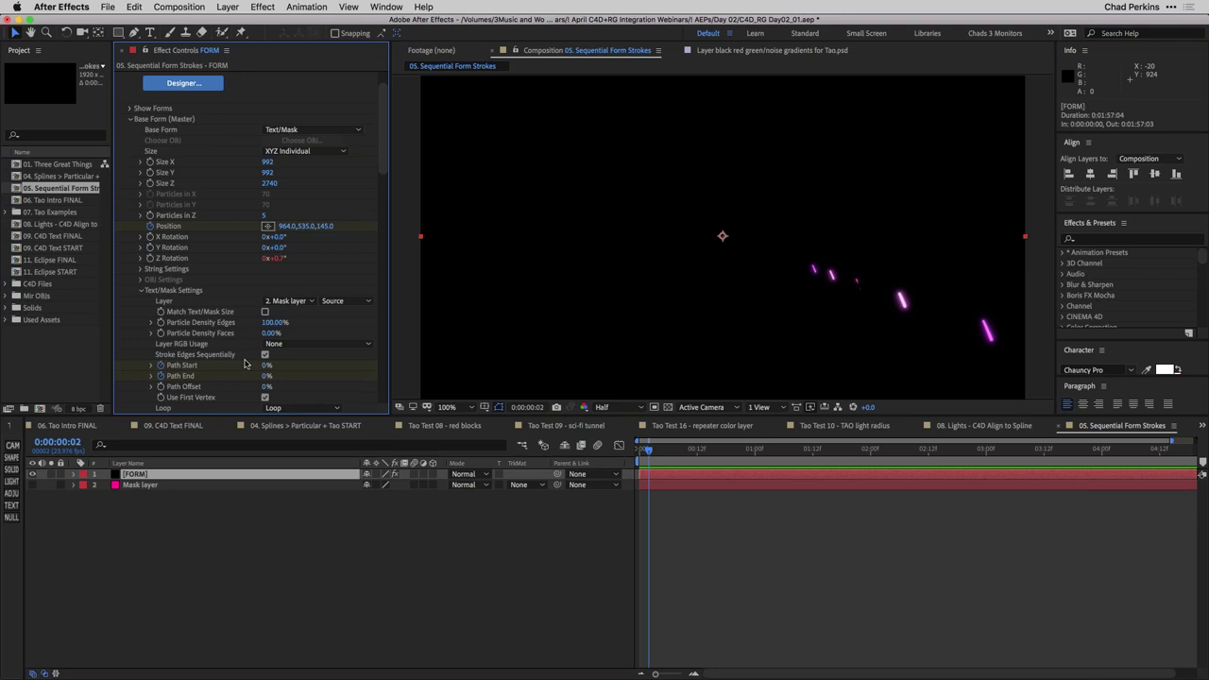
{"action": "left_click", "coordinate": [201, 488]}
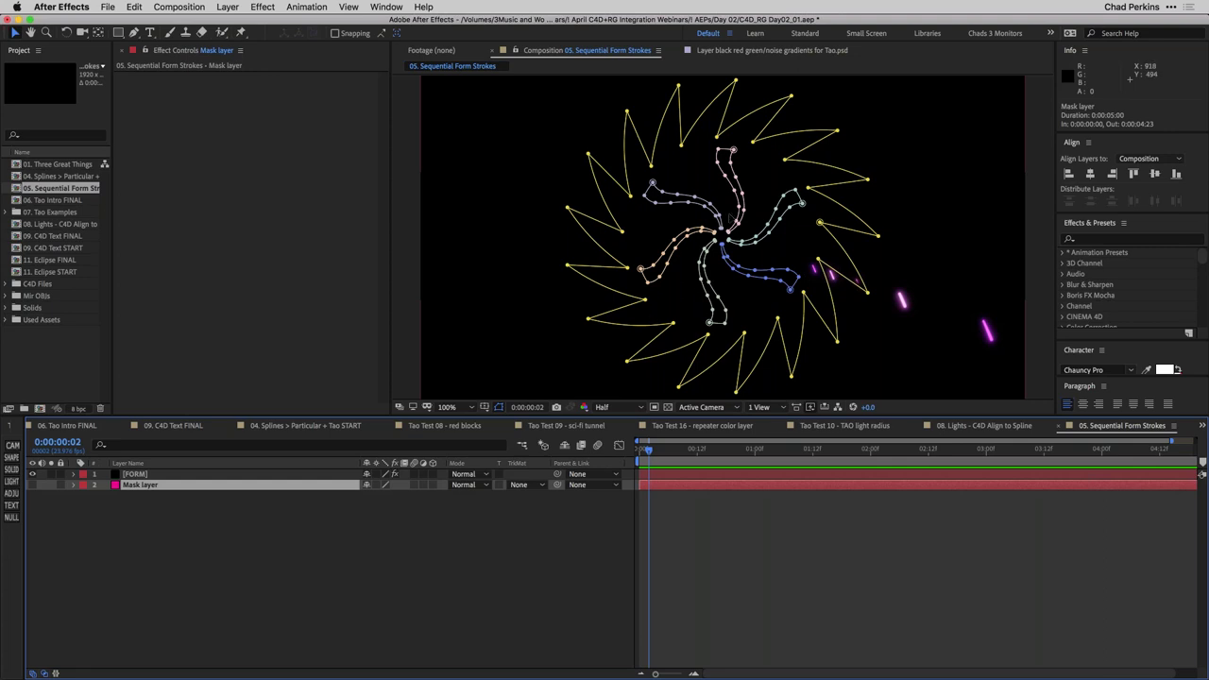
{"action": "left_click", "coordinate": [185, 501]}
{"action": "left_click", "coordinate": [142, 473]}
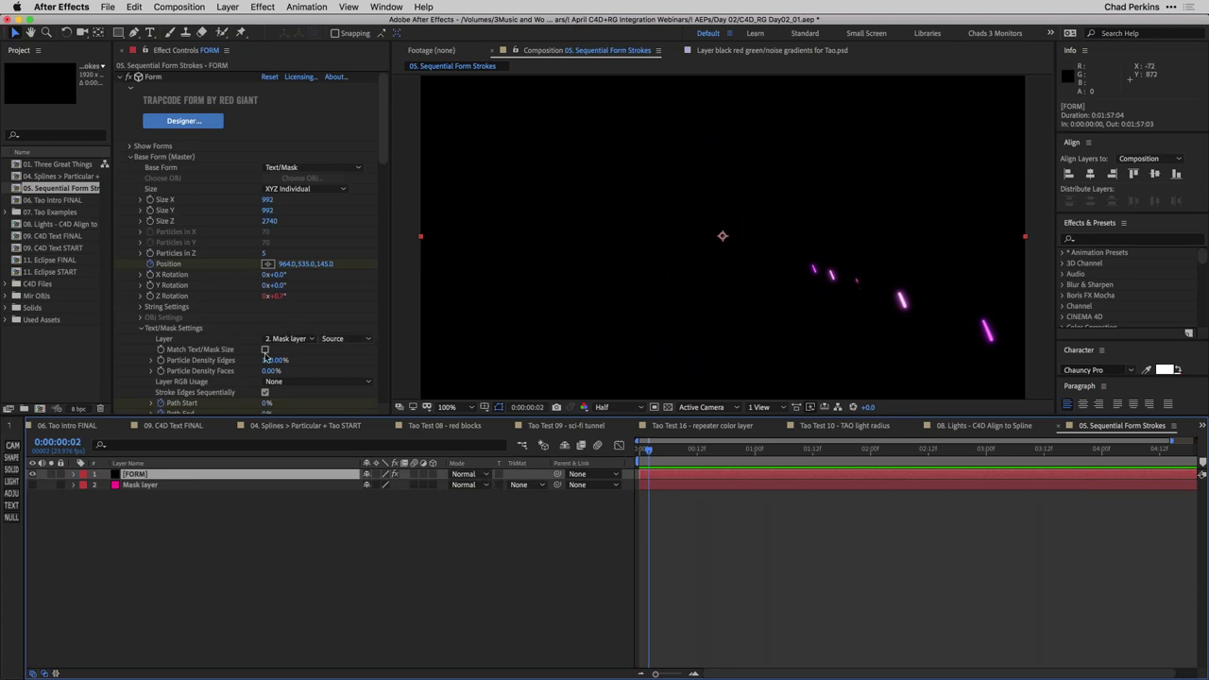
Preview the Form strokes, park the playhead at 0:00:01:19, and zoom in to inspect
{"action": "key", "text": "space"}
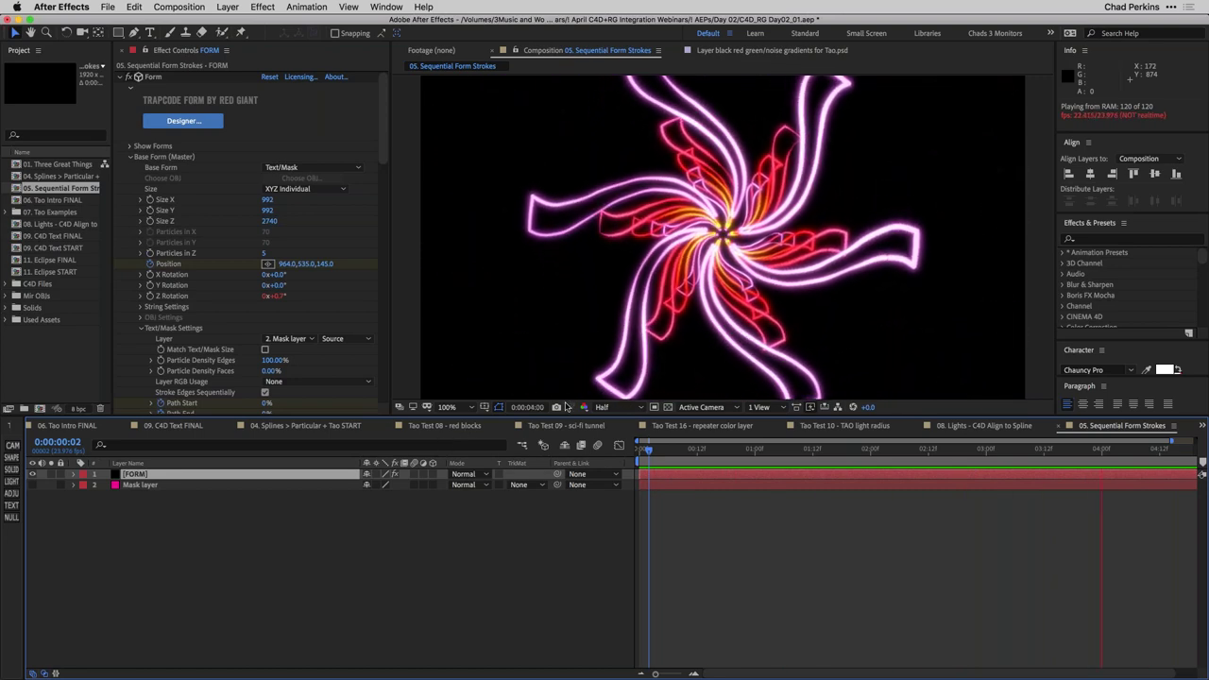
{"action": "key", "text": "space"}
{"action": "left_click_drag", "start_coordinate": [1065, 451], "coordinate": [845, 458]}
{"action": "scroll", "coordinate": [850, 236], "scroll_direction": "up", "scroll_amount": 2}
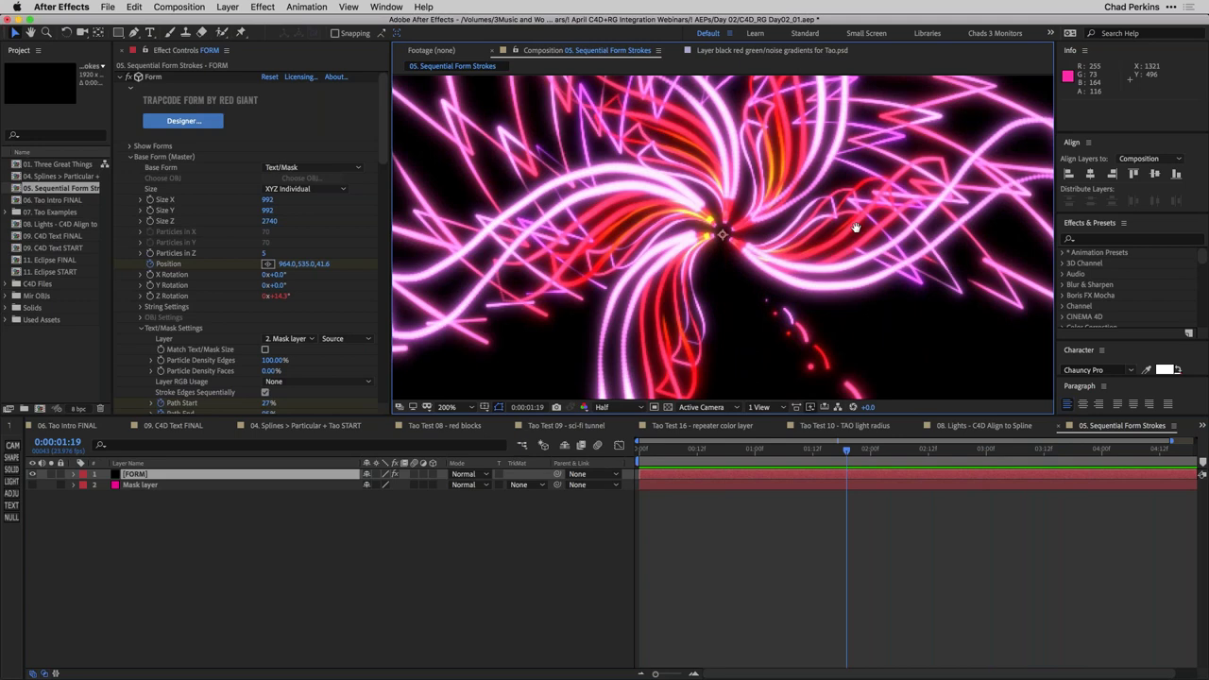
{"action": "scroll", "coordinate": [903, 165], "scroll_direction": "right", "scroll_amount": 3}
{"action": "key", "text": "v"}
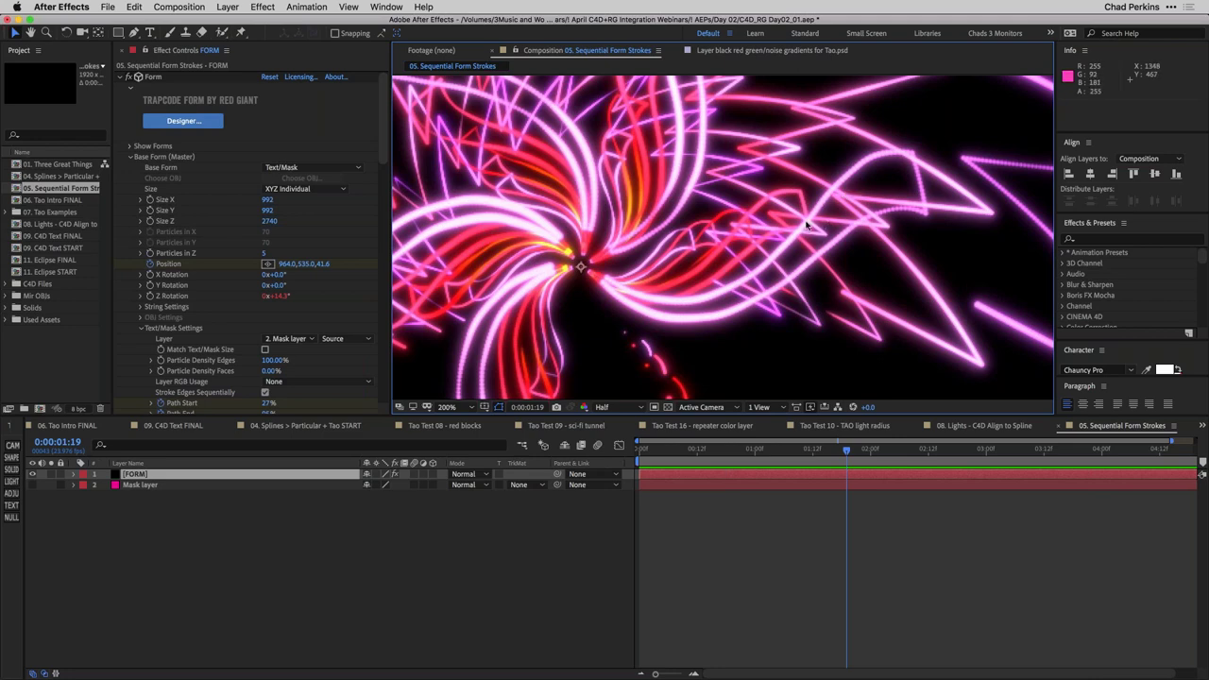
{"action": "scroll", "coordinate": [795, 227], "scroll_direction": "down", "scroll_amount": 4}
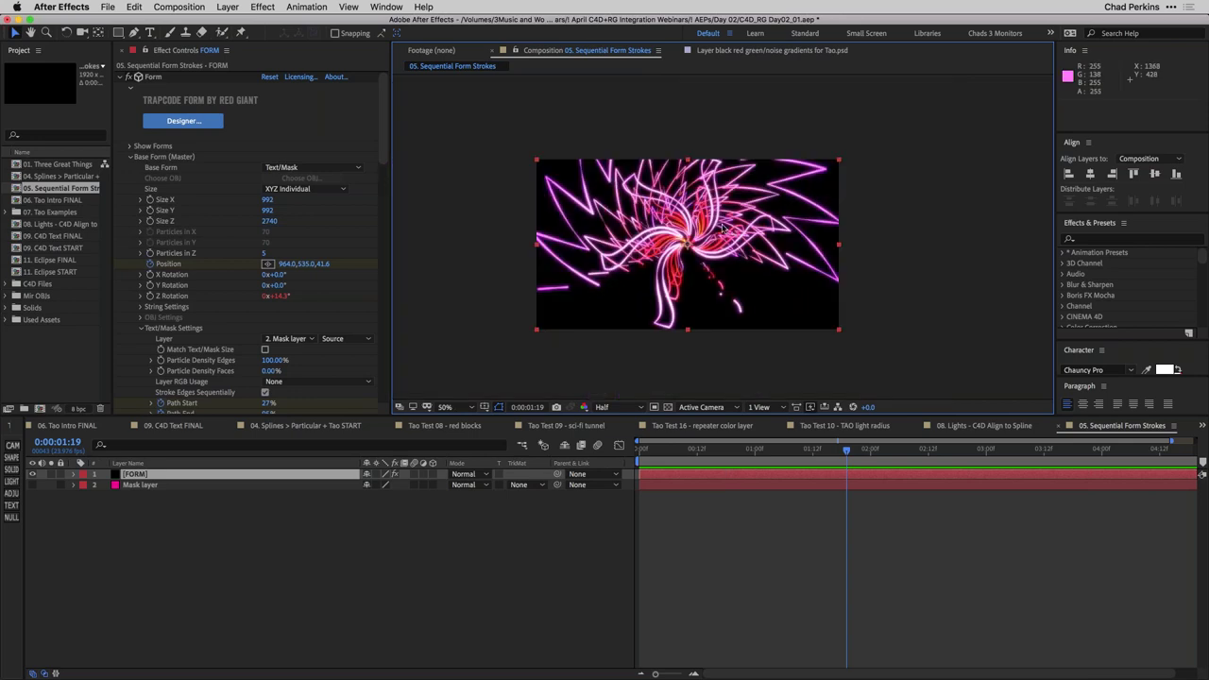
{"action": "key", "text": "v"}
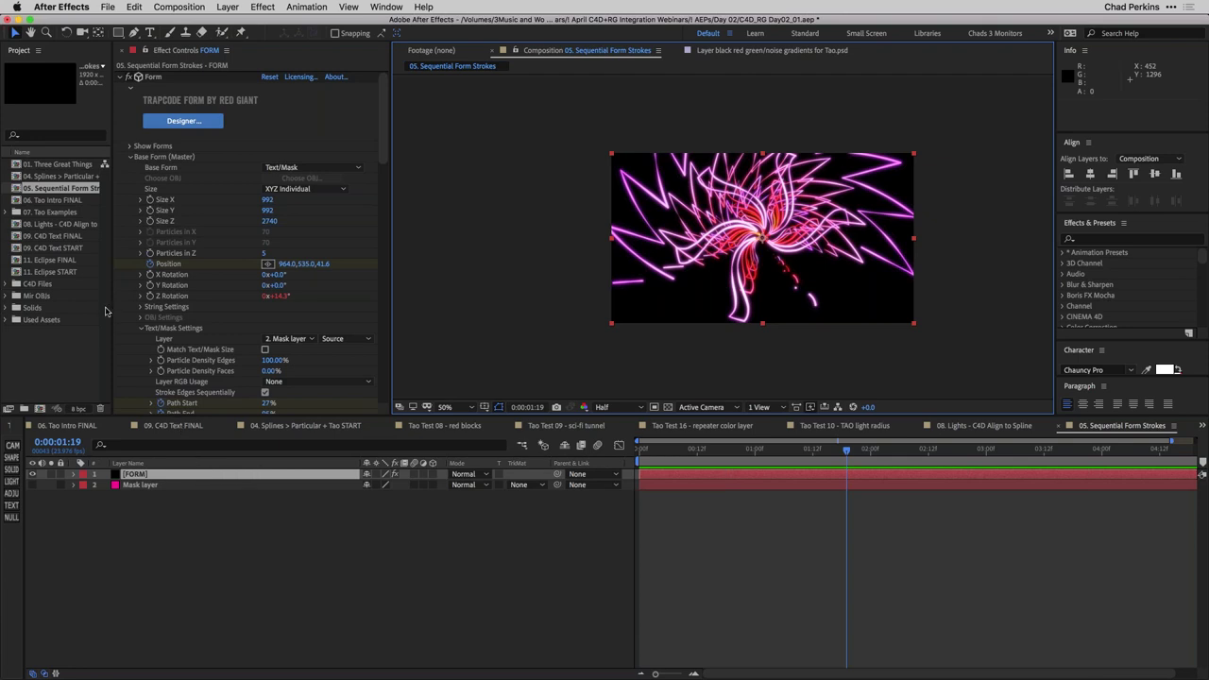
{"action": "left_click", "coordinate": [56, 249]}
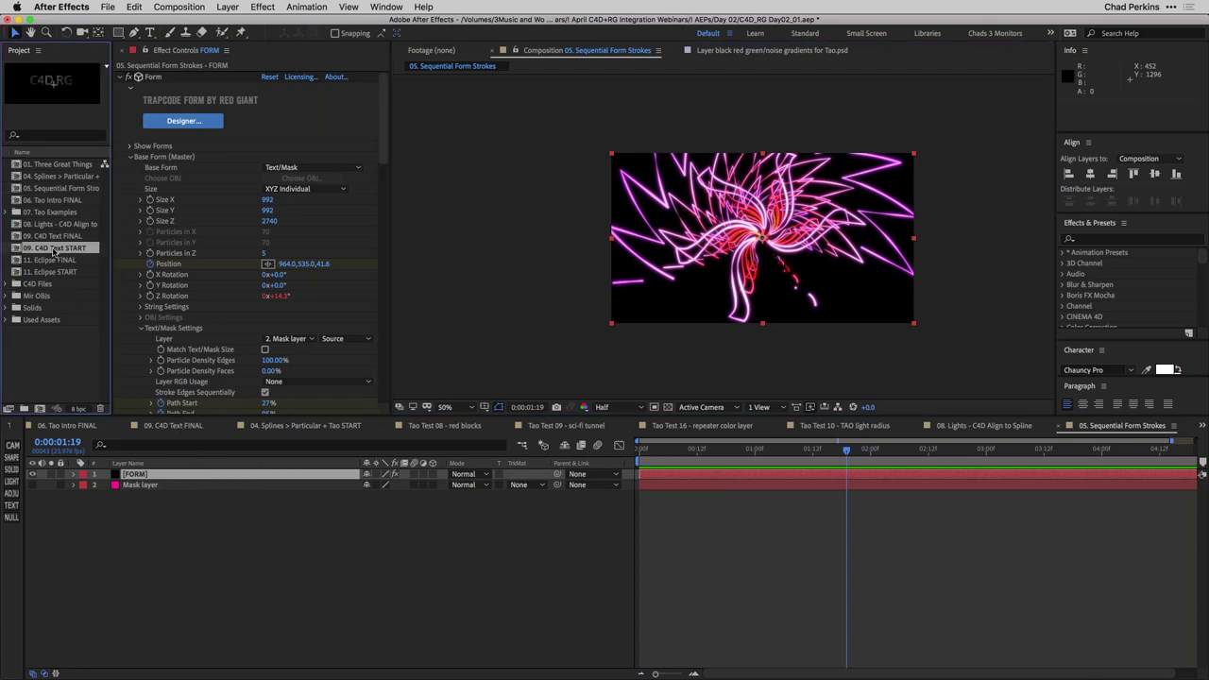
Open the 09. C4D Text START comp, select the C4D+RG layer, and open Composition Settings
{"action": "double_click", "coordinate": [54, 249]}
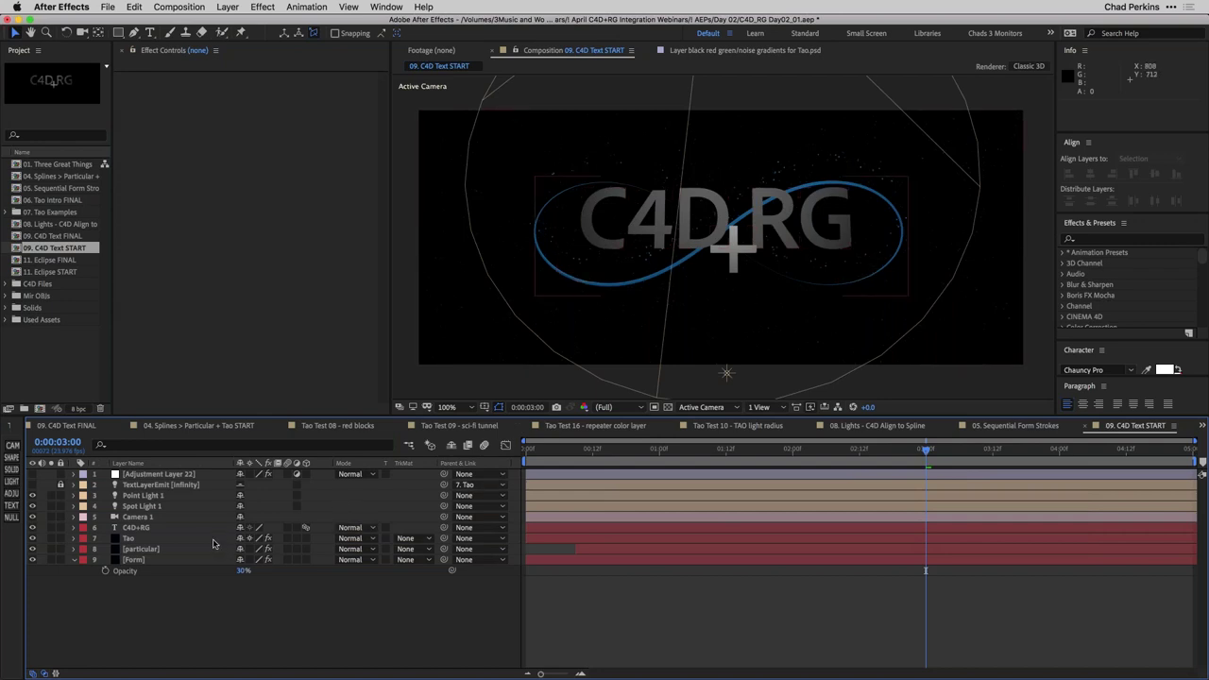
{"action": "left_click", "coordinate": [165, 531]}
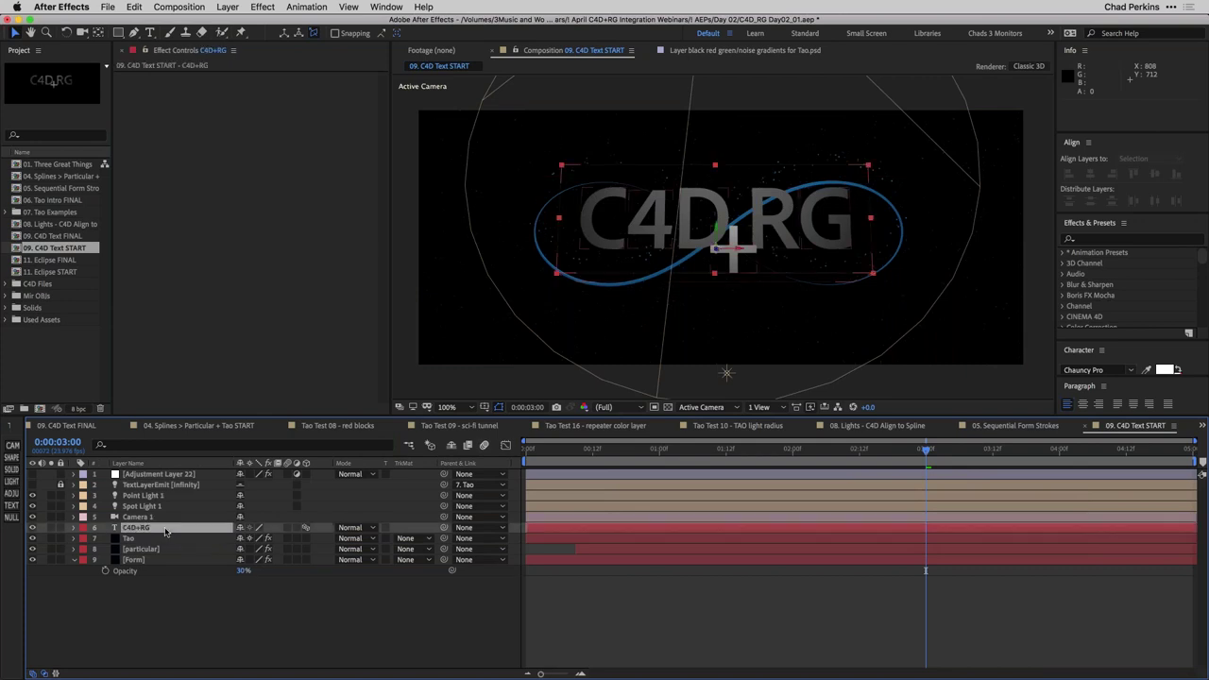
{"action": "left_click", "coordinate": [224, 598]}
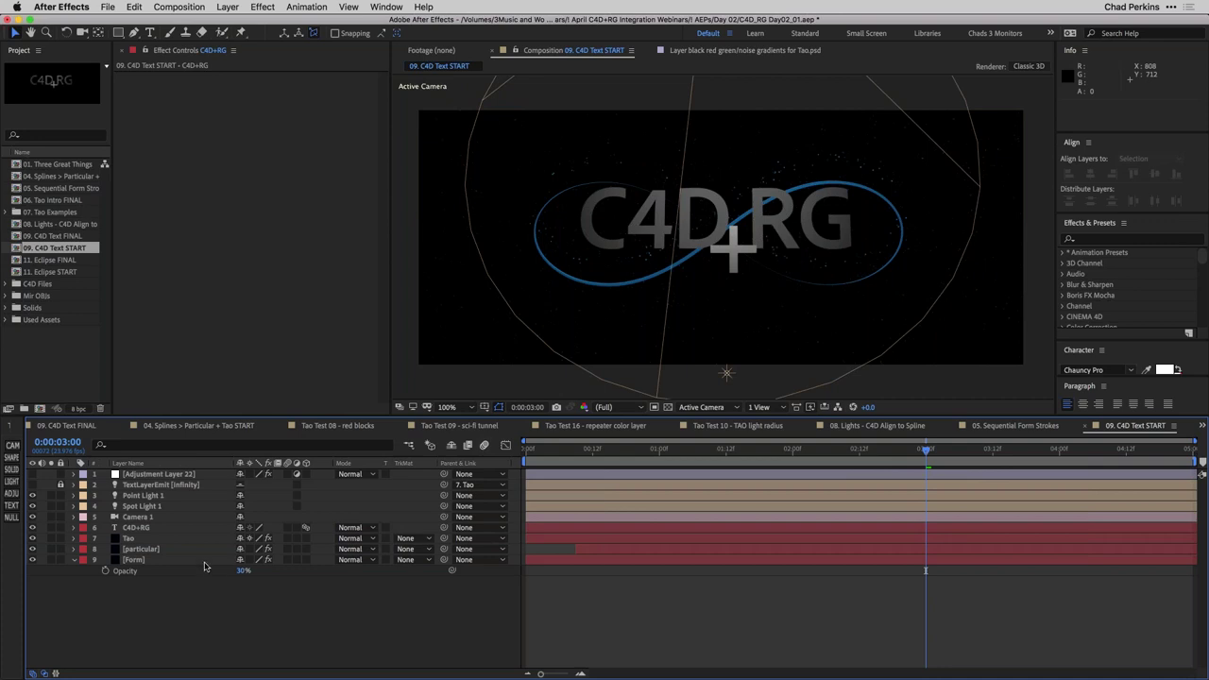
{"action": "left_click", "coordinate": [185, 529]}
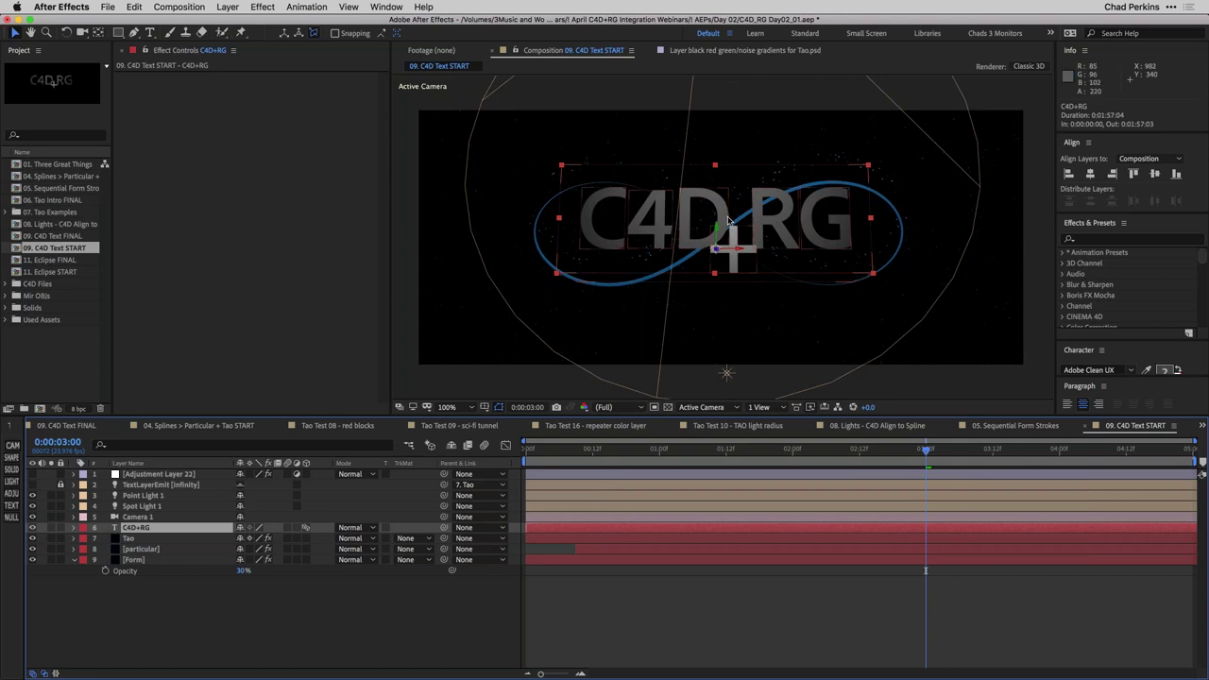
{"action": "key", "text": "super+k"}
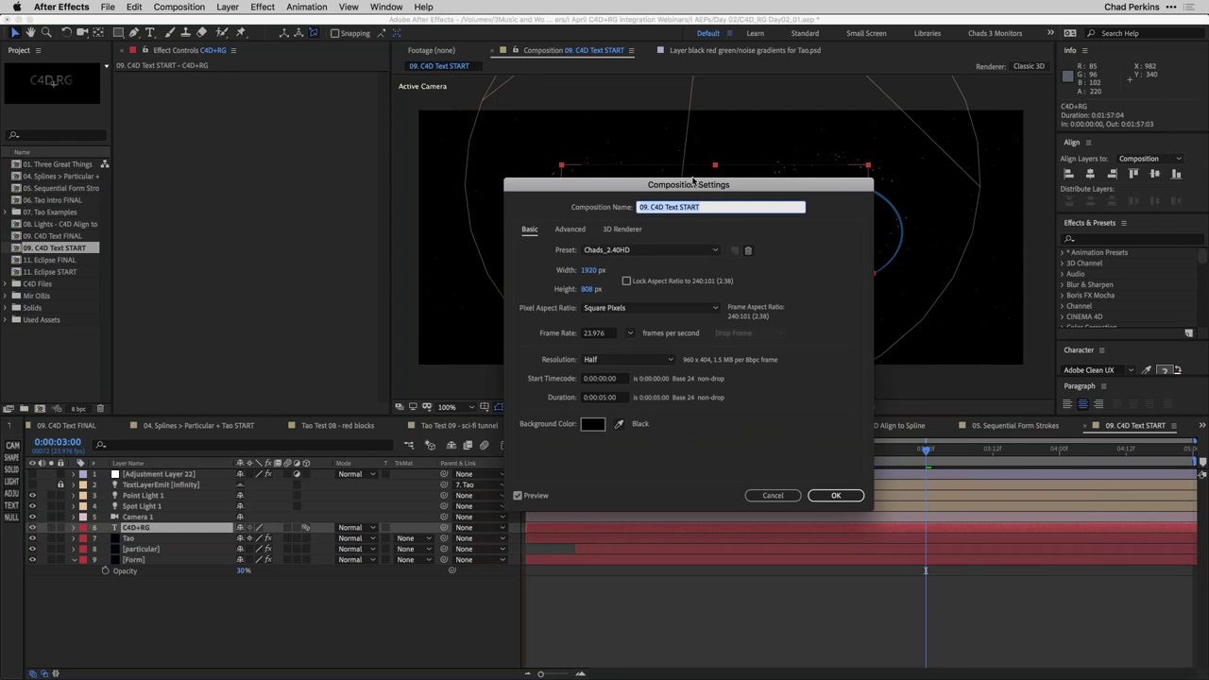
Set the composition's 3D Renderer to CINEMA 4D and apply the settings
{"action": "left_click", "coordinate": [529, 230]}
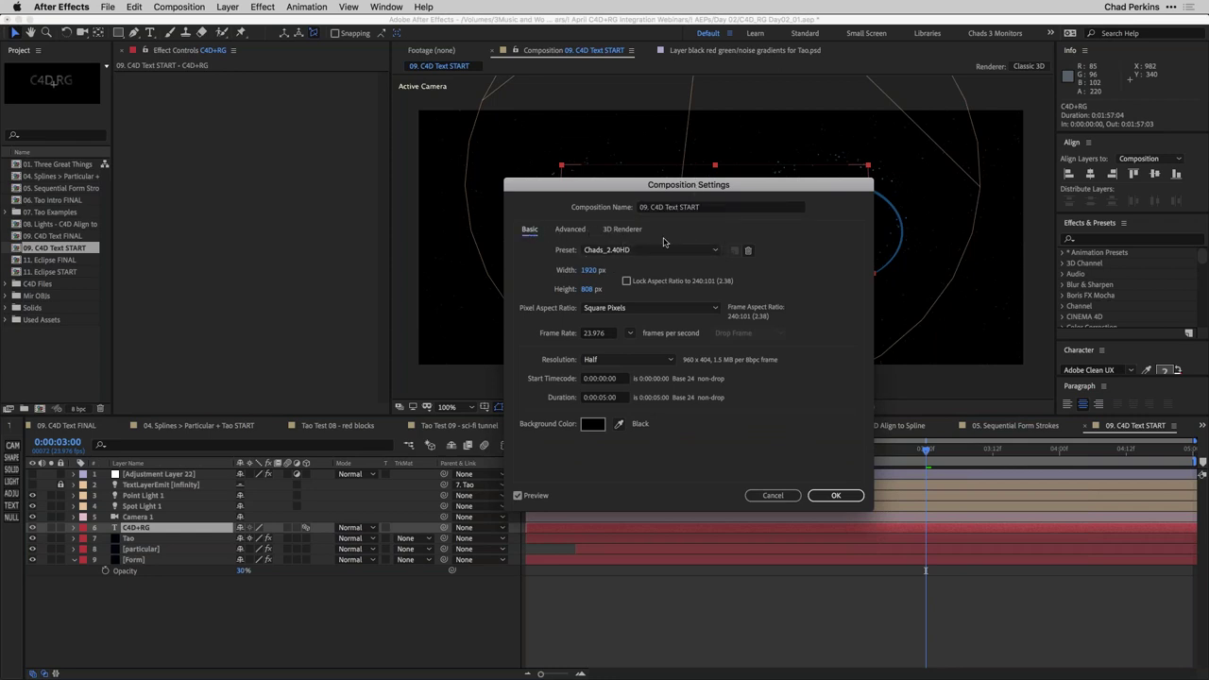
{"action": "left_click", "coordinate": [567, 231]}
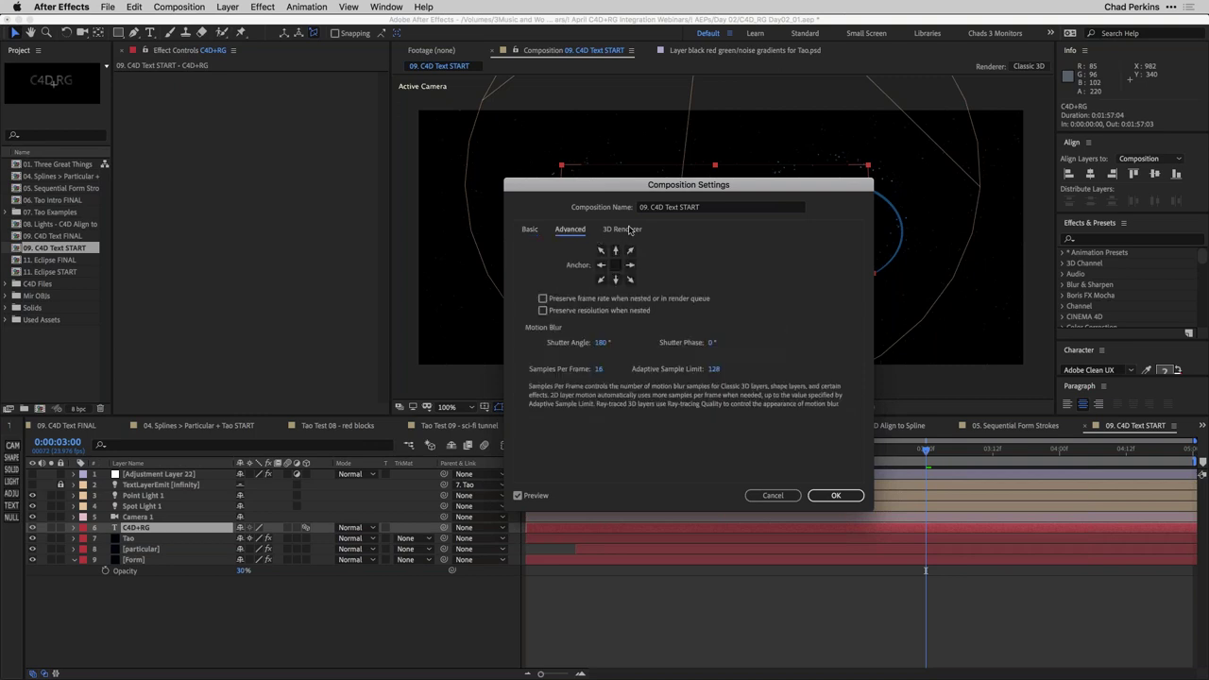
{"action": "left_click", "coordinate": [633, 229]}
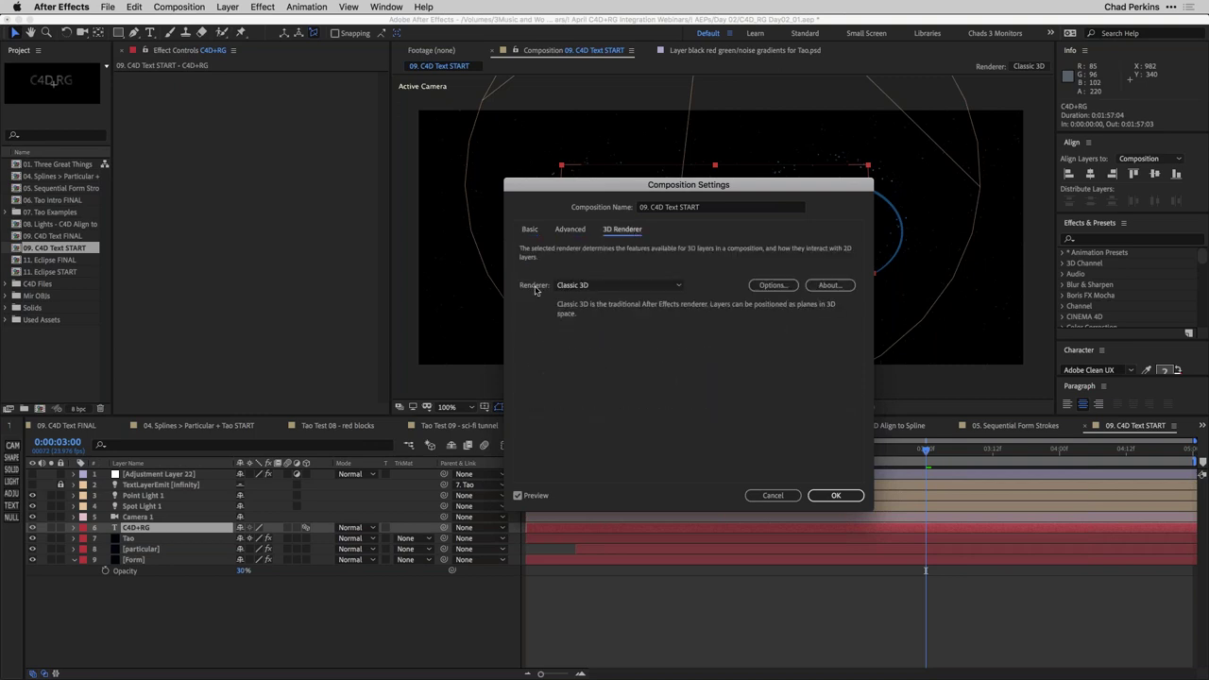
{"action": "left_click", "coordinate": [612, 285]}
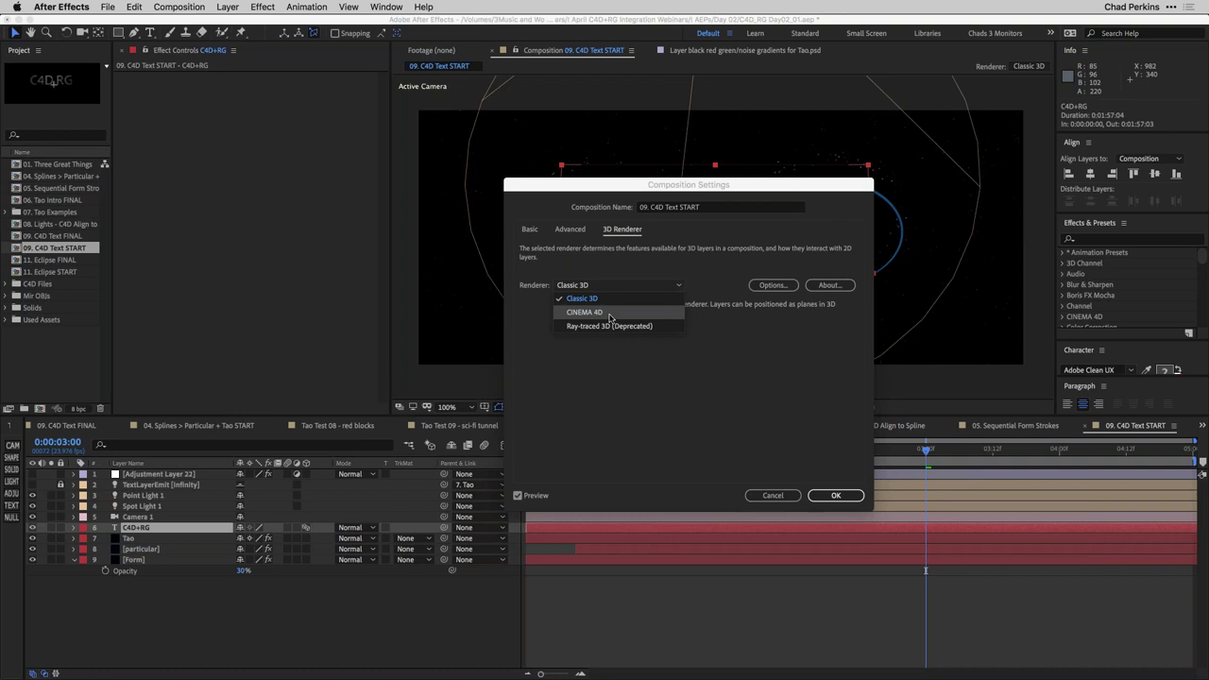
{"action": "left_click", "coordinate": [598, 313]}
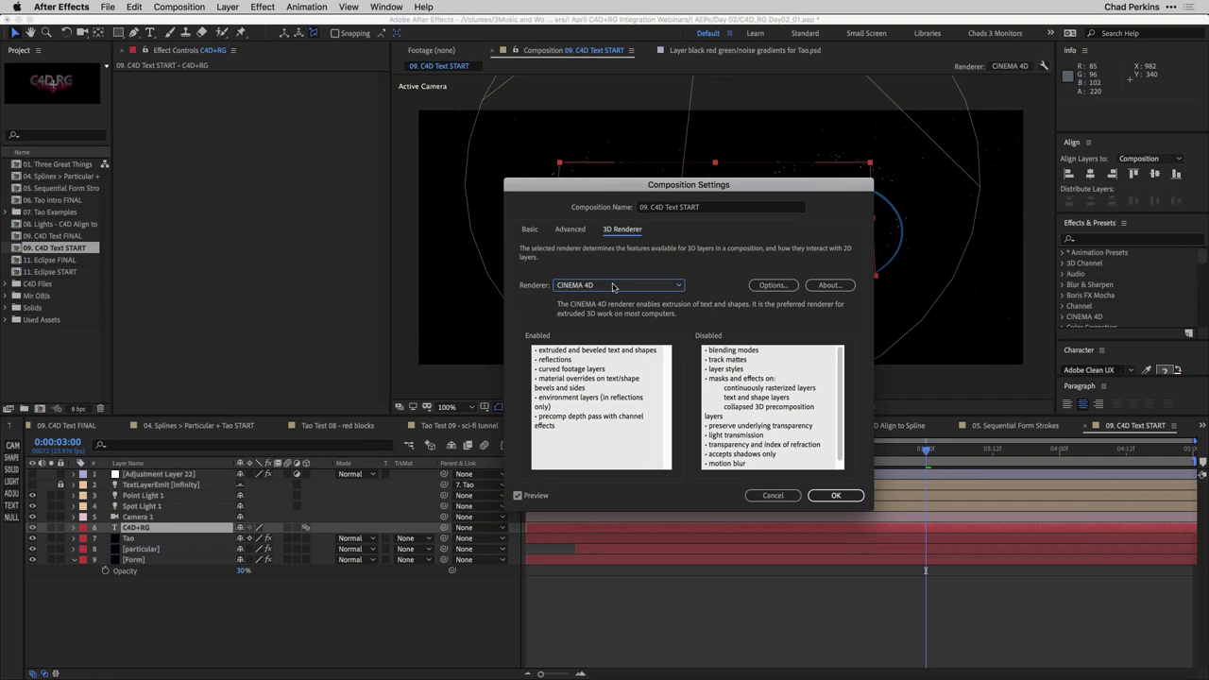
{"action": "left_click", "coordinate": [613, 287]}
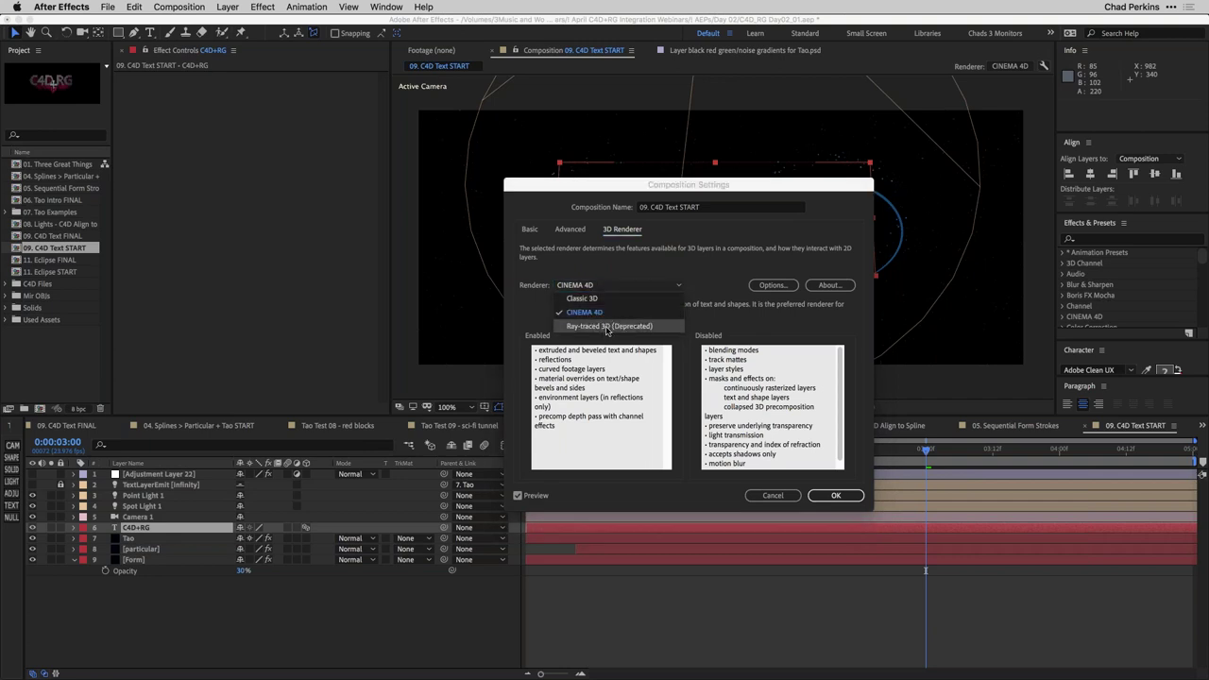
{"action": "left_click", "coordinate": [612, 312]}
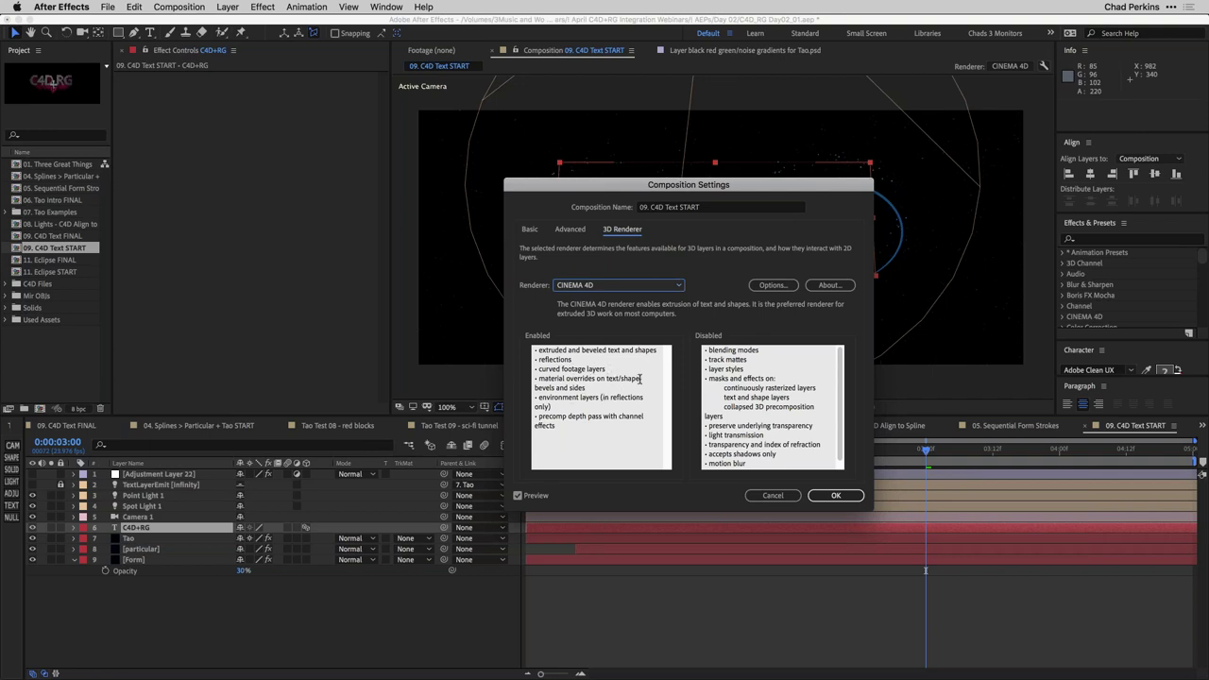
{"action": "left_click", "coordinate": [836, 497]}
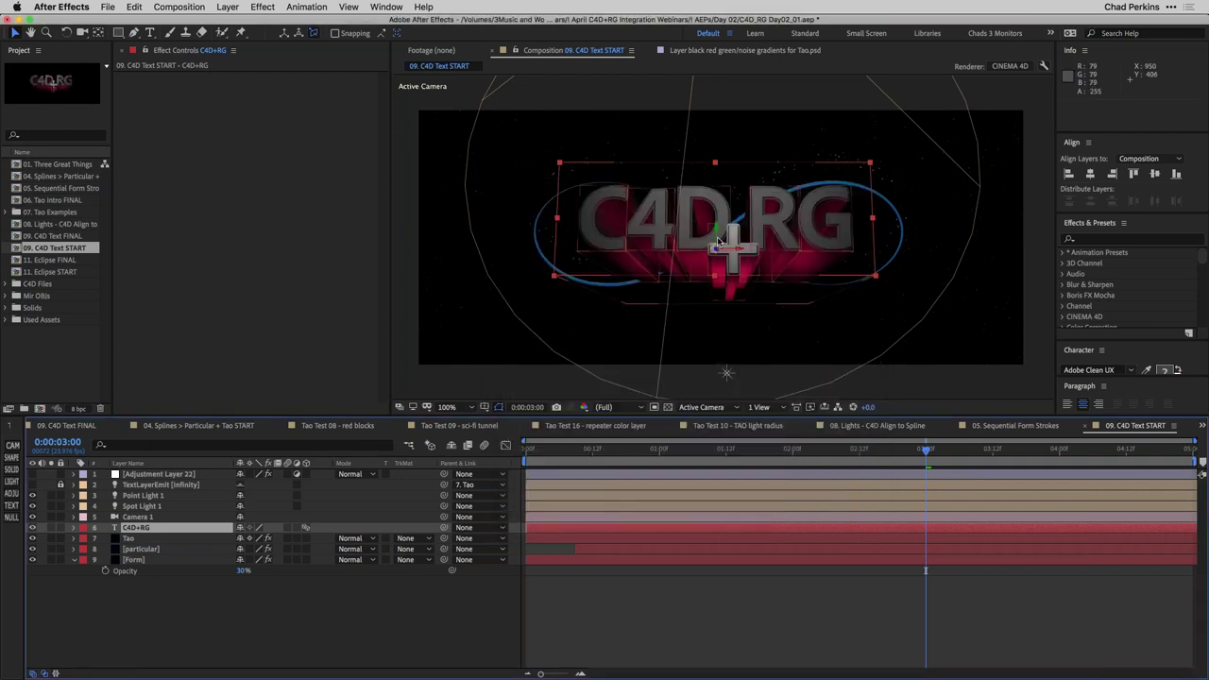
Set the C4D+RG layer's Geometry Options Extrusion Depth to 100, then zoom the viewer to 200%
{"action": "left_click", "coordinate": [184, 591]}
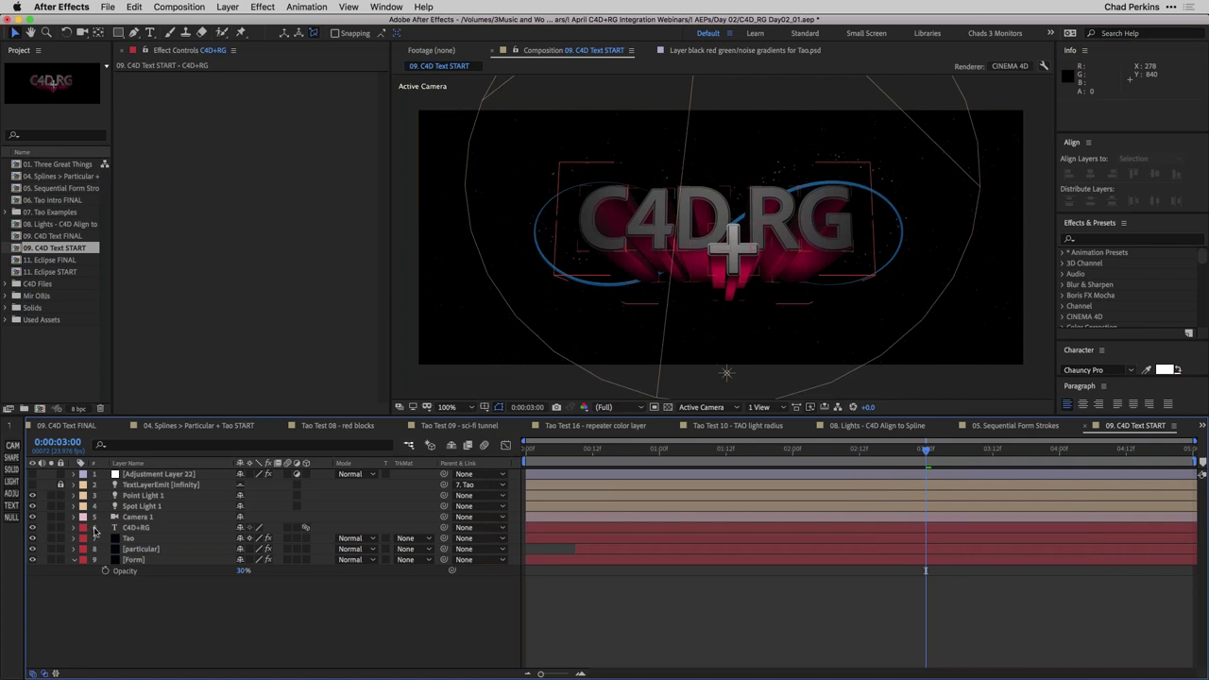
{"action": "left_click", "coordinate": [132, 528]}
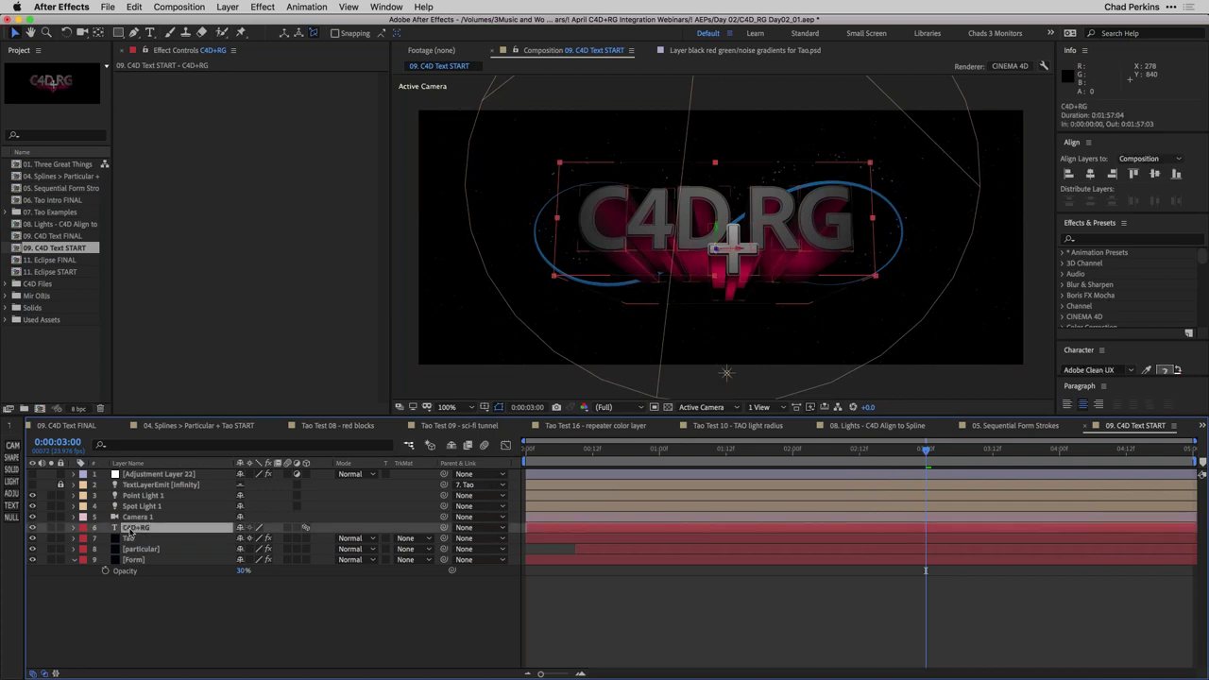
{"action": "key", "text": "u"}
{"action": "key", "text": "u"}
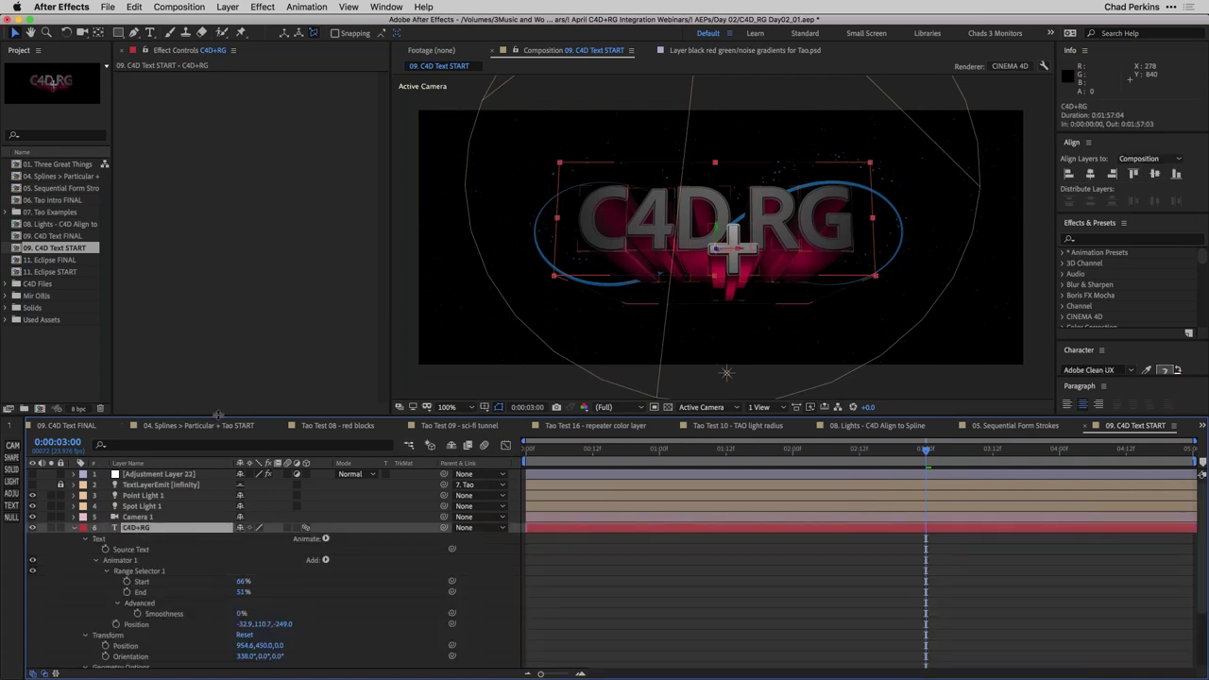
{"action": "left_click_drag", "start_coordinate": [218, 415], "coordinate": [263, 316]}
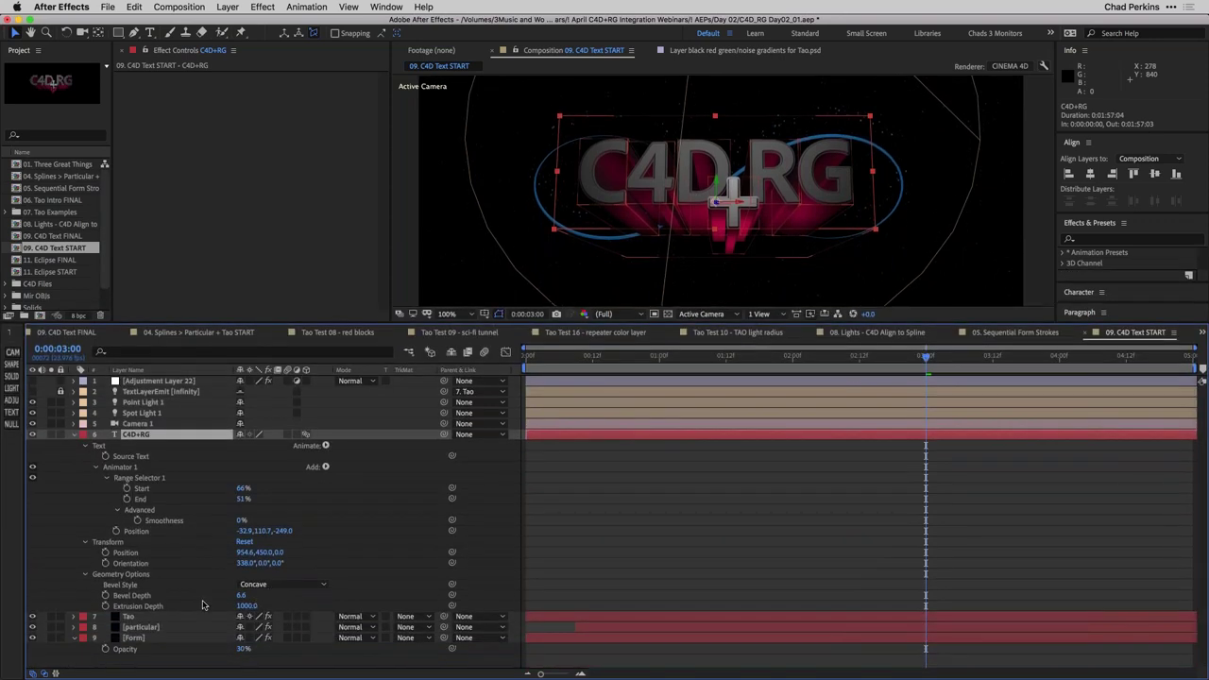
{"action": "left_click", "coordinate": [242, 607]}
{"action": "type", "text": "1000"}
{"action": "key", "text": "Return"}
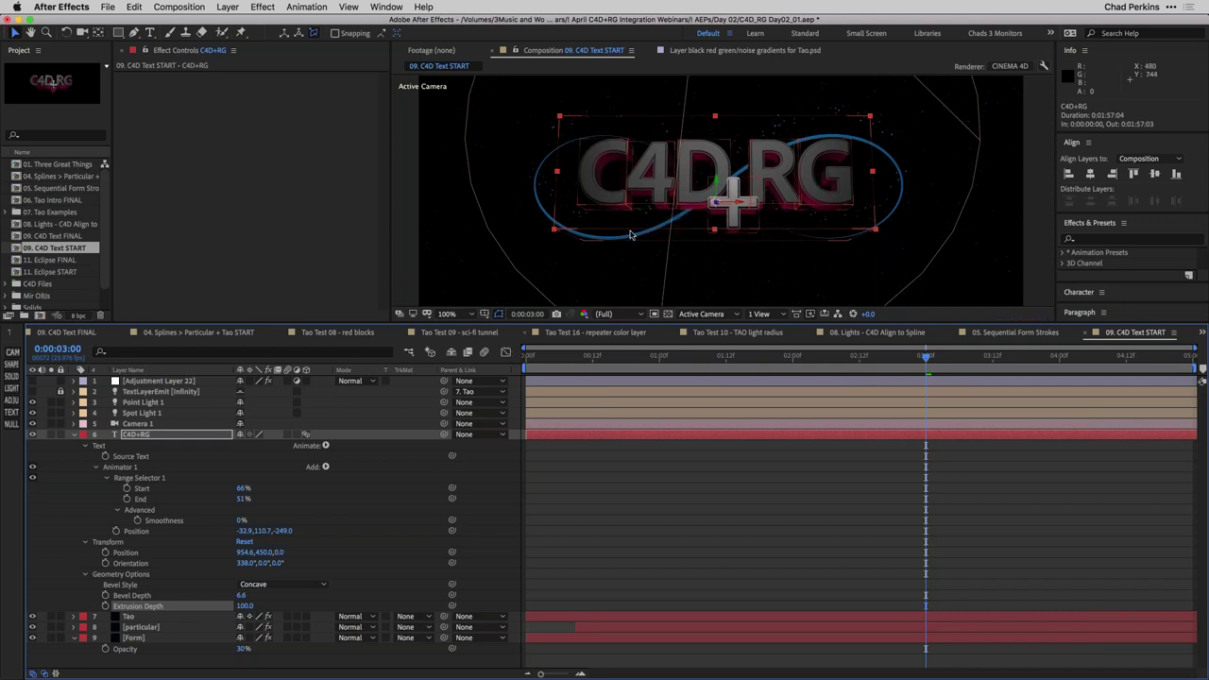
{"action": "key", "text": "period"}
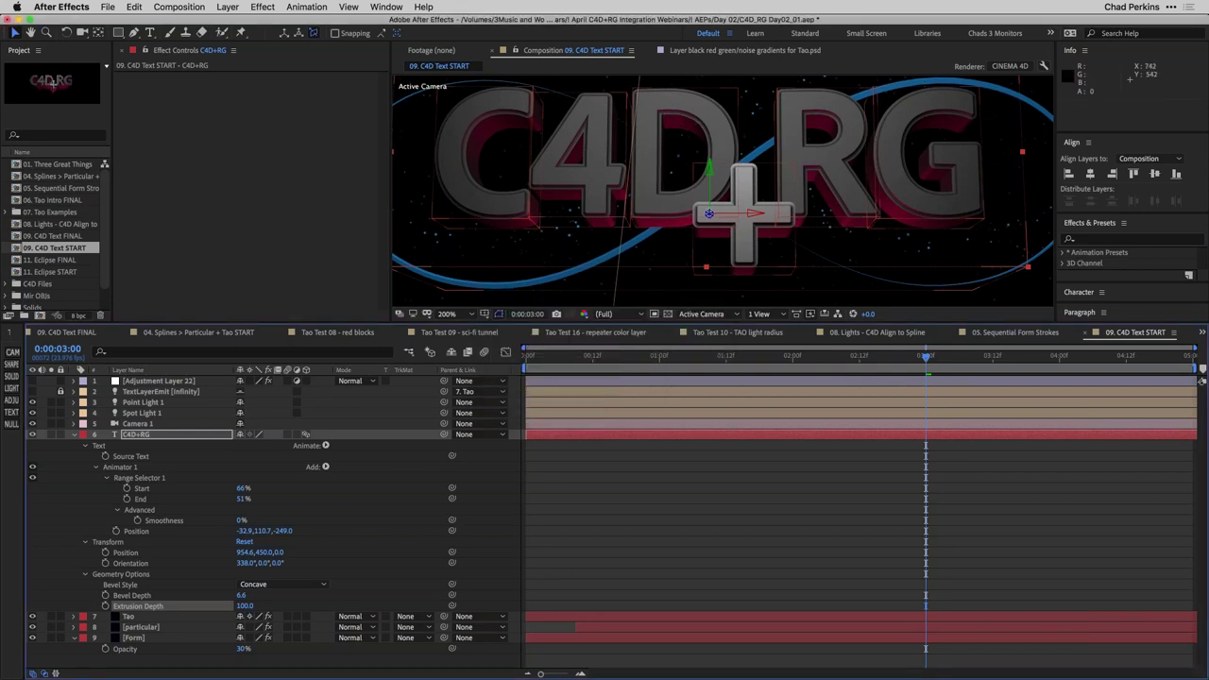
Try angular and convex bevels, then settle on Concave bevels with Bevel Depth about 4.9
{"action": "left_click", "coordinate": [282, 585]}
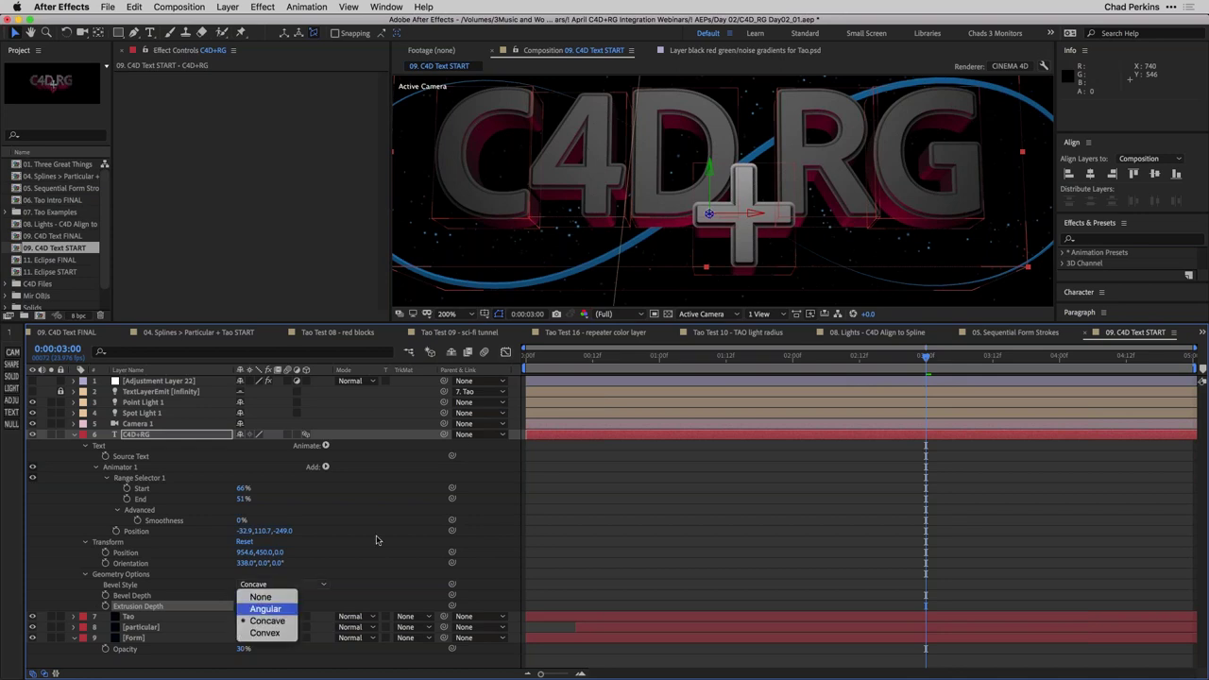
{"action": "left_click", "coordinate": [278, 610]}
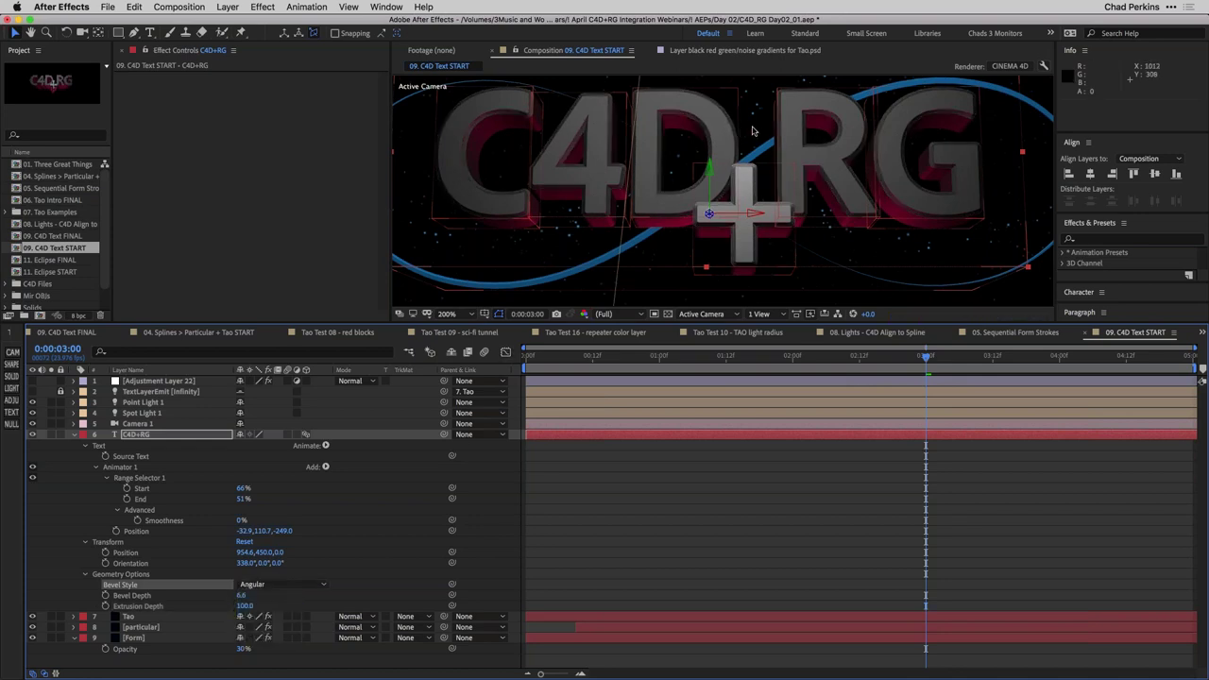
{"action": "left_click", "coordinate": [314, 589]}
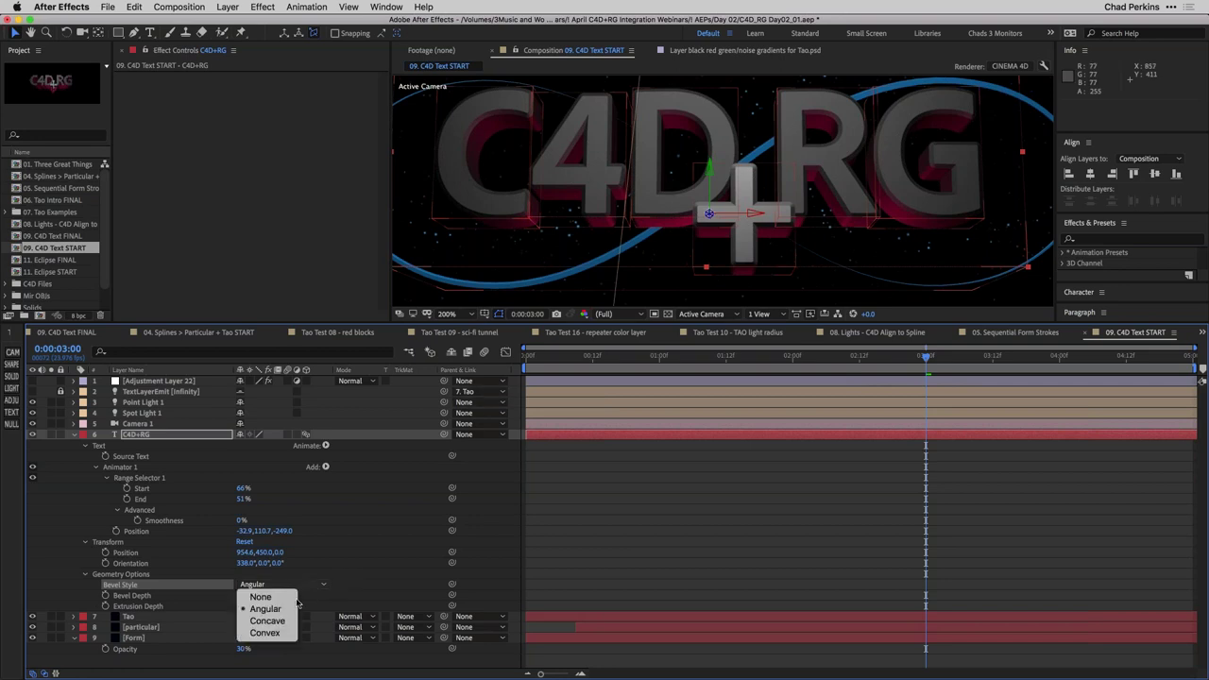
{"action": "left_click", "coordinate": [274, 621]}
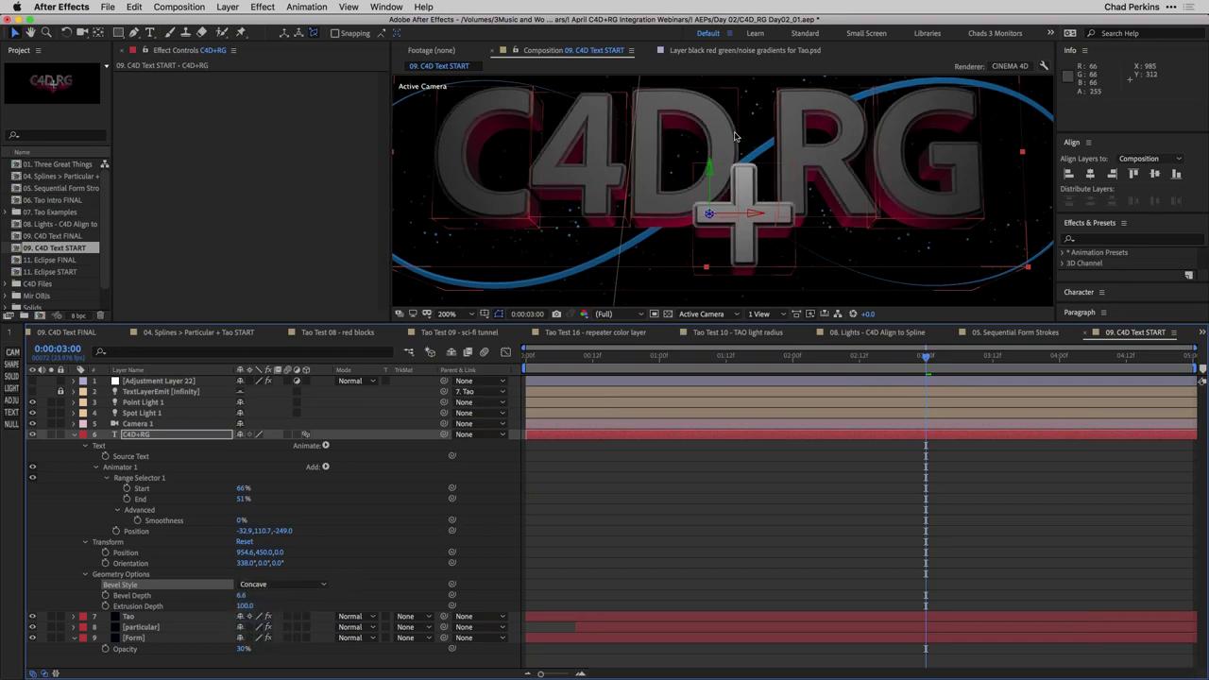
{"action": "left_click", "coordinate": [318, 584]}
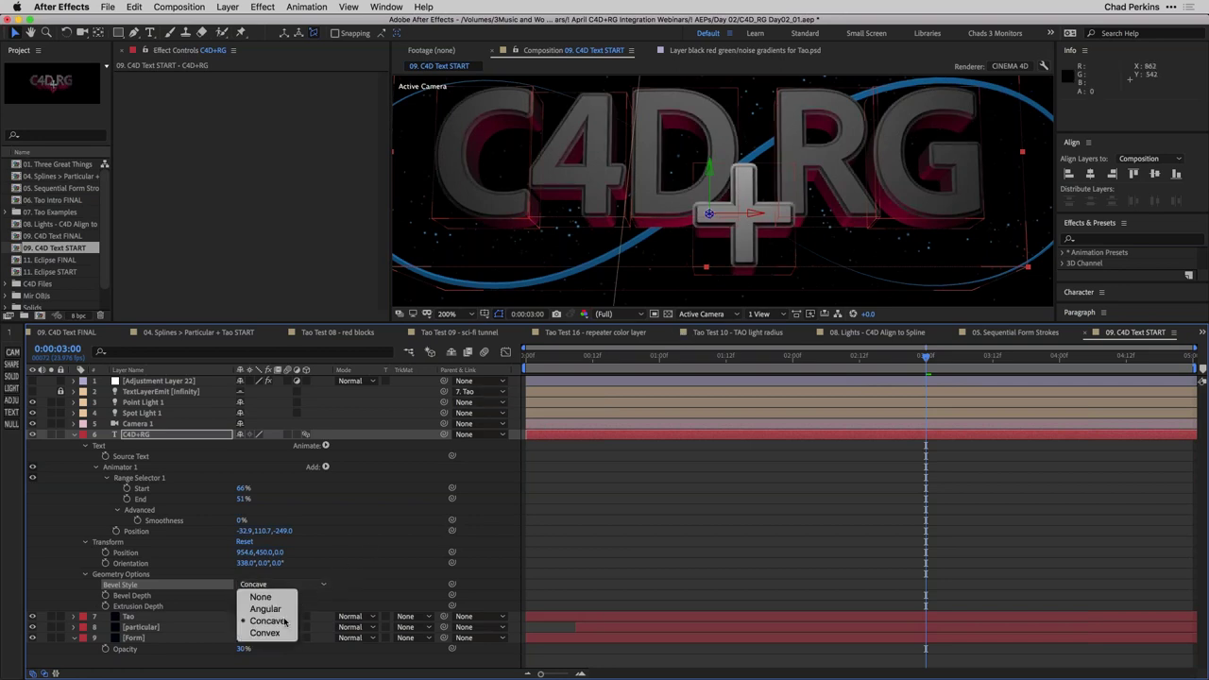
{"action": "left_click", "coordinate": [269, 626]}
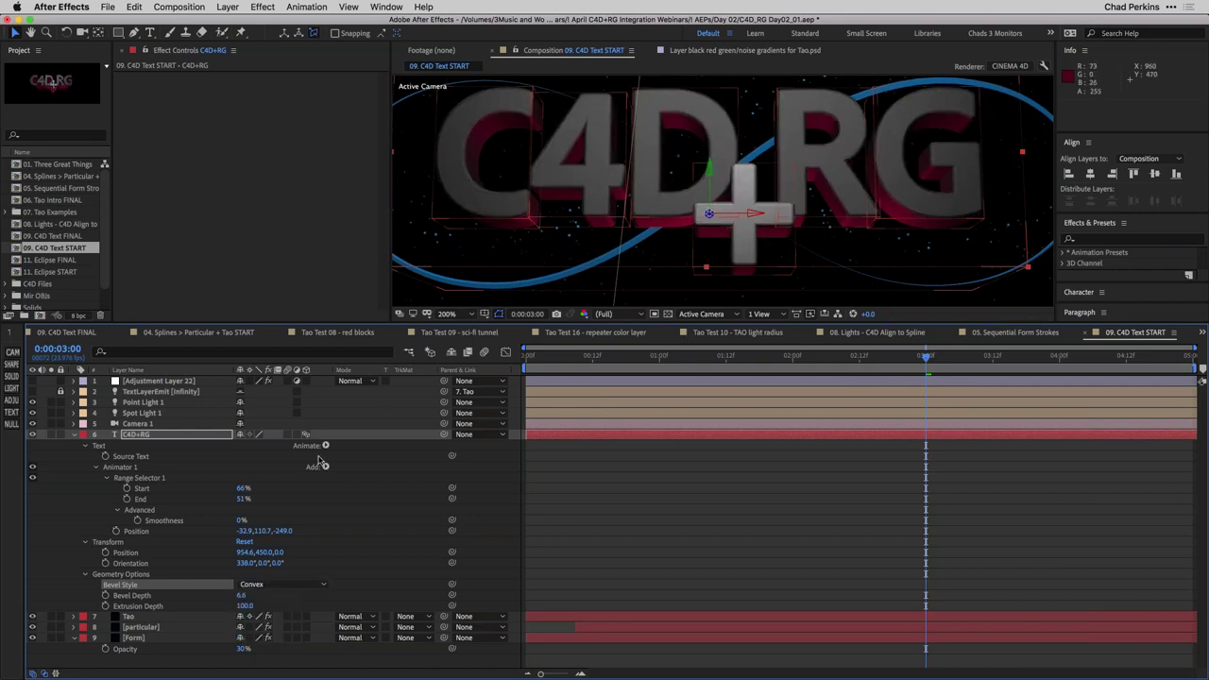
{"action": "left_click_drag", "start_coordinate": [238, 595], "coordinate": [279, 571]}
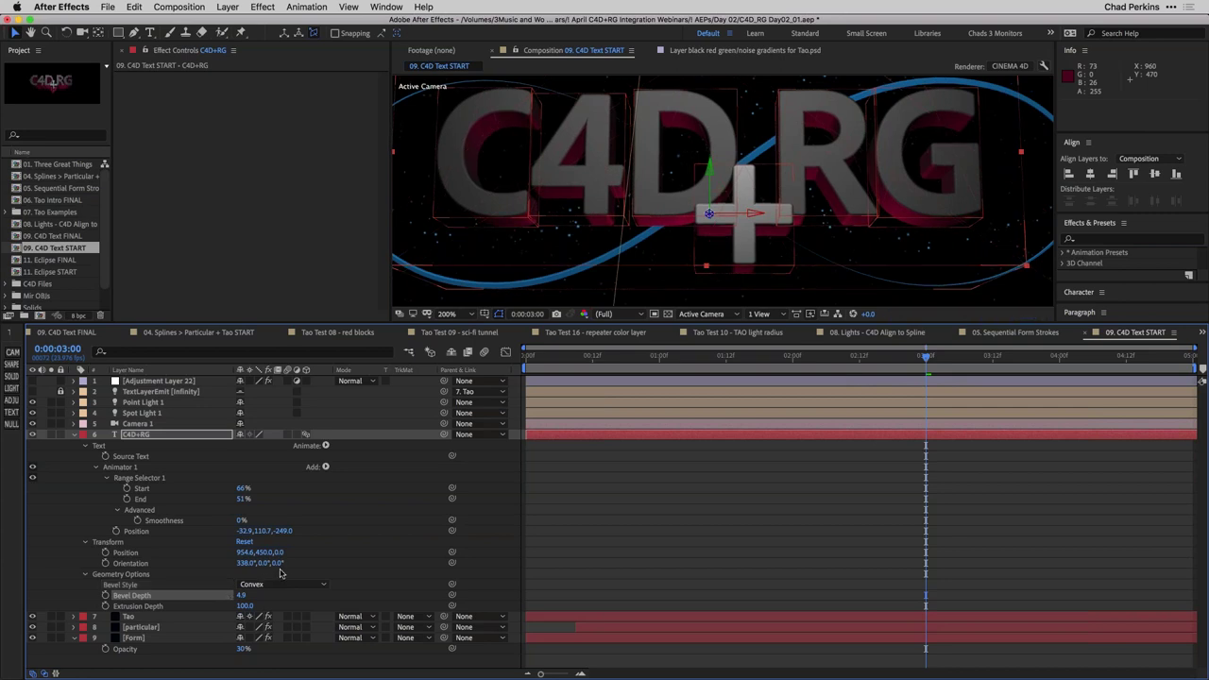
{"action": "left_click", "coordinate": [281, 585]}
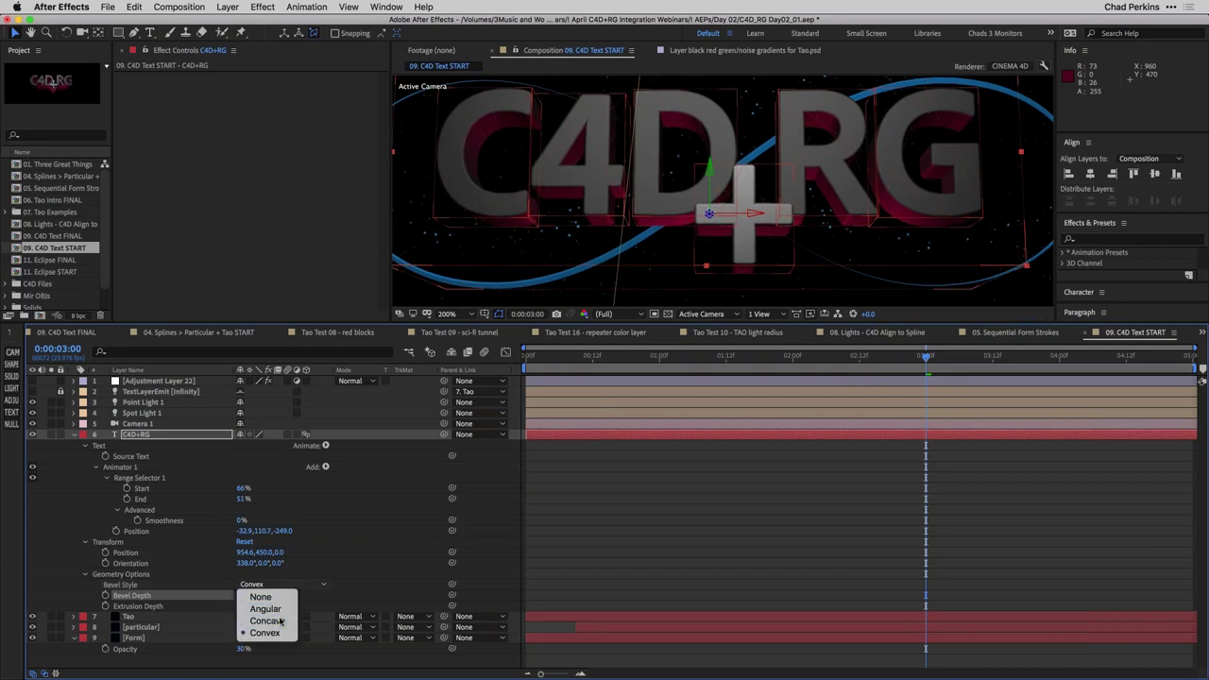
{"action": "left_click", "coordinate": [267, 621]}
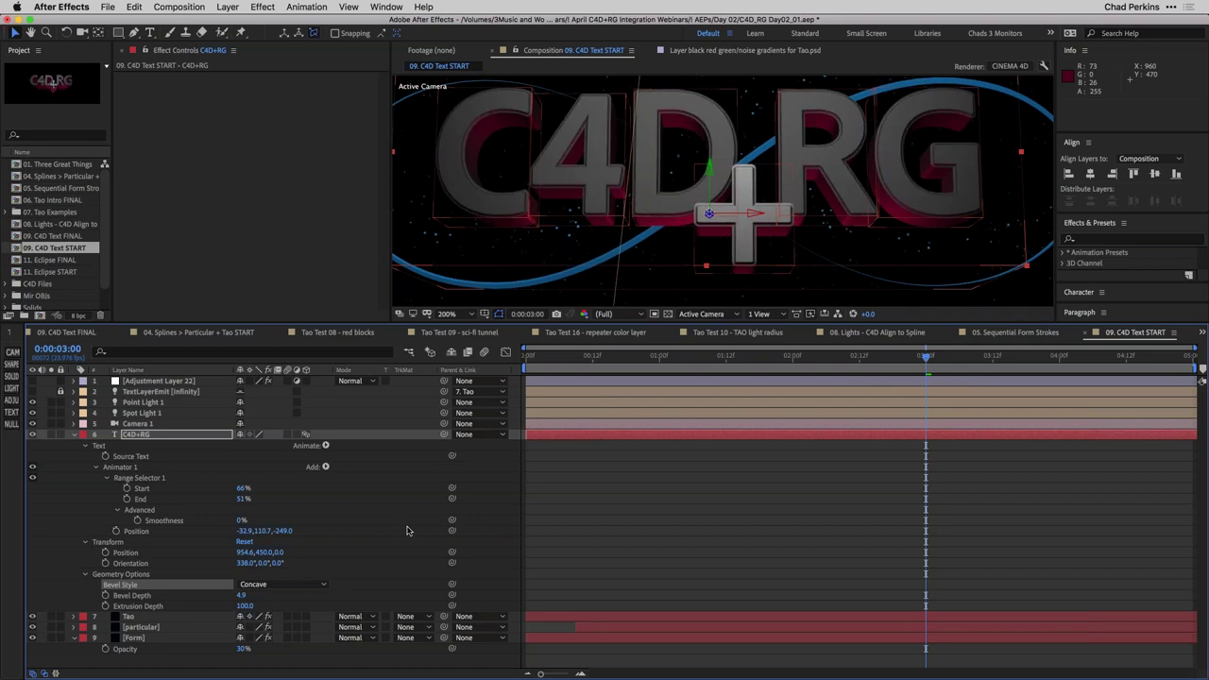
Change the C4D+RG Extrusion Depth from 100 to 1000
{"action": "left_click", "coordinate": [245, 606]}
{"action": "left_click", "coordinate": [248, 606]}
{"action": "type", "text": "0"}
{"action": "key", "text": "Return"}
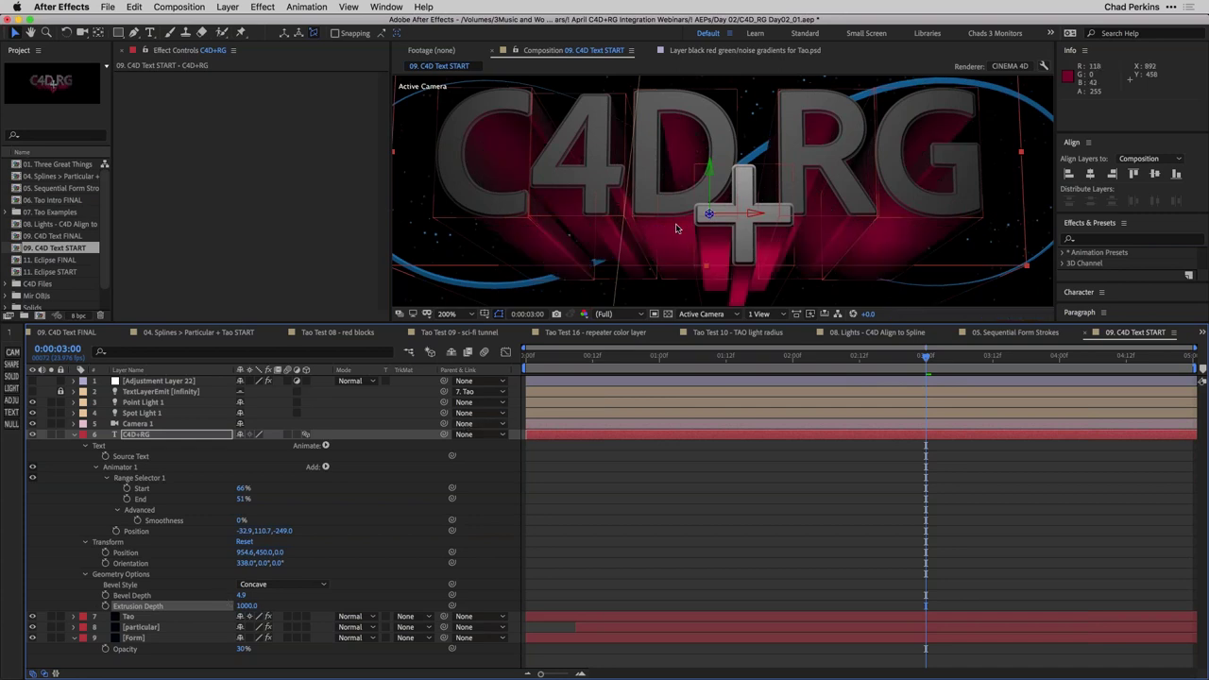
{"action": "scroll", "coordinate": [678, 229], "scroll_direction": "down", "scroll_amount": 2}
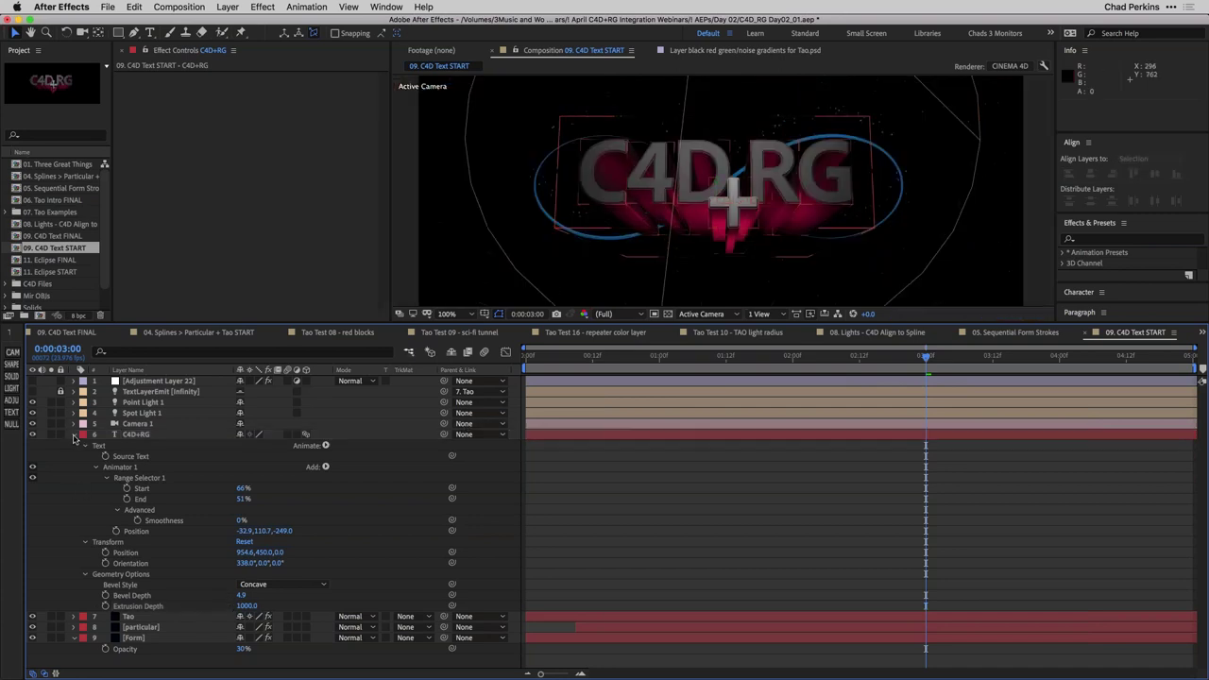
Twirl up the C4D+RG and Form layers and drag the divider down to enlarge the Composition viewer
{"action": "left_click", "coordinate": [74, 435]}
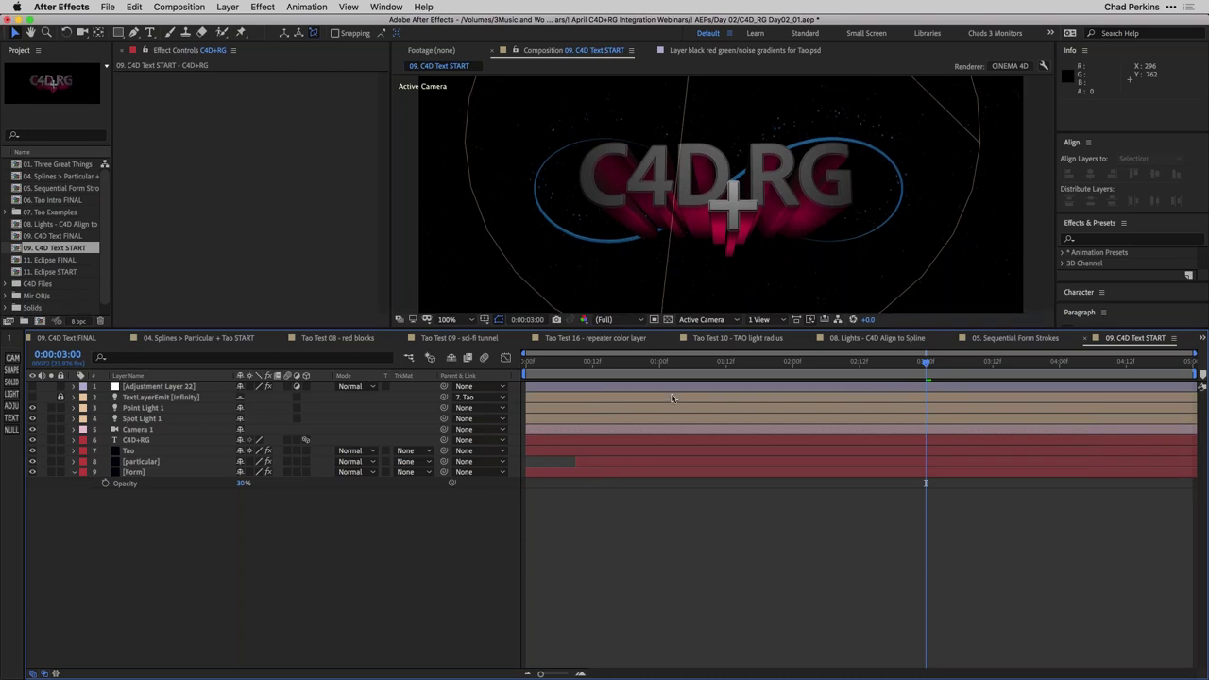
{"action": "left_click_drag", "start_coordinate": [666, 323], "coordinate": [661, 394]}
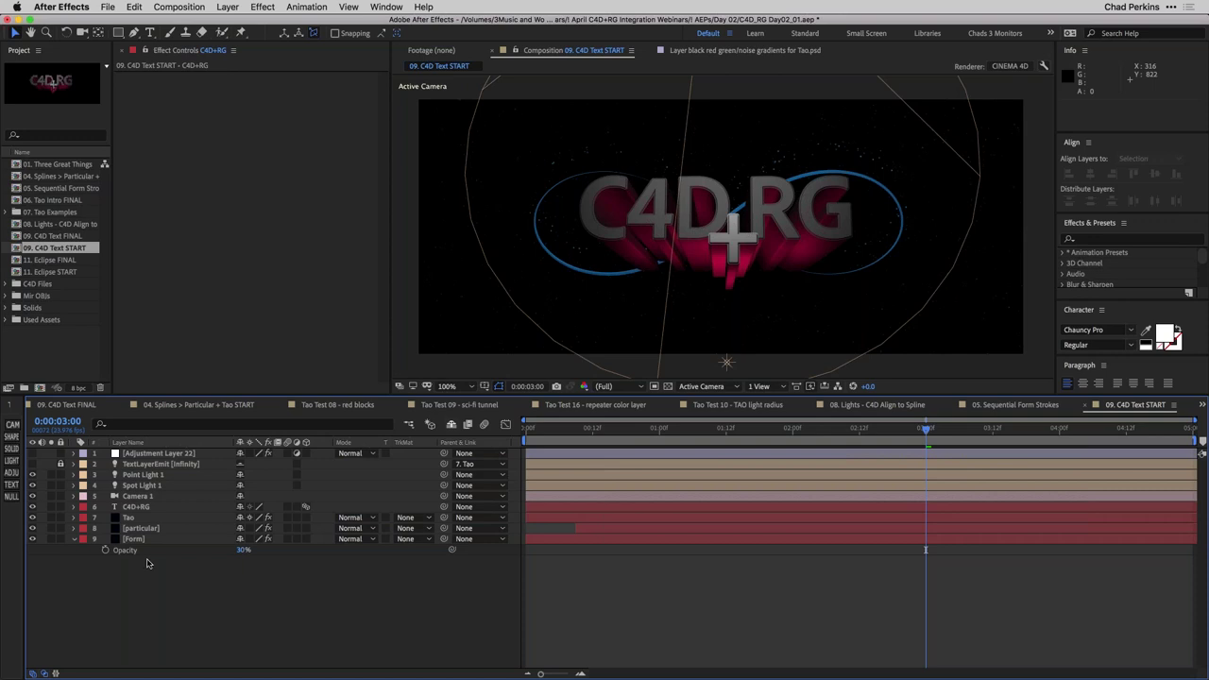
{"action": "left_click", "coordinate": [79, 540]}
Select the Tao layer and play the comp from the start
{"action": "left_click", "coordinate": [130, 518]}
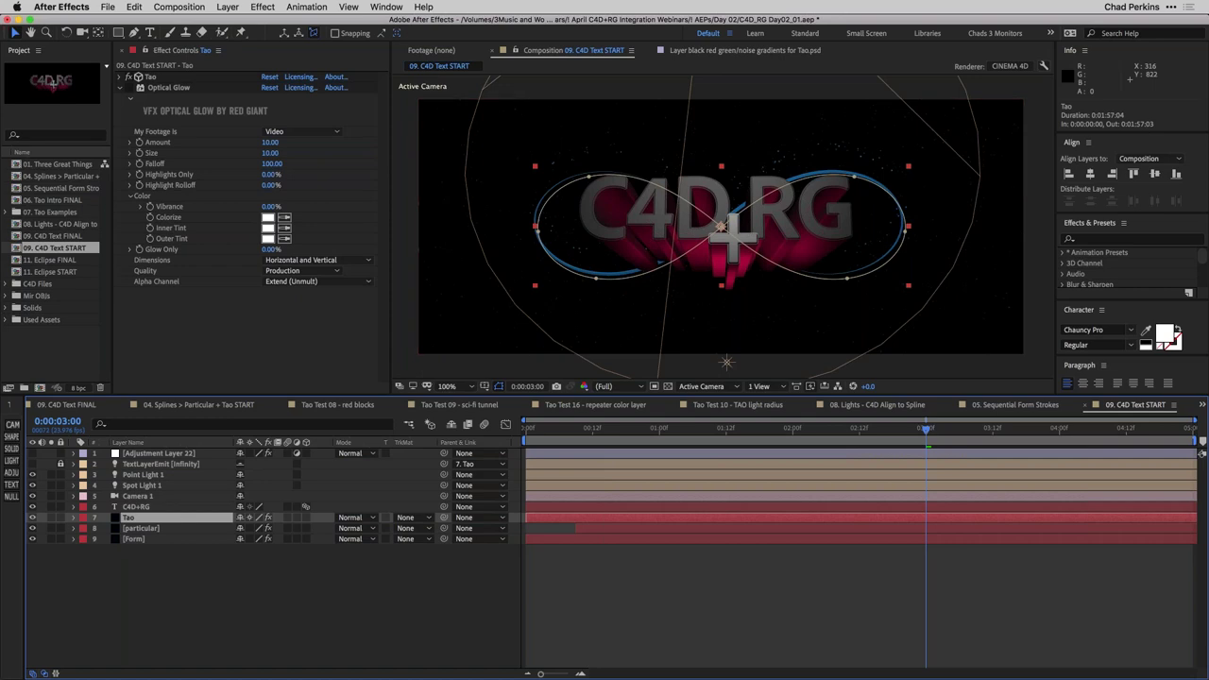
{"action": "left_click", "coordinate": [543, 431]}
{"action": "key", "text": "space"}
{"action": "key", "text": "space"}
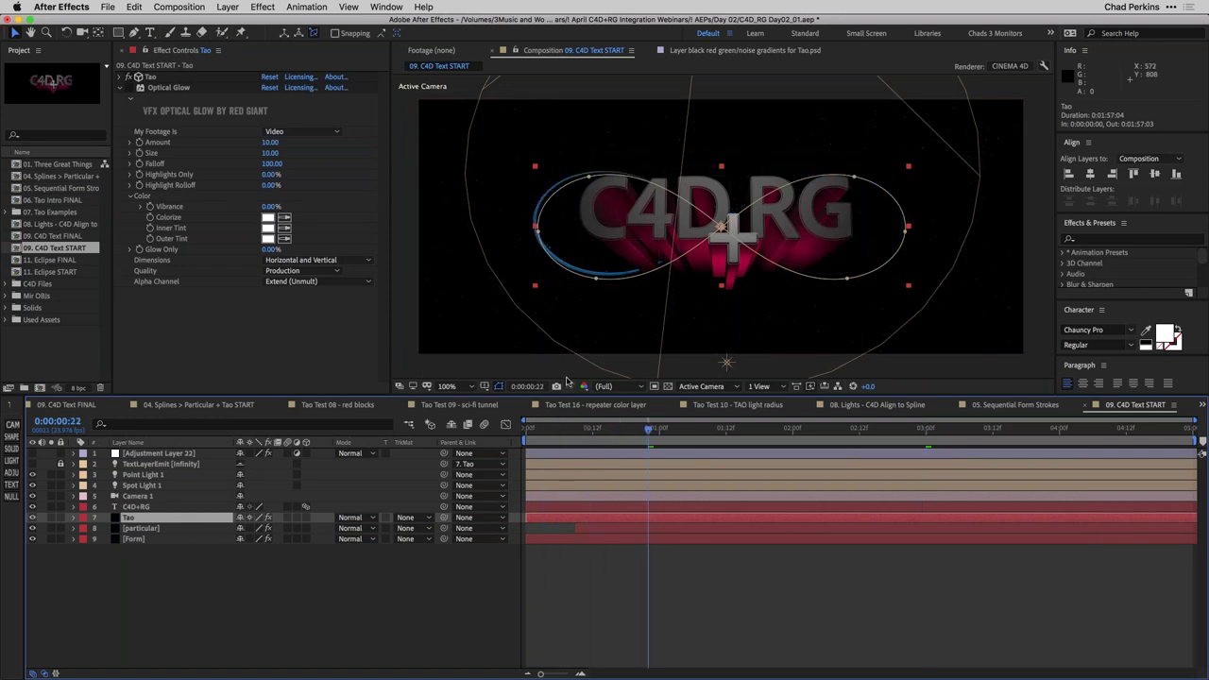
{"action": "left_click", "coordinate": [190, 602]}
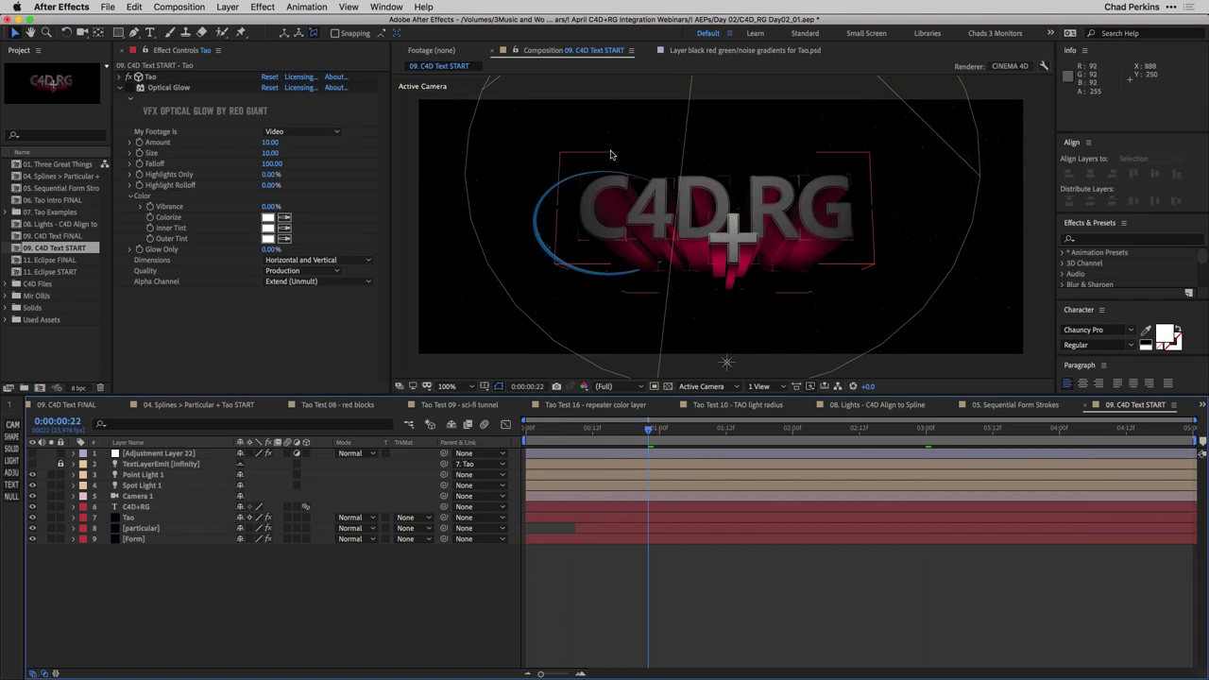
Inspect the Tao layer's Optical Glow settings, then turn on Adjustment Layer 22's visibility
{"action": "left_click", "coordinate": [132, 518]}
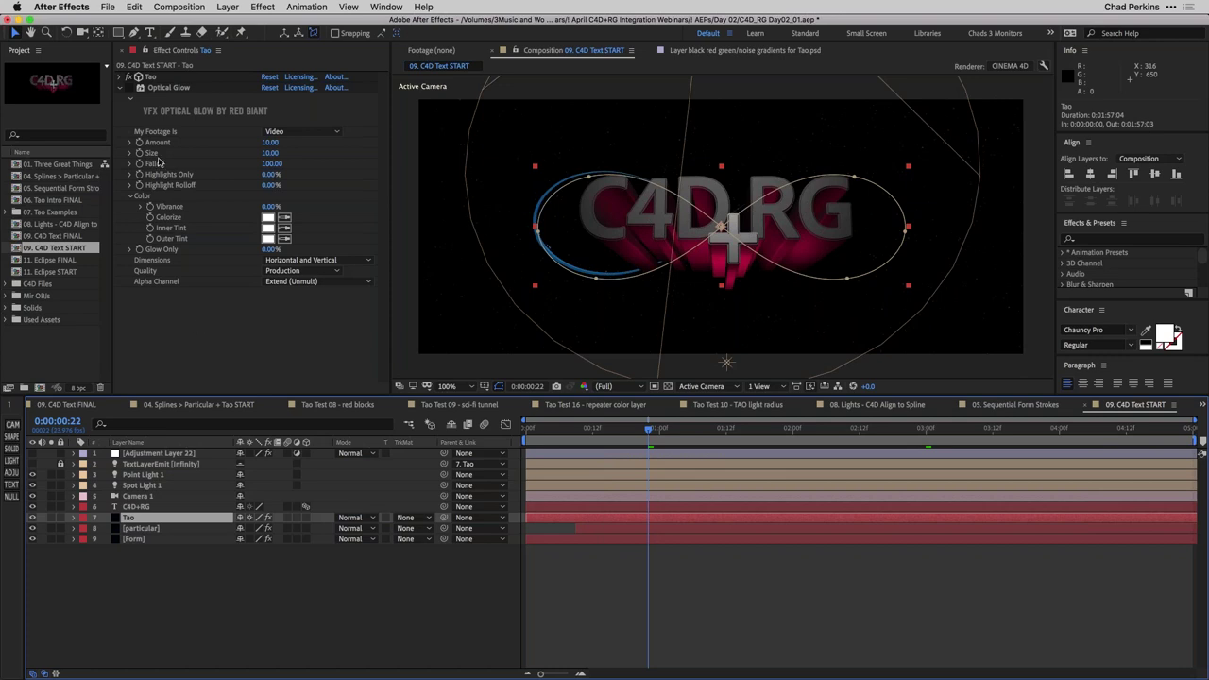
{"action": "left_click", "coordinate": [131, 94]}
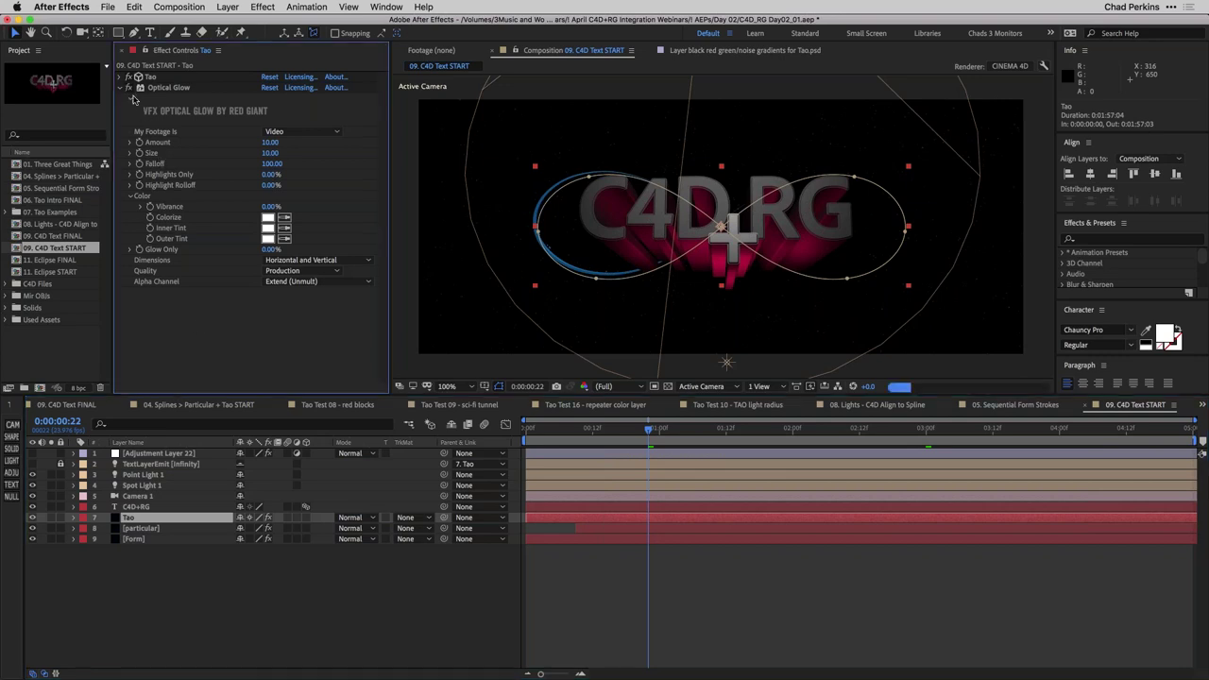
{"action": "left_click", "coordinate": [303, 615]}
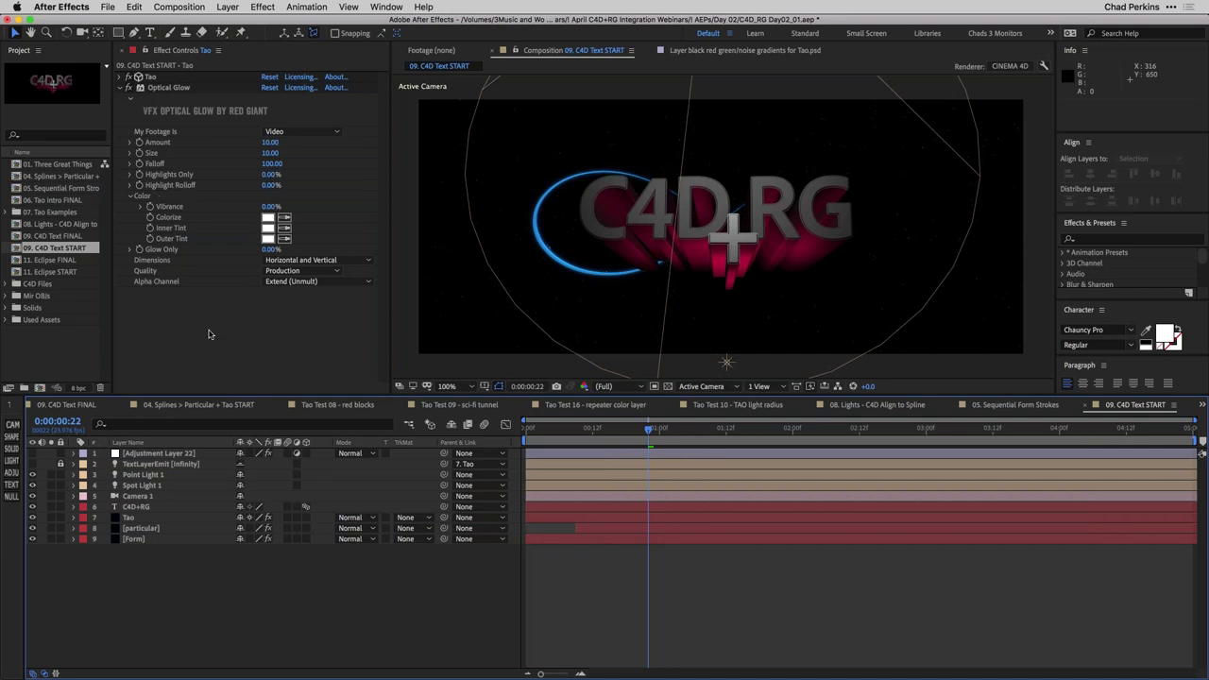
{"action": "left_click", "coordinate": [680, 200]}
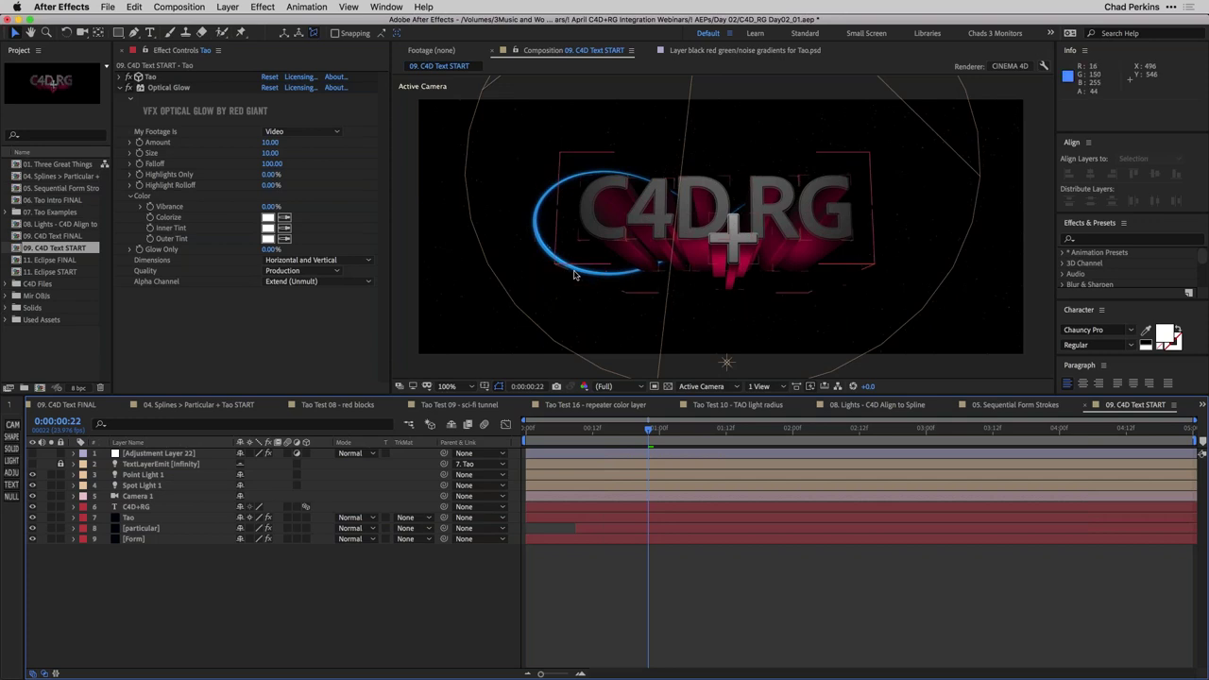
{"action": "left_click", "coordinate": [33, 454]}
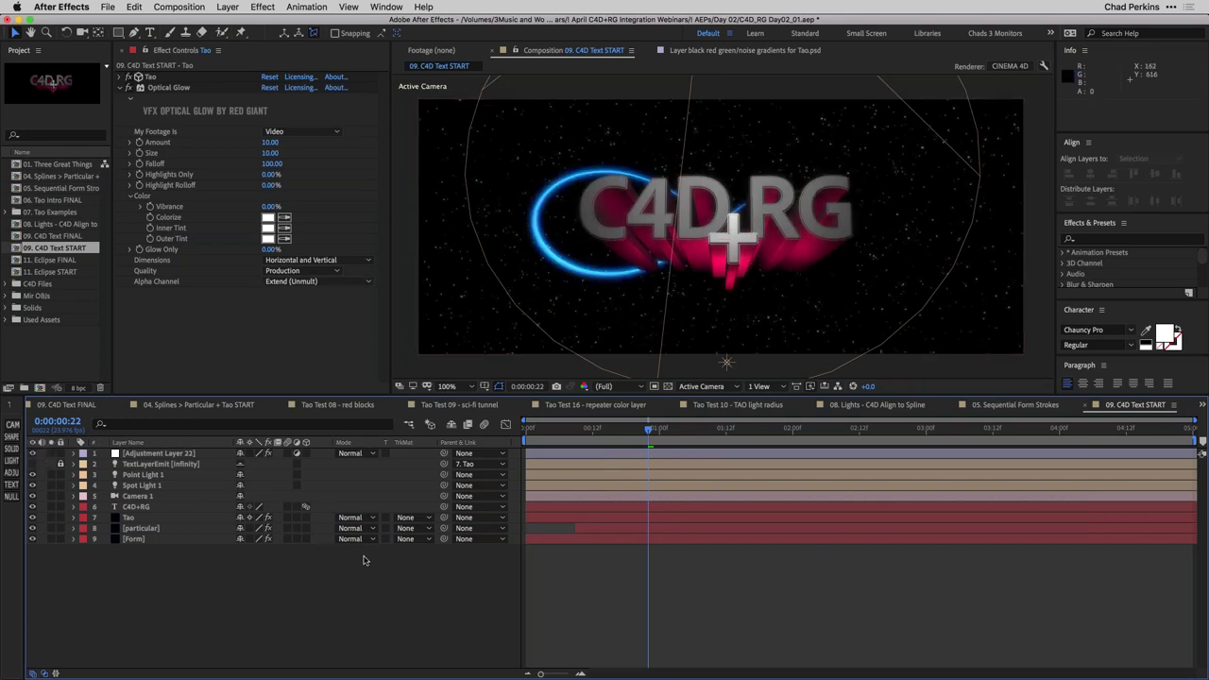
RAM-preview the glowing text comp and scrub back to around 0:00:01:04
{"action": "key", "text": "space"}
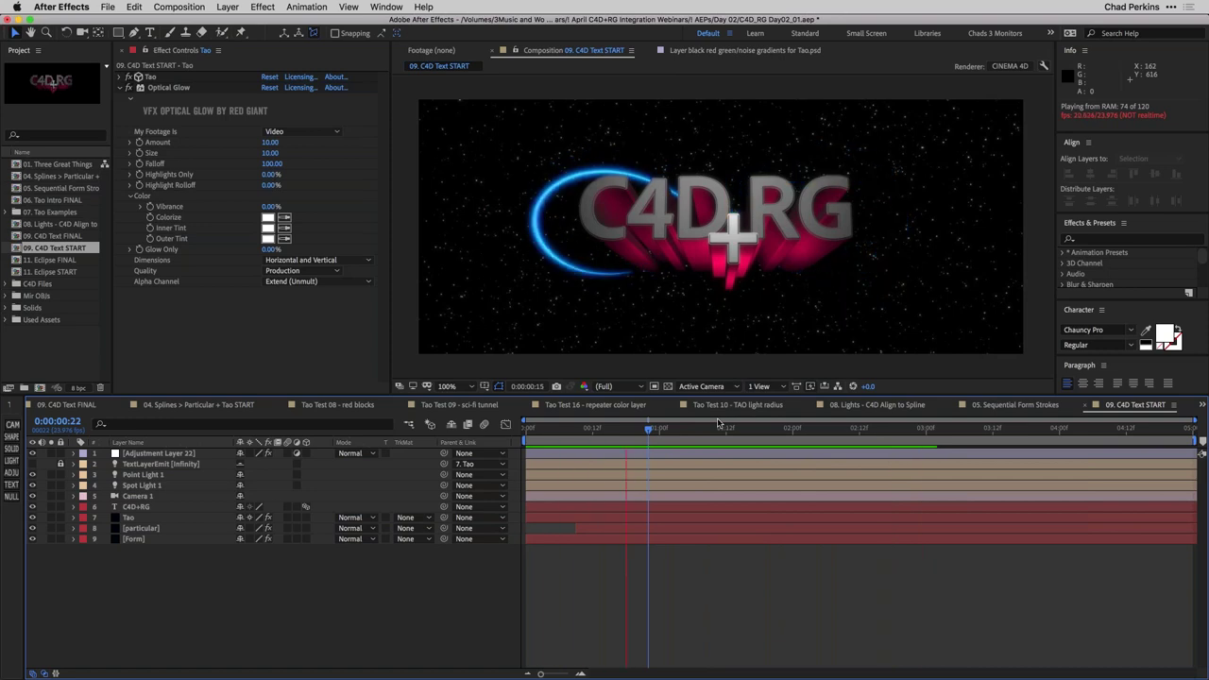
{"action": "key", "text": "space"}
{"action": "left_click_drag", "start_coordinate": [788, 430], "coordinate": [719, 432]}
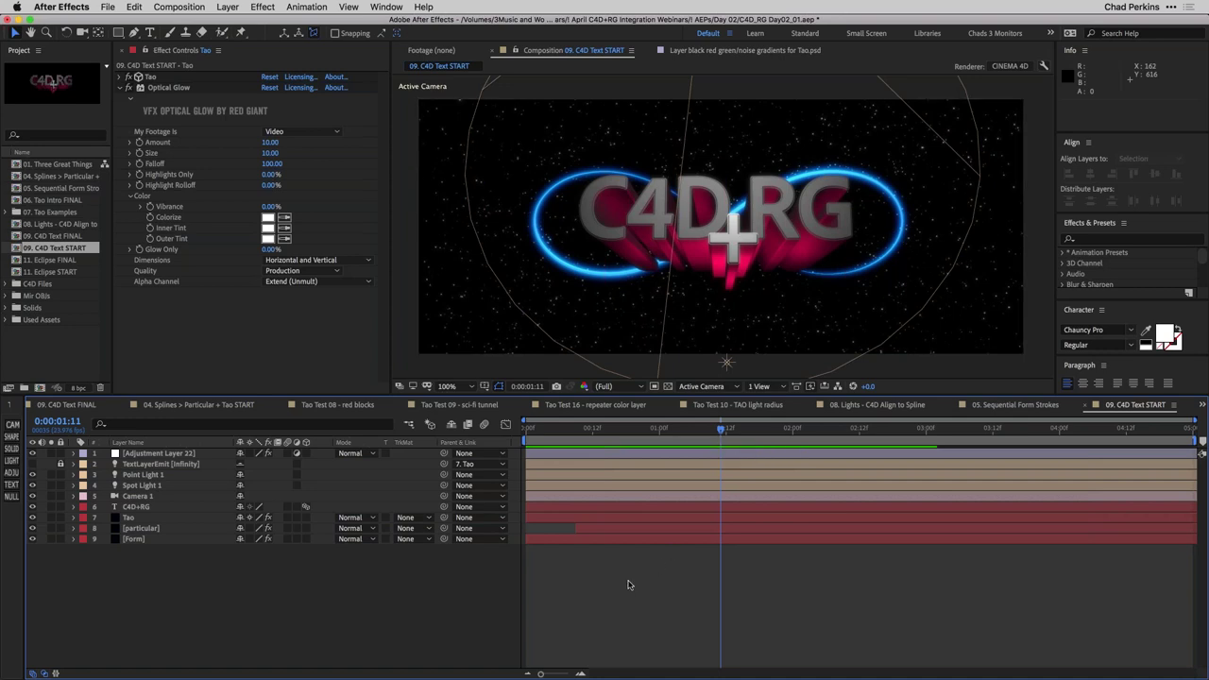
{"action": "left_click_drag", "start_coordinate": [706, 428], "coordinate": [672, 429]}
{"action": "key", "text": "space"}
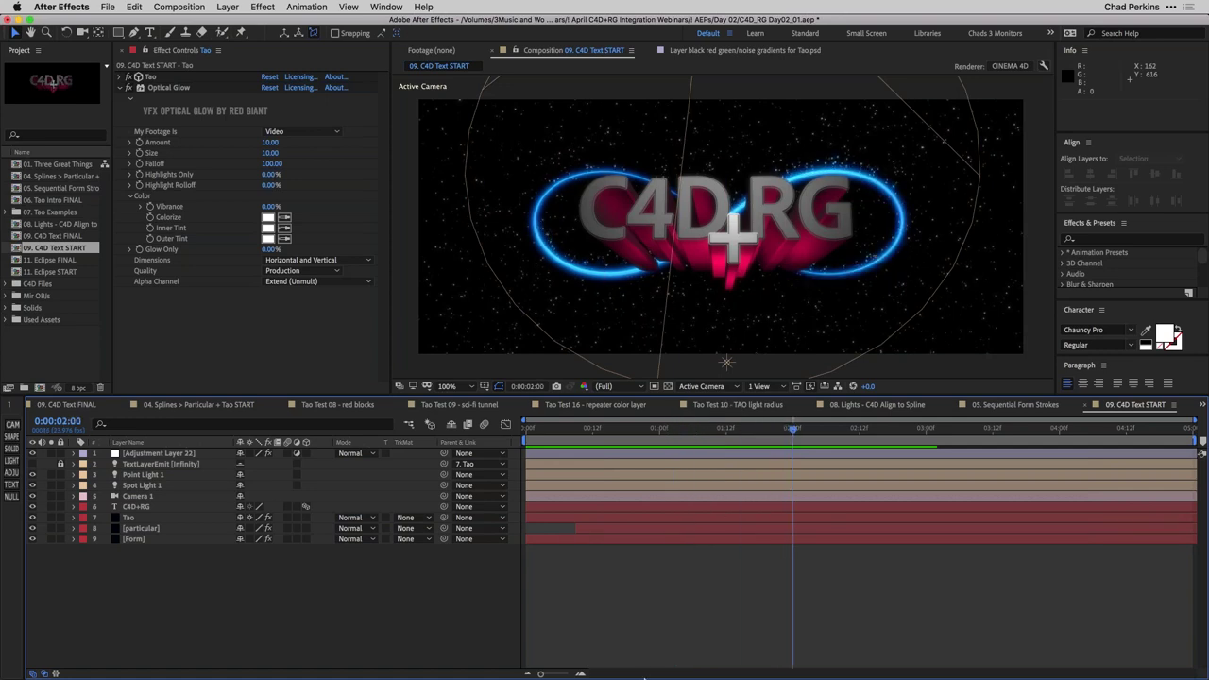
In Cinema 4D, delete the Light and Helix objects from the scene
{"action": "mouse_move", "coordinate": [644, 676]}
{"action": "left_click", "coordinate": [508, 620]}
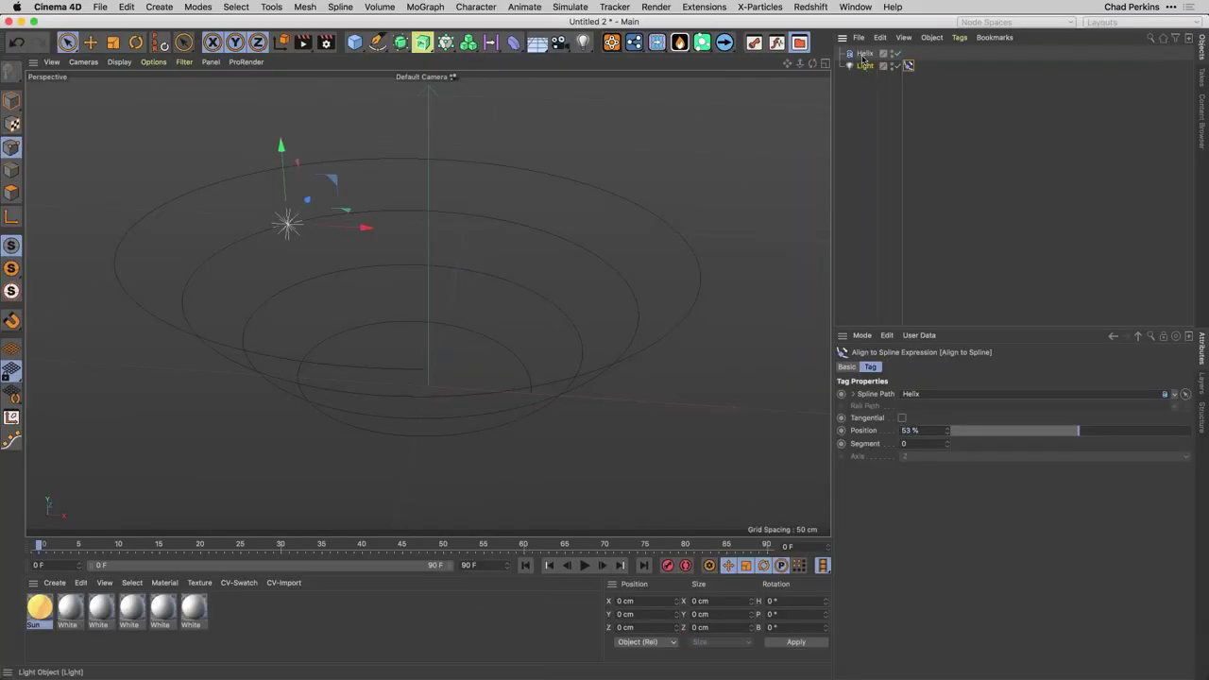
{"action": "left_click", "coordinate": [864, 66]}
{"action": "left_click", "coordinate": [863, 54], "text": "shift"}
{"action": "key", "text": "Delete"}
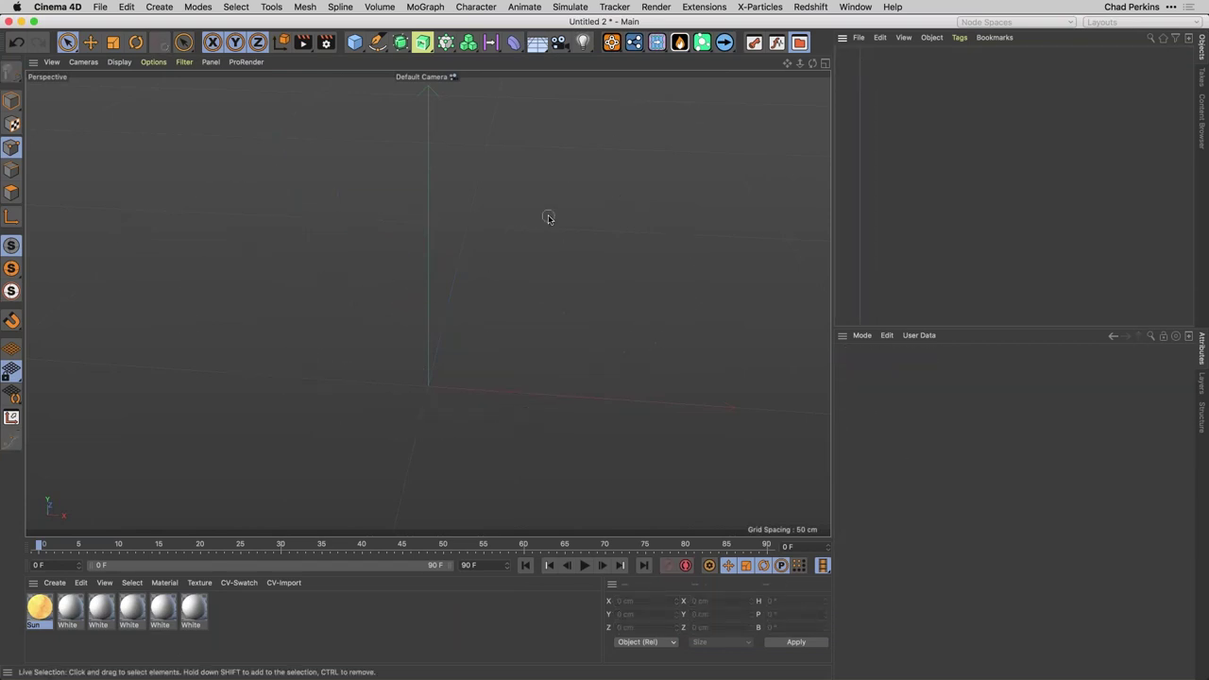
Create a new material Mat and load a Noise shader into its Luminance texture
{"action": "double_click", "coordinate": [341, 616]}
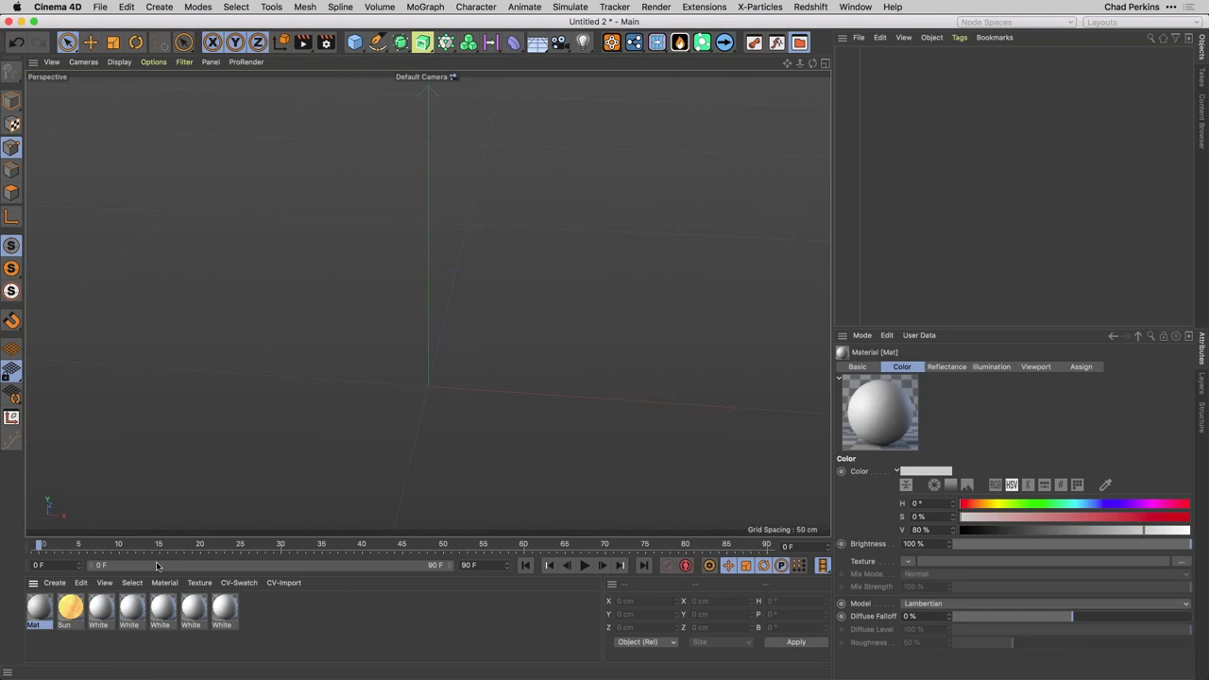
{"action": "double_click", "coordinate": [39, 609]}
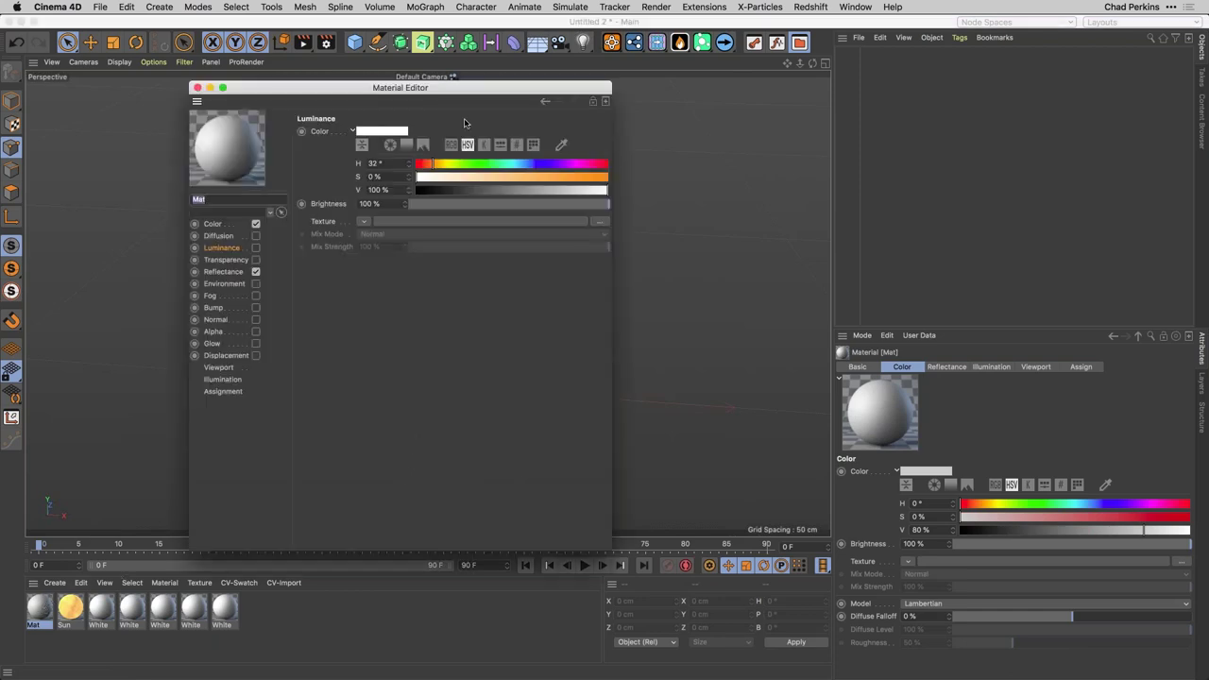
{"action": "left_click", "coordinate": [196, 88]}
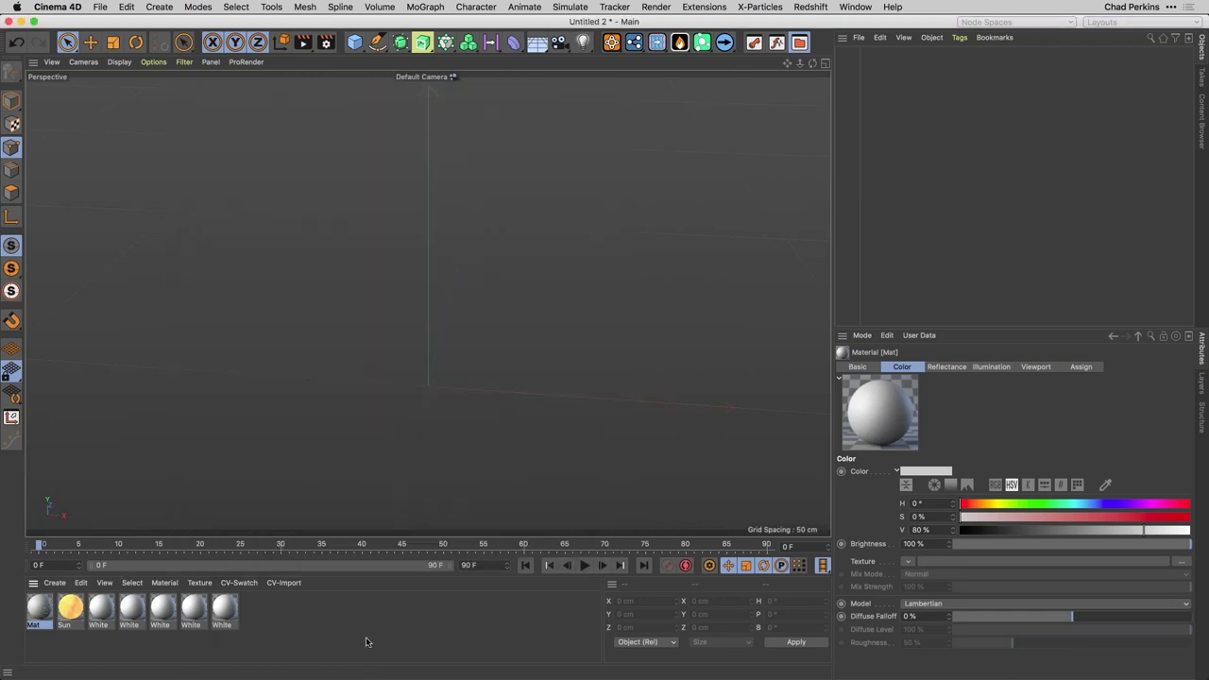
{"action": "double_click", "coordinate": [39, 609]}
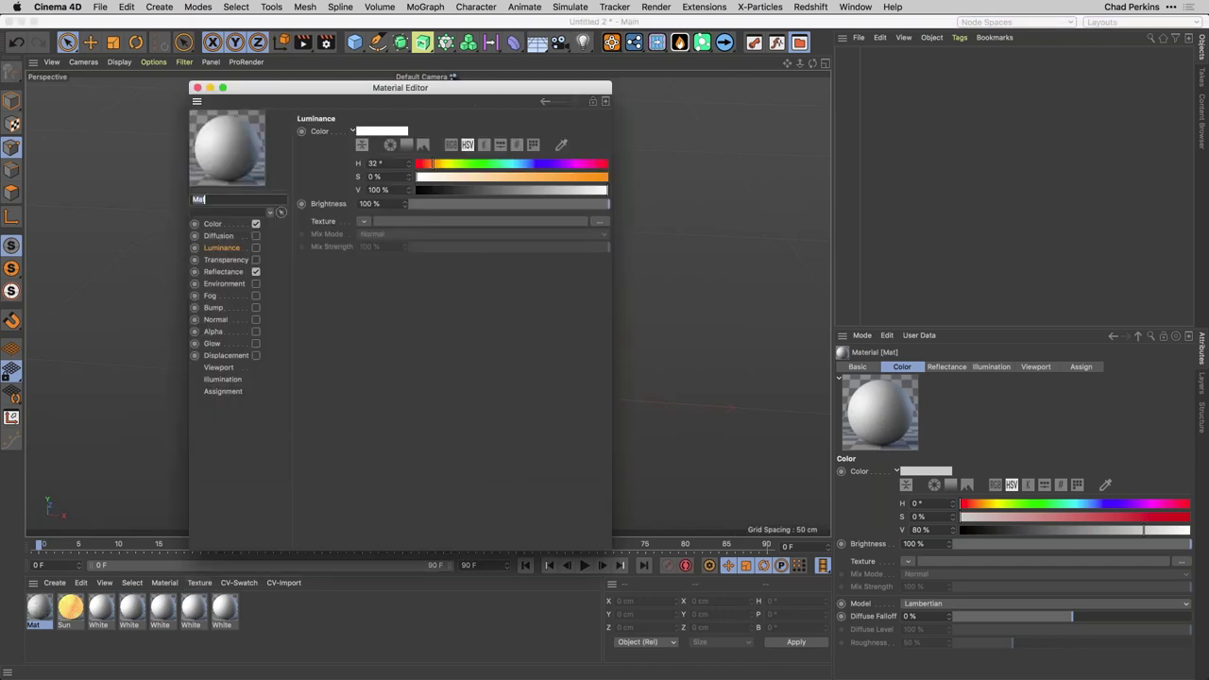
{"action": "left_click_drag", "start_coordinate": [484, 96], "coordinate": [794, 90]}
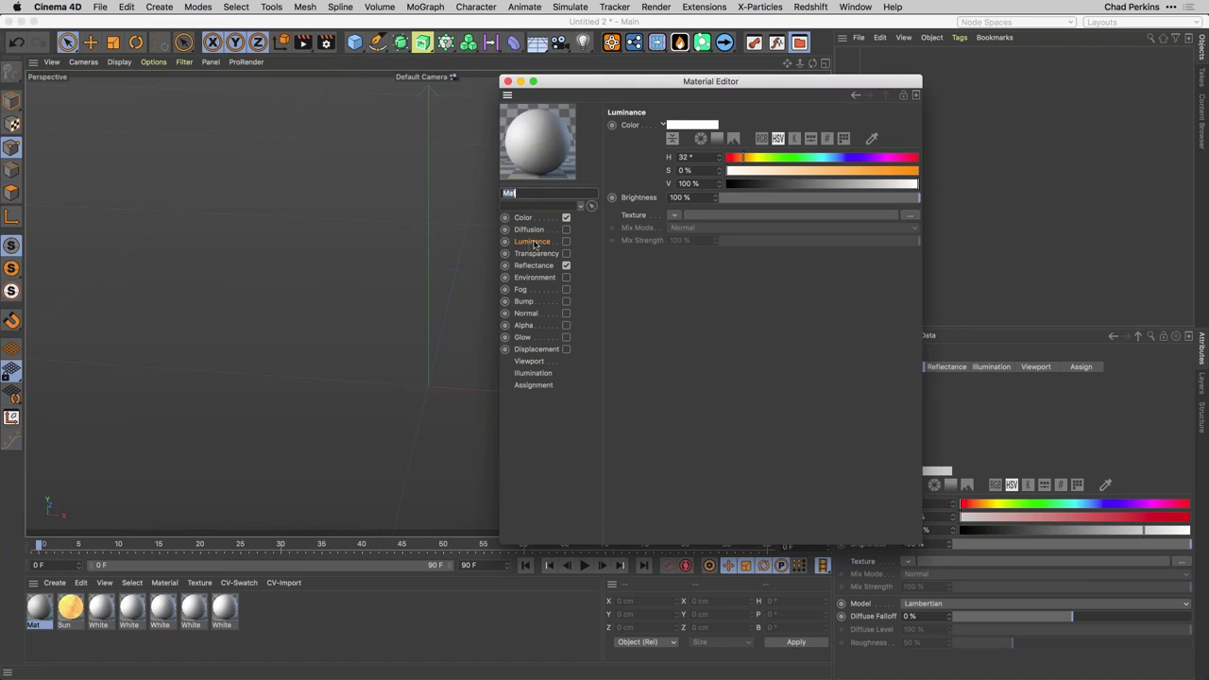
{"action": "left_click", "coordinate": [673, 215]}
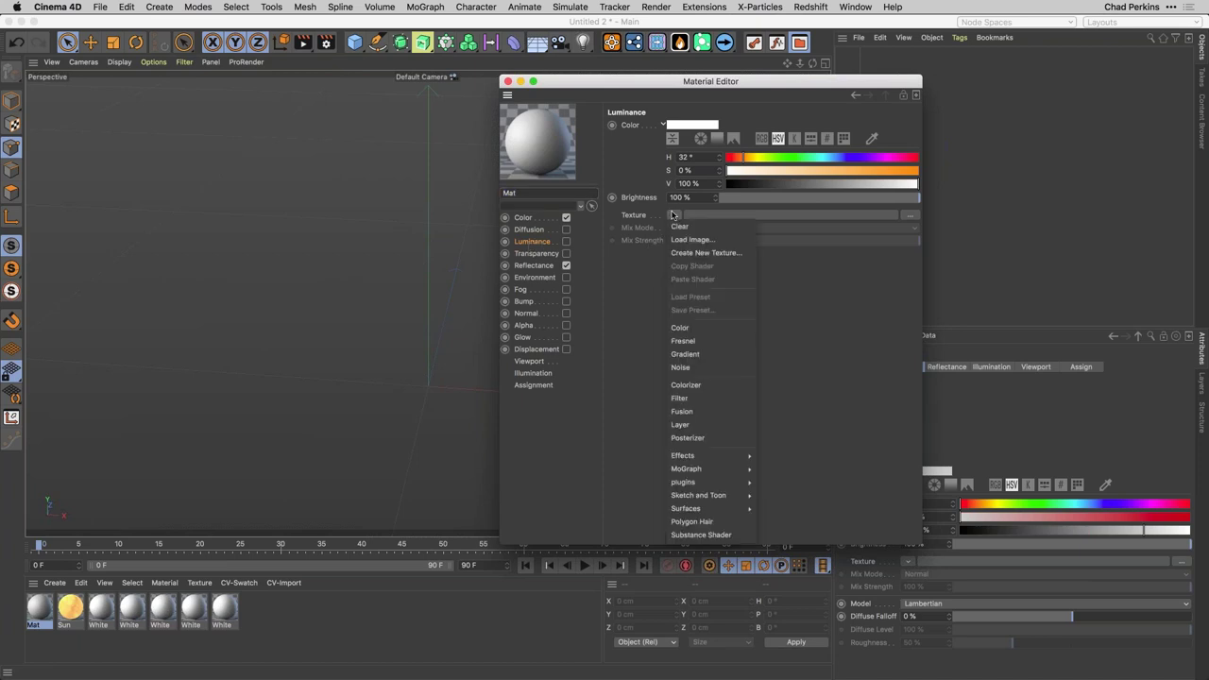
{"action": "left_click", "coordinate": [729, 367]}
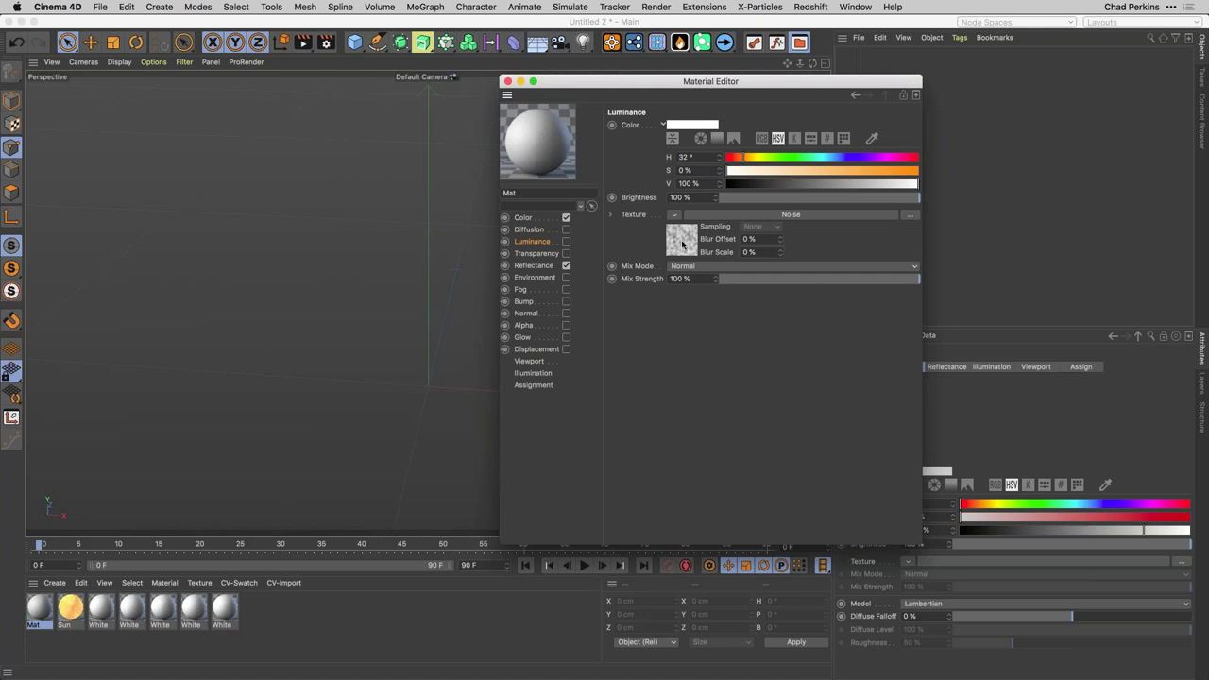
Set the Luminance Noise pattern to Fire with an Animation Speed of 0.3
{"action": "left_click", "coordinate": [676, 247]}
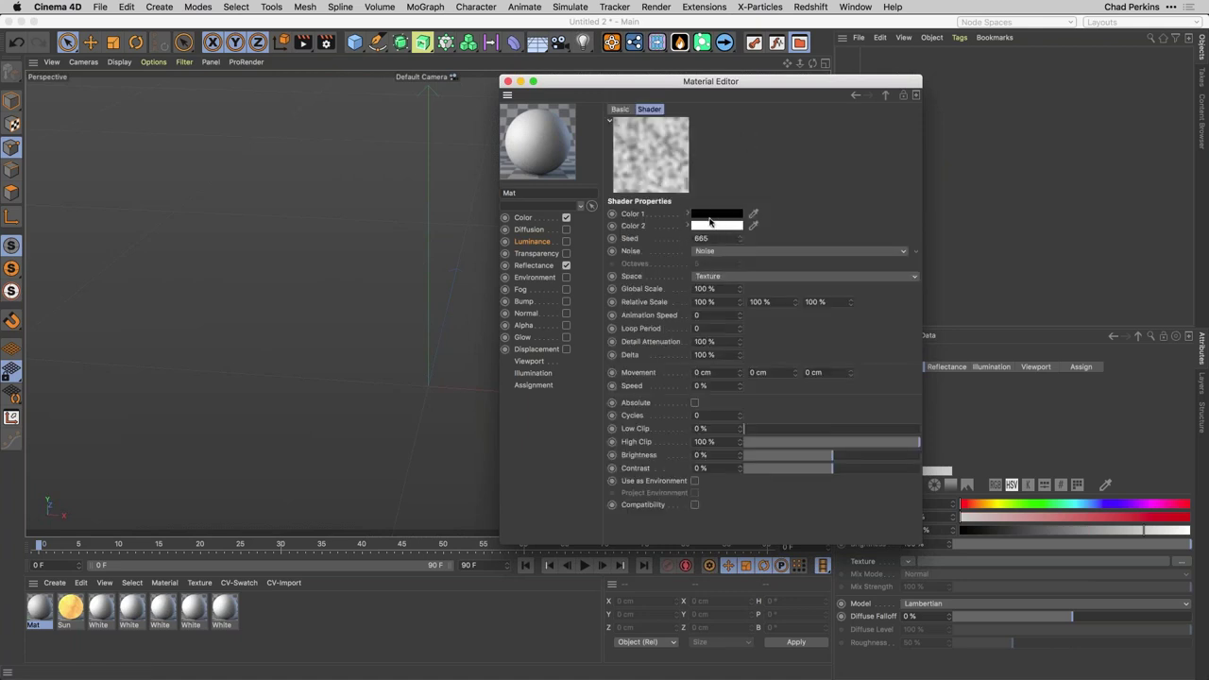
{"action": "left_click", "coordinate": [744, 253]}
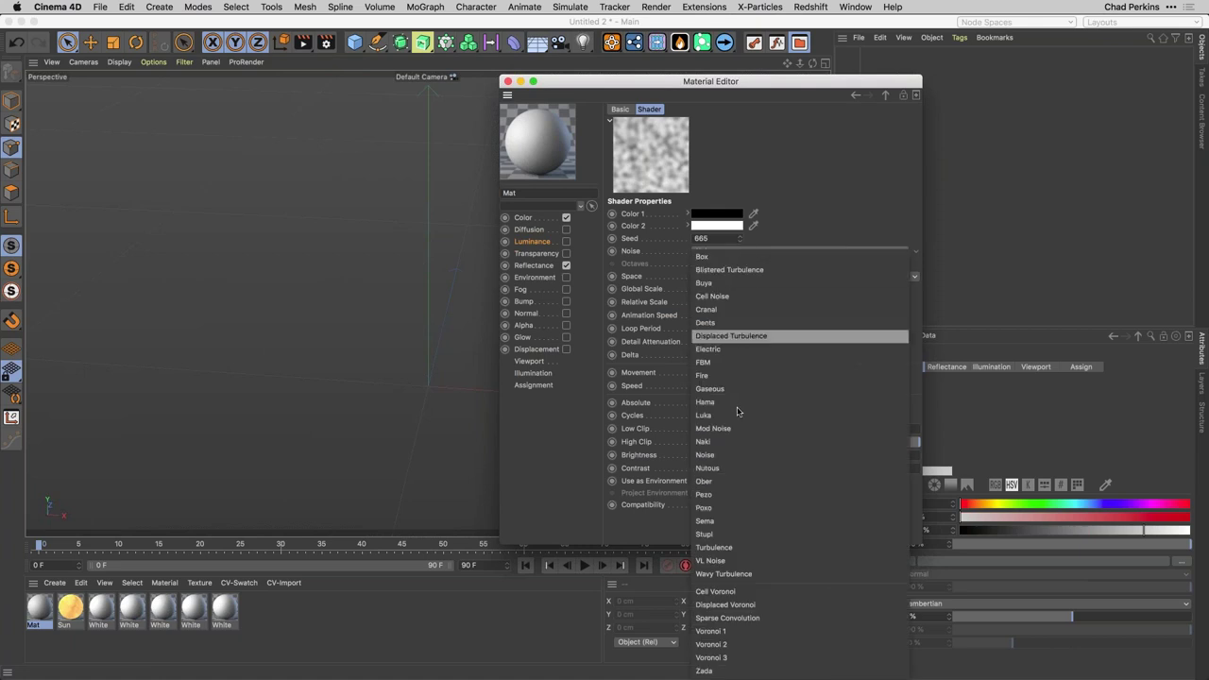
{"action": "left_click", "coordinate": [752, 481]}
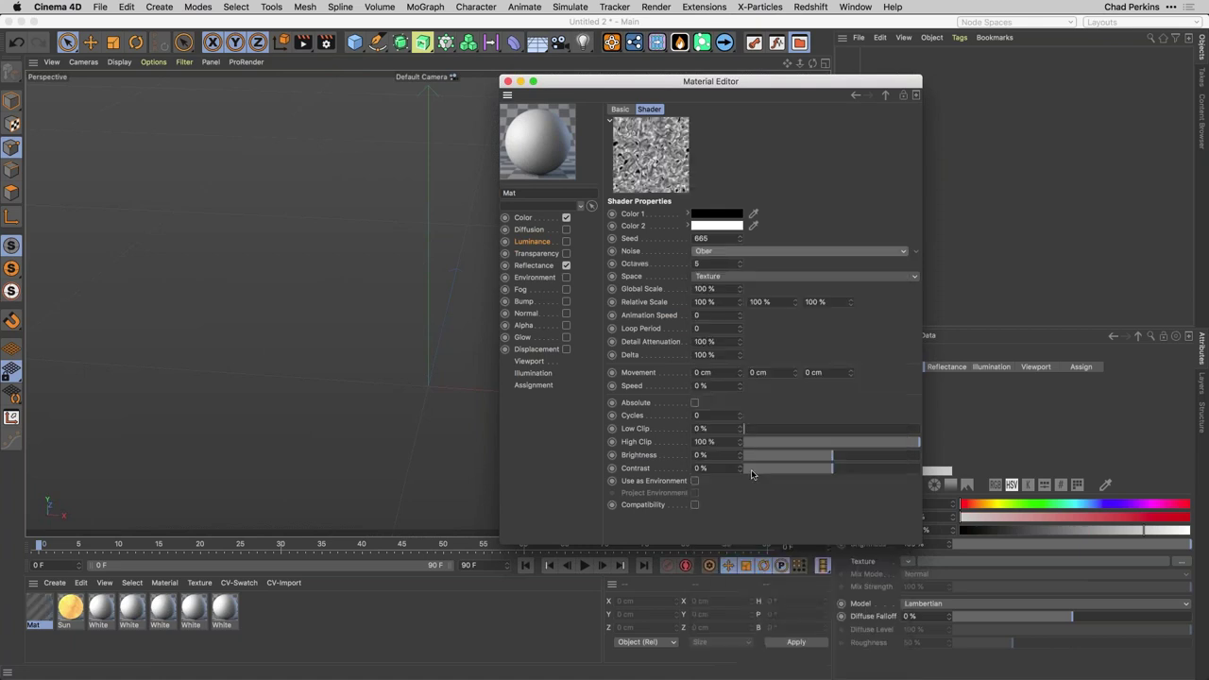
{"action": "left_click", "coordinate": [751, 248]}
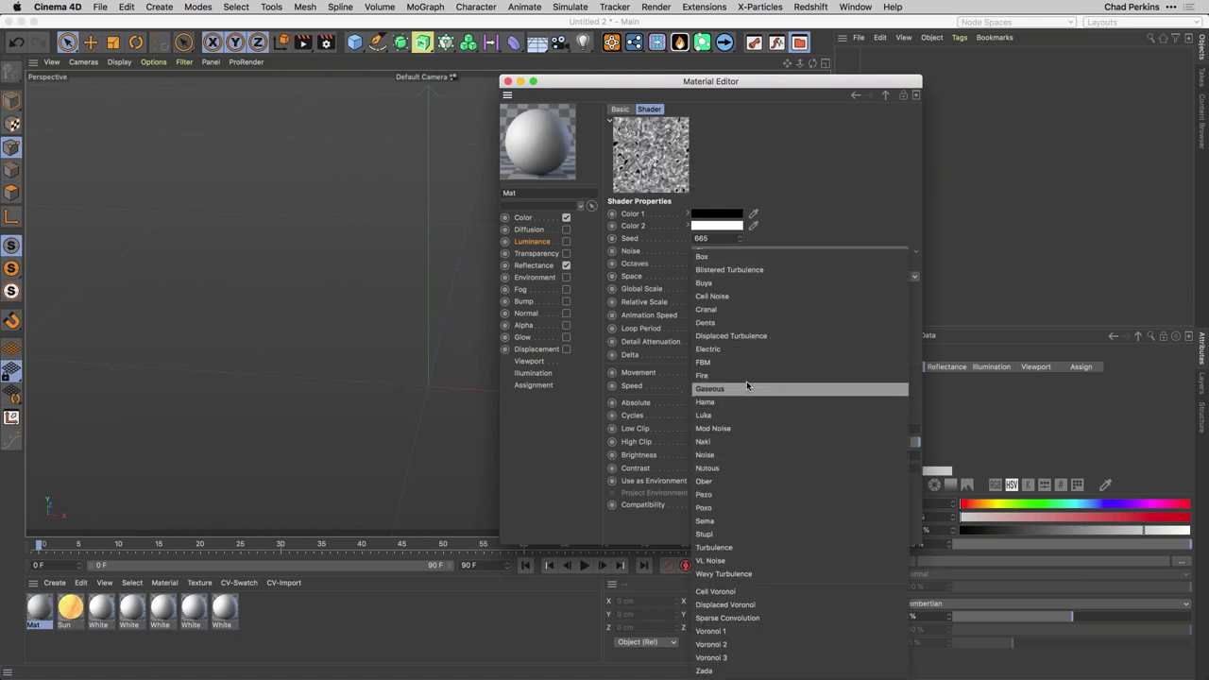
{"action": "left_click", "coordinate": [747, 378]}
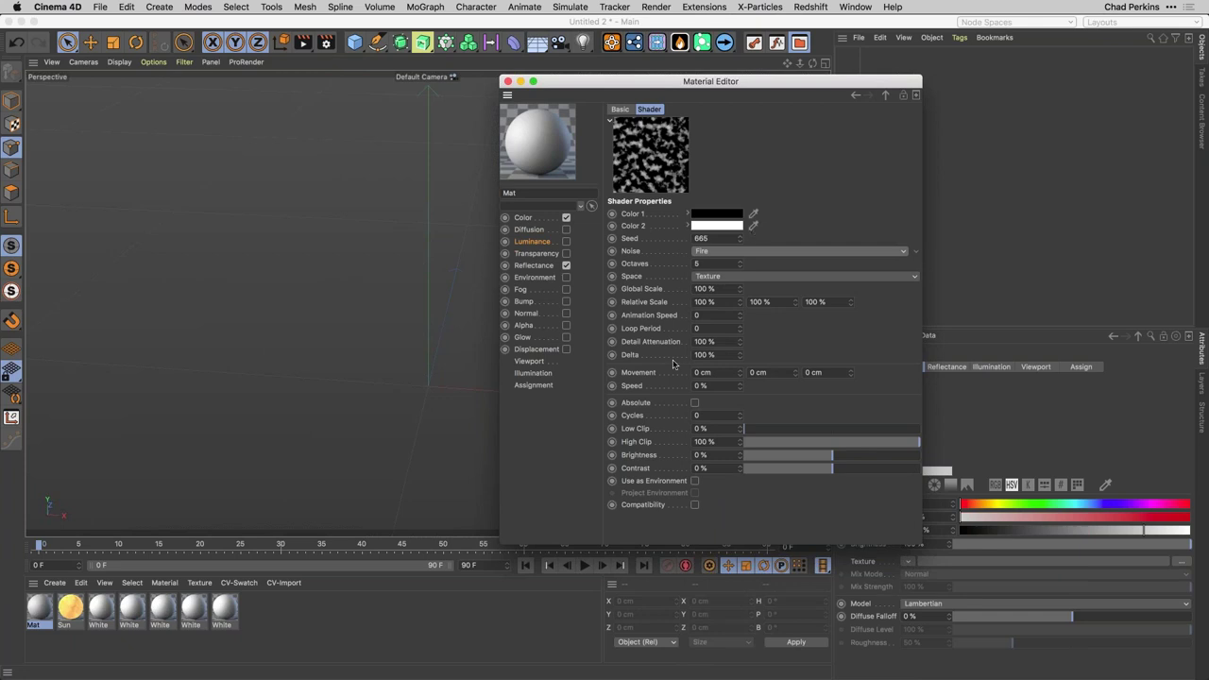
{"action": "left_click_drag", "start_coordinate": [739, 316], "coordinate": [741, 308]}
Open the noise preview in a floating window, animate it, then close it
{"action": "right_click", "coordinate": [646, 165]}
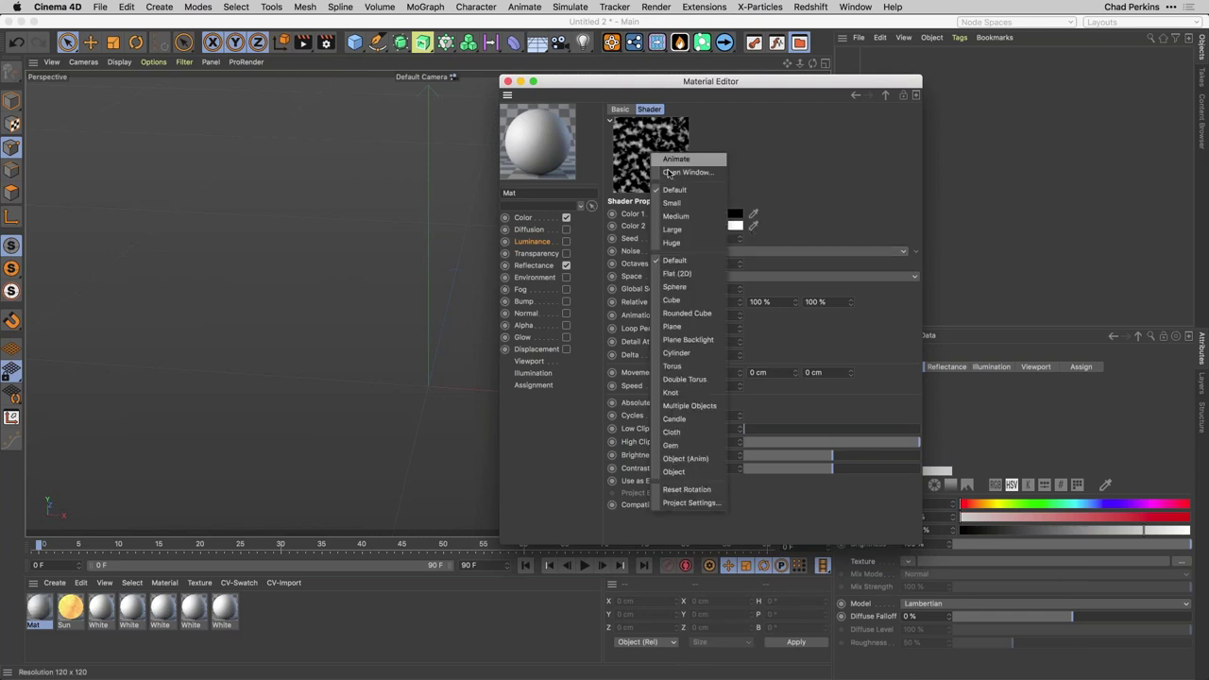
{"action": "left_click", "coordinate": [670, 172]}
{"action": "left_click_drag", "start_coordinate": [760, 169], "coordinate": [533, 115]}
{"action": "right_click", "coordinate": [577, 211]}
{"action": "left_click", "coordinate": [580, 204]}
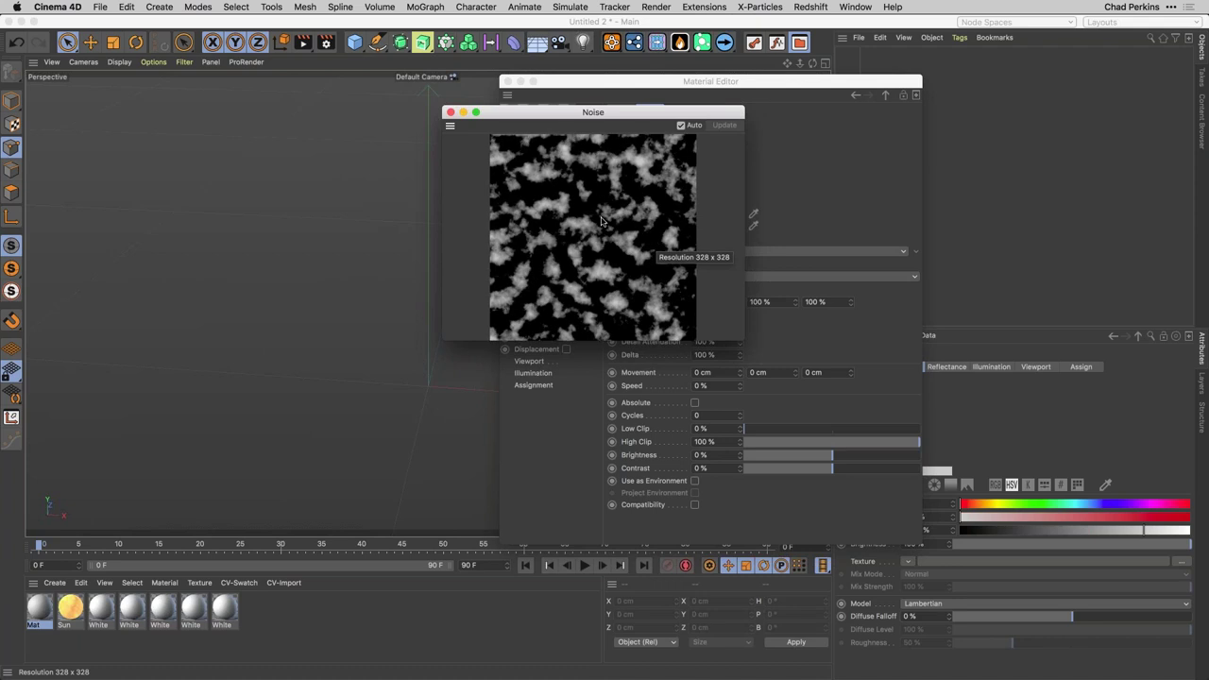
{"action": "left_click", "coordinate": [450, 112]}
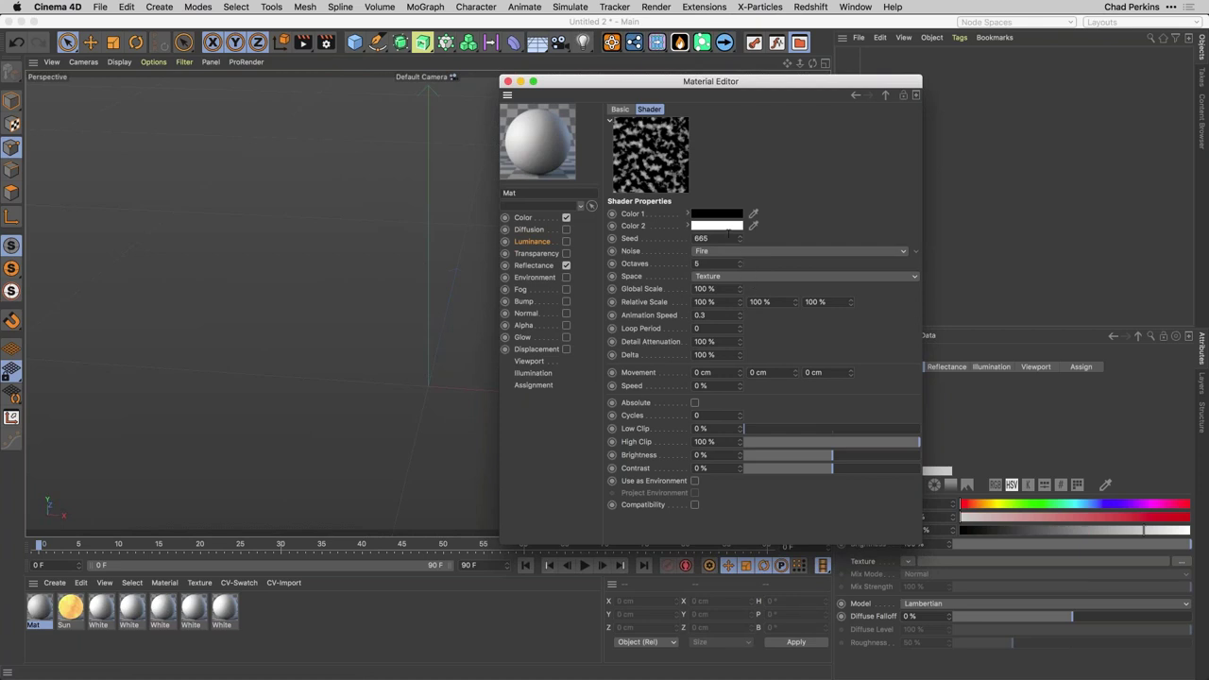
Switch the noise pattern to Sema and close the Material Editor
{"action": "left_click", "coordinate": [755, 251]}
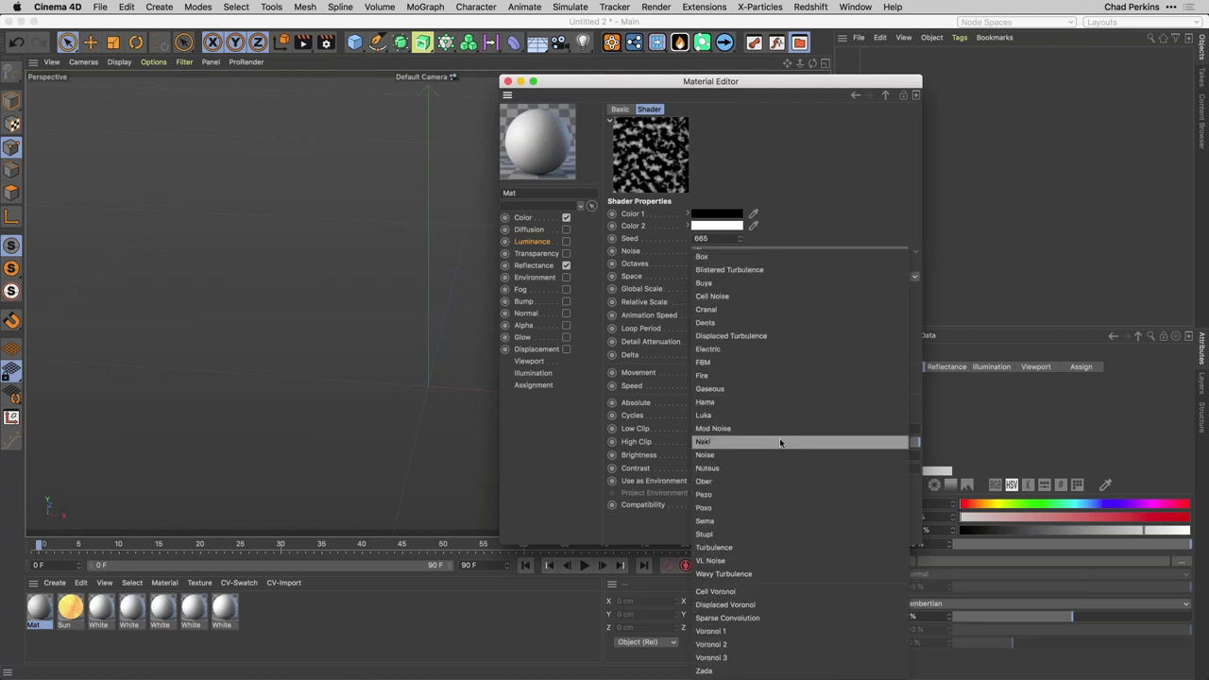
{"action": "left_click", "coordinate": [775, 455]}
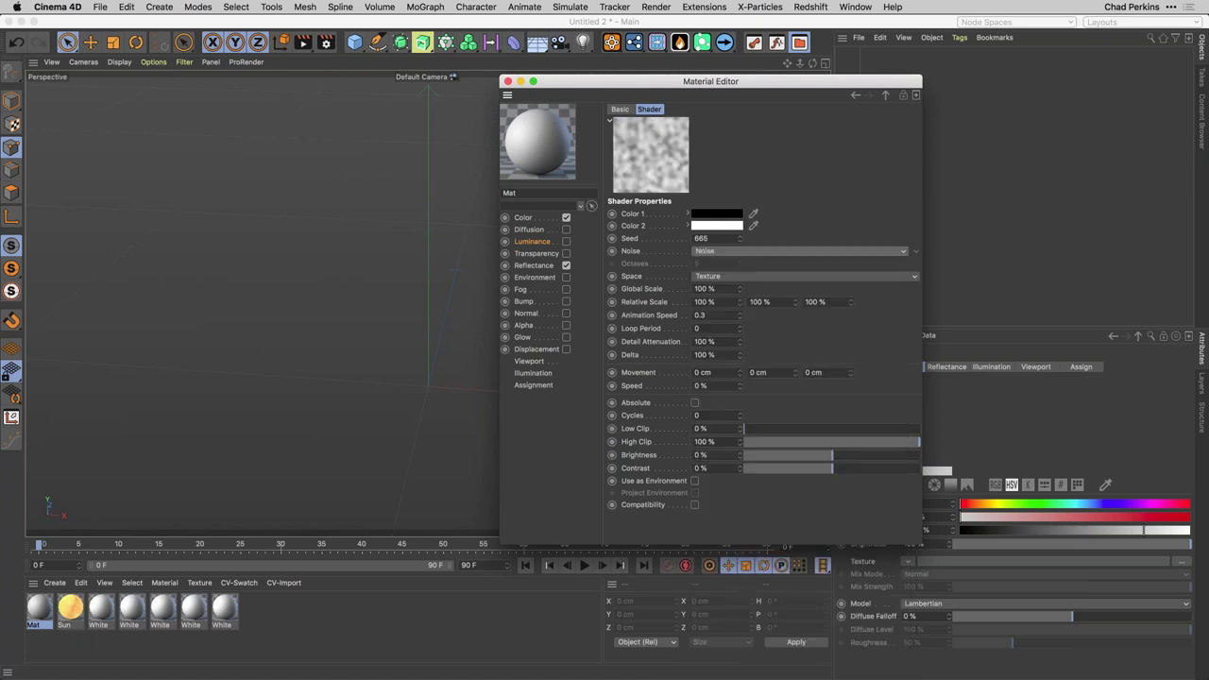
{"action": "left_click", "coordinate": [762, 254]}
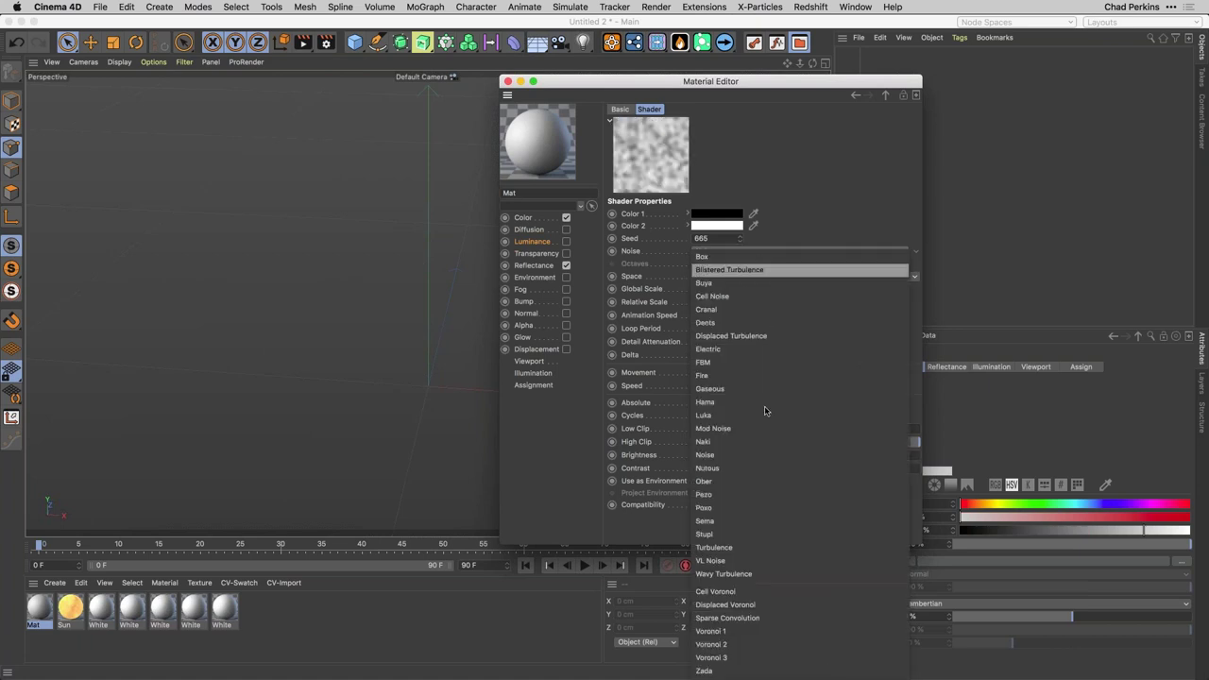
{"action": "left_click", "coordinate": [756, 519]}
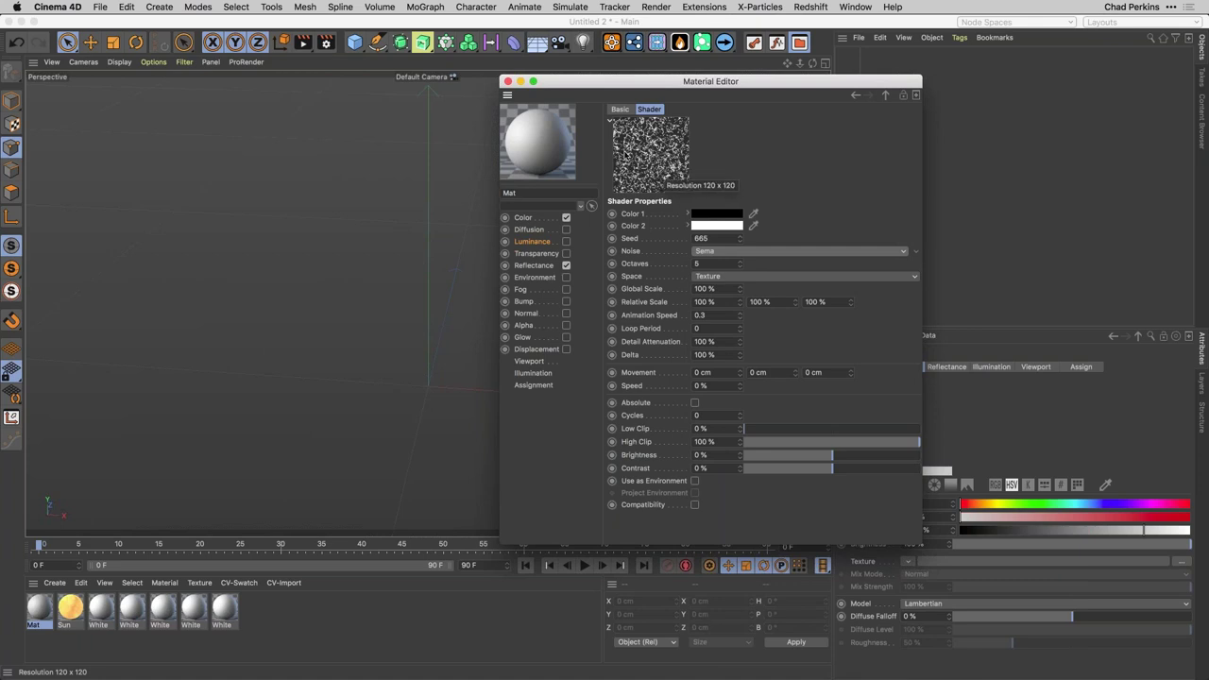
{"action": "left_click", "coordinate": [507, 82]}
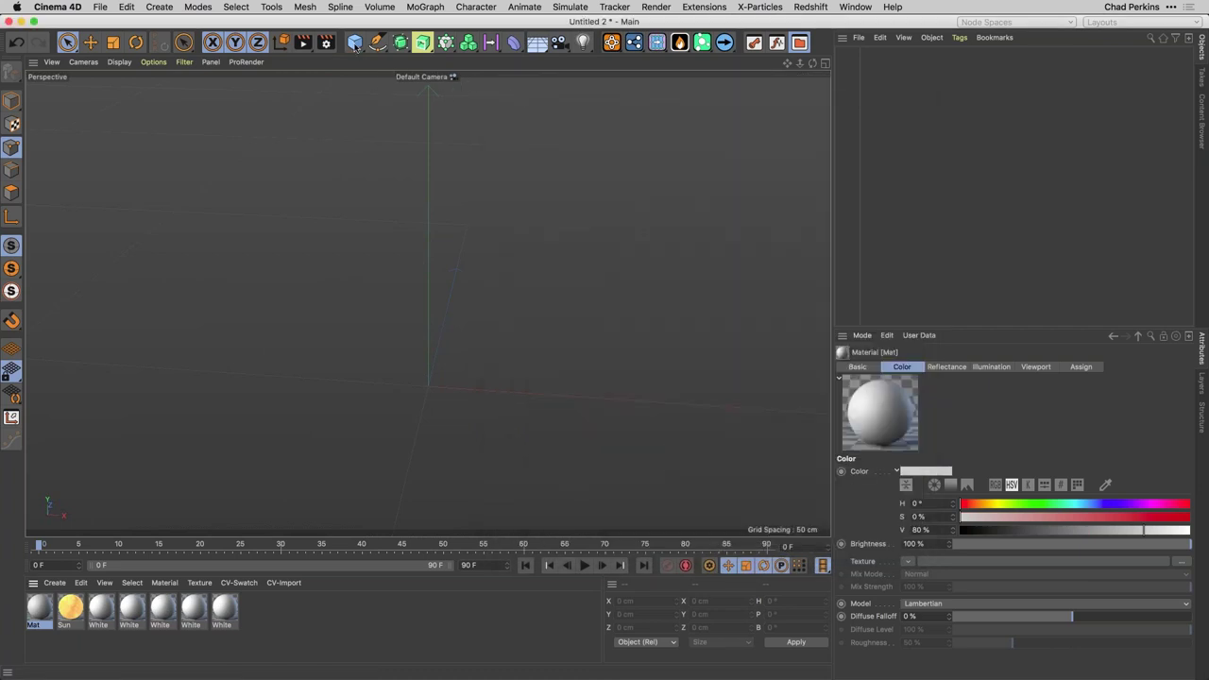
Add a Plane object sized 2000 cm wide by 2000 cm high
{"action": "left_click", "coordinate": [355, 41]}
{"action": "left_click", "coordinate": [468, 83]}
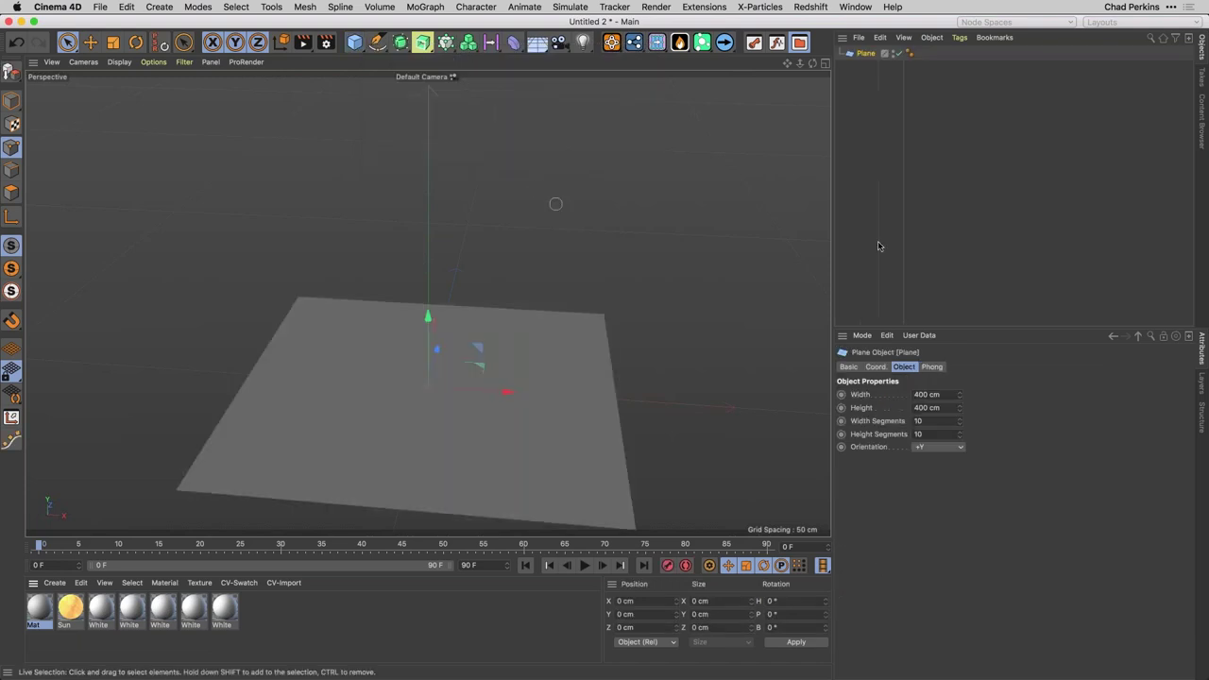
{"action": "left_click", "coordinate": [944, 395]}
{"action": "type", "text": "2000"}
{"action": "key", "text": "Tab"}
{"action": "type", "text": "200"}
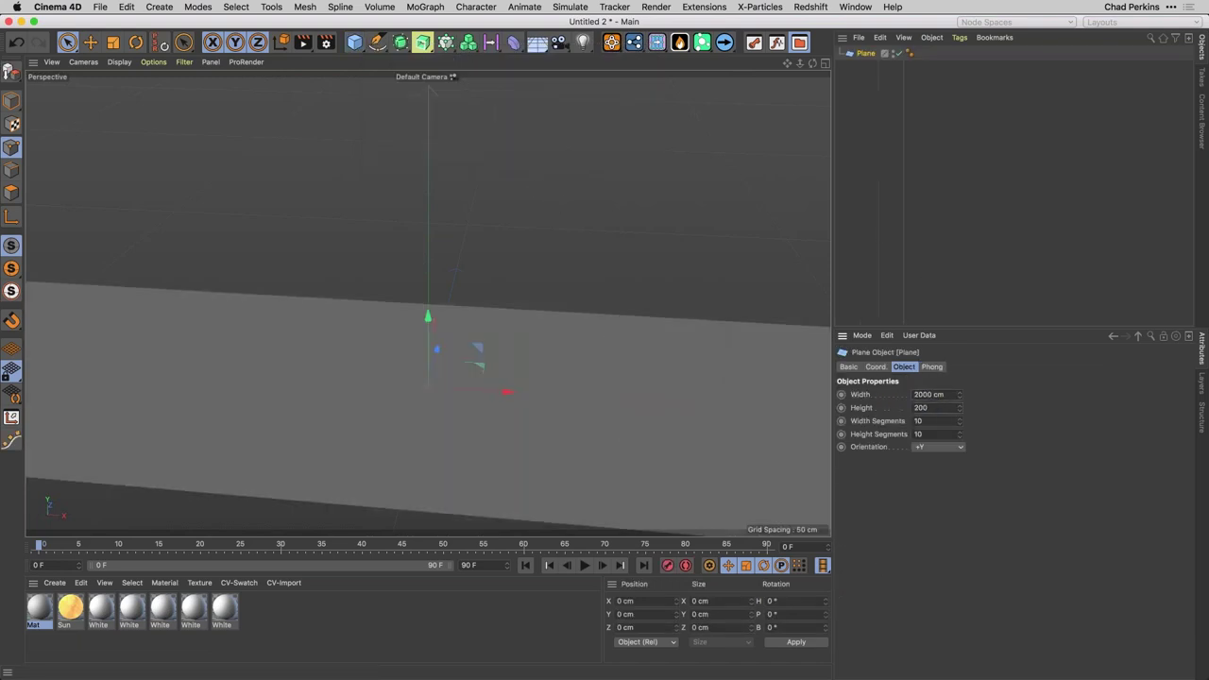
{"action": "type", "text": "0"}
{"action": "key", "text": "Return"}
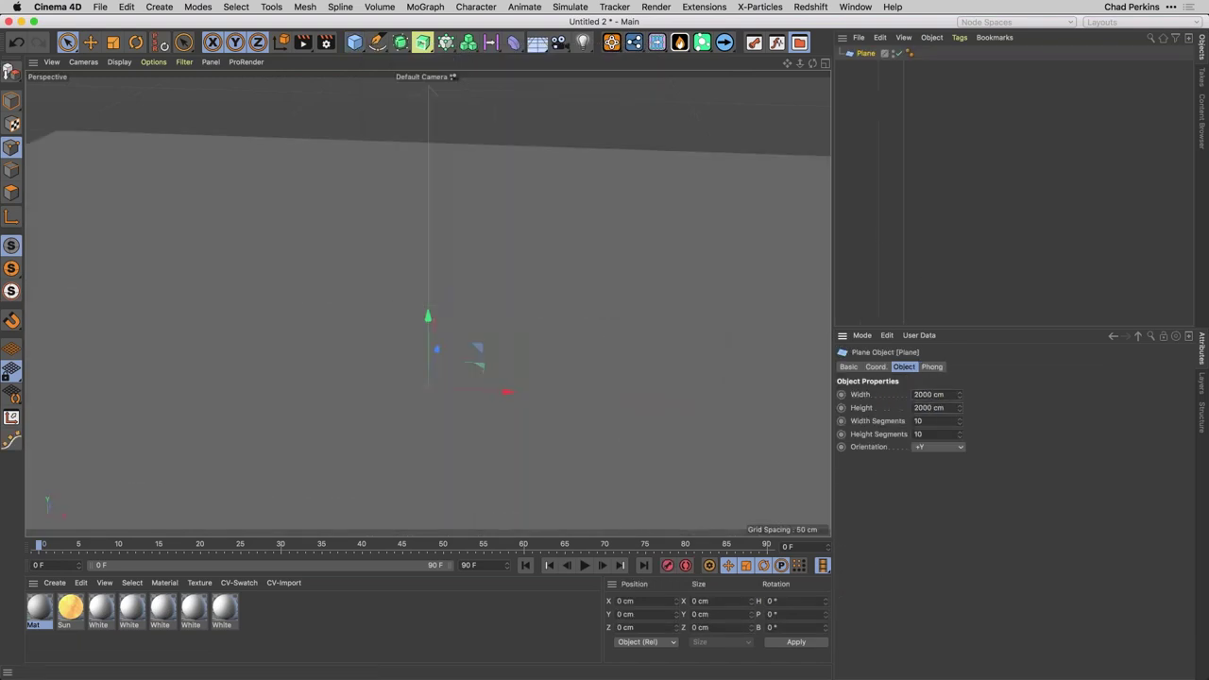
Maximize the Top view and frame the whole plane with H
{"action": "middle_click", "coordinate": [609, 329]}
{"action": "middle_click", "coordinate": [655, 194]}
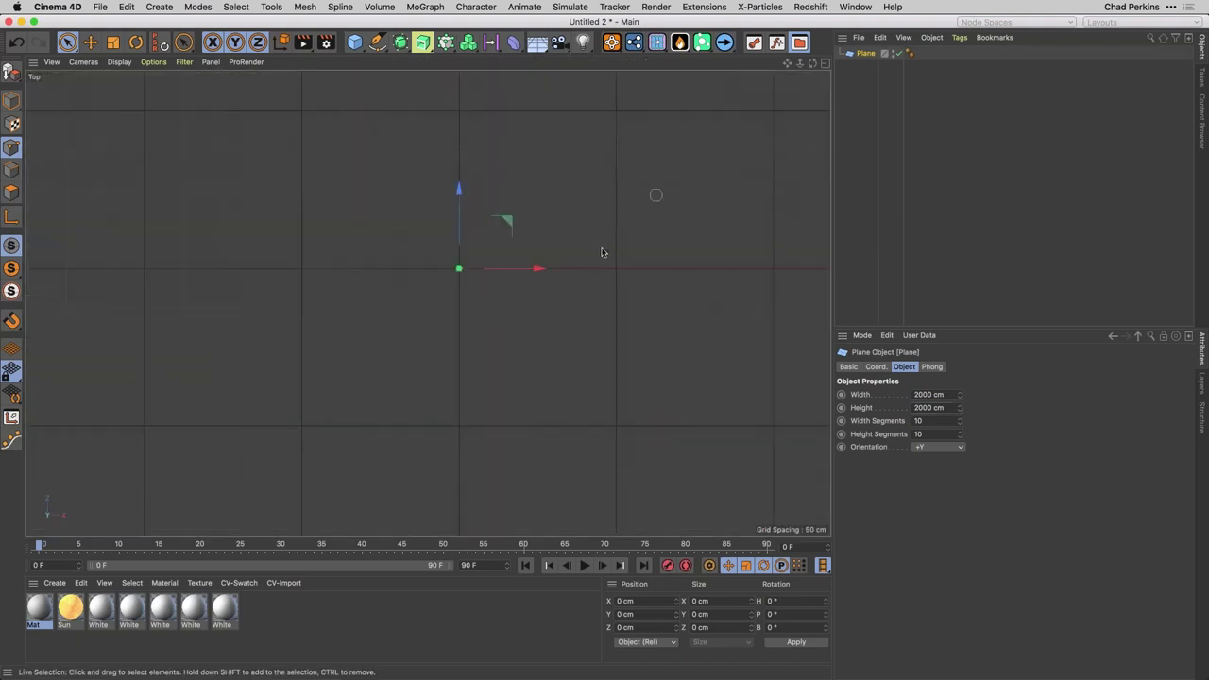
{"action": "key", "text": "h"}
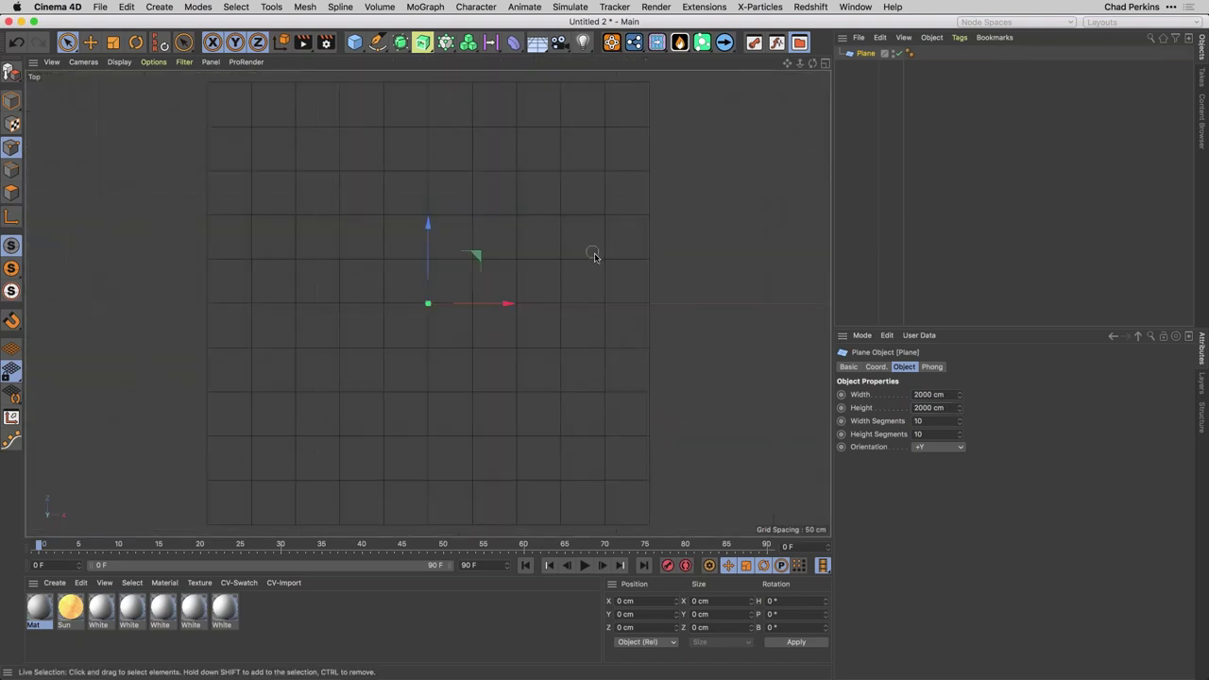
Set the Render Settings output width and height to 2000 × 2000 pixels
{"action": "left_click", "coordinate": [325, 43]}
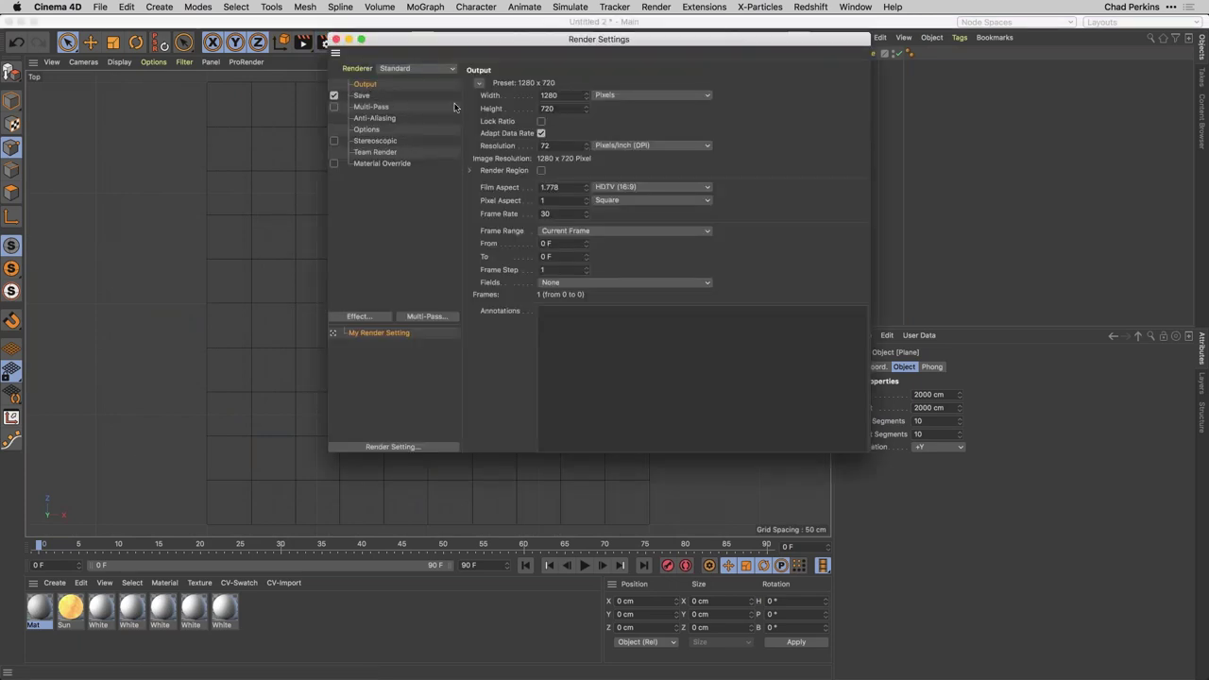
{"action": "left_click", "coordinate": [544, 96]}
{"action": "type", "text": "2000"}
{"action": "key", "text": "Return"}
{"action": "left_click", "coordinate": [549, 109]}
{"action": "type", "text": "2"}
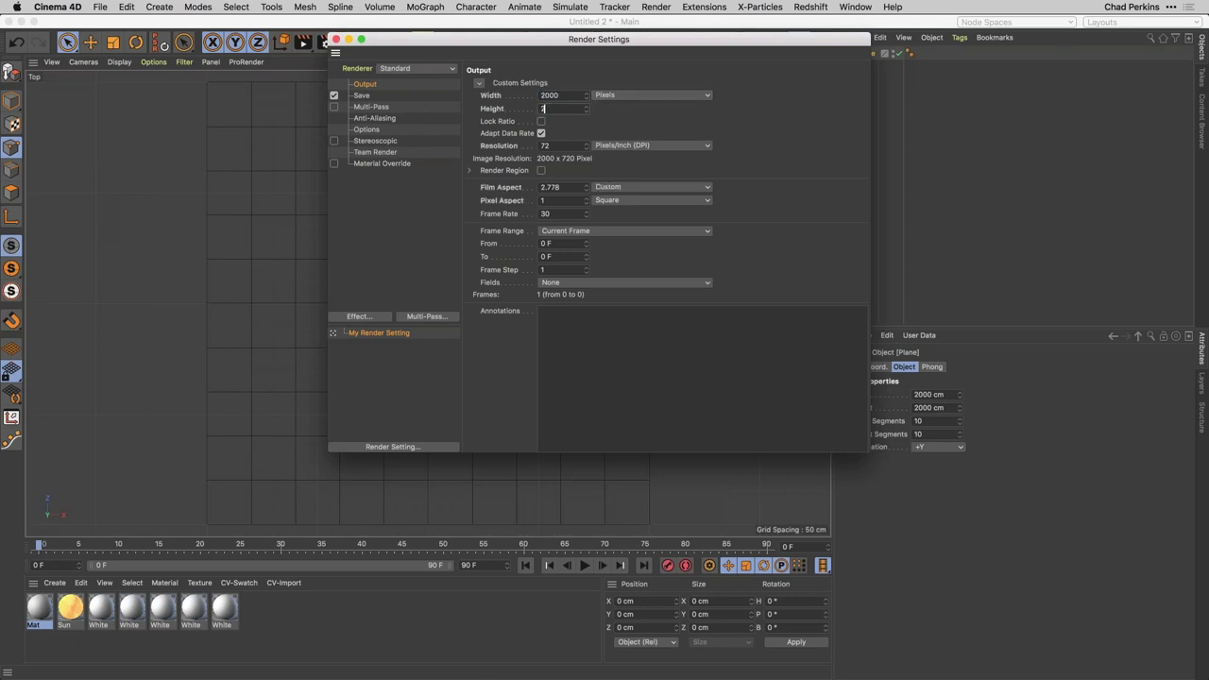
{"action": "type", "text": "000"}
{"action": "key", "text": "Return"}
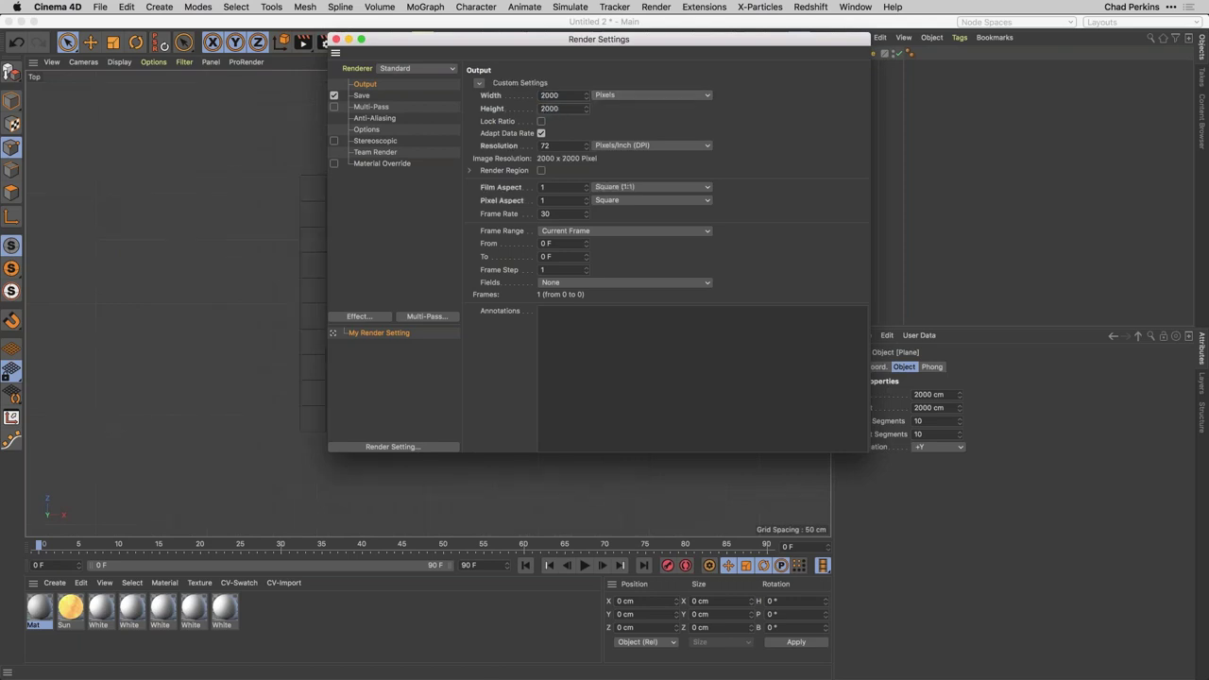
{"action": "left_click", "coordinate": [336, 40]}
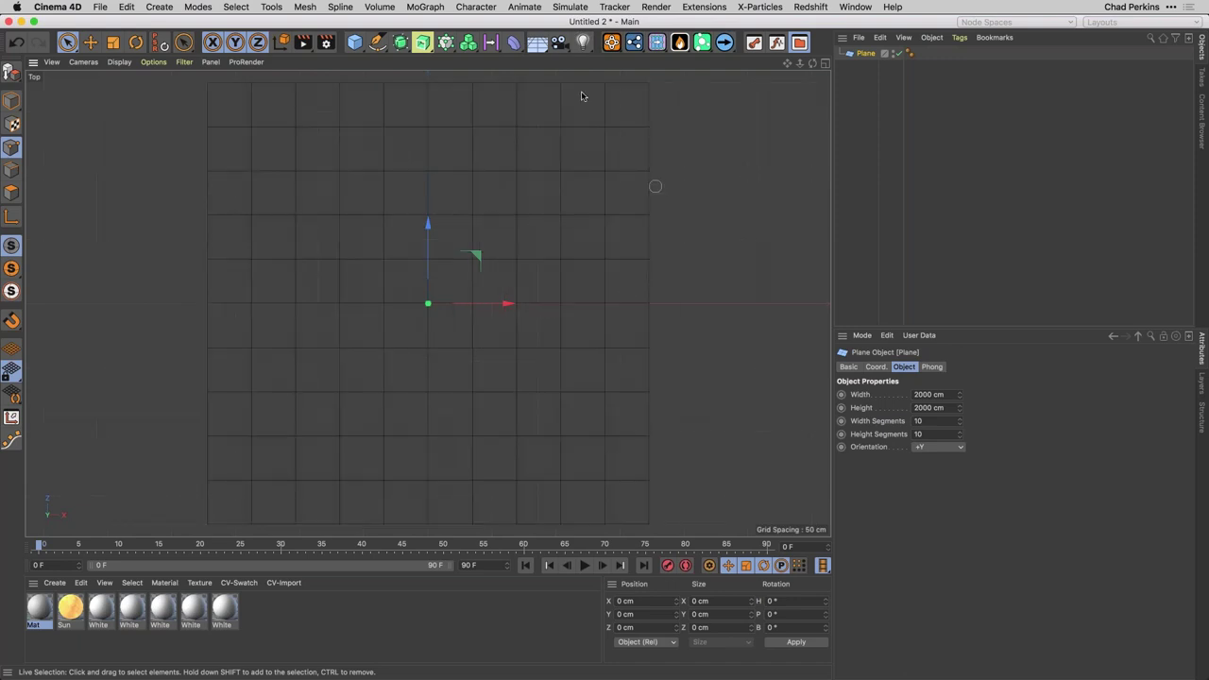
Add a camera, return to the Perspective view, and look through the new camera
{"action": "left_click", "coordinate": [559, 42]}
{"action": "middle_click", "coordinate": [544, 219]}
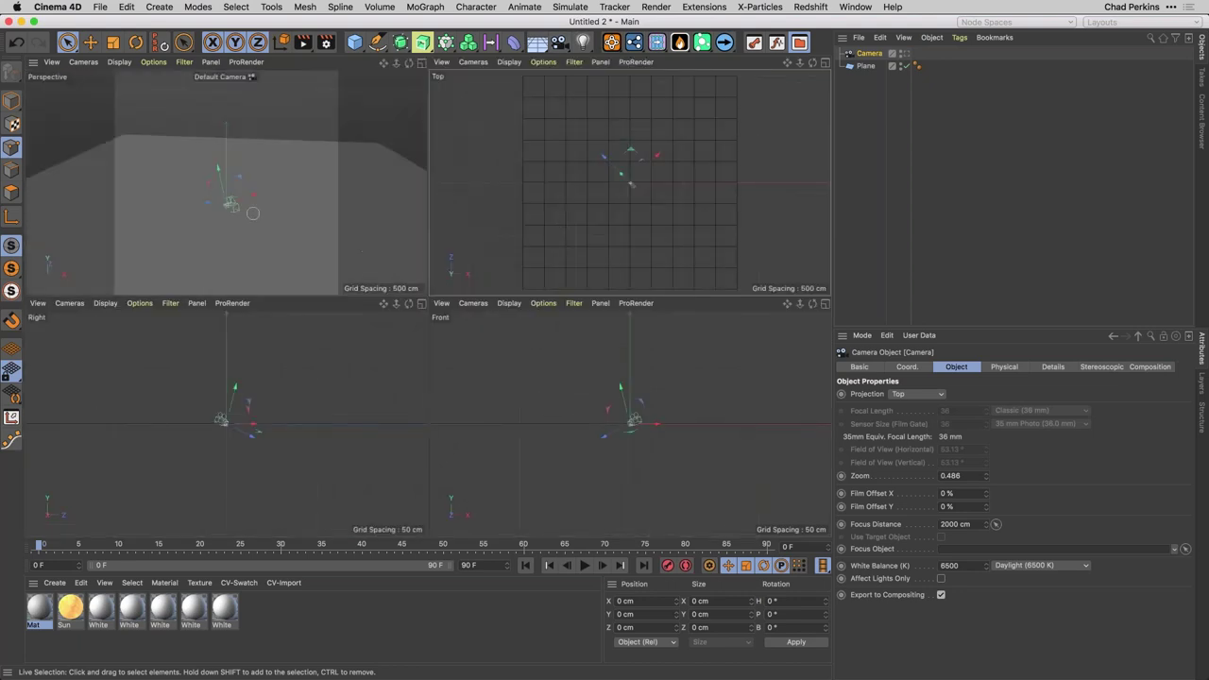
{"action": "middle_click", "coordinate": [251, 213]}
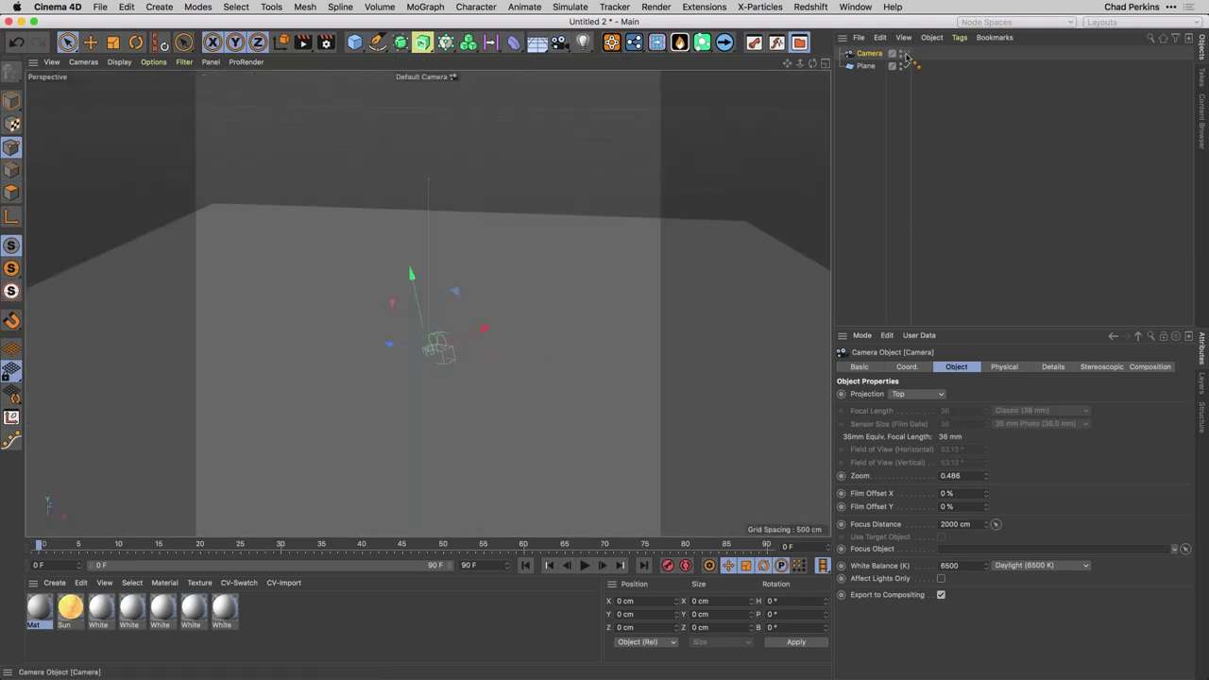
{"action": "left_click", "coordinate": [903, 53]}
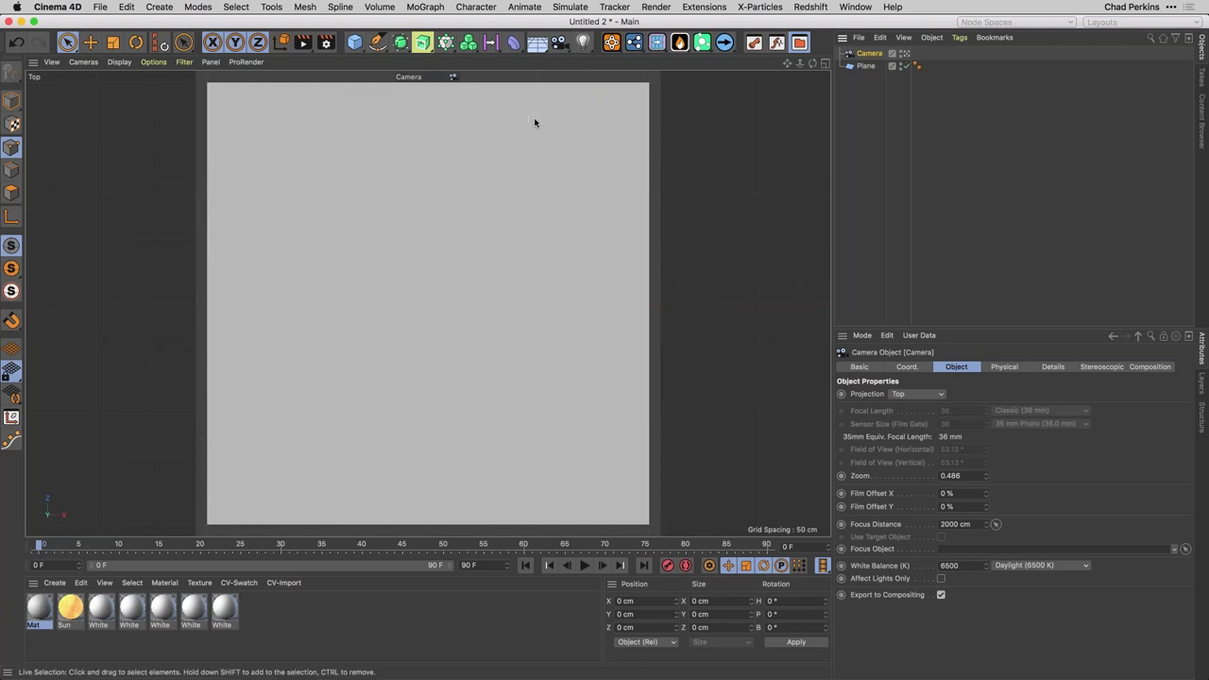
{"action": "scroll", "coordinate": [505, 221], "scroll_direction": "up", "scroll_amount": 2}
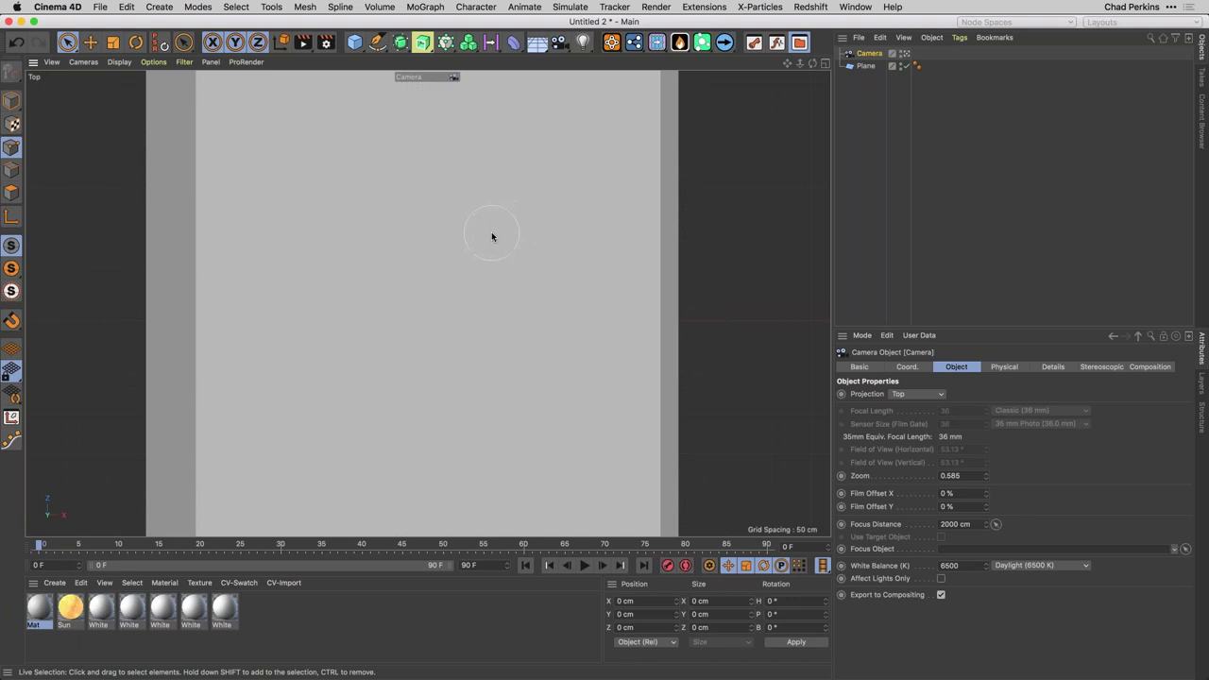
{"action": "scroll", "coordinate": [459, 231], "scroll_direction": "down", "scroll_amount": 2}
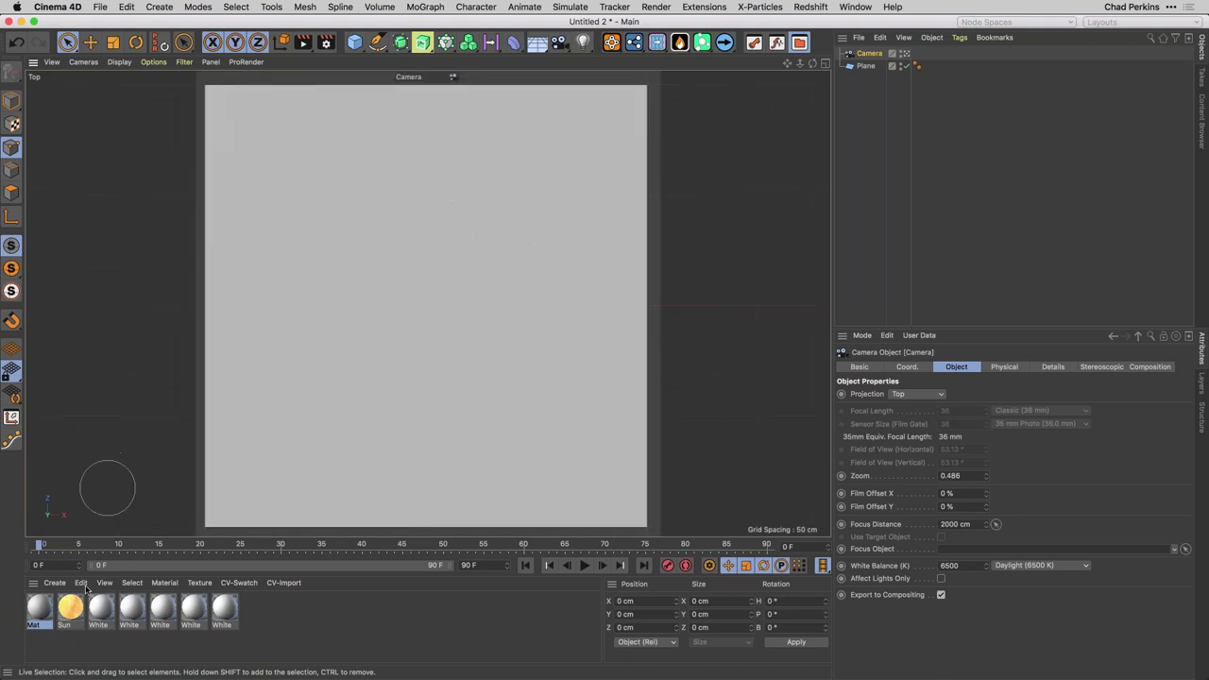
In the Mat material, turn off Color and Reflectance and enable Luminance with a Galaxy texture
{"action": "double_click", "coordinate": [44, 609]}
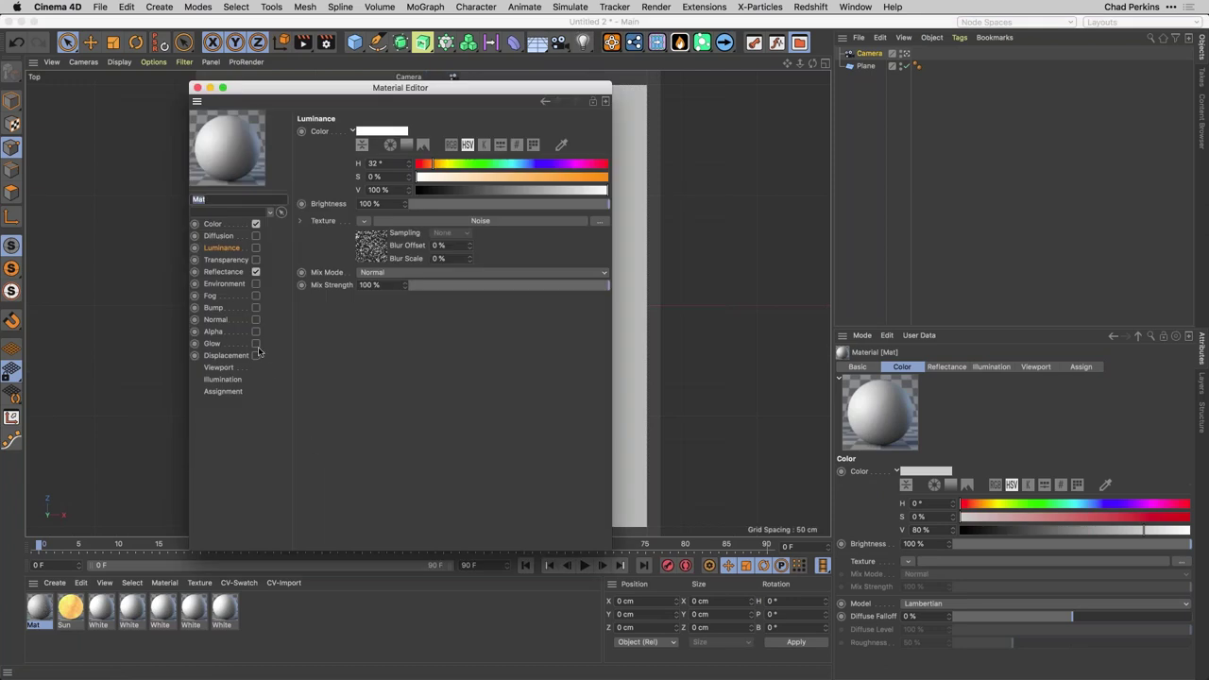
{"action": "left_click", "coordinate": [255, 273]}
{"action": "left_click", "coordinate": [255, 223]}
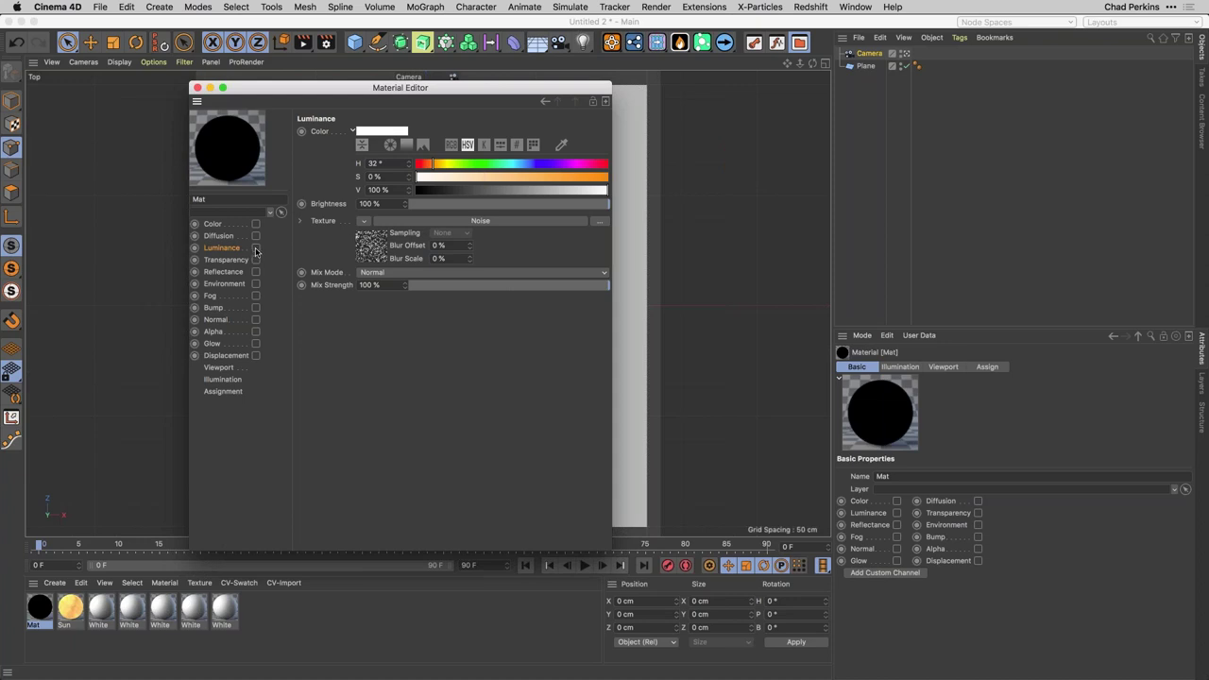
{"action": "left_click", "coordinate": [255, 248]}
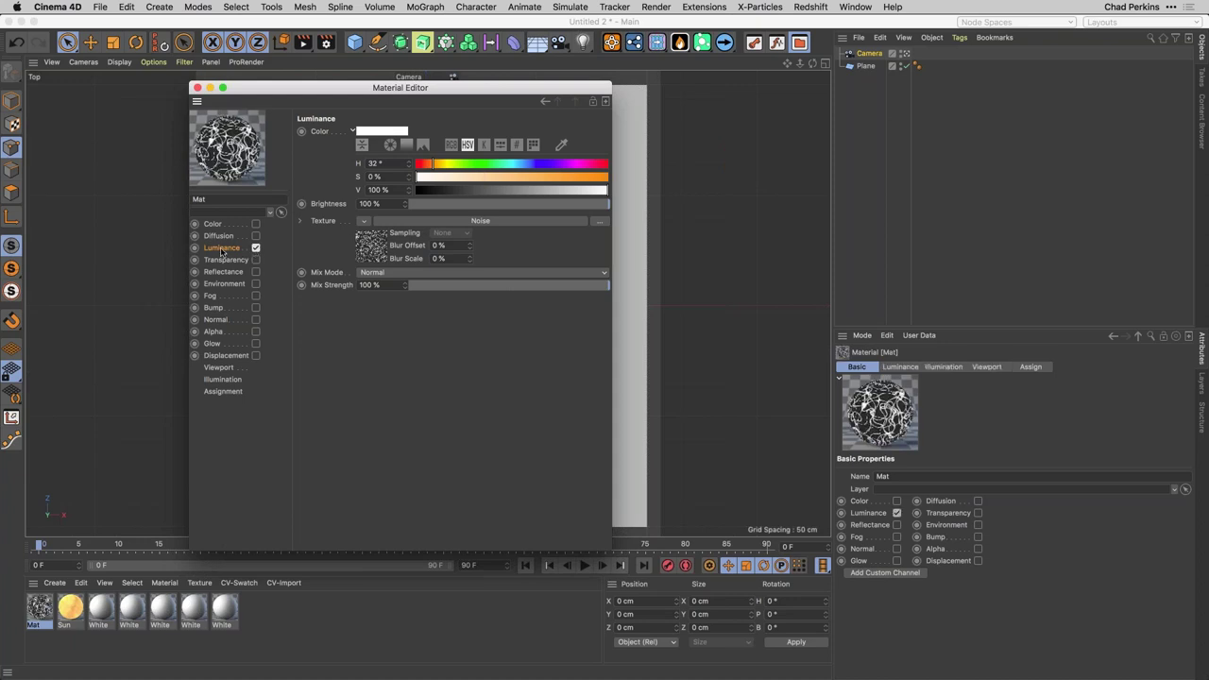
{"action": "left_click", "coordinate": [363, 223]}
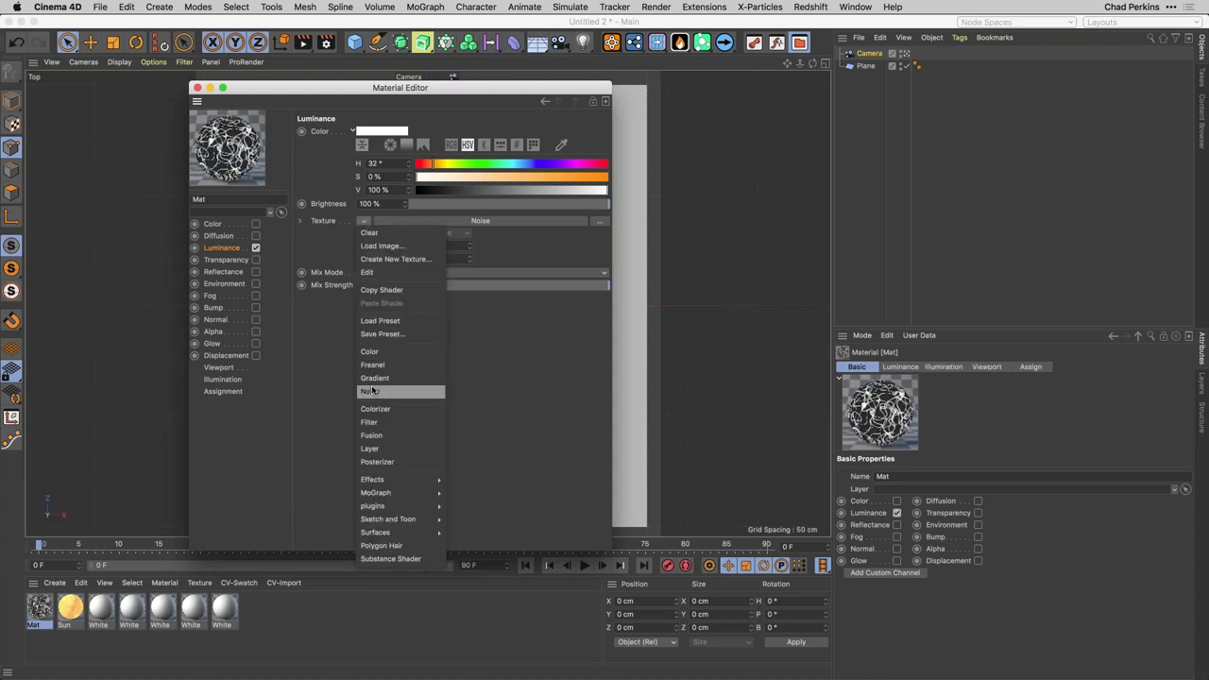
{"action": "mouse_move", "coordinate": [442, 535]}
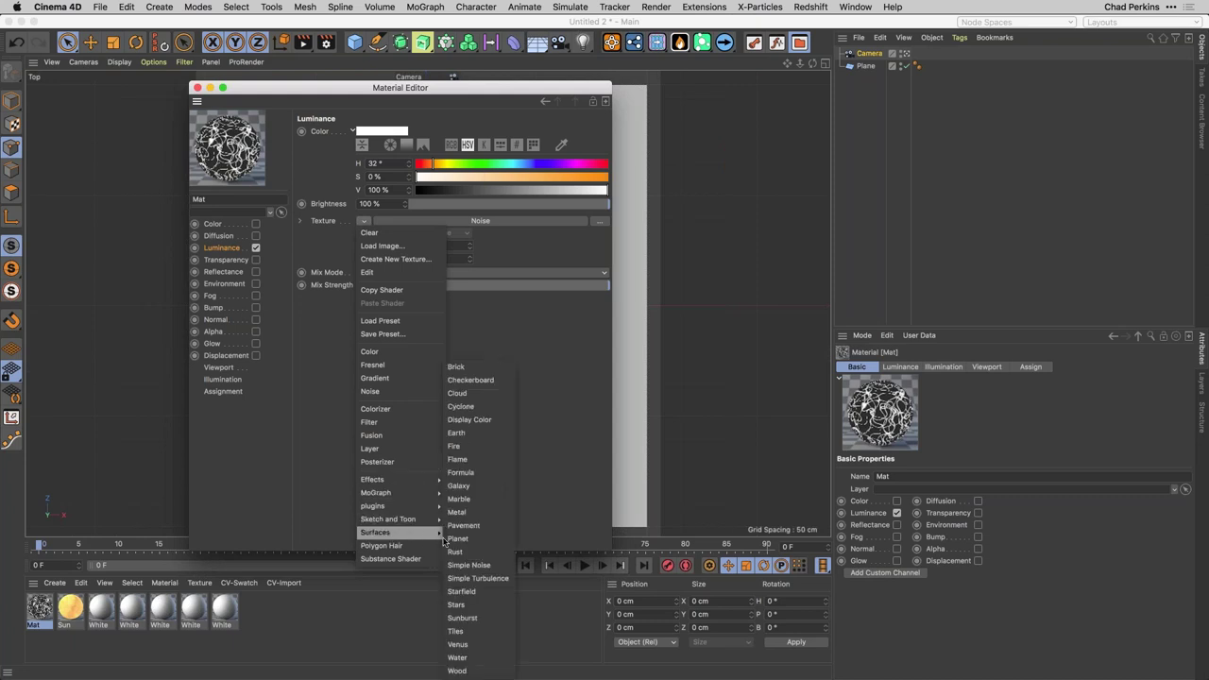
{"action": "left_click", "coordinate": [476, 487]}
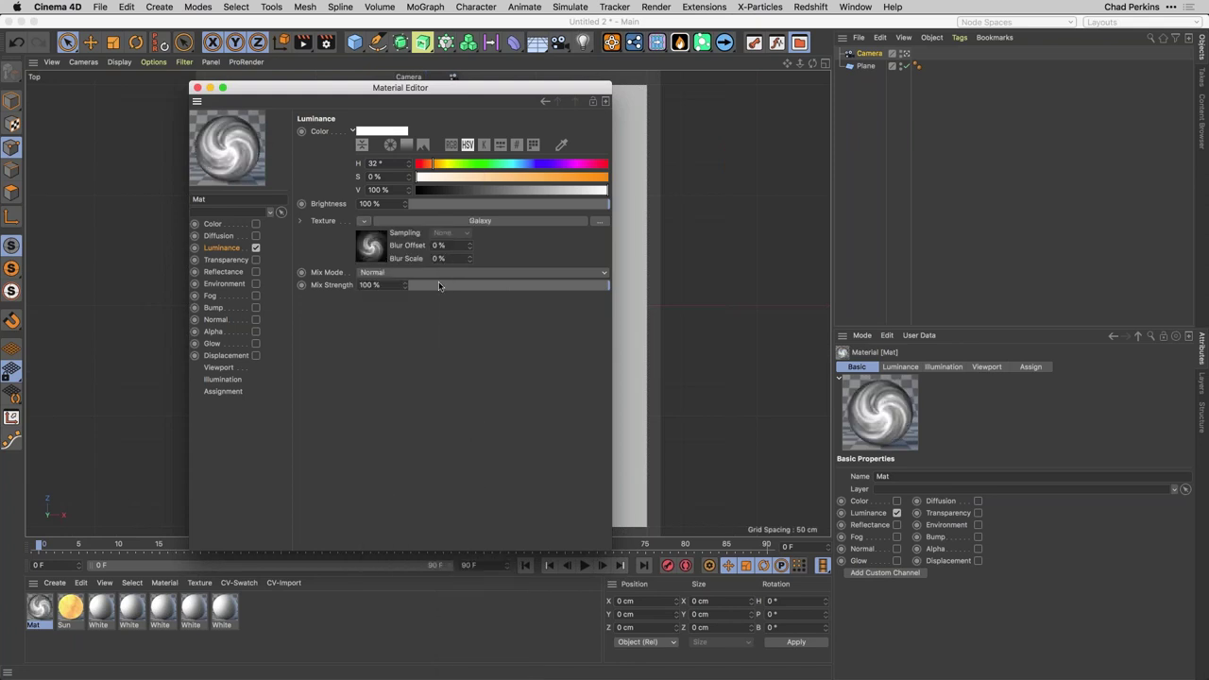
Set the Galaxy shader to a 158° angle and 7 spiral arms, then close the Material Editor
{"action": "left_click", "coordinate": [369, 246]}
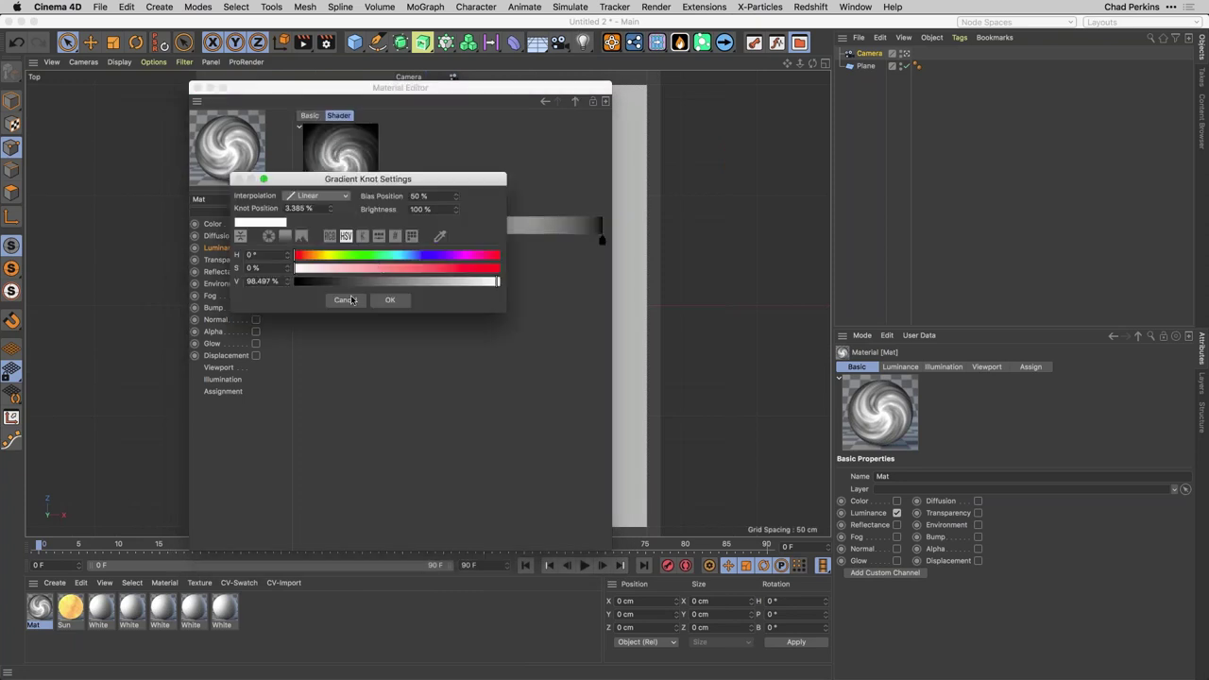
{"action": "left_click", "coordinate": [349, 299]}
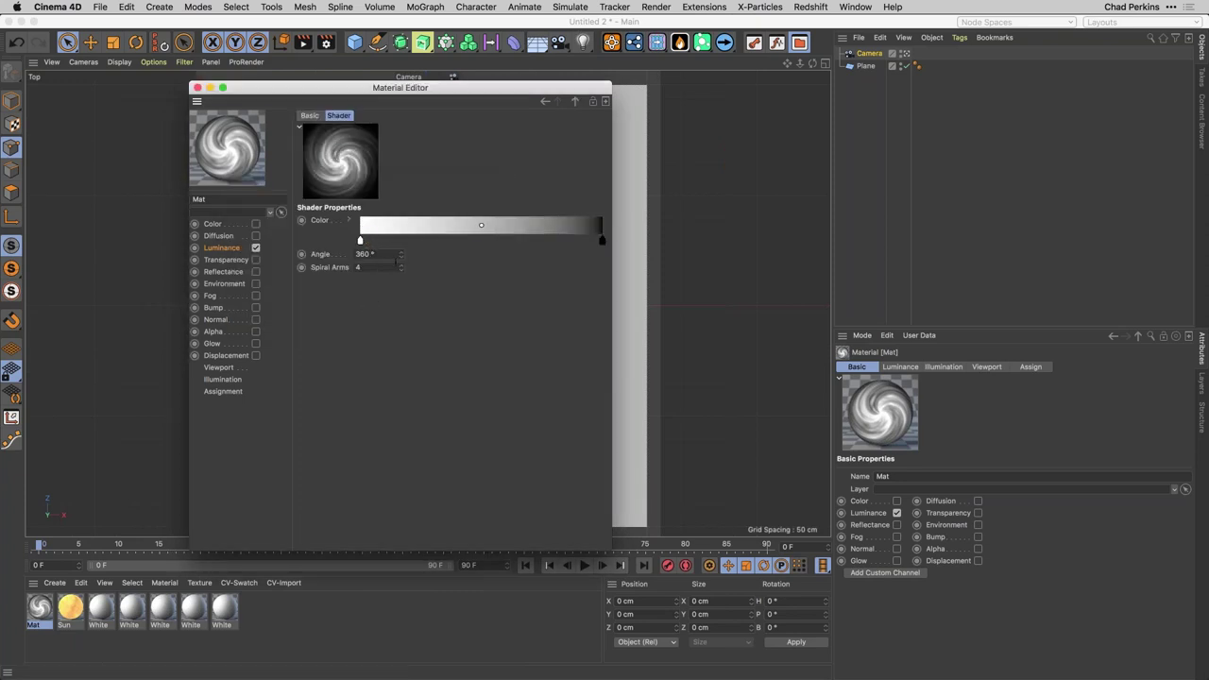
{"action": "left_click_drag", "start_coordinate": [400, 256], "coordinate": [400, 257]}
{"action": "left_click", "coordinate": [400, 266]}
{"action": "left_click", "coordinate": [400, 265]}
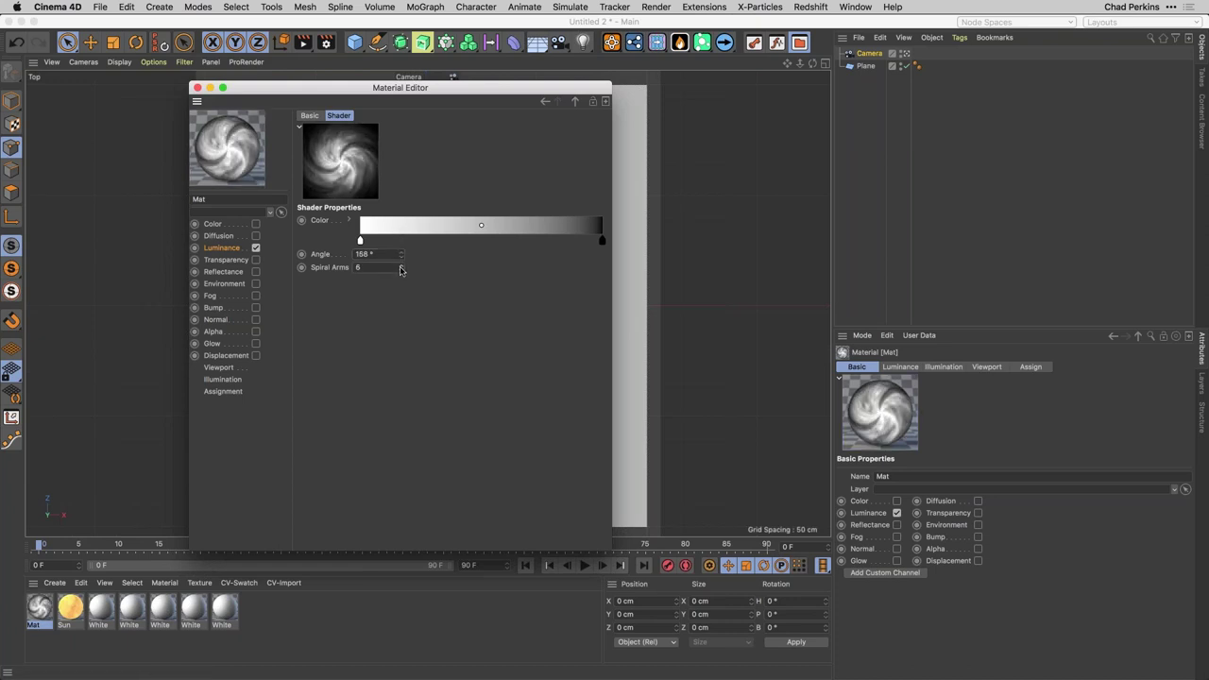
{"action": "left_click", "coordinate": [401, 265]}
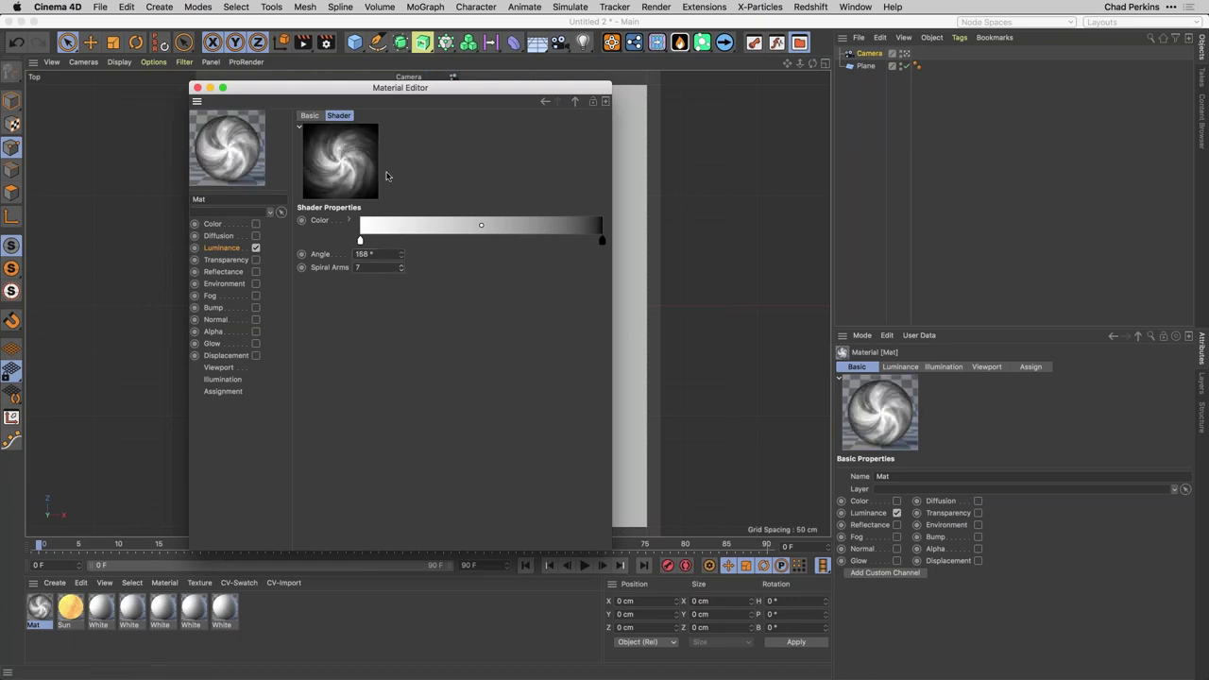
{"action": "left_click", "coordinate": [197, 88]}
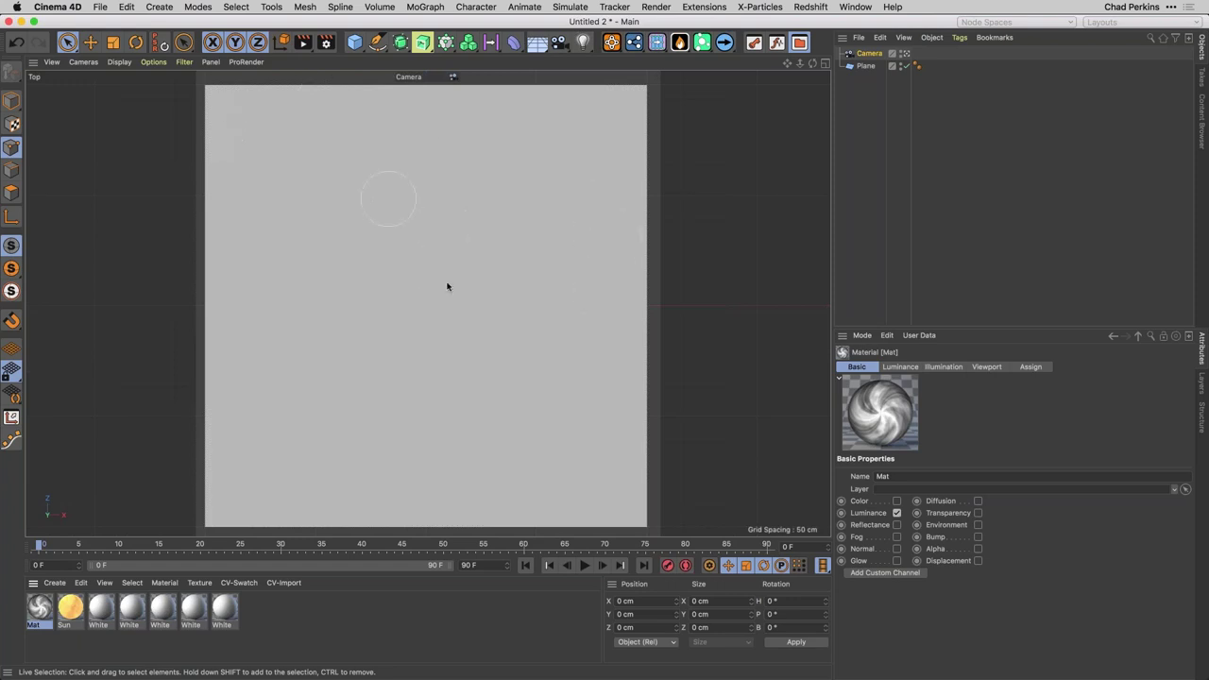
Back in After Effects, open the 11. Eclipse START comp and add a solid named Mir
{"action": "key", "text": "super+Tab"}
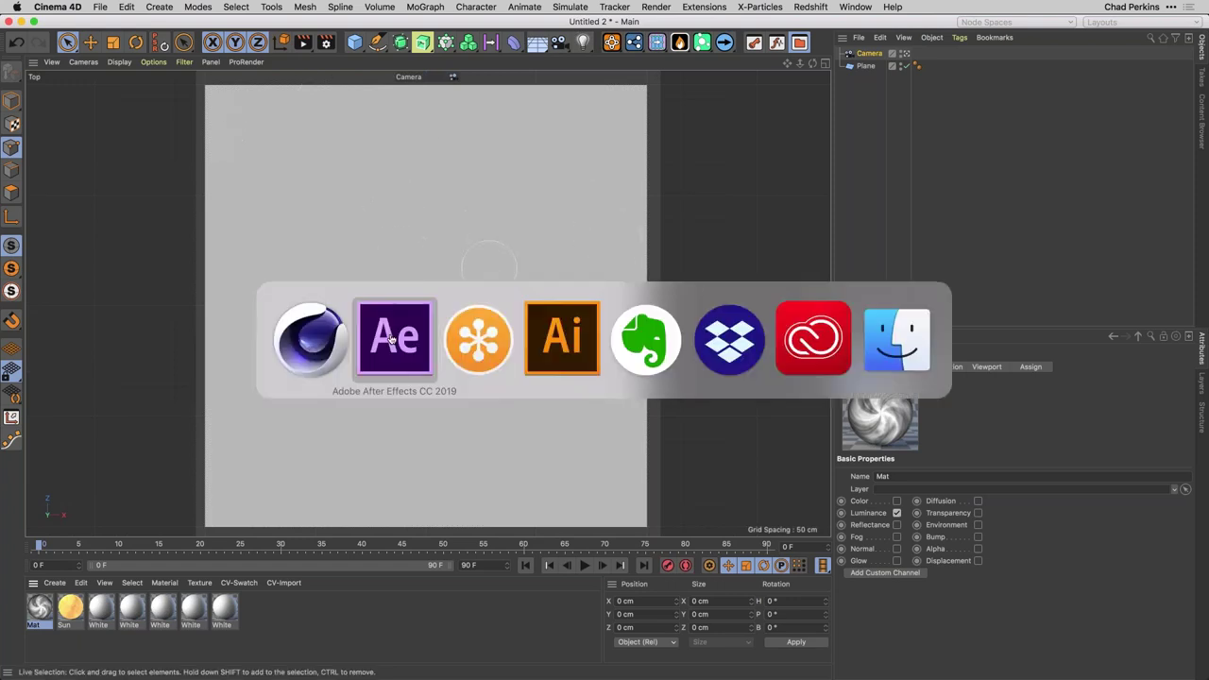
{"action": "left_click", "coordinate": [394, 339]}
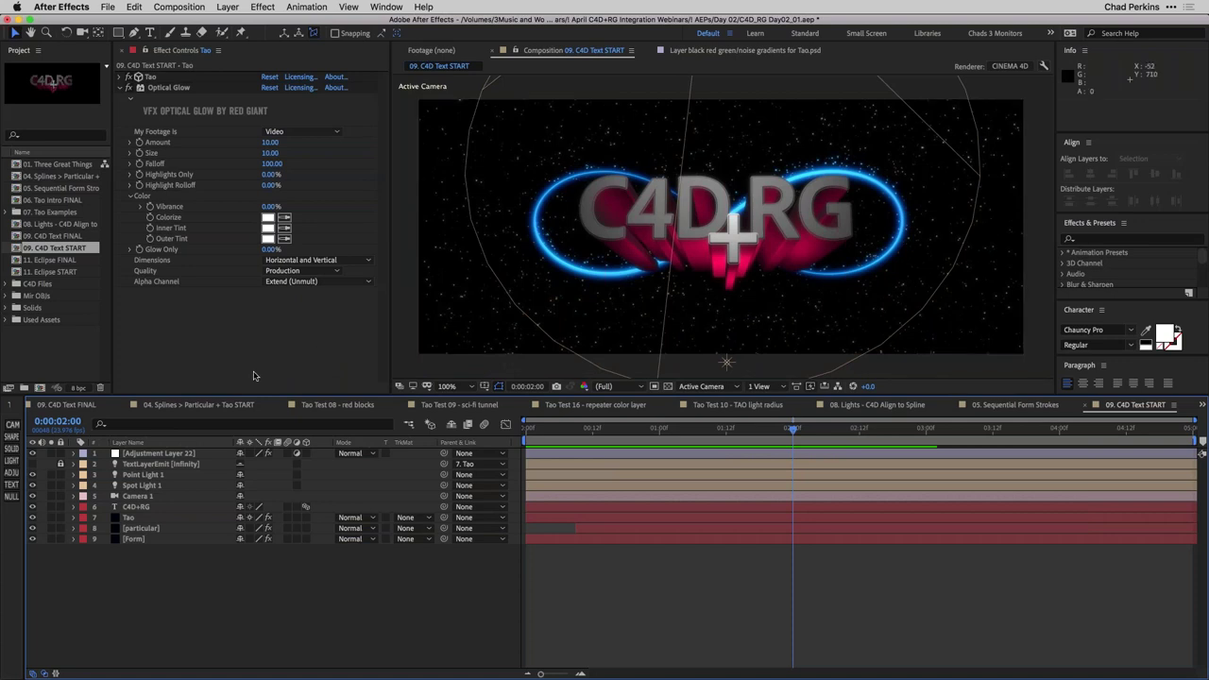
{"action": "double_click", "coordinate": [54, 272]}
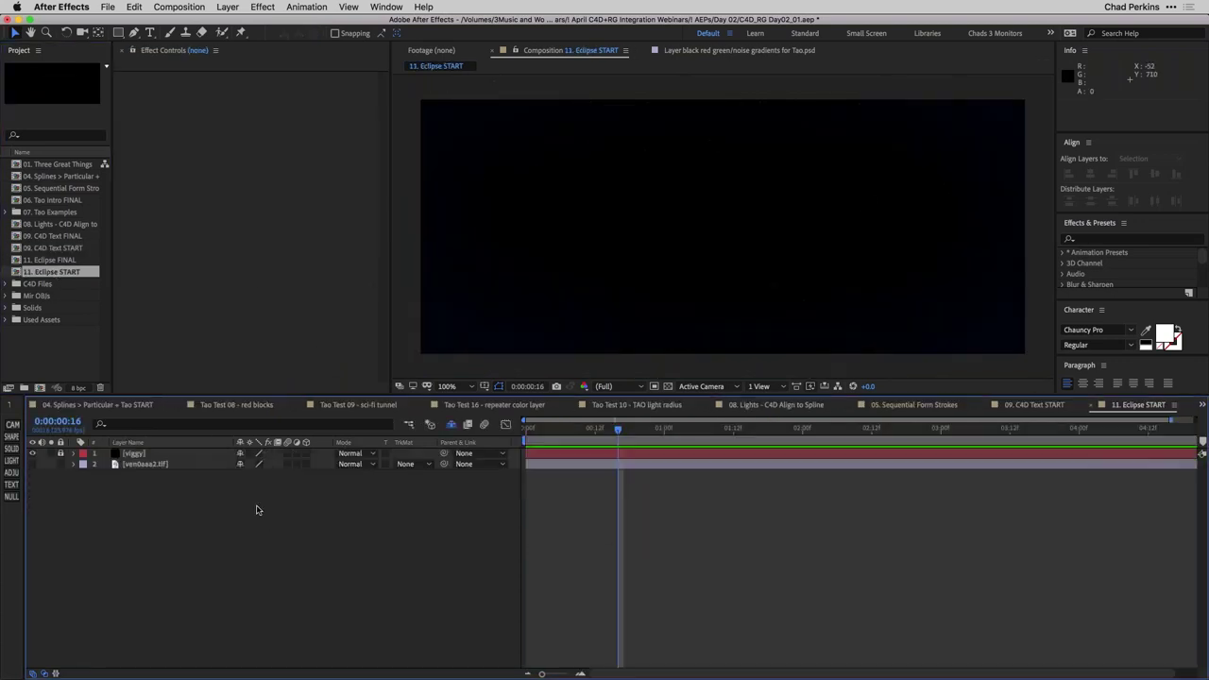
{"action": "key", "text": "super+y"}
{"action": "type", "text": "Mir"}
{"action": "key", "text": "Return"}
Apply the Mir 3 effect to the Mir solid via quick effect search
{"action": "key", "text": "ctrl+space"}
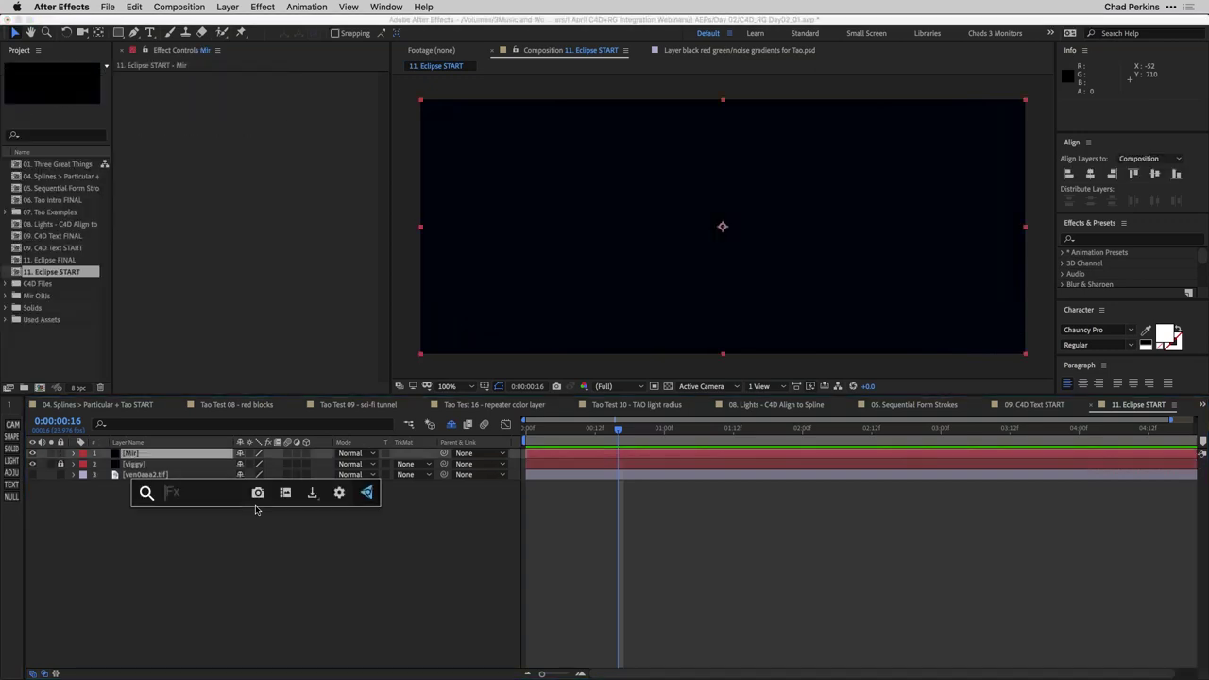
{"action": "type", "text": "mir"}
{"action": "key", "text": "Down"}
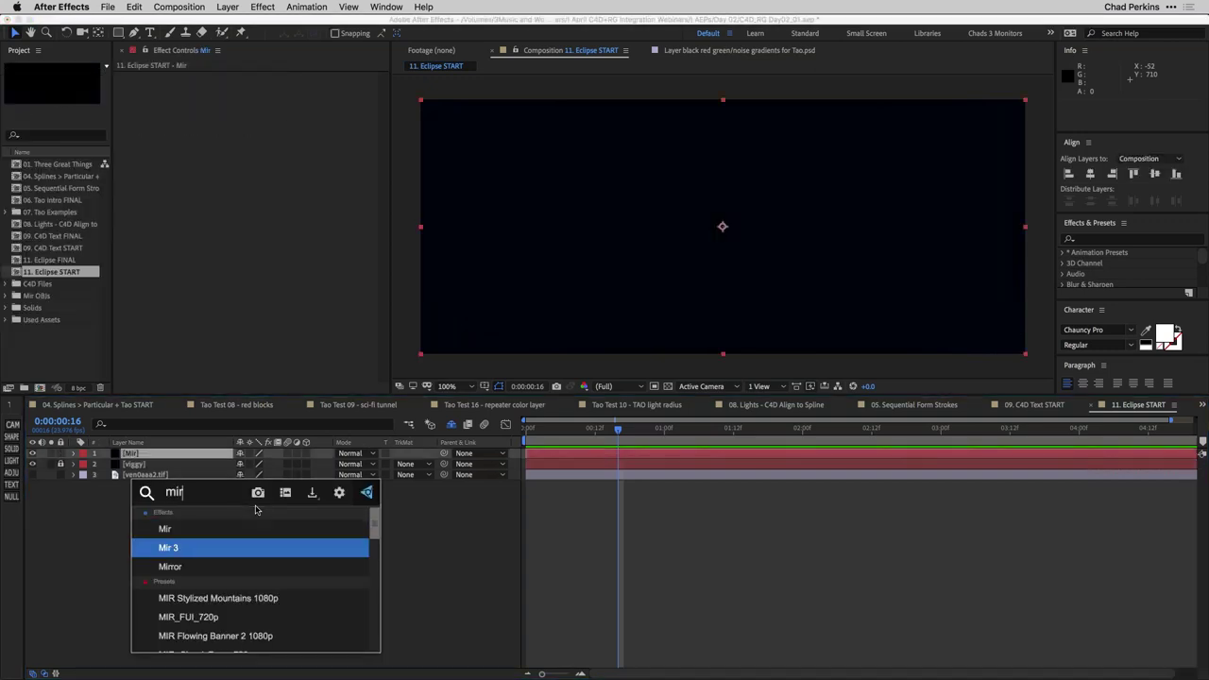
{"action": "key", "text": "Return"}
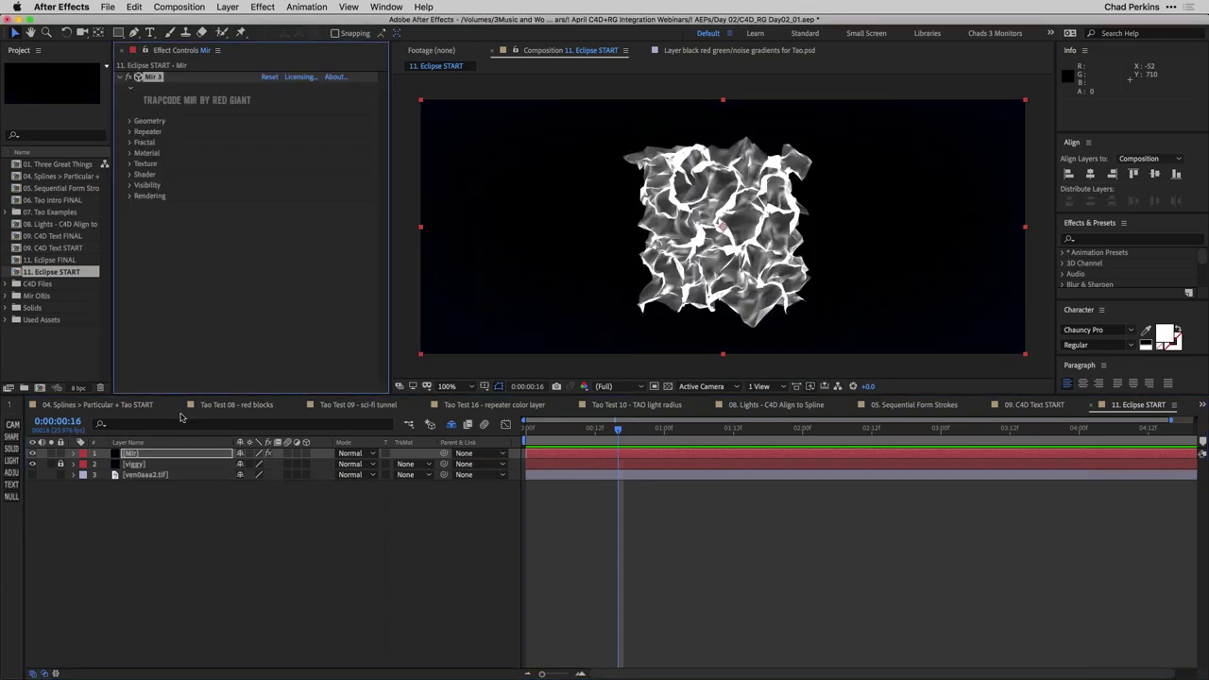
Set Mir 3's Base Geometry to OBJ Model
{"action": "left_click", "coordinate": [129, 120]}
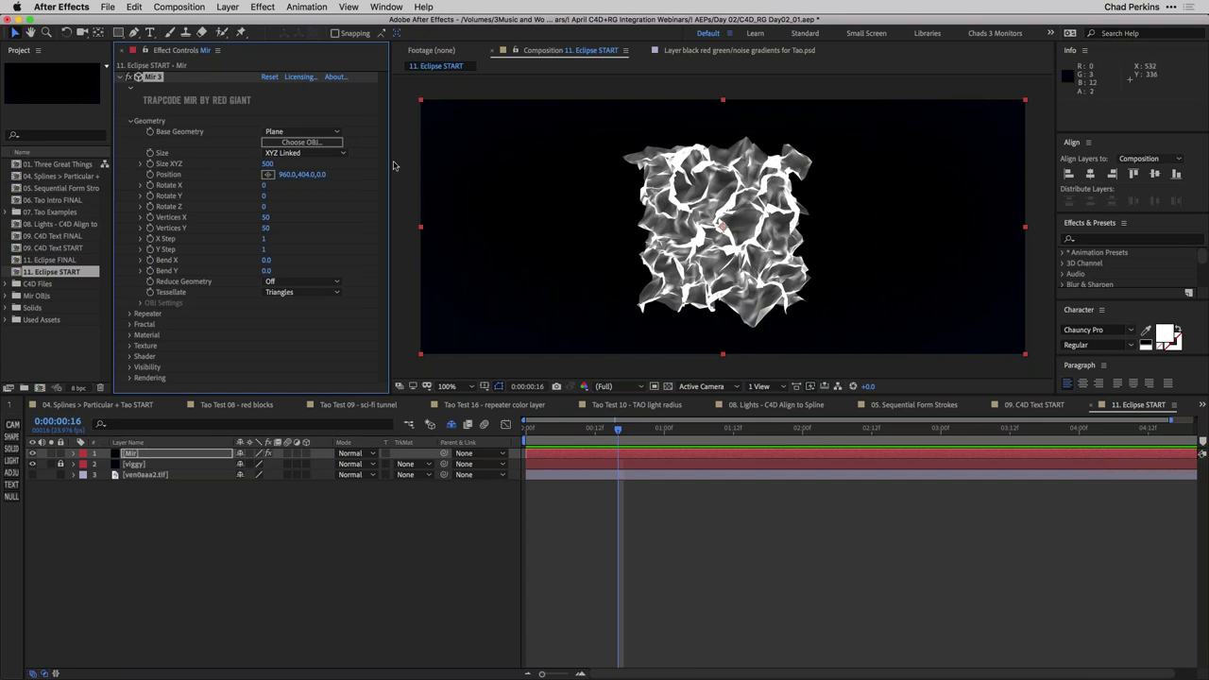
{"action": "left_click", "coordinate": [308, 132]}
{"action": "left_click", "coordinate": [304, 156]}
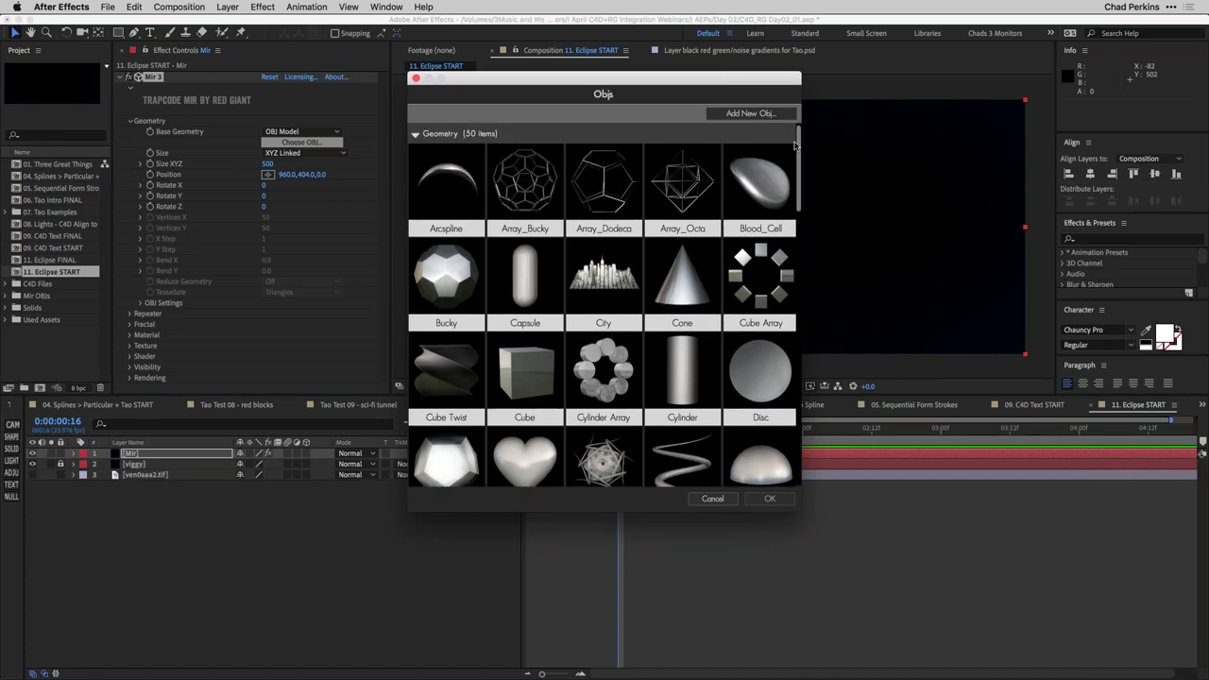
Browse the Objs library and select the Sphere Smooth model
{"action": "left_click_drag", "start_coordinate": [798, 147], "coordinate": [791, 432]}
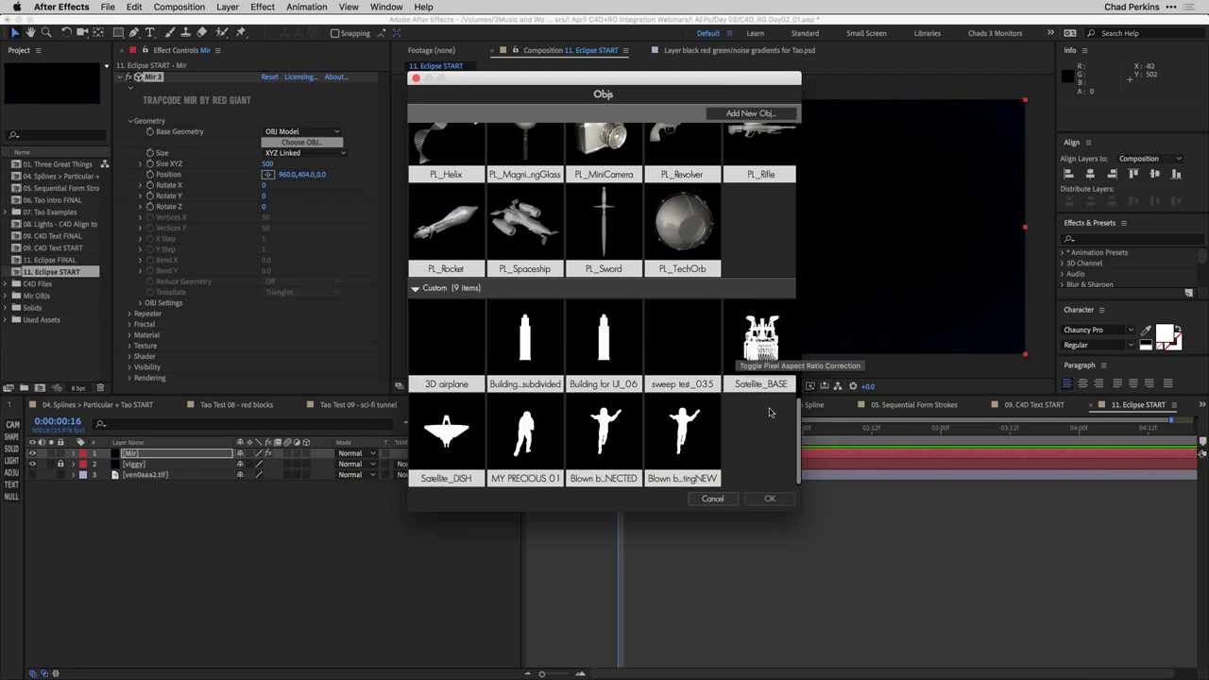
{"action": "scroll", "coordinate": [765, 398], "scroll_direction": "up", "scroll_amount": 3}
{"action": "scroll", "coordinate": [765, 397], "scroll_direction": "up", "scroll_amount": 9}
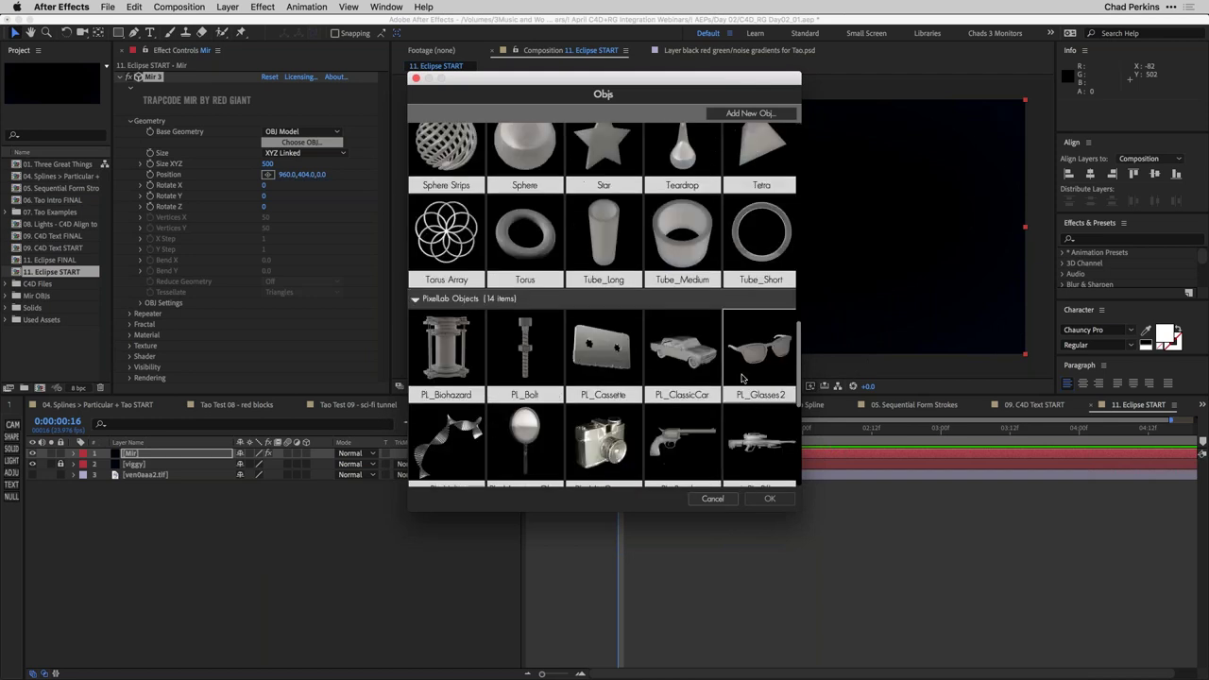
{"action": "scroll", "coordinate": [742, 376], "scroll_direction": "up", "scroll_amount": 3}
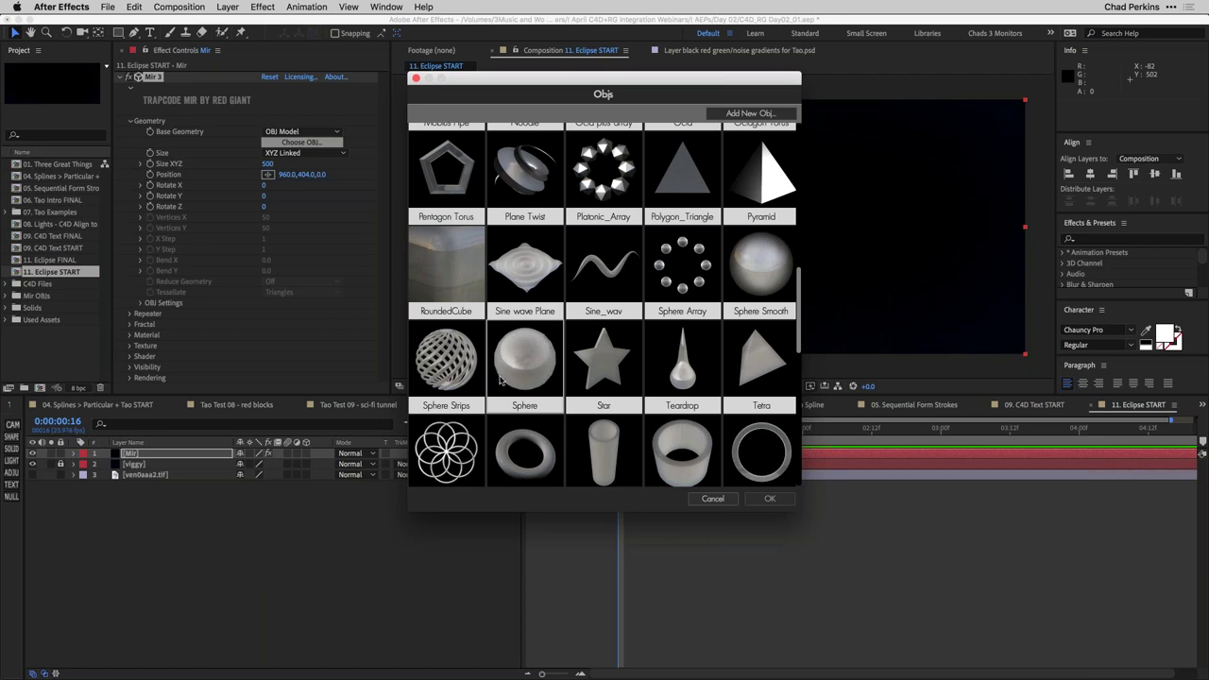
{"action": "left_click", "coordinate": [751, 272]}
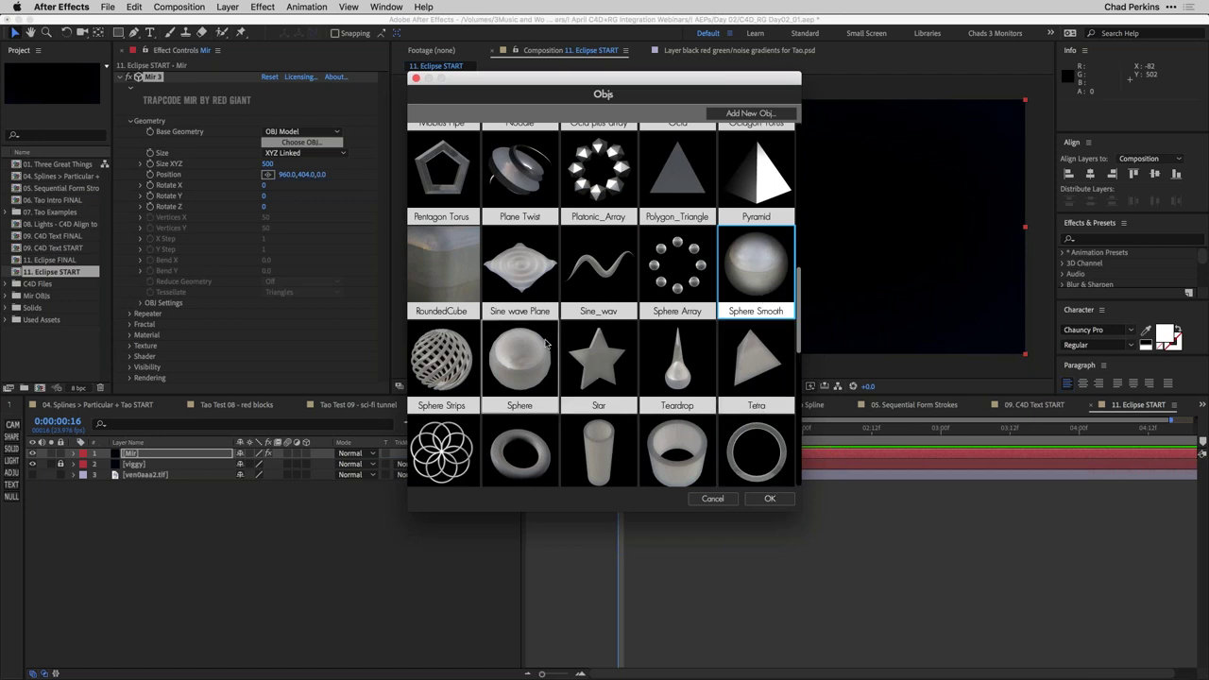
Confirm Sphere Smooth so Mir 3 renders a white sphere, then recheck the library and Base Geometry list
{"action": "left_click", "coordinate": [770, 498]}
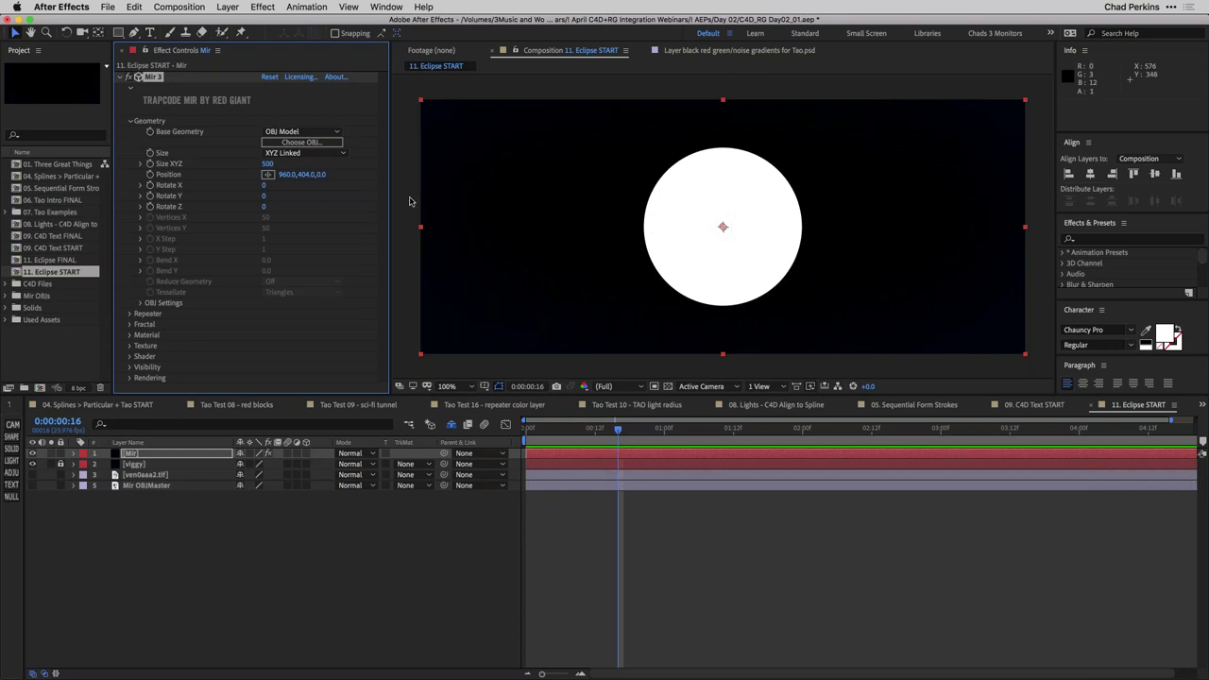
{"action": "left_click", "coordinate": [297, 143]}
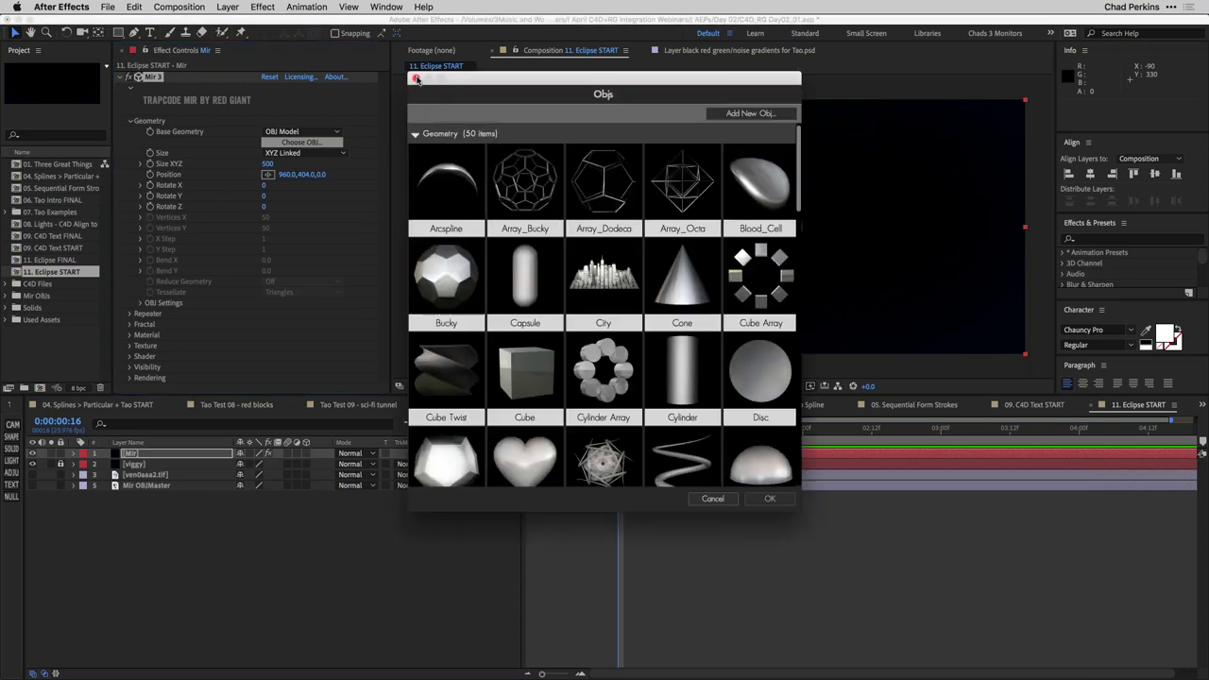
{"action": "left_click", "coordinate": [417, 81]}
{"action": "left_click", "coordinate": [338, 134]}
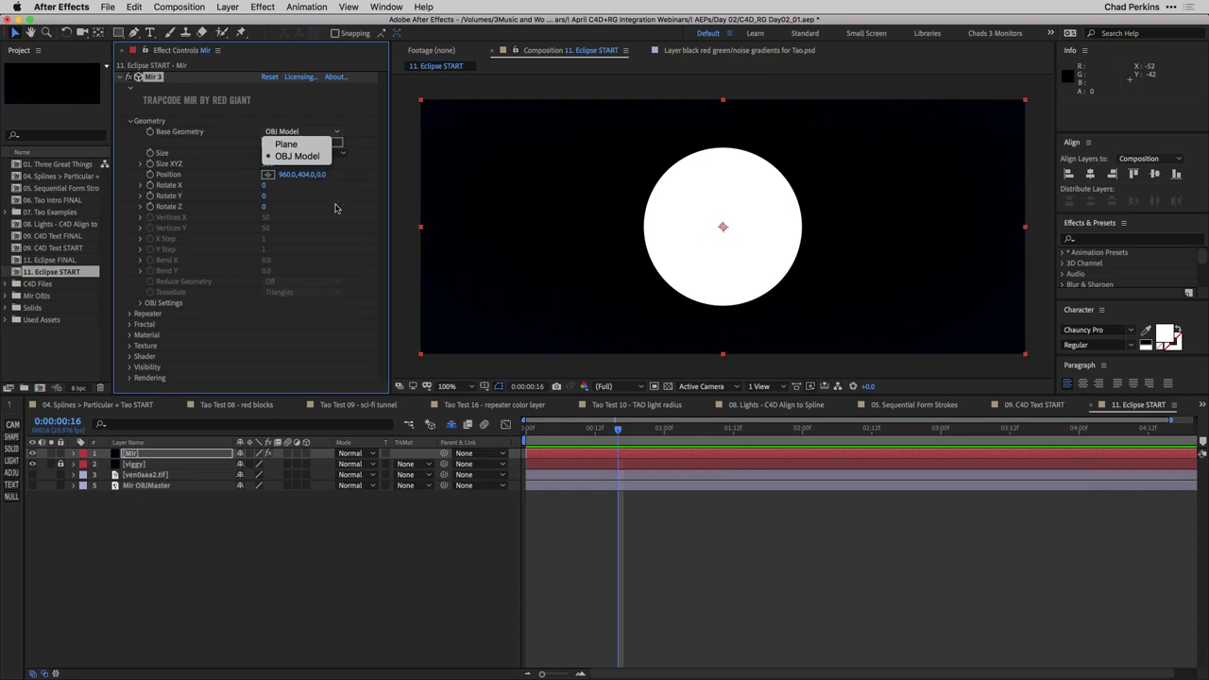
Keep Mir's OBJ Model geometry and texture the sphere with ven0aaa2.tif
{"action": "left_click", "coordinate": [339, 206]}
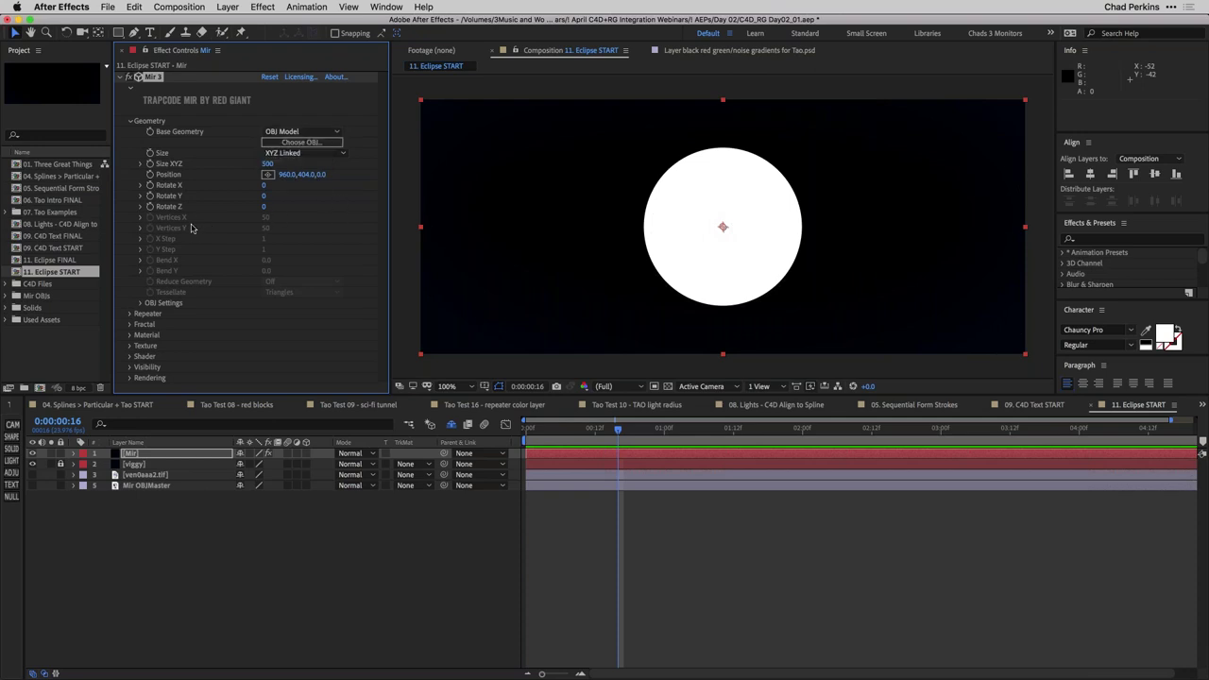
{"action": "left_click", "coordinate": [131, 121]}
{"action": "left_click", "coordinate": [130, 163]}
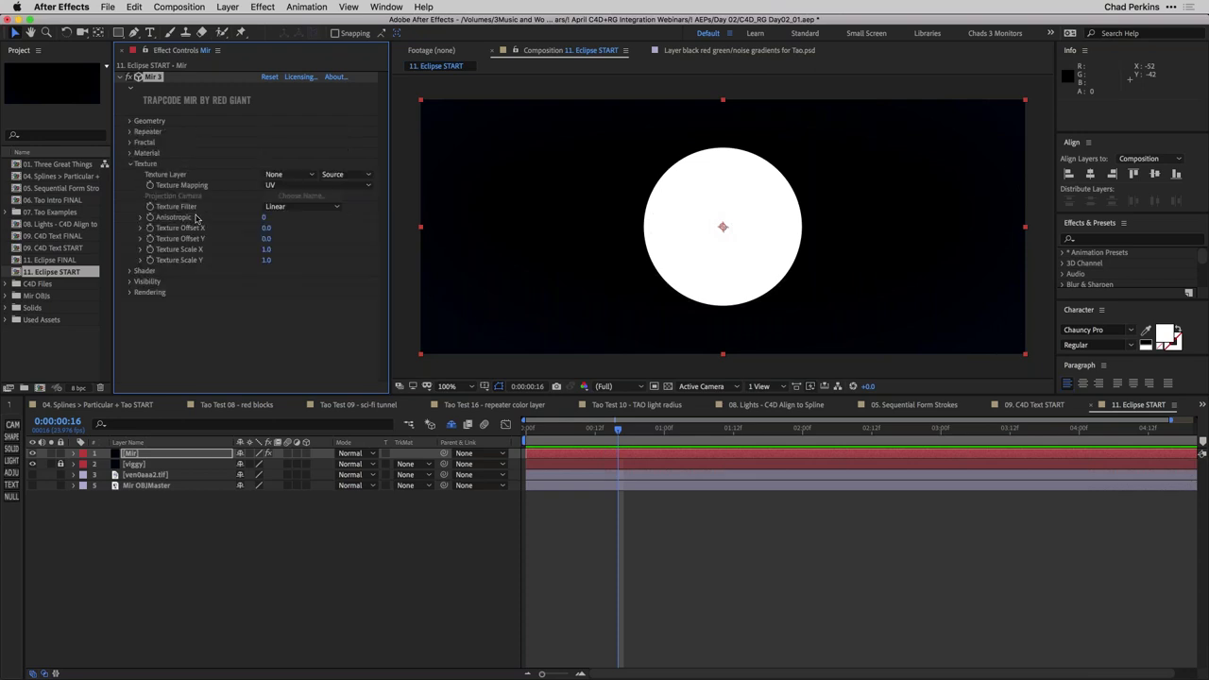
{"action": "left_click", "coordinate": [283, 175]}
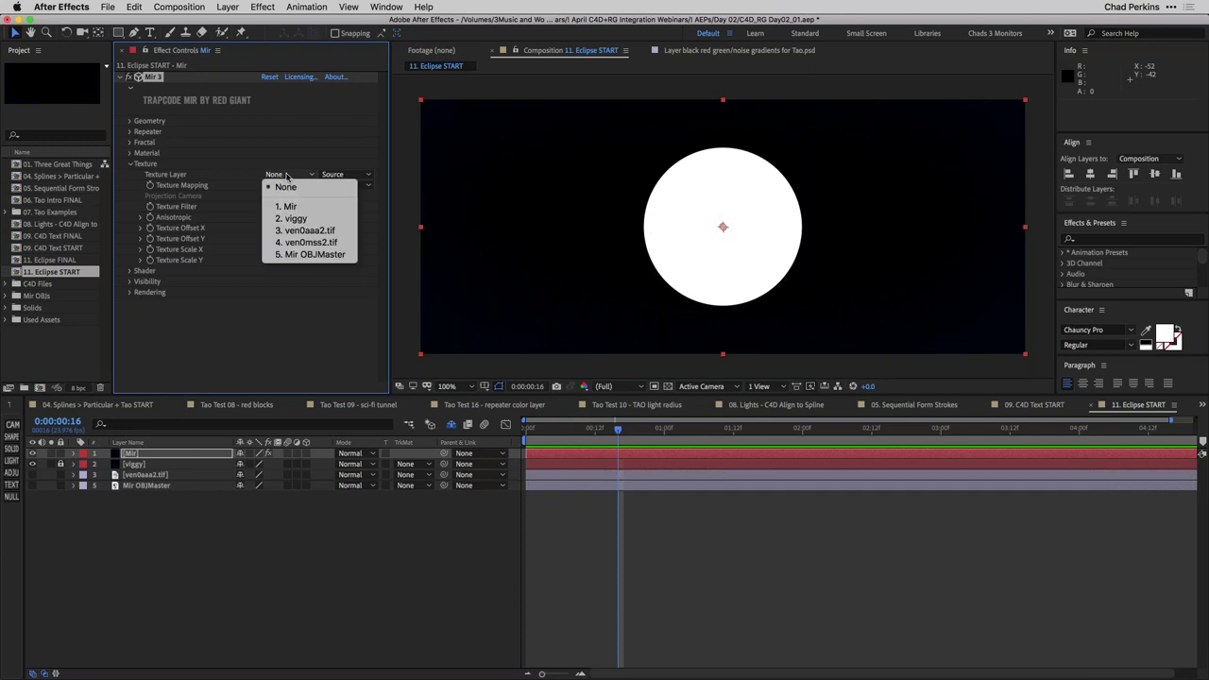
{"action": "left_click", "coordinate": [300, 230]}
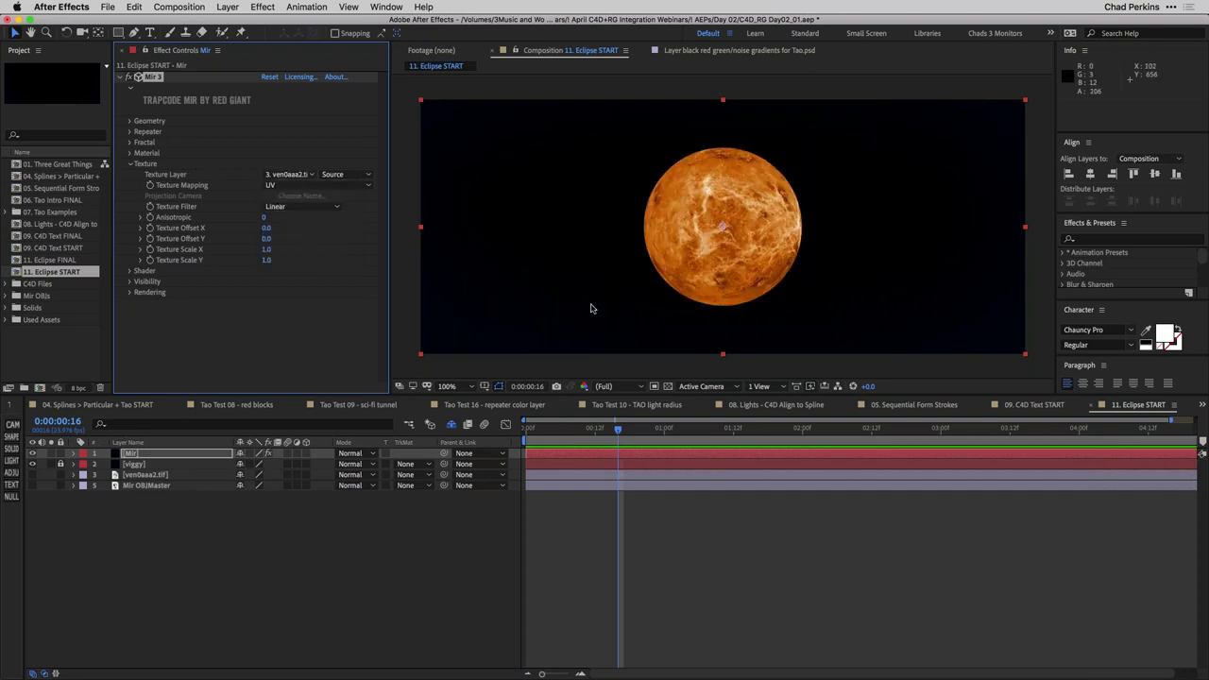
View the flat ven0aaa2.tif map, return to Eclipse START, and start a new light
{"action": "double_click", "coordinate": [151, 475]}
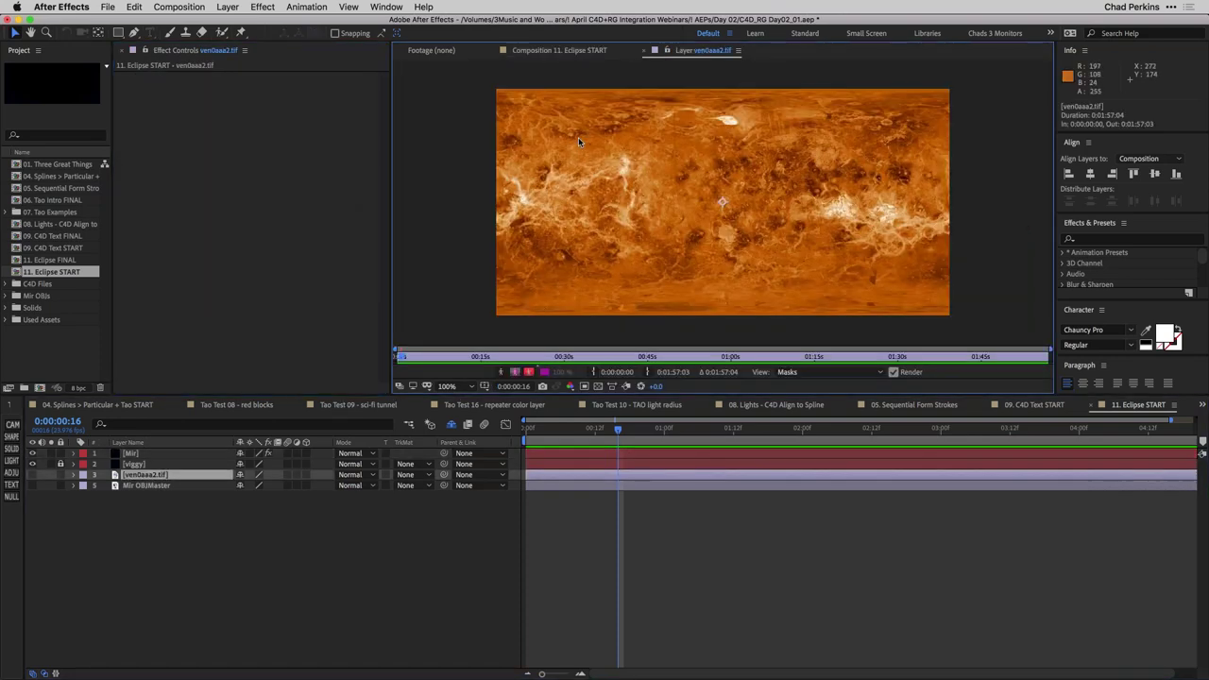
{"action": "left_click", "coordinate": [566, 50]}
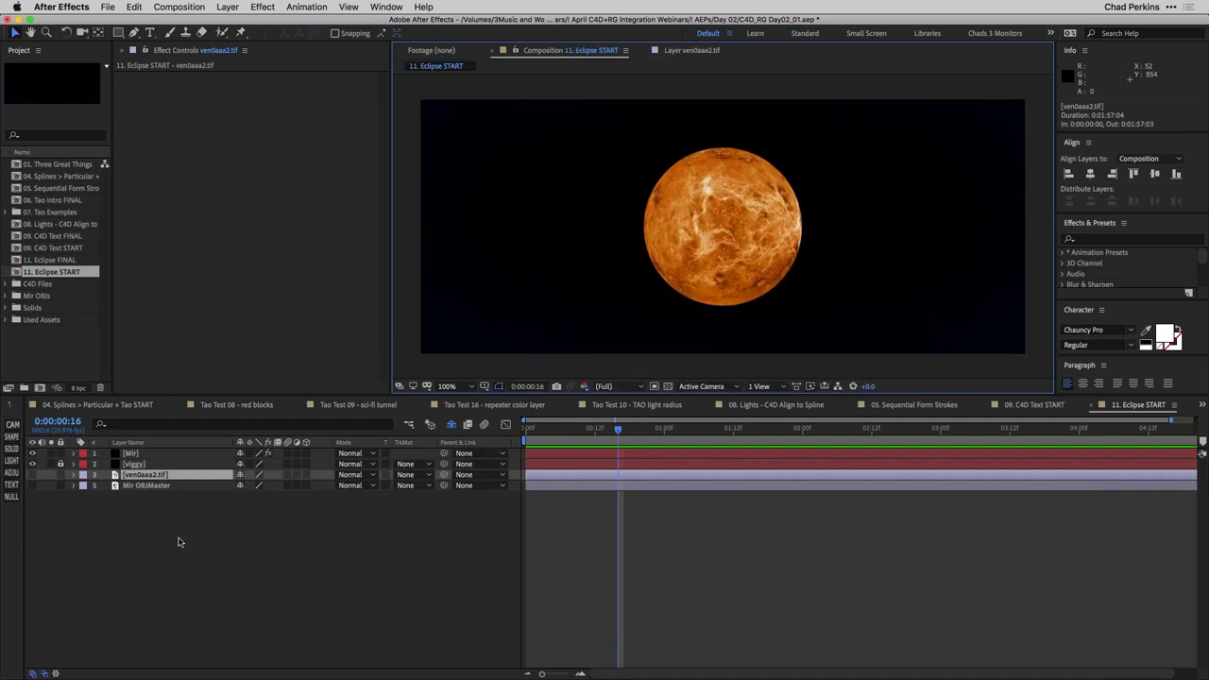
{"action": "key", "text": "super+alt+shift+l"}
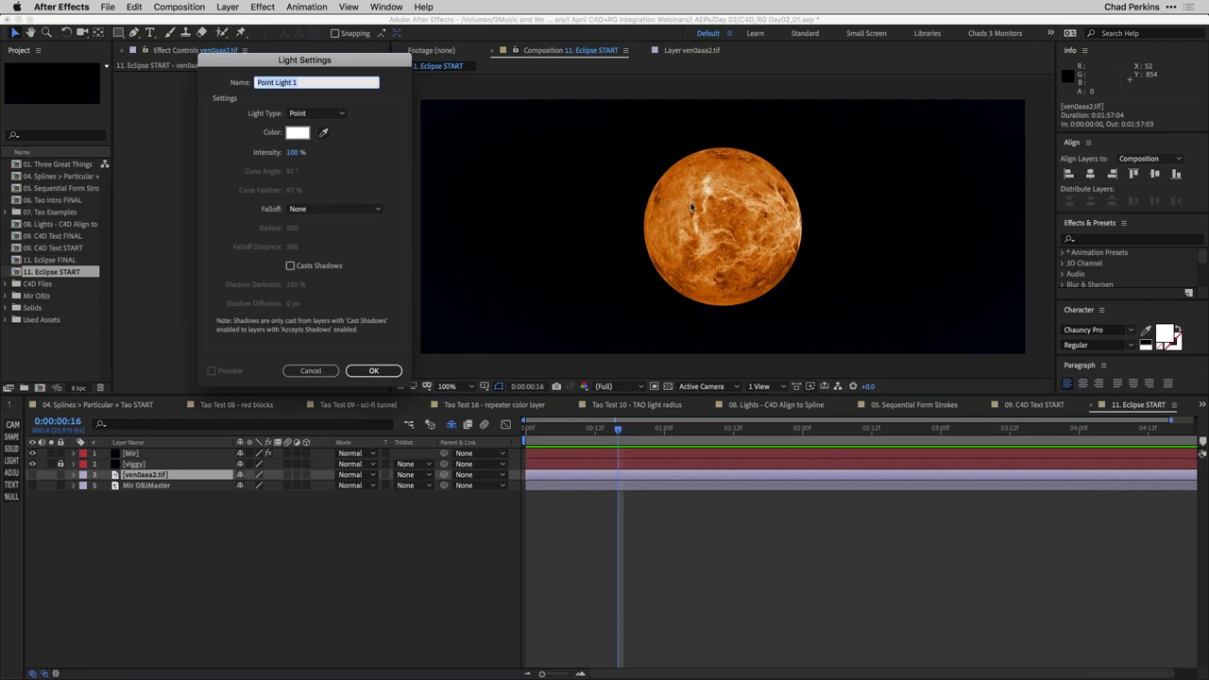
Create Point Light 1 and move it up and left of the planet
{"action": "left_click", "coordinate": [384, 372]}
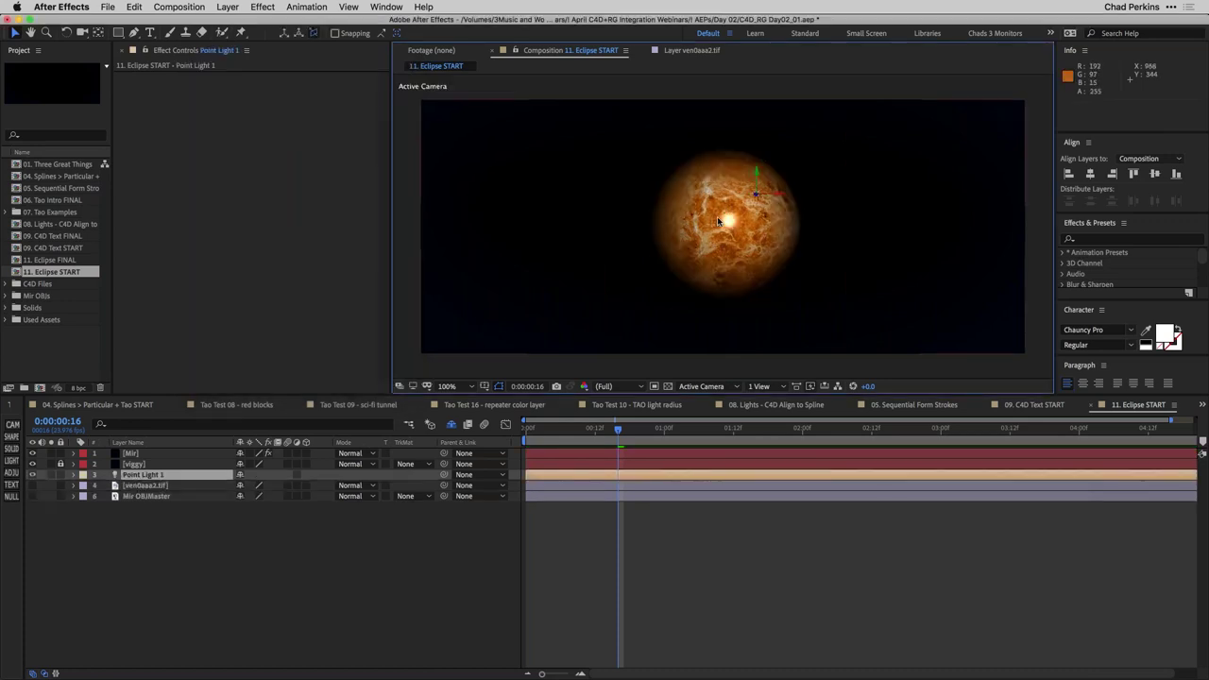
{"action": "left_click_drag", "start_coordinate": [768, 194], "coordinate": [540, 200]}
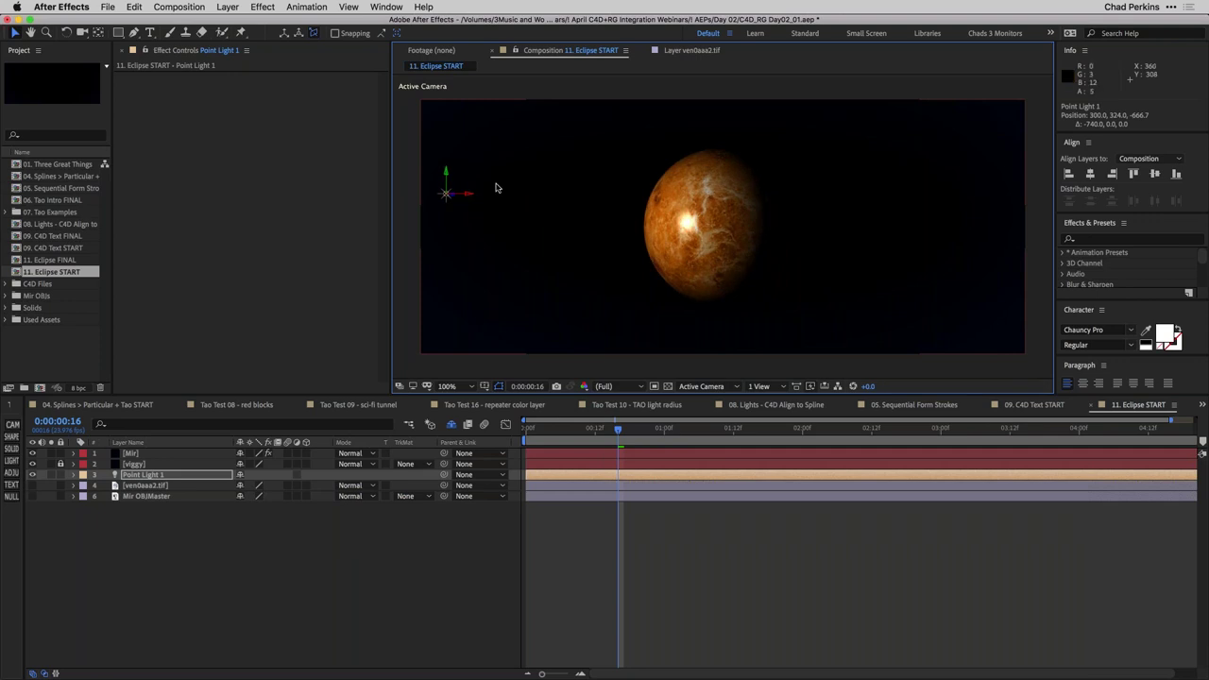
{"action": "left_click_drag", "start_coordinate": [444, 180], "coordinate": [497, 135]}
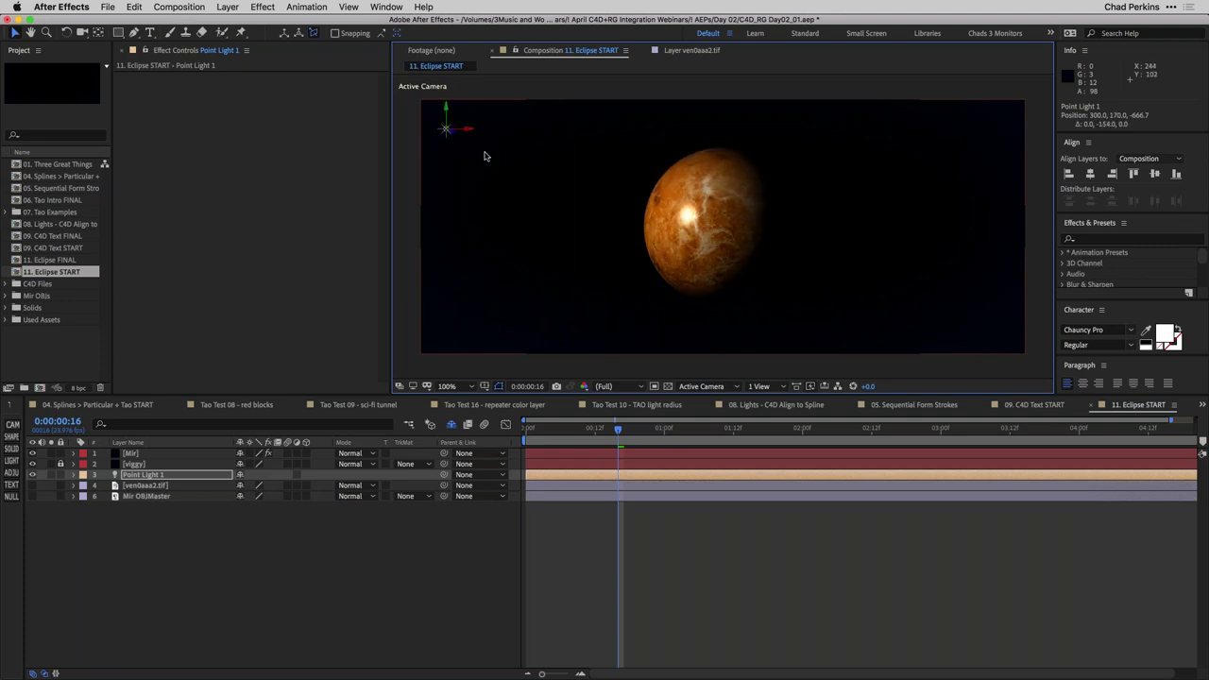
Set the Mir sphere's Material Specular to 0%
{"action": "left_click", "coordinate": [132, 453]}
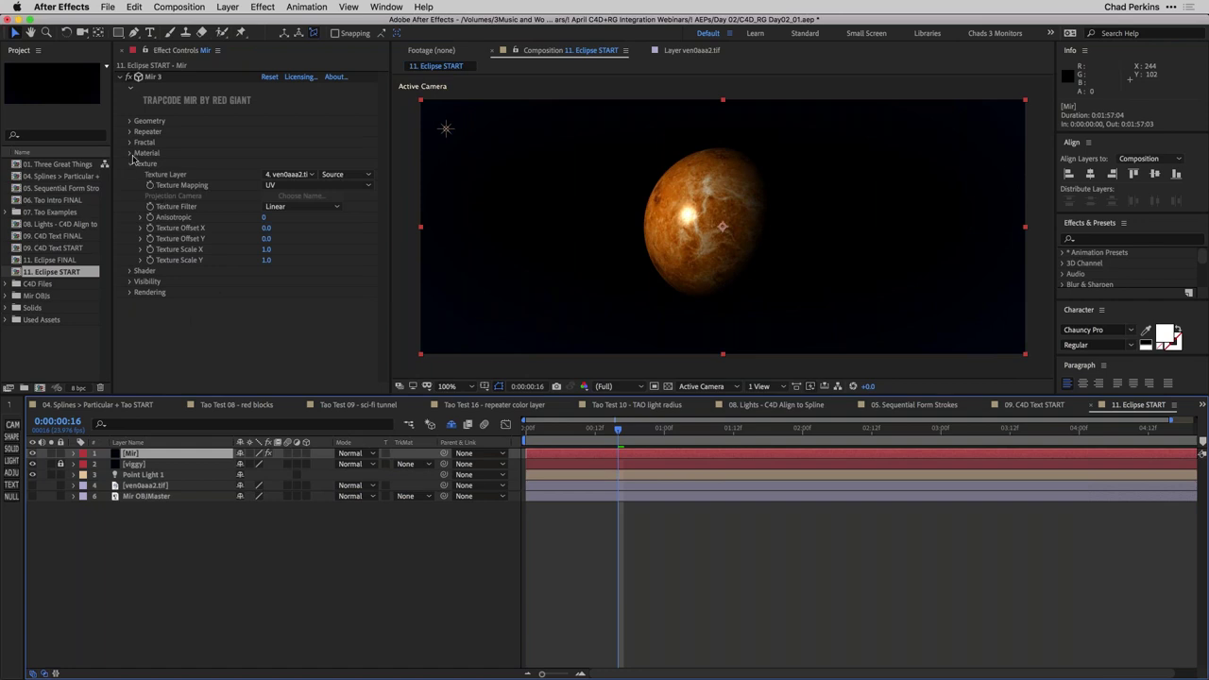
{"action": "left_click", "coordinate": [130, 154]}
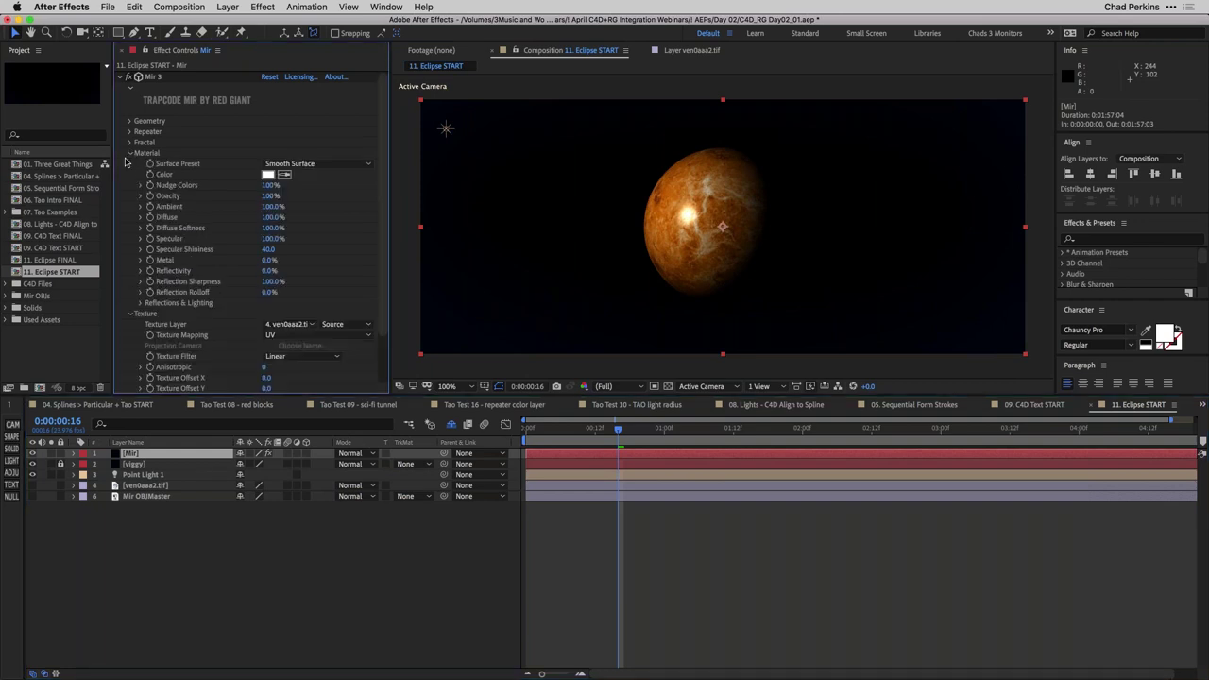
{"action": "left_click", "coordinate": [268, 239]}
{"action": "type", "text": "0"}
{"action": "key", "text": "Return"}
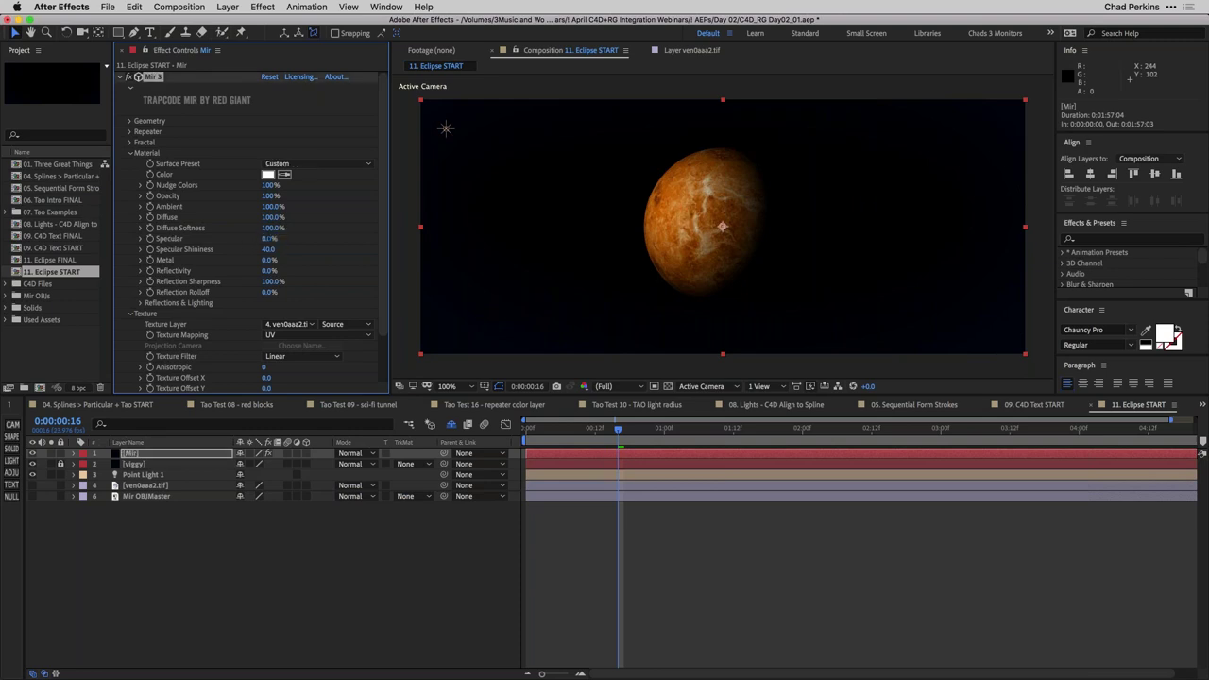
Fine-tune Point Light 1's position slightly right and lower around the planet
{"action": "left_click", "coordinate": [447, 129]}
{"action": "left_click_drag", "start_coordinate": [446, 137], "coordinate": [515, 149]}
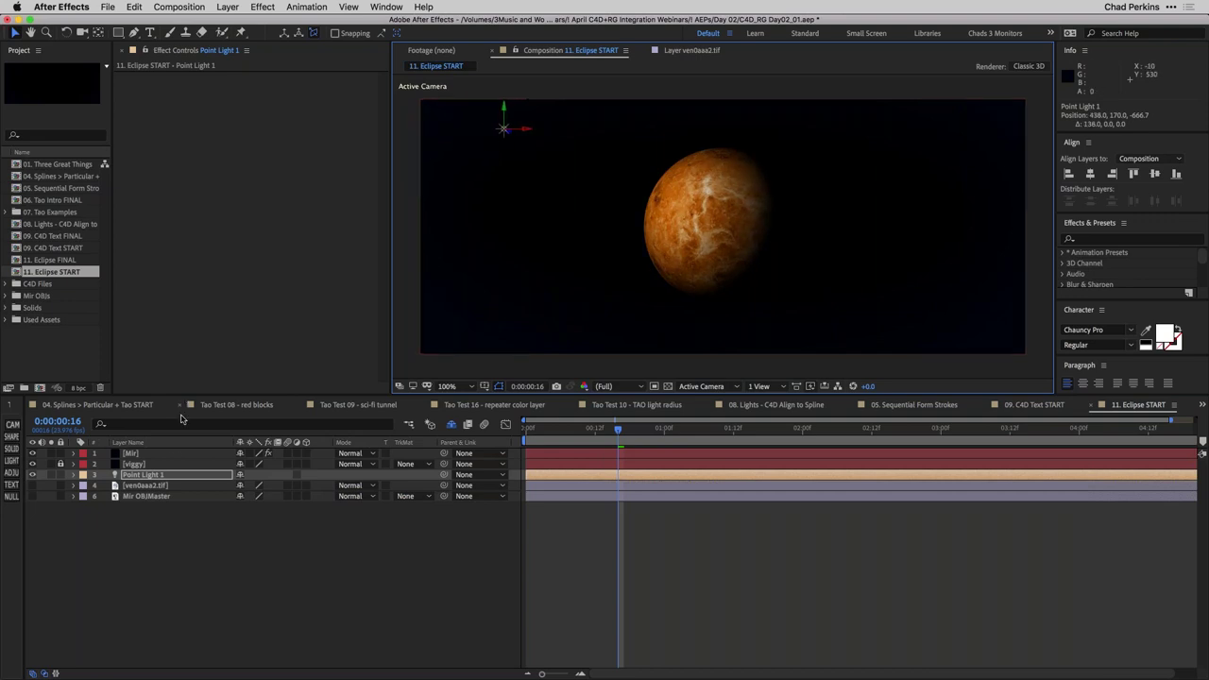
{"action": "left_click", "coordinate": [175, 454]}
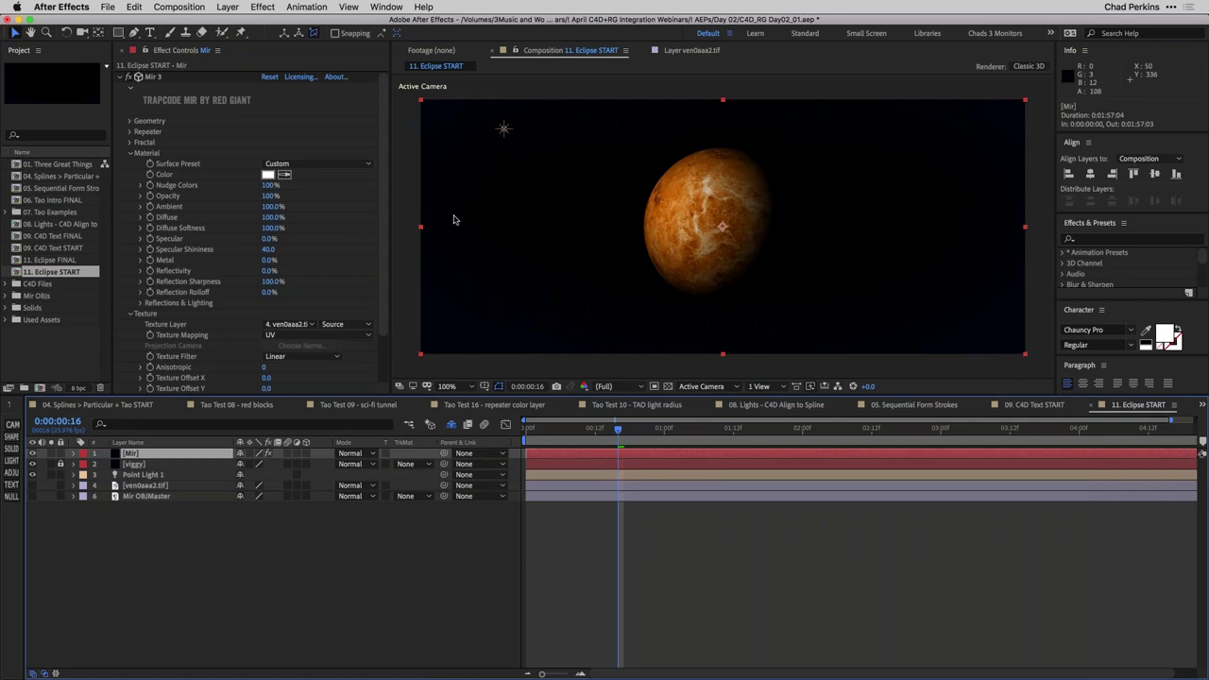
{"action": "left_click", "coordinate": [504, 128]}
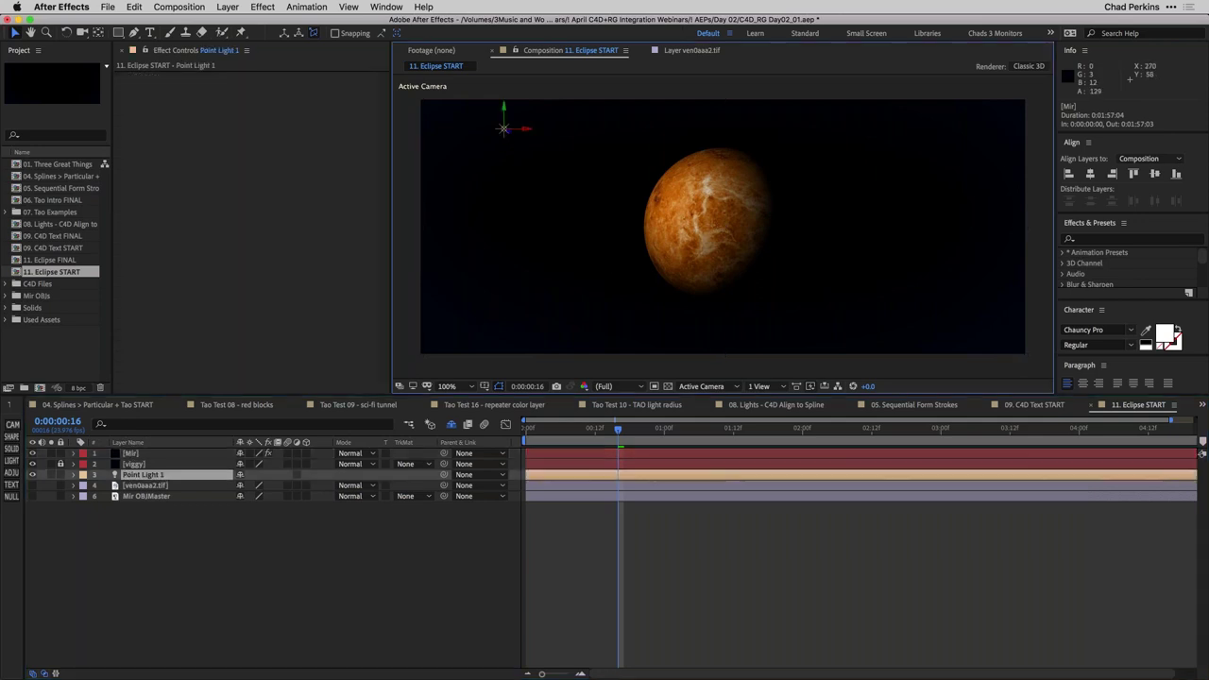
{"action": "left_click_drag", "start_coordinate": [503, 129], "coordinate": [444, 185]}
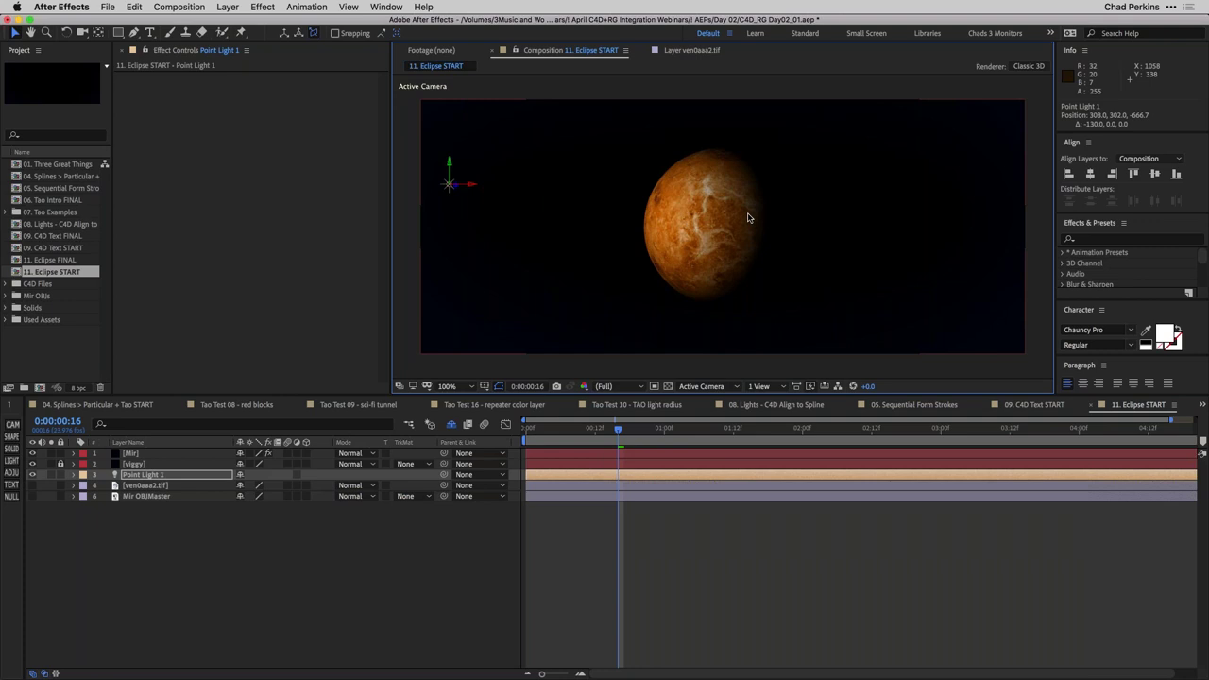
{"action": "left_click", "coordinate": [142, 454]}
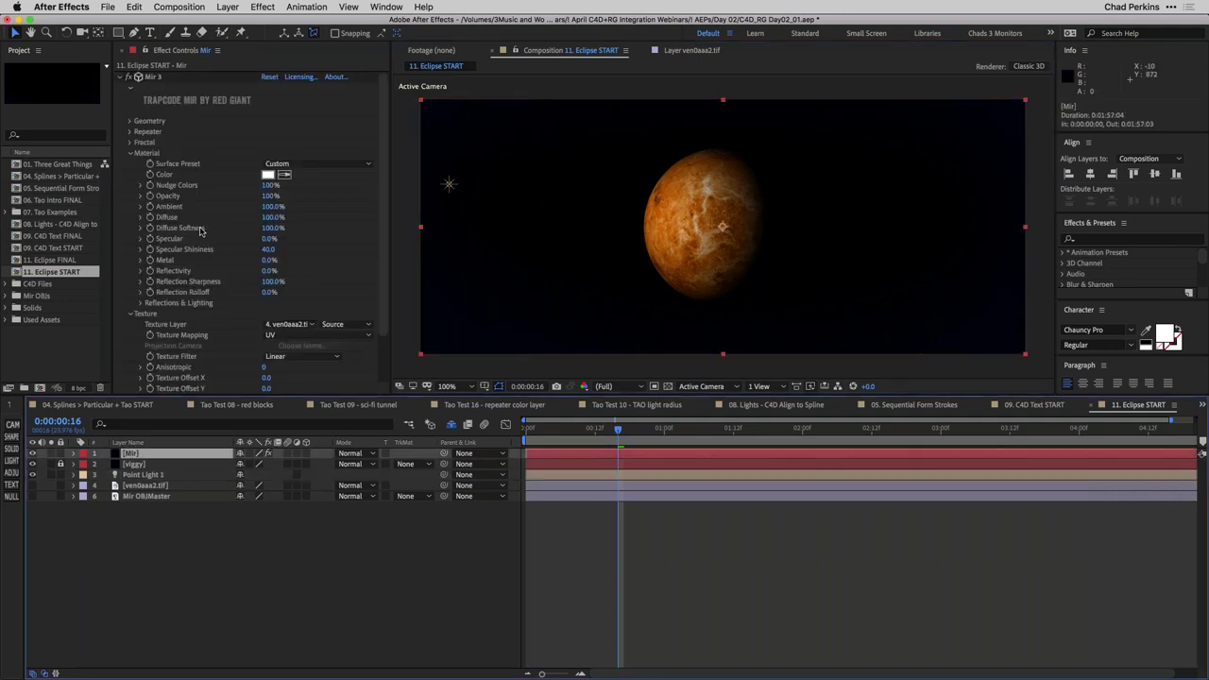
Lower Mir's Diffuse Softness to about 49%
{"action": "left_click", "coordinate": [450, 184]}
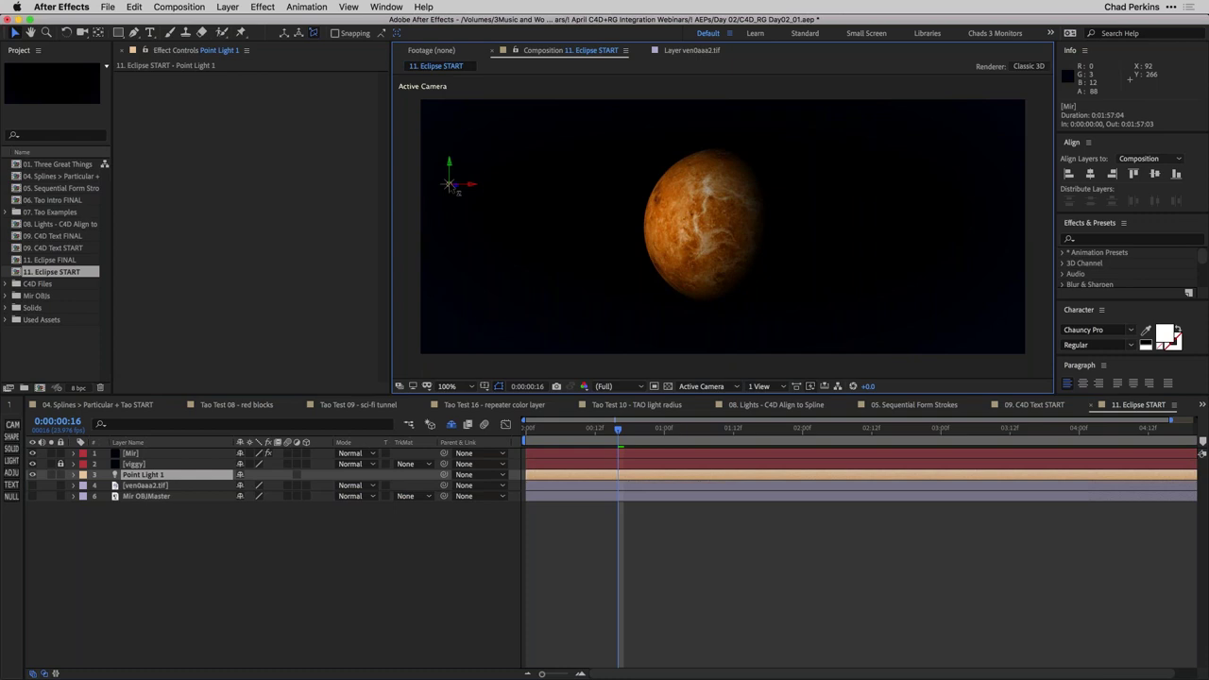
{"action": "left_click", "coordinate": [180, 450]}
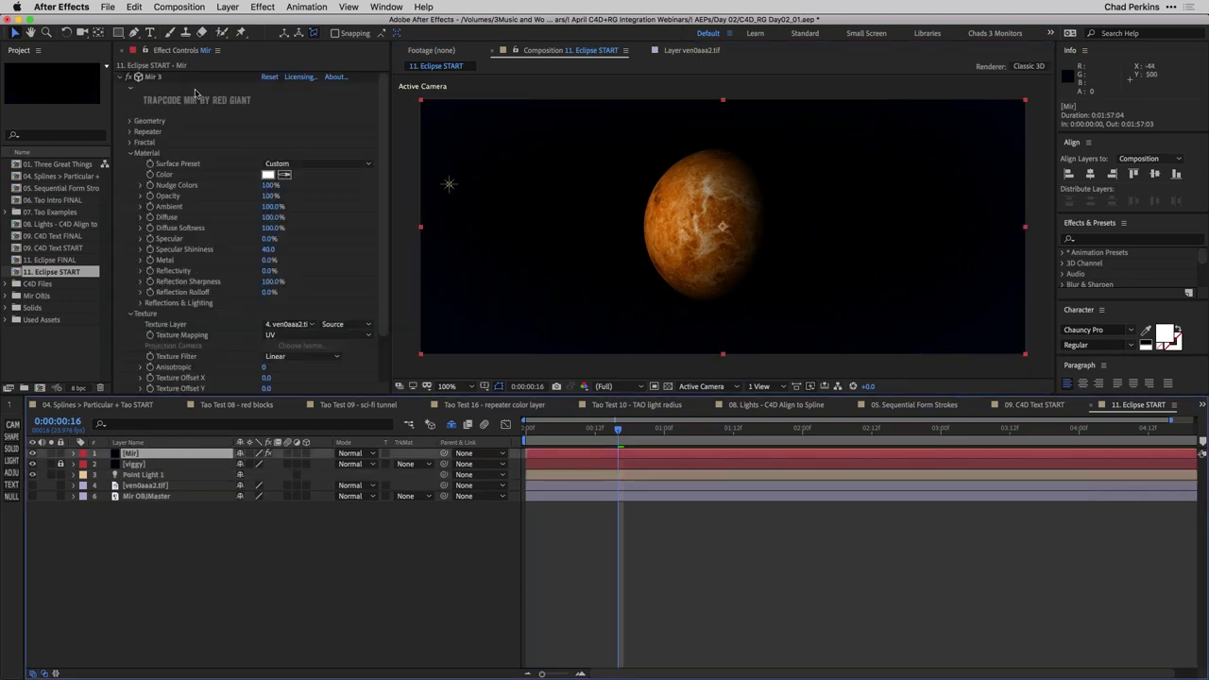
{"action": "left_click", "coordinate": [267, 228]}
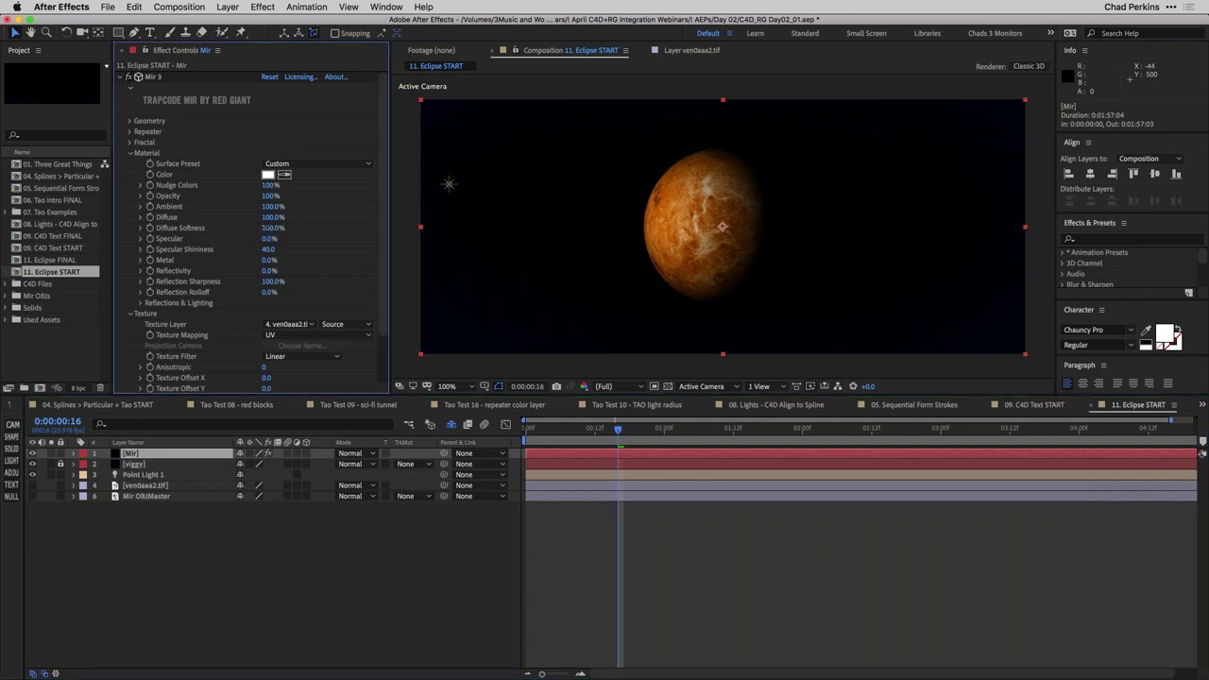
{"action": "left_click_drag", "start_coordinate": [267, 228], "coordinate": [240, 228]}
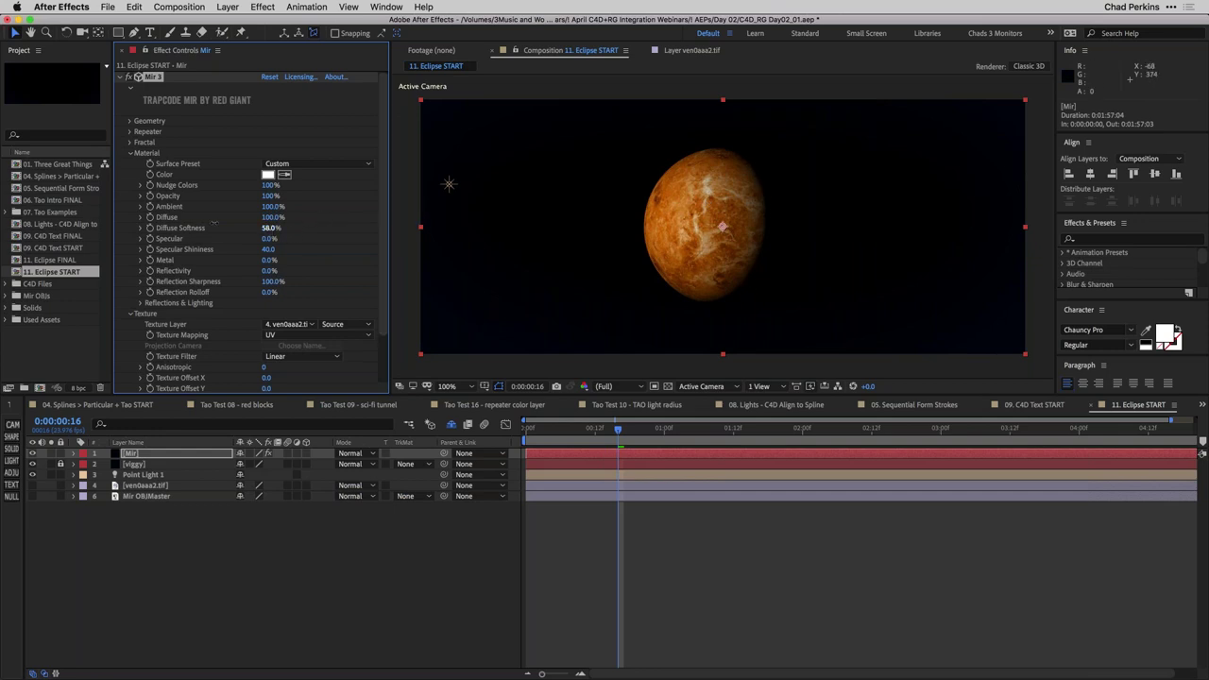
{"action": "left_click_drag", "start_coordinate": [217, 228], "coordinate": [219, 227]}
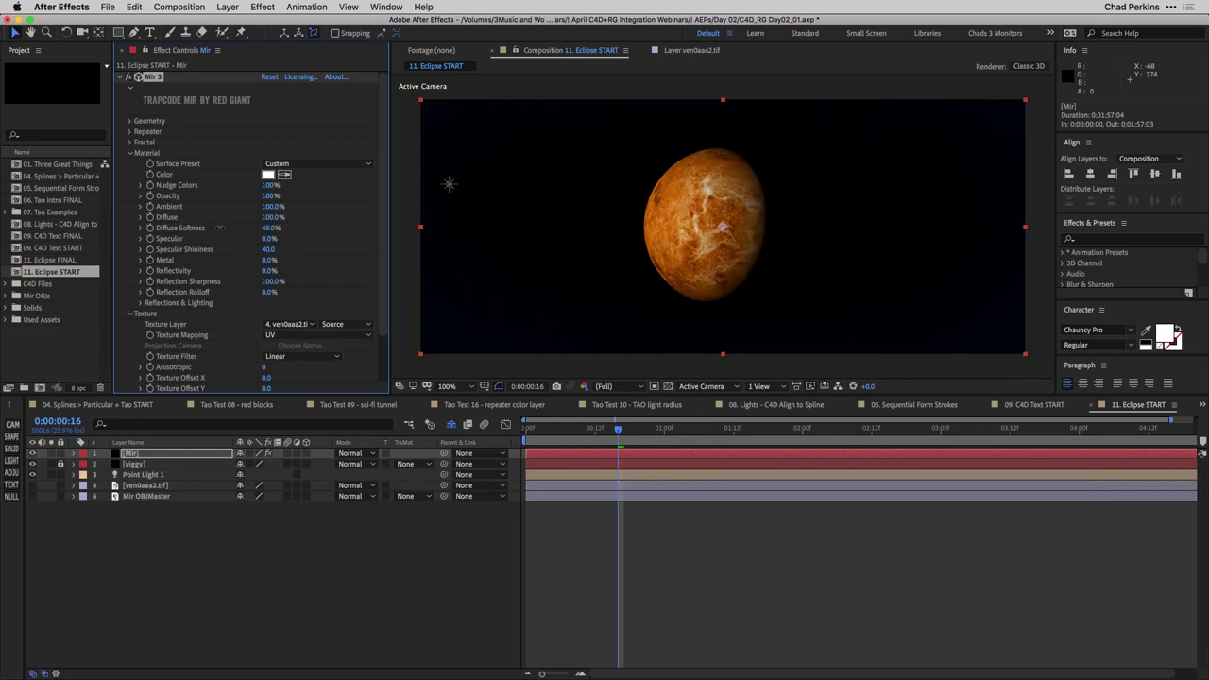
Reposition Point Light 1 relative to the planet
{"action": "left_click", "coordinate": [449, 184]}
{"action": "left_click_drag", "start_coordinate": [463, 185], "coordinate": [387, 178]}
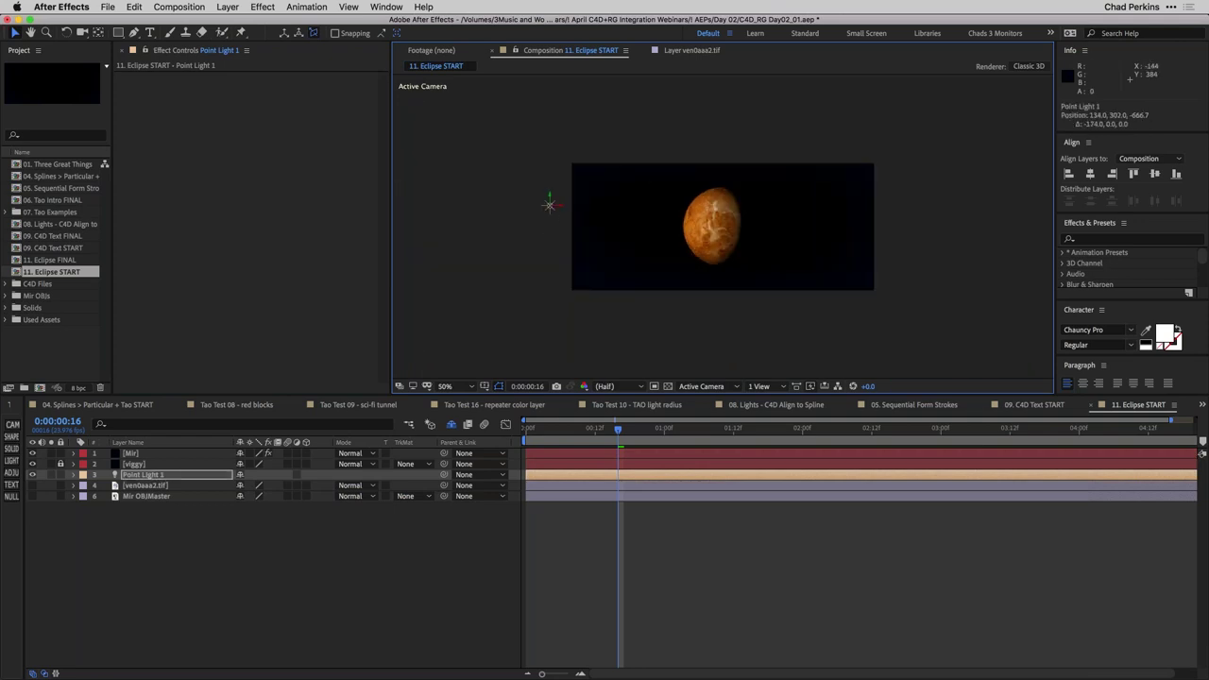
{"action": "left_click_drag", "start_coordinate": [550, 196], "coordinate": [731, 220]}
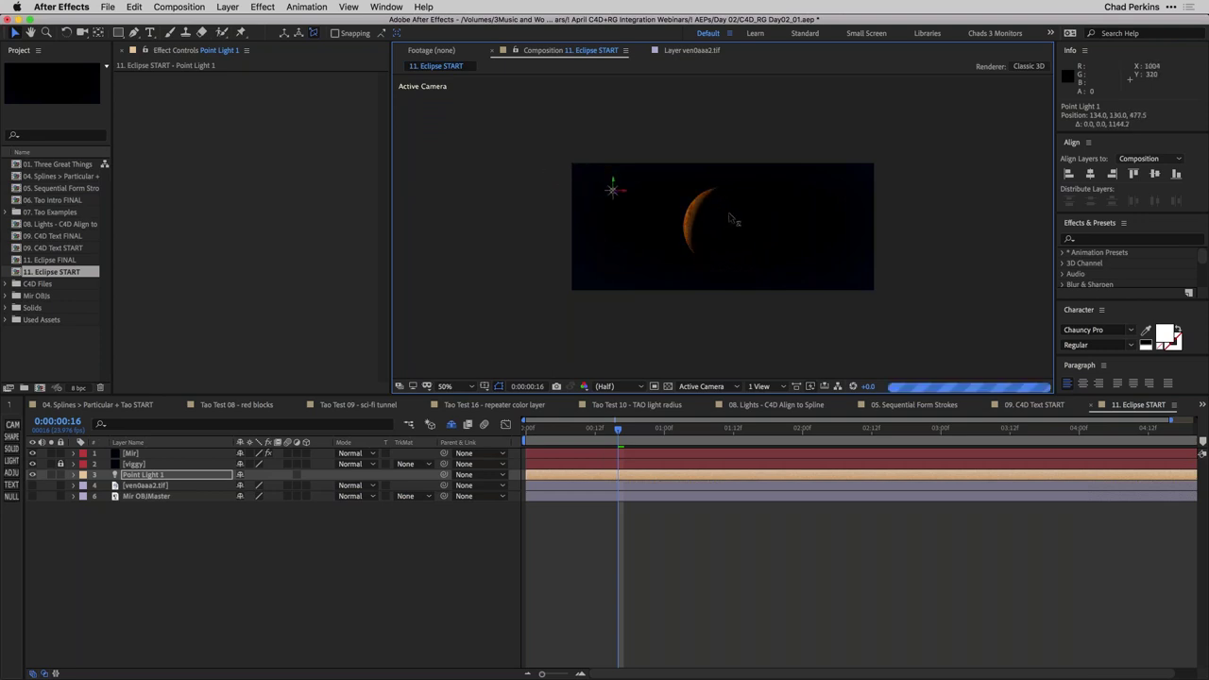
Resize the Mir sphere to 250 and nudge Point Light 1 slightly in depth
{"action": "left_click", "coordinate": [156, 455]}
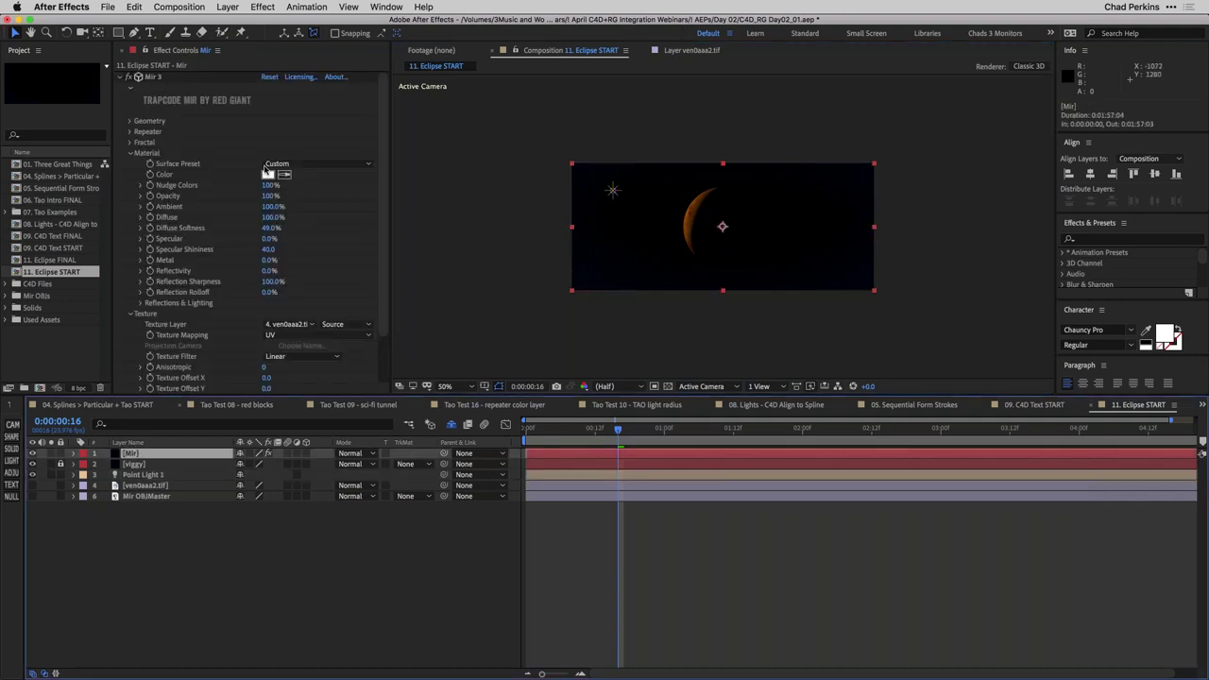
{"action": "left_click", "coordinate": [131, 121]}
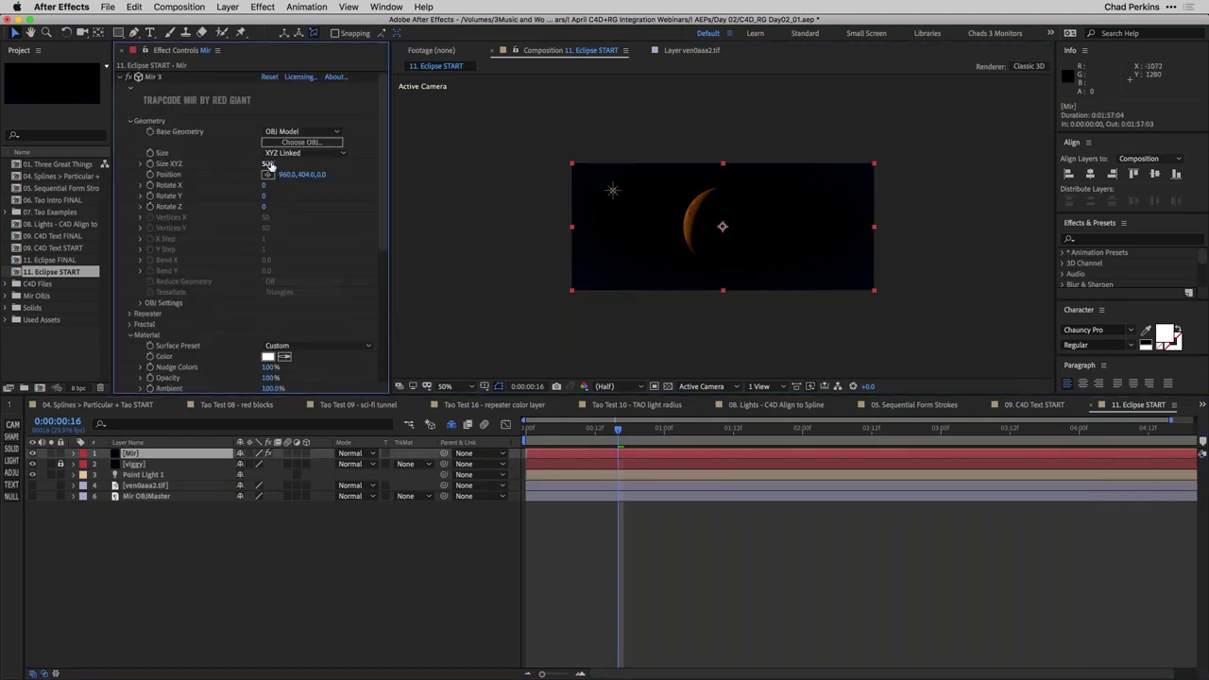
{"action": "left_click", "coordinate": [269, 163]}
{"action": "type", "text": "250"}
{"action": "key", "text": "Return"}
{"action": "key", "text": "/"}
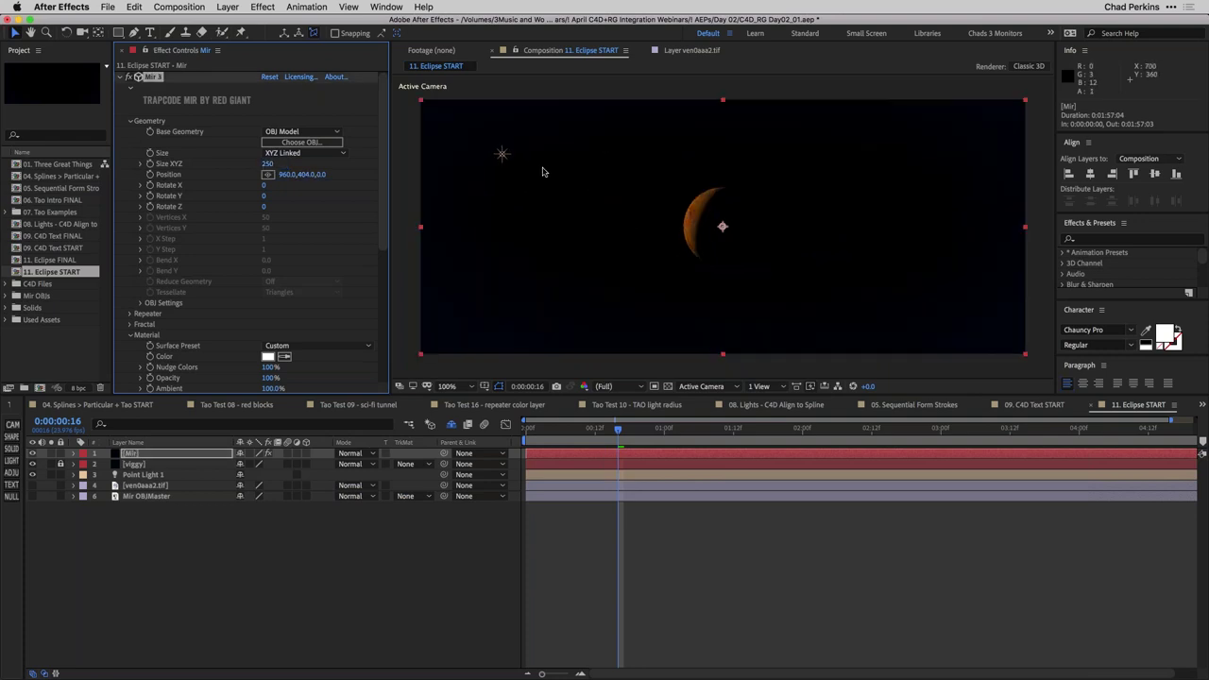
{"action": "left_click", "coordinate": [501, 153]}
{"action": "mouse_move", "coordinate": [511, 163]}
{"action": "left_mouse_down"}
{"action": "mouse_move", "coordinate": [464, 168]}
{"action": "mouse_move", "coordinate": [507, 166]}
{"action": "mouse_move", "coordinate": [493, 166]}
{"action": "left_mouse_up"}
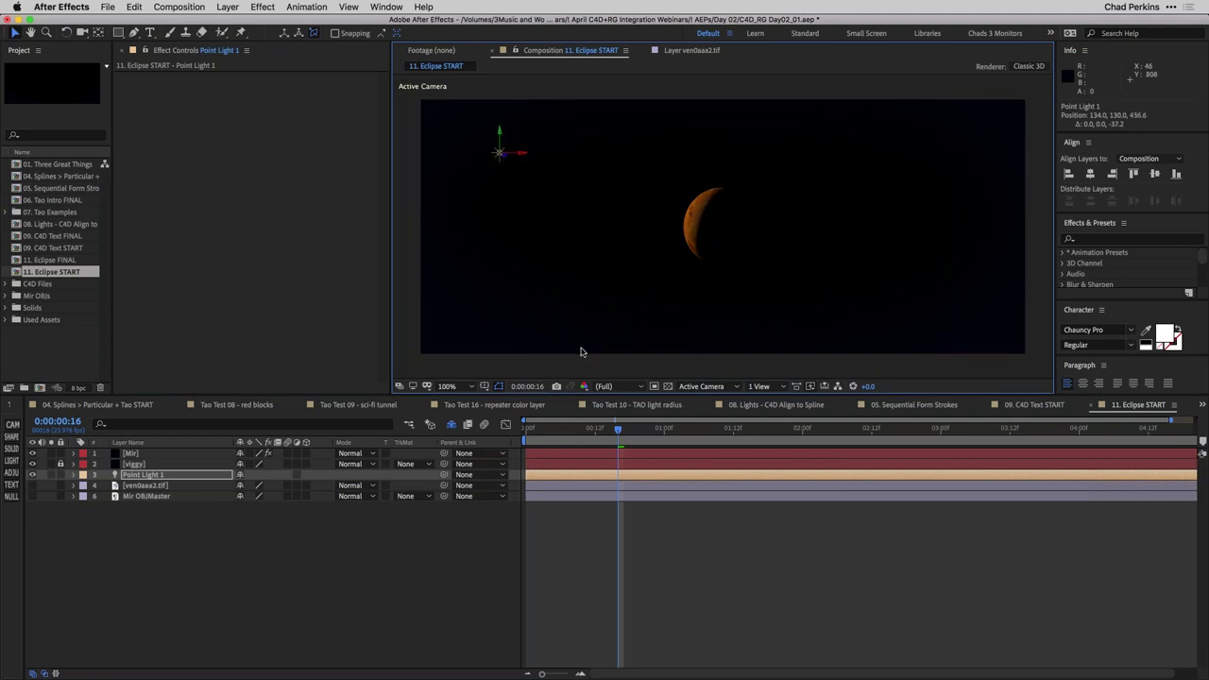
Set Mir's Material Ambient to 100%
{"action": "left_click", "coordinate": [707, 230]}
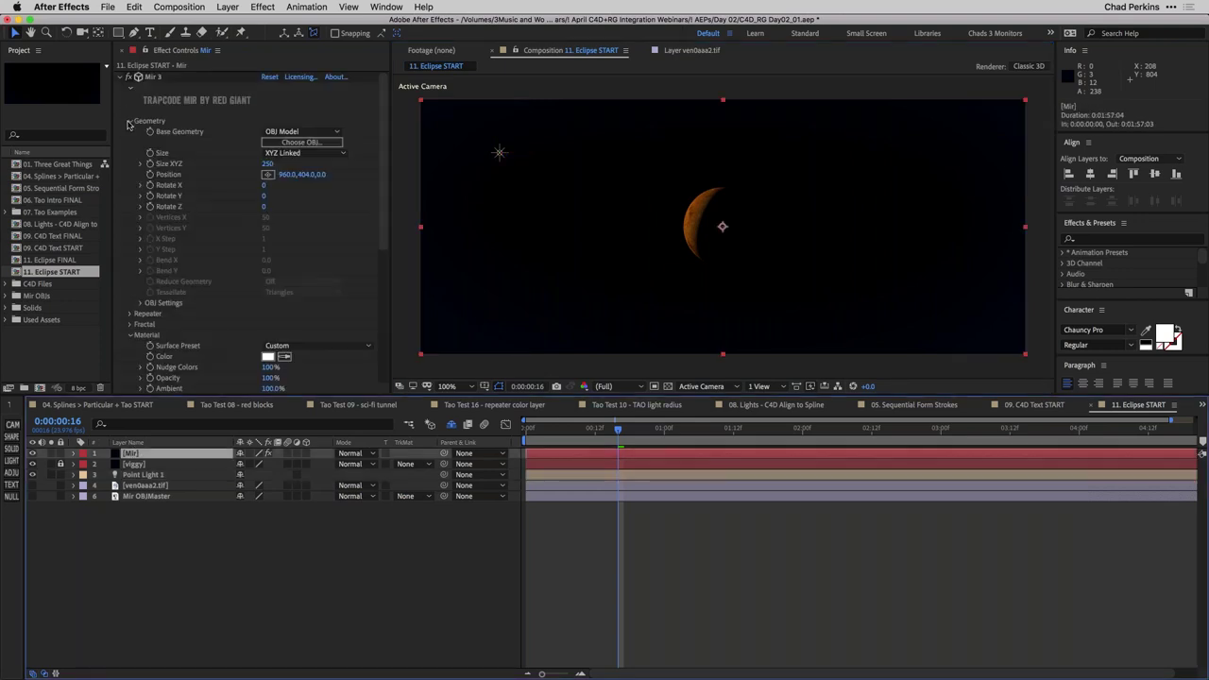
{"action": "left_click", "coordinate": [129, 121]}
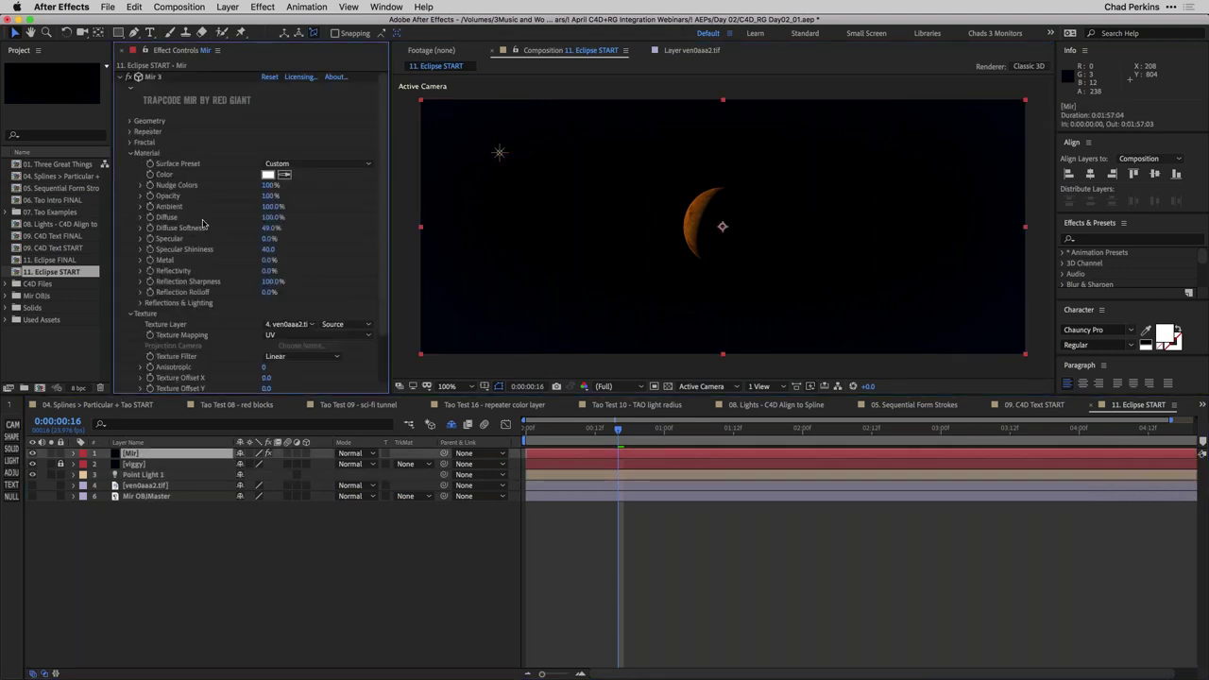
{"action": "left_click_drag", "start_coordinate": [269, 207], "coordinate": [552, 238]}
{"action": "left_click_drag", "start_coordinate": [281, 207], "coordinate": [270, 208]}
{"action": "left_click", "coordinate": [270, 207]}
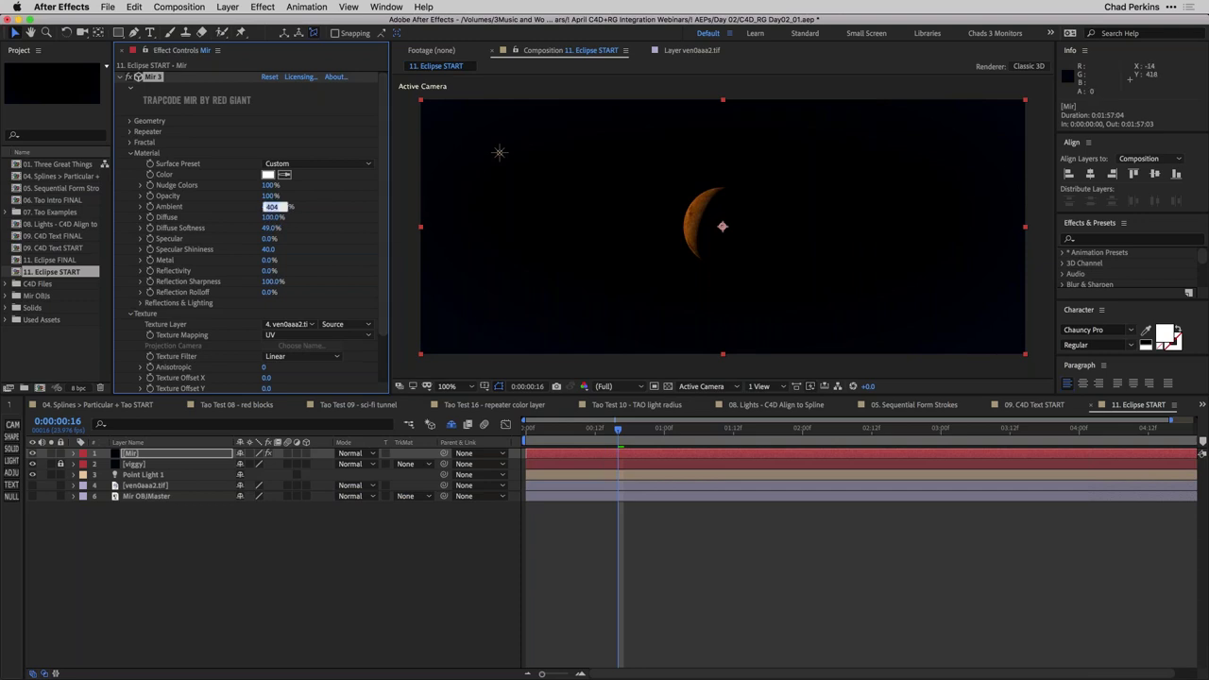
{"action": "type", "text": "100"}
{"action": "key", "text": "Return"}
Add an Ambient light at 15% intensity
{"action": "left_click", "coordinate": [250, 541]}
{"action": "key", "text": "ctrl+alt+shift+l"}
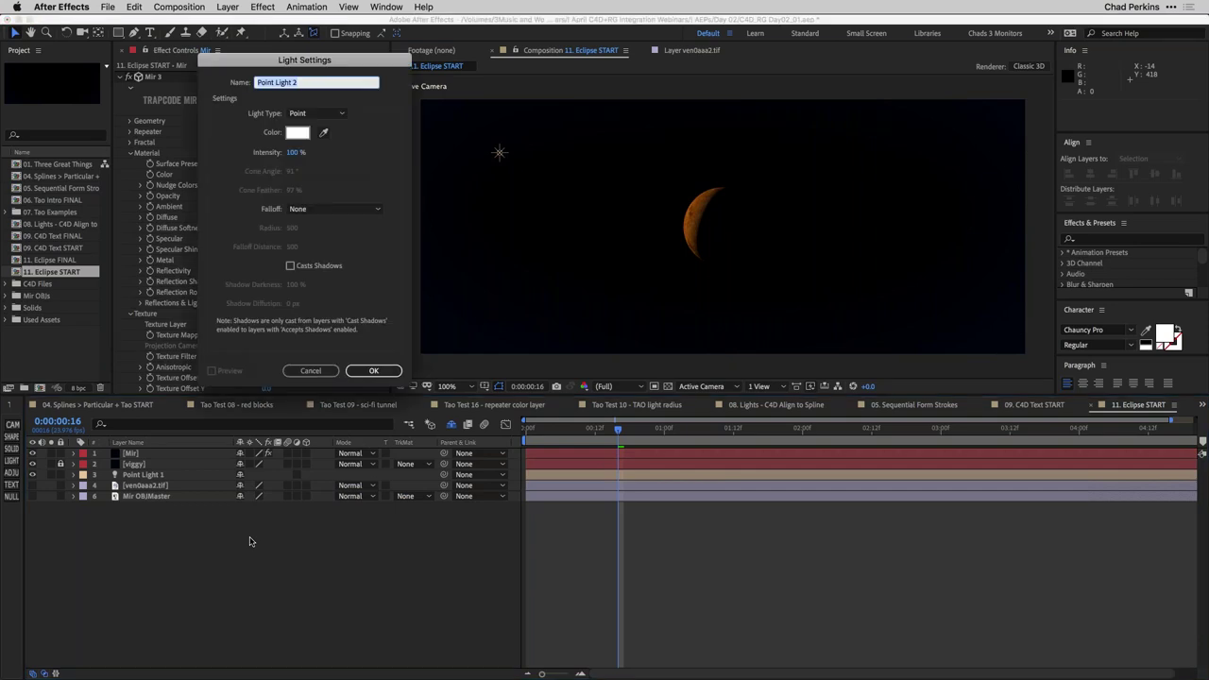
{"action": "left_click", "coordinate": [303, 116]}
{"action": "left_click", "coordinate": [321, 168]}
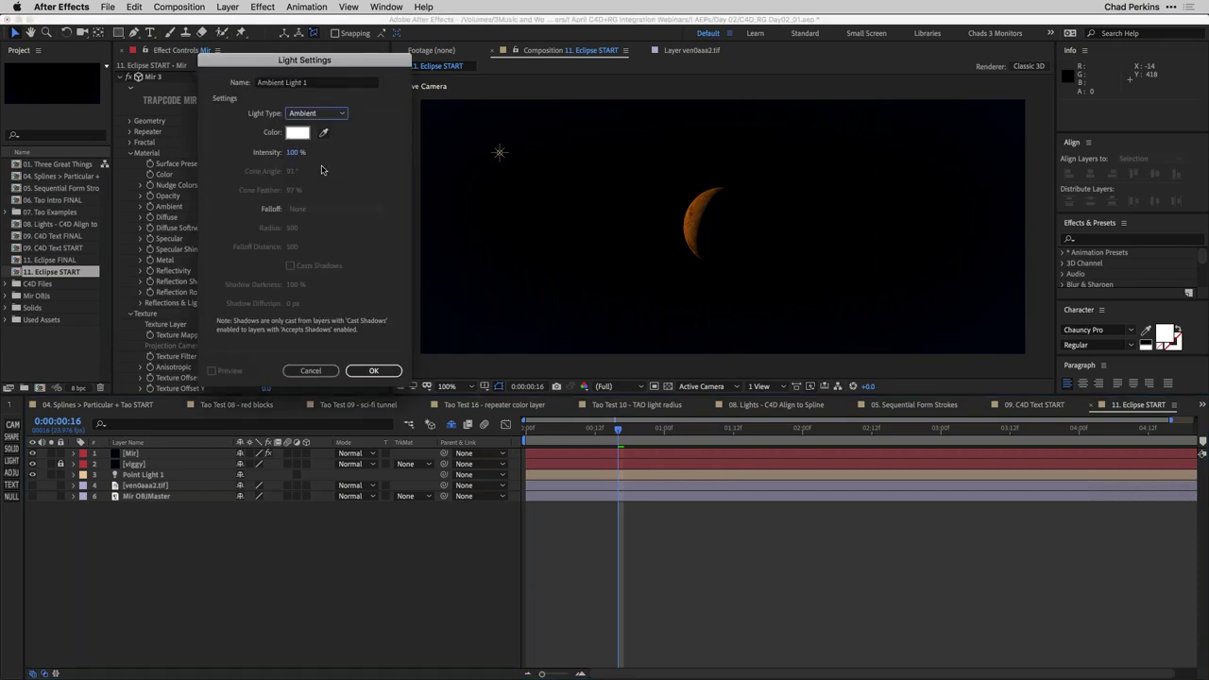
{"action": "left_click", "coordinate": [294, 153]}
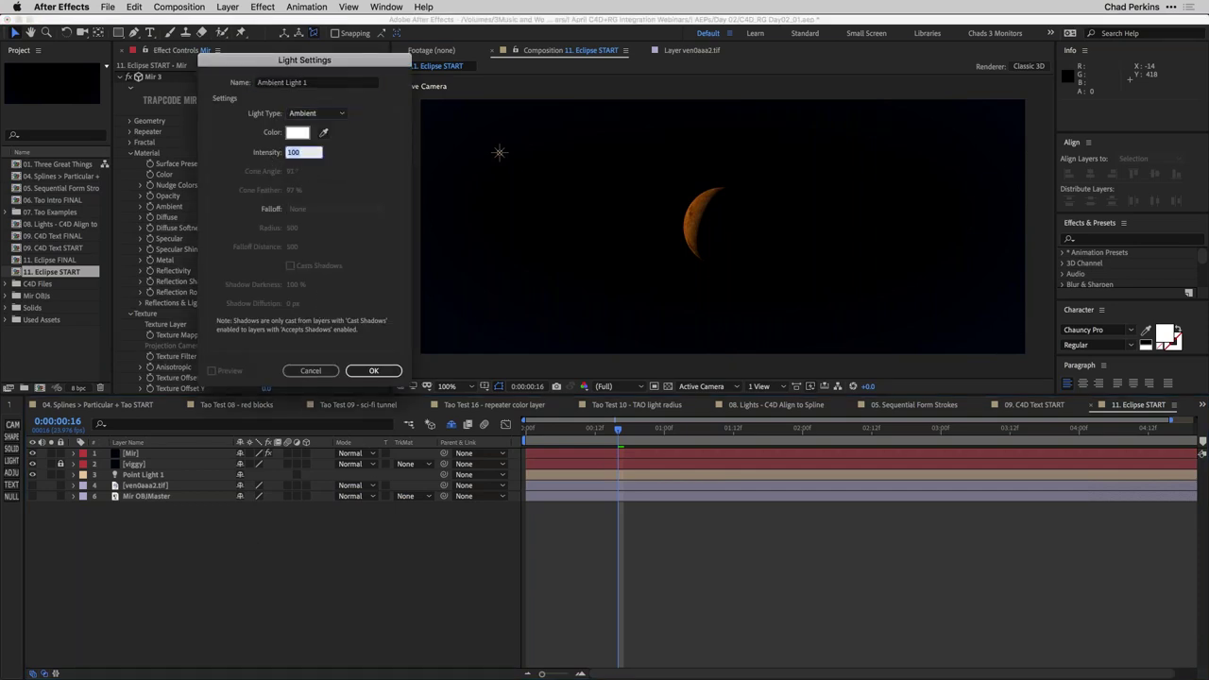
{"action": "type", "text": "15"}
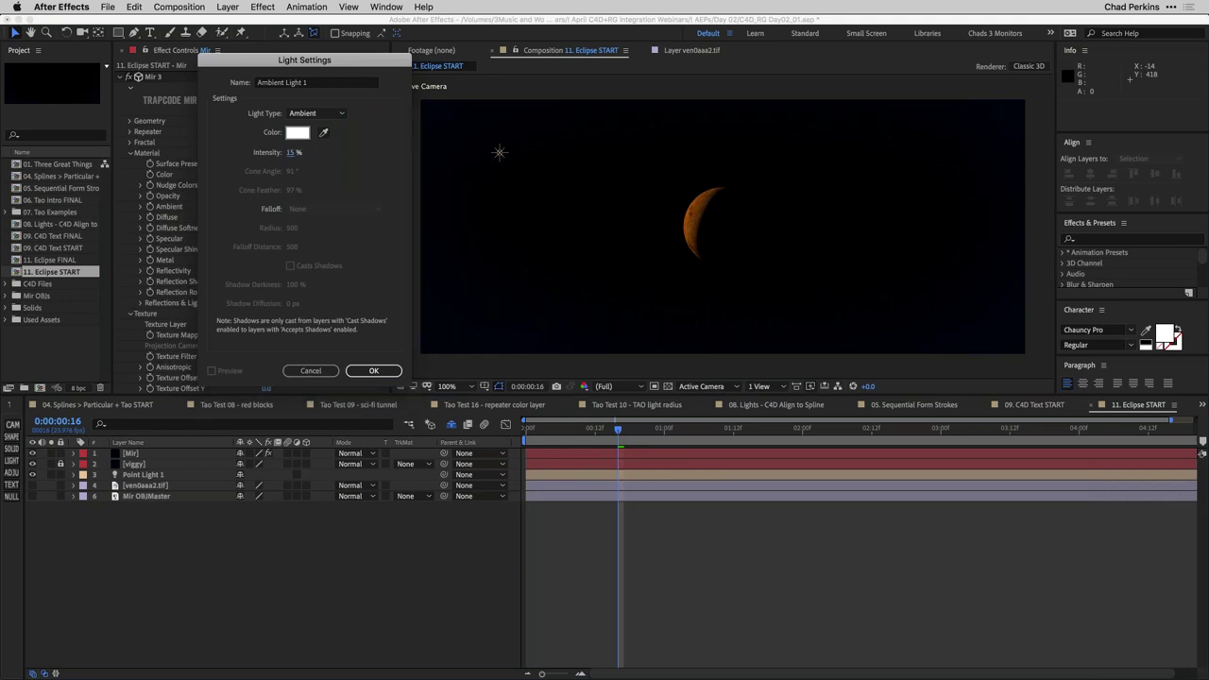
{"action": "key", "text": "Return"}
Lower Mir's Ambient to 55% to darken the moon, then zoom back to 100%
{"action": "scroll", "coordinate": [581, 246], "scroll_direction": "up", "scroll_amount": 1}
{"action": "middle_click_drag", "start_coordinate": [595, 251], "coordinate": [661, 253]}
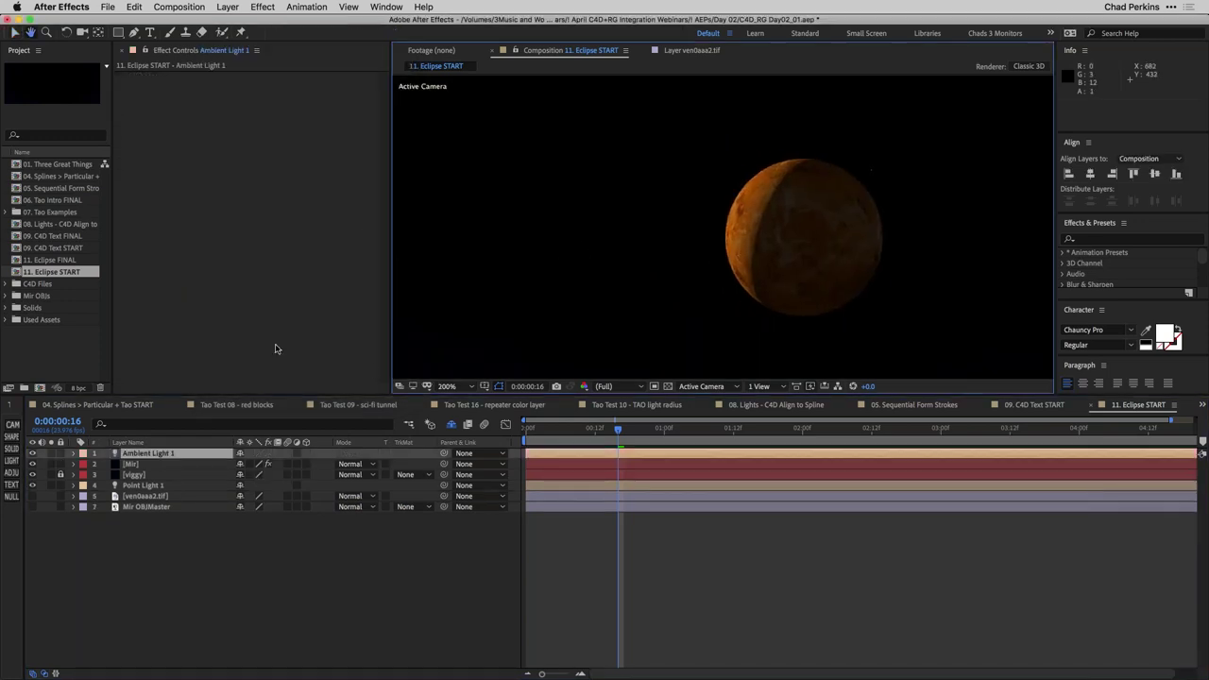
{"action": "left_click", "coordinate": [141, 465]}
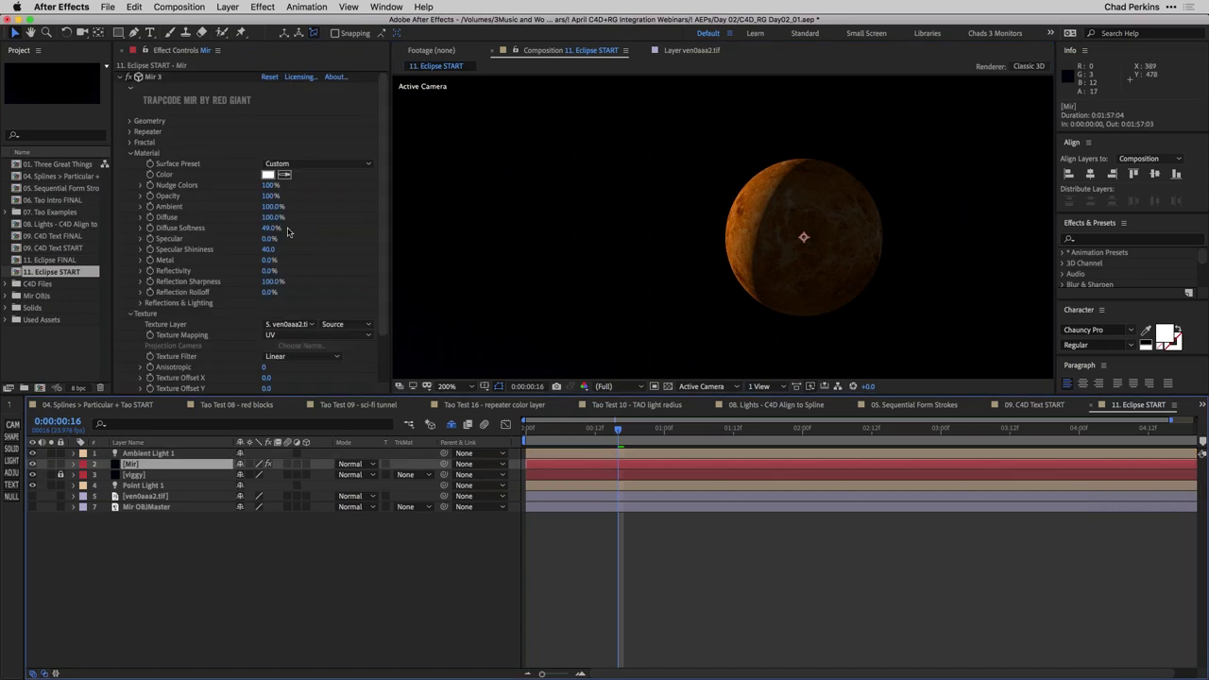
{"action": "left_click_drag", "start_coordinate": [273, 209], "coordinate": [252, 205]}
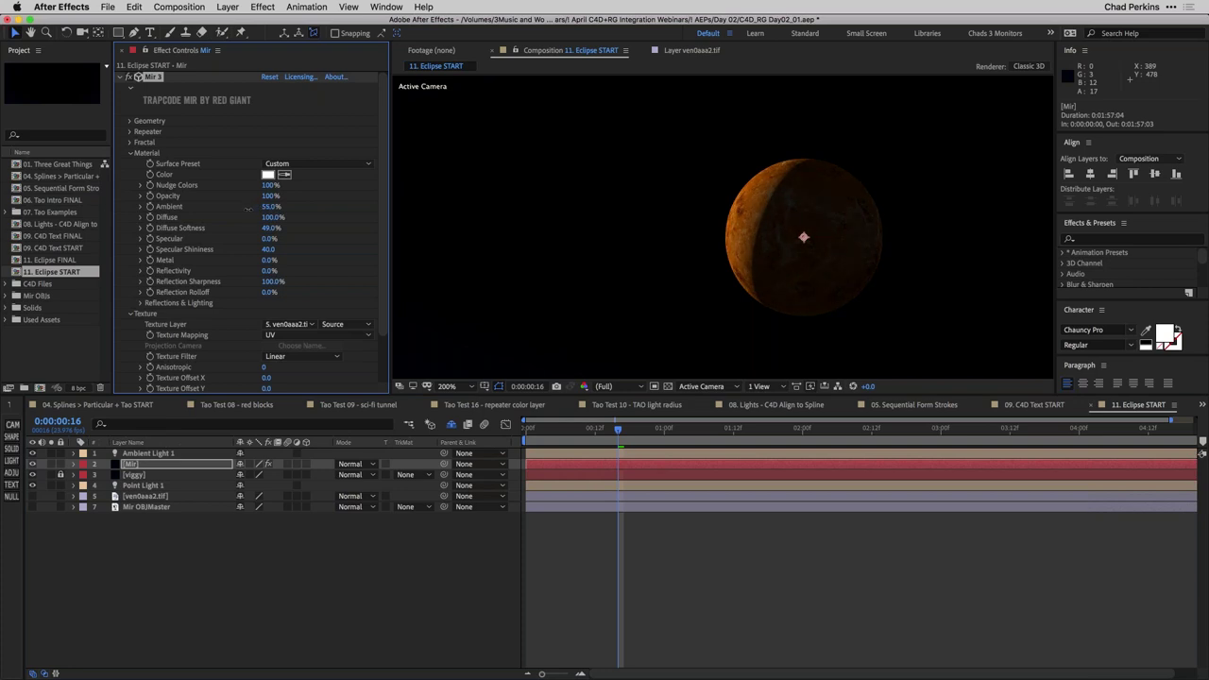
{"action": "left_click", "coordinate": [423, 570]}
{"action": "key", "text": "comma"}
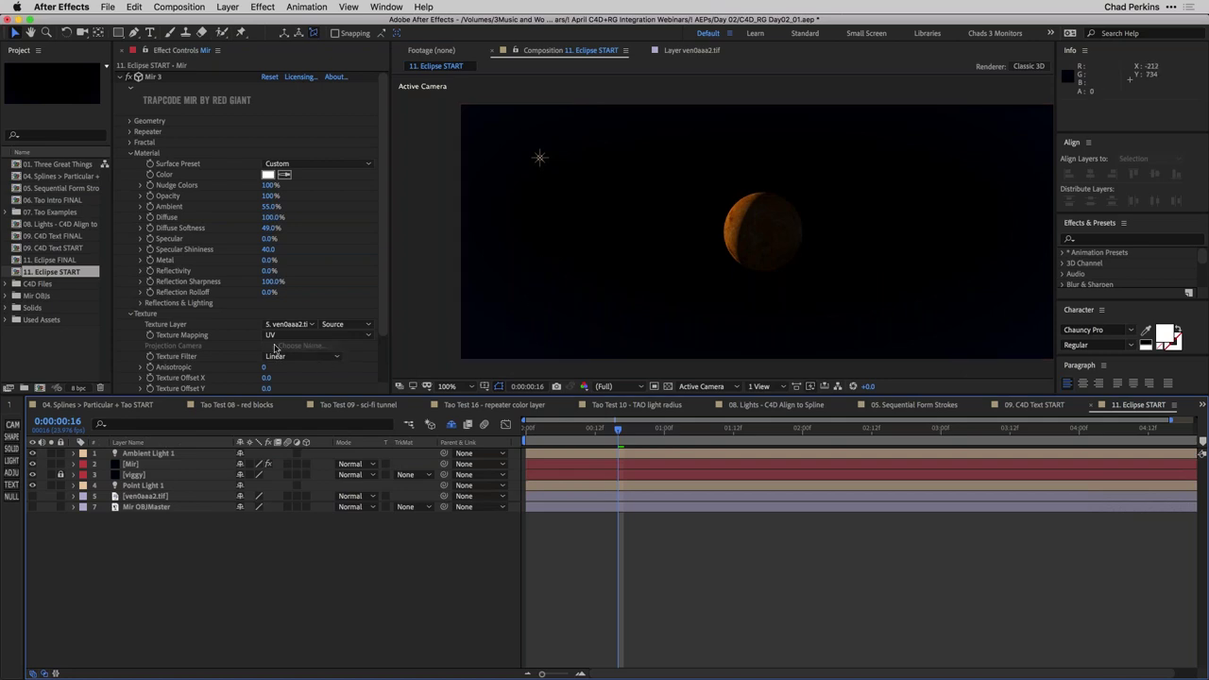
Add sun_01.c4d from C4D Files to the comp with the Standard (Draft) Cineware renderer
{"action": "left_click", "coordinate": [6, 284]}
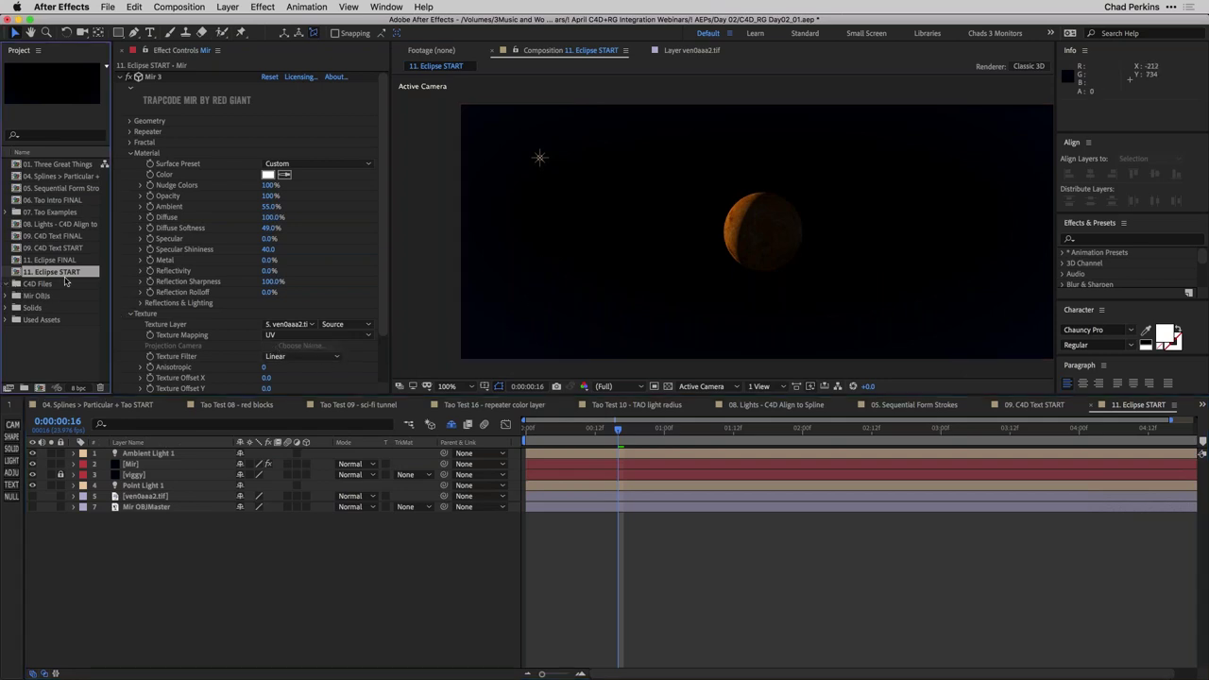
{"action": "left_click", "coordinate": [52, 320]}
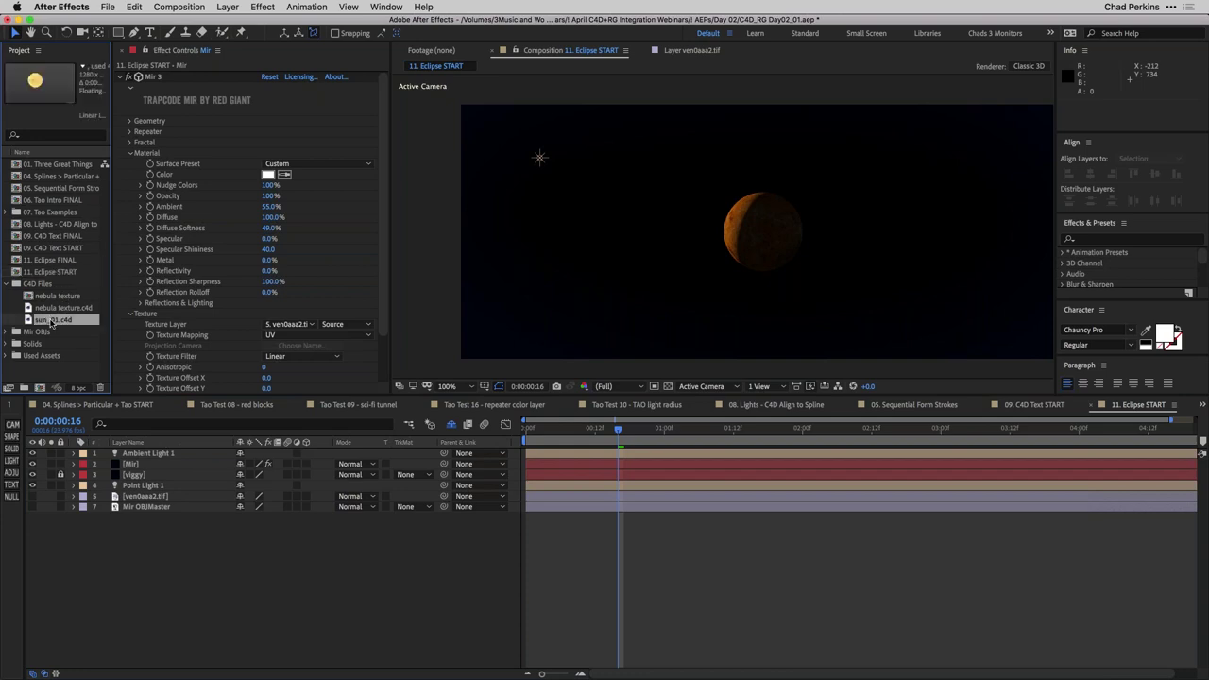
{"action": "left_click_drag", "start_coordinate": [44, 320], "coordinate": [151, 498]}
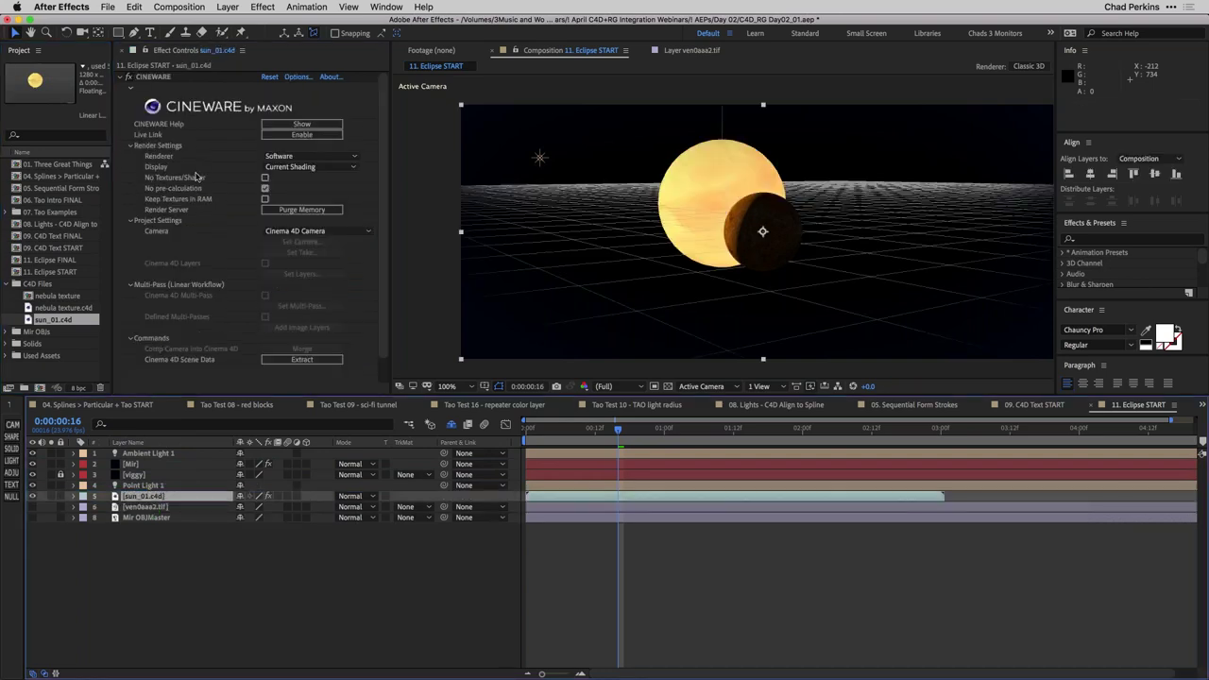
{"action": "left_click", "coordinate": [290, 157]}
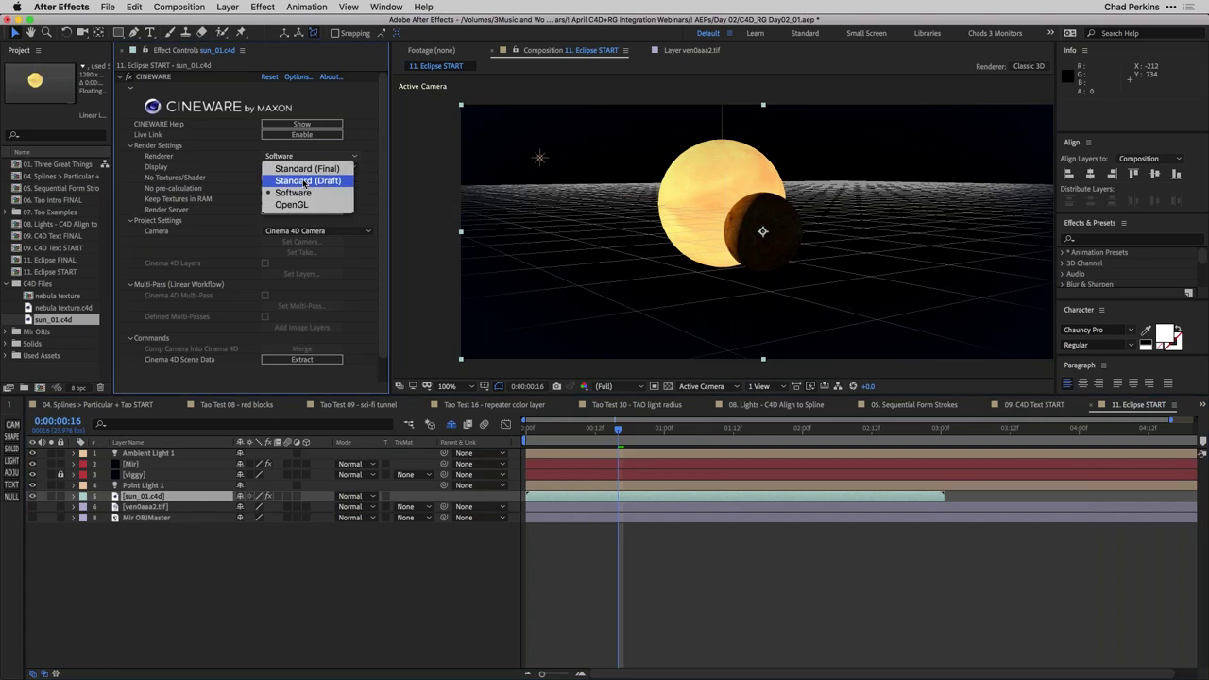
{"action": "left_click", "coordinate": [300, 179]}
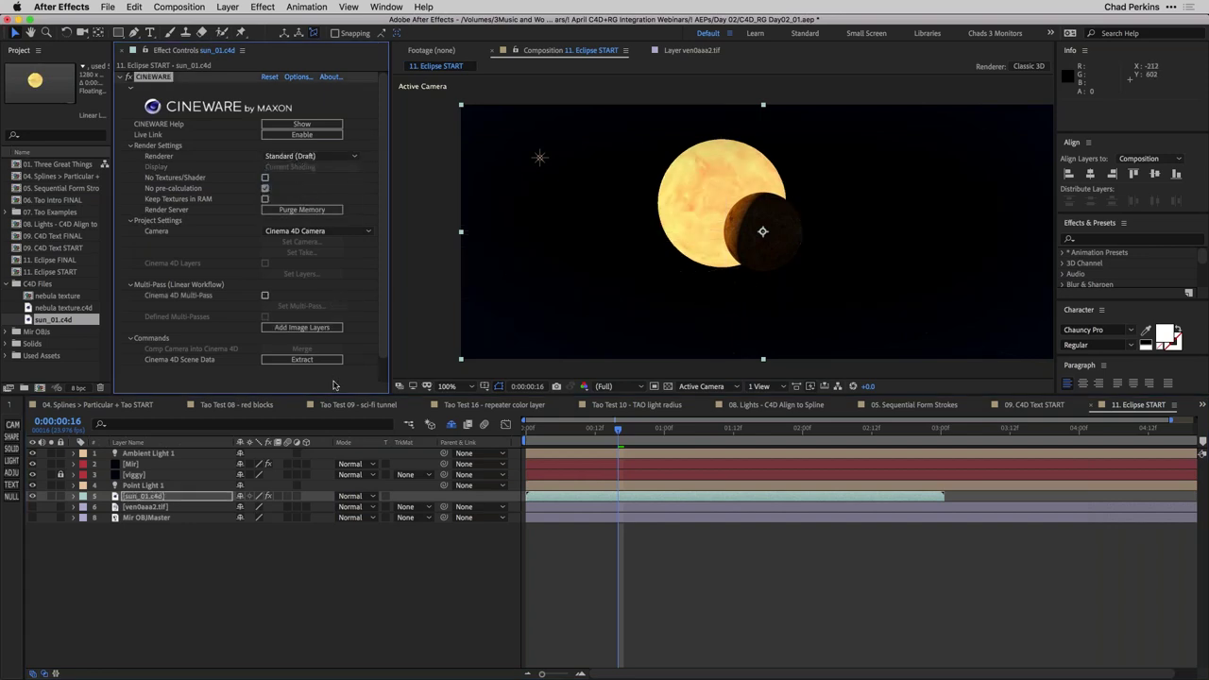
Try moving the sun and hiding the moon, then undo both changes
{"action": "key", "text": "s"}
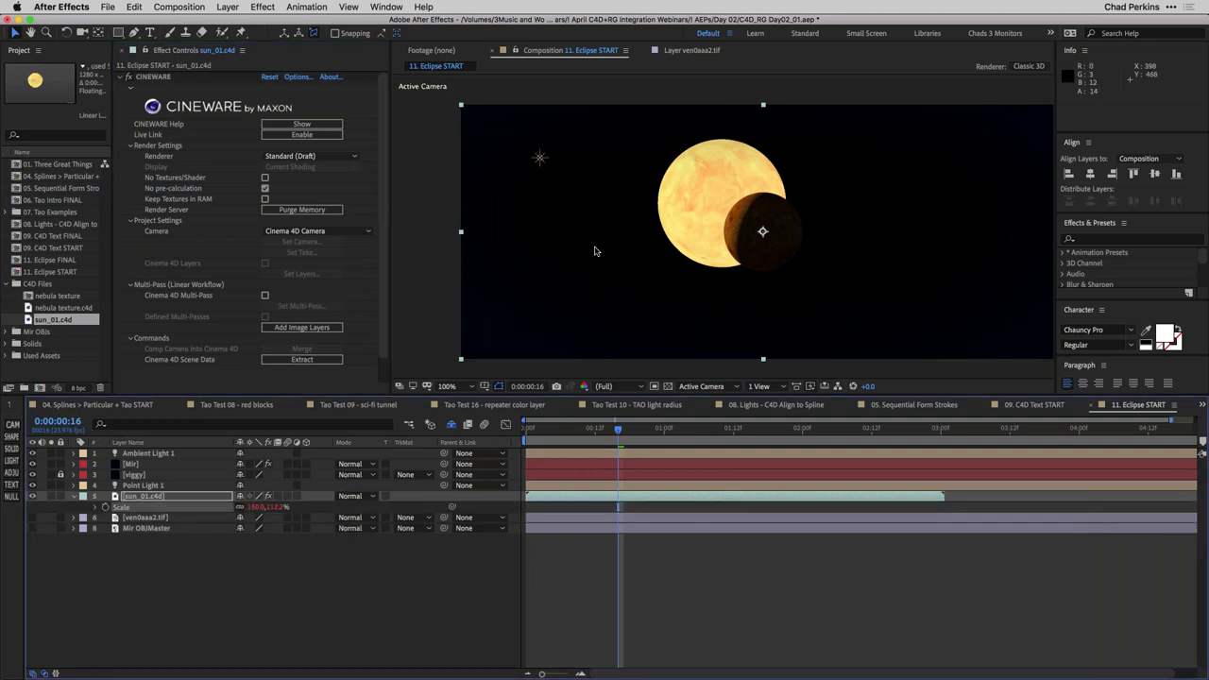
{"action": "left_click_drag", "start_coordinate": [684, 198], "coordinate": [697, 240]}
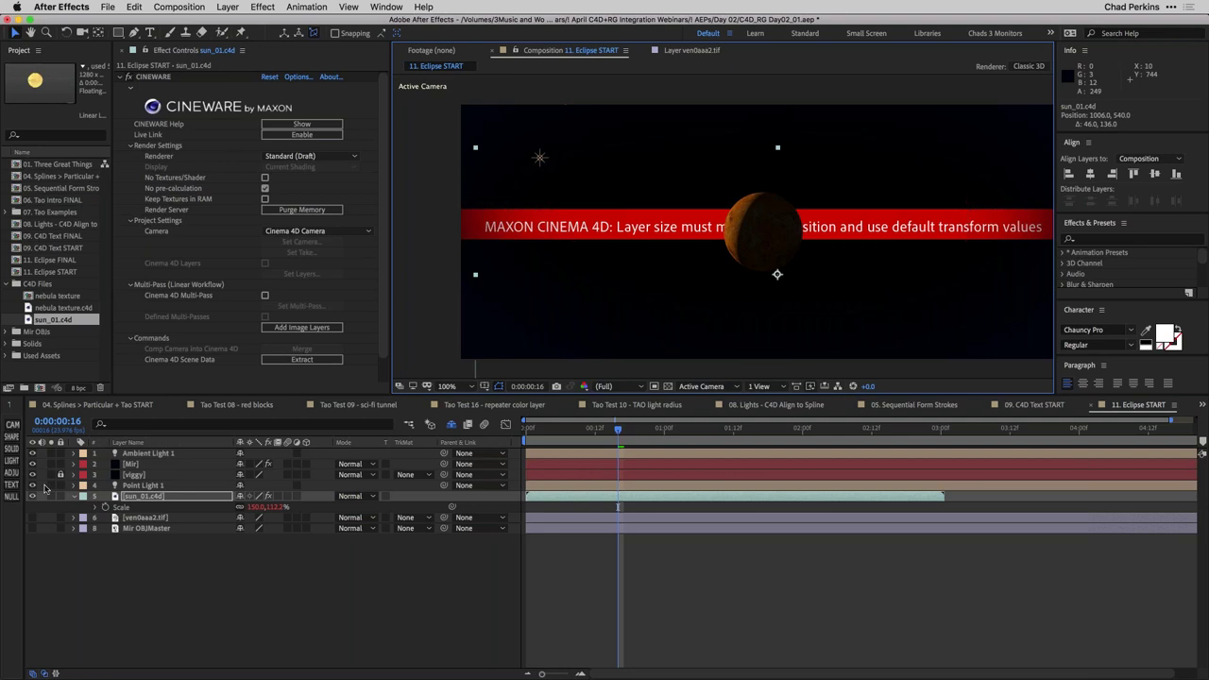
{"action": "left_click", "coordinate": [32, 463]}
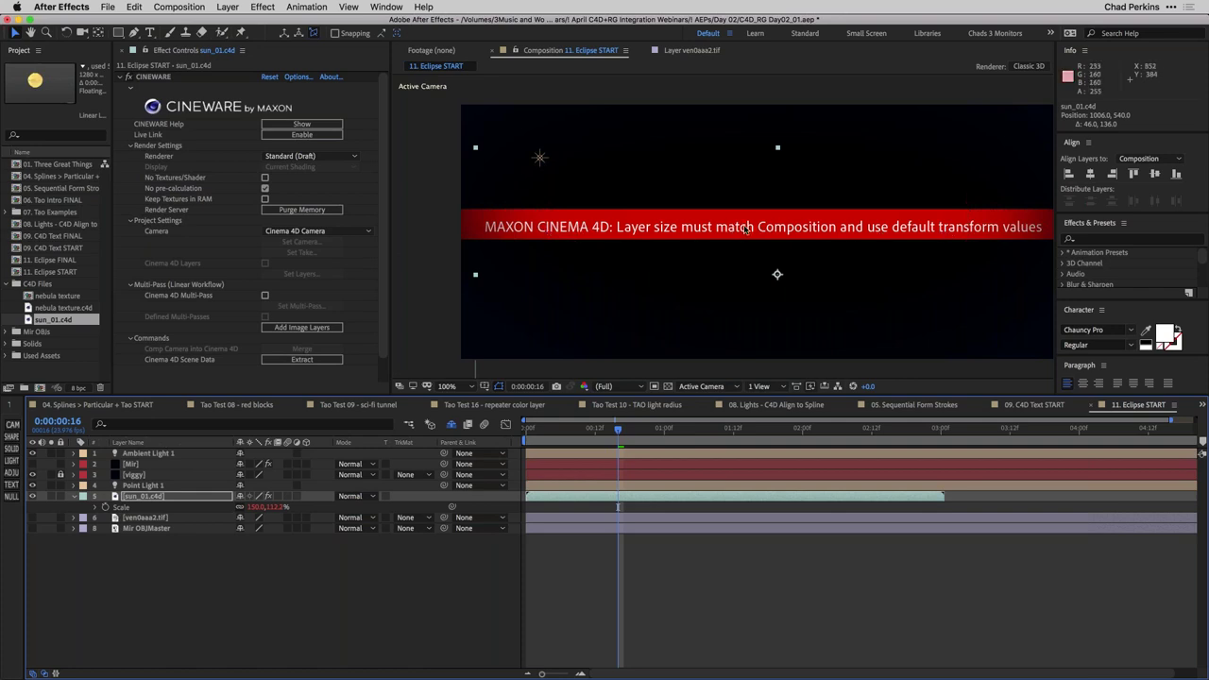
{"action": "key", "text": "super+z"}
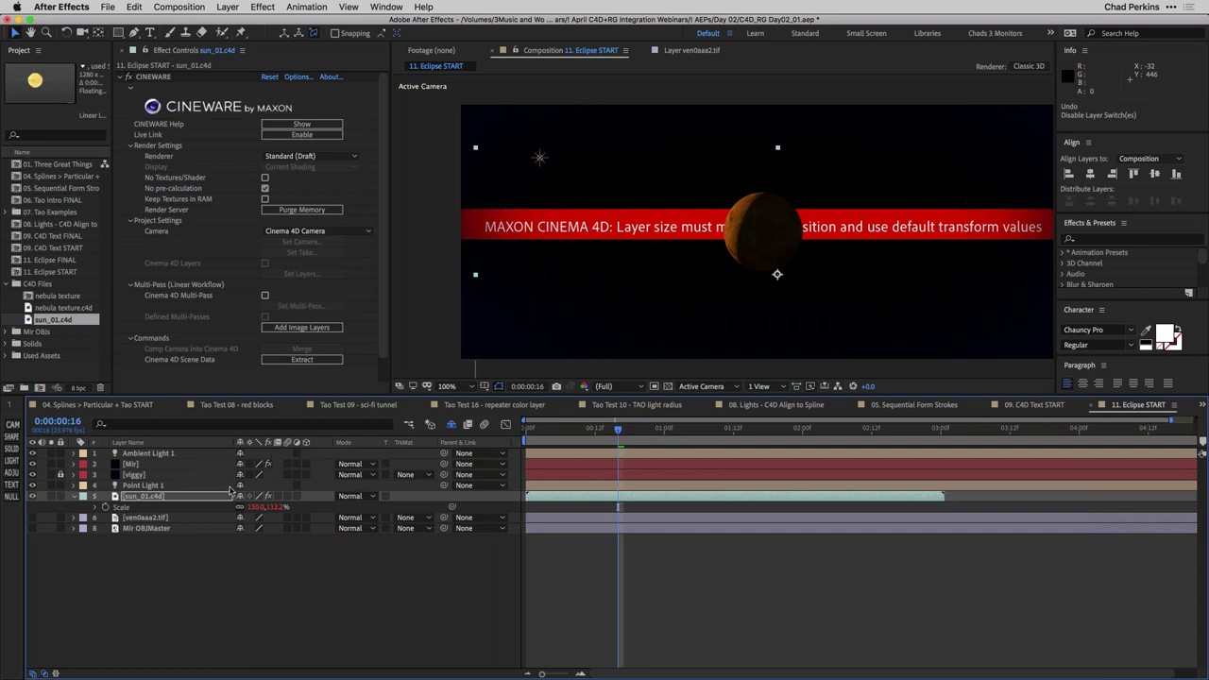
{"action": "key", "text": "ctrl+z"}
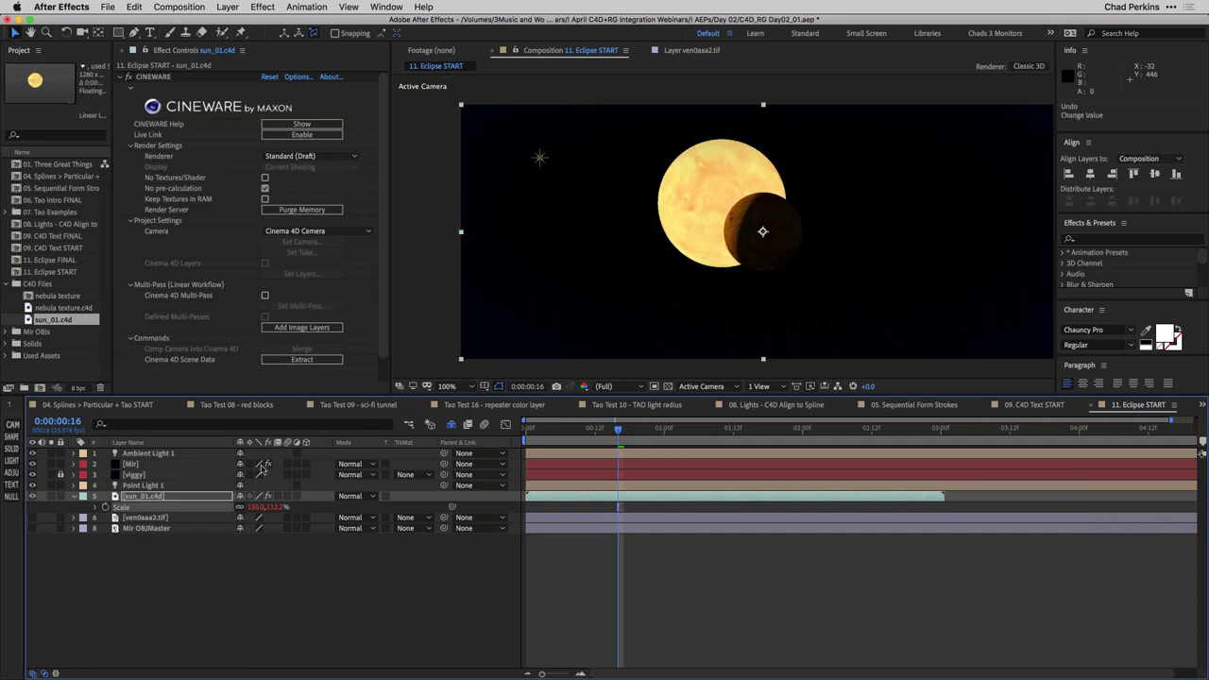
{"action": "left_click", "coordinate": [122, 77]}
Apply Transform to sun_01.c4d at 60% scale with Position 1006.0, 442.0
{"action": "key", "text": "ctrl+space"}
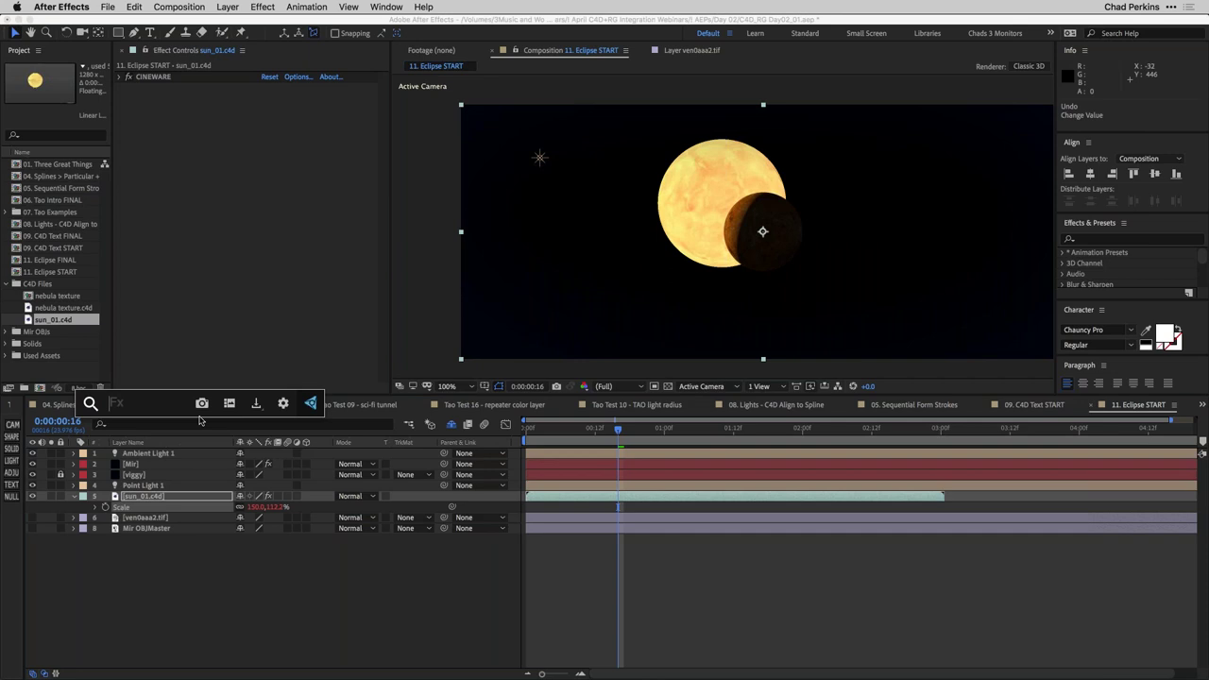
{"action": "type", "text": "trans"}
{"action": "key", "text": "Return"}
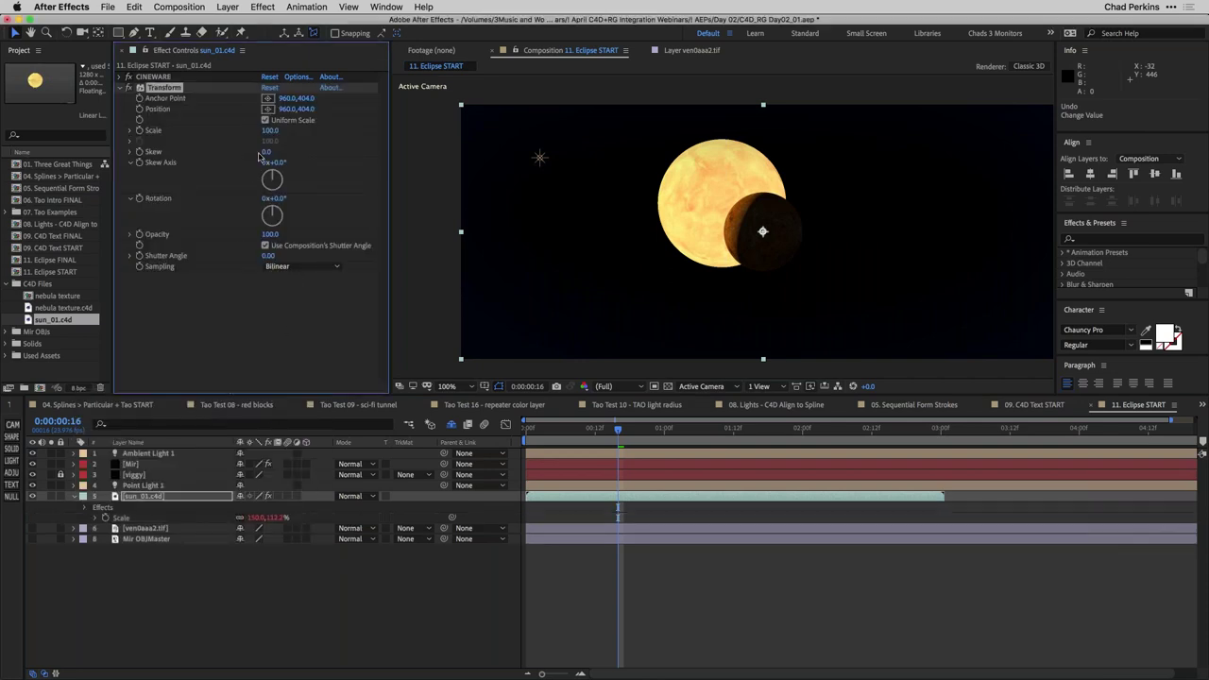
{"action": "left_click", "coordinate": [270, 130]}
{"action": "type", "text": "60"}
{"action": "key", "text": "Return"}
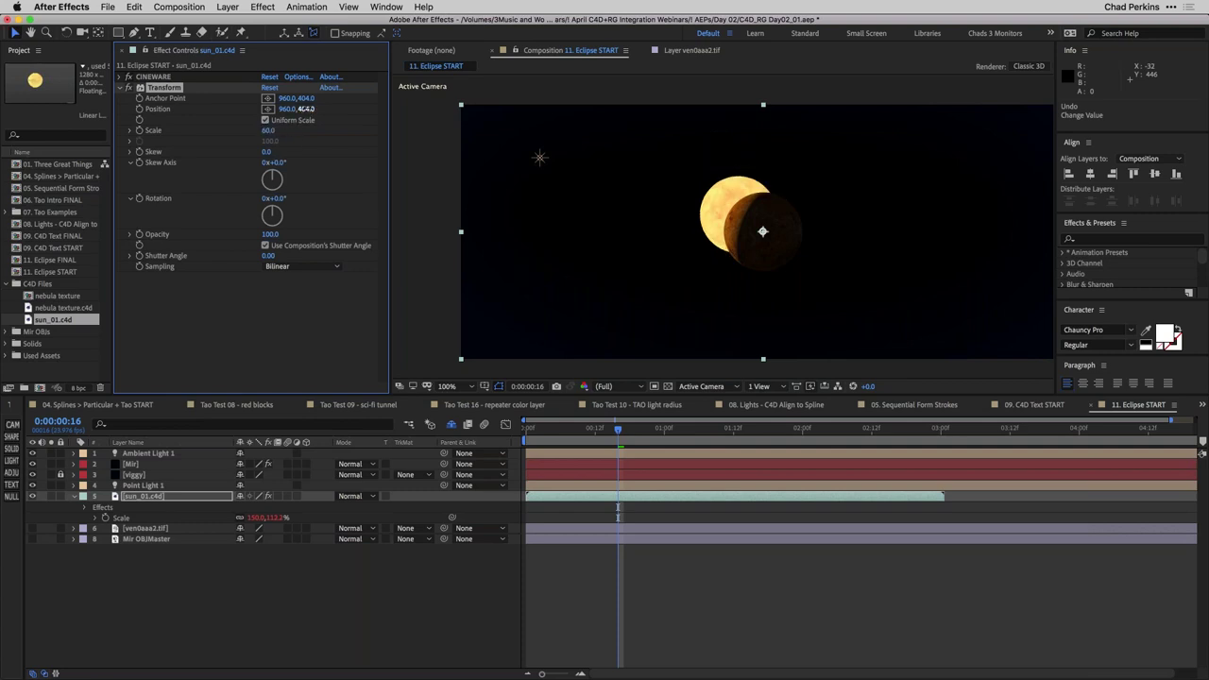
{"action": "mouse_move", "coordinate": [289, 109]}
{"action": "left_mouse_down"}
{"action": "mouse_move", "coordinate": [304, 109]}
{"action": "mouse_move", "coordinate": [274, 121]}
{"action": "mouse_move", "coordinate": [312, 109]}
{"action": "mouse_move", "coordinate": [289, 119]}
{"action": "left_mouse_up"}
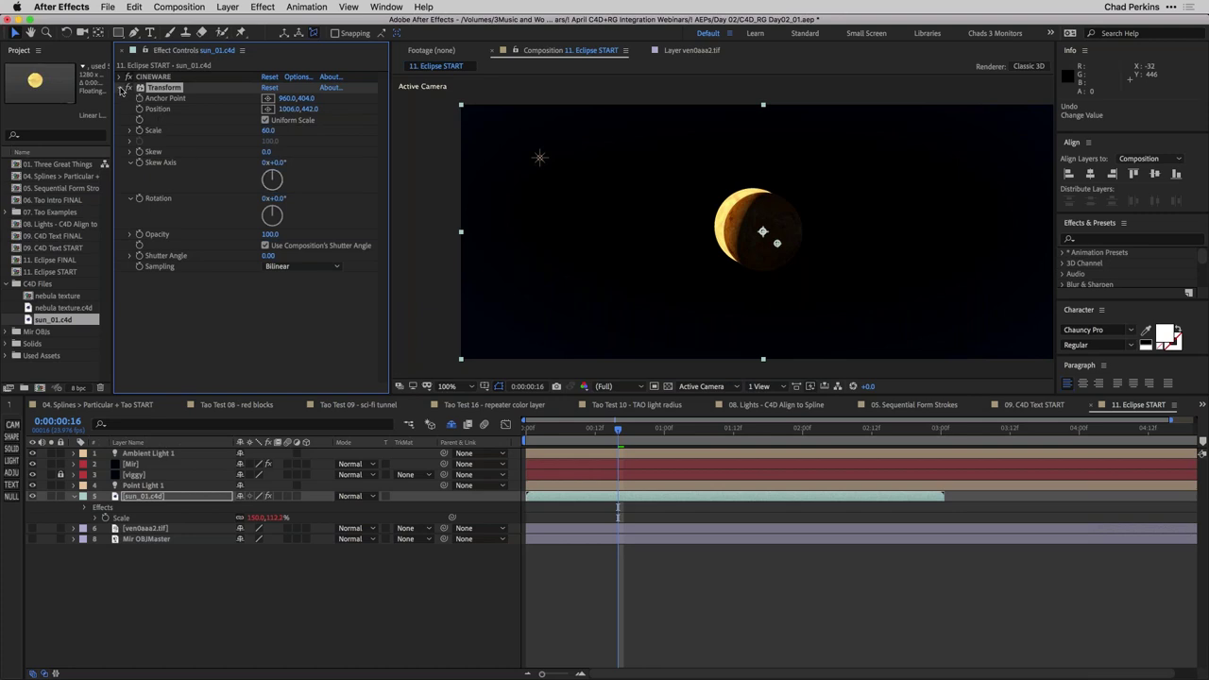
{"action": "left_click", "coordinate": [124, 88]}
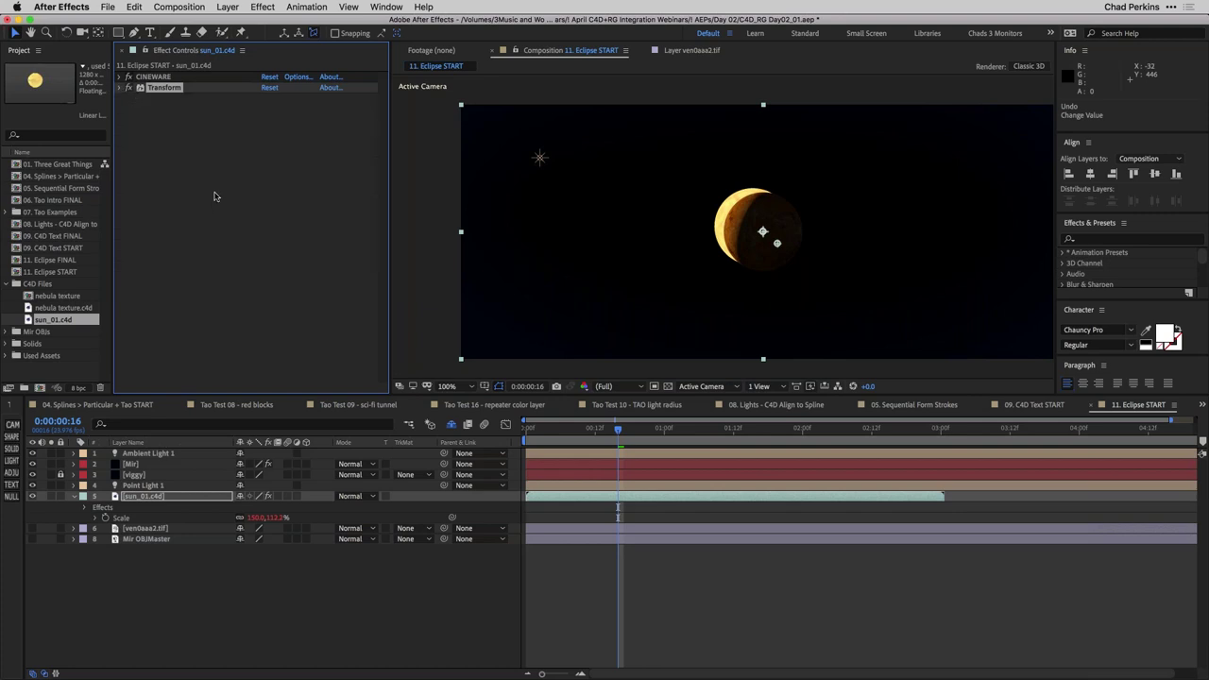
{"action": "left_click", "coordinate": [171, 498]}
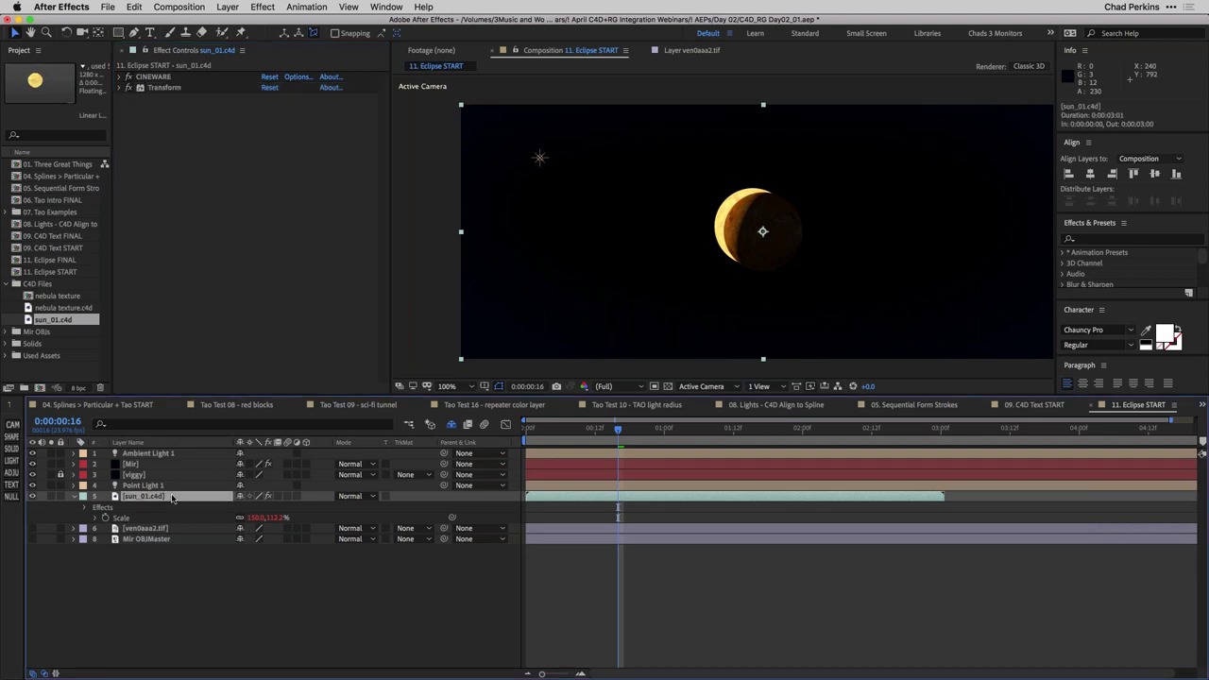
Apply the uni.Ecto glow to the sun_01.c4d layer
{"action": "key", "text": "ctrl+space"}
{"action": "type", "text": "ecto"}
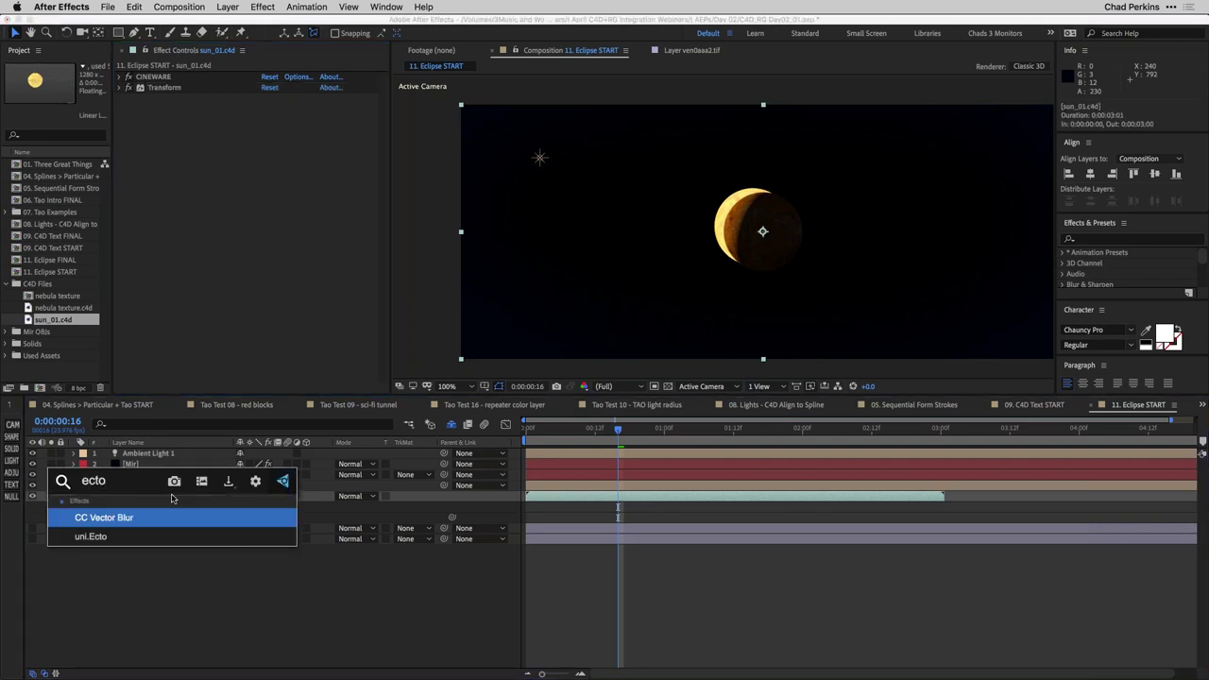
{"action": "key", "text": "Down"}
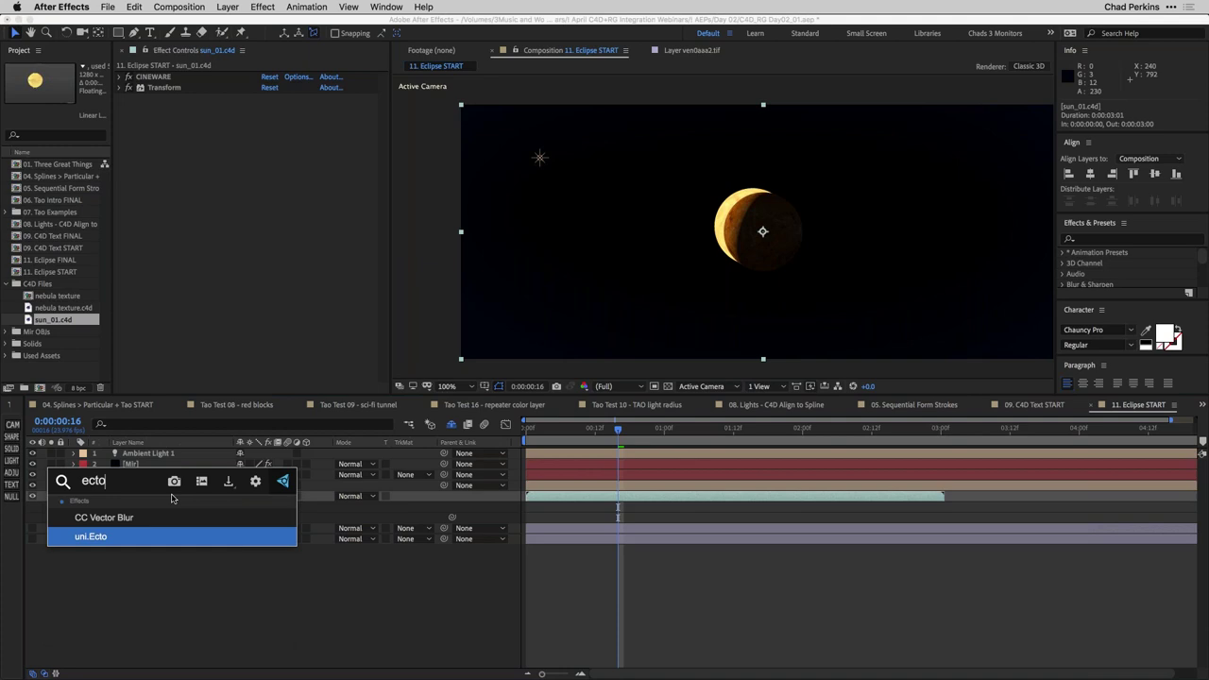
{"action": "key", "text": "Return"}
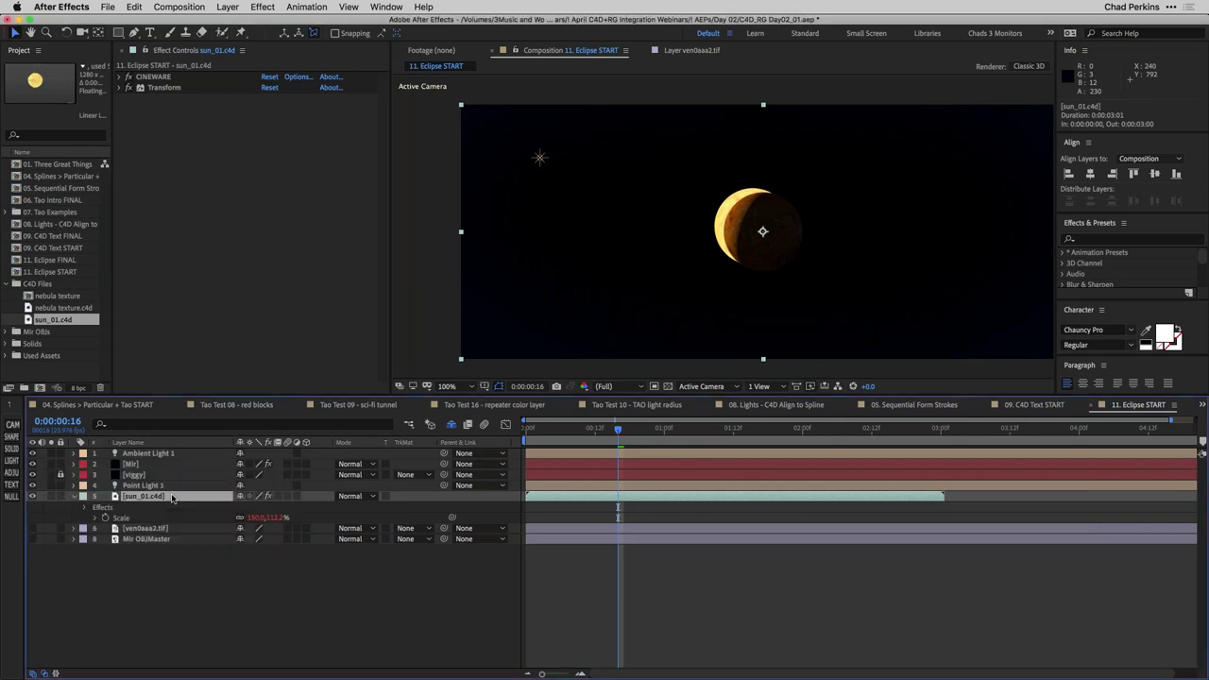
Scrub and preview the cool blue eclipse glow, then browse Ecto's presets
{"action": "left_click", "coordinate": [570, 430]}
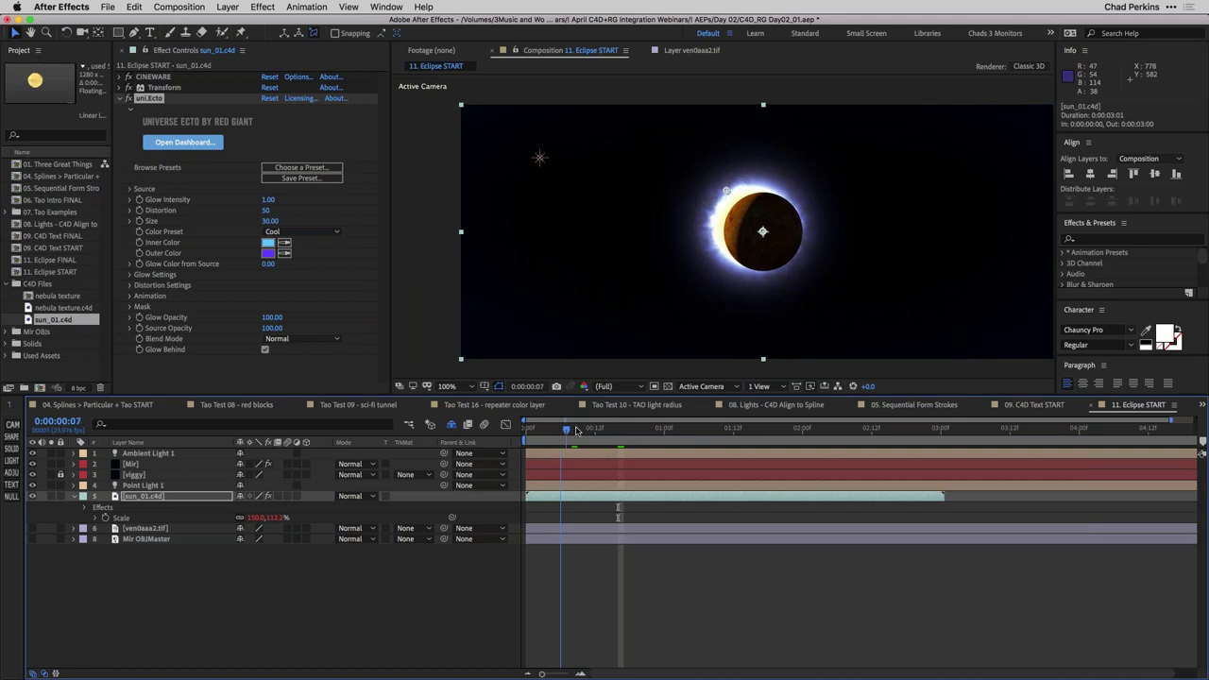
{"action": "left_click", "coordinate": [577, 430]}
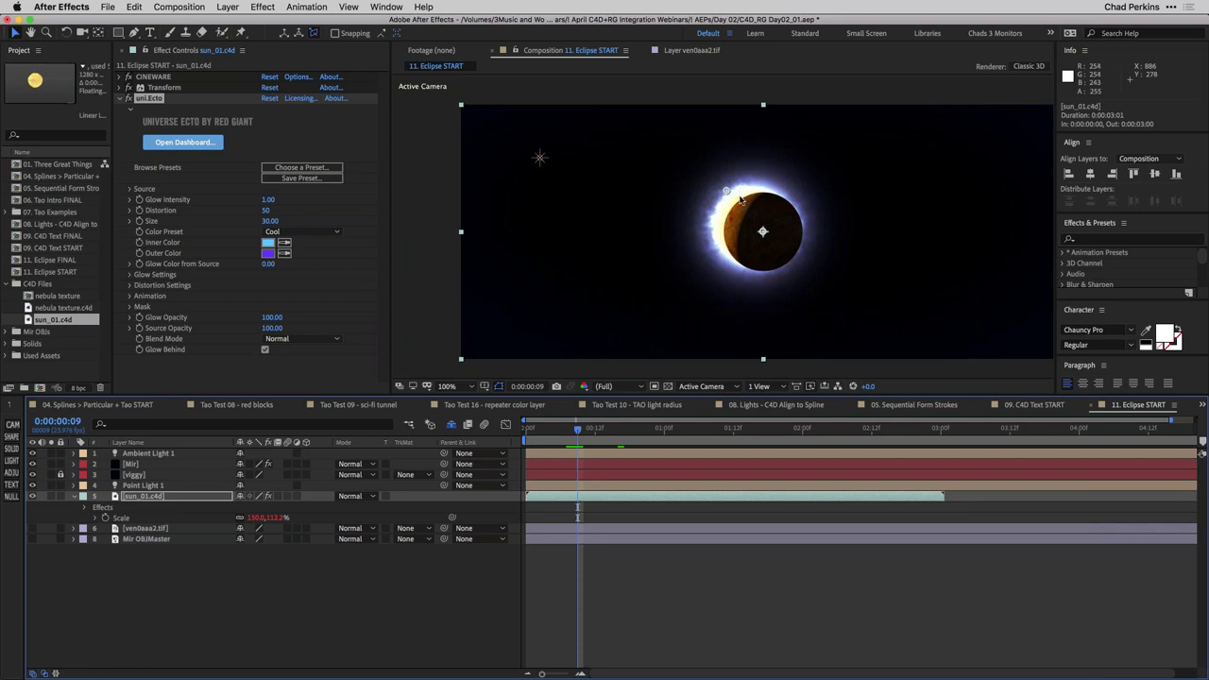
{"action": "left_click_drag", "start_coordinate": [593, 432], "coordinate": [612, 431]}
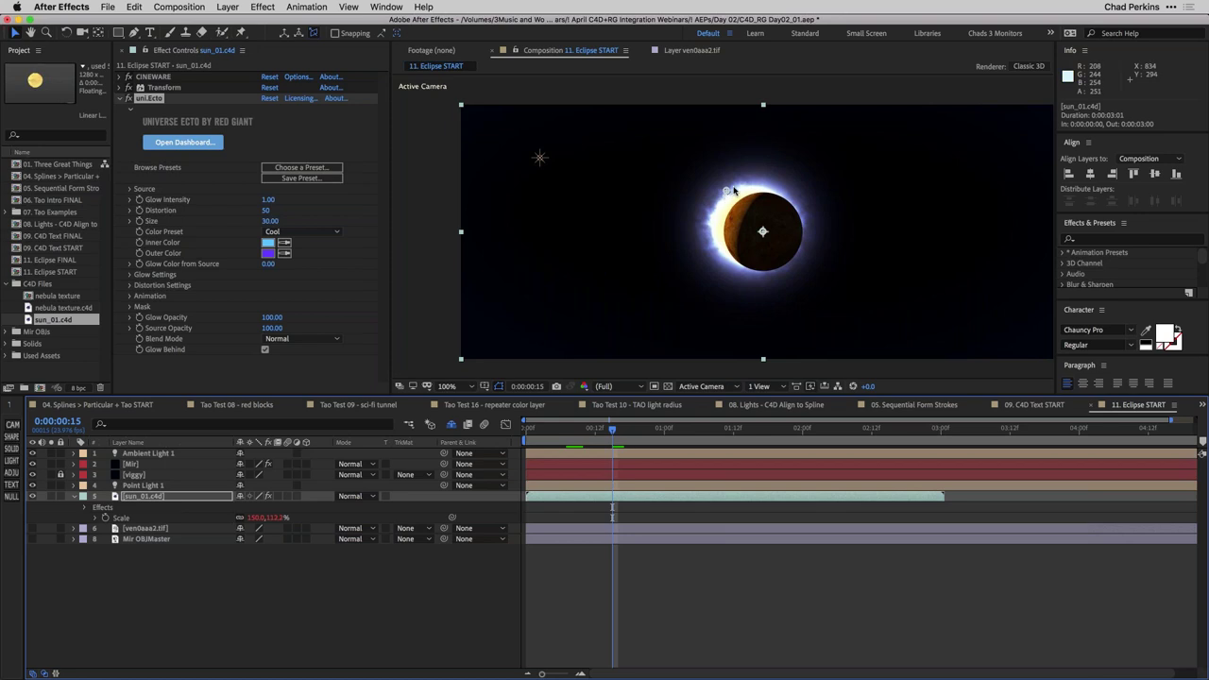
{"action": "left_click", "coordinate": [597, 434]}
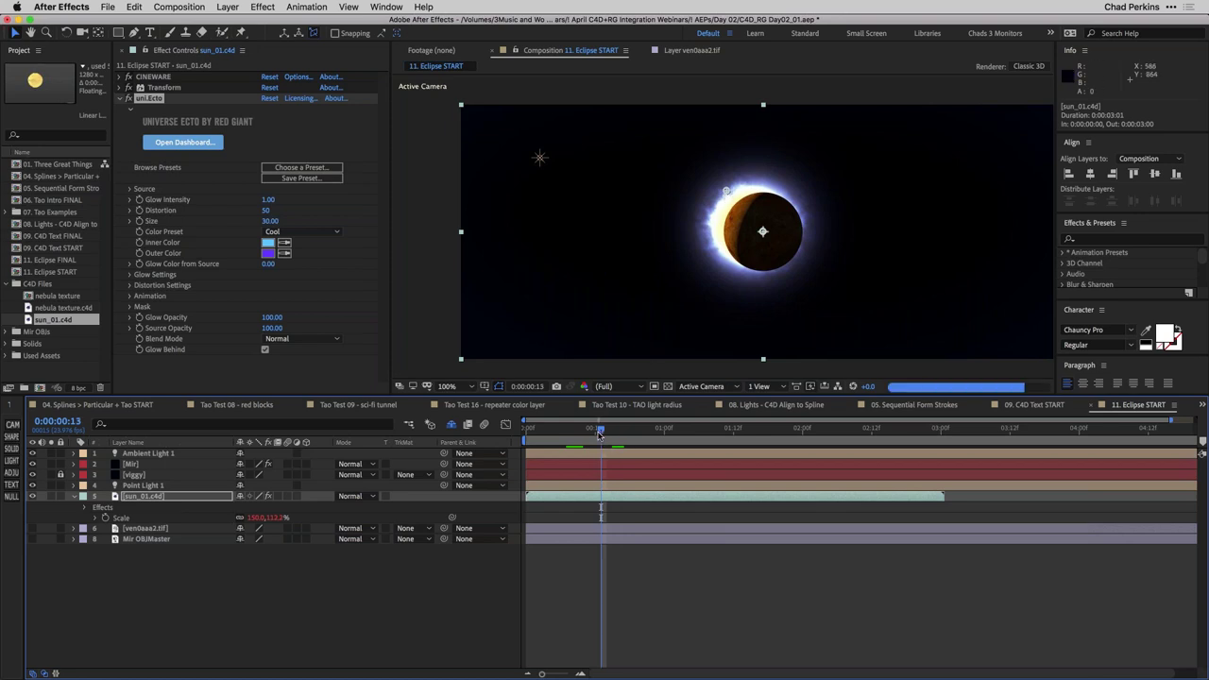
{"action": "key", "text": "space"}
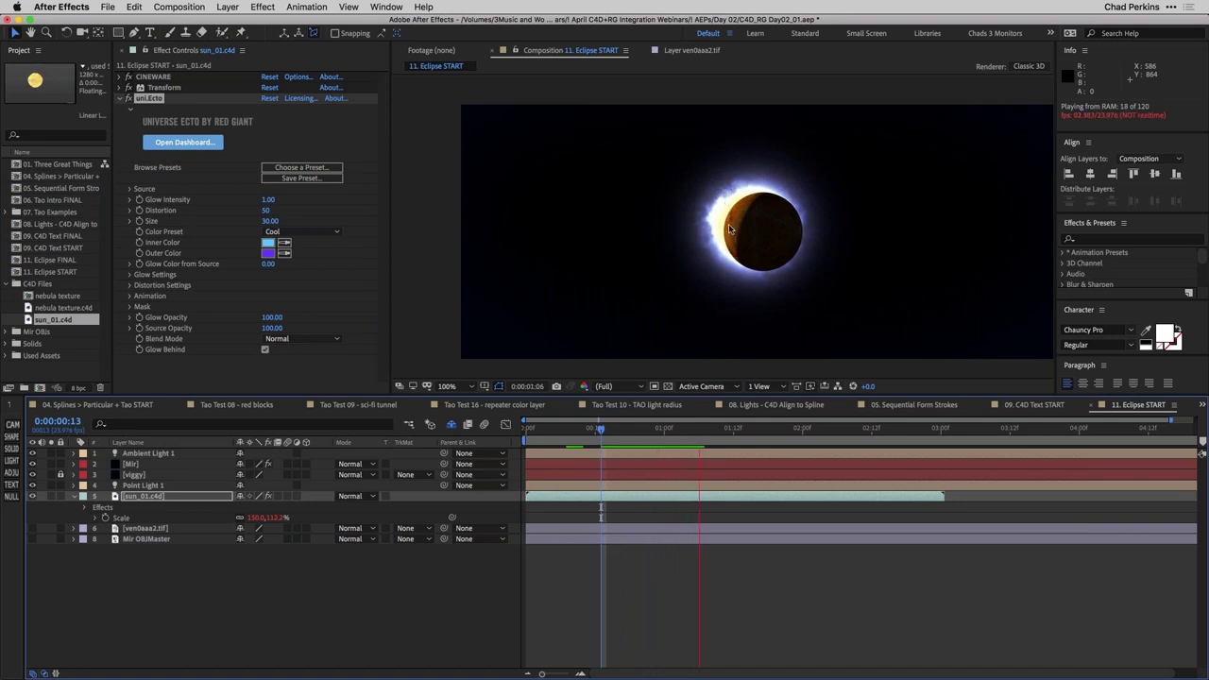
{"action": "key", "text": "space"}
{"action": "left_click_drag", "start_coordinate": [648, 430], "coordinate": [604, 431]}
{"action": "key", "text": "space"}
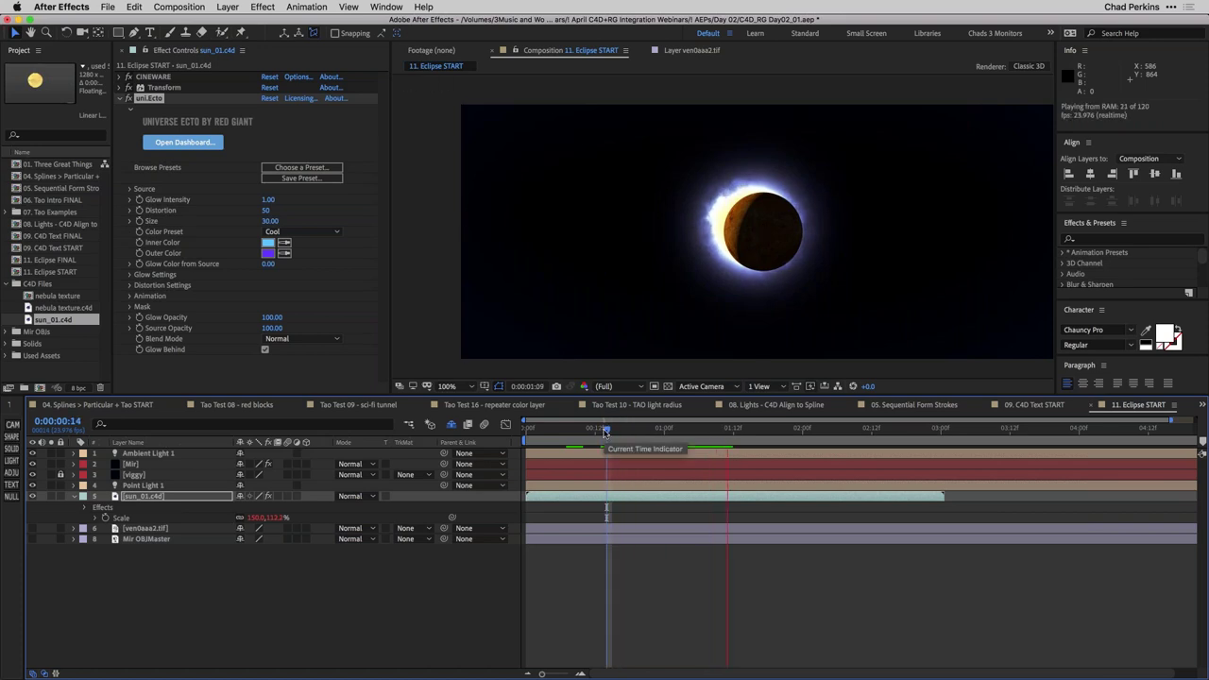
{"action": "key", "text": "space"}
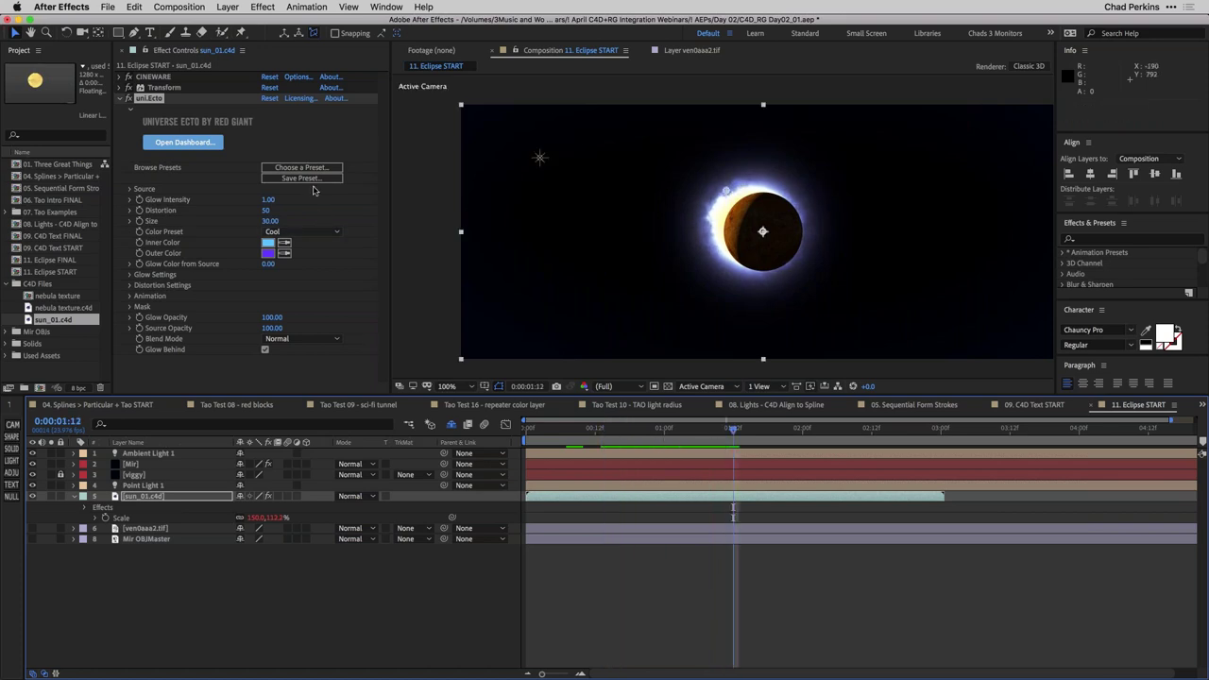
{"action": "left_click", "coordinate": [299, 167]}
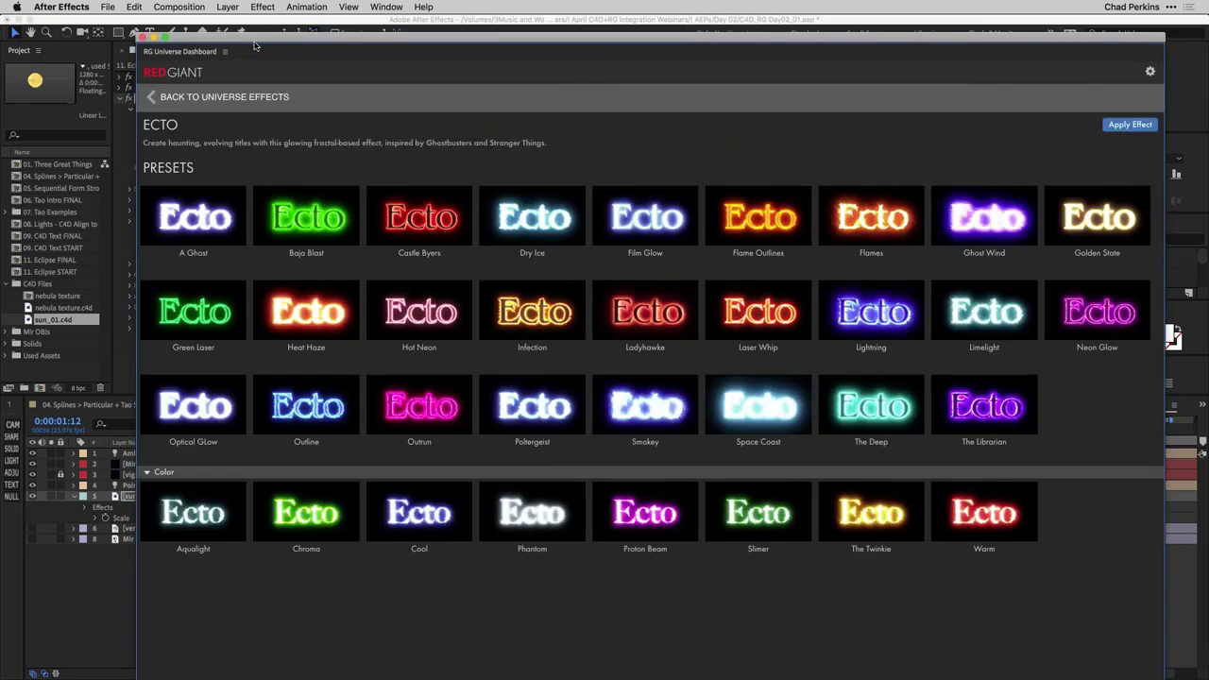
Apply Ecto's Flames preset from the Red Giant Universe dashboard, then close it
{"action": "left_click", "coordinate": [152, 99]}
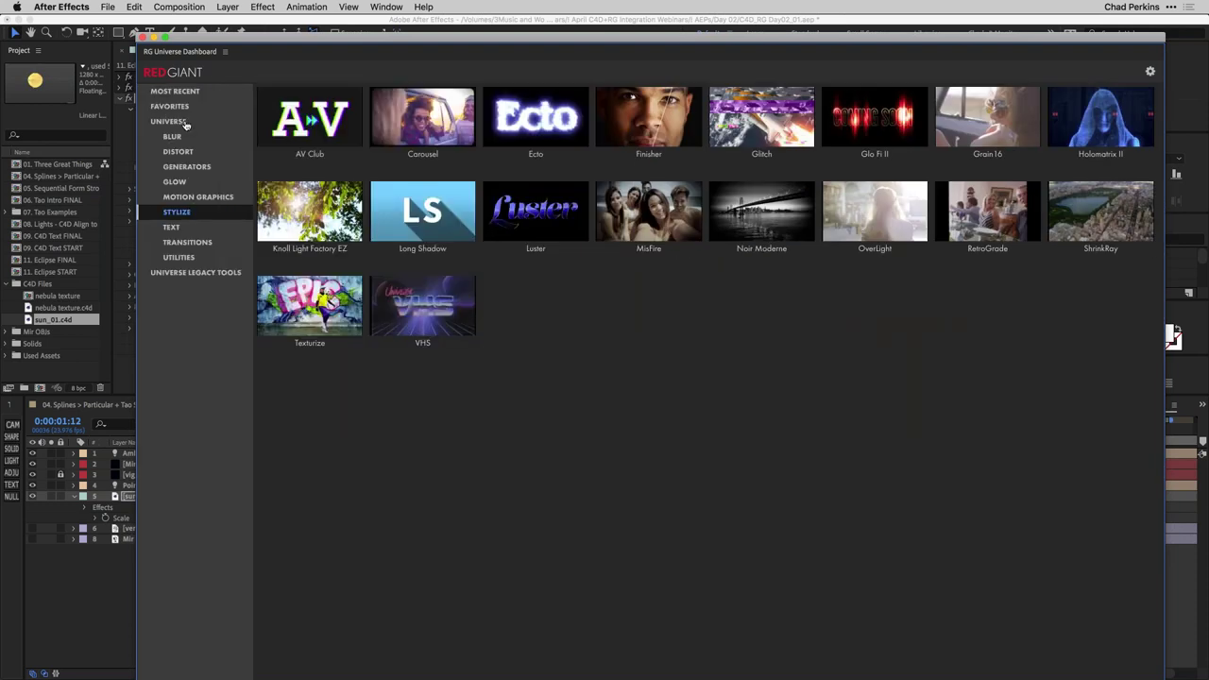
{"action": "left_click", "coordinate": [386, 8]}
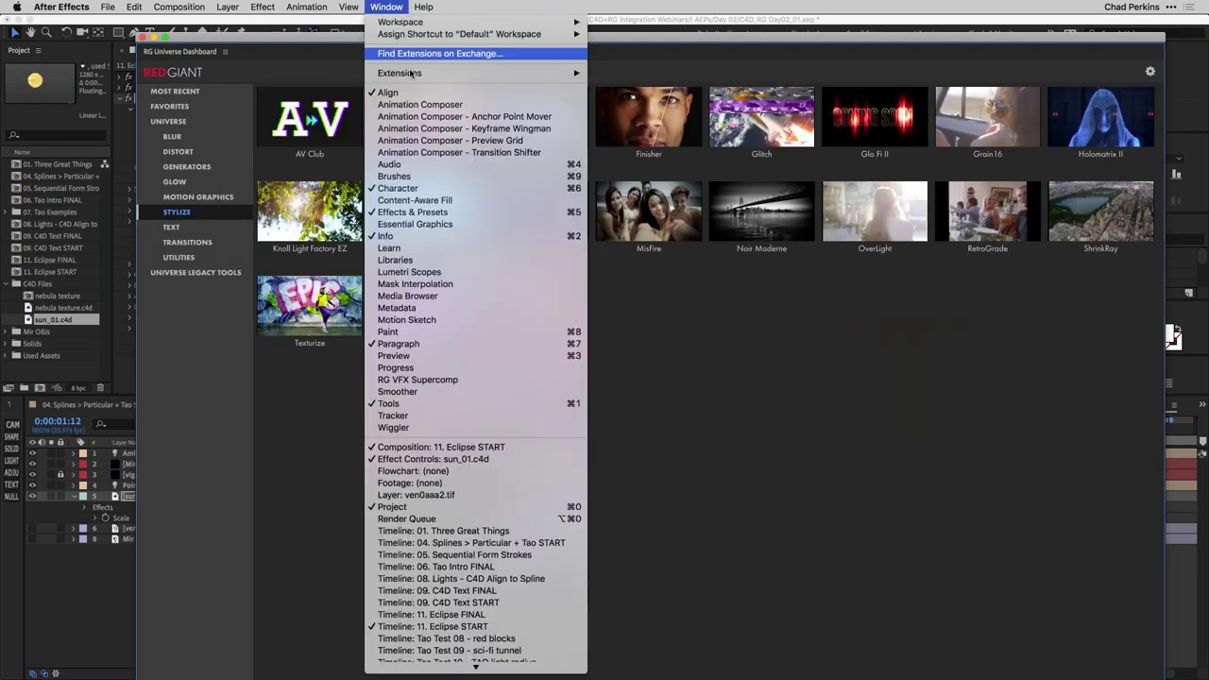
{"action": "mouse_move", "coordinate": [503, 72]}
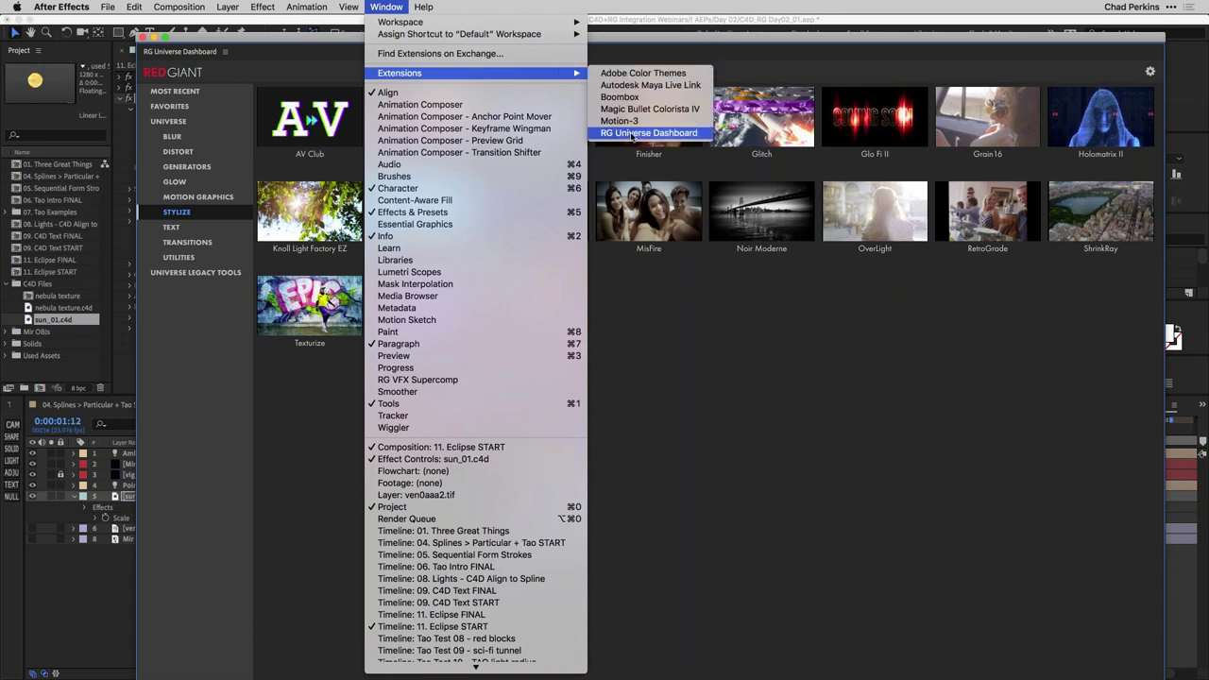
{"action": "left_click", "coordinate": [700, 317]}
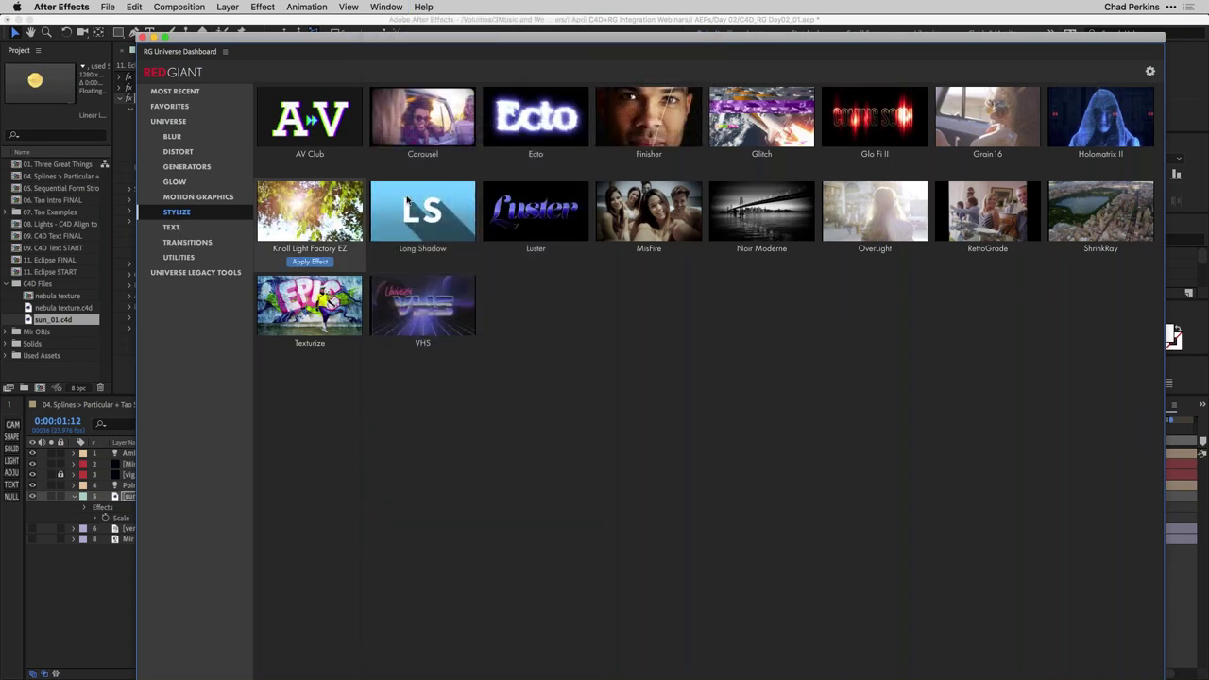
{"action": "left_click", "coordinate": [550, 113]}
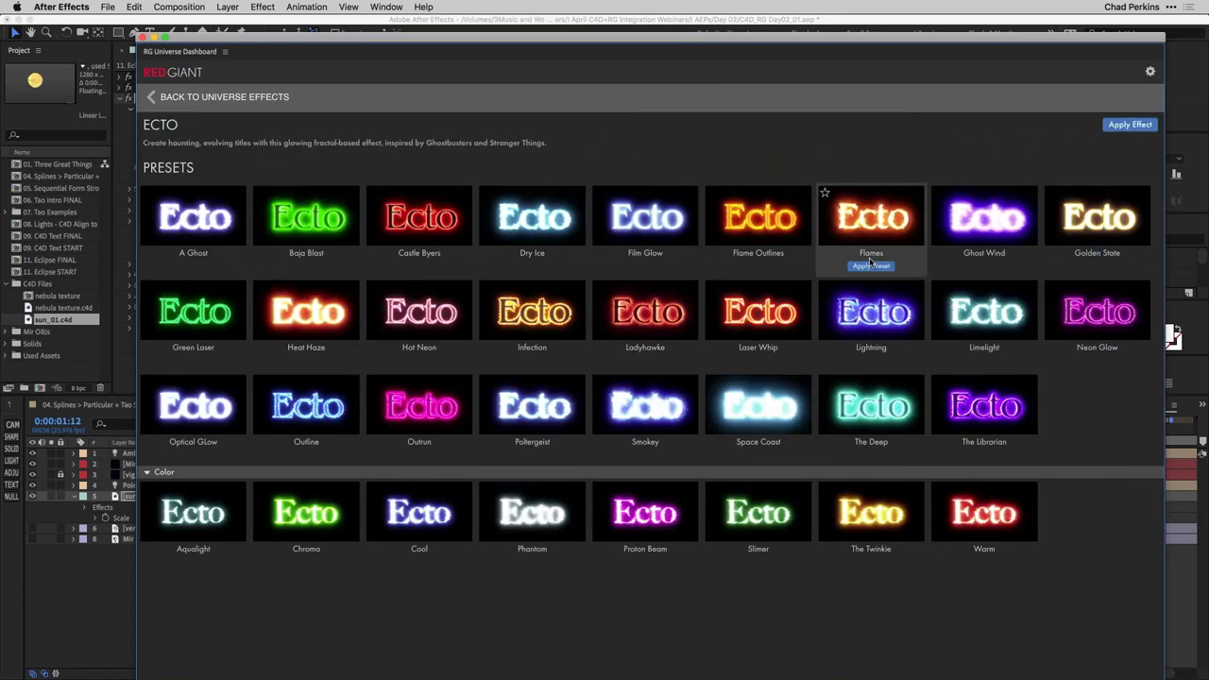
{"action": "left_click", "coordinate": [871, 266]}
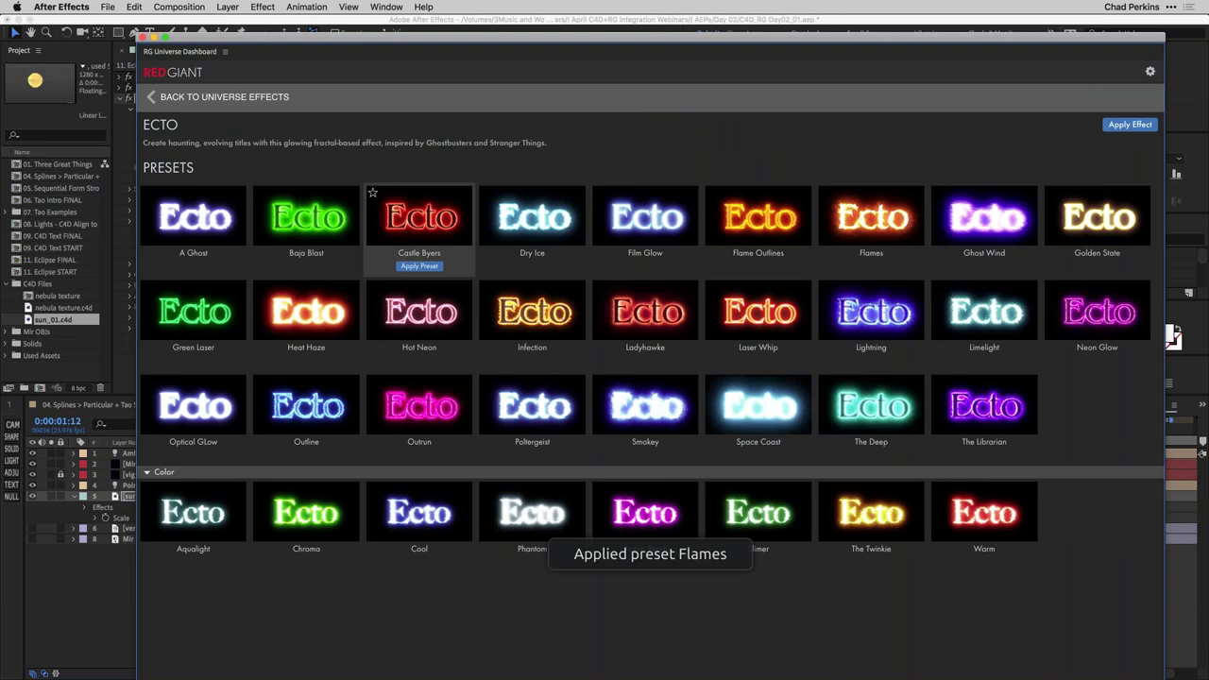
{"action": "left_click", "coordinate": [142, 36]}
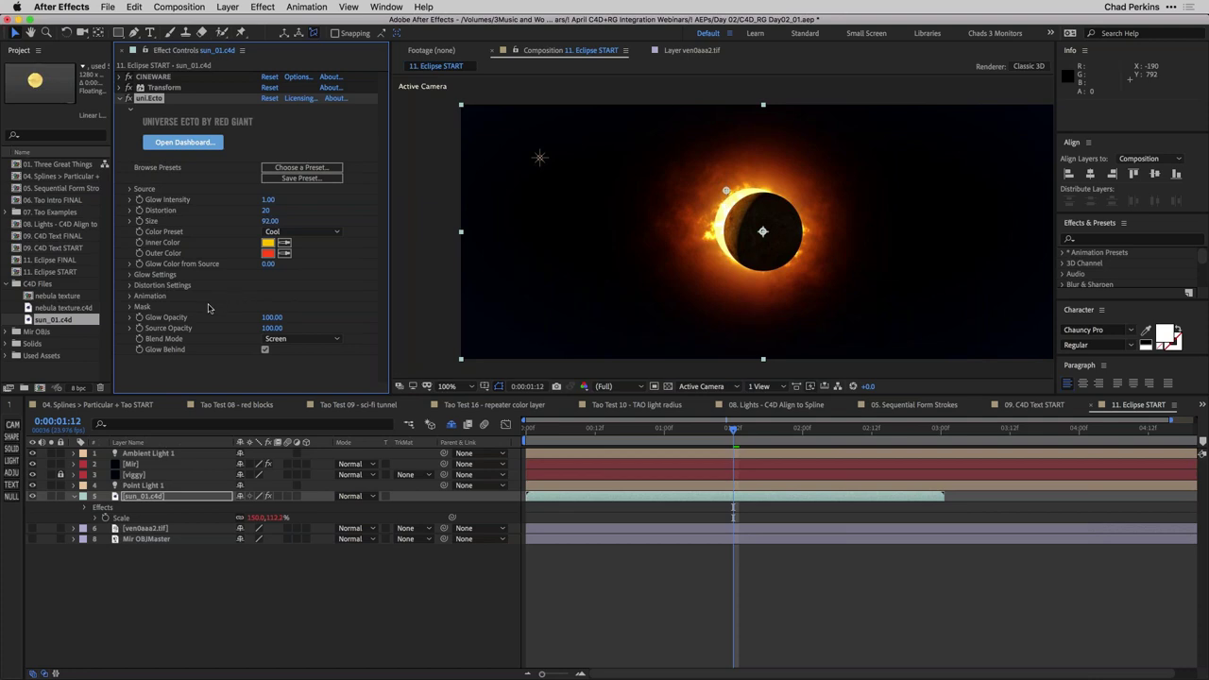
Set Ecto's Post Glow to 40, Internal Blend to Screen, and thin the Outer Thickness
{"action": "left_click", "coordinate": [131, 275]}
{"action": "scroll", "coordinate": [261, 366], "scroll_direction": "down", "scroll_amount": 3}
{"action": "left_click", "coordinate": [272, 311]}
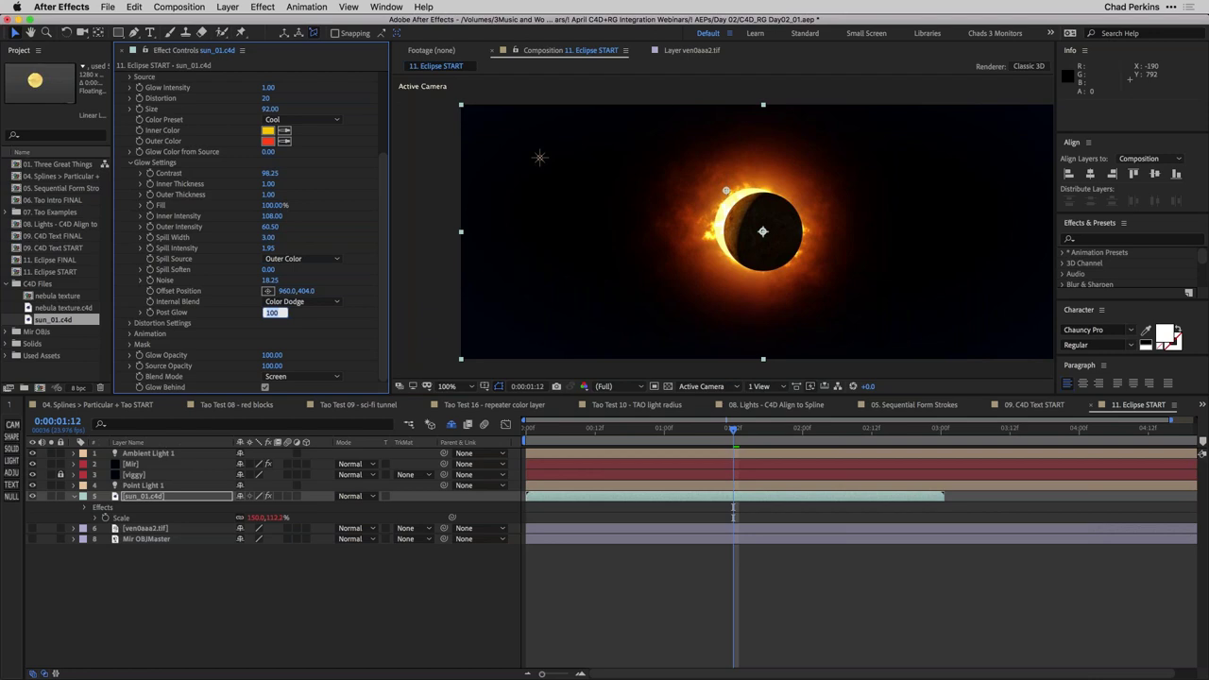
{"action": "key", "text": "Return"}
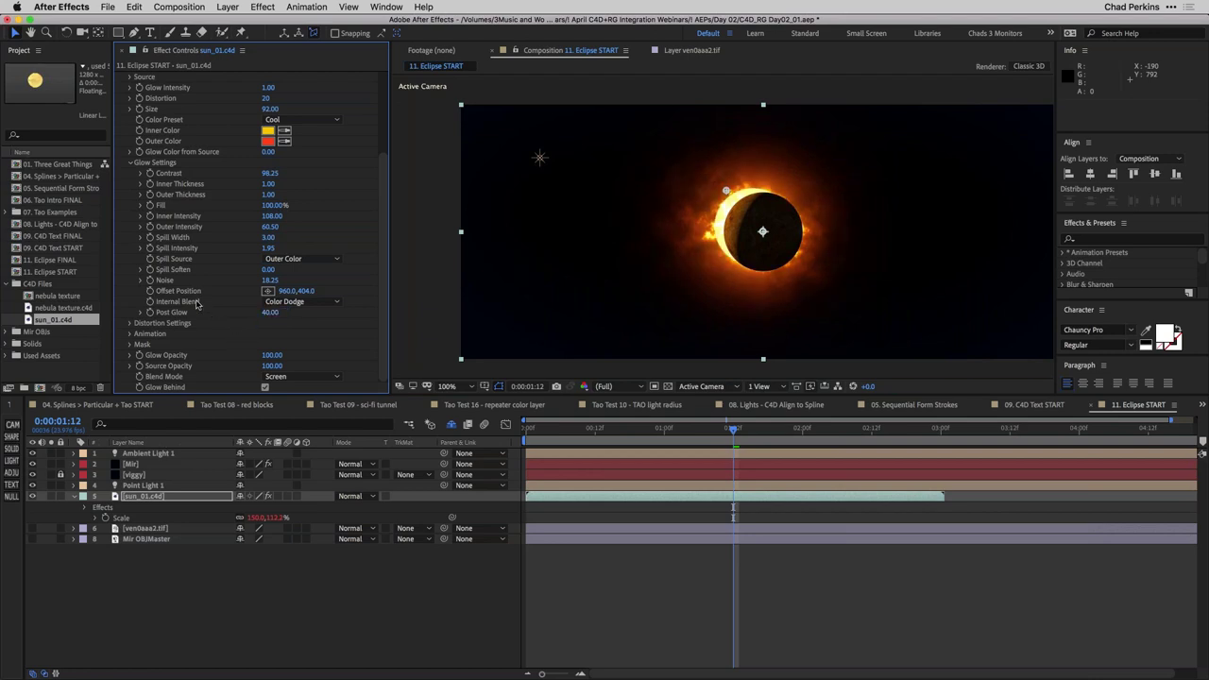
{"action": "left_click", "coordinate": [303, 302]}
{"action": "left_click", "coordinate": [305, 413]}
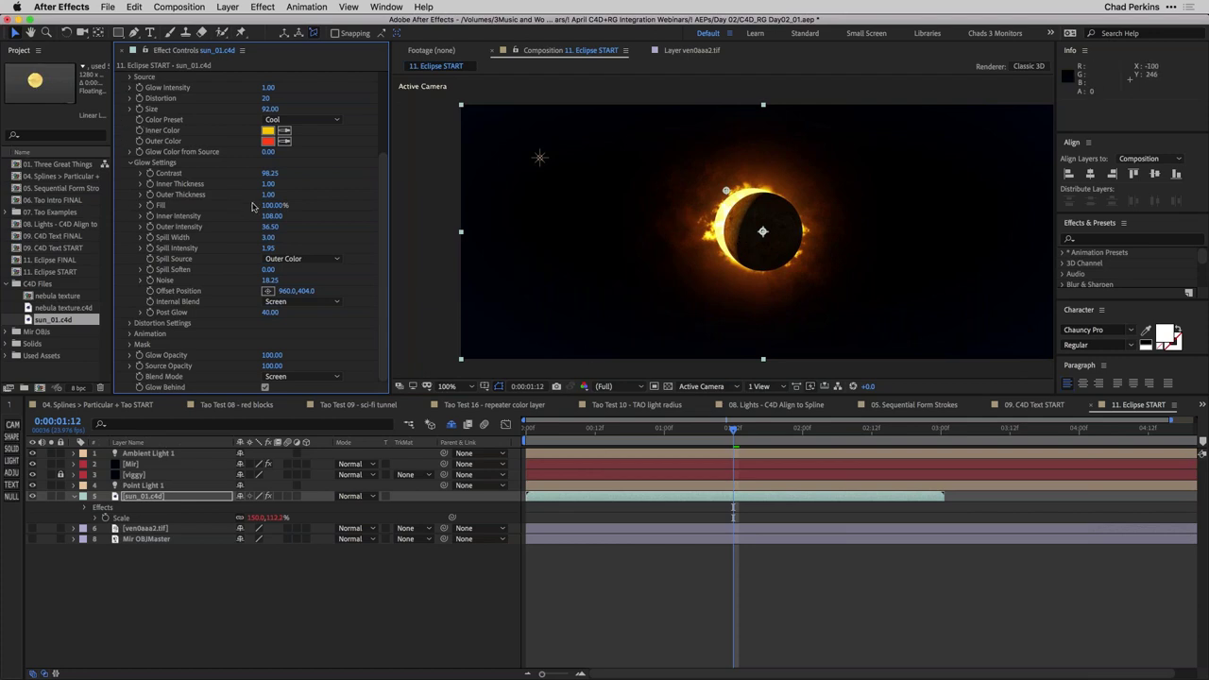
{"action": "left_click_drag", "start_coordinate": [266, 194], "coordinate": [270, 194]}
Preview the eclipse with the orange flame glow from an early frame
{"action": "scroll", "coordinate": [151, 135], "scroll_direction": "up", "scroll_amount": 3}
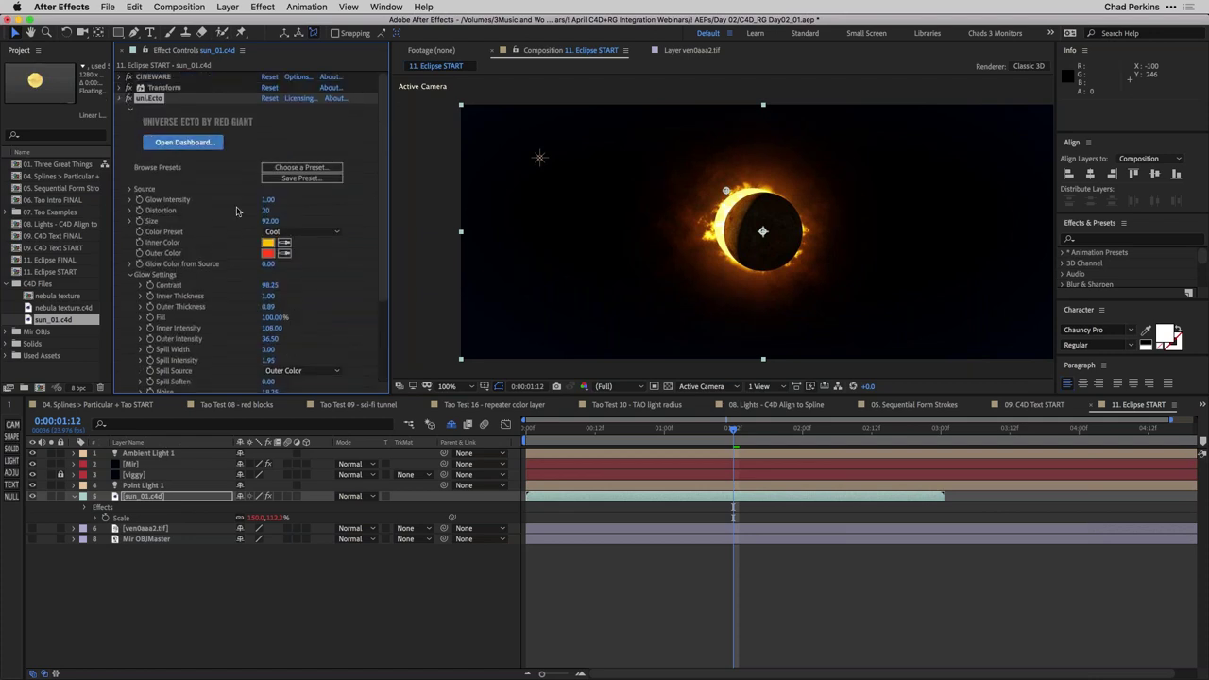
{"action": "left_click", "coordinate": [129, 99]}
{"action": "left_click", "coordinate": [609, 429]}
{"action": "key", "text": "space"}
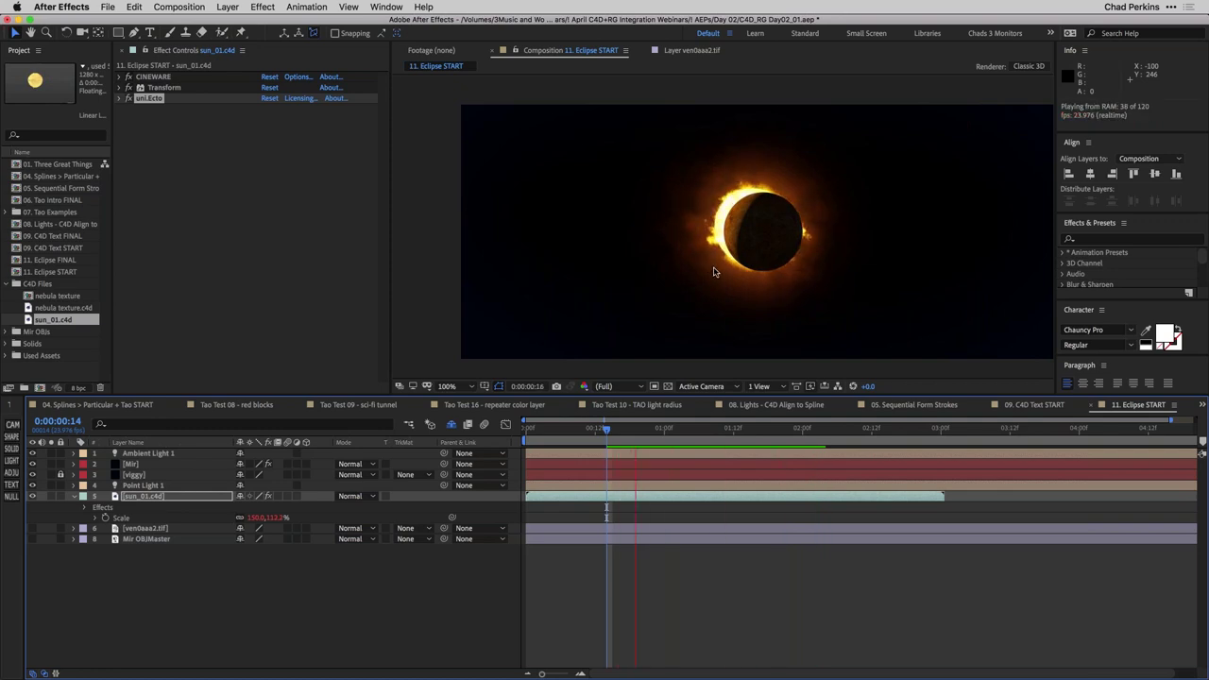
{"action": "key", "text": "space"}
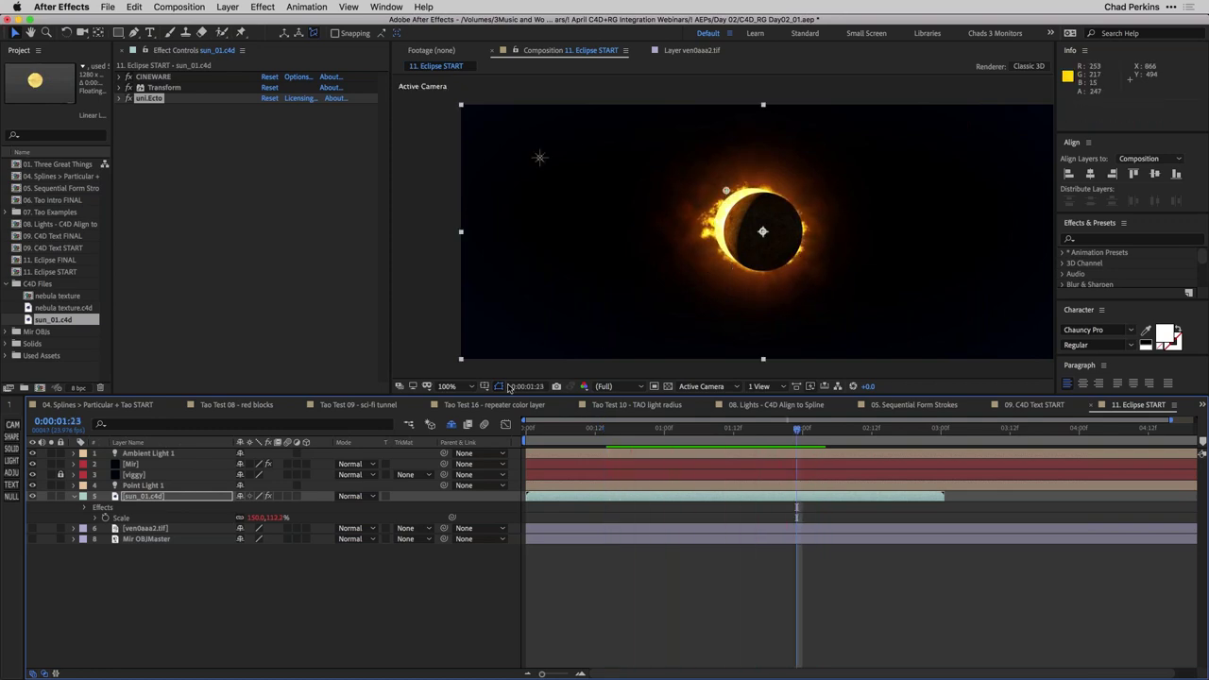
{"action": "left_click", "coordinate": [73, 496]}
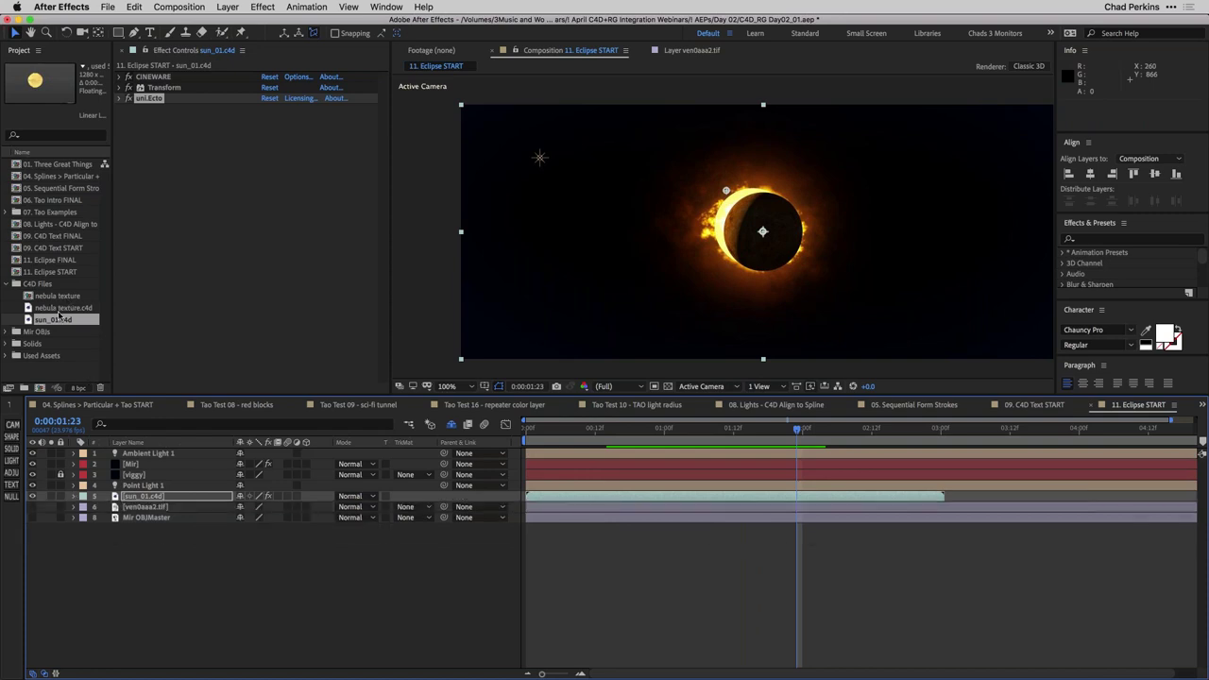
Check the nebula texture comp and place it below sun_01.c4d in 11. Eclipse START
{"action": "double_click", "coordinate": [62, 299]}
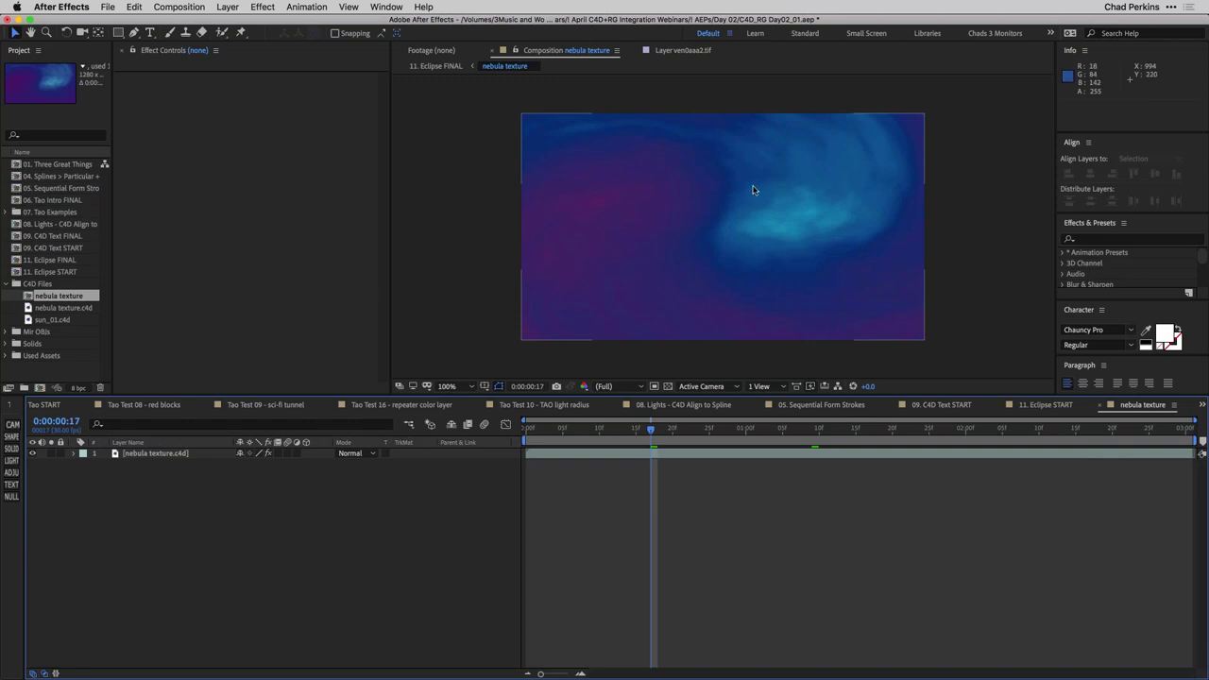
{"action": "left_click", "coordinate": [318, 475]}
{"action": "left_click", "coordinate": [1047, 405]}
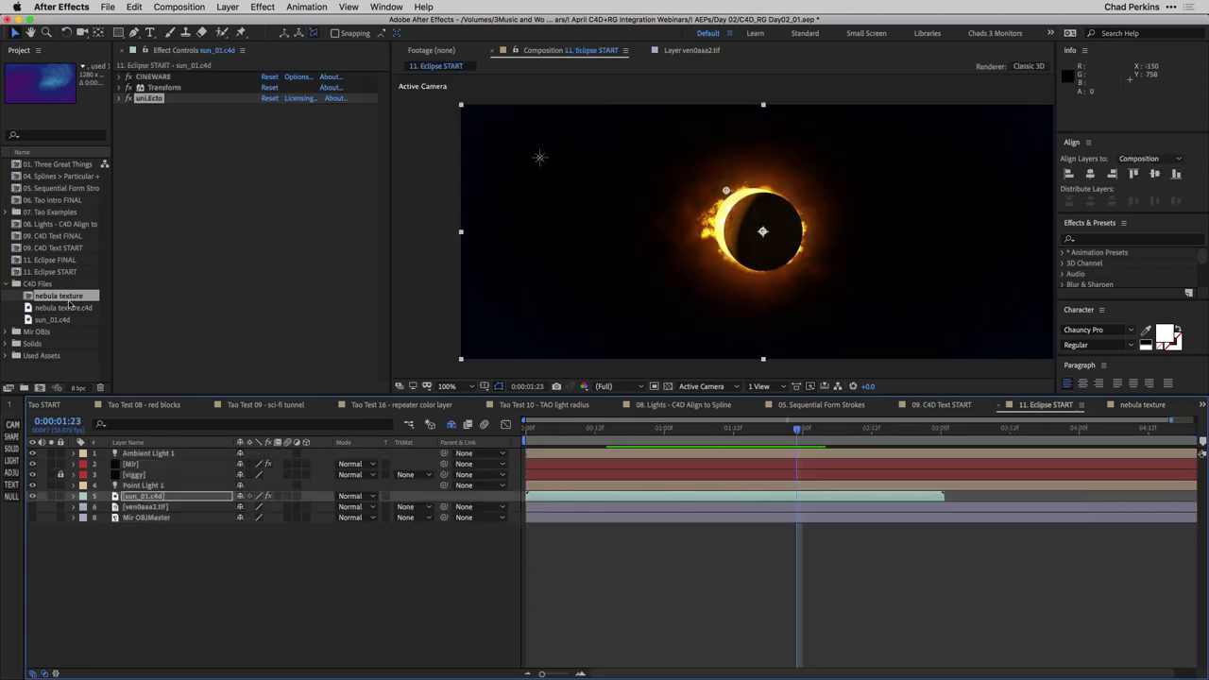
{"action": "left_click_drag", "start_coordinate": [69, 304], "coordinate": [137, 507]}
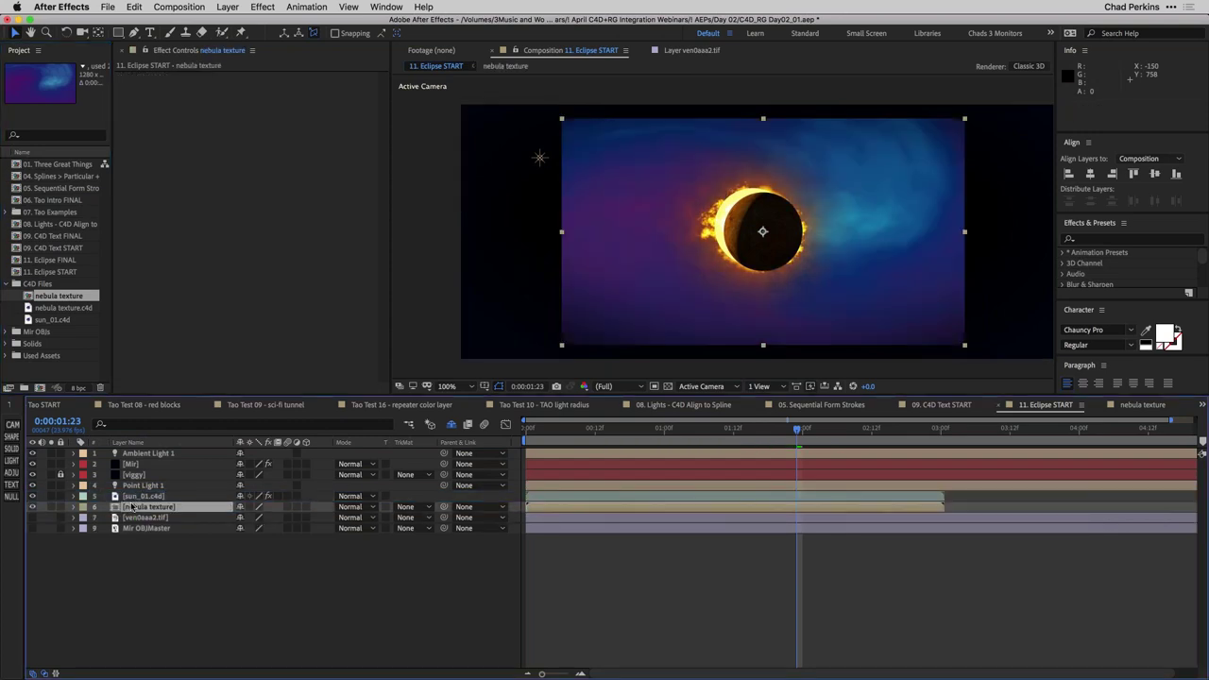
Scale the nebula texture layer to 152% and fade it to 36% opacity
{"action": "key", "text": "s"}
{"action": "left_click_drag", "start_coordinate": [257, 518], "coordinate": [282, 517]}
{"action": "left_click", "coordinate": [128, 556]}
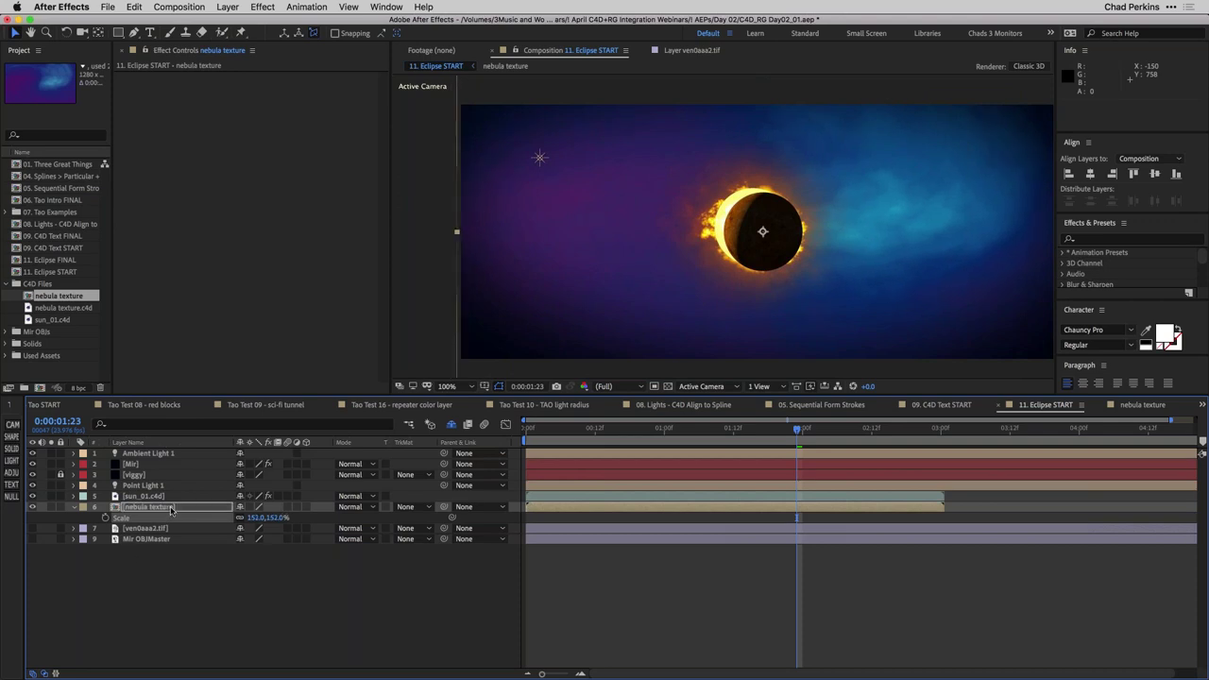
{"action": "key", "text": "Return"}
{"action": "key", "text": "t"}
{"action": "left_click_drag", "start_coordinate": [244, 518], "coordinate": [210, 521]}
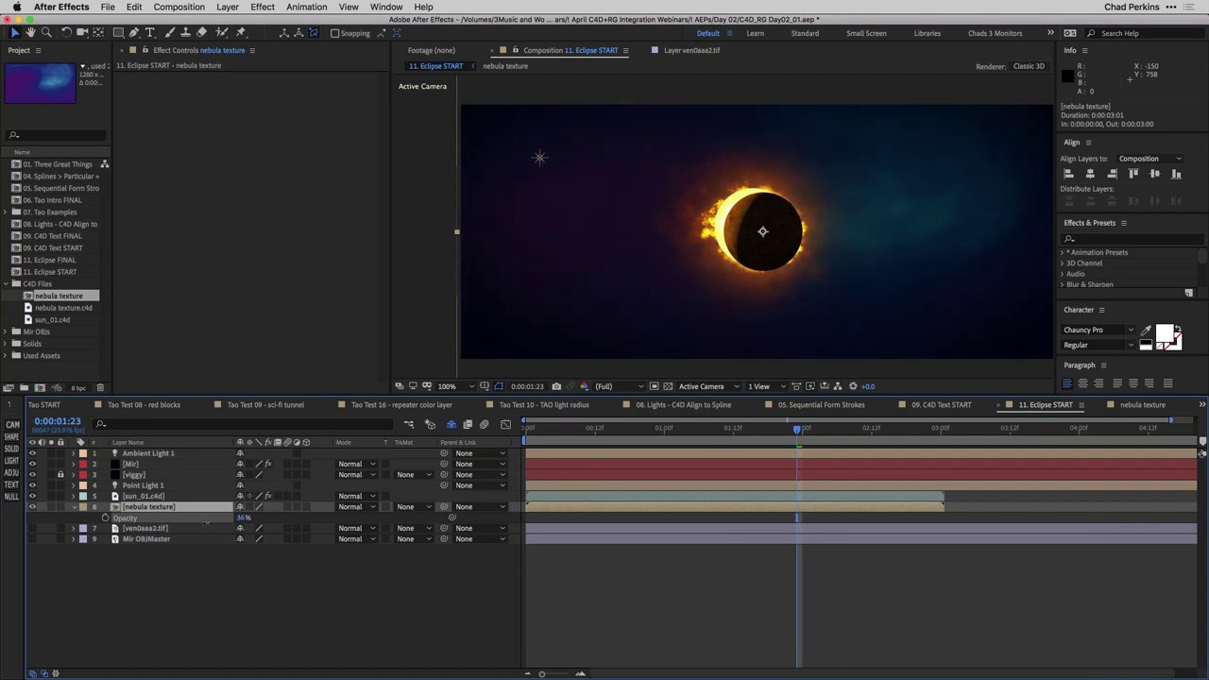
{"action": "key", "text": "Return"}
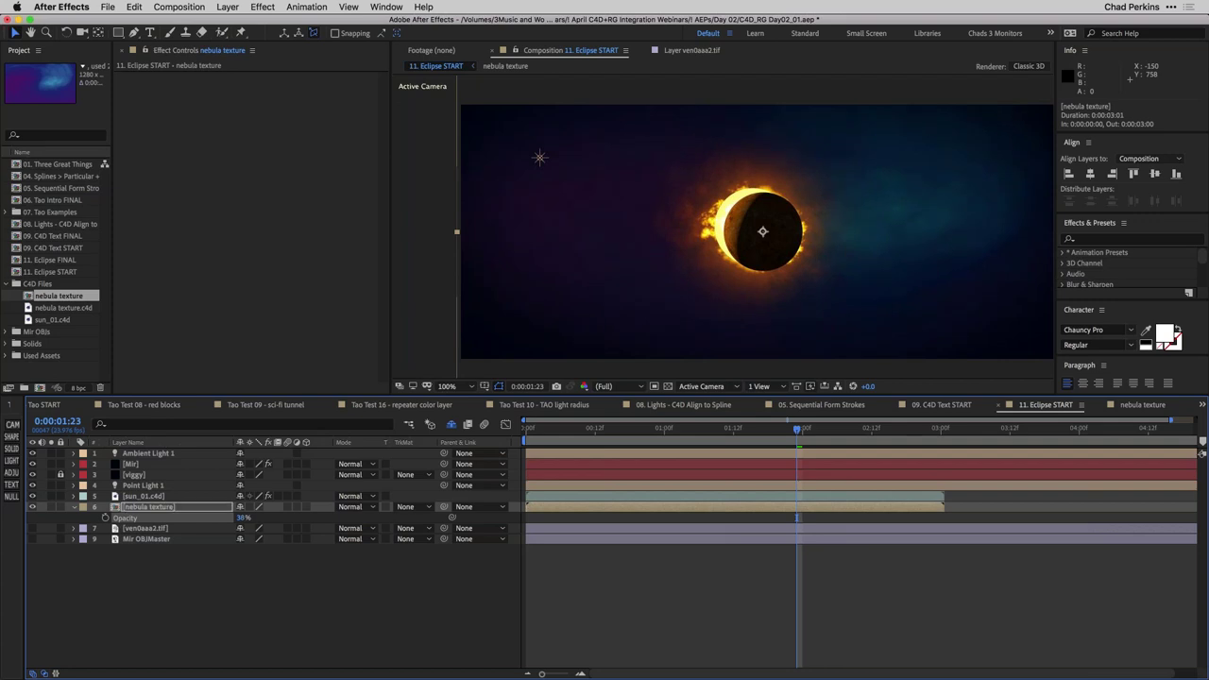
{"action": "left_click", "coordinate": [203, 559]}
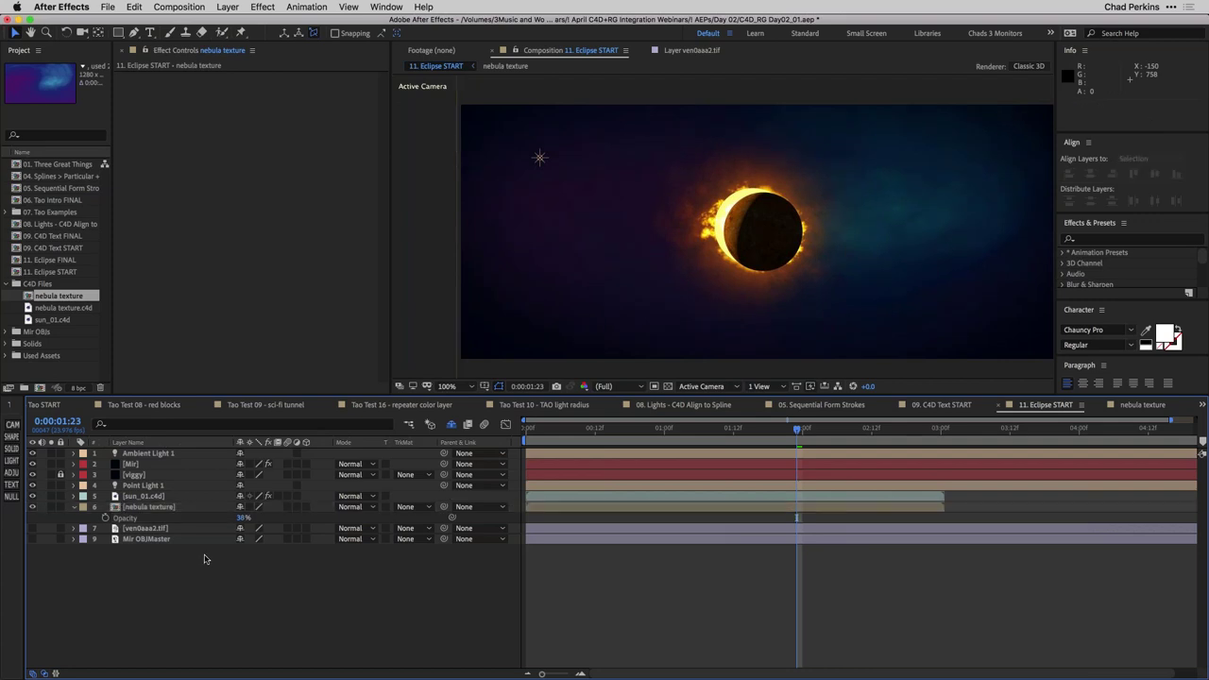
Create a new solid named Form and apply Trapcode Form to it
{"action": "key", "text": "ctrl+y"}
{"action": "type", "text": "Form"}
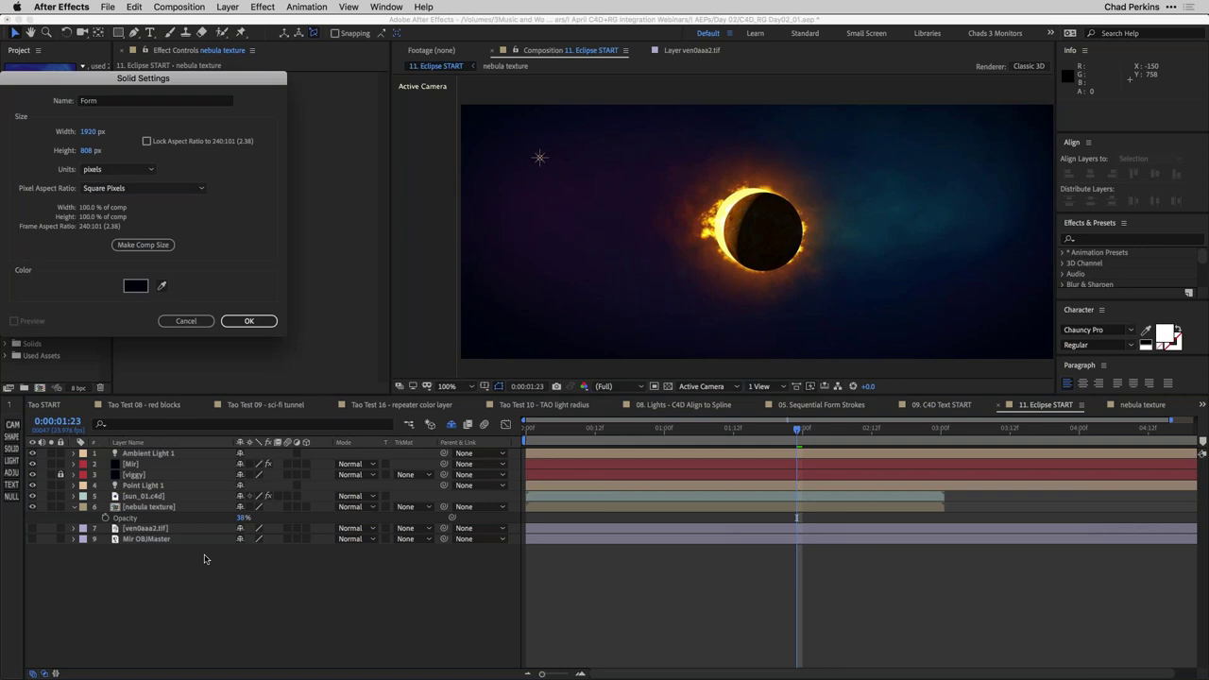
{"action": "key", "text": "Return"}
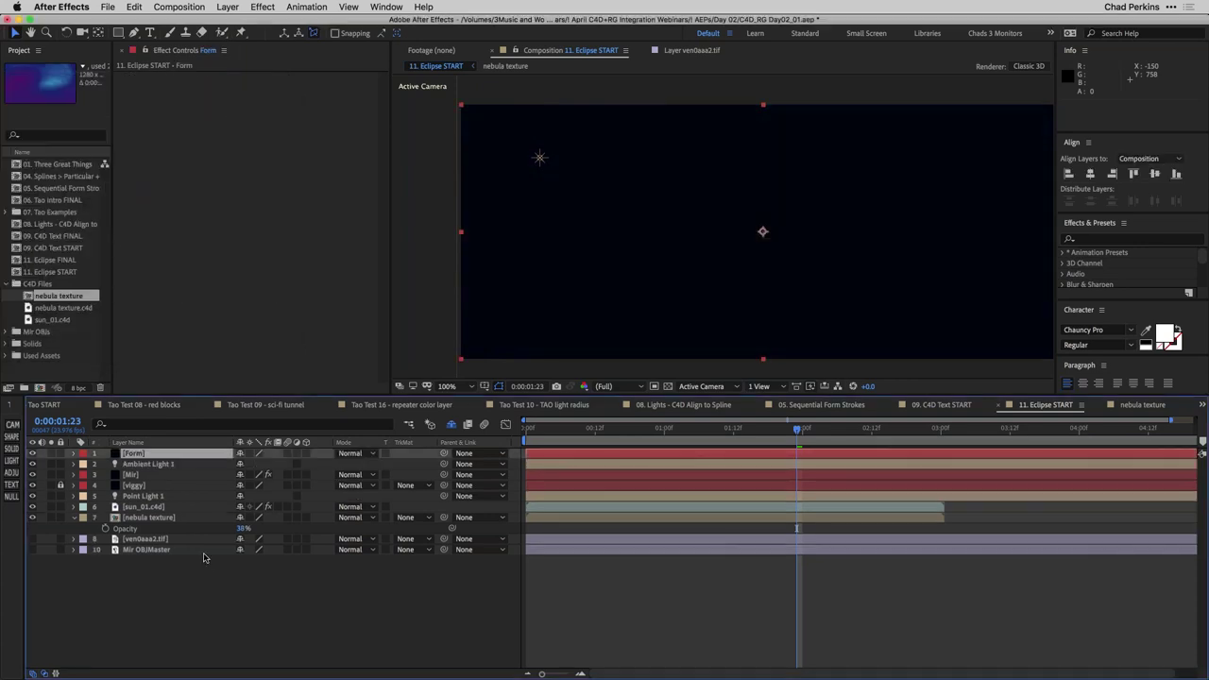
{"action": "left_click", "coordinate": [263, 7]}
{"action": "mouse_move", "coordinate": [330, 319]}
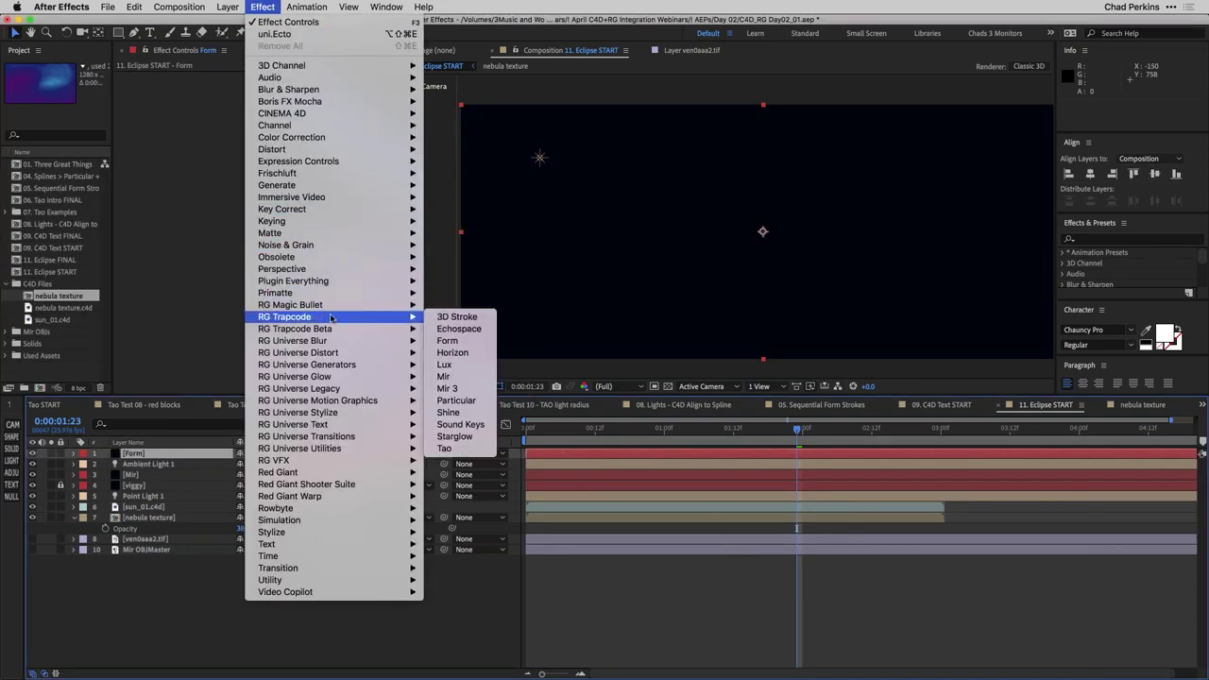
{"action": "left_click", "coordinate": [459, 342]}
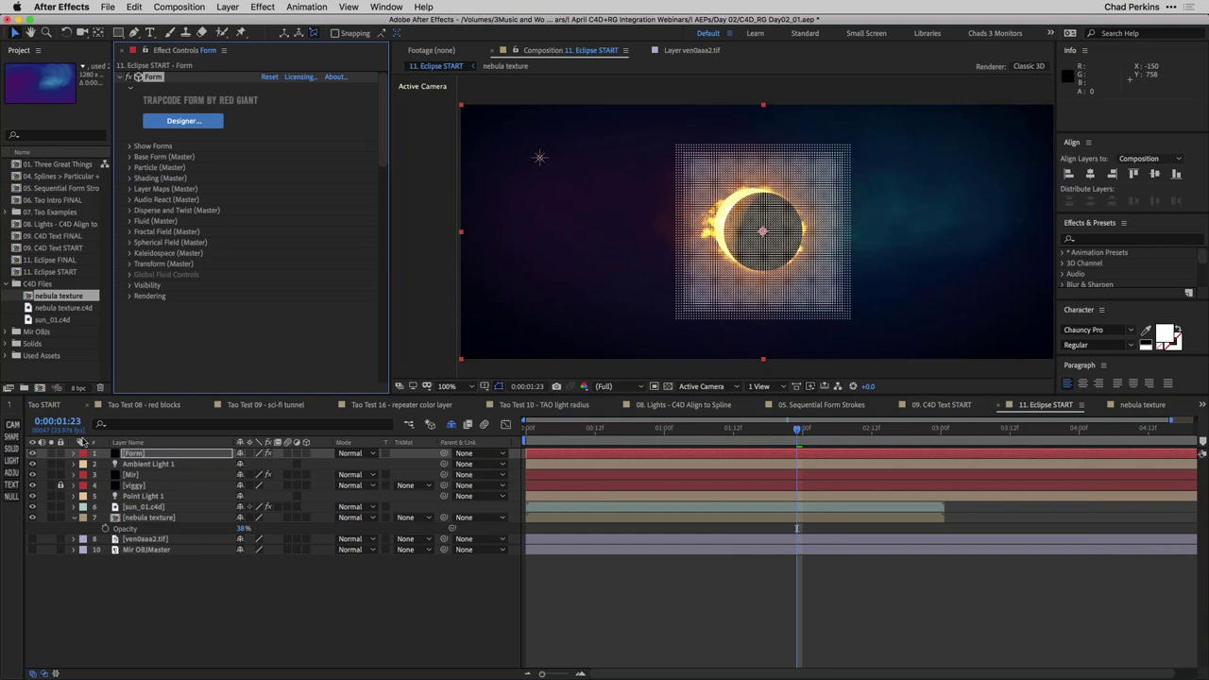
Solo the Form layer and enlarge its Base Form Size XYZ to 860
{"action": "left_click", "coordinate": [52, 453]}
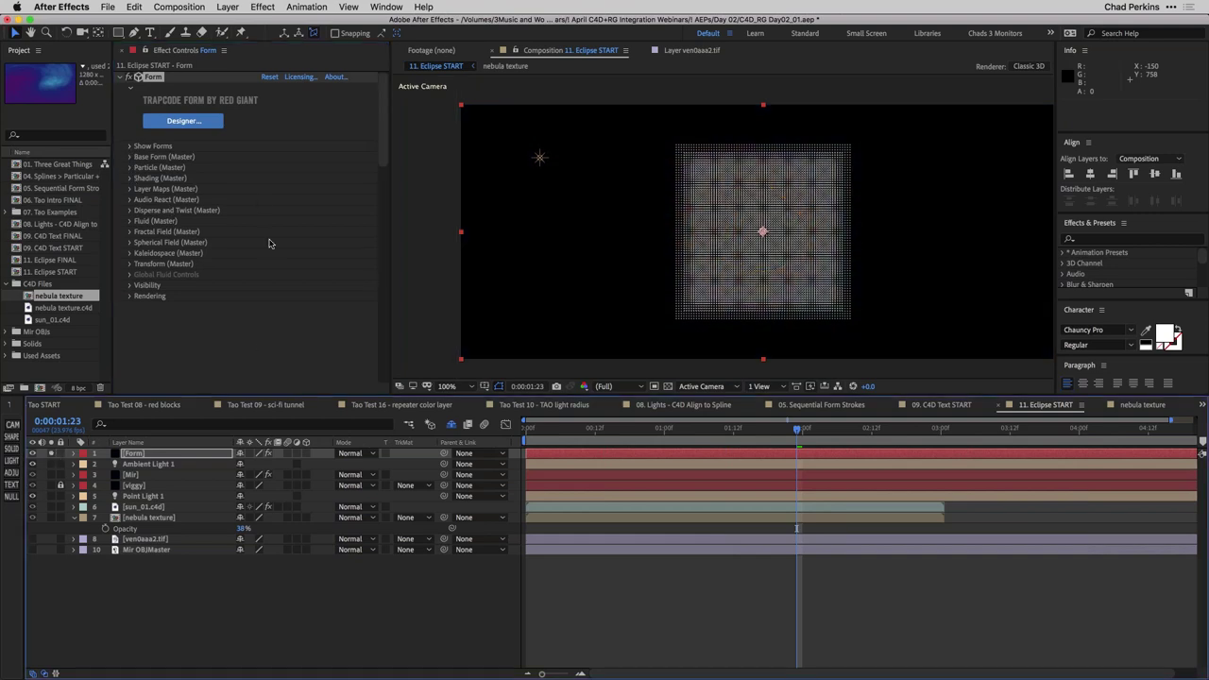
{"action": "left_click", "coordinate": [130, 156]}
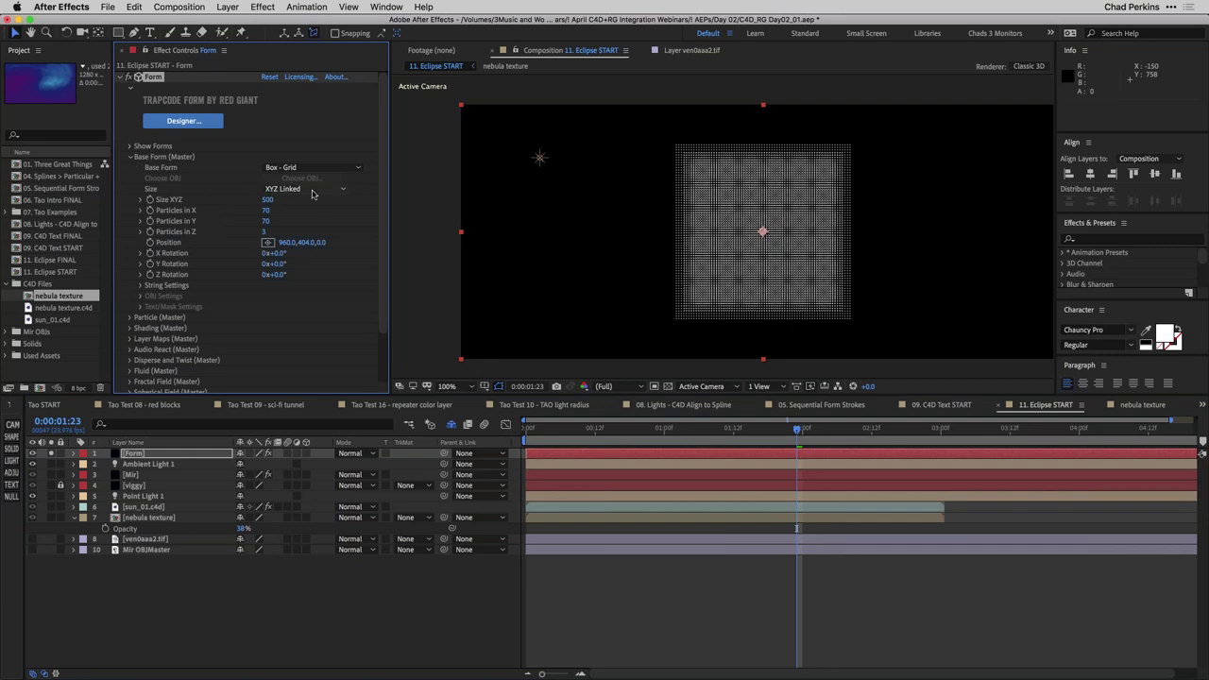
{"action": "mouse_move", "coordinate": [284, 199]}
{"action": "left_mouse_down"}
{"action": "mouse_move", "coordinate": [295, 200]}
{"action": "mouse_move", "coordinate": [277, 201]}
{"action": "left_mouse_up"}
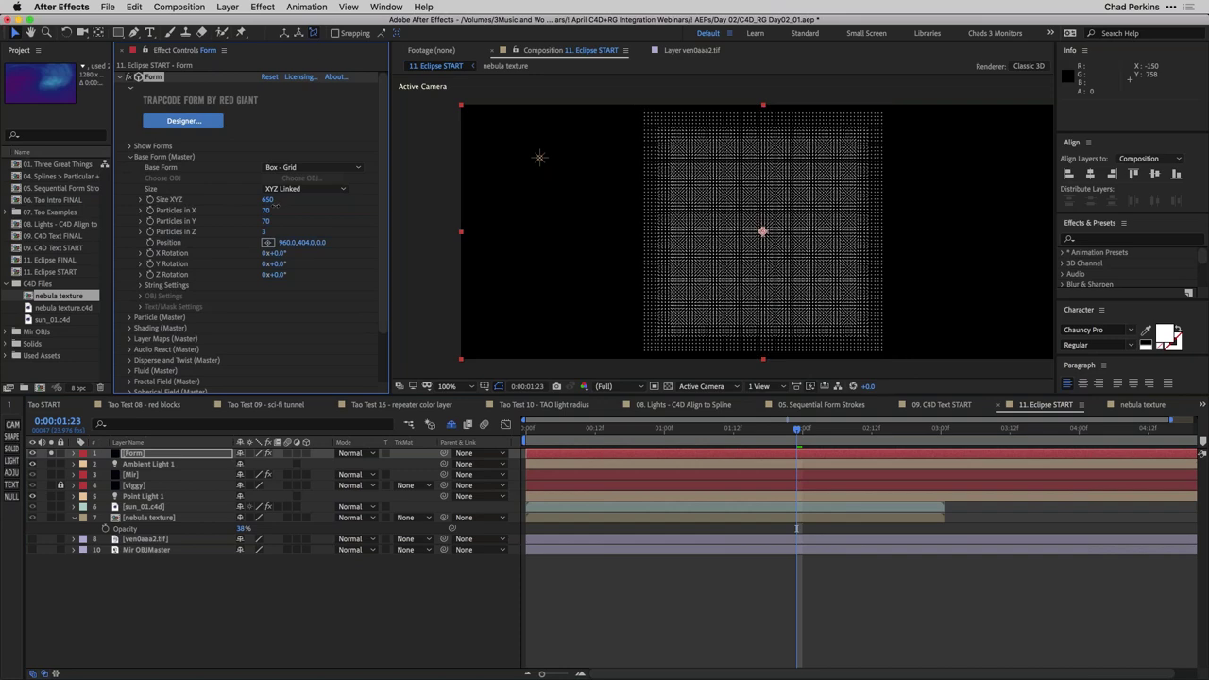
Switch Form's Size to XYZ Individual with Size X 2240 and Size Y 1090
{"action": "left_click", "coordinate": [302, 189]}
{"action": "left_click", "coordinate": [305, 214]}
{"action": "left_click", "coordinate": [270, 200]}
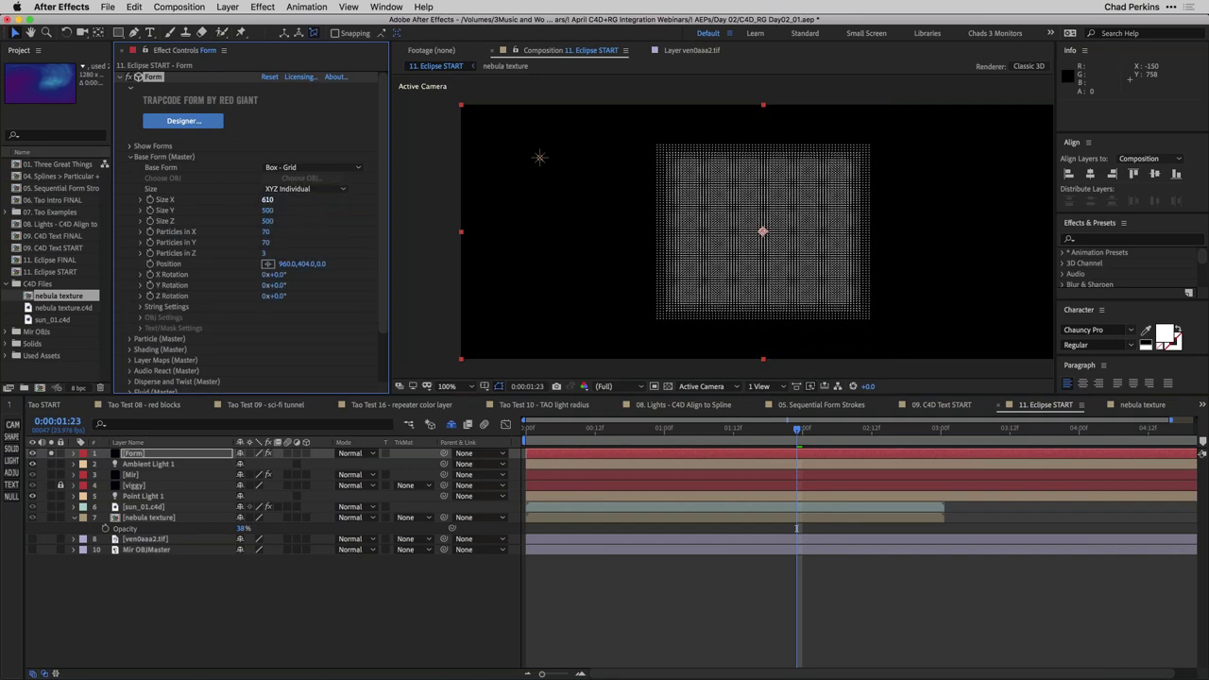
{"action": "left_click_drag", "start_coordinate": [304, 199], "coordinate": [364, 199]}
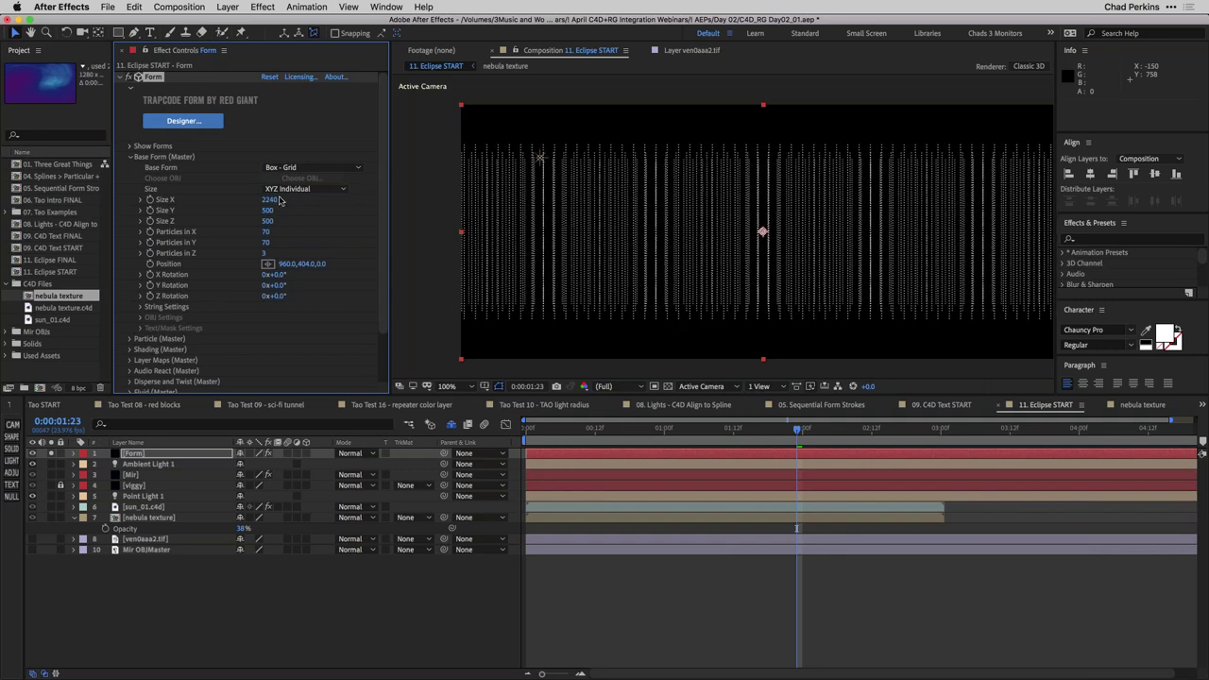
{"action": "left_click_drag", "start_coordinate": [289, 210], "coordinate": [341, 210]}
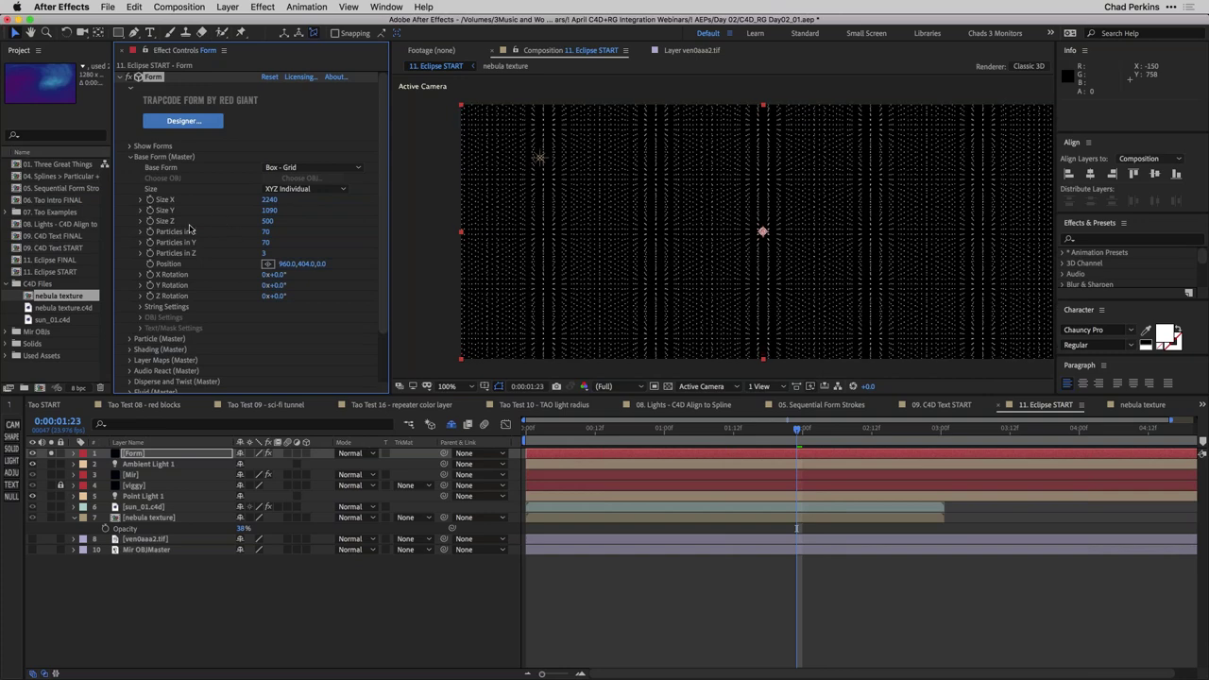
Set Particles in X and Particles in Y to 40 each
{"action": "left_click", "coordinate": [266, 231]}
{"action": "key", "text": "Tab"}
{"action": "type", "text": "40"}
{"action": "key", "text": "Return"}
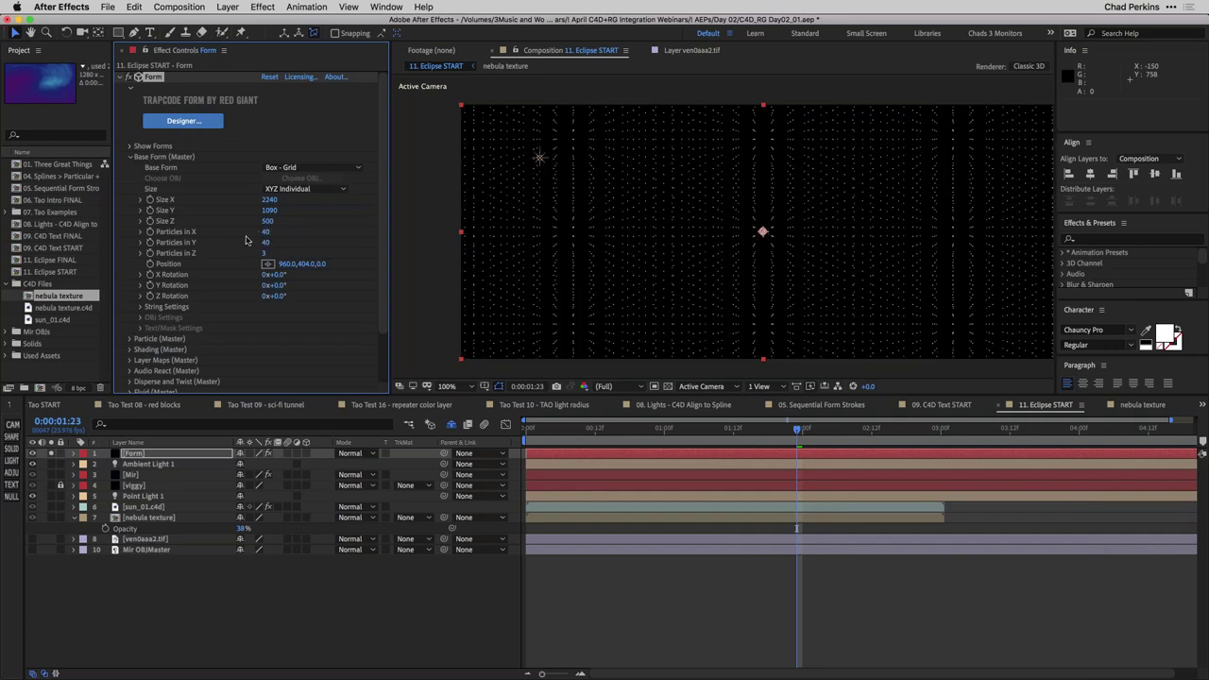
{"action": "left_click", "coordinate": [130, 156]}
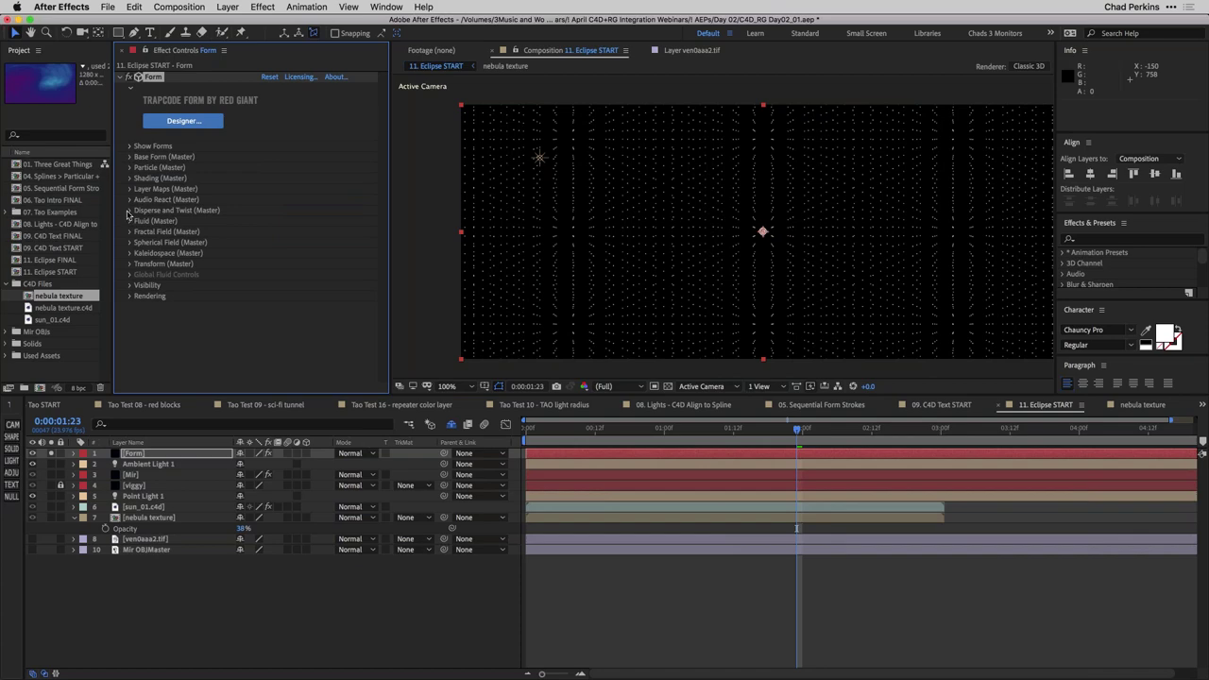
Scatter the grid with Disperse 131 and vary the individual star sizes
{"action": "left_click", "coordinate": [130, 211]}
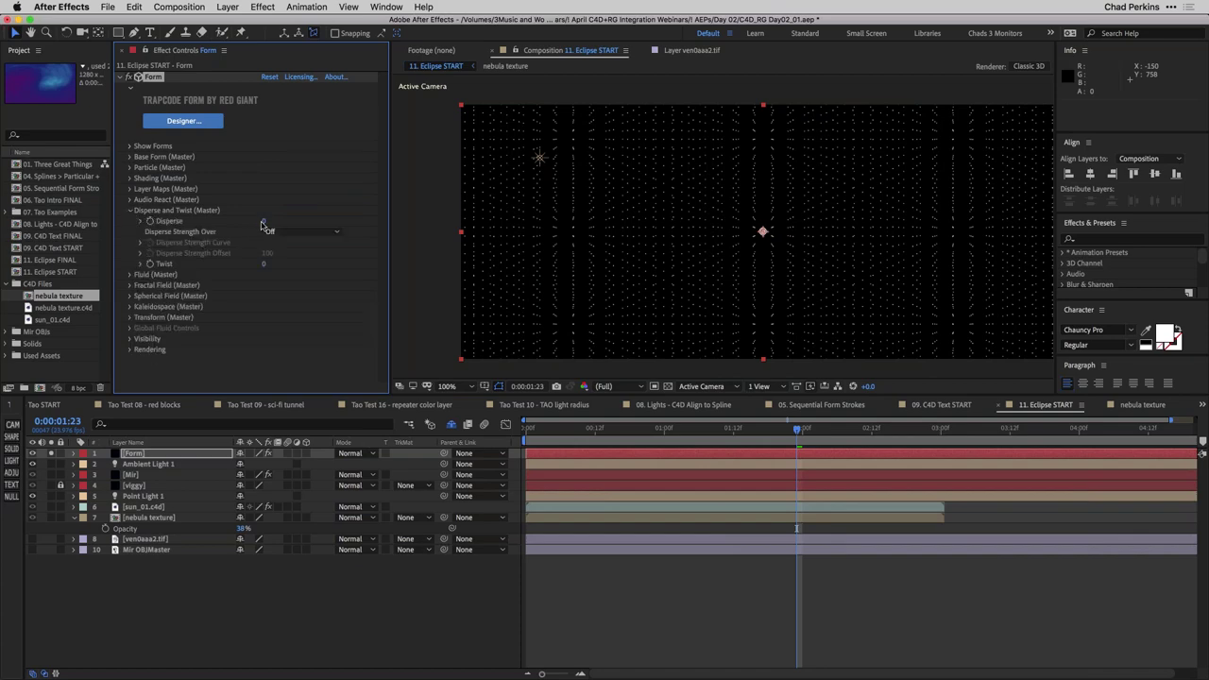
{"action": "left_click_drag", "start_coordinate": [300, 230], "coordinate": [349, 231]}
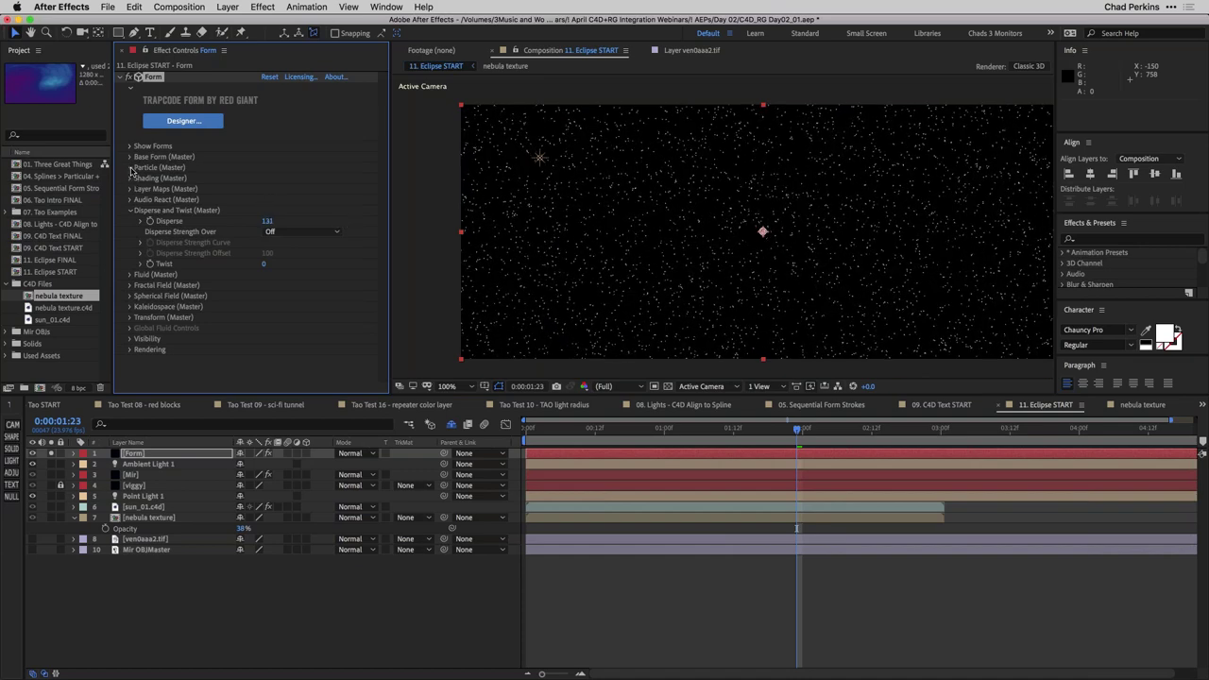
{"action": "left_click", "coordinate": [130, 167]}
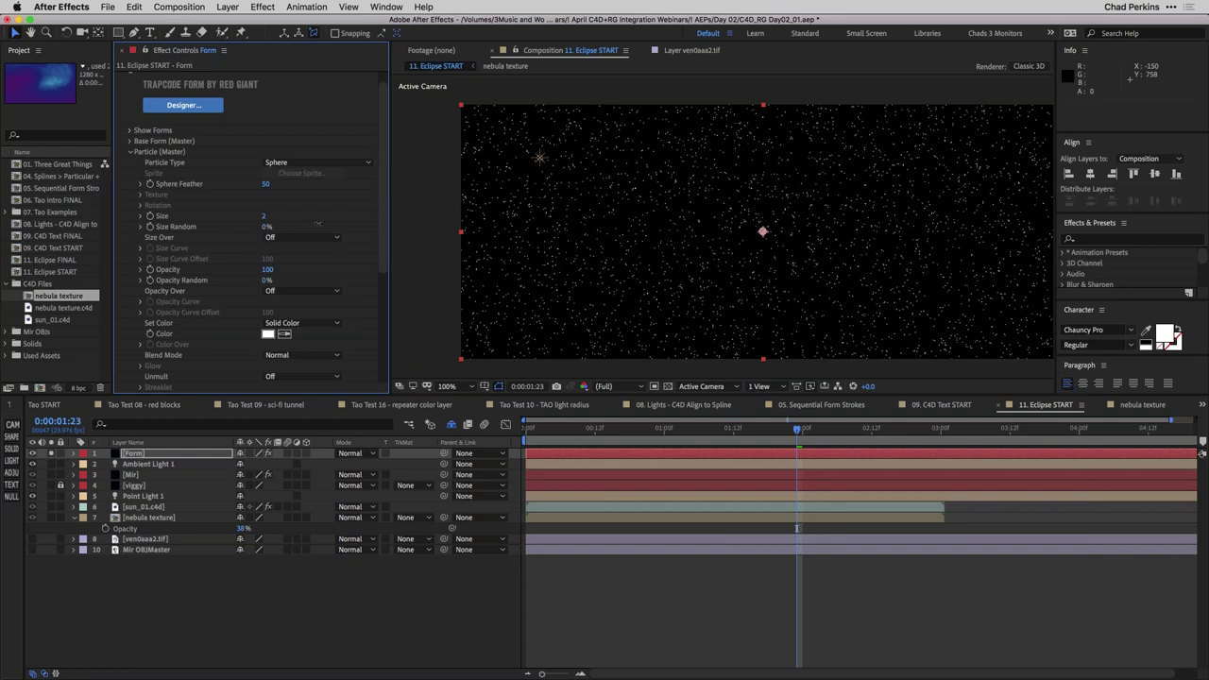
{"action": "left_click_drag", "start_coordinate": [269, 226], "coordinate": [345, 269]}
{"action": "left_click", "coordinate": [132, 152]}
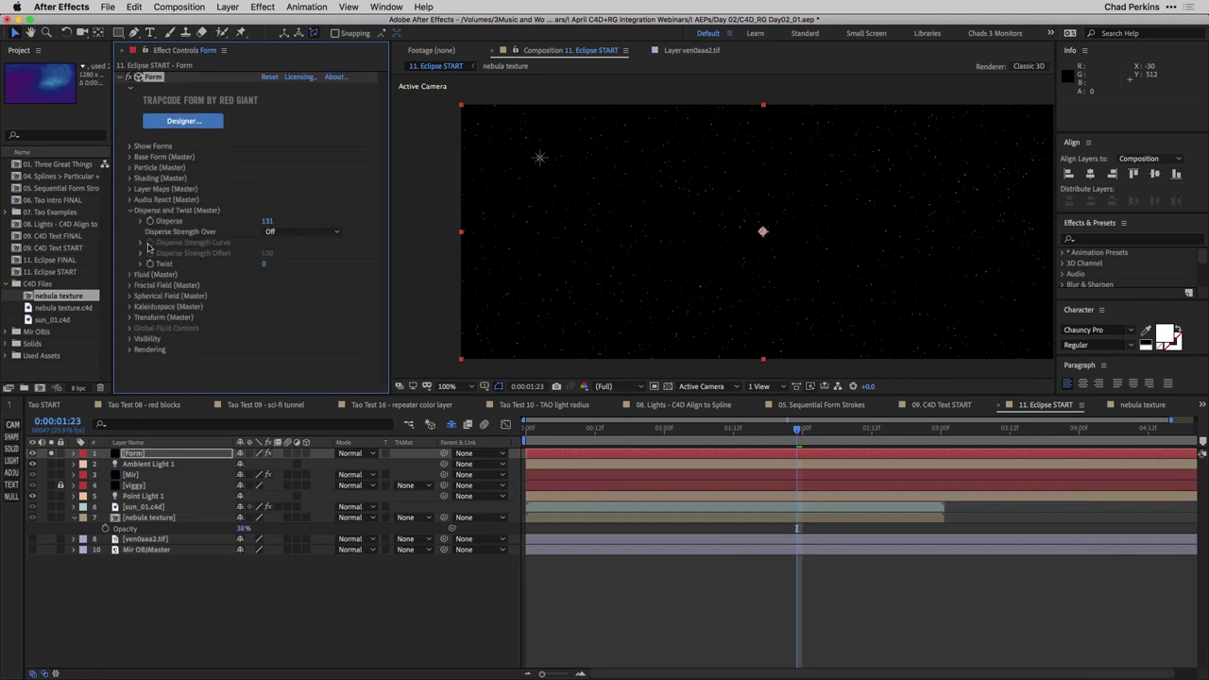
Set Fractal Field Affect Opacity to 23 and preview the twinkling starfield
{"action": "left_click", "coordinate": [129, 285]}
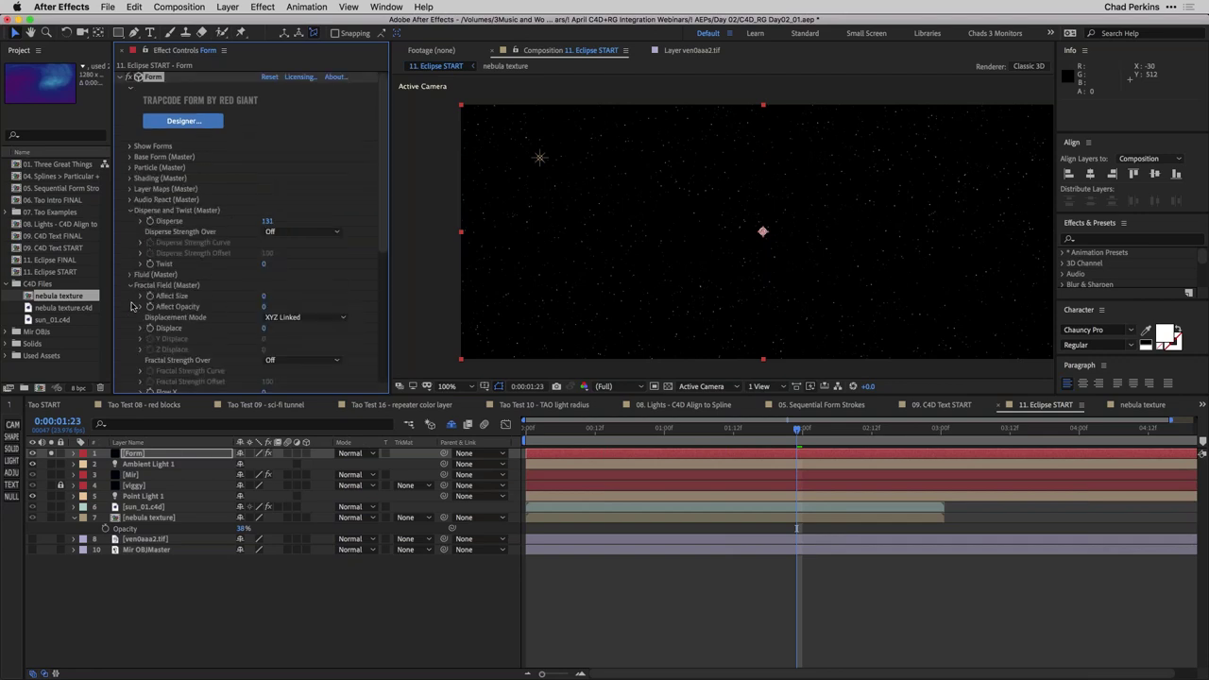
{"action": "scroll", "coordinate": [226, 284], "scroll_direction": "down", "scroll_amount": 4}
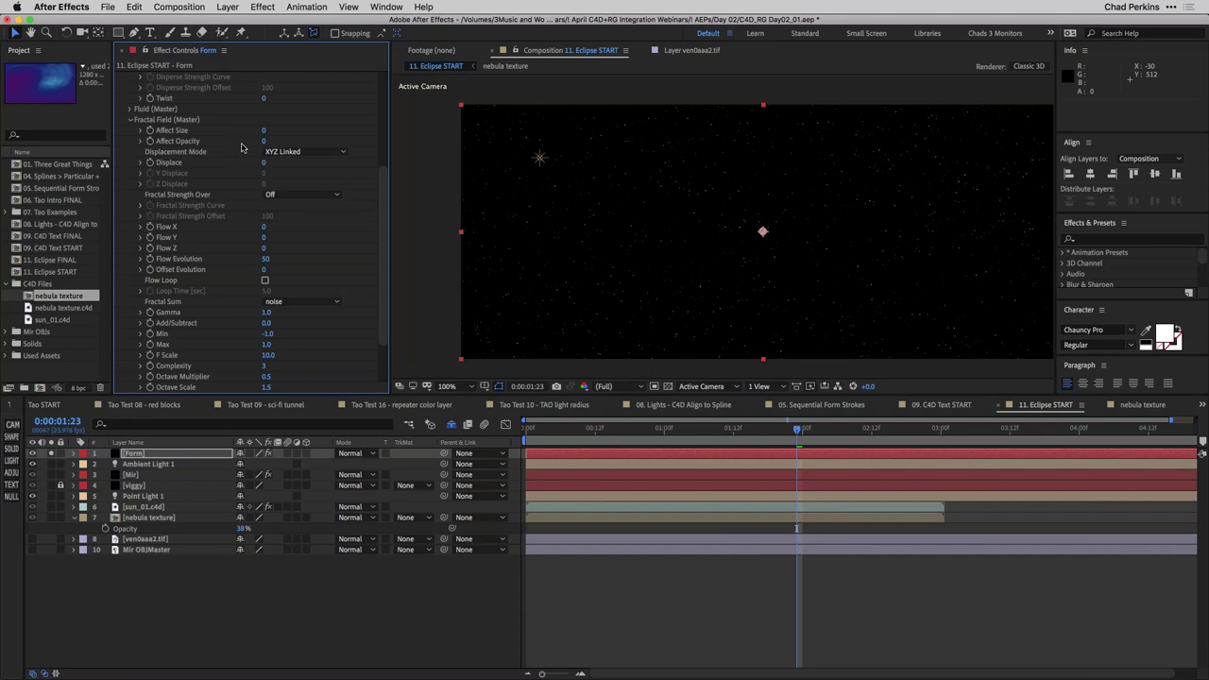
{"action": "left_click_drag", "start_coordinate": [264, 144], "coordinate": [277, 140]}
{"action": "left_click", "coordinate": [406, 613]}
{"action": "key", "text": "space"}
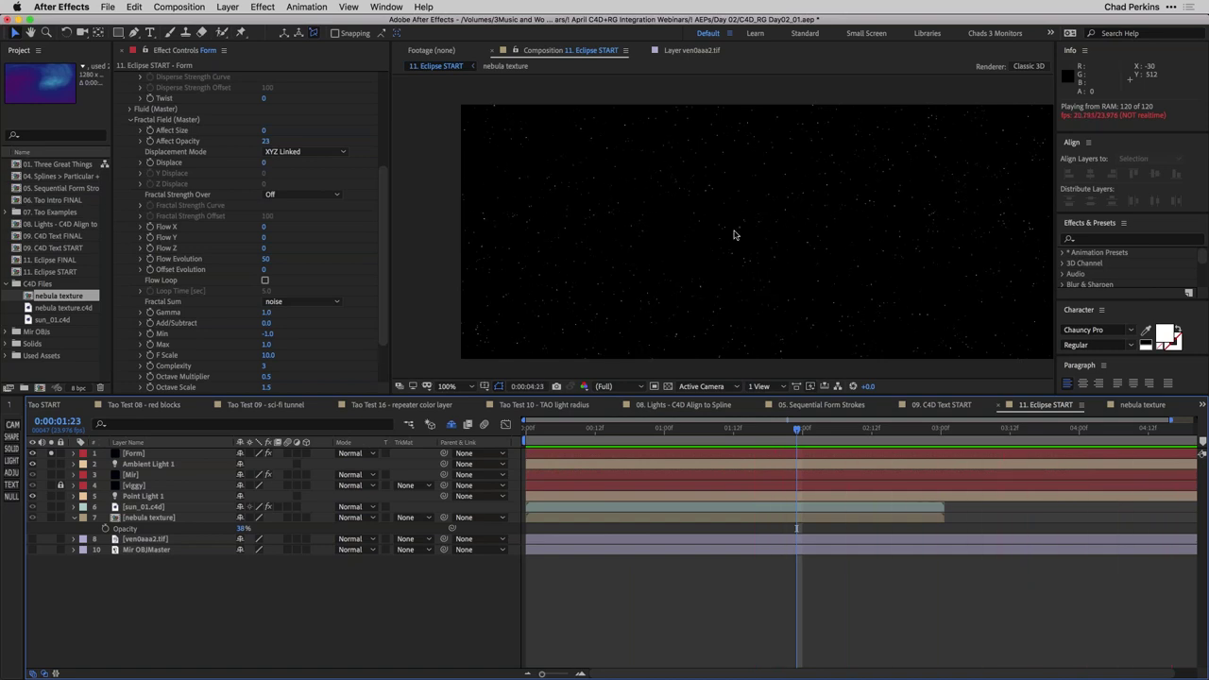
Stop the preview and move the Form layer below the nebula texture layer
{"action": "key", "text": "space"}
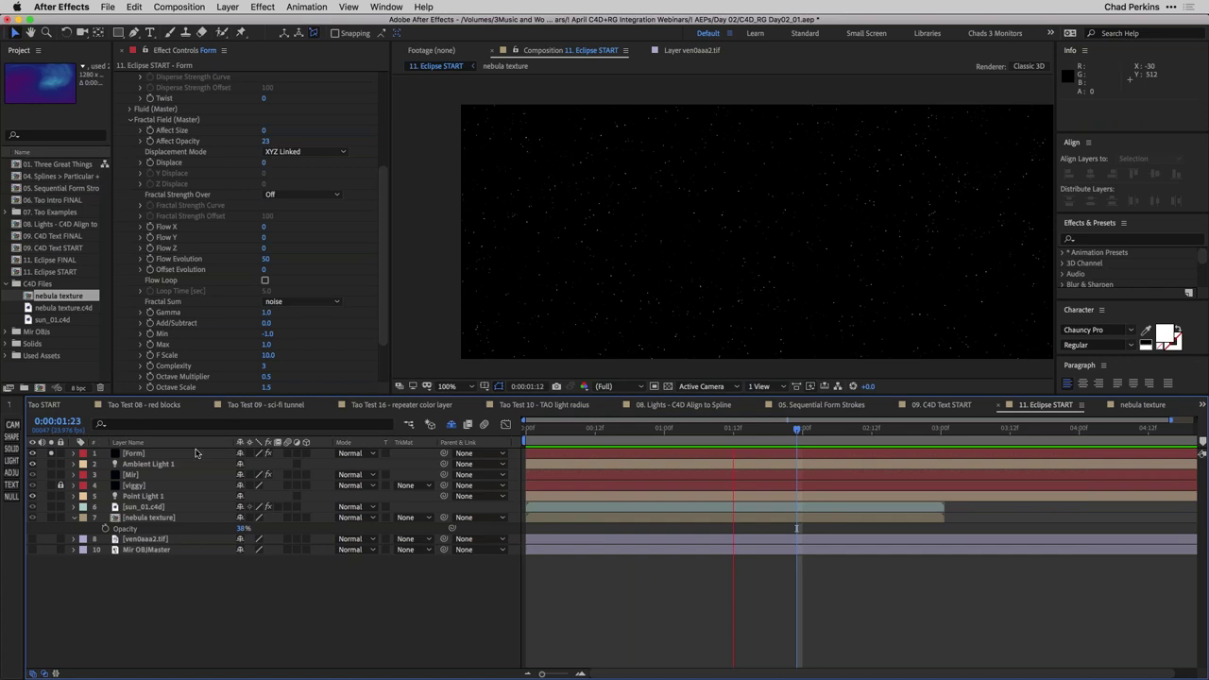
{"action": "left_click_drag", "start_coordinate": [124, 454], "coordinate": [133, 522]}
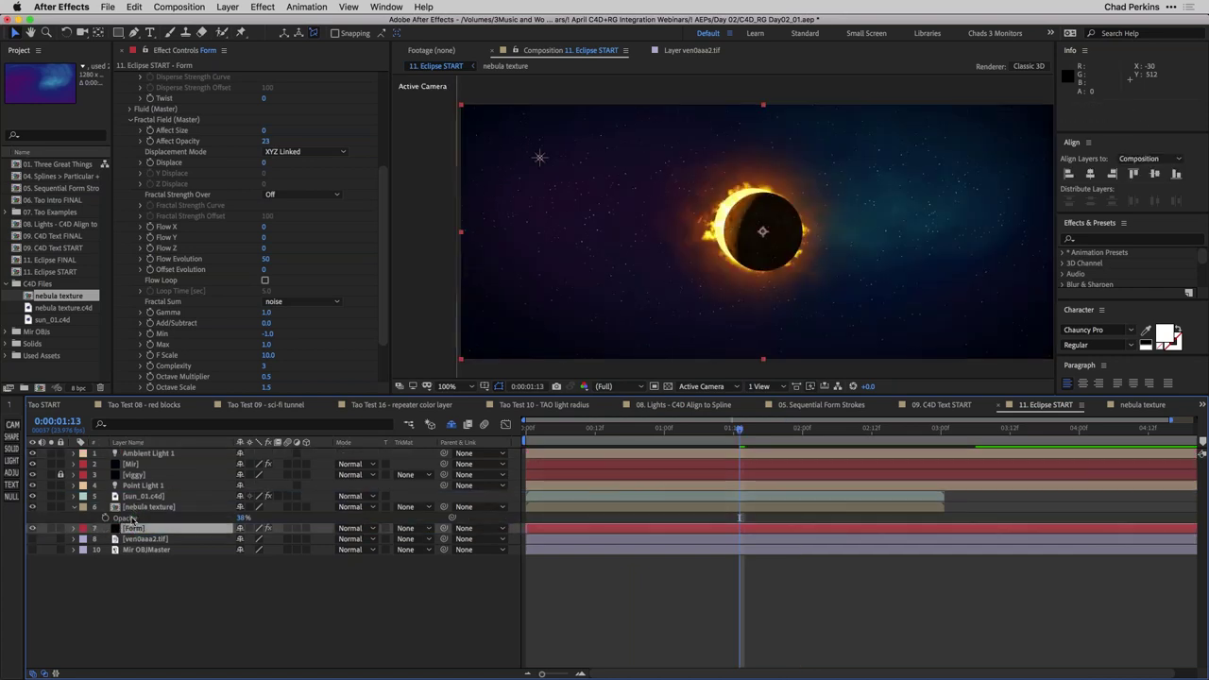
{"action": "left_click", "coordinate": [201, 579]}
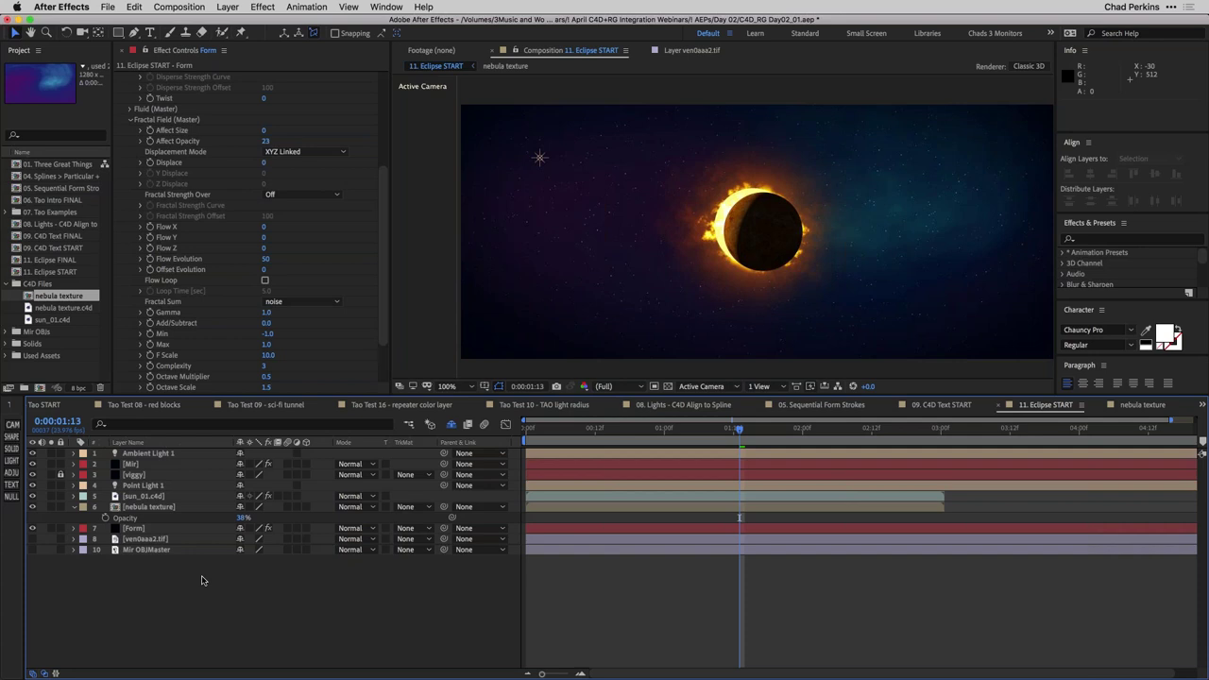
Add a 35mm Camera 1 and orbit it slightly around the eclipse scene
{"action": "key", "text": "ctrl+alt+shift+c"}
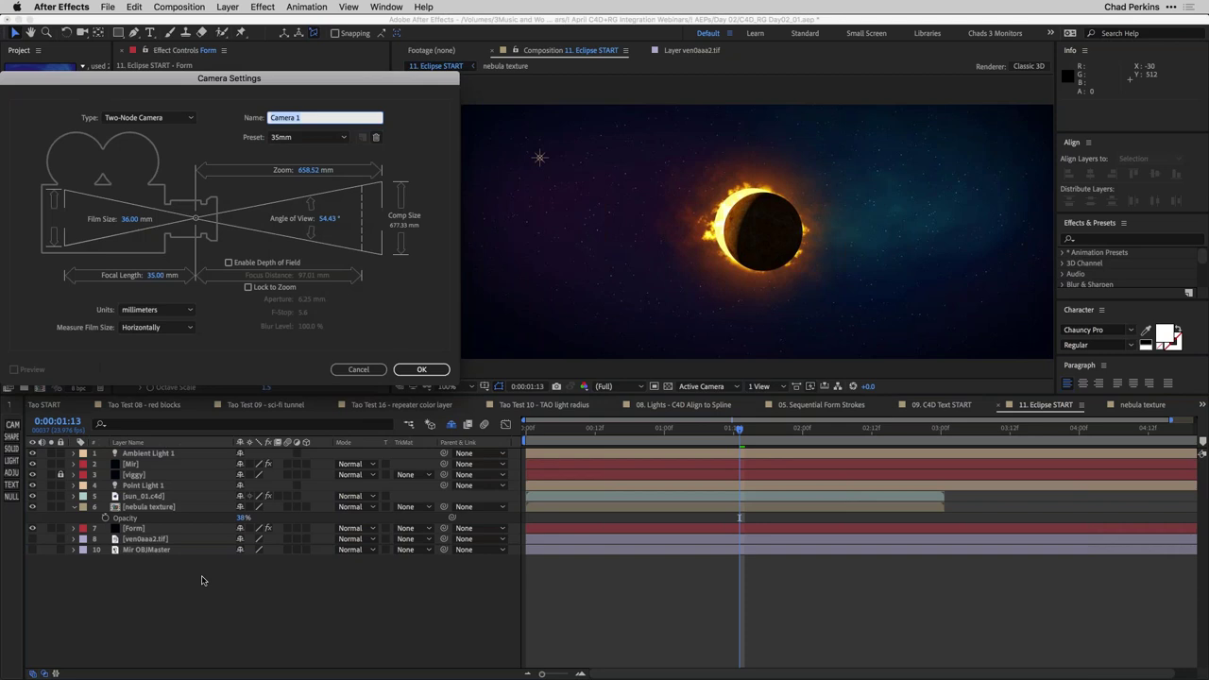
{"action": "key", "text": "Return"}
{"action": "key", "text": "c"}
{"action": "mouse_move", "coordinate": [727, 267]}
{"action": "left_mouse_down"}
{"action": "mouse_move", "coordinate": [744, 269]}
{"action": "mouse_move", "coordinate": [714, 266]}
{"action": "mouse_move", "coordinate": [729, 283]}
{"action": "mouse_move", "coordinate": [752, 263]}
{"action": "mouse_move", "coordinate": [743, 259]}
{"action": "left_mouse_up"}
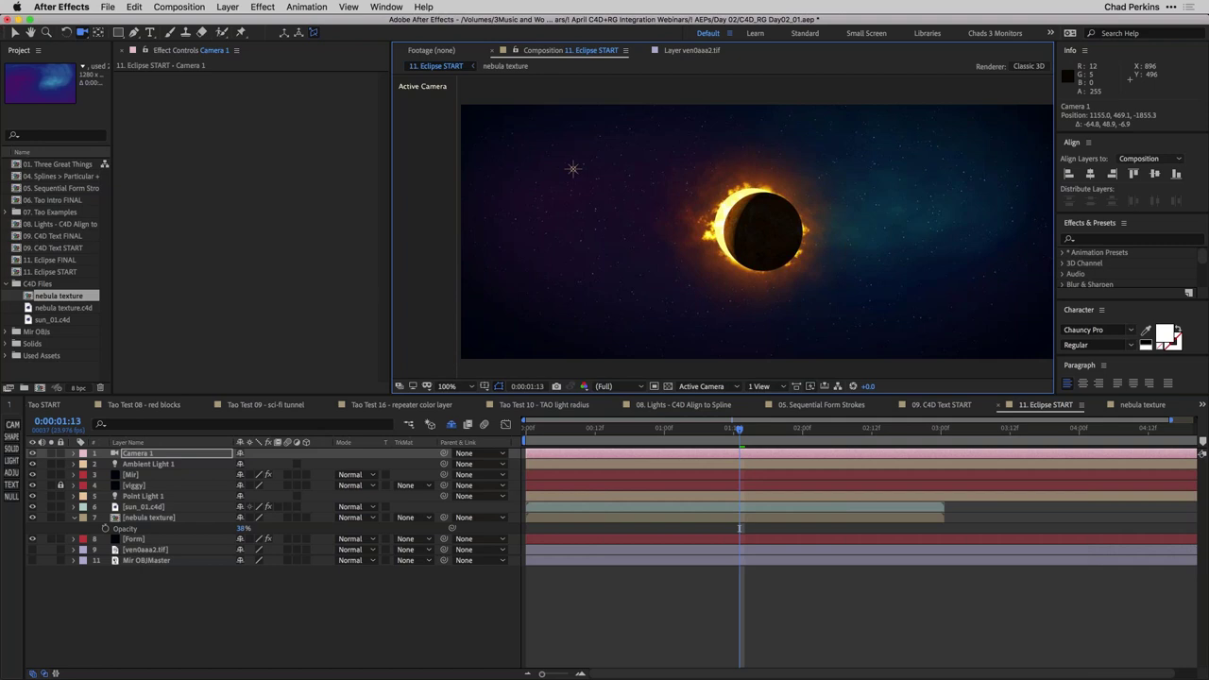
Open the sun's Ecto Distortion Settings and try the Brimstone and Electric patterns
{"action": "left_click", "coordinate": [165, 510]}
{"action": "left_click", "coordinate": [165, 510]}
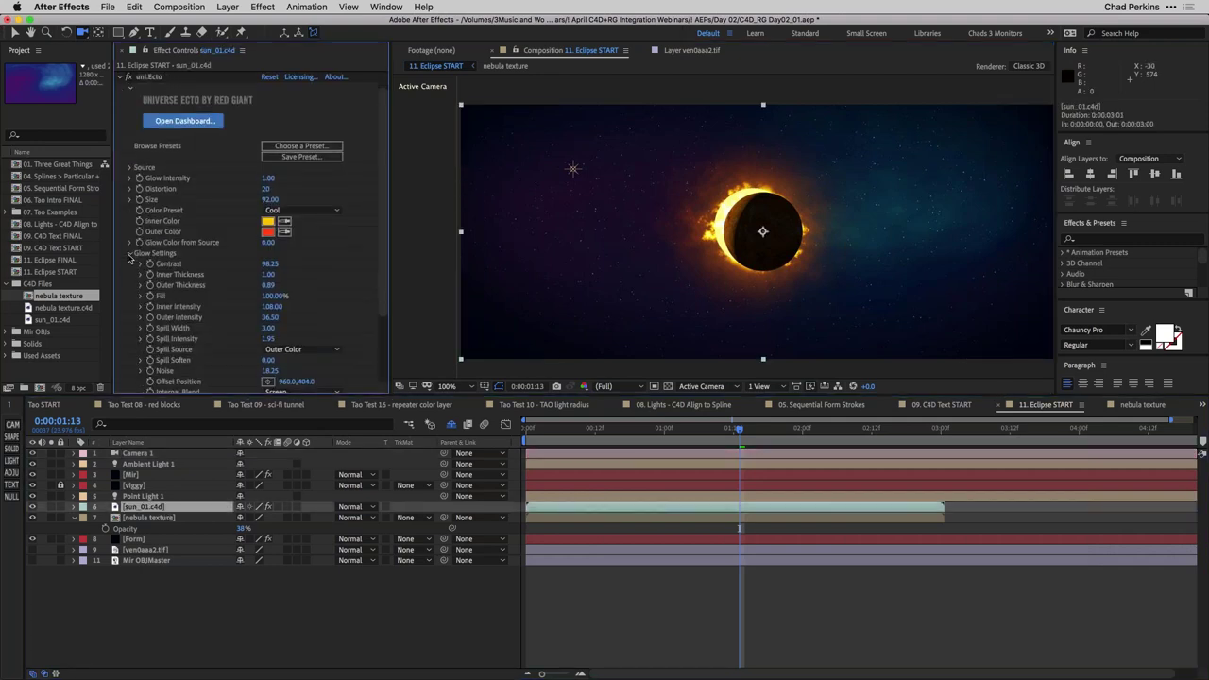
{"action": "left_click", "coordinate": [132, 253]}
{"action": "left_click", "coordinate": [129, 285]}
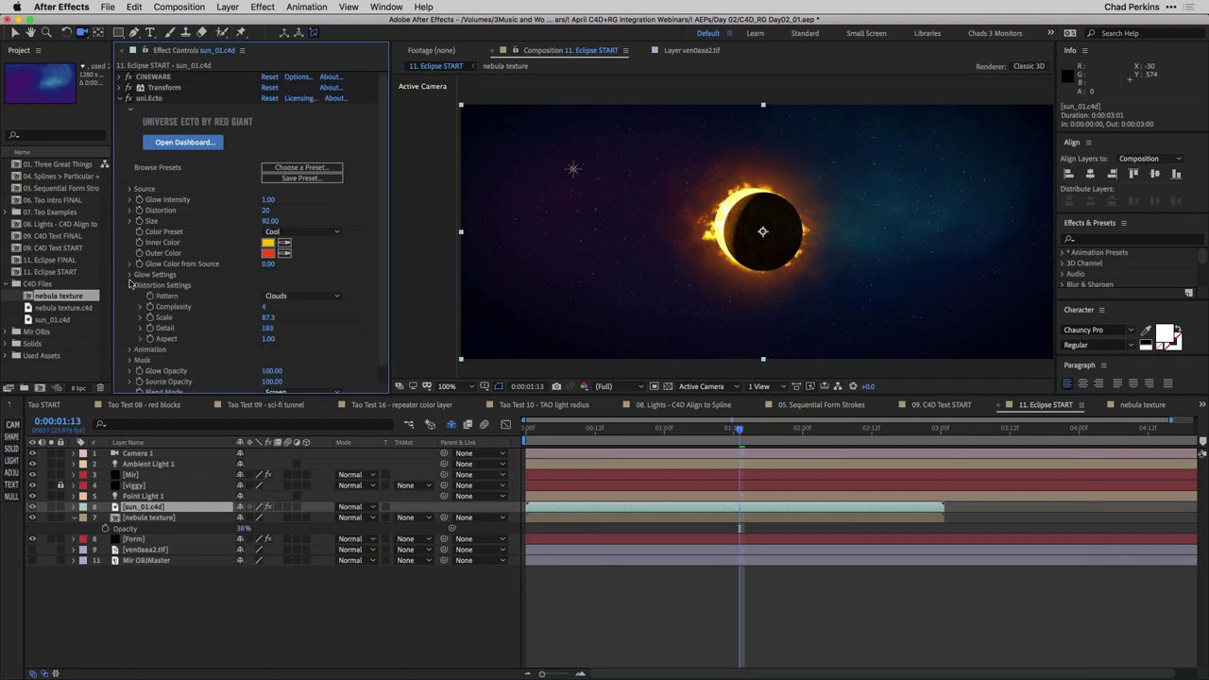
{"action": "left_click", "coordinate": [298, 296]}
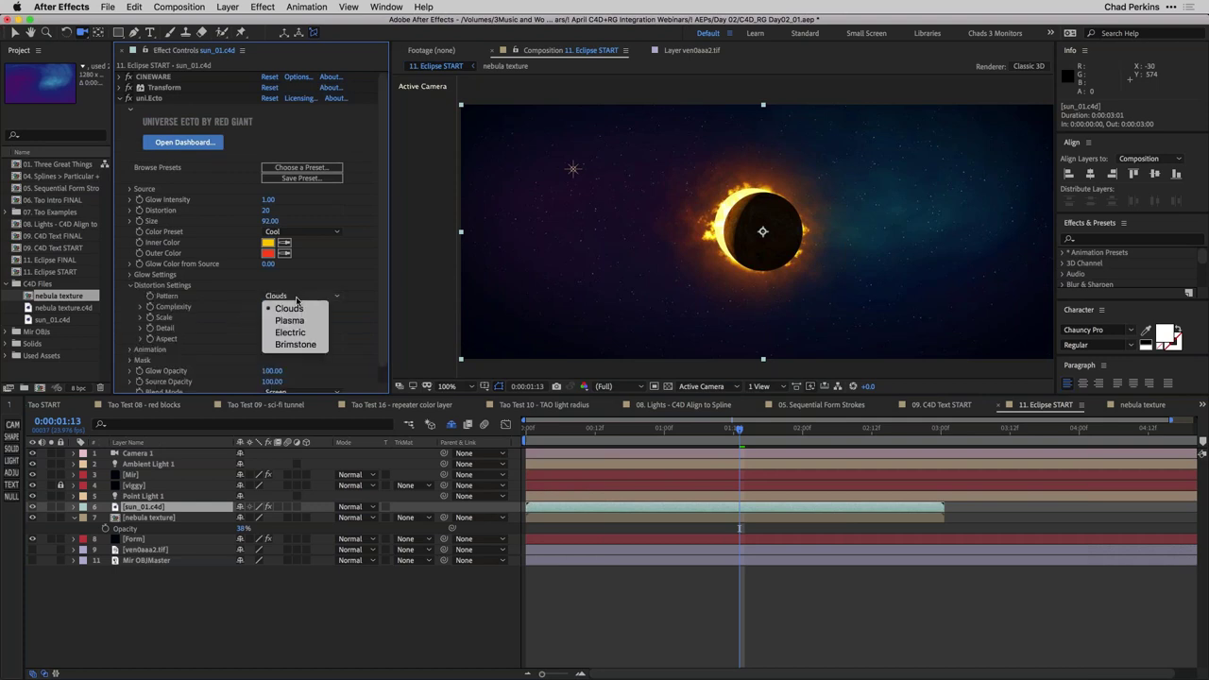
{"action": "left_click", "coordinate": [307, 345]}
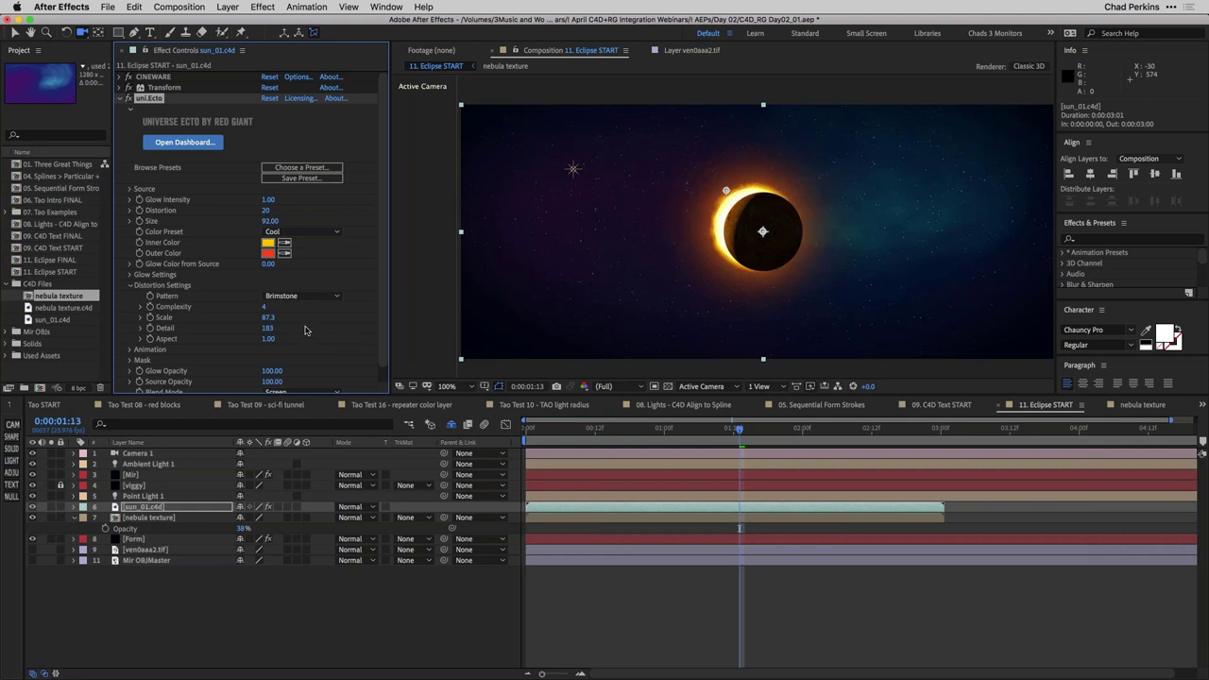
{"action": "left_click", "coordinate": [302, 297]}
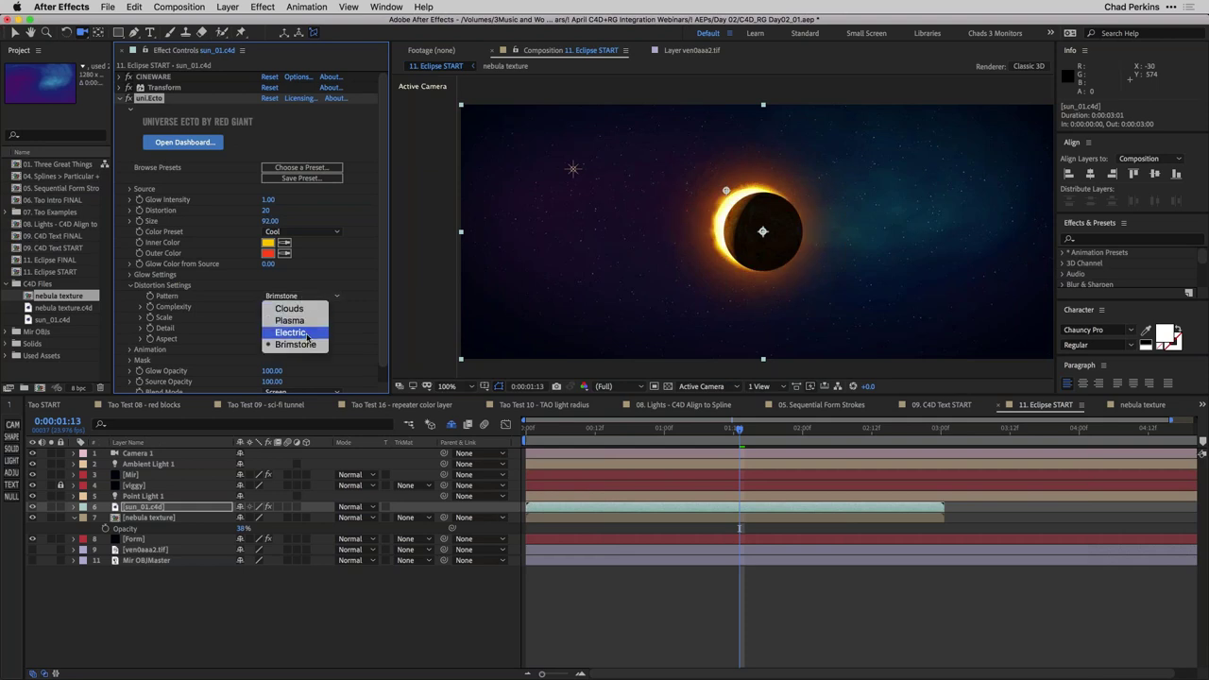
{"action": "left_click", "coordinate": [306, 333]}
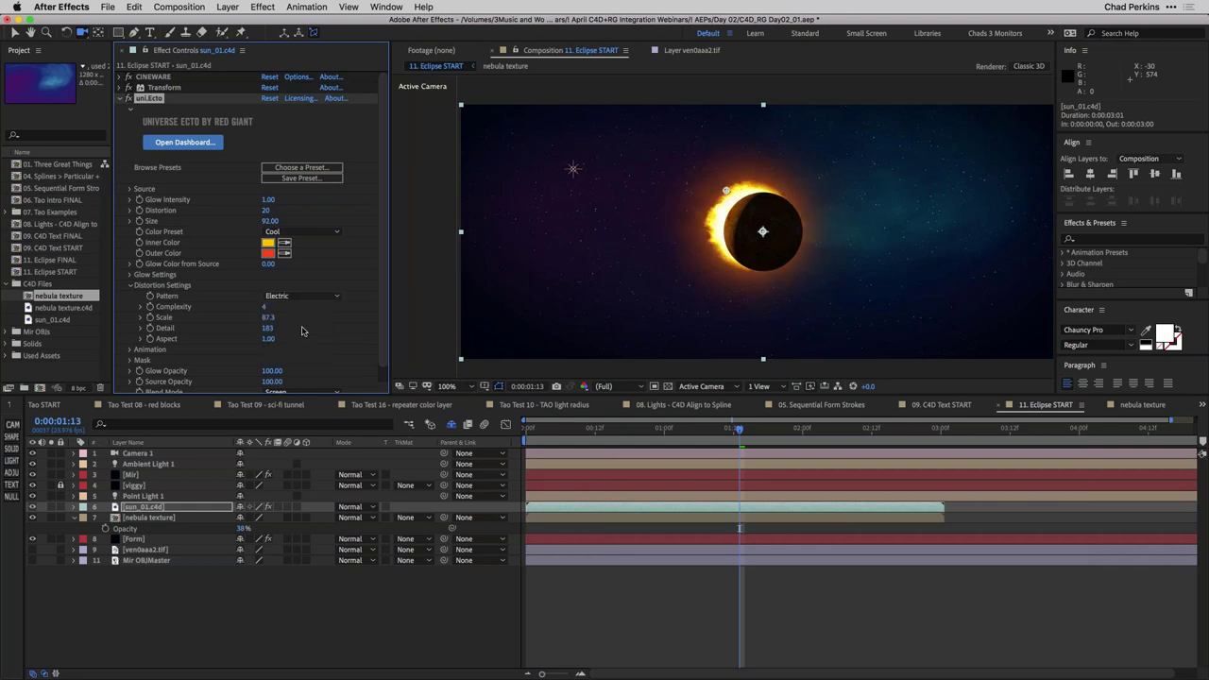
Try Scale 400 and other Aspect values, then settle on Aspect 1.00 and the Plasma pattern
{"action": "left_click", "coordinate": [268, 317]}
{"action": "type", "text": "400"}
{"action": "key", "text": "Return"}
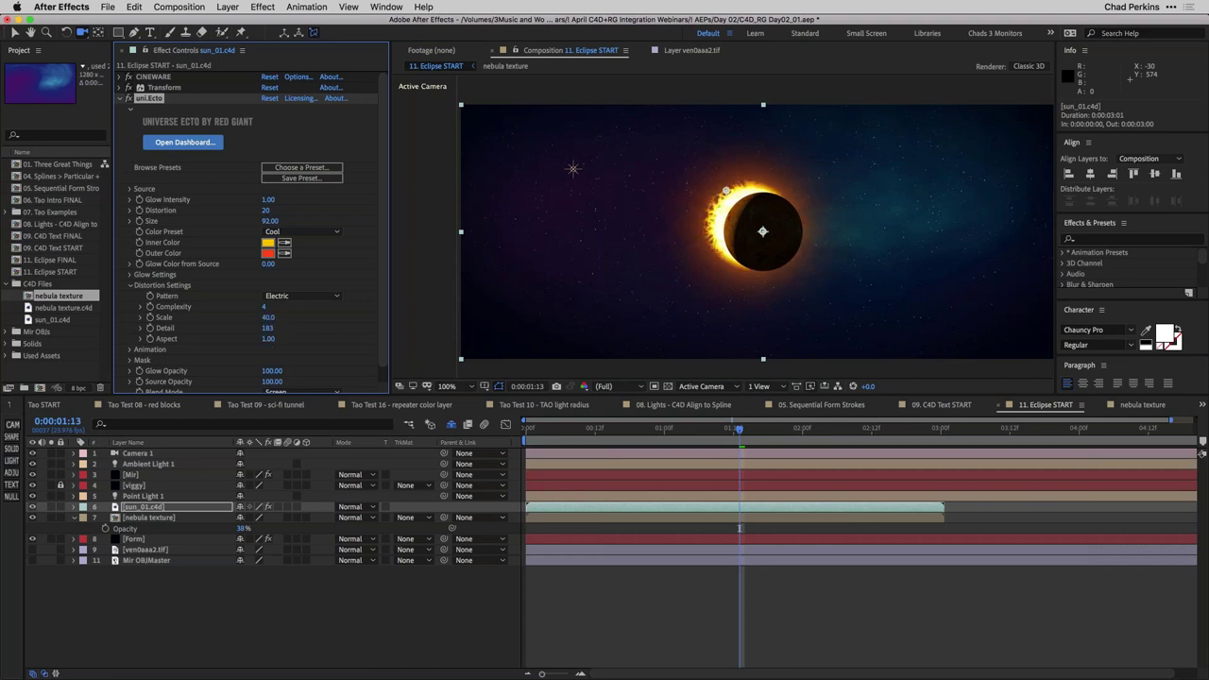
{"action": "key", "text": "super+z"}
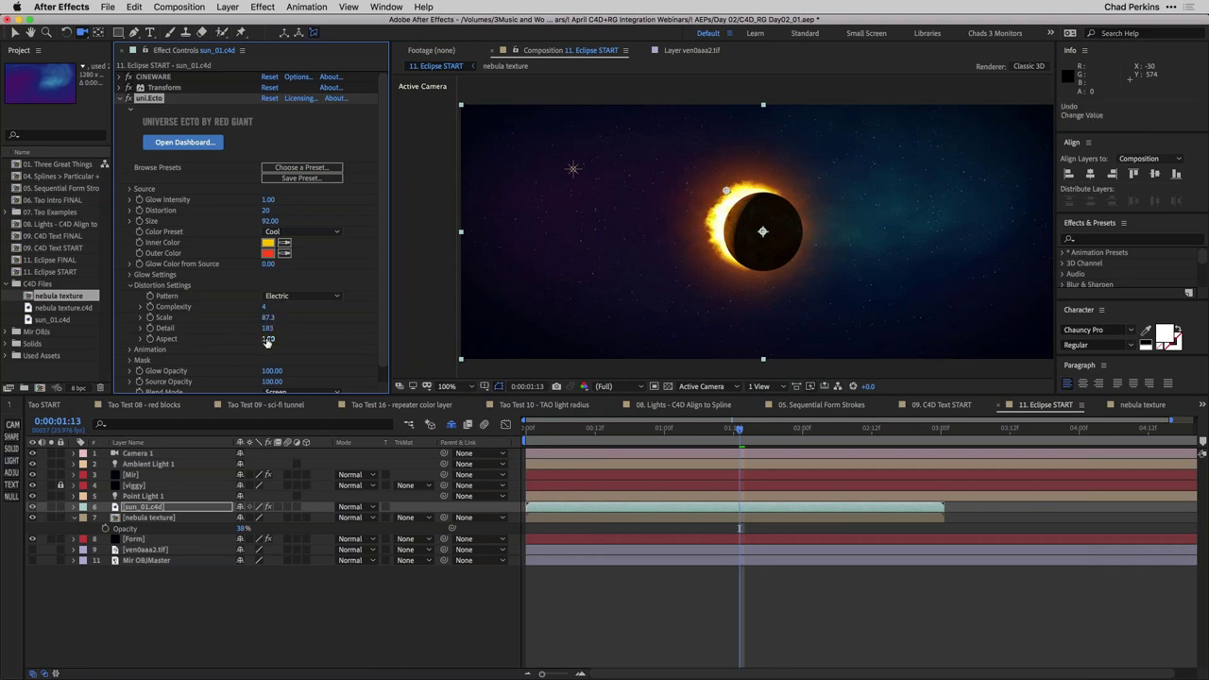
{"action": "mouse_move", "coordinate": [246, 337]}
{"action": "left_mouse_down"}
{"action": "mouse_move", "coordinate": [198, 345]}
{"action": "mouse_move", "coordinate": [251, 360]}
{"action": "left_mouse_up"}
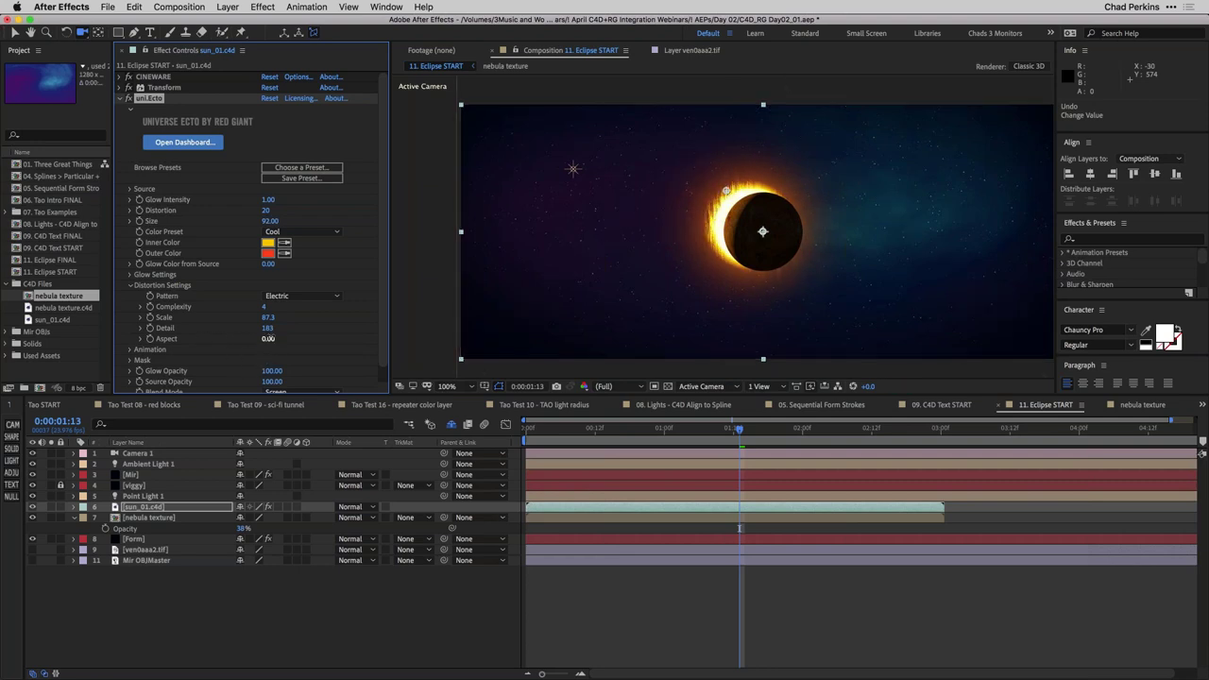
{"action": "left_click_drag", "start_coordinate": [273, 338], "coordinate": [170, 342]}
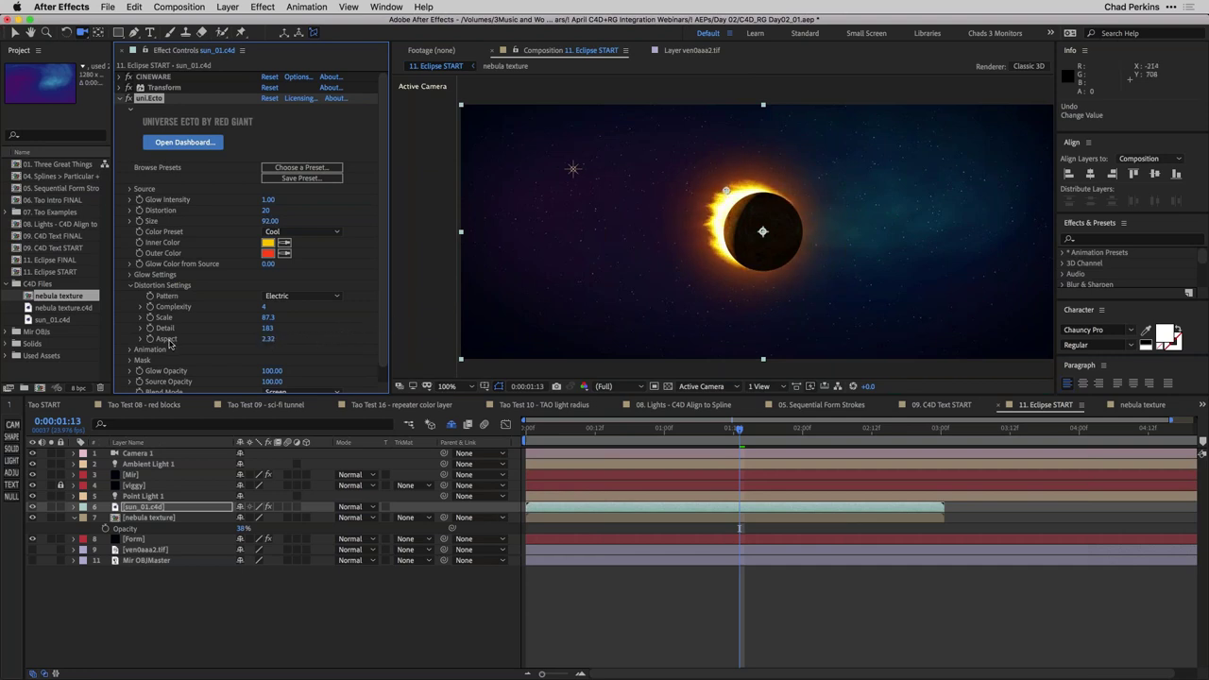
{"action": "left_click", "coordinate": [266, 338]}
{"action": "type", "text": "1"}
{"action": "key", "text": "Return"}
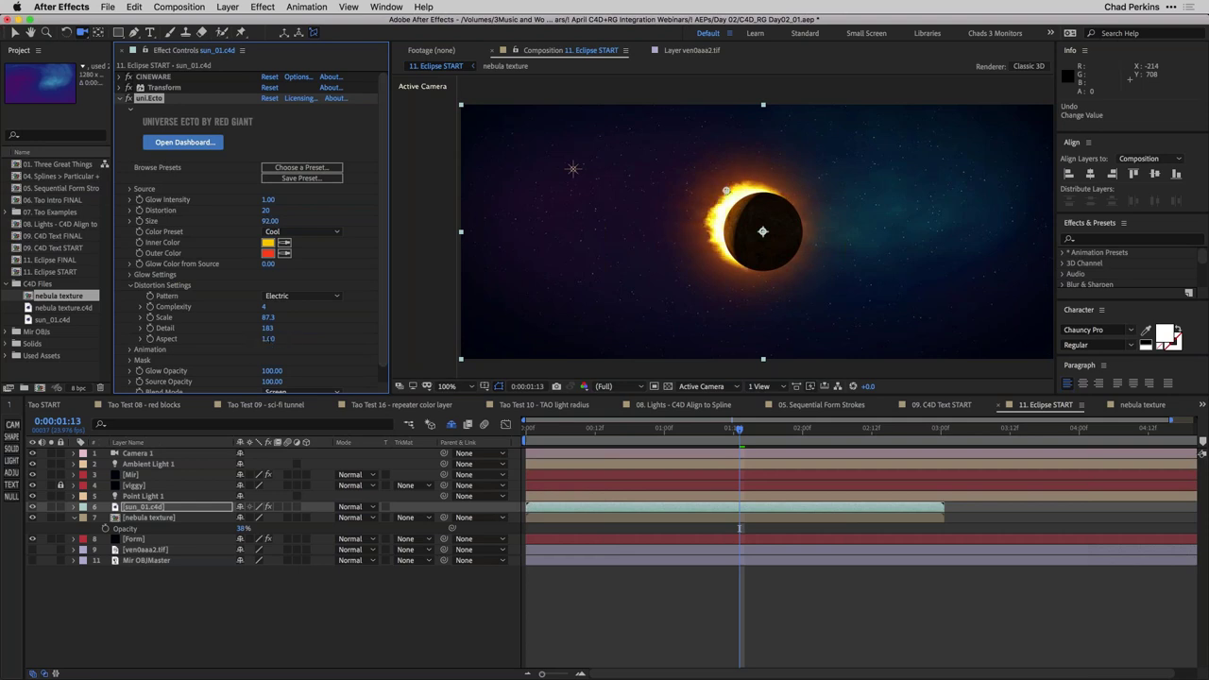
{"action": "left_click", "coordinate": [290, 296]}
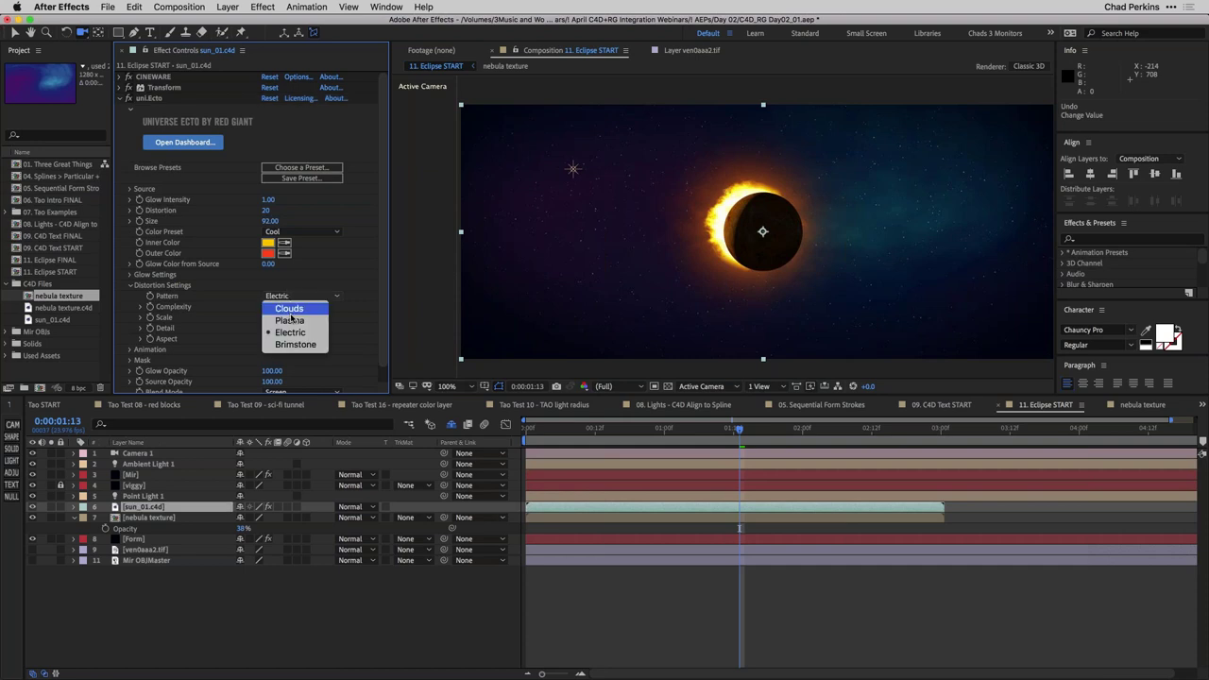
{"action": "left_click", "coordinate": [290, 320]}
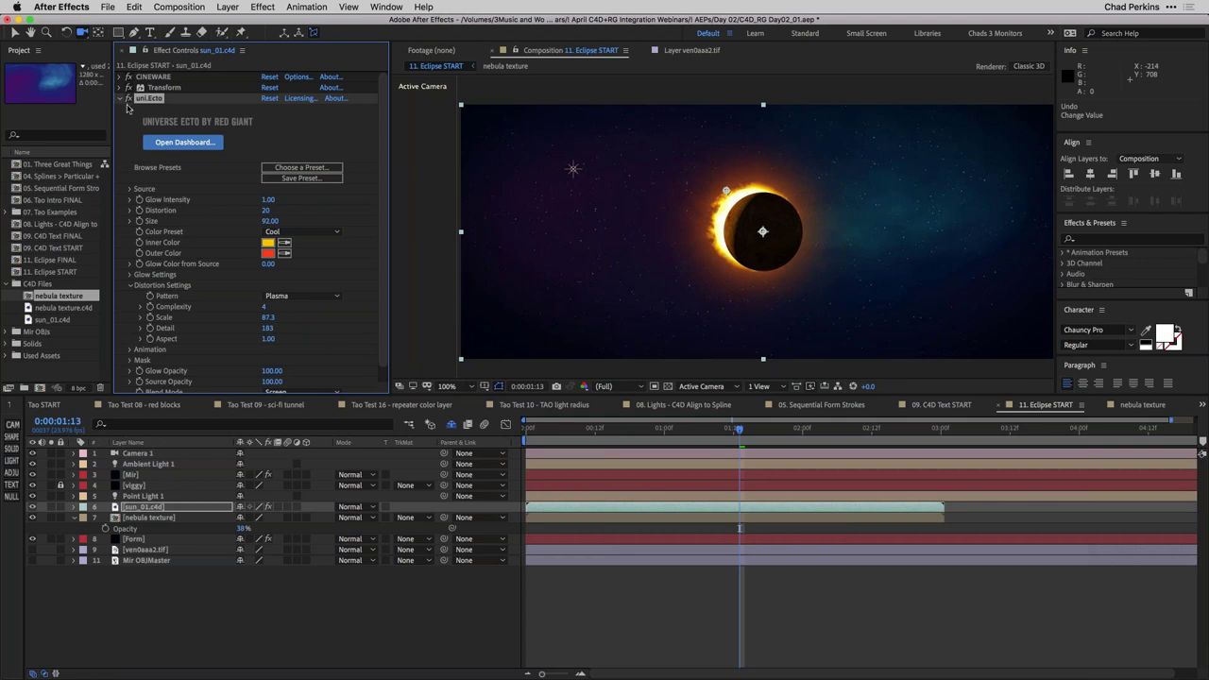
Add Curves to the sun layer and pull its Green channel curve down
{"action": "key", "text": "ctrl+space"}
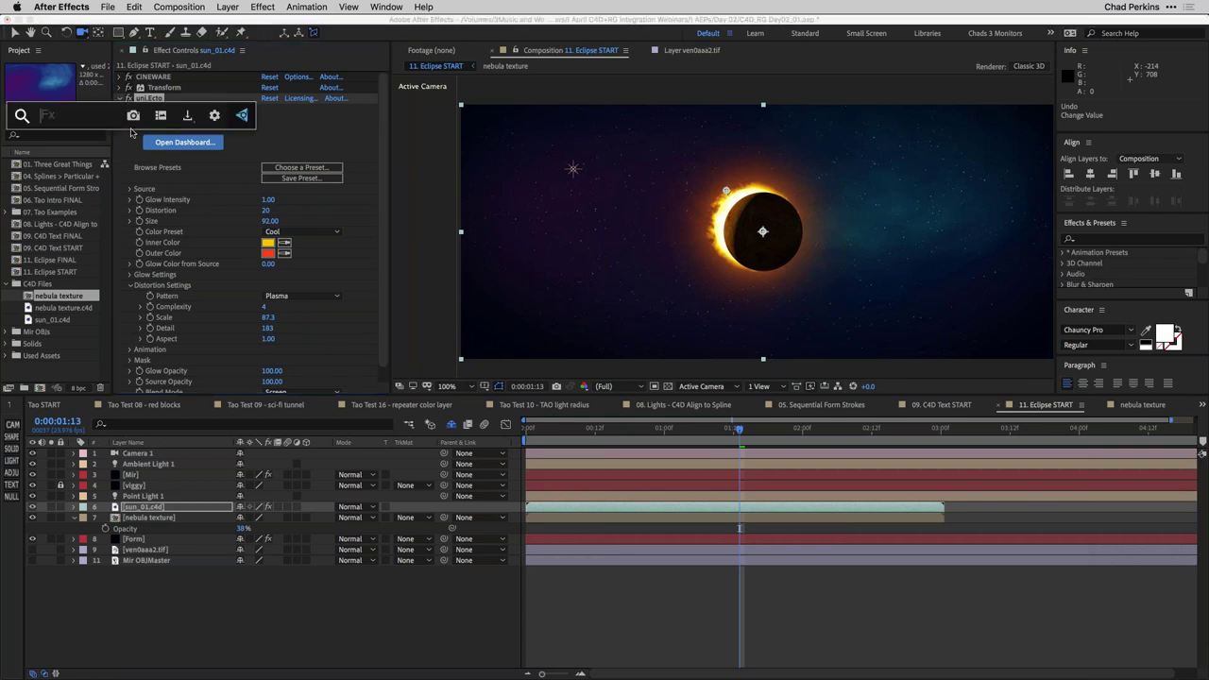
{"action": "type", "text": "curves"}
{"action": "key", "text": "Return"}
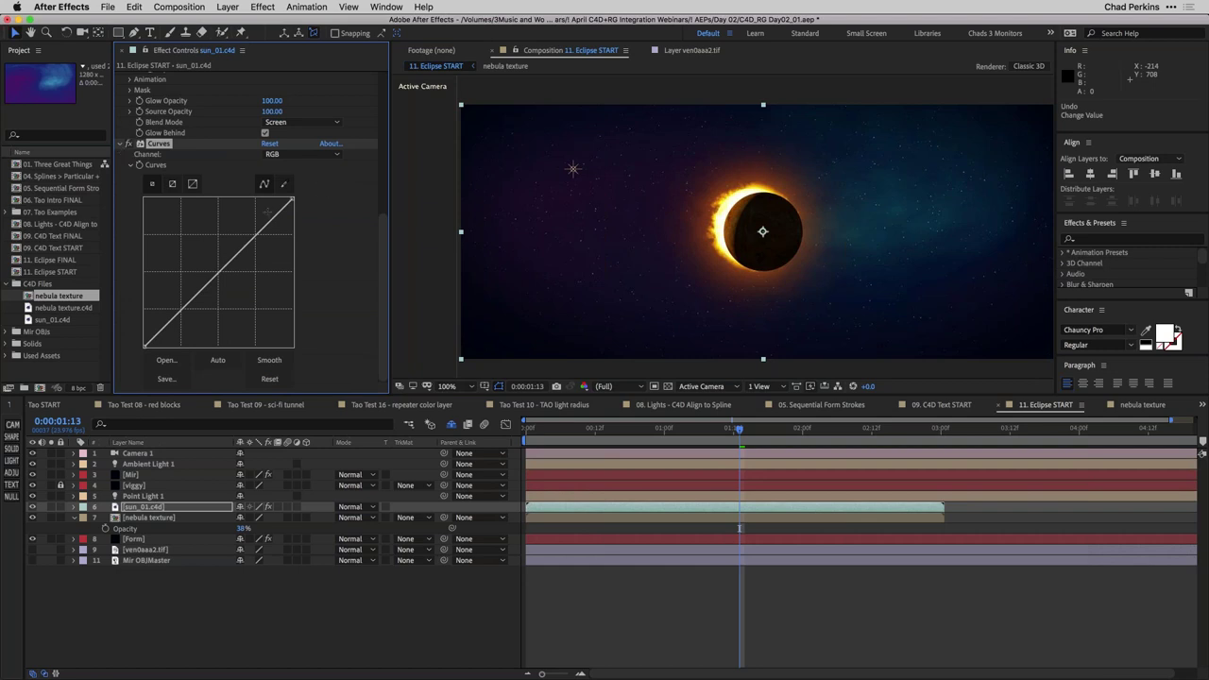
{"action": "left_click", "coordinate": [303, 155]}
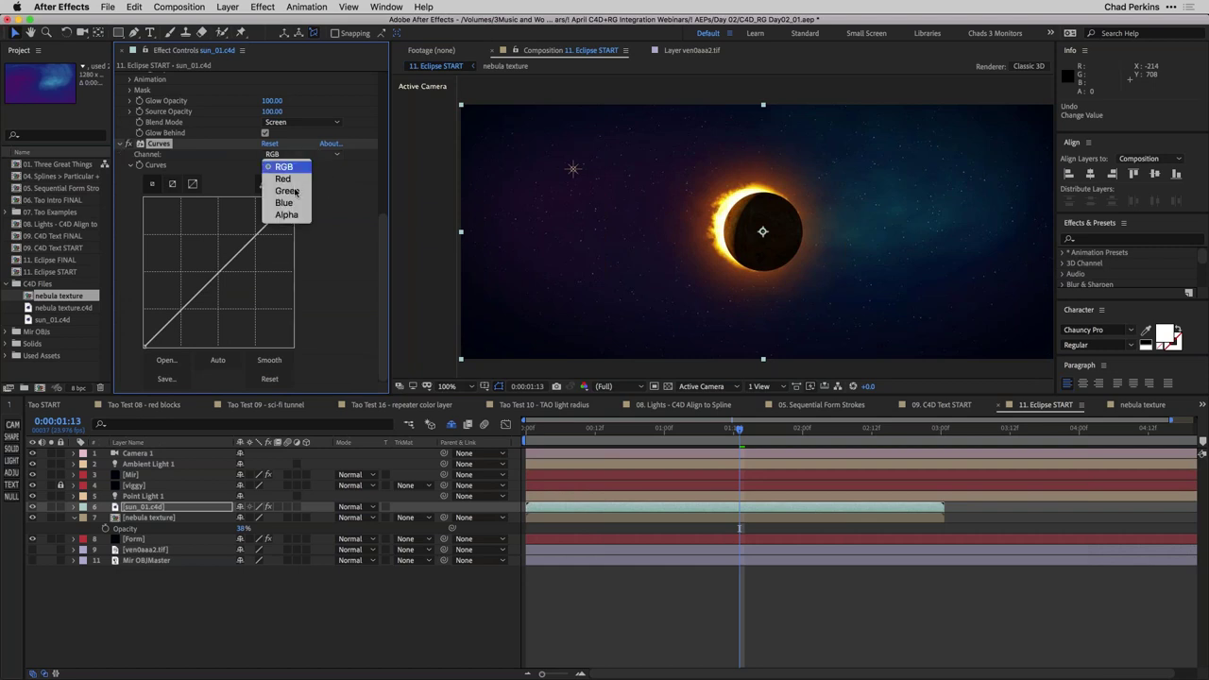
{"action": "left_click", "coordinate": [295, 192]}
{"action": "left_click_drag", "start_coordinate": [239, 257], "coordinate": [241, 260]}
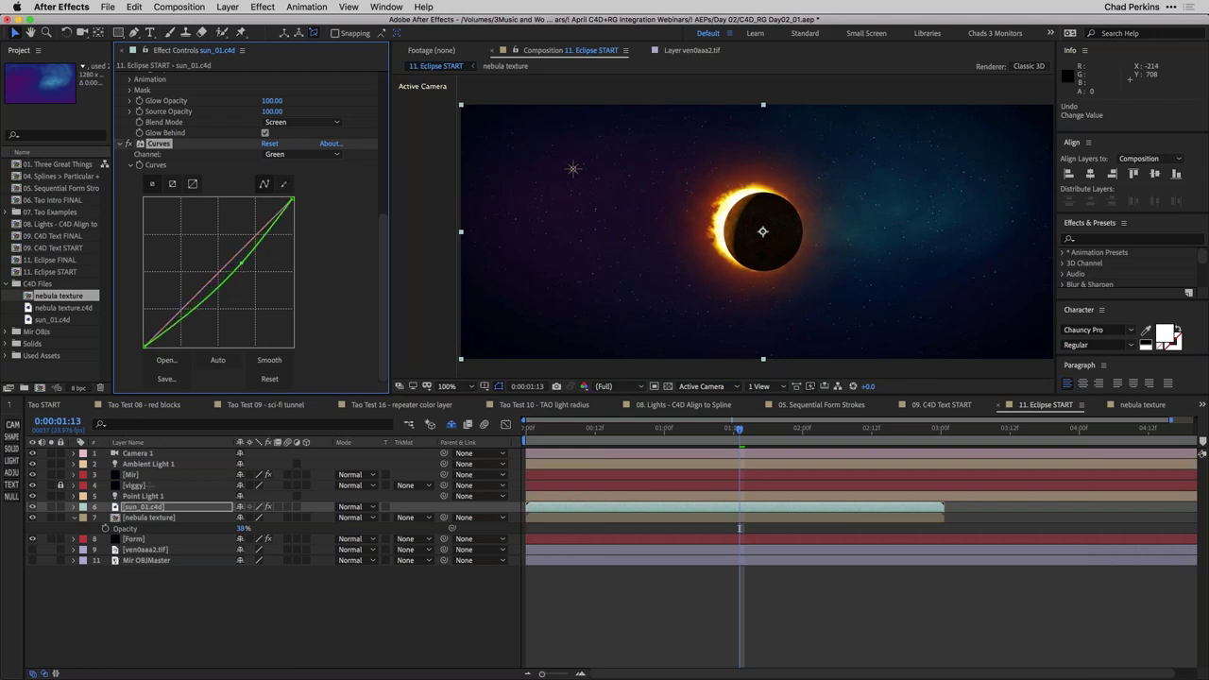
Give the nebula texture an S-curve Curves grade, a red lift, and about 45% opacity
{"action": "left_click", "coordinate": [162, 518]}
{"action": "left_click", "coordinate": [156, 518]}
{"action": "key", "text": "ctrl+space"}
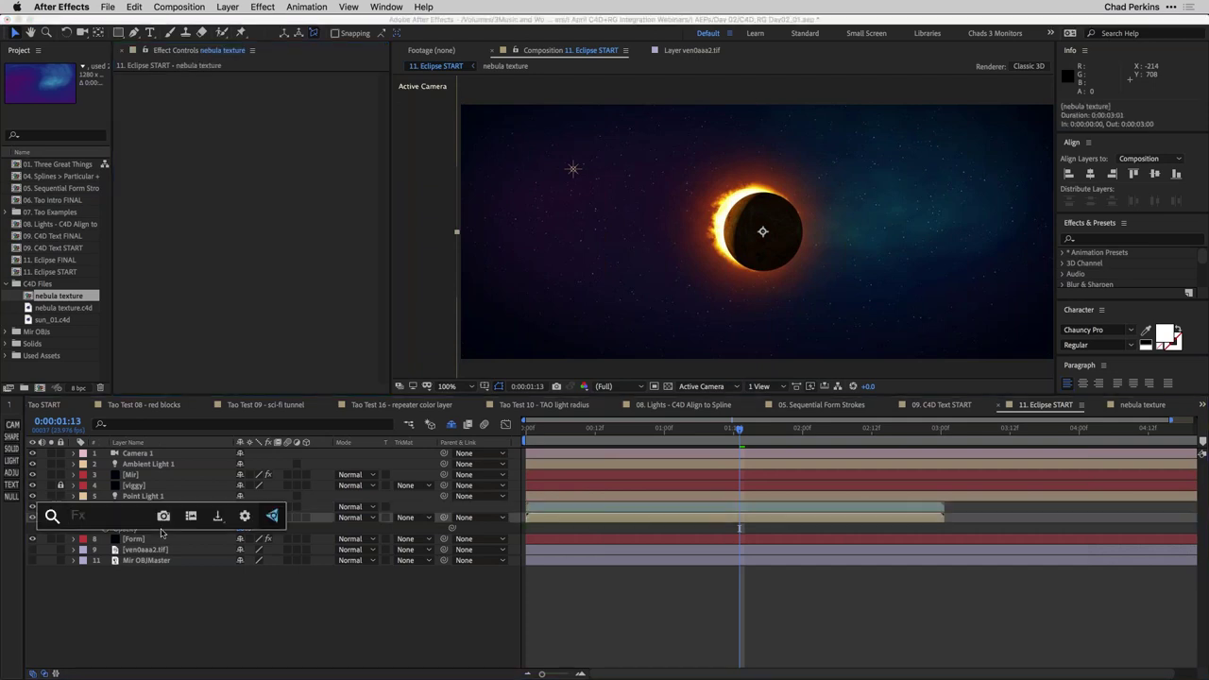
{"action": "type", "text": "curve"}
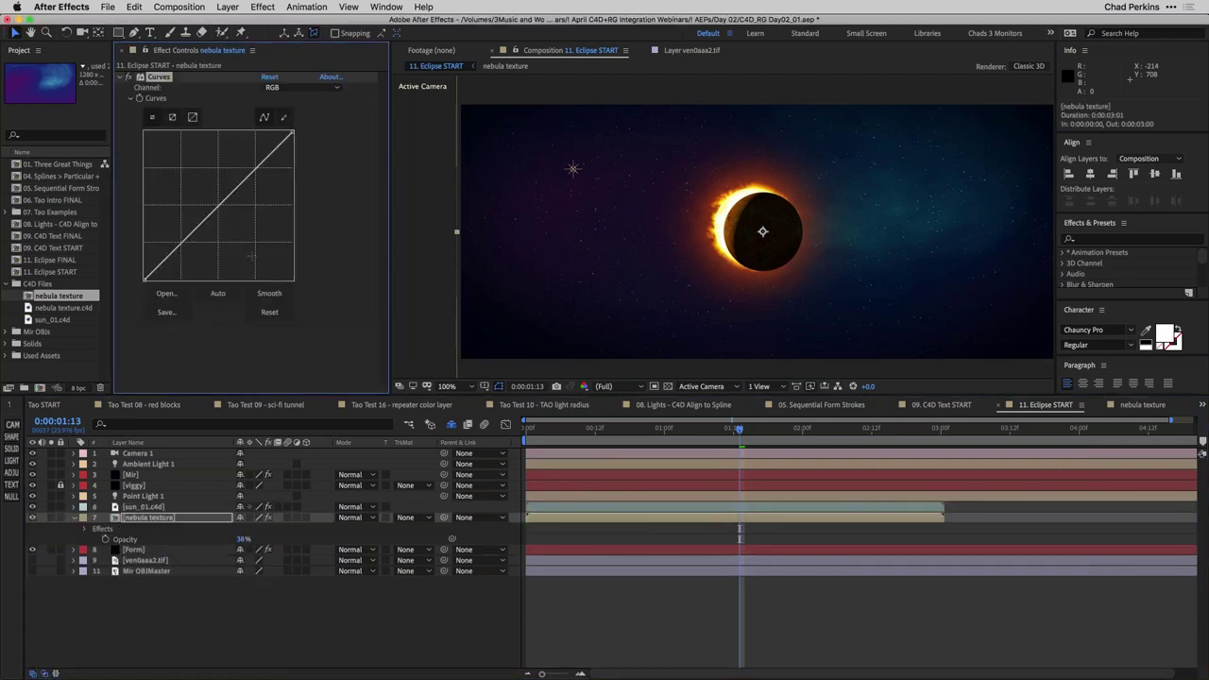
{"action": "left_click_drag", "start_coordinate": [255, 171], "coordinate": [258, 161]}
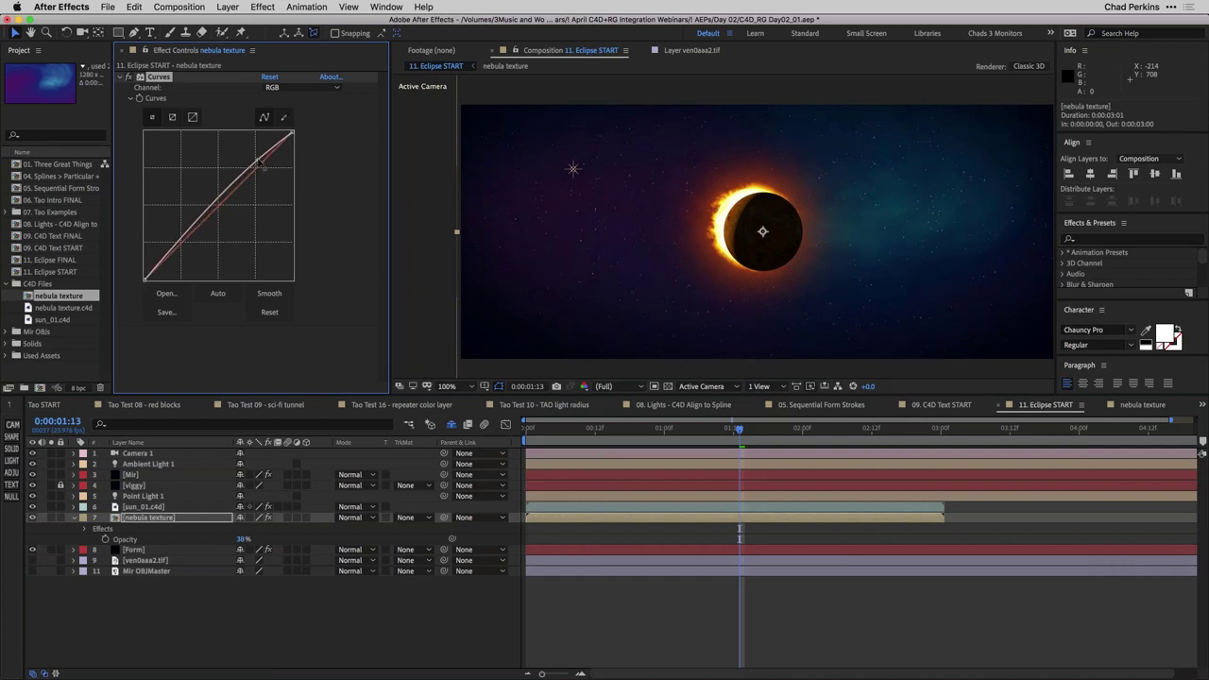
{"action": "left_click_drag", "start_coordinate": [193, 225], "coordinate": [197, 243]}
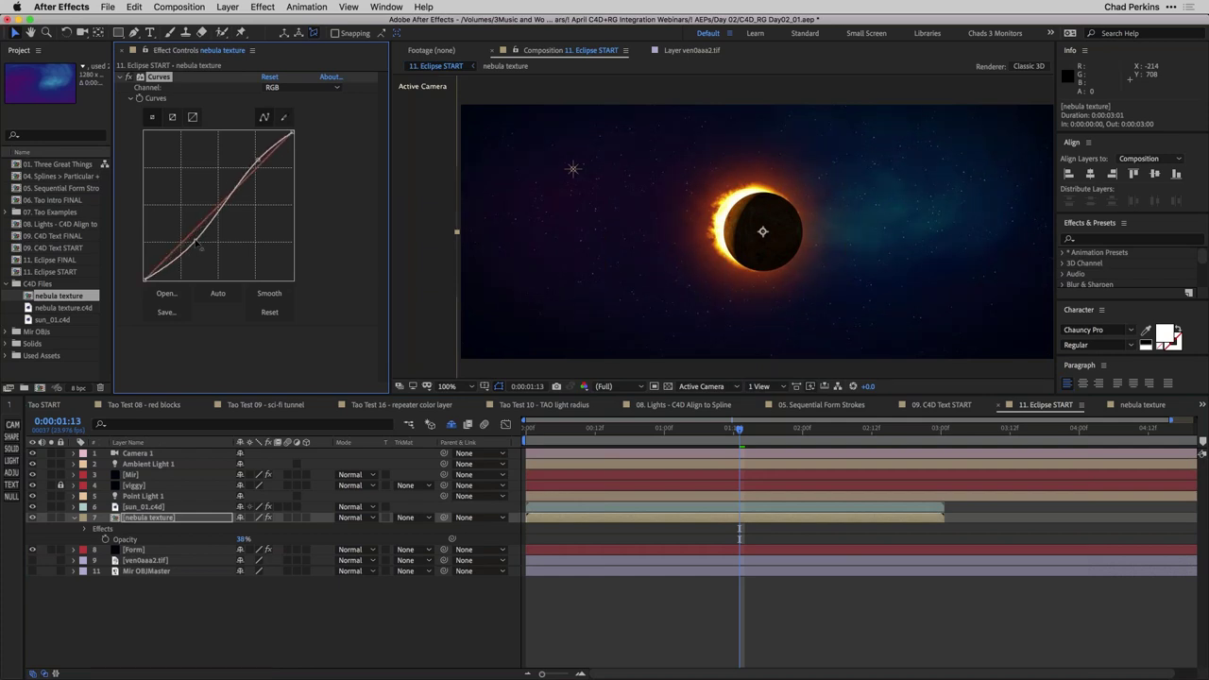
{"action": "left_click", "coordinate": [289, 88]}
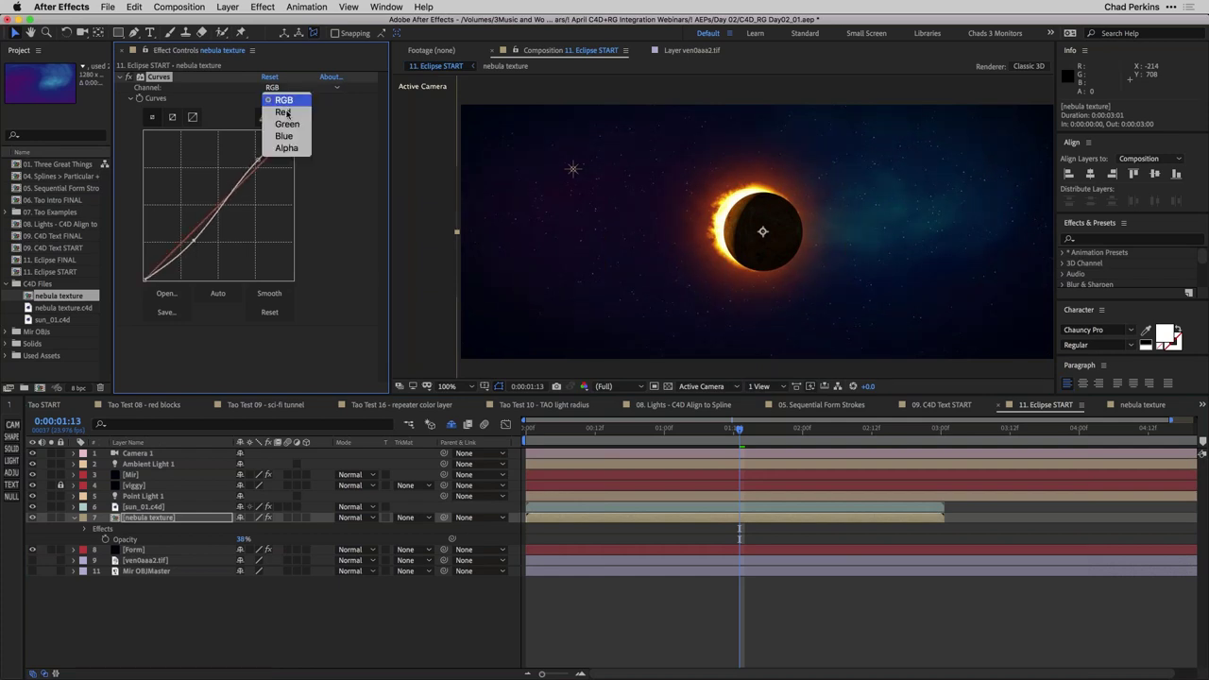
{"action": "left_click", "coordinate": [283, 113]}
{"action": "left_click_drag", "start_coordinate": [225, 204], "coordinate": [219, 201]}
{"action": "left_click_drag", "start_coordinate": [240, 544], "coordinate": [247, 543]}
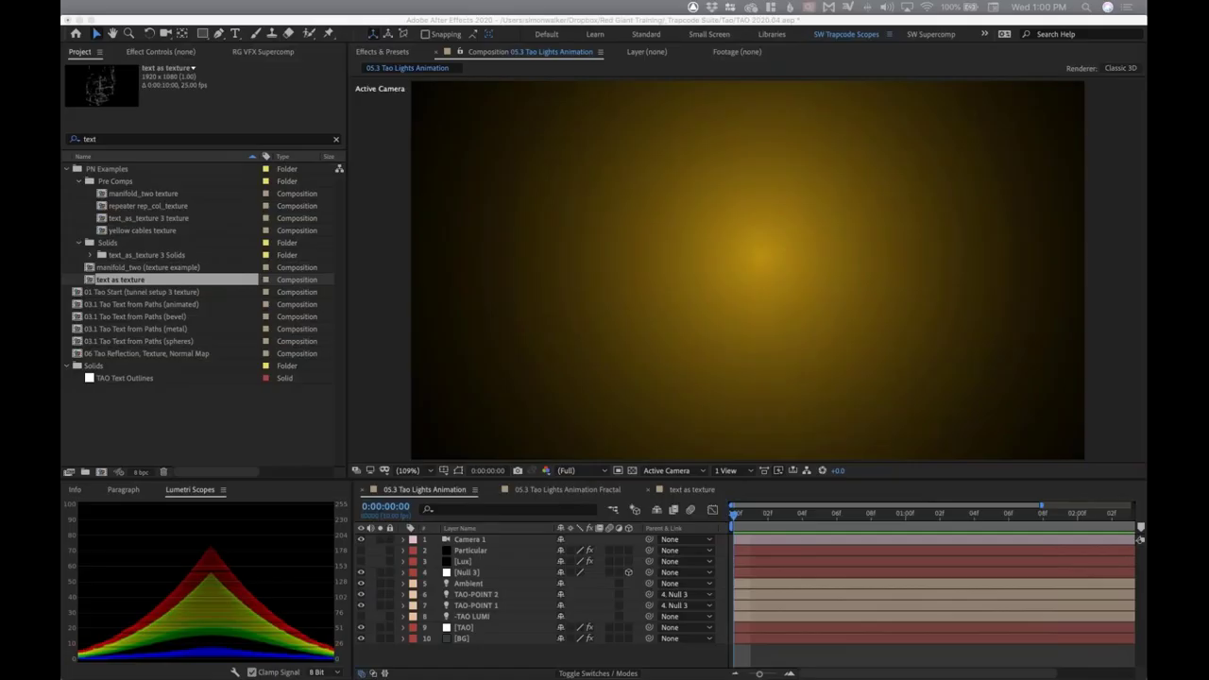
Scrub and preview the white helix animation in the Tao Lights comp
{"action": "left_click", "coordinate": [774, 400]}
{"action": "left_click_drag", "start_coordinate": [755, 519], "coordinate": [985, 526]}
{"action": "key", "text": "Page_Up"}
{"action": "key", "text": "Page_Up"}
{"action": "key", "text": "Page_Up"}
{"action": "key", "text": "Page_Up"}
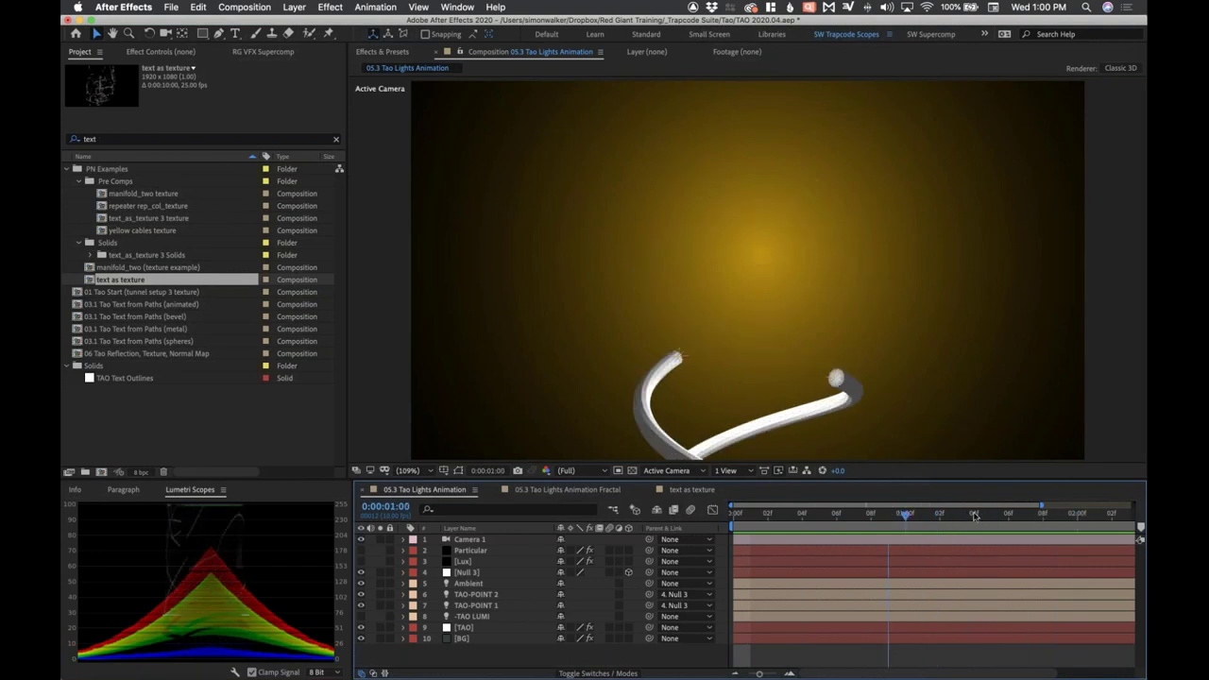
{"action": "key", "text": "space"}
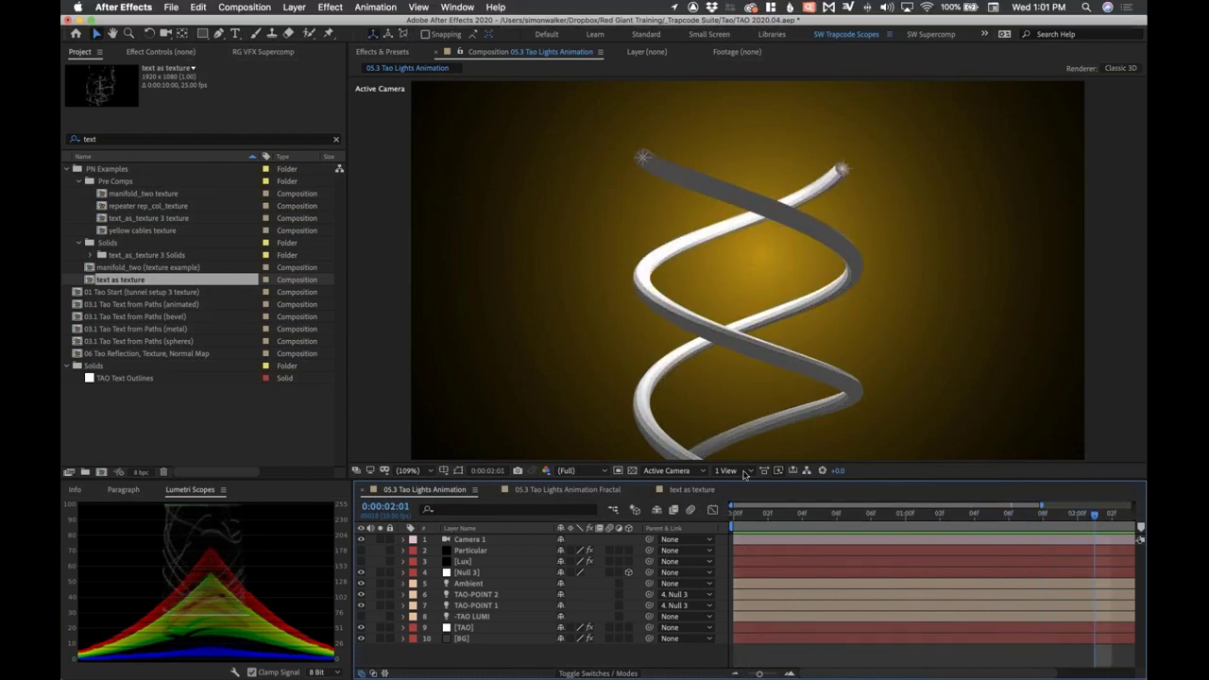
{"action": "left_click_drag", "start_coordinate": [780, 524], "coordinate": [946, 522]}
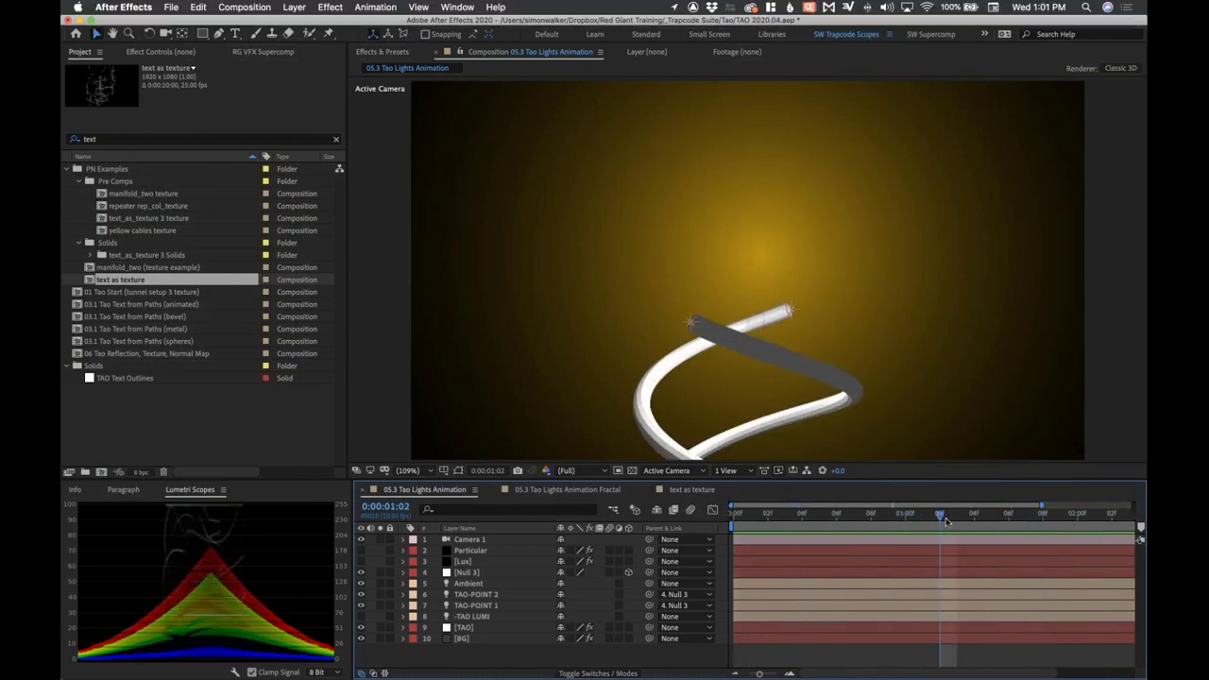
{"action": "left_click_drag", "start_coordinate": [791, 522], "coordinate": [1007, 521]}
Select the TAO layer, expand Paths from TAO Lights, and play the fuller helix build-up
{"action": "left_click", "coordinate": [492, 630]}
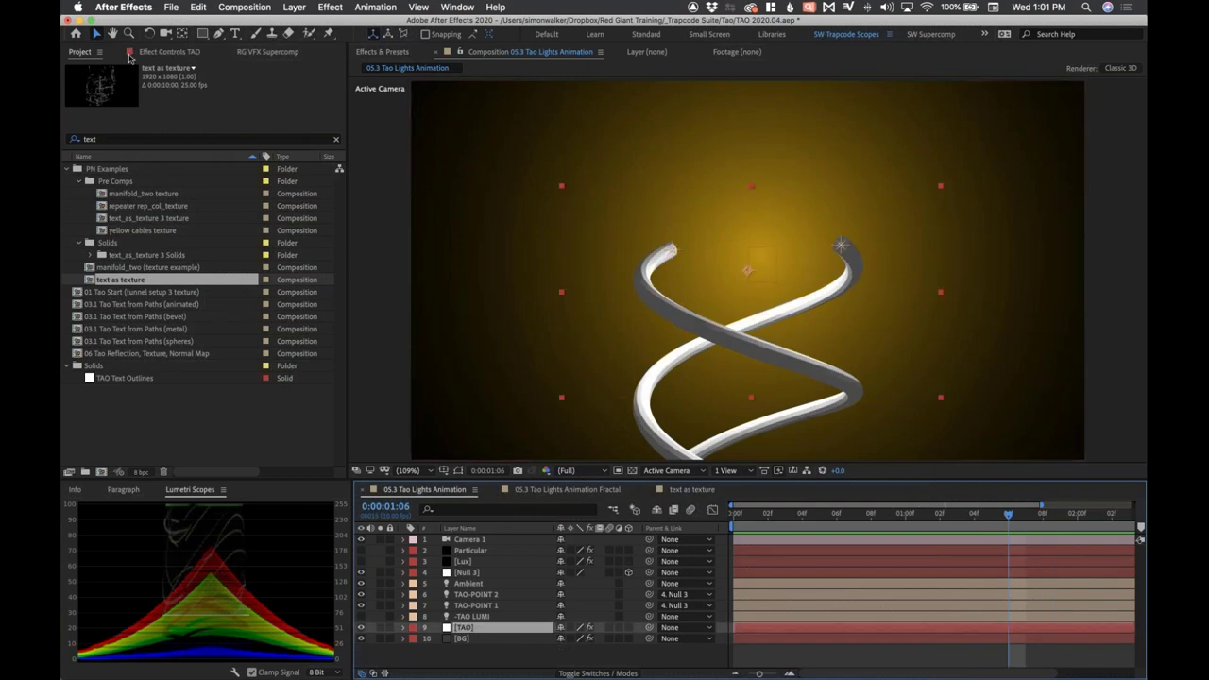
{"action": "left_click", "coordinate": [142, 55]}
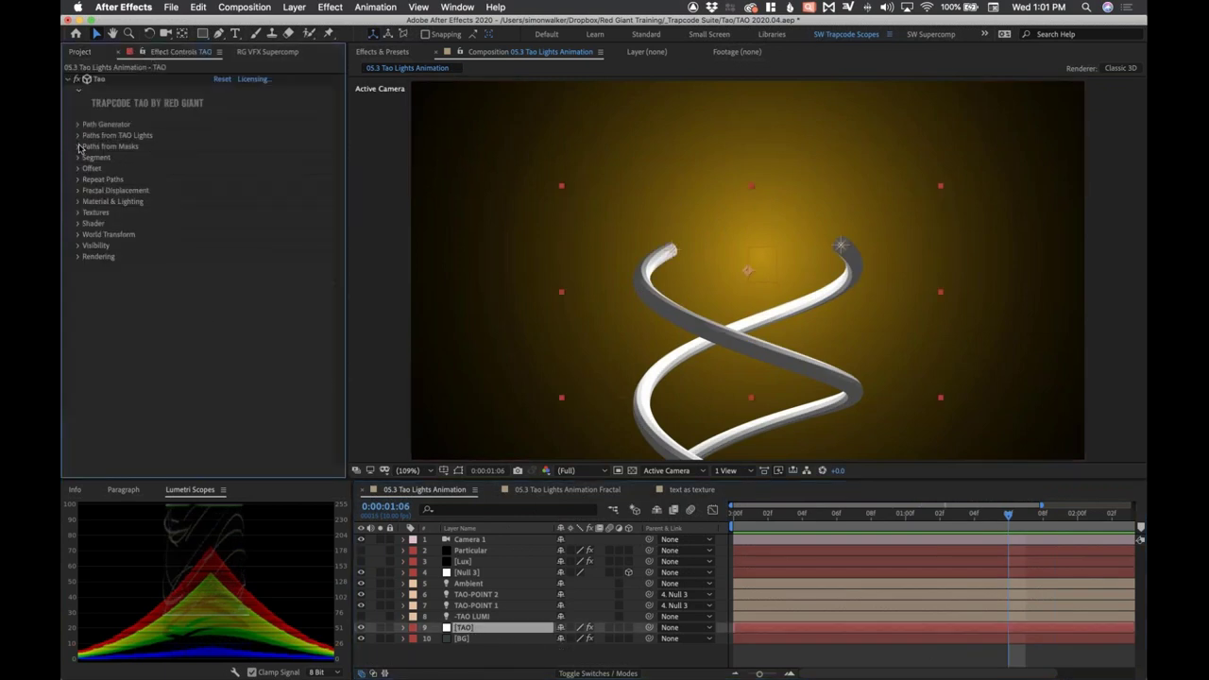
{"action": "left_click", "coordinate": [79, 135]}
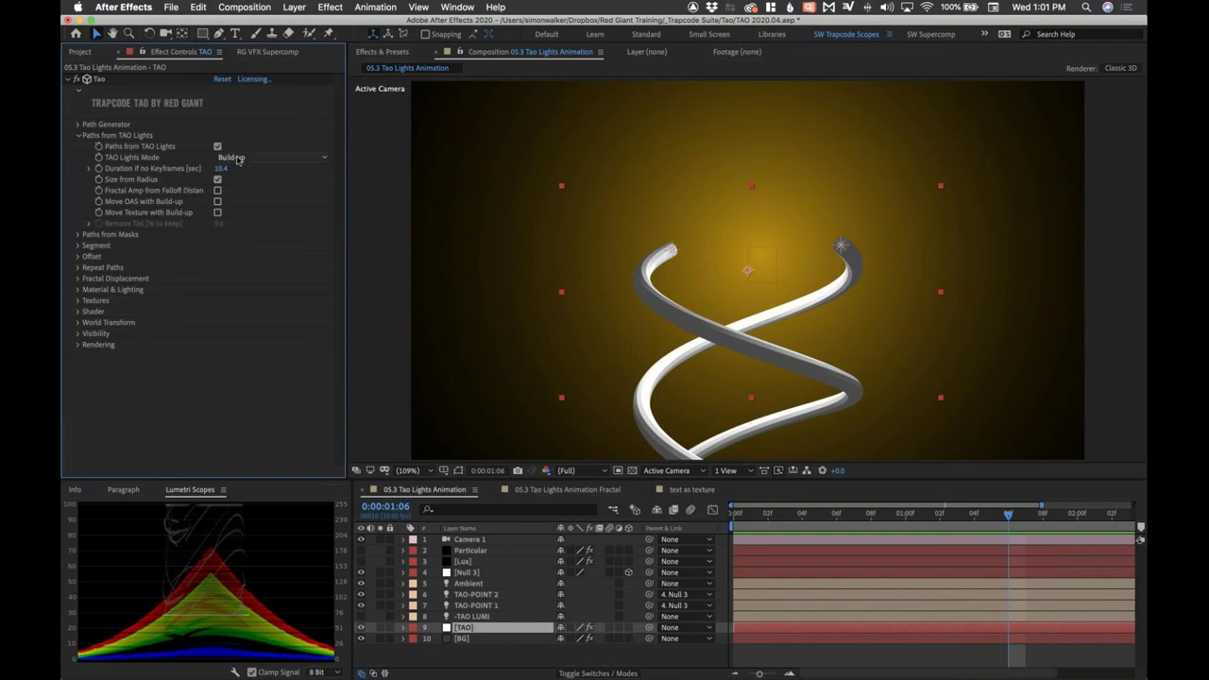
{"action": "left_click_drag", "start_coordinate": [757, 514], "coordinate": [1067, 541]}
{"action": "key", "text": "space"}
{"action": "key", "text": "space"}
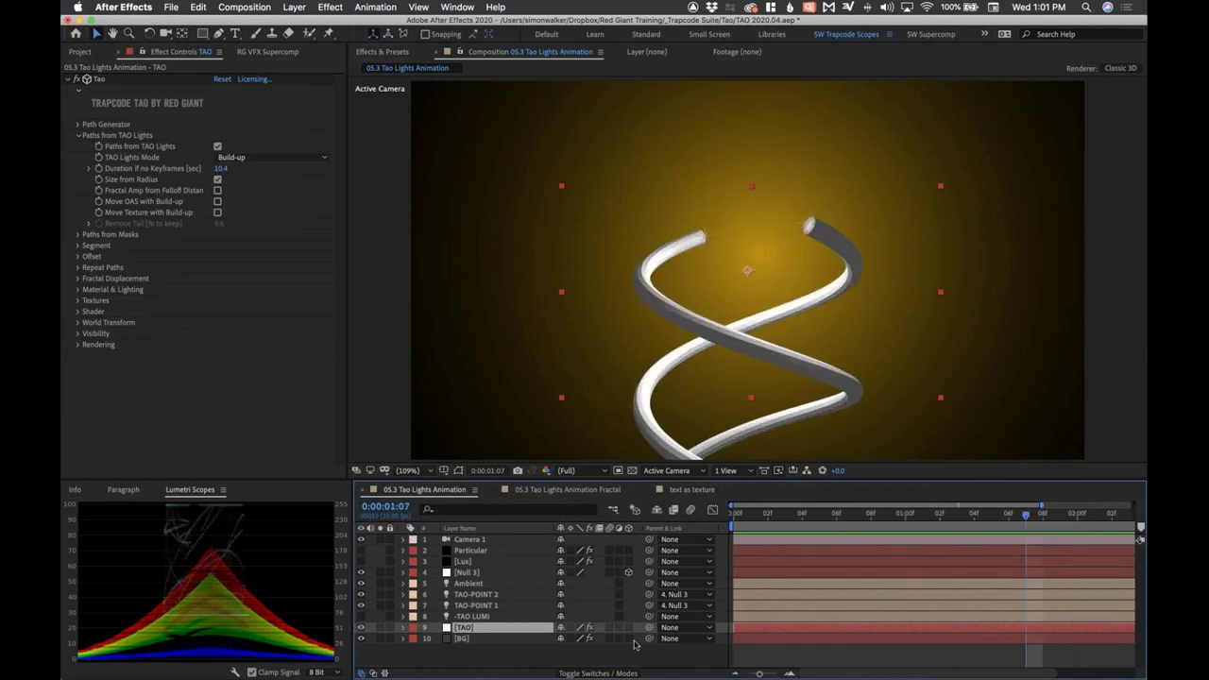
{"action": "left_click", "coordinate": [446, 606]}
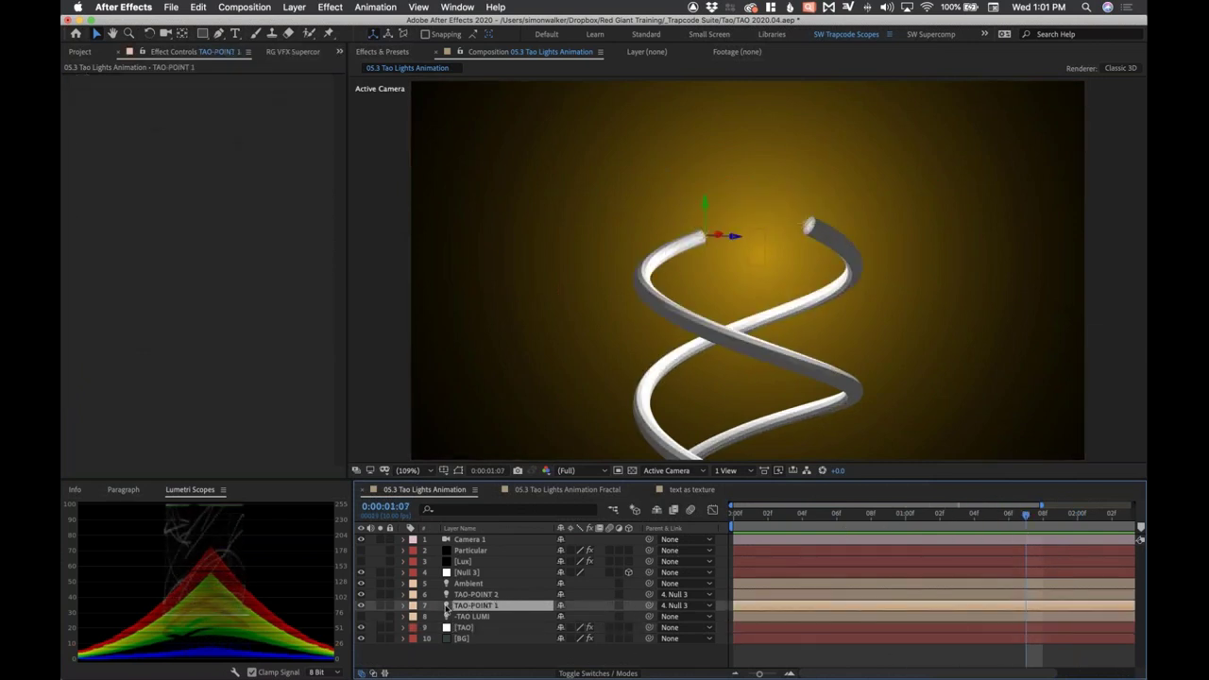
Give TAO-POINT 1's light a 223 radius and the red colour DD2B2B
{"action": "left_click", "coordinate": [446, 606]}
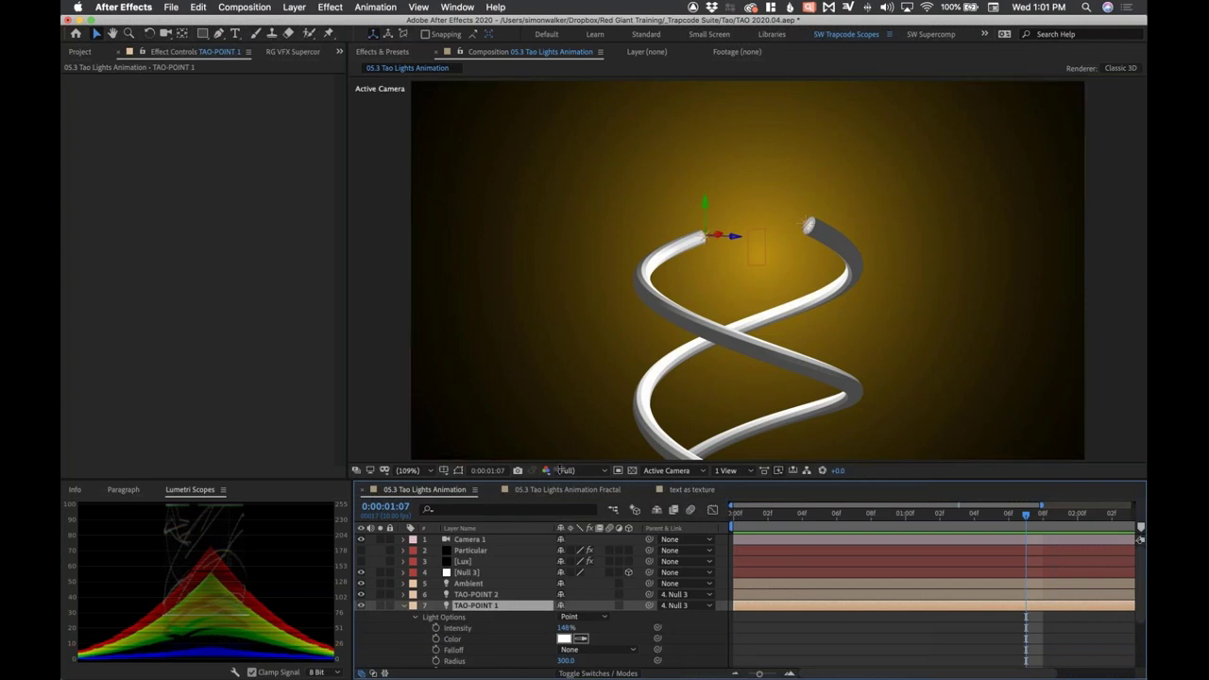
{"action": "left_click_drag", "start_coordinate": [562, 480], "coordinate": [561, 443]}
{"action": "mouse_move", "coordinate": [565, 625]}
{"action": "left_mouse_down"}
{"action": "mouse_move", "coordinate": [519, 625]}
{"action": "mouse_move", "coordinate": [548, 614]}
{"action": "left_mouse_up"}
{"action": "left_click", "coordinate": [564, 603]}
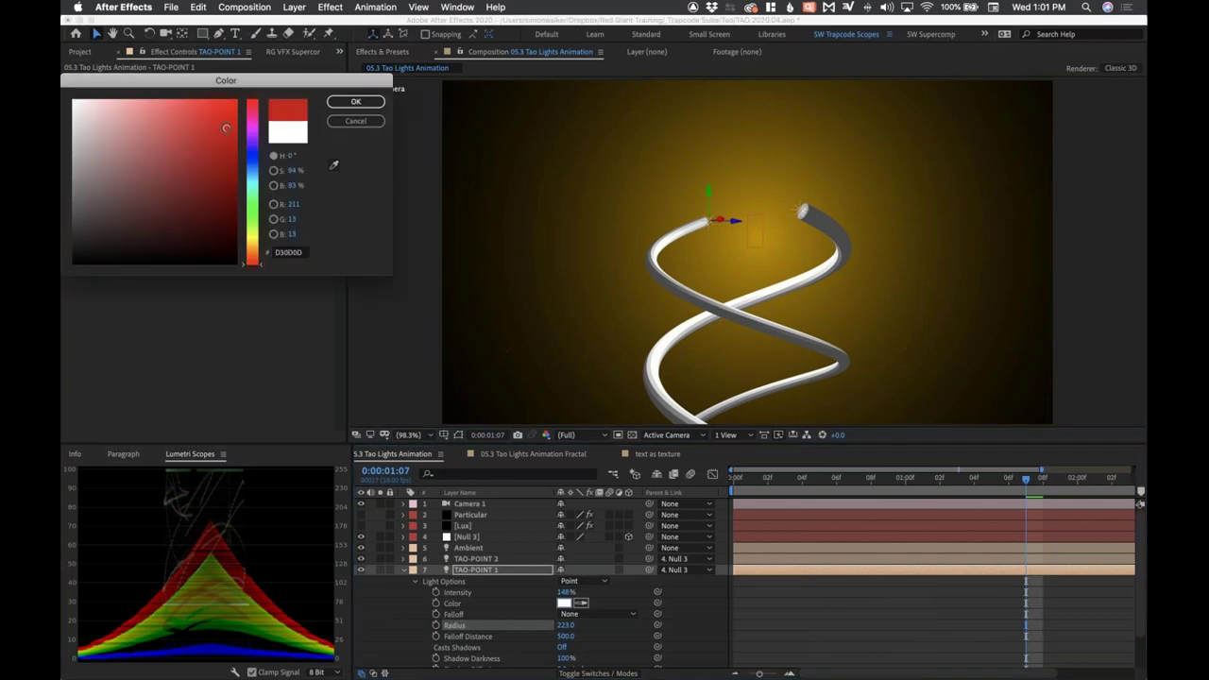
{"action": "left_click", "coordinate": [205, 121]}
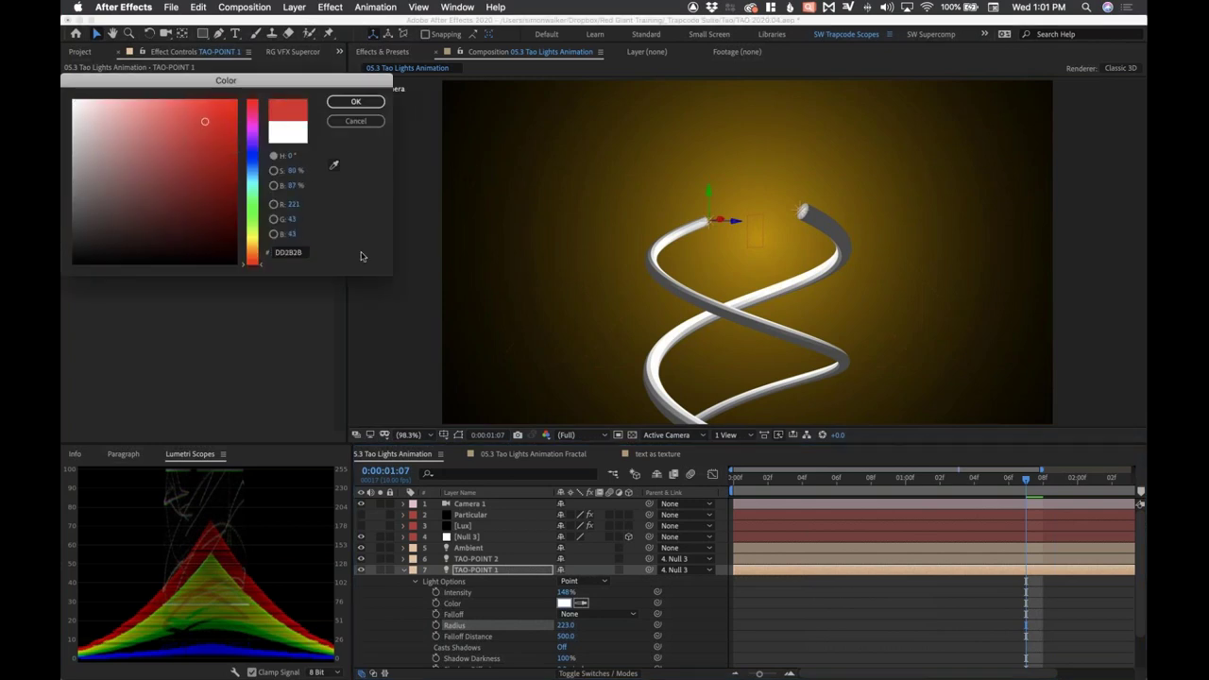
{"action": "left_click", "coordinate": [345, 102]}
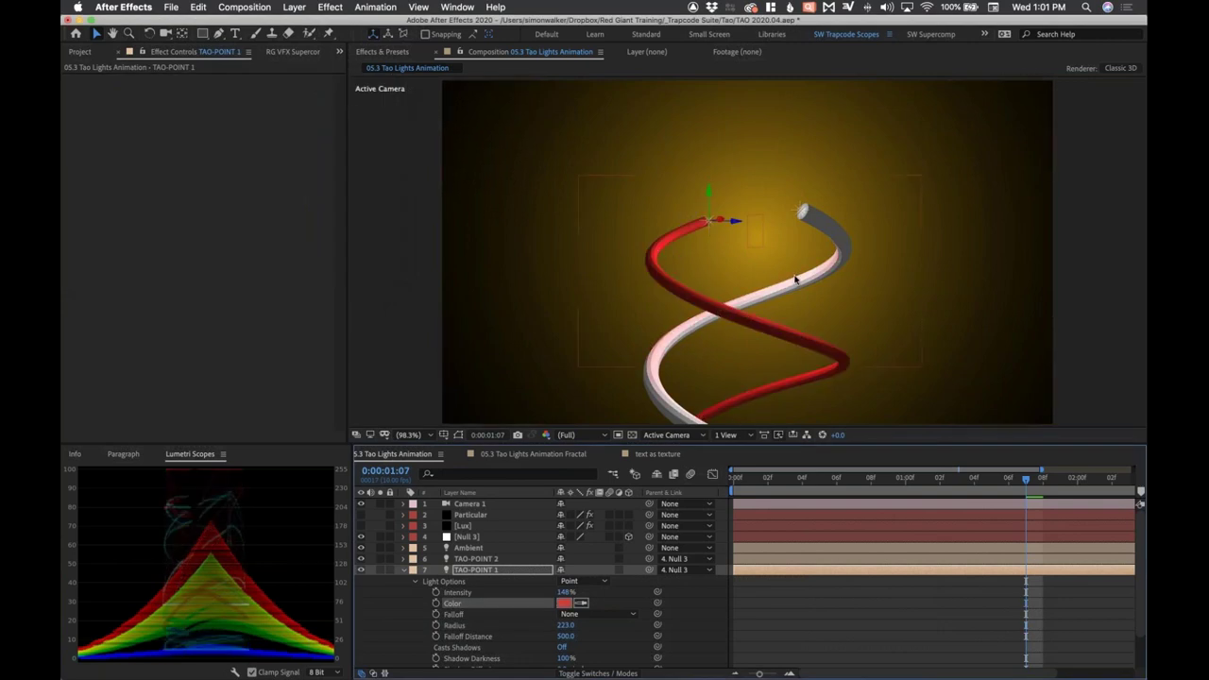
In the Fractal comp, set the TAO Shader to Draw Fill with Smooth shading
{"action": "left_click", "coordinate": [520, 455]}
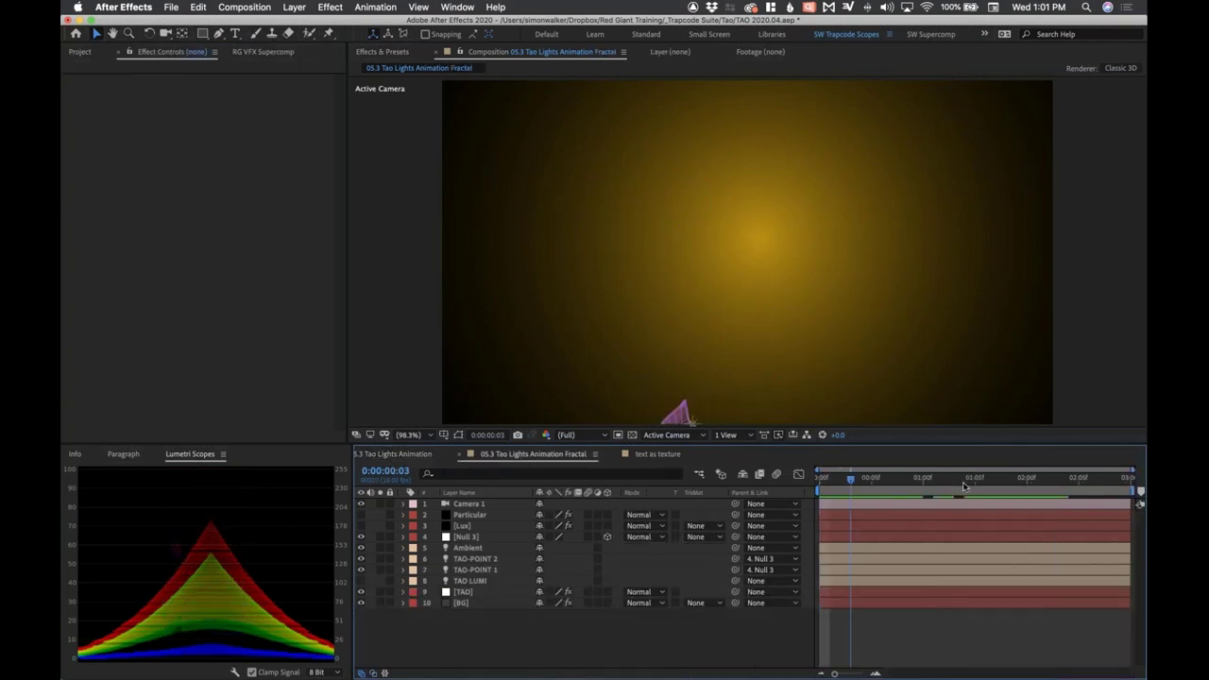
{"action": "key", "text": "space"}
{"action": "left_click_drag", "start_coordinate": [879, 479], "coordinate": [1023, 477]}
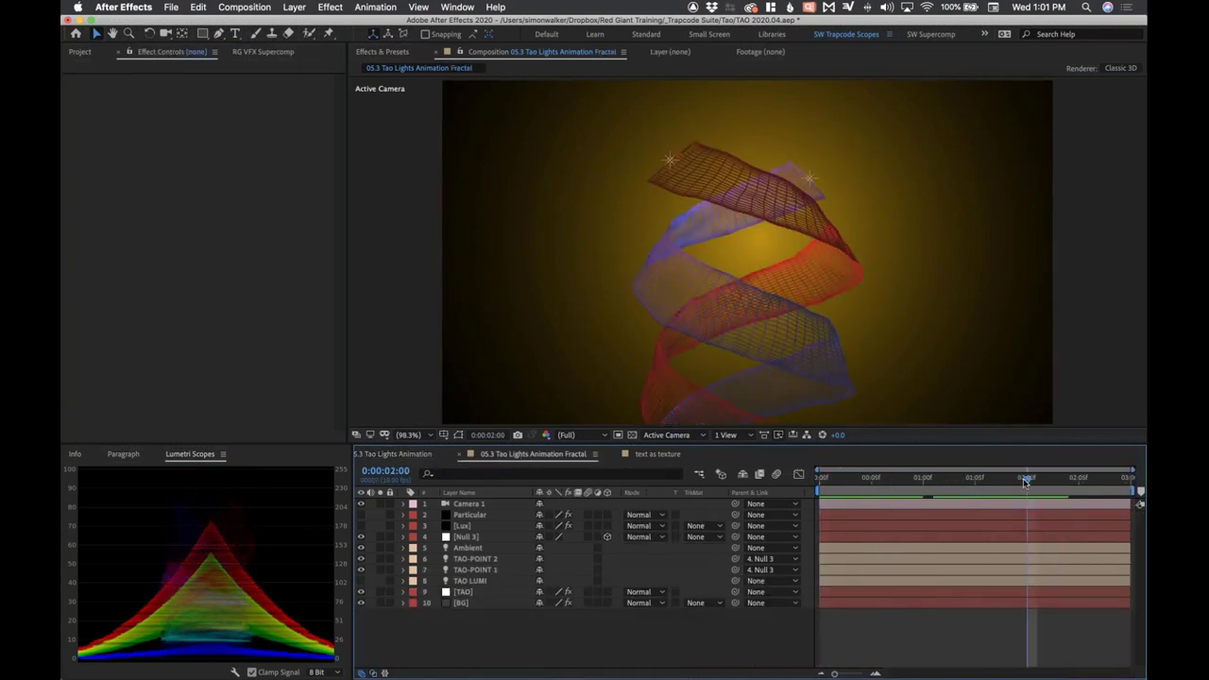
{"action": "left_click", "coordinate": [461, 592]}
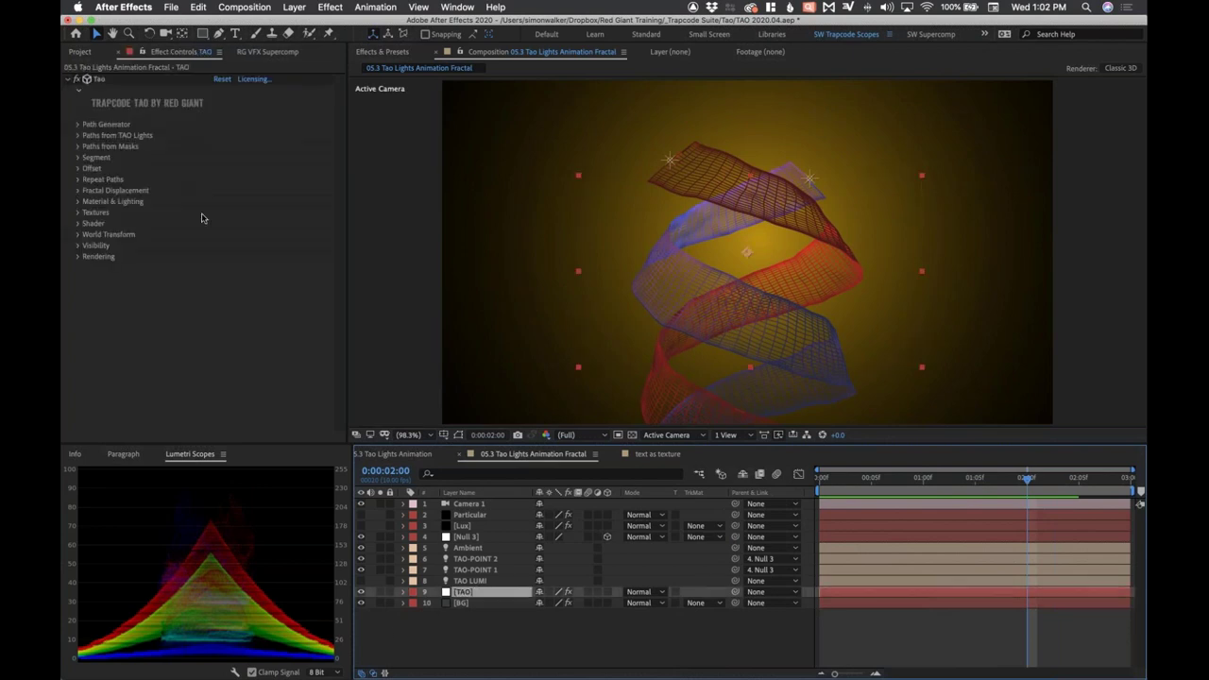
{"action": "left_click", "coordinate": [77, 224]}
{"action": "left_click", "coordinate": [236, 246]}
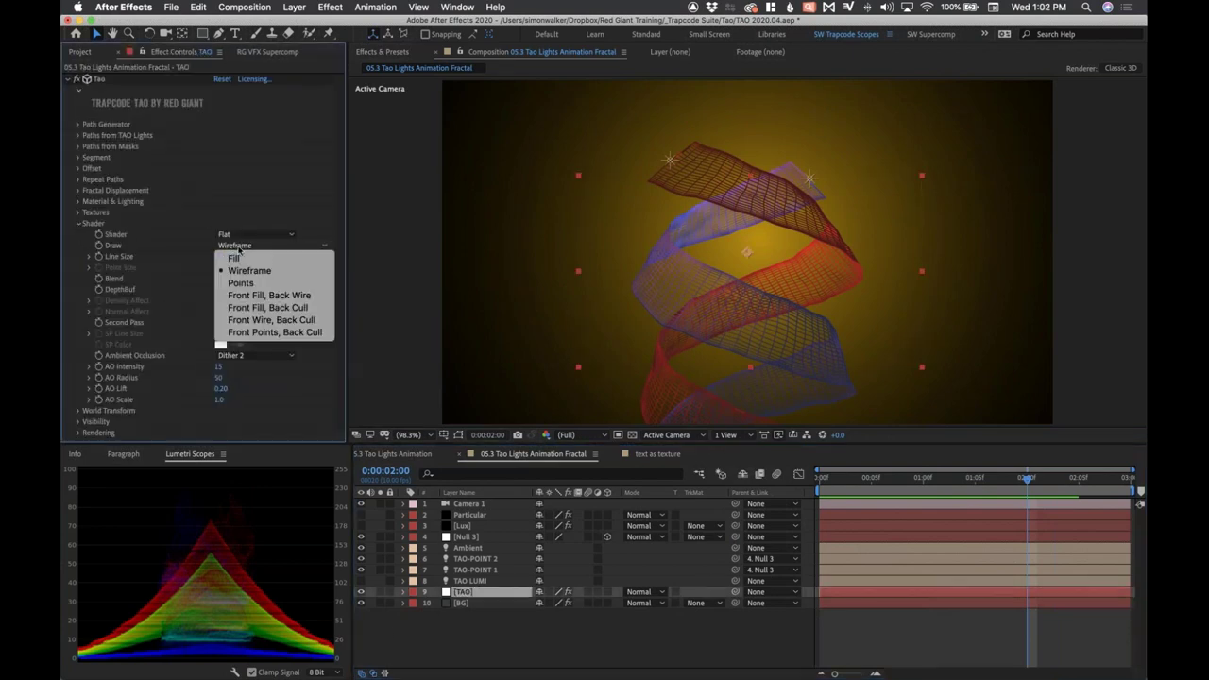
{"action": "left_click", "coordinate": [236, 257]}
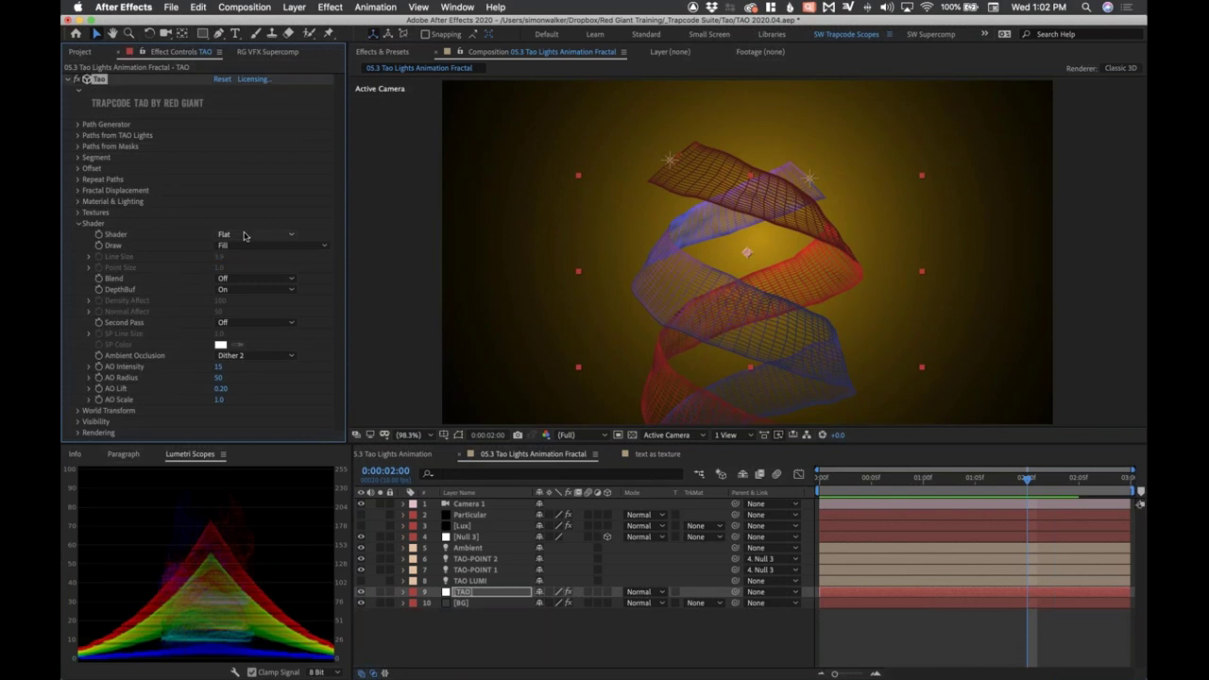
{"action": "left_click", "coordinate": [249, 235]}
{"action": "left_click", "coordinate": [253, 259]}
Orbit Camera 1 to view the filled ribbons from a higher angle
{"action": "left_click_drag", "start_coordinate": [851, 482], "coordinate": [1037, 482]}
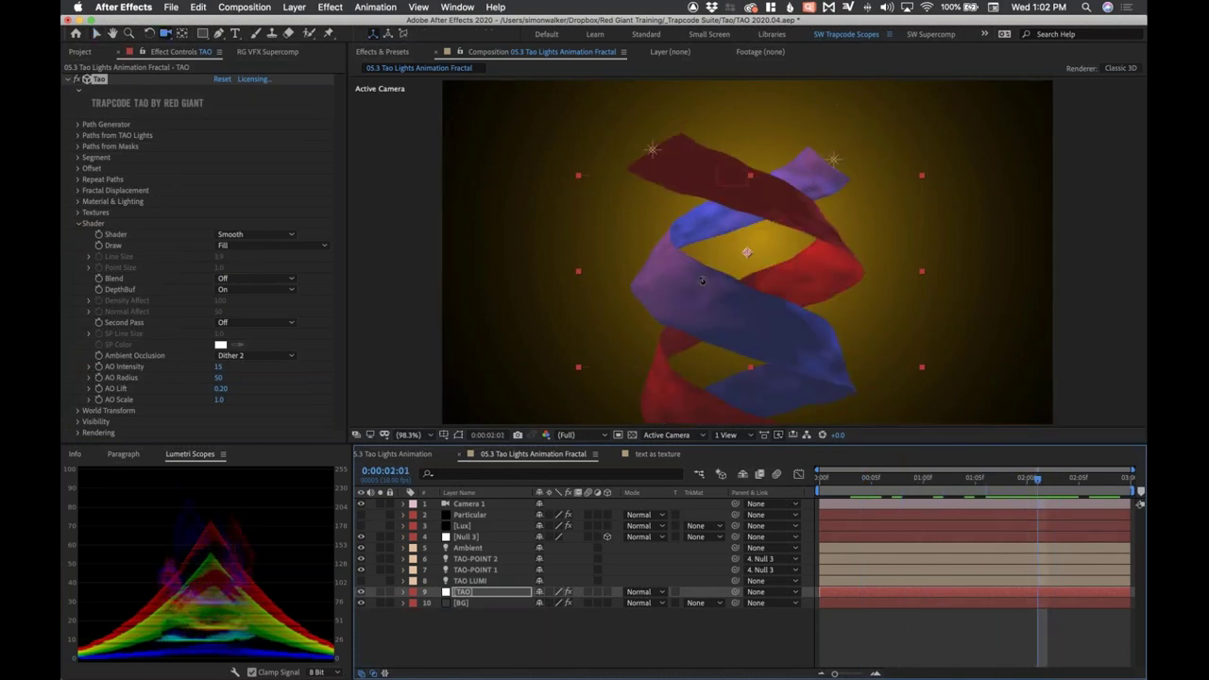
{"action": "left_click_drag", "start_coordinate": [702, 280], "coordinate": [702, 256]}
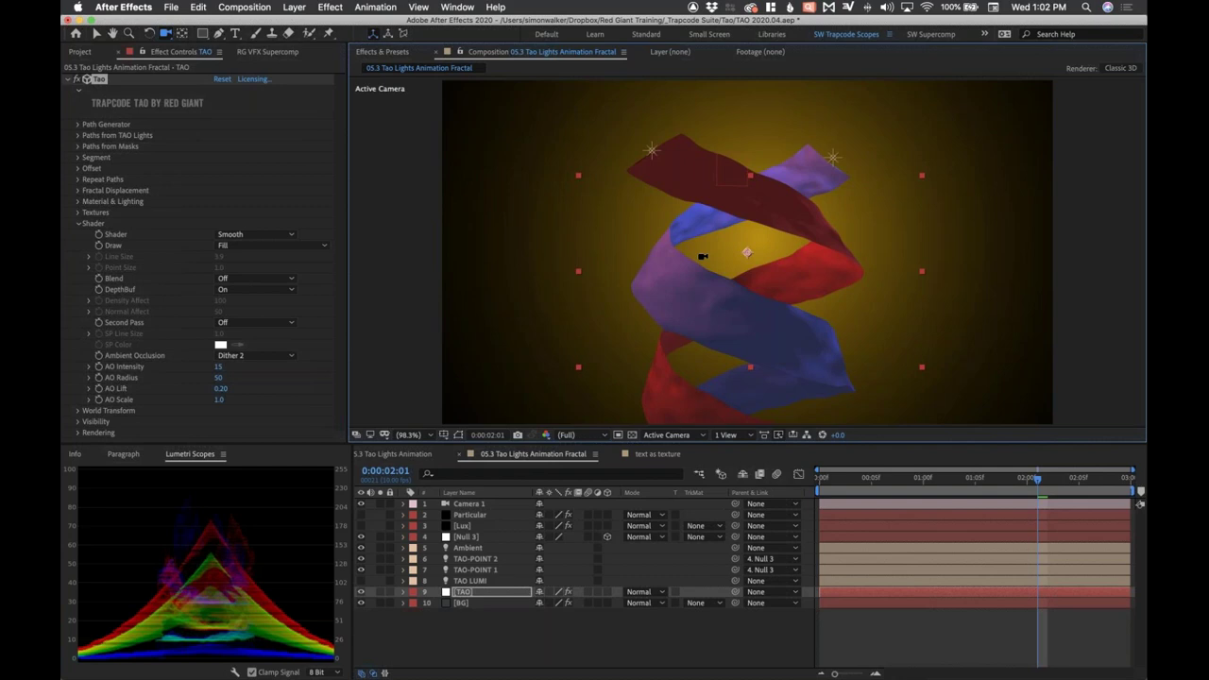
{"action": "left_click", "coordinate": [703, 305]}
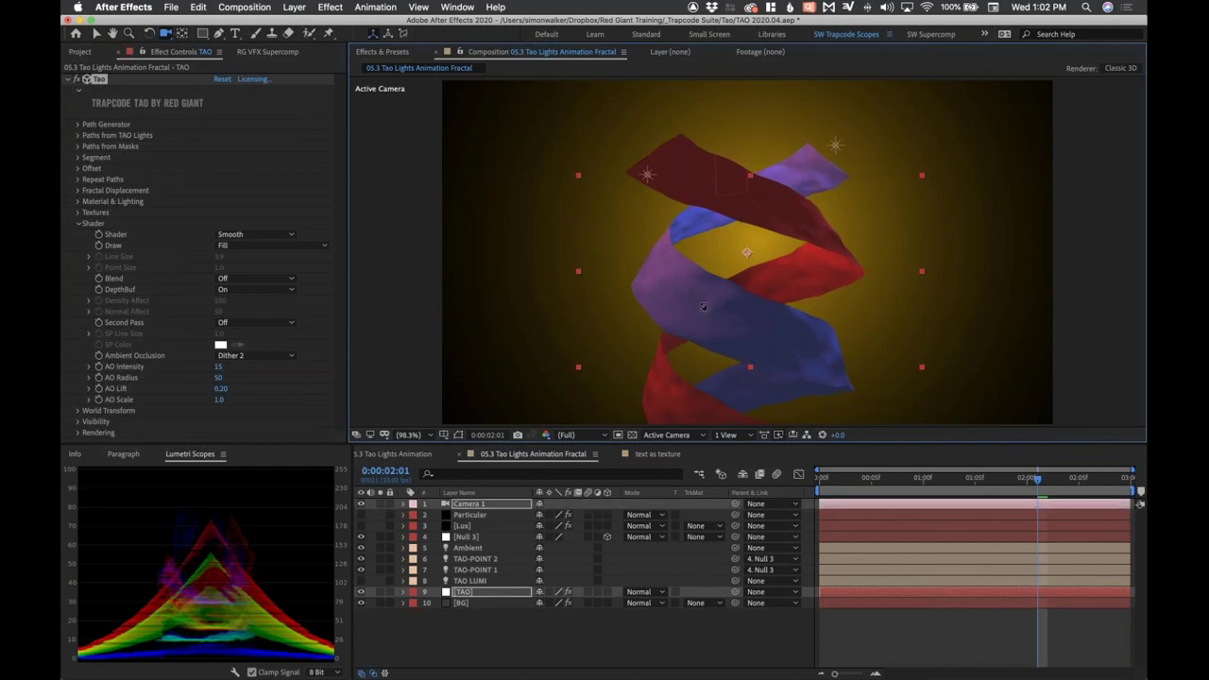
{"action": "left_click_drag", "start_coordinate": [703, 306], "coordinate": [727, 304]}
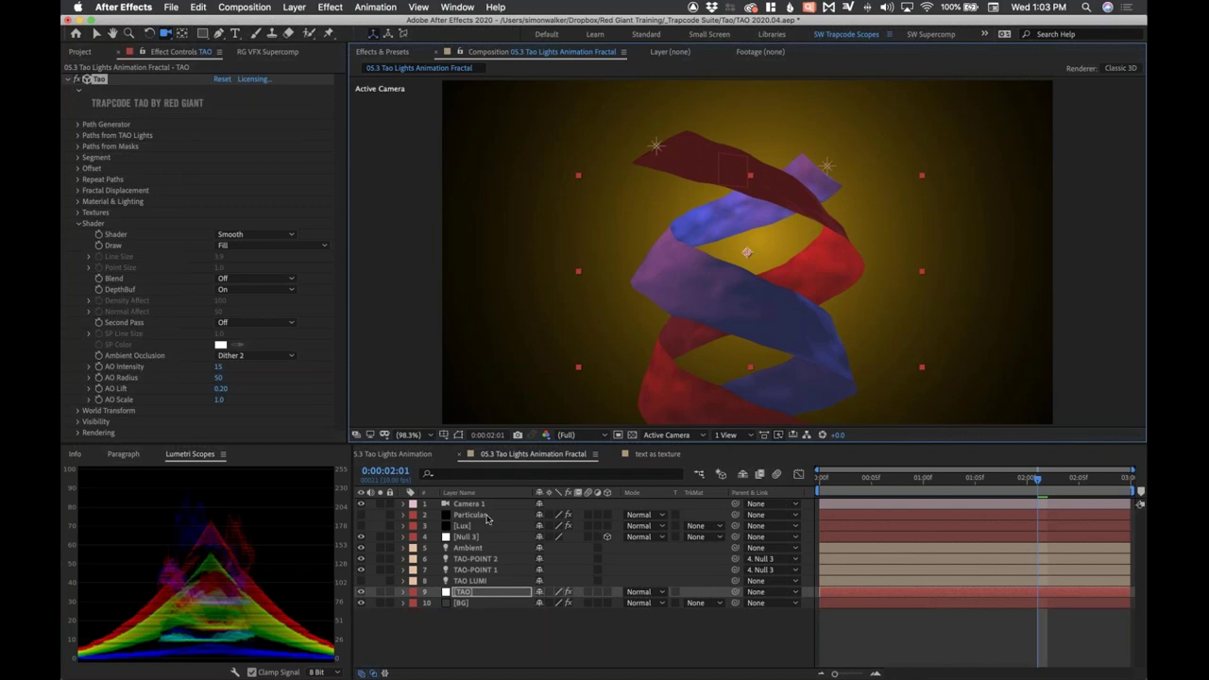
{"action": "left_click", "coordinate": [79, 190]}
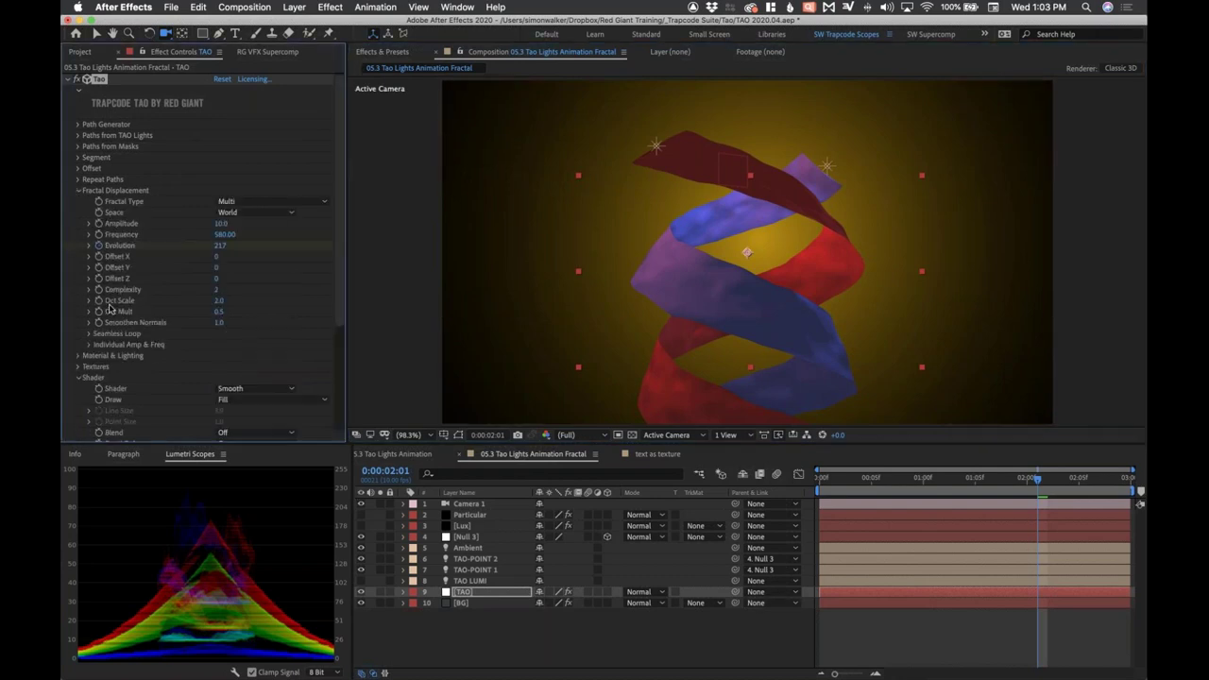
Set the fractal Amplitude to 0 for smooth ribbons and return to an early frame
{"action": "left_click", "coordinate": [89, 224]}
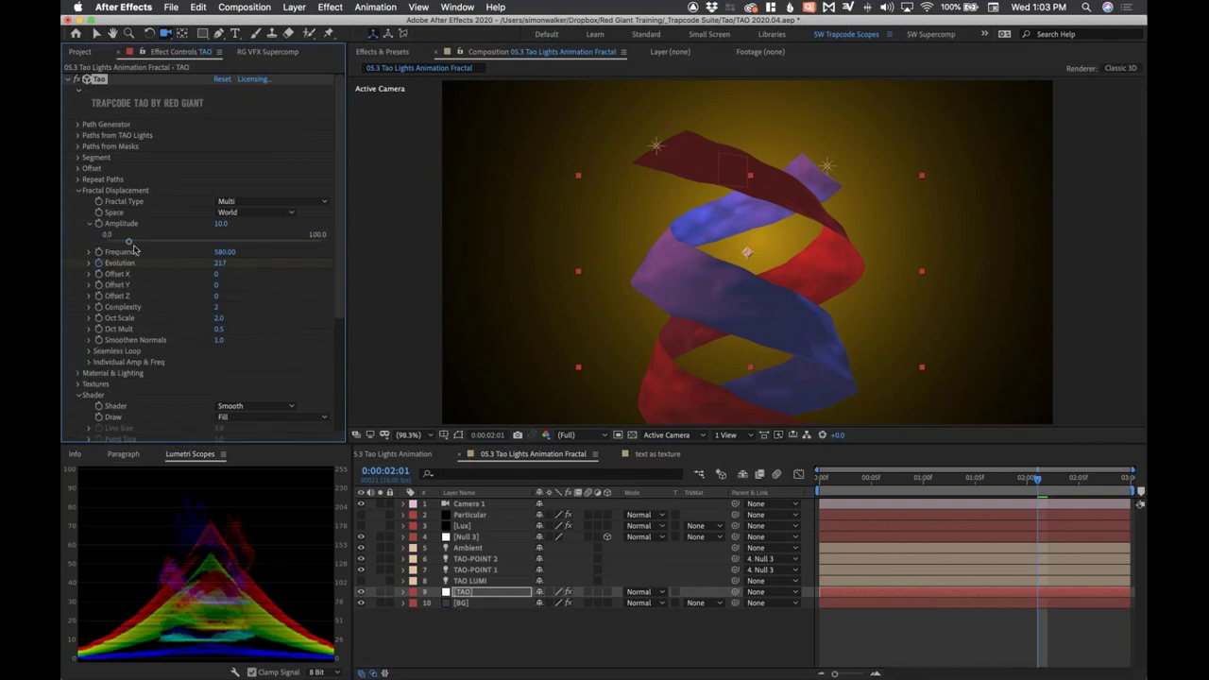
{"action": "left_click_drag", "start_coordinate": [127, 242], "coordinate": [94, 244]}
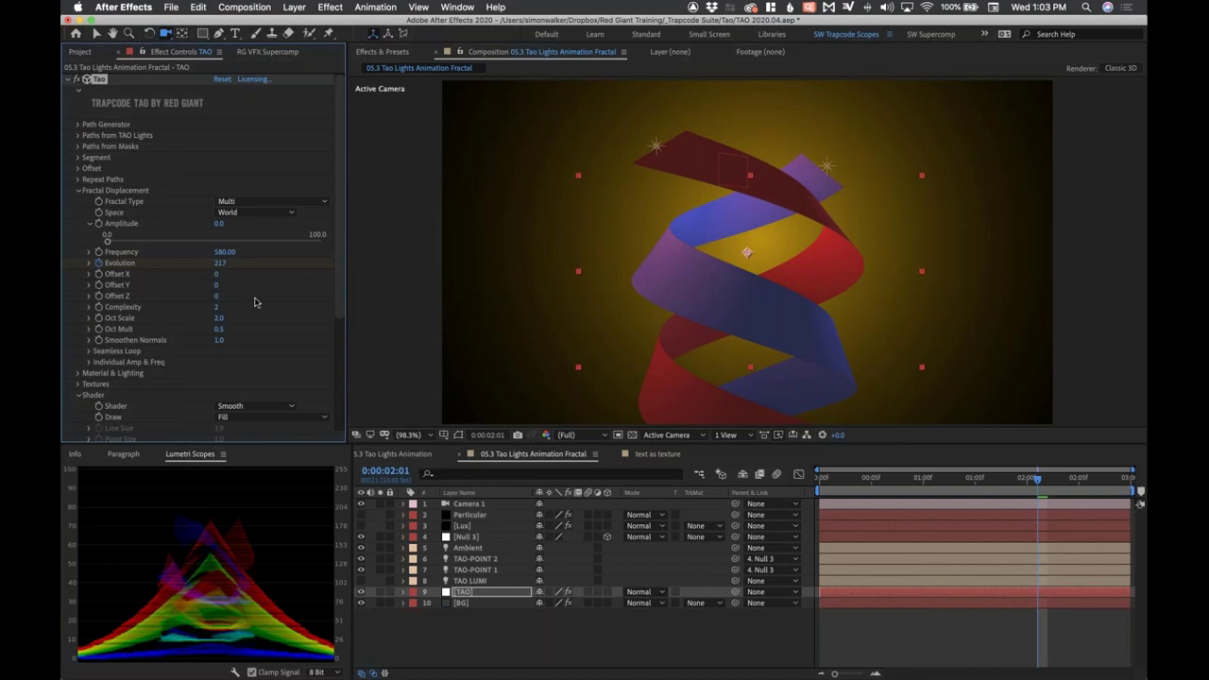
{"action": "left_click", "coordinate": [901, 478]}
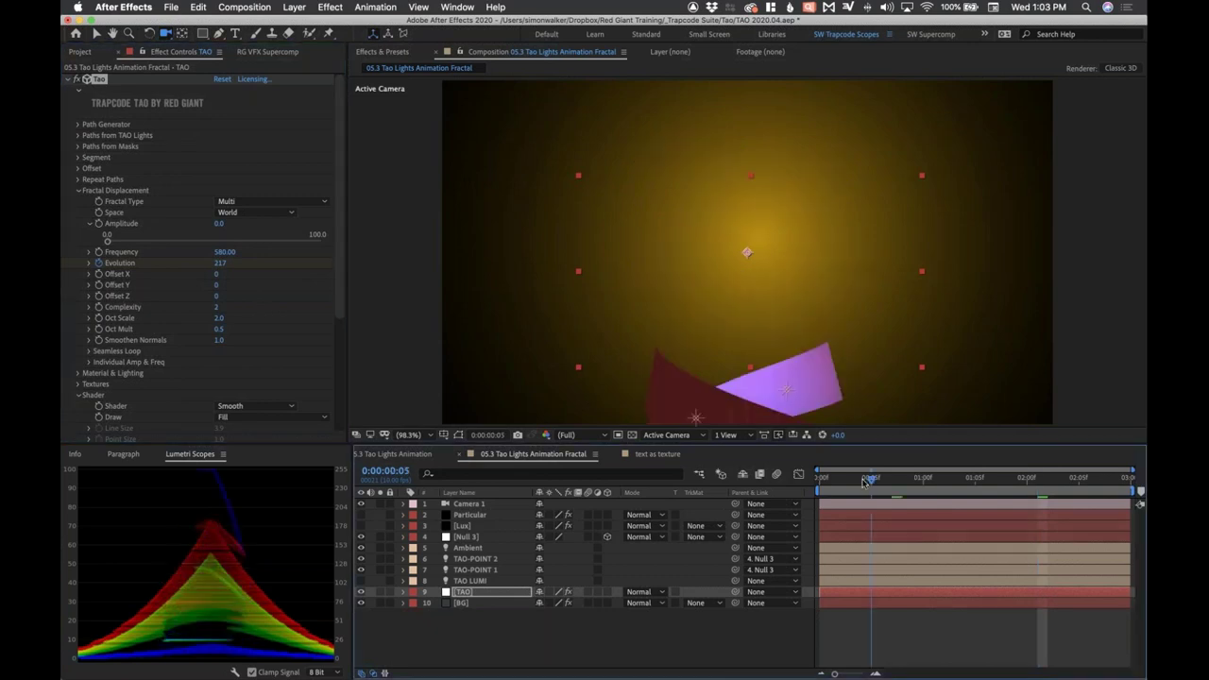
Play and scrub the timeline to preview the red and blue Tao ribbons animating
{"action": "key", "text": "space"}
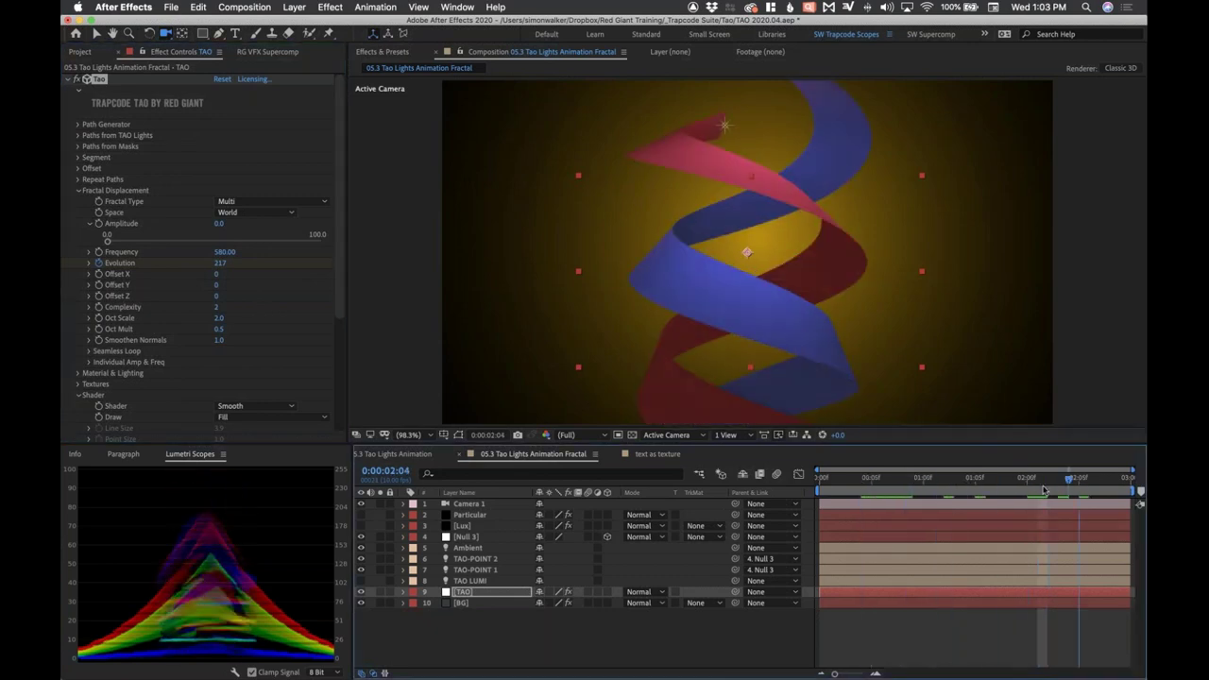
{"action": "left_click", "coordinate": [1049, 486]}
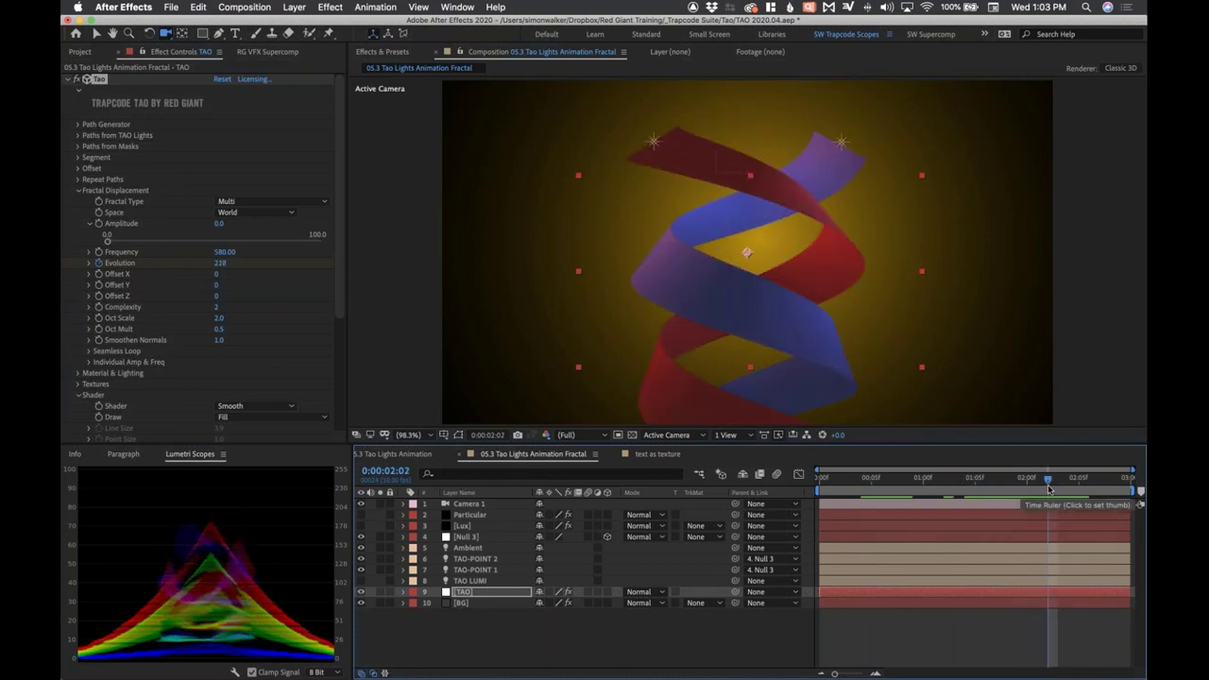
{"action": "left_click", "coordinate": [963, 480]}
{"action": "left_click_drag", "start_coordinate": [996, 483], "coordinate": [1029, 480]}
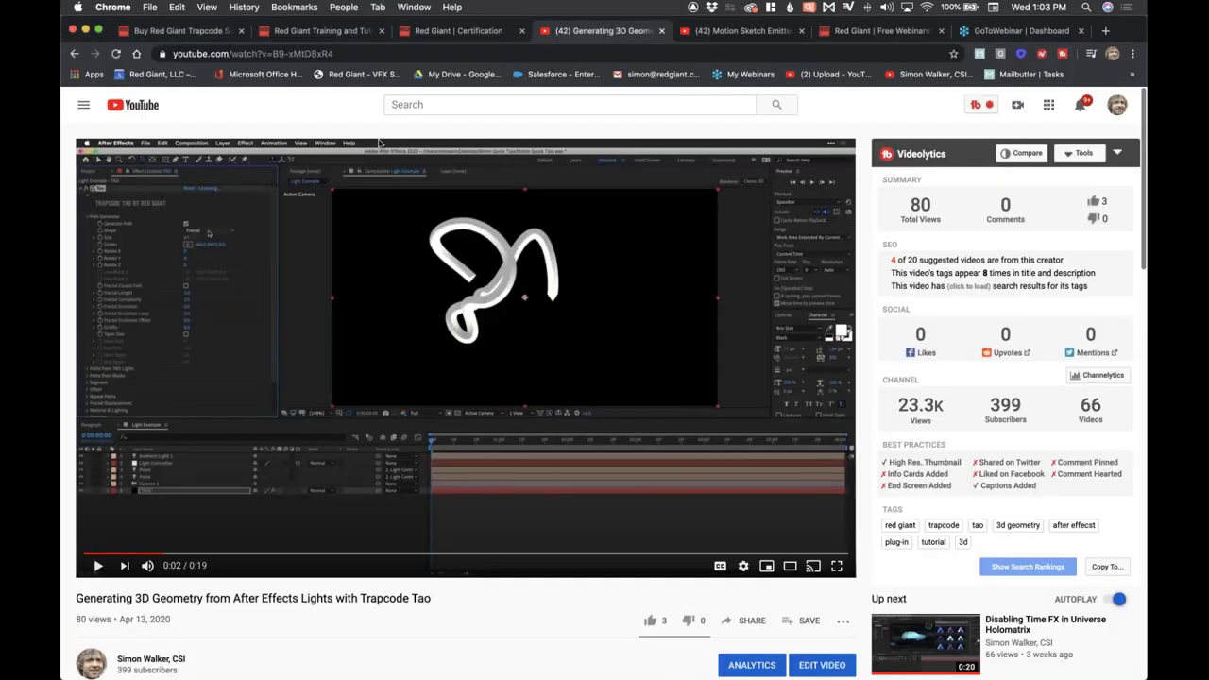
Search the Red Giant tutorials page for 'tao' to list the Trapcode Tao tutorials
{"action": "left_click", "coordinate": [459, 31]}
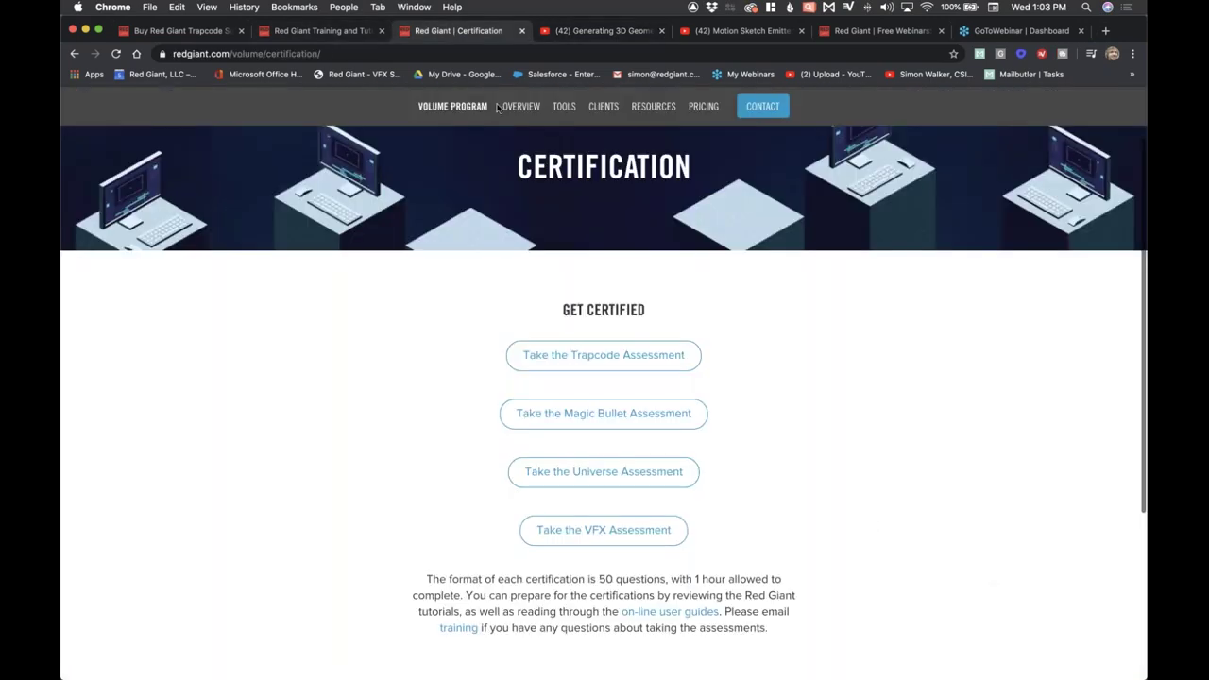
{"action": "scroll", "coordinate": [553, 113], "scroll_direction": "up", "scroll_amount": 3}
{"action": "left_click", "coordinate": [561, 110]}
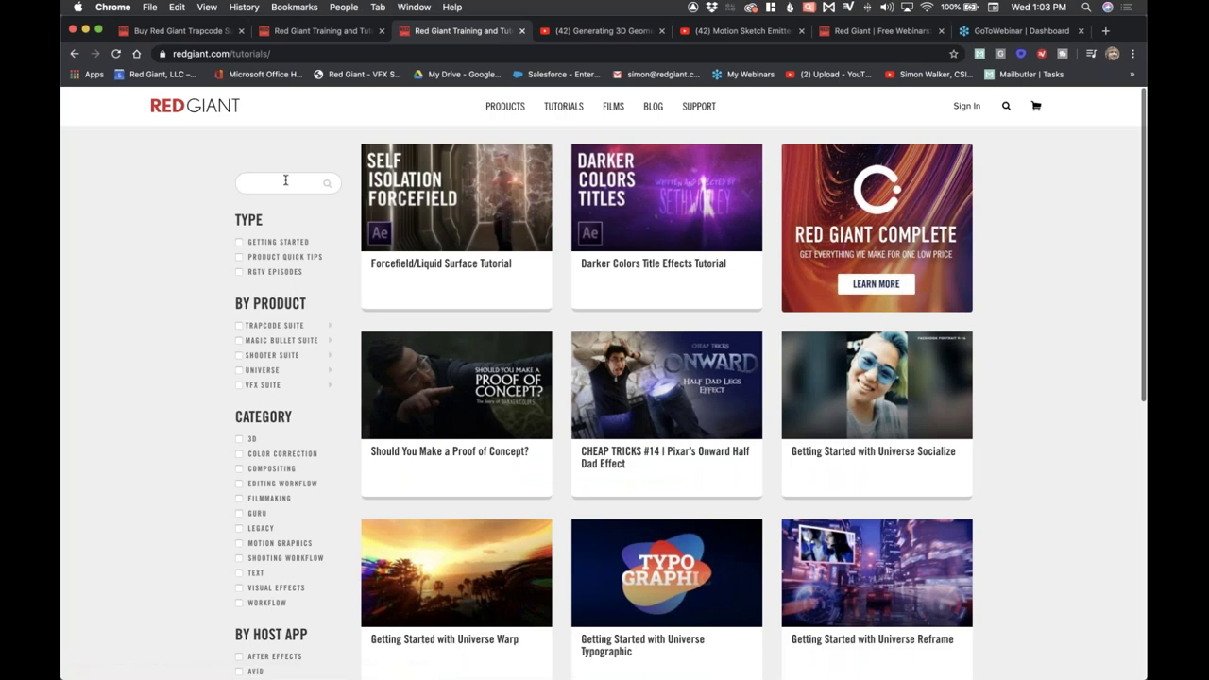
{"action": "left_click", "coordinate": [285, 179]}
{"action": "type", "text": "tao"}
{"action": "key", "text": "Return"}
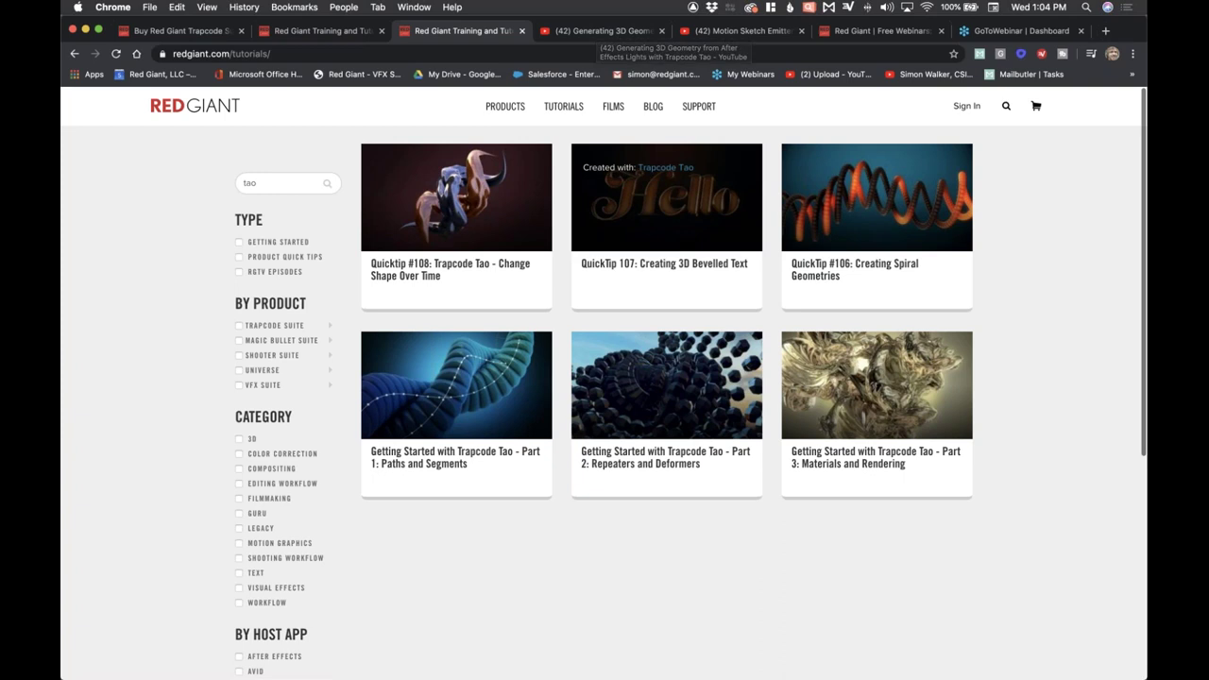
Briefly play 'Getting Started with Trapcode Tao – Part 1: Paths and Segments', then return to YouTube
{"action": "left_click", "coordinate": [456, 406]}
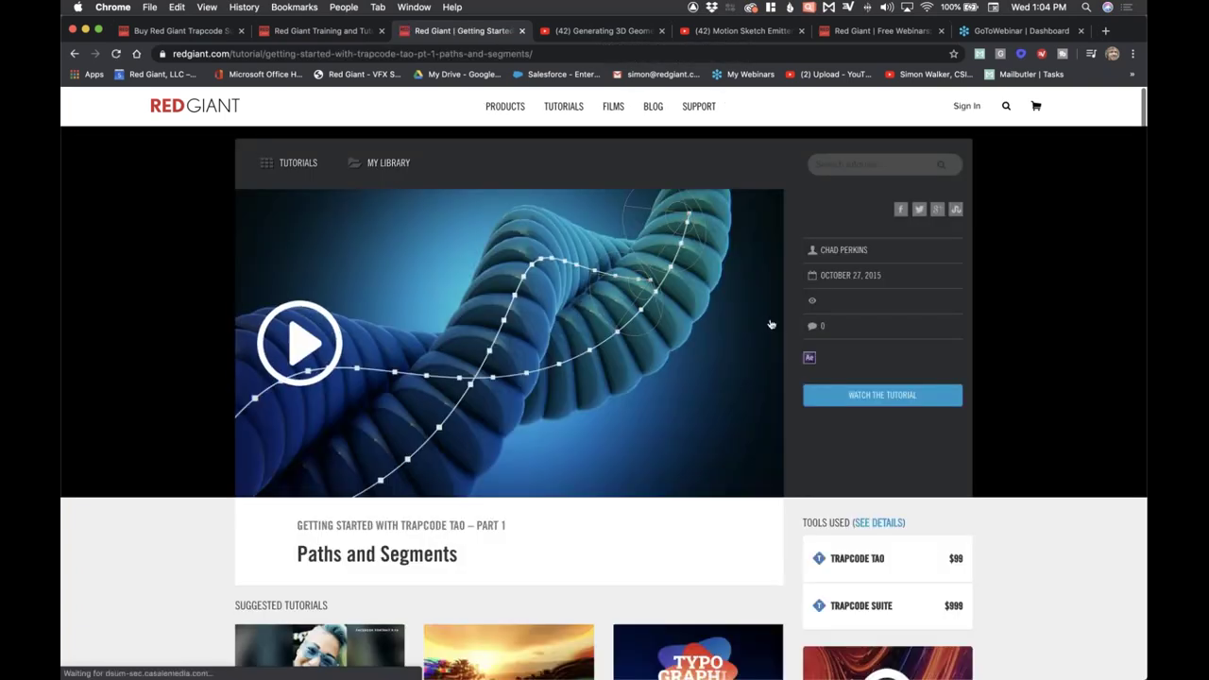
{"action": "left_click", "coordinate": [302, 351]}
{"action": "left_click", "coordinate": [249, 487]}
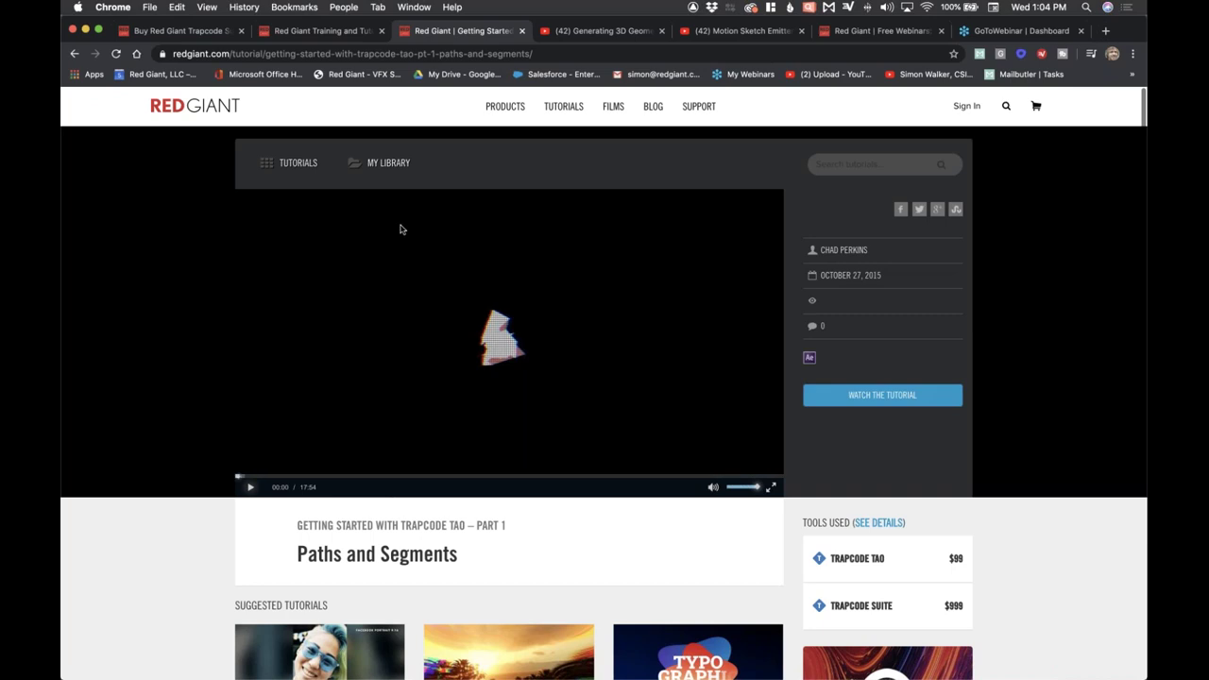
{"action": "left_click", "coordinate": [599, 31]}
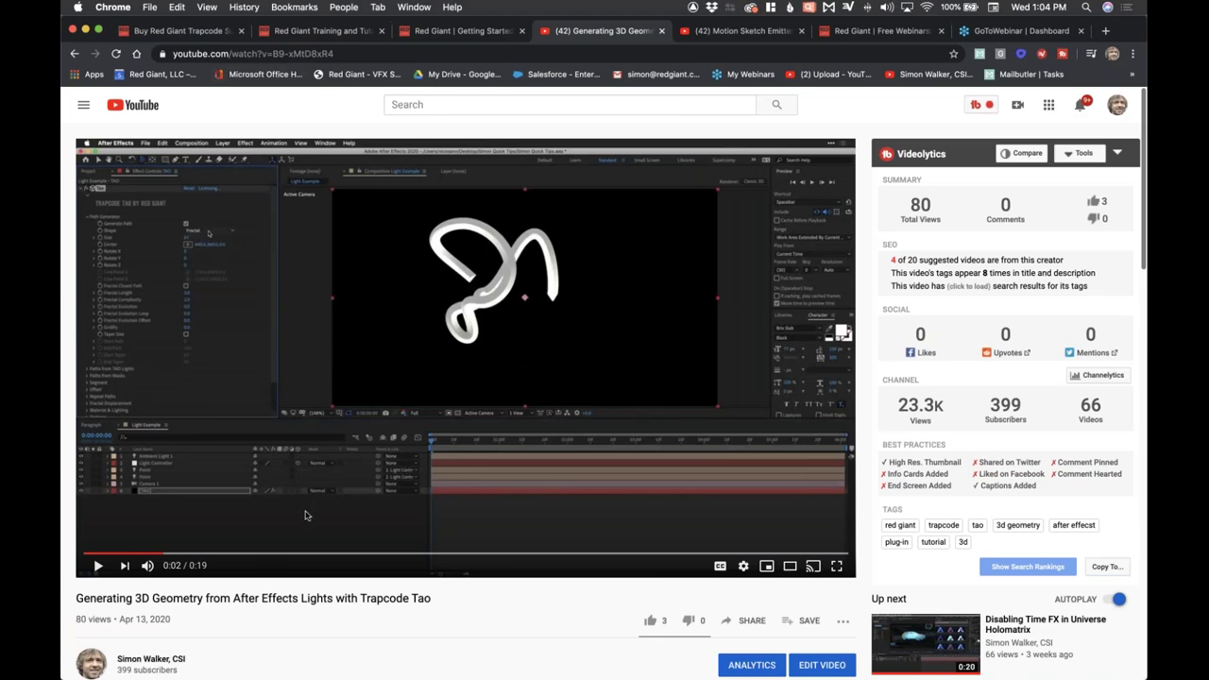
Play the Generating 3D Geometry video and pause it at 0:11 on the white helix
{"action": "scroll", "coordinate": [305, 516], "scroll_direction": "down", "scroll_amount": 3}
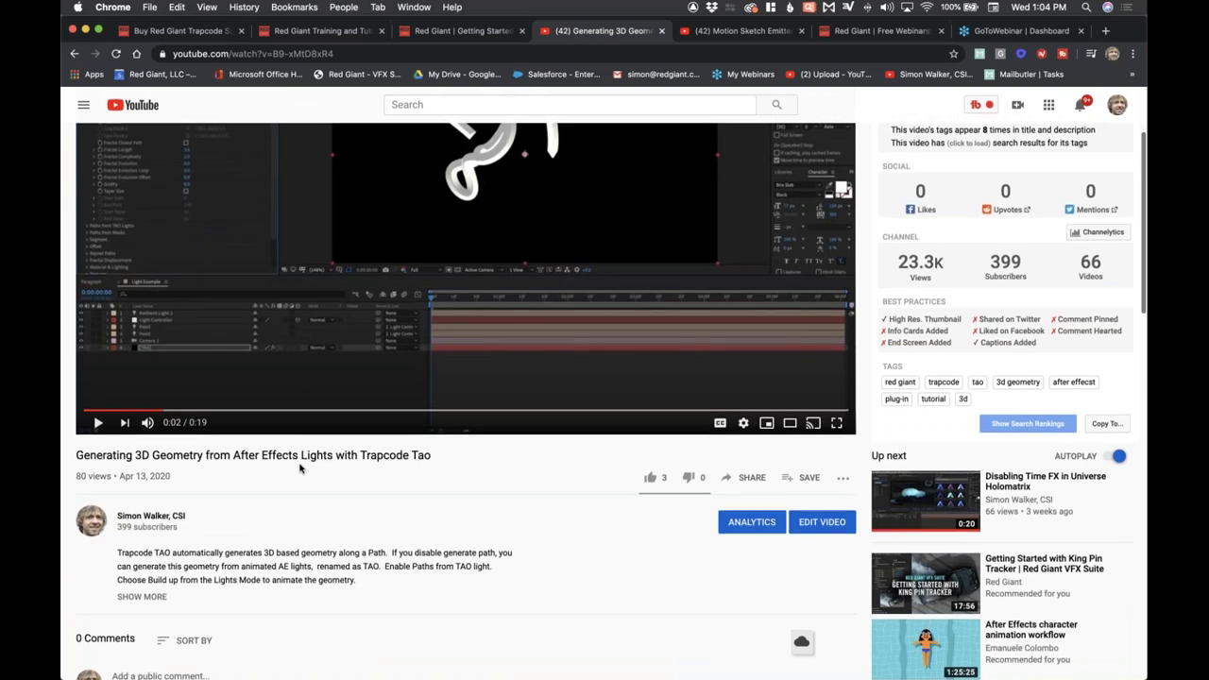
{"action": "scroll", "coordinate": [108, 559], "scroll_direction": "up", "scroll_amount": 3}
{"action": "left_click", "coordinate": [98, 548]}
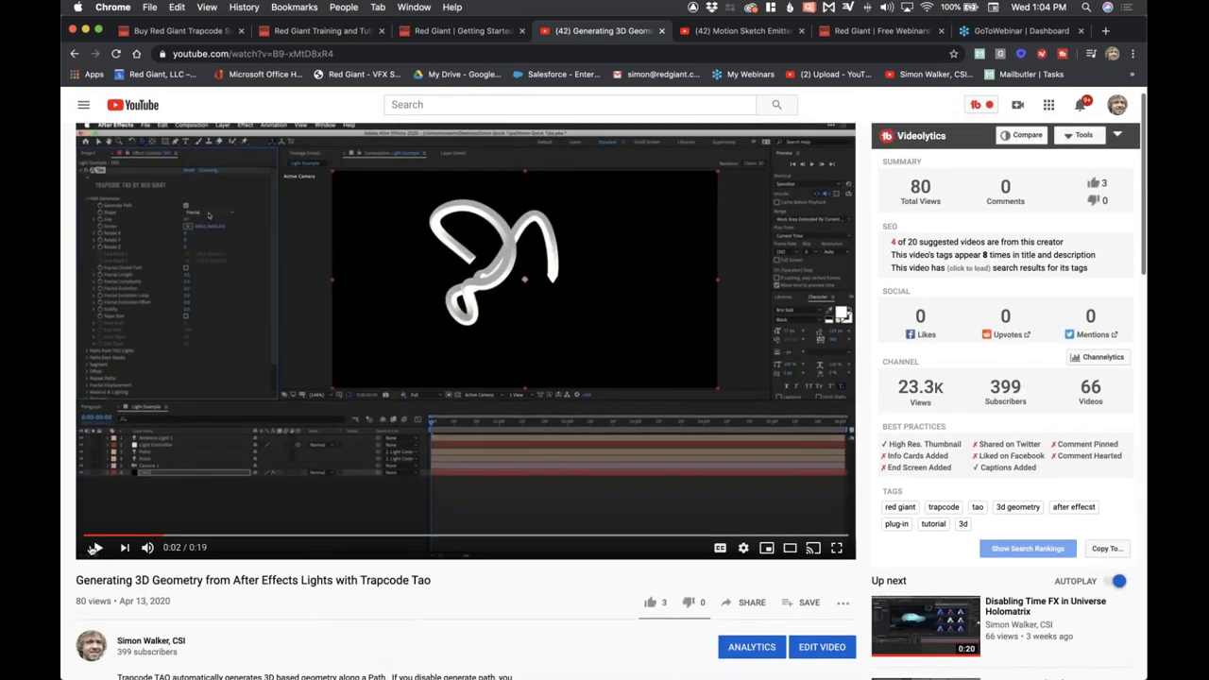
{"action": "mouse_move", "coordinate": [148, 548]}
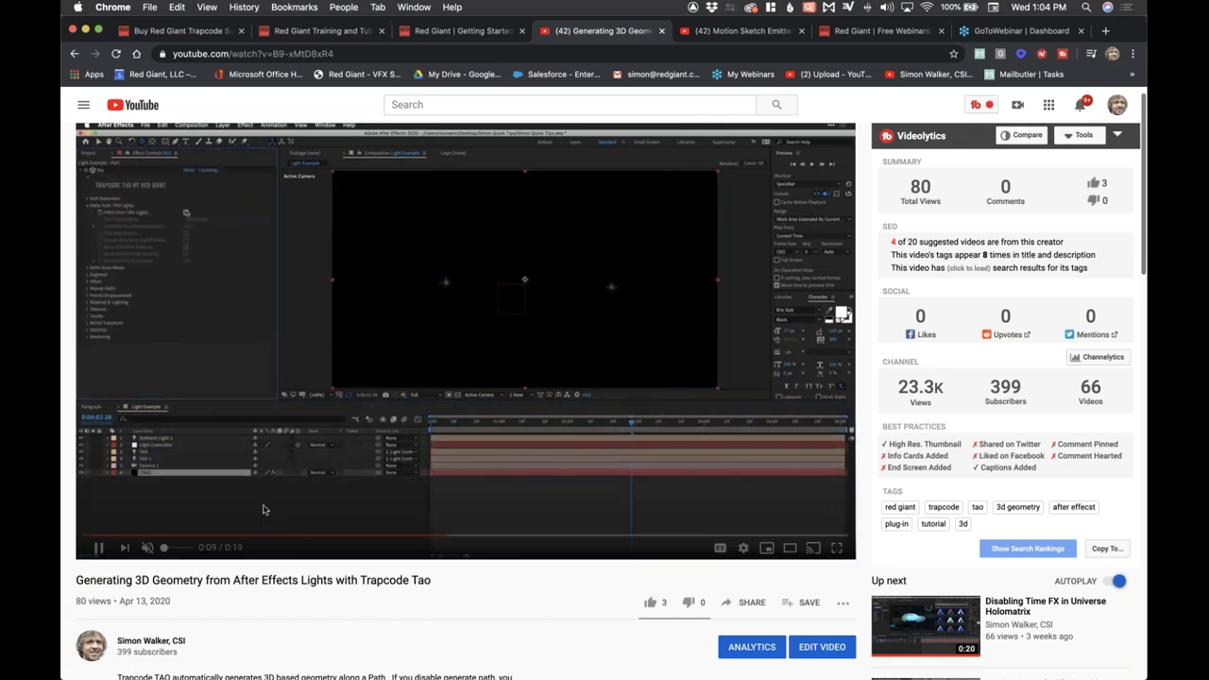
{"action": "left_click", "coordinate": [98, 547]}
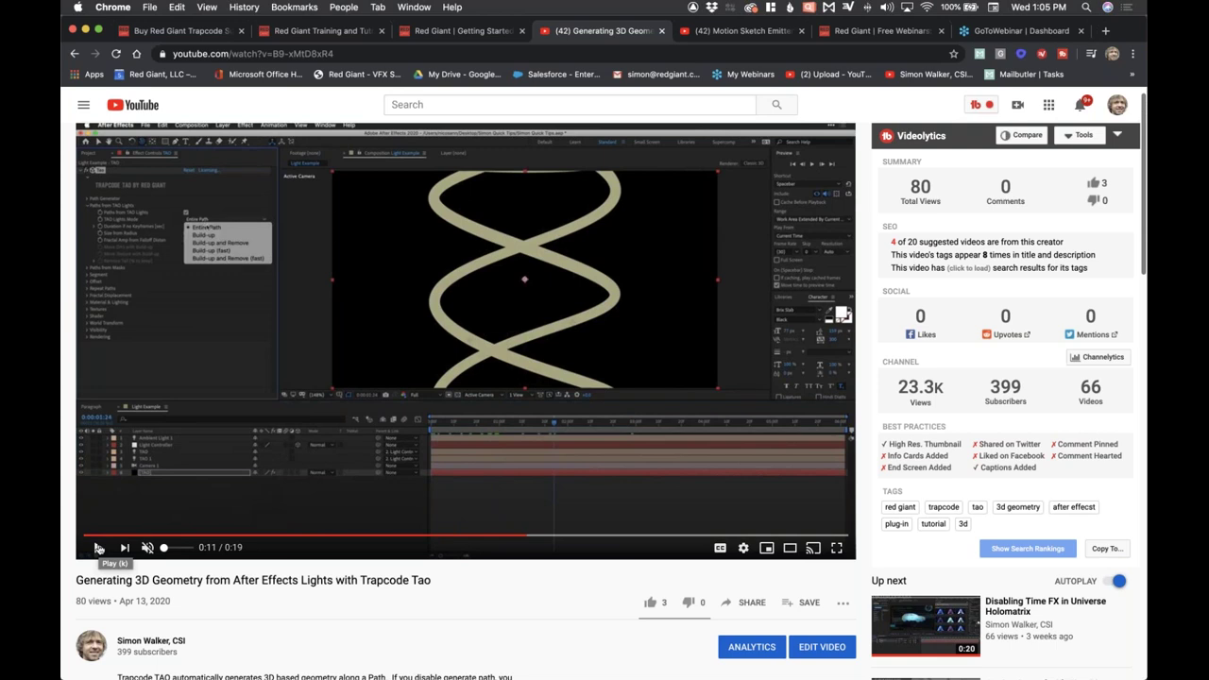
Go back to the channel's videos and open 'Adding Reflections to 3D Objects' in Trapcode Mir
{"action": "left_click", "coordinate": [73, 54]}
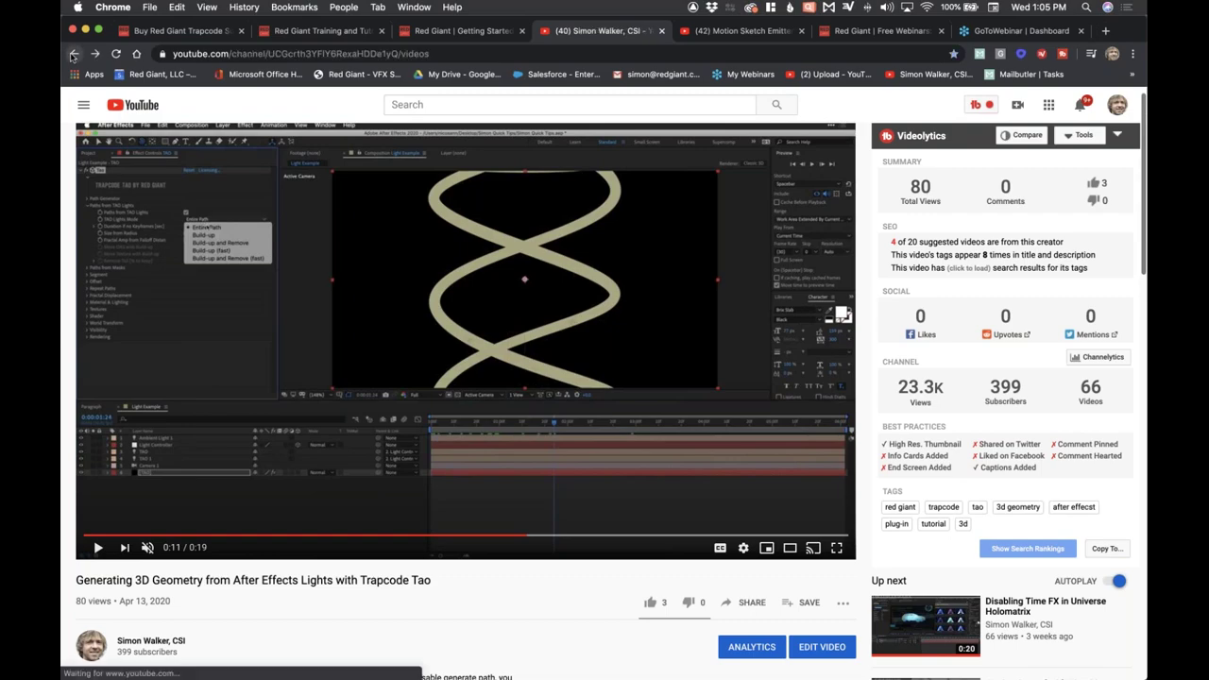
{"action": "scroll", "coordinate": [291, 244], "scroll_direction": "down", "scroll_amount": 3}
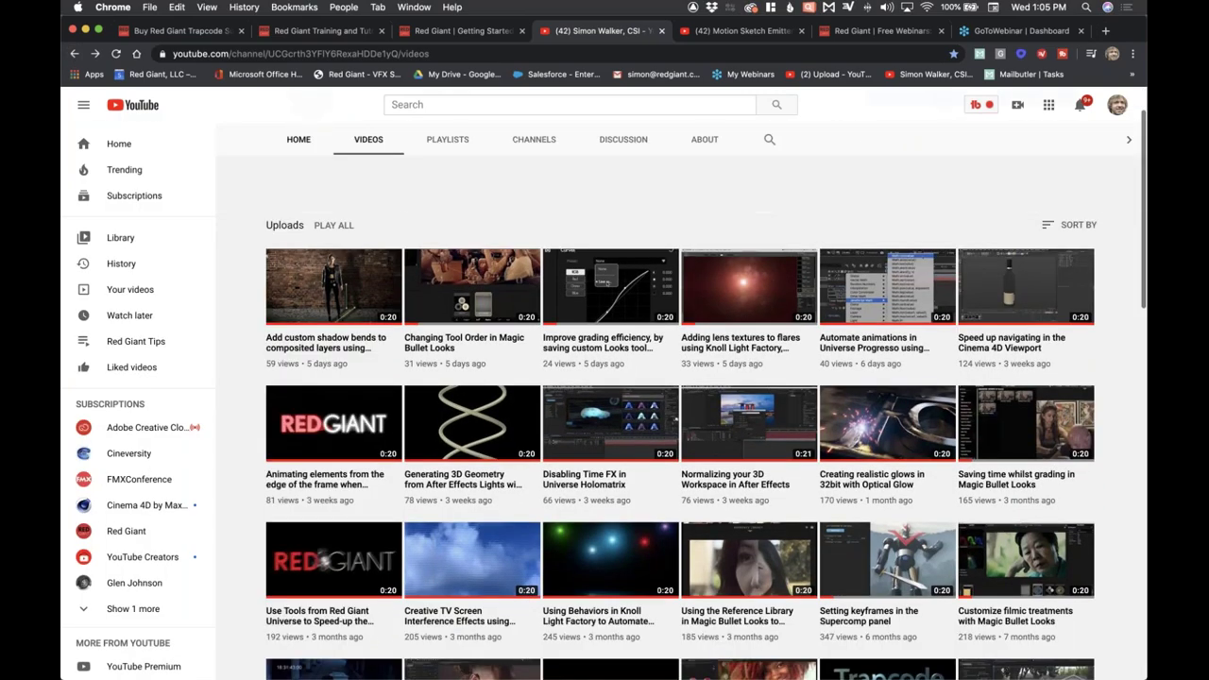
{"action": "scroll", "coordinate": [291, 244], "scroll_direction": "down", "scroll_amount": 3}
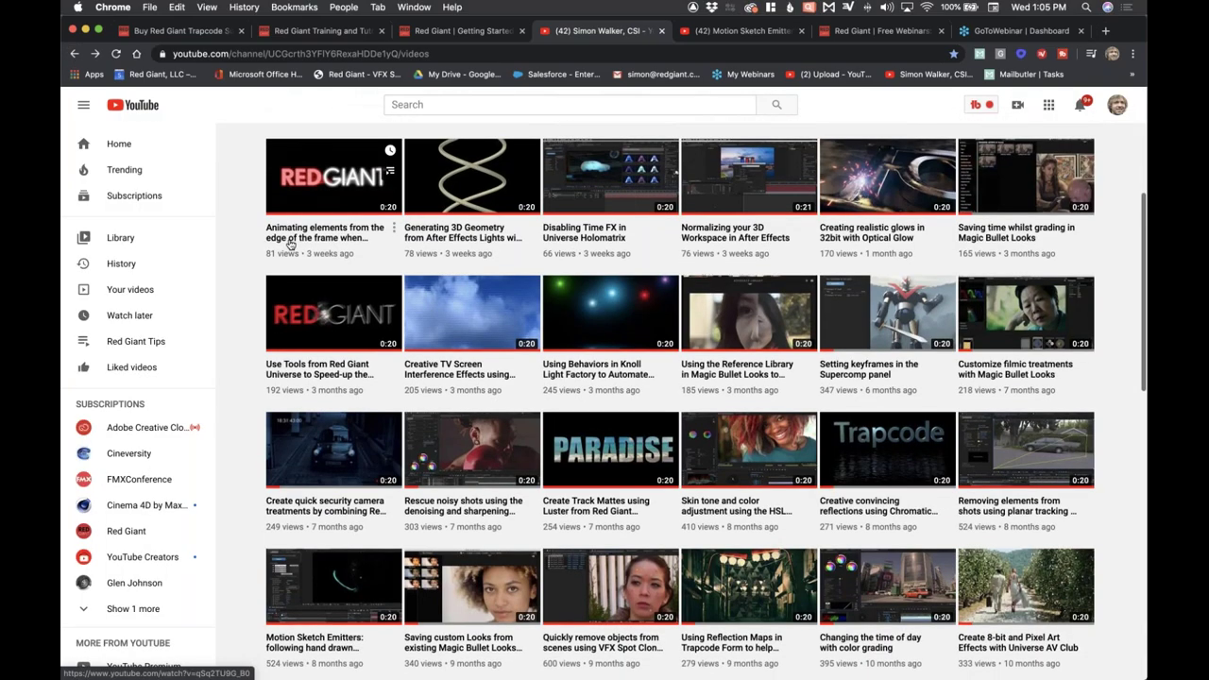
{"action": "scroll", "coordinate": [291, 243], "scroll_direction": "down", "scroll_amount": 1}
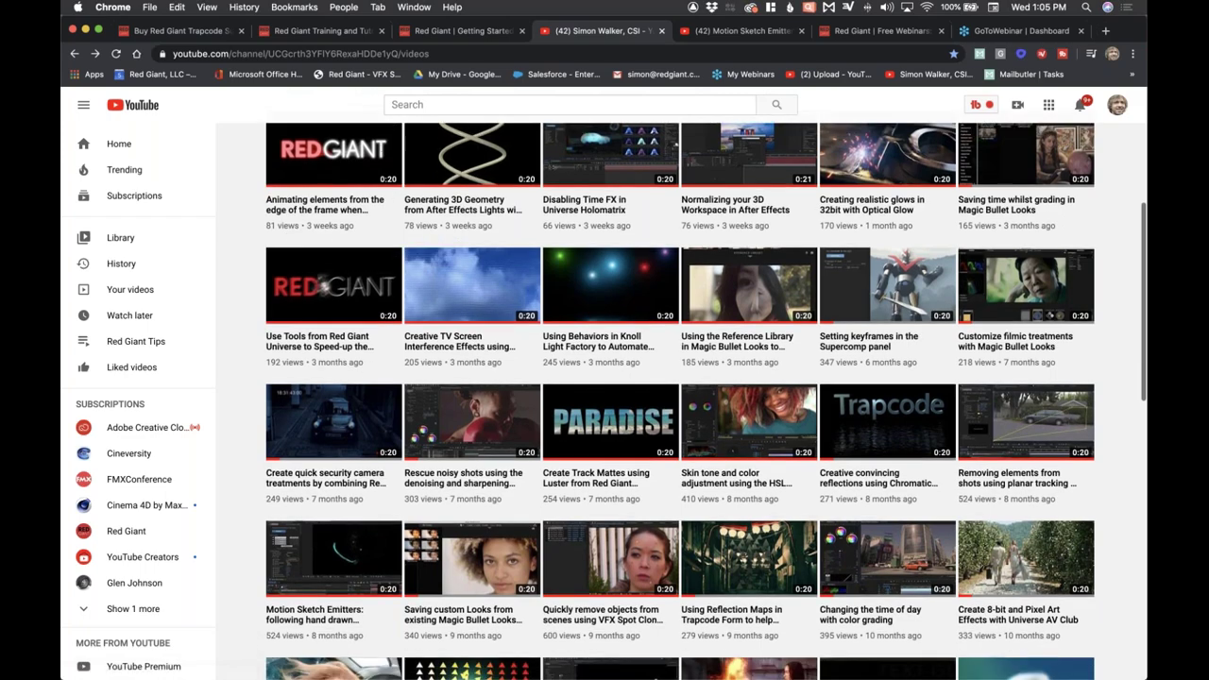
{"action": "scroll", "coordinate": [291, 243], "scroll_direction": "down", "scroll_amount": 2}
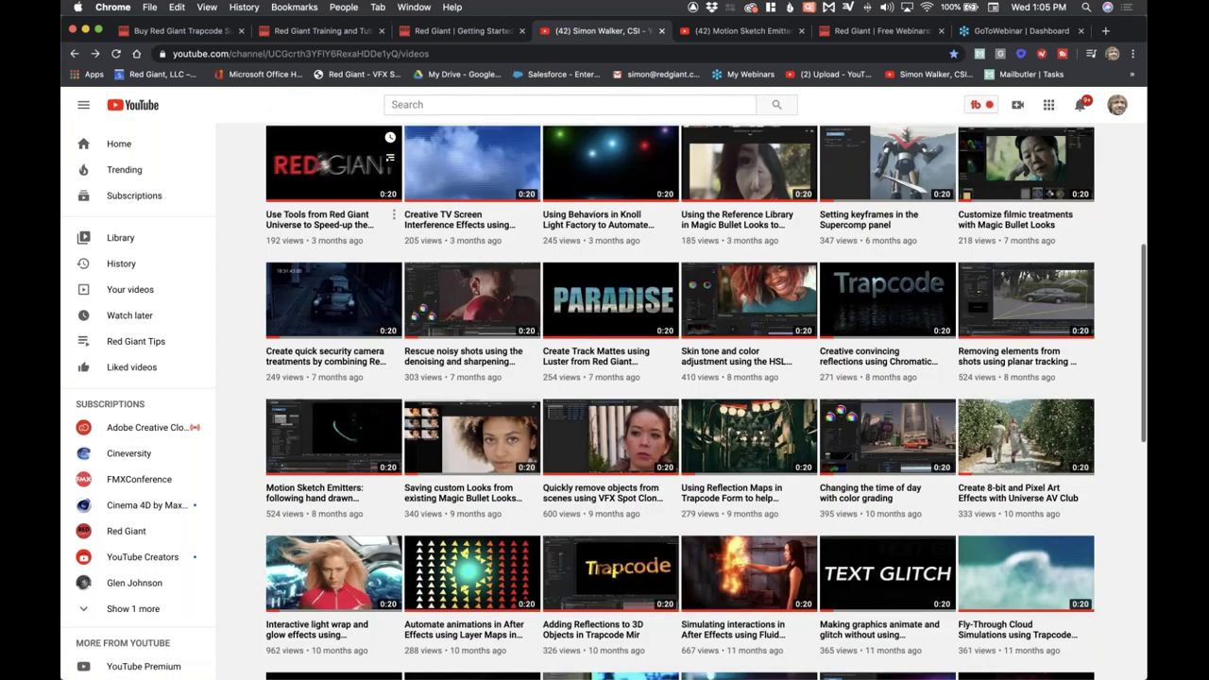
{"action": "scroll", "coordinate": [330, 166], "scroll_direction": "down", "scroll_amount": 1}
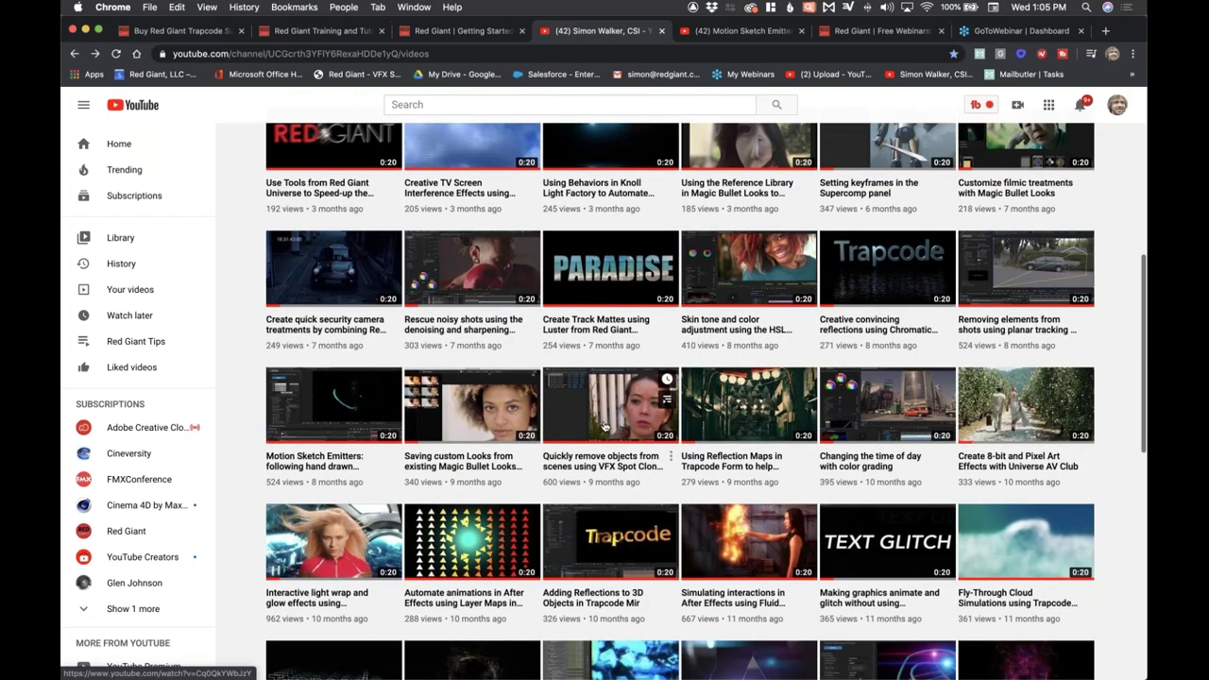
{"action": "scroll", "coordinate": [605, 425], "scroll_direction": "down", "scroll_amount": 5}
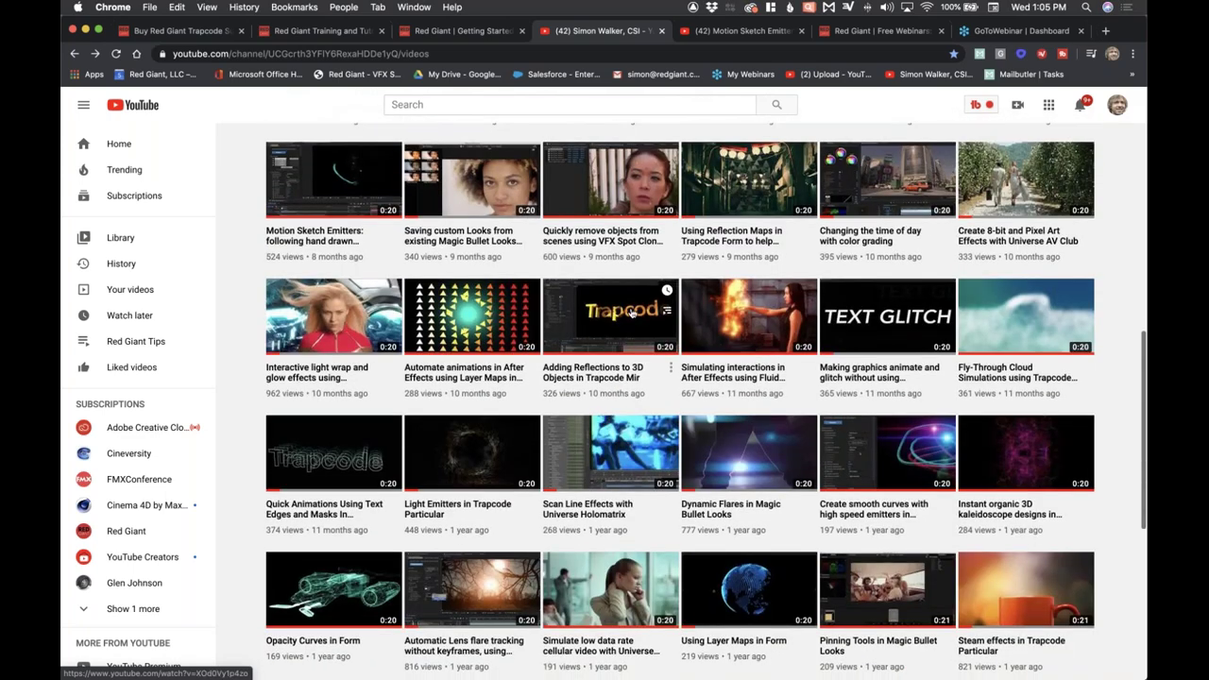
{"action": "left_click", "coordinate": [630, 314]}
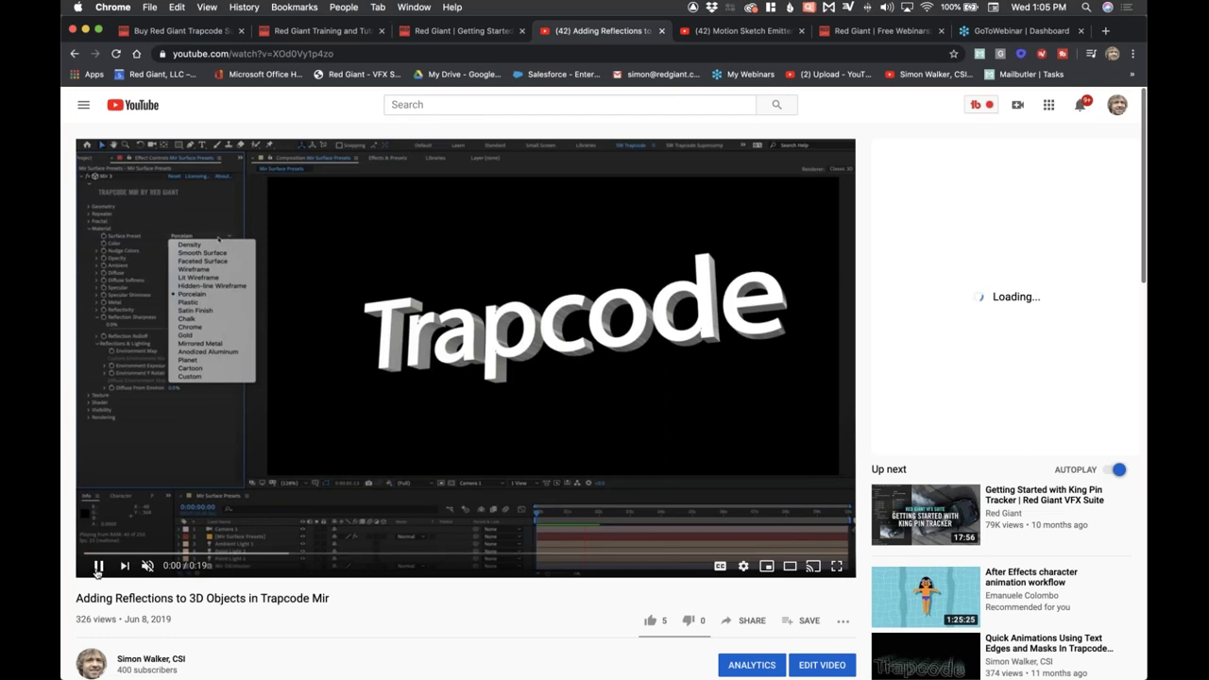
Play the Trapcode Mir video to 0:06, then go back to the videos grid
{"action": "left_click", "coordinate": [98, 566]}
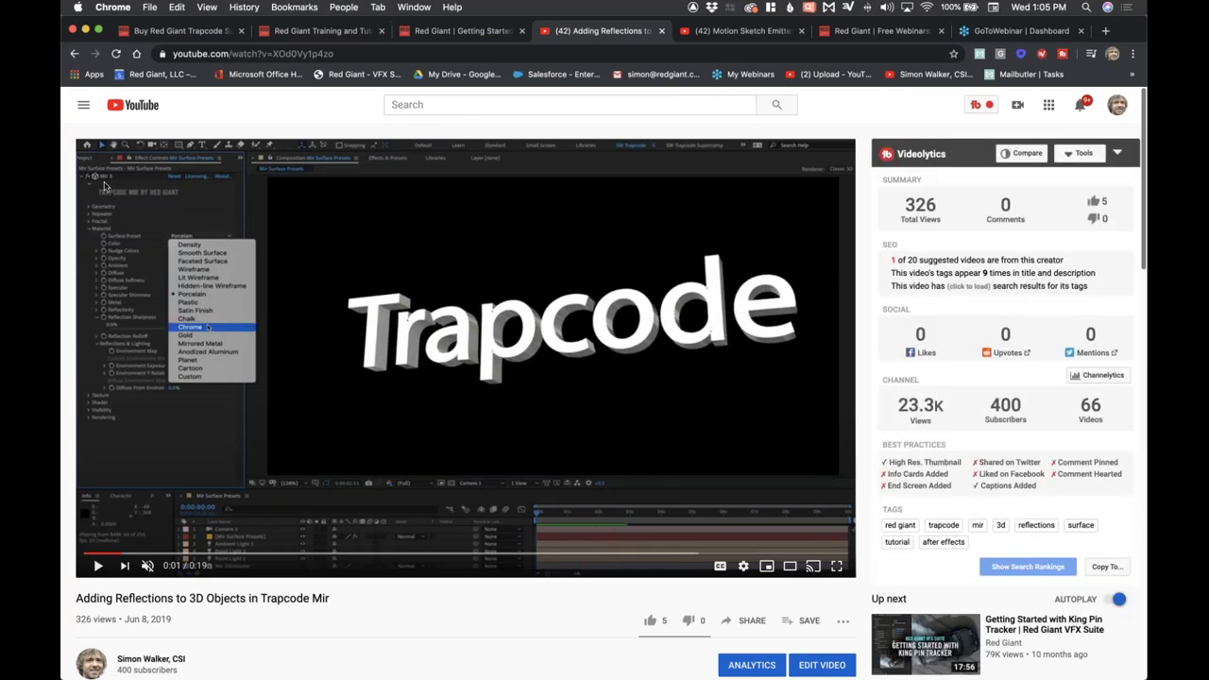
{"action": "left_click", "coordinate": [98, 566]}
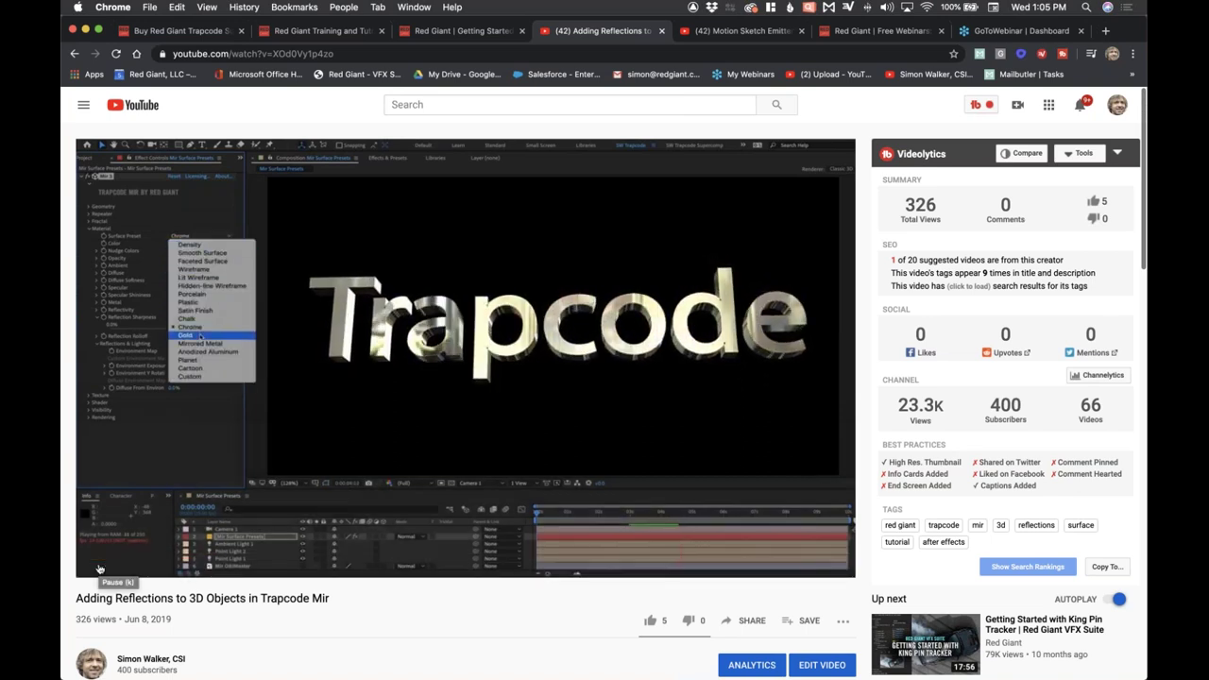
{"action": "left_click", "coordinate": [99, 567]}
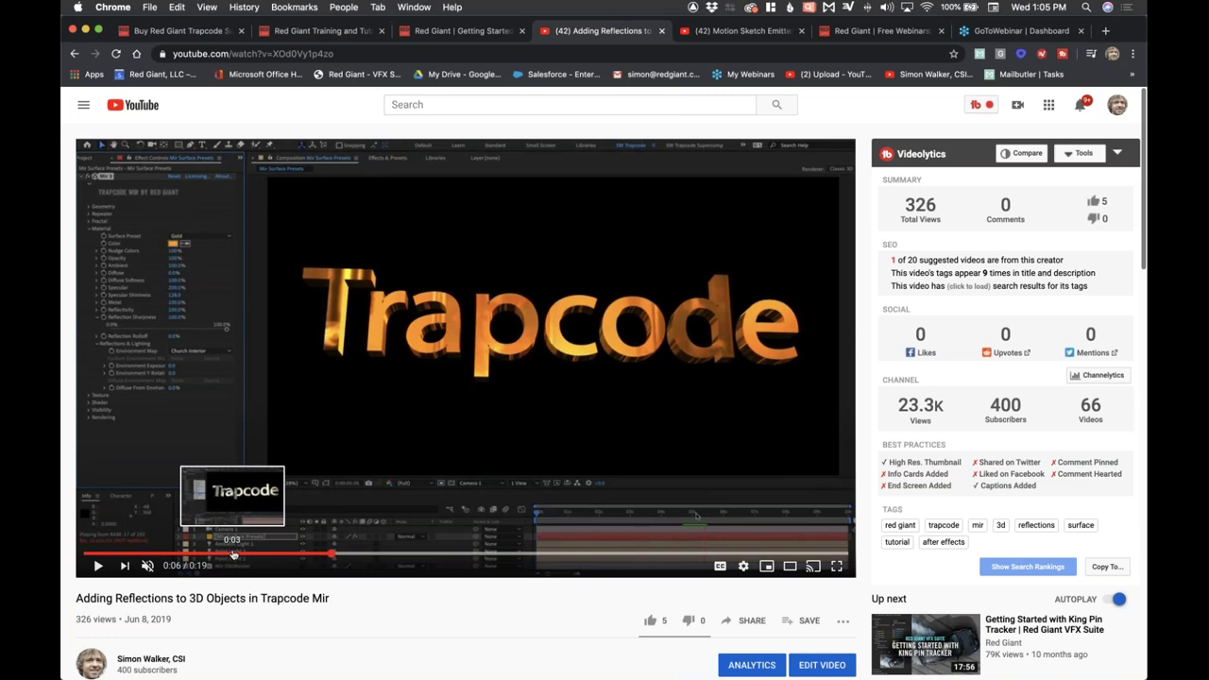
{"action": "left_click", "coordinate": [74, 53]}
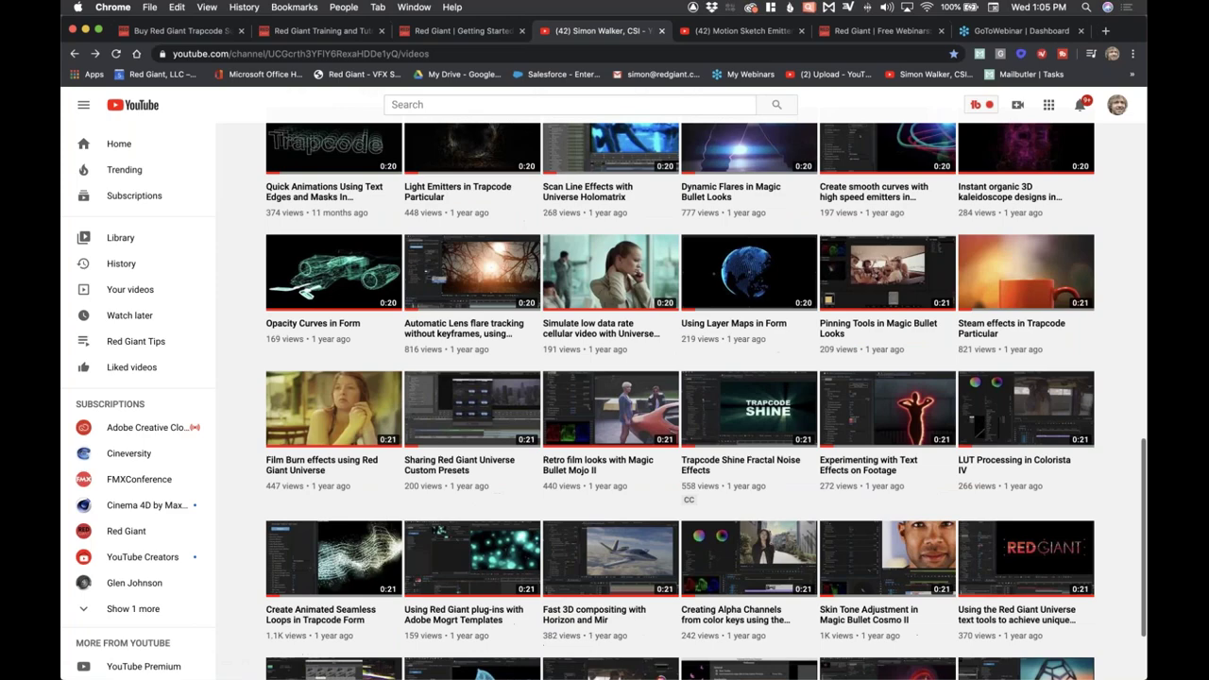
Scroll back up the channel Videos grid and select the page's web address
{"action": "scroll", "coordinate": [472, 302], "scroll_direction": "up", "scroll_amount": 5}
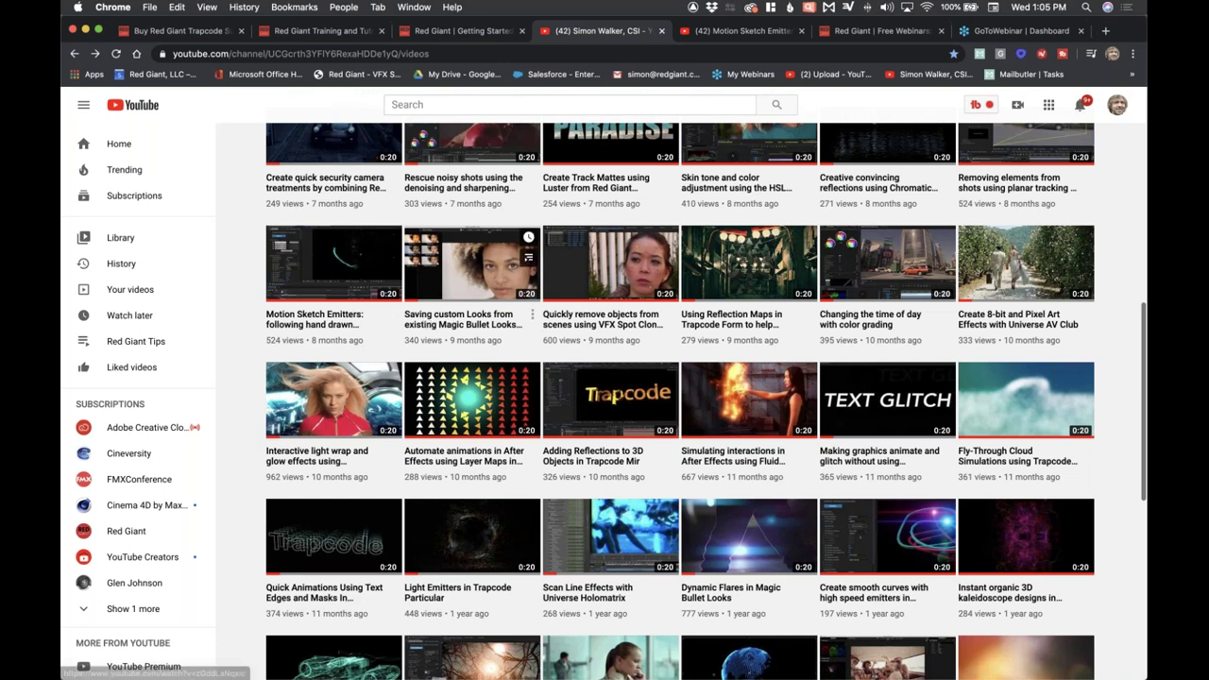
{"action": "key", "text": "super+l"}
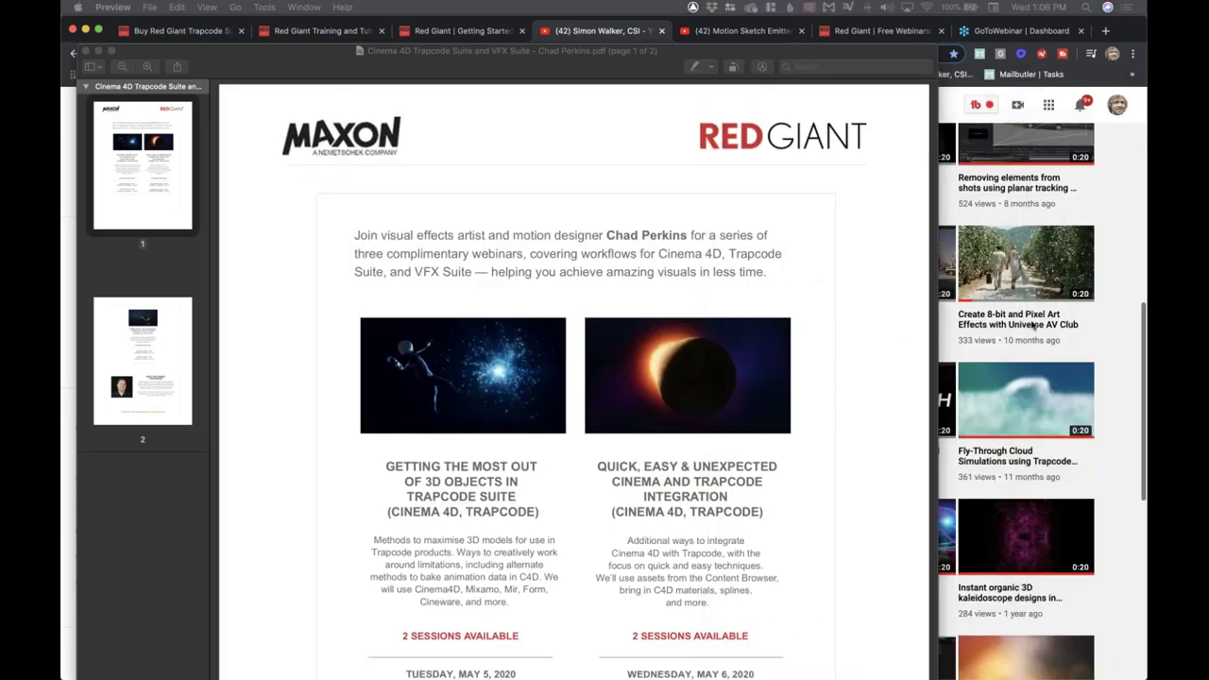
Scroll the webinar flyer PDF to page 2 showing the May 7 compositing sessions
{"action": "left_click", "coordinate": [255, 230]}
{"action": "scroll", "coordinate": [255, 230], "scroll_direction": "down", "scroll_amount": 15}
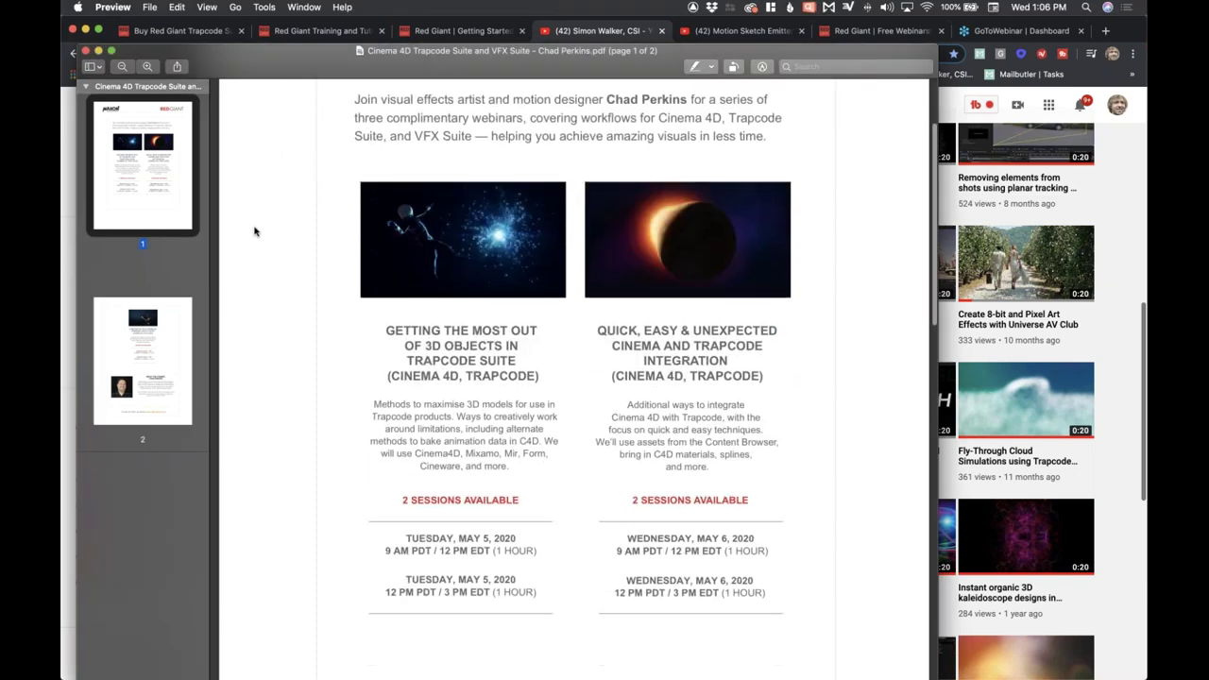
{"action": "scroll", "coordinate": [254, 231], "scroll_direction": "down", "scroll_amount": 5}
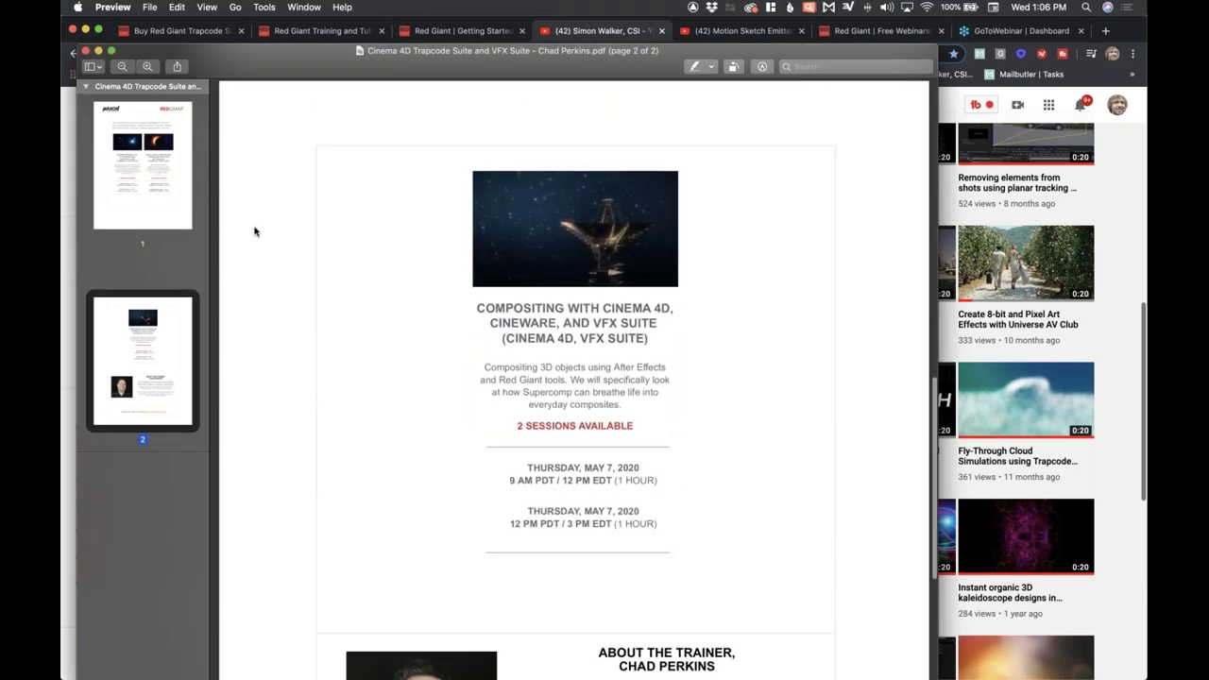
{"action": "scroll", "coordinate": [254, 231], "scroll_direction": "up", "scroll_amount": 1}
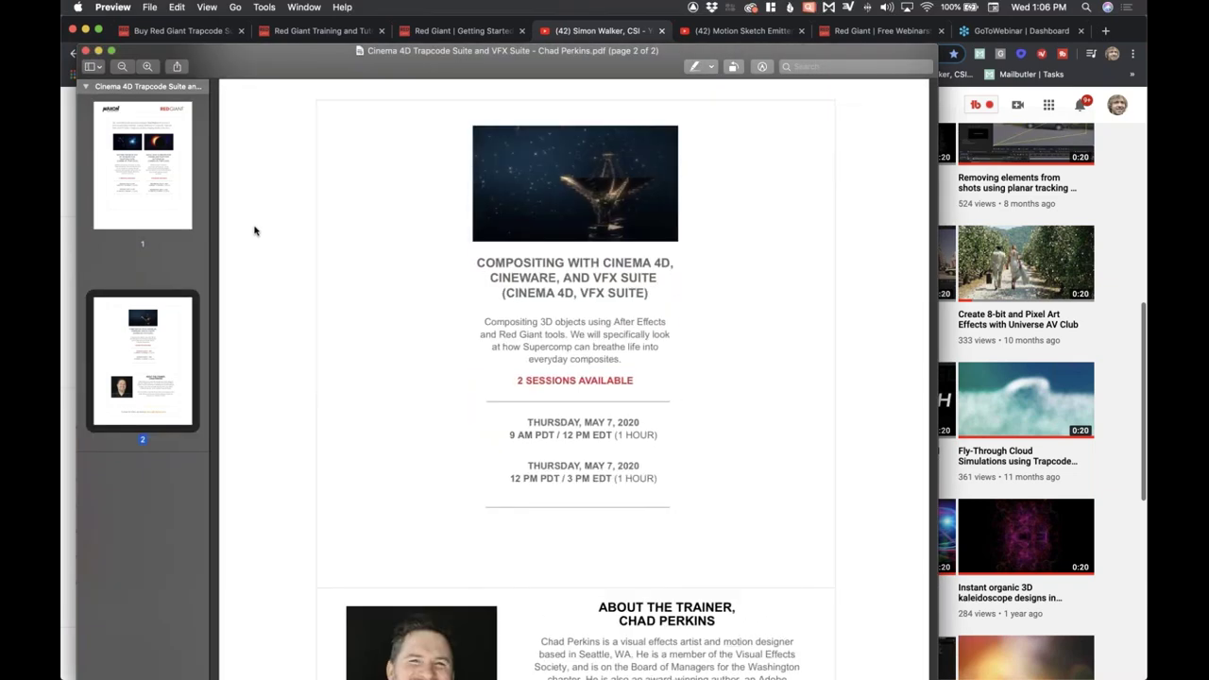